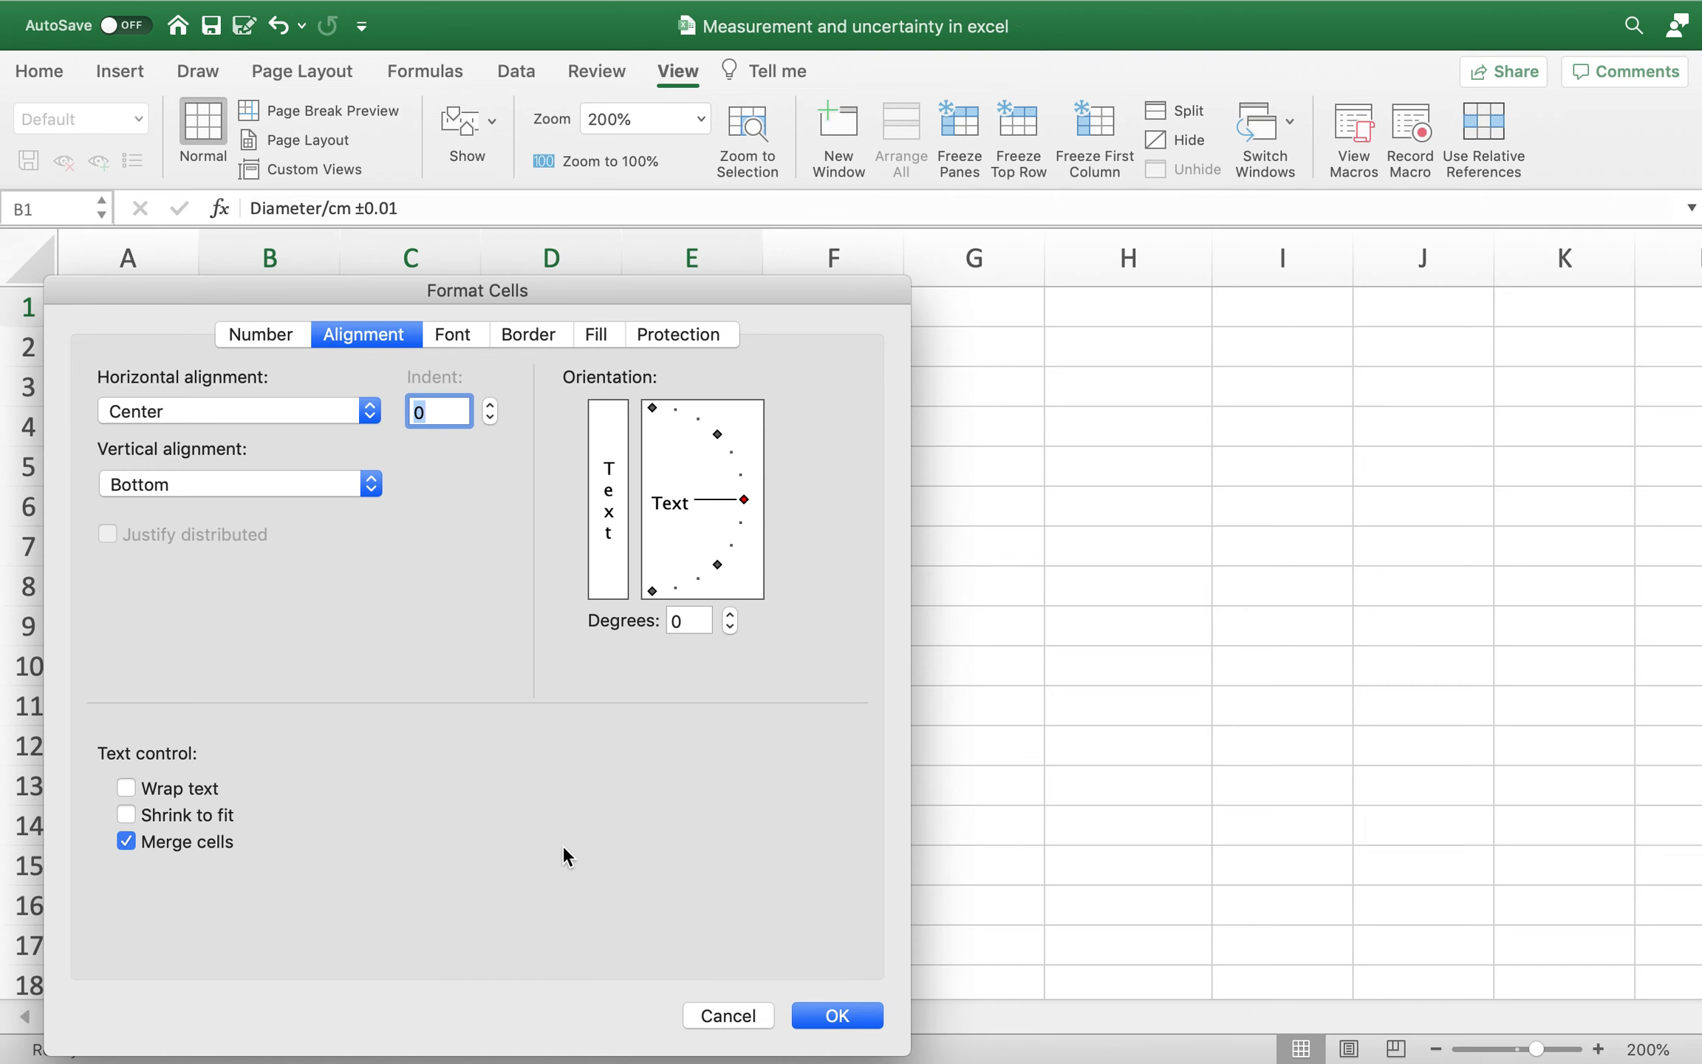
- Apply the centred merged-cell alignment to the Diameter heading across B1:E1
left_click(835, 1016)
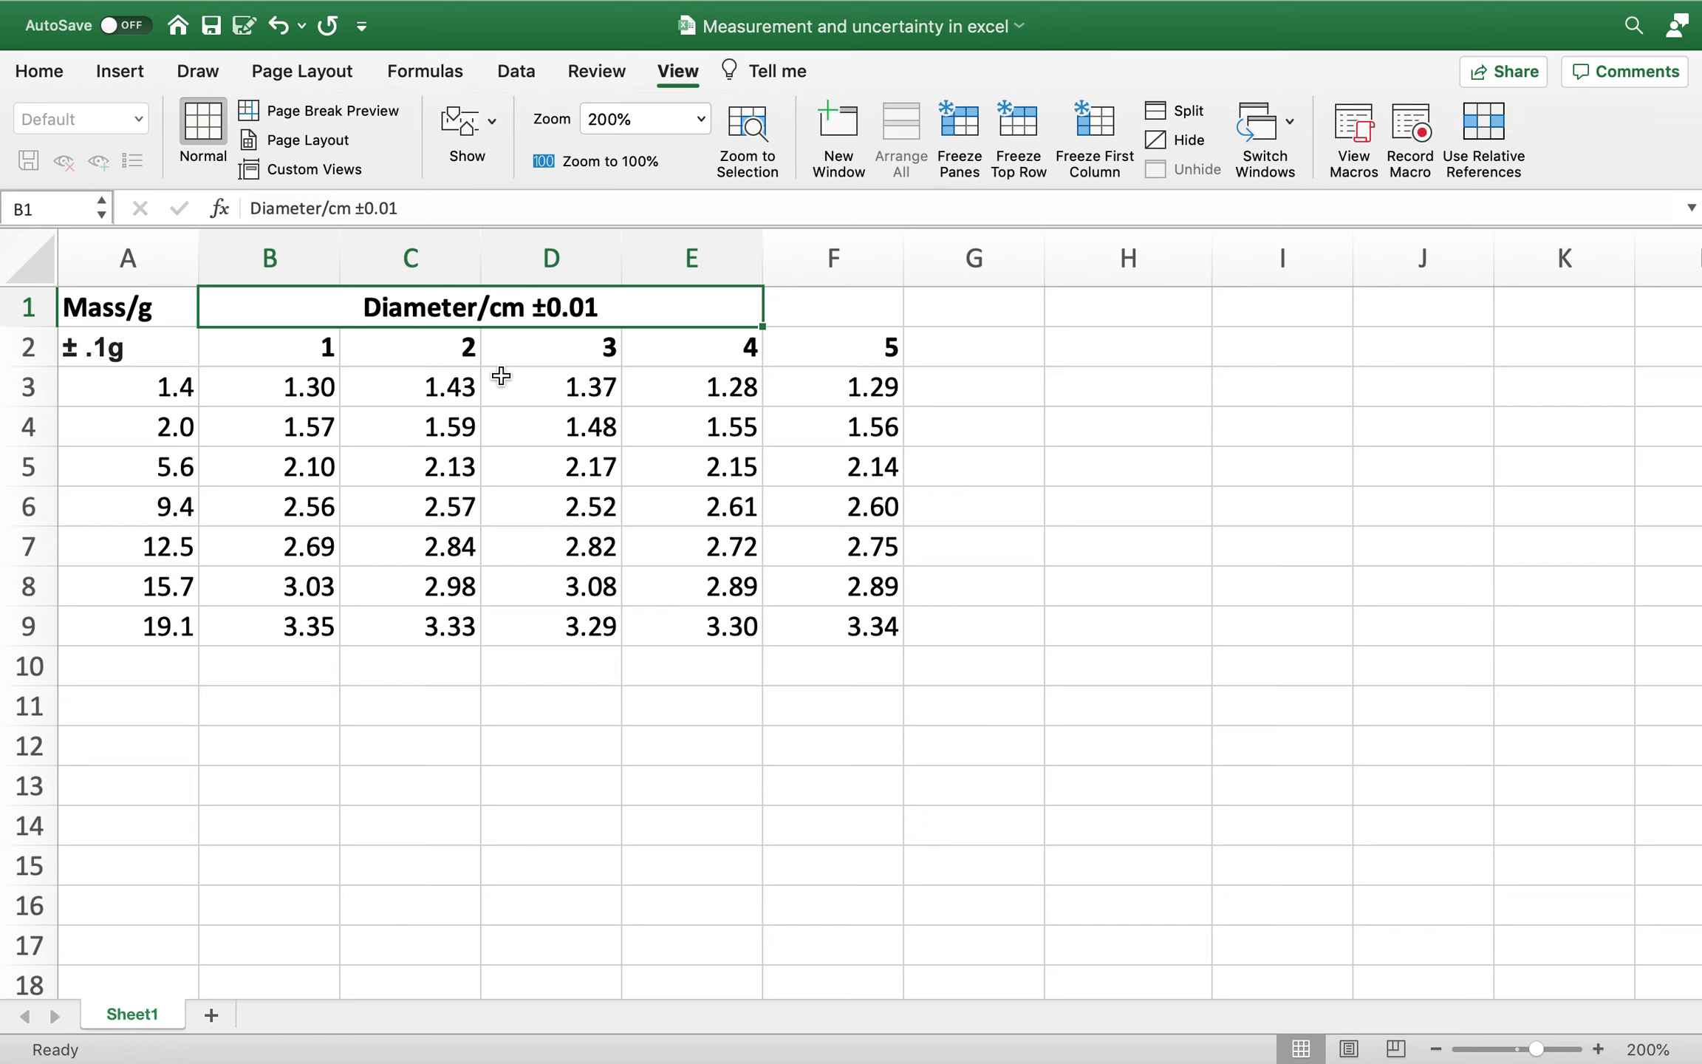
- Enter the header dmean/g in cell G2
left_click(941, 342)
type("d")
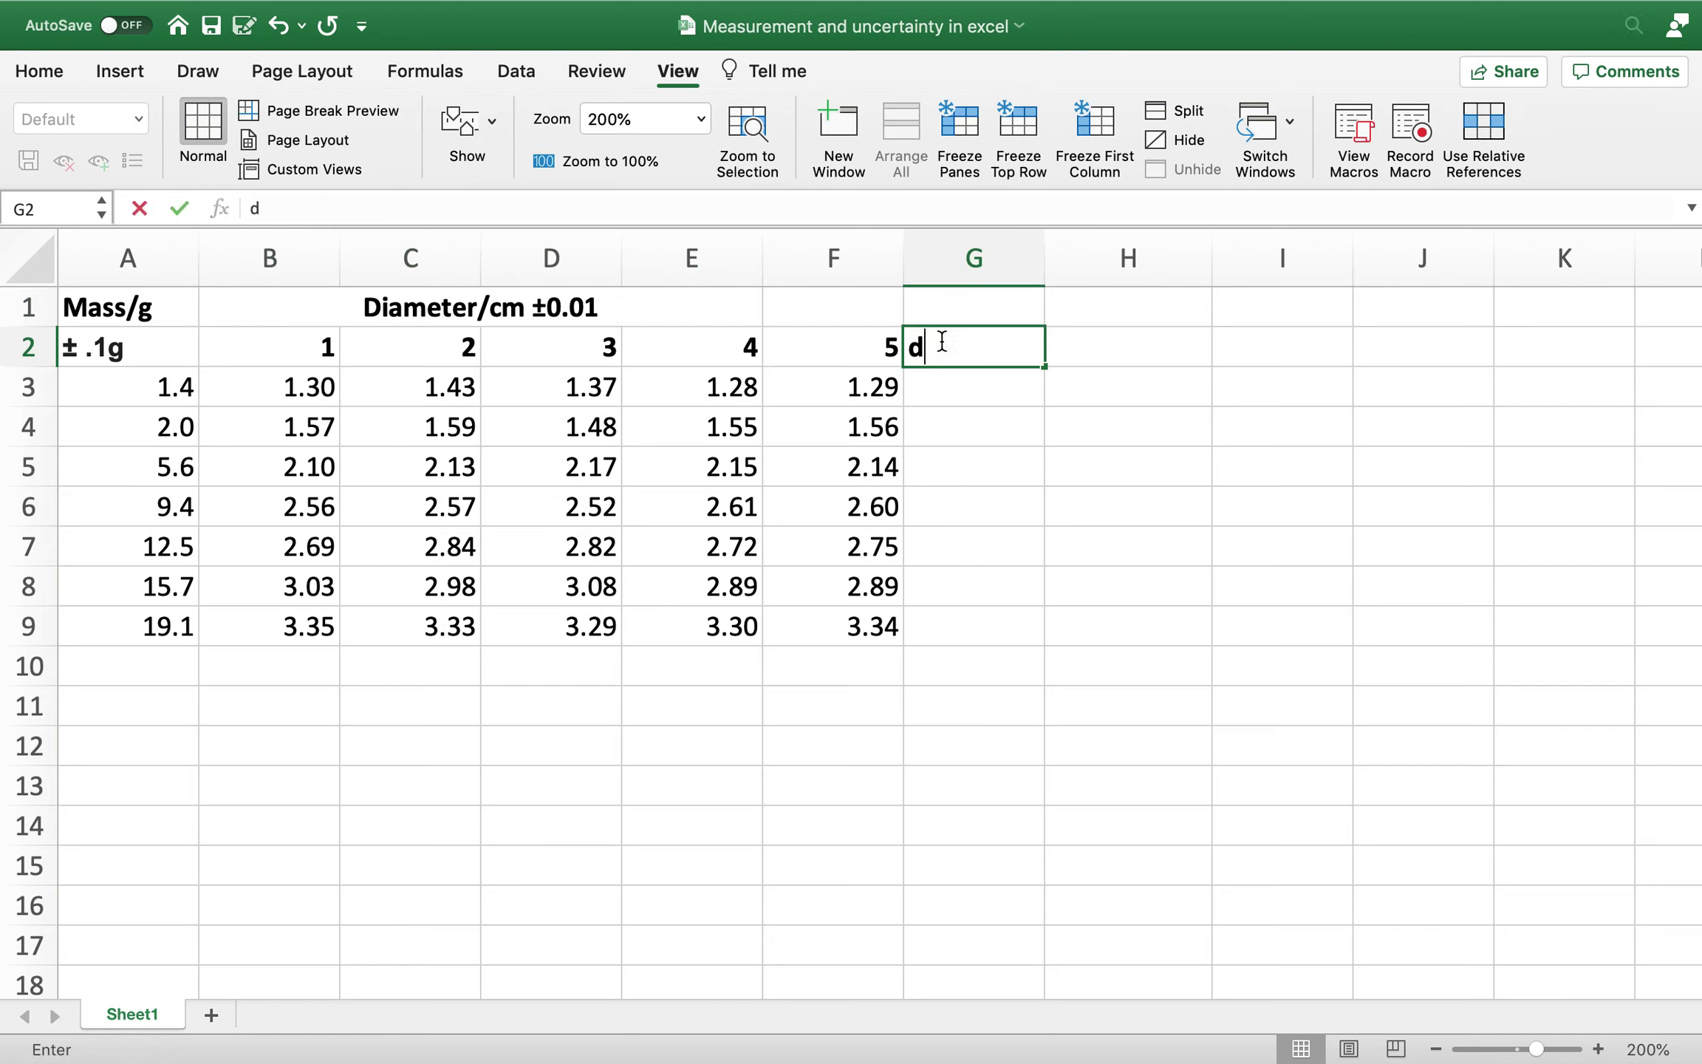
type("mean/g")
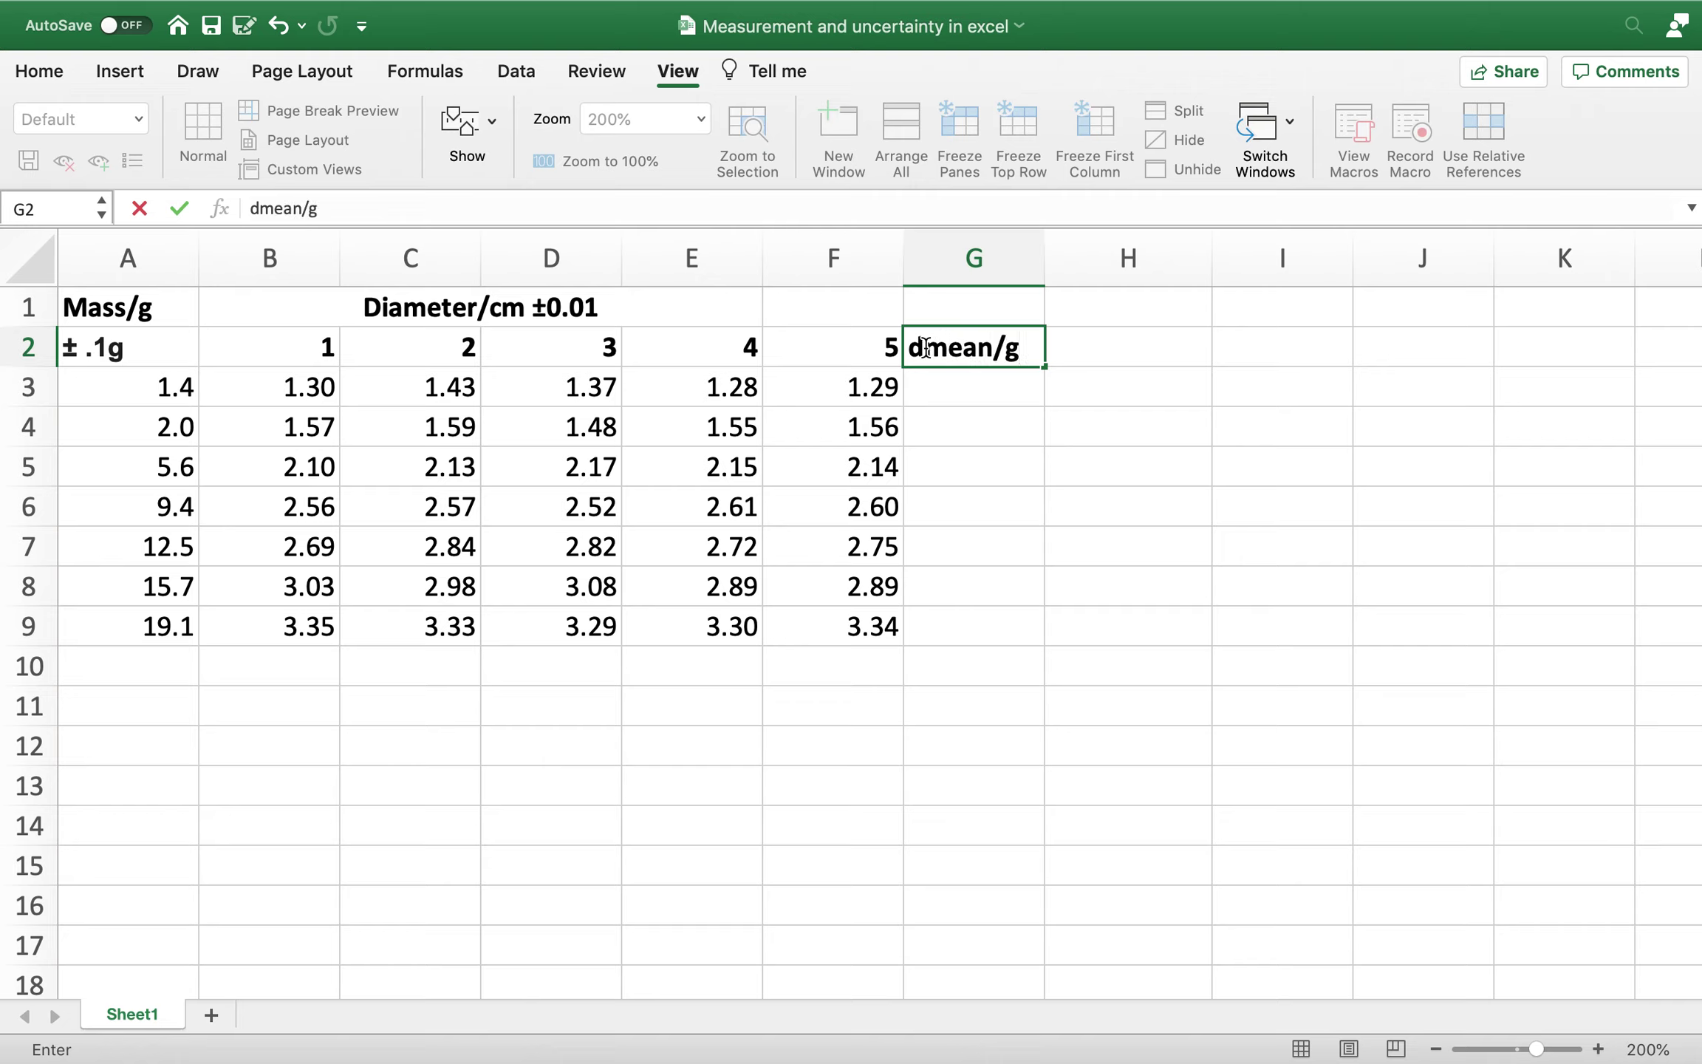
- Format the word "mean" in the G2 header as subscript
left_click_drag(925, 348, 970, 348)
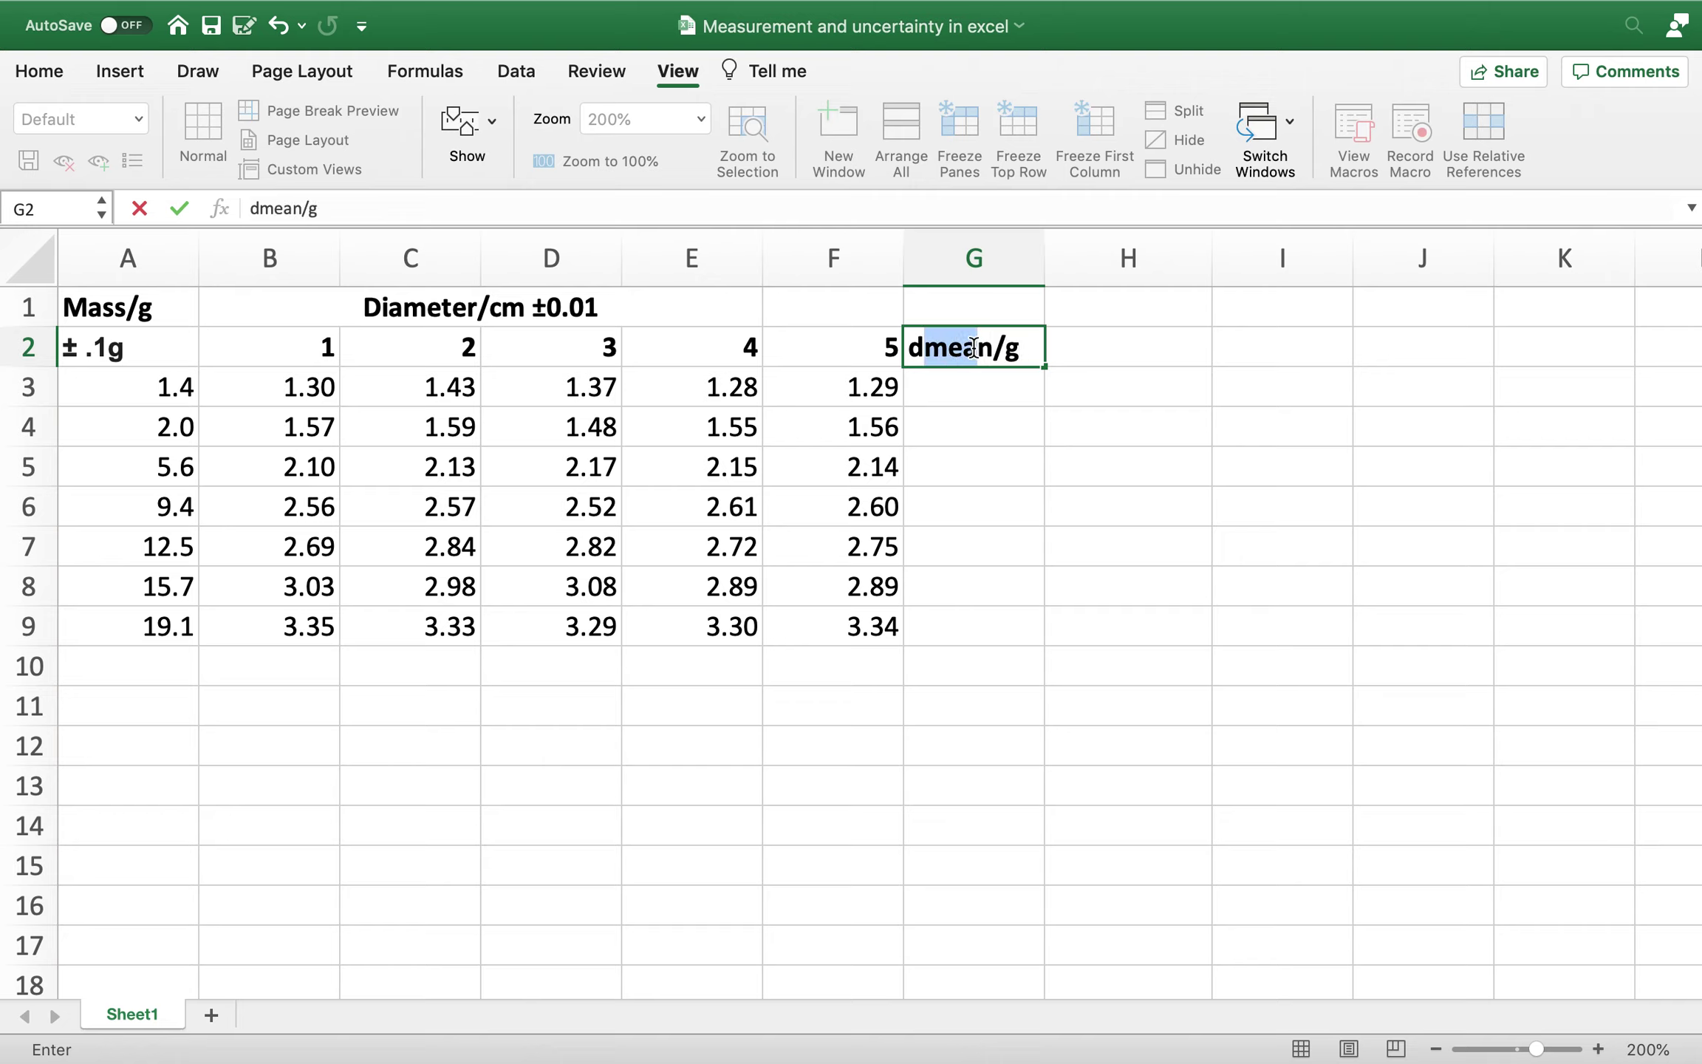
left_click(949, 347)
left_click_drag(932, 351, 998, 353)
right_click(964, 351)
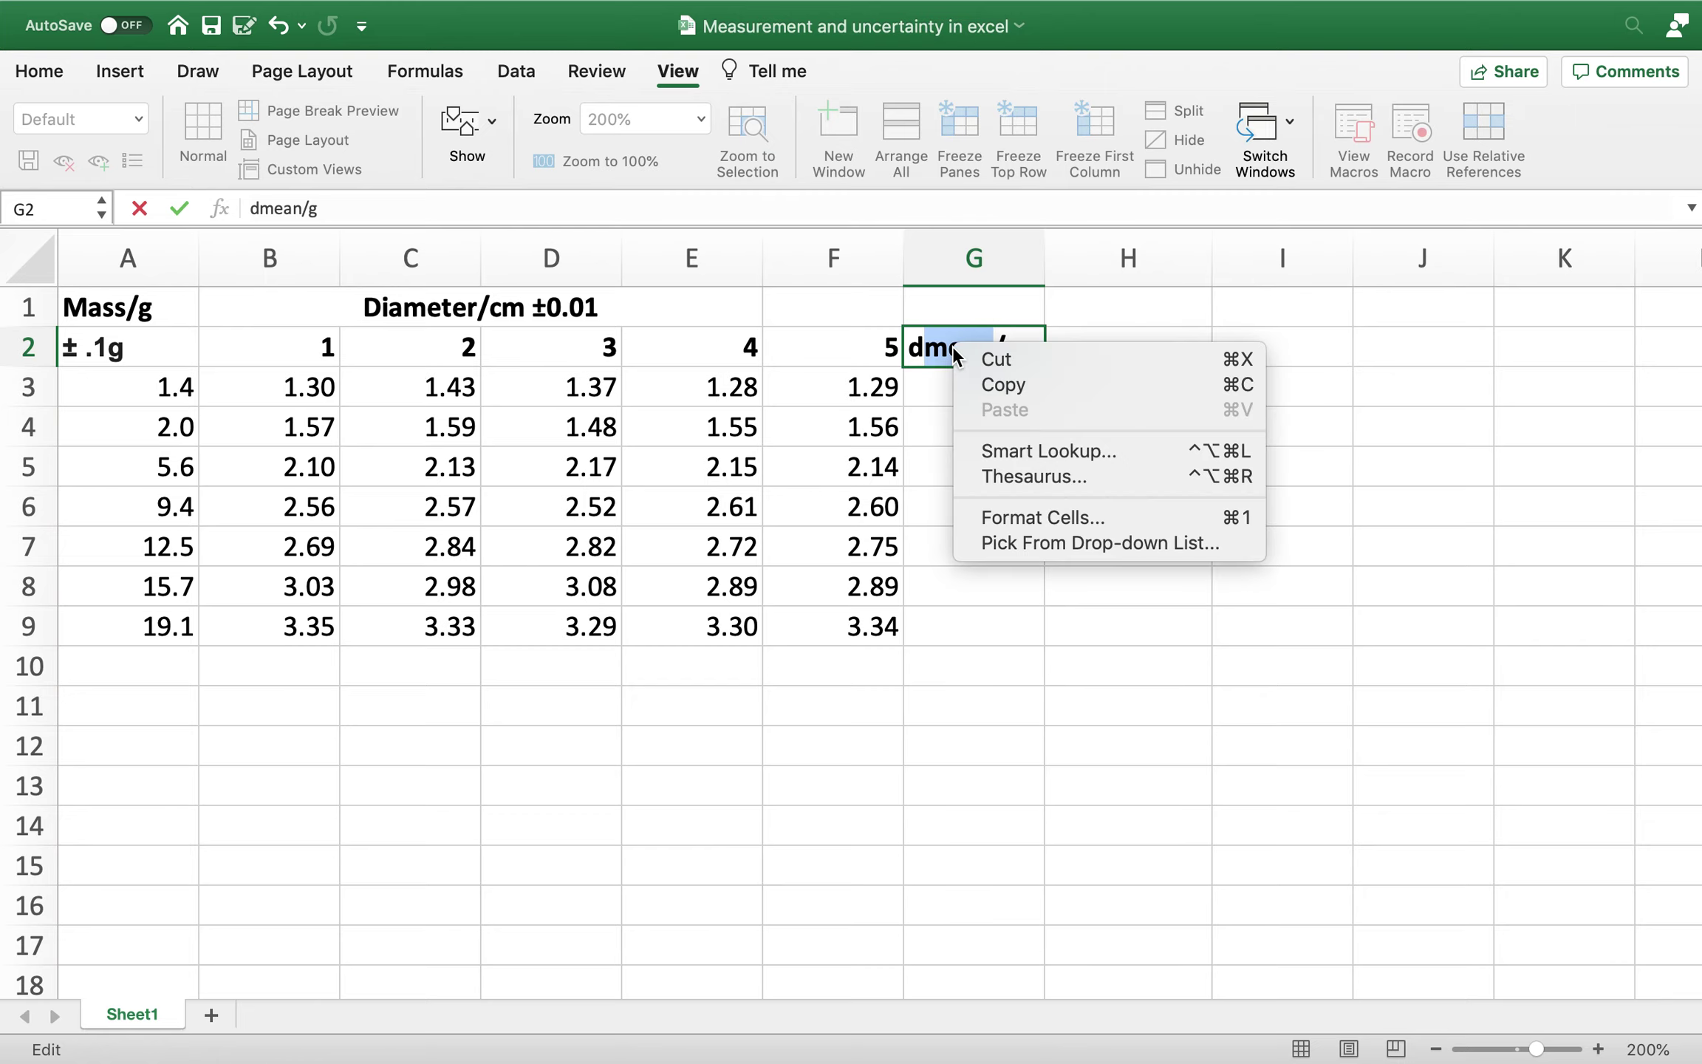
left_click(994, 516)
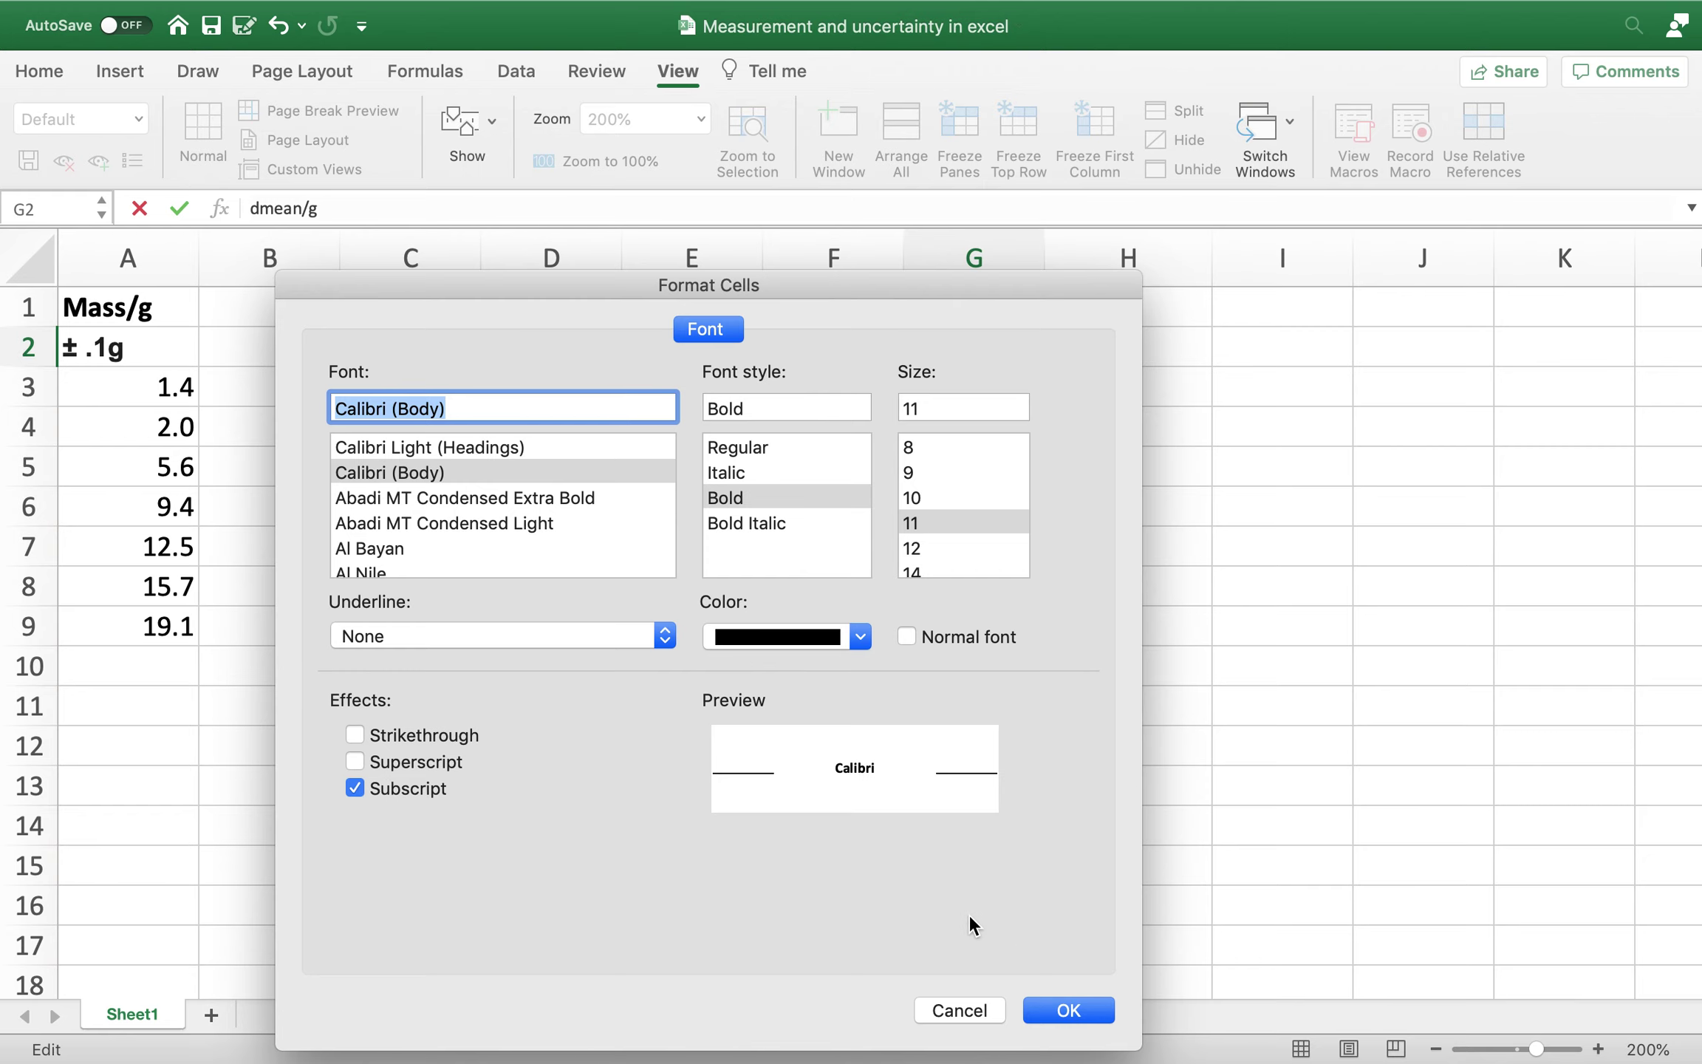
left_click(1051, 1007)
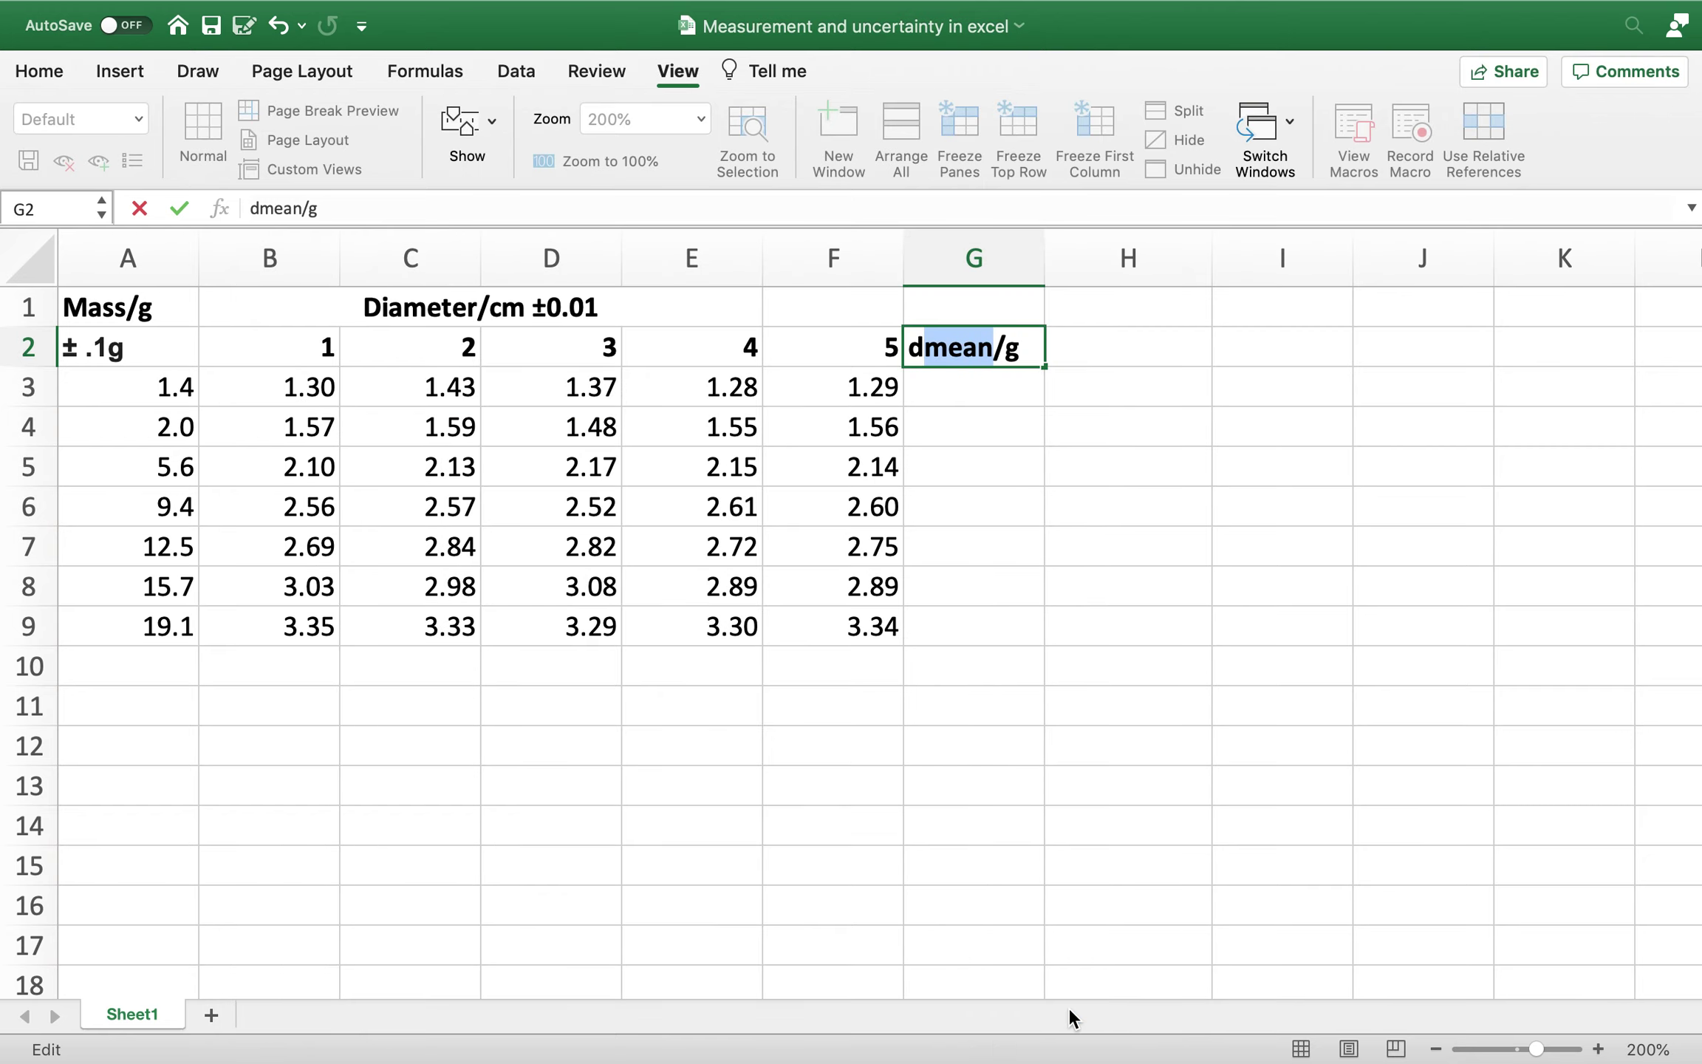
- Reduce the font size of the word "mean" in the G2 header
left_click(46, 79)
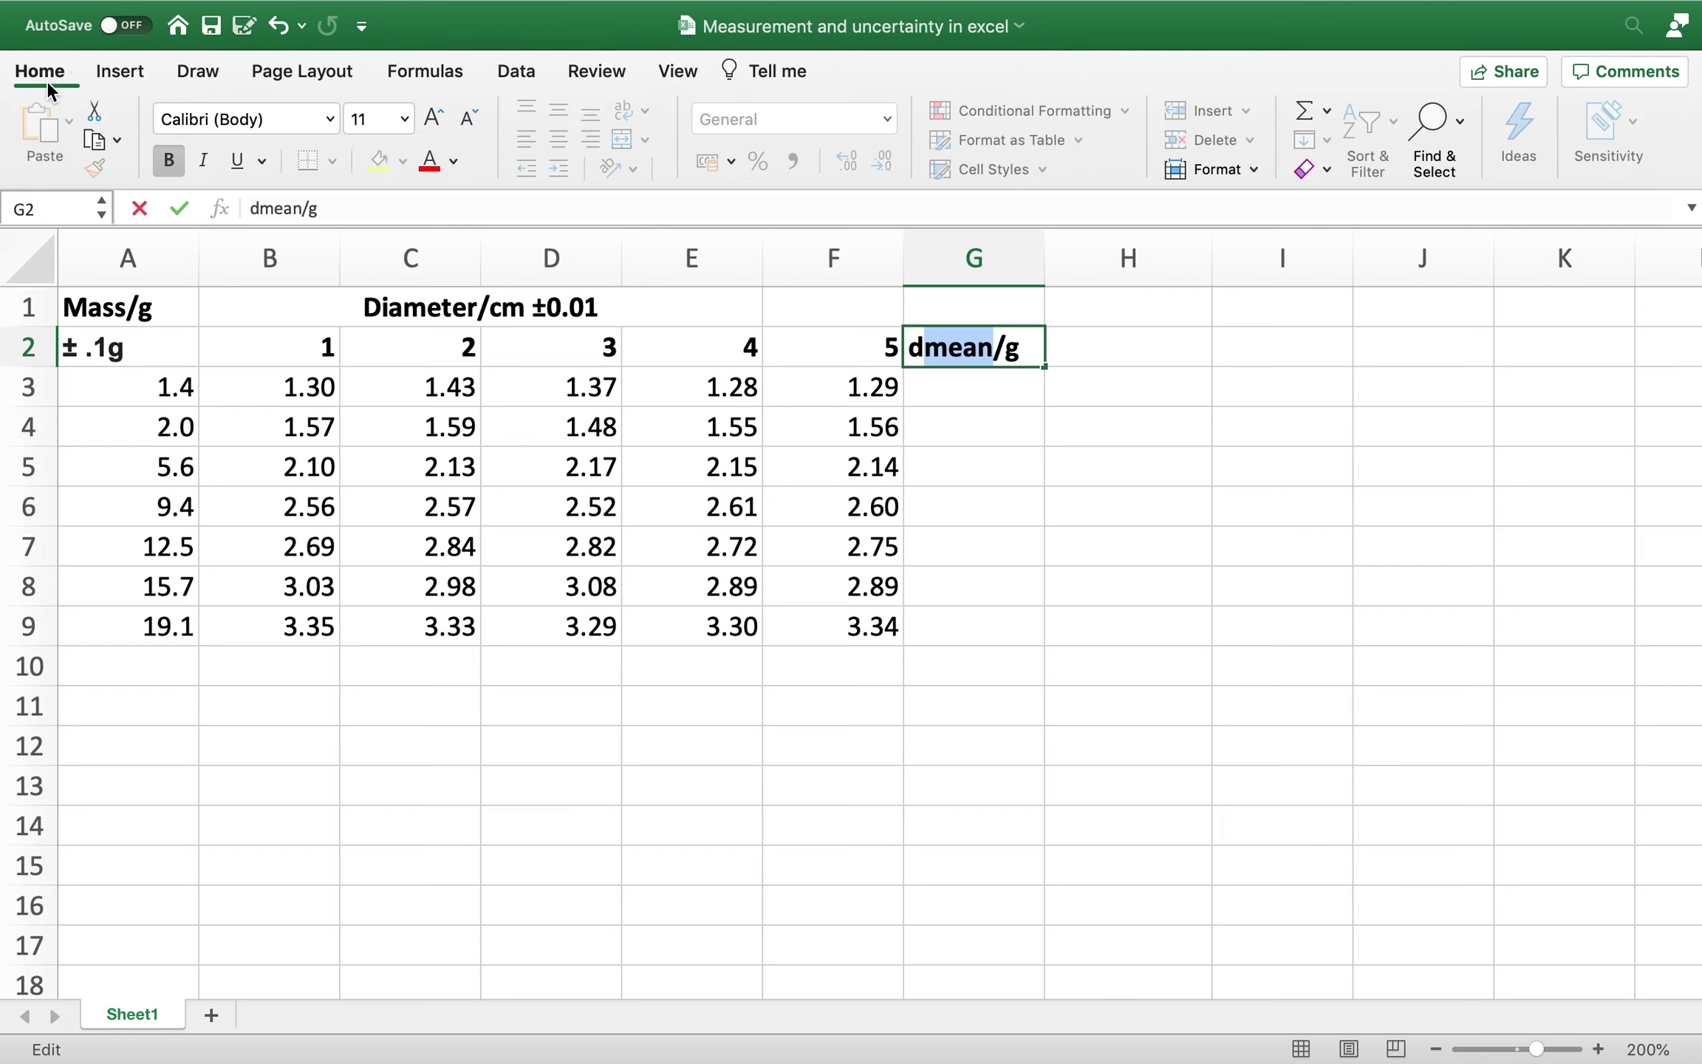
left_click(456, 122)
left_click(456, 123)
left_click(456, 122)
- Calculate the mean diameter in G3 with =AVERAGE(B3:F3) and fill the formula down to G9
left_click(936, 404)
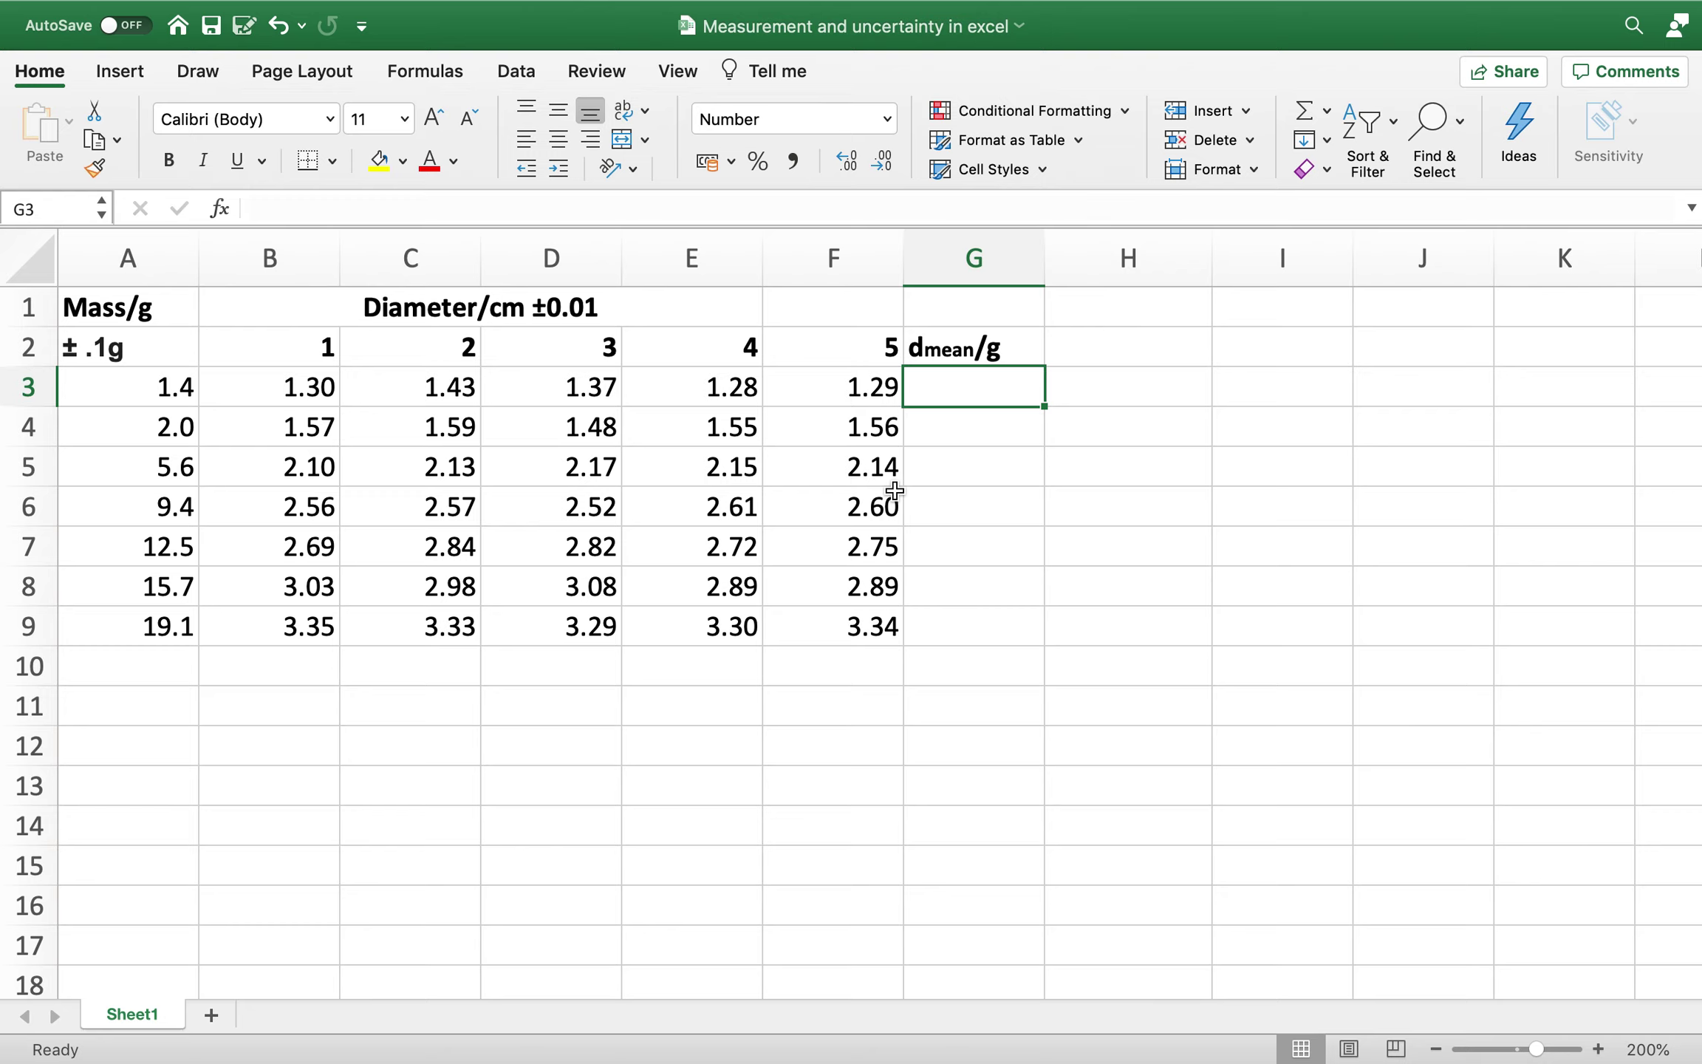
type("=")
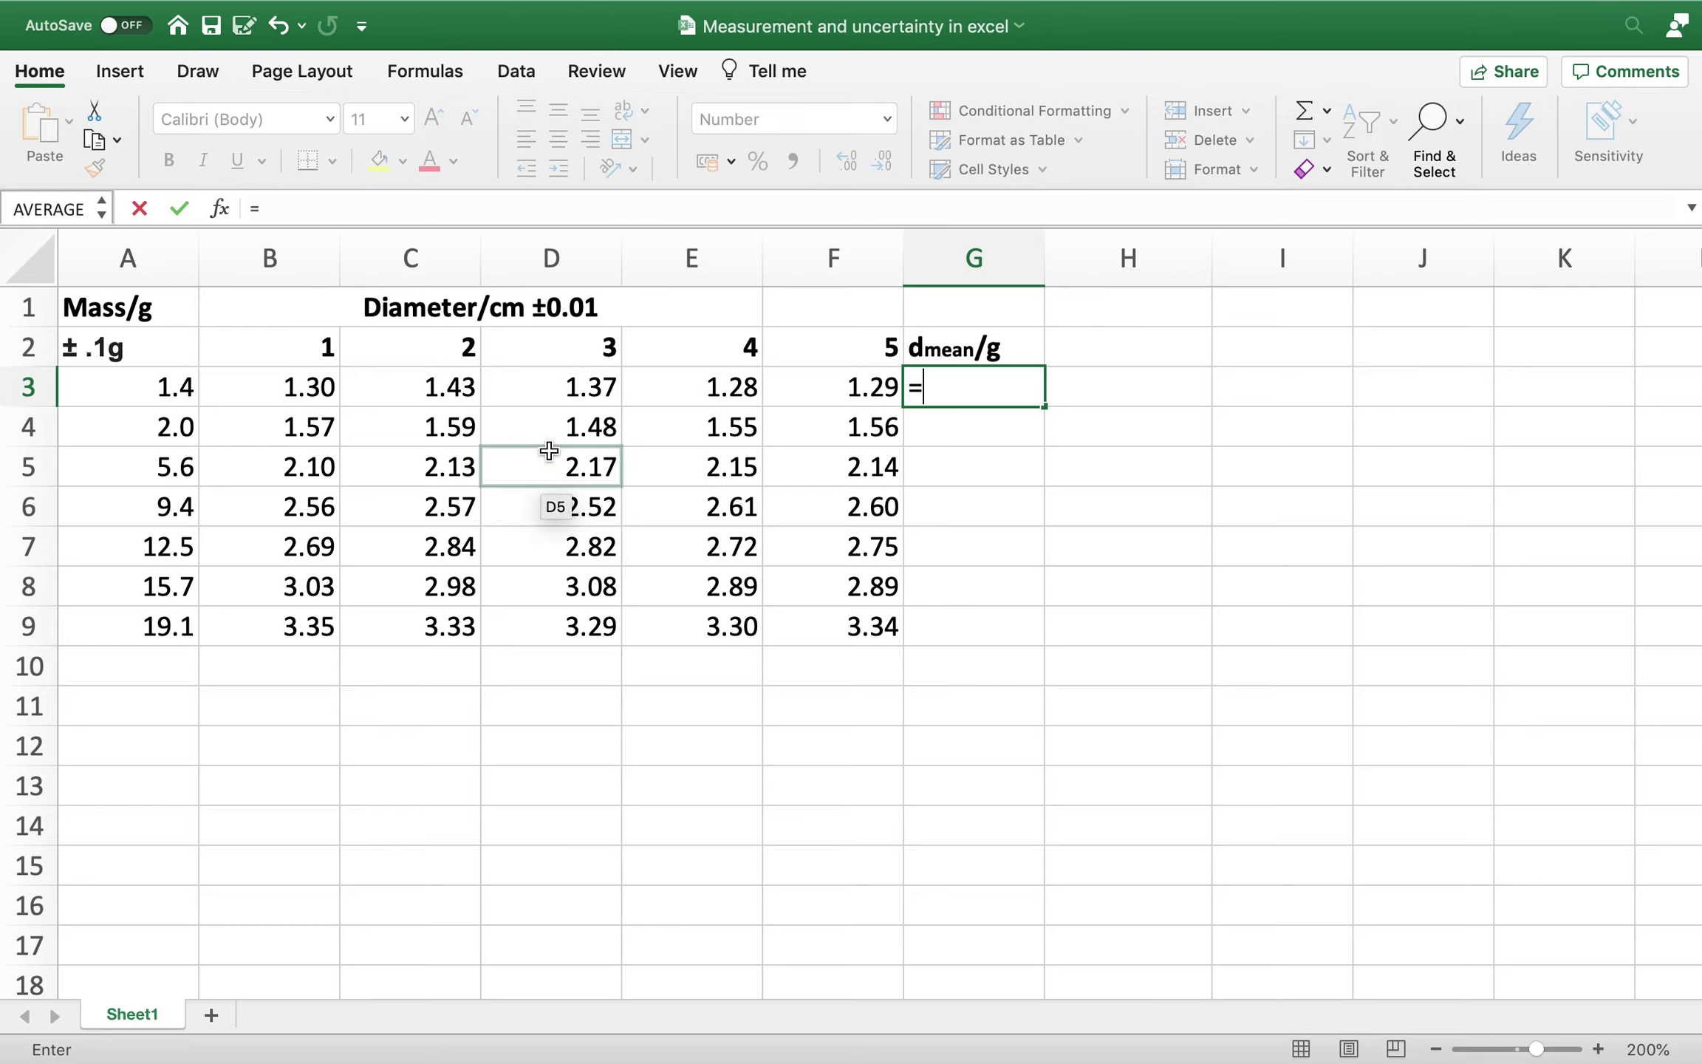
type("aver")
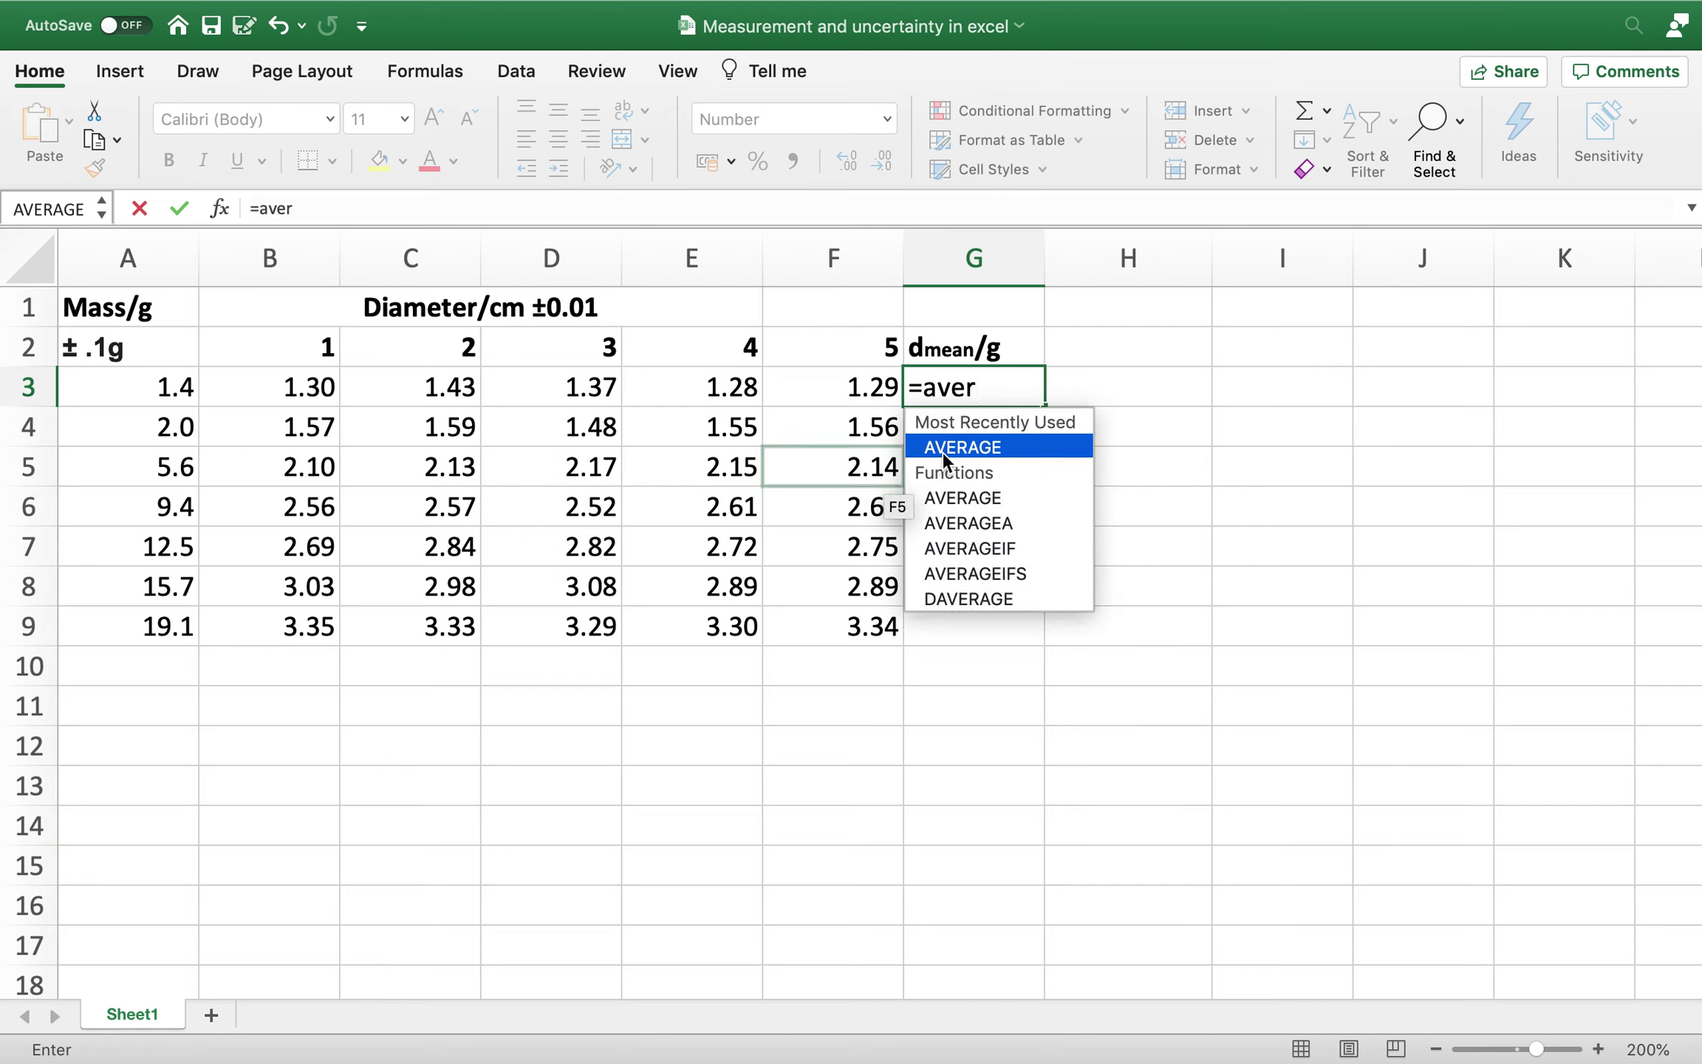
double_click(945, 449)
left_click_drag(218, 387, 806, 394)
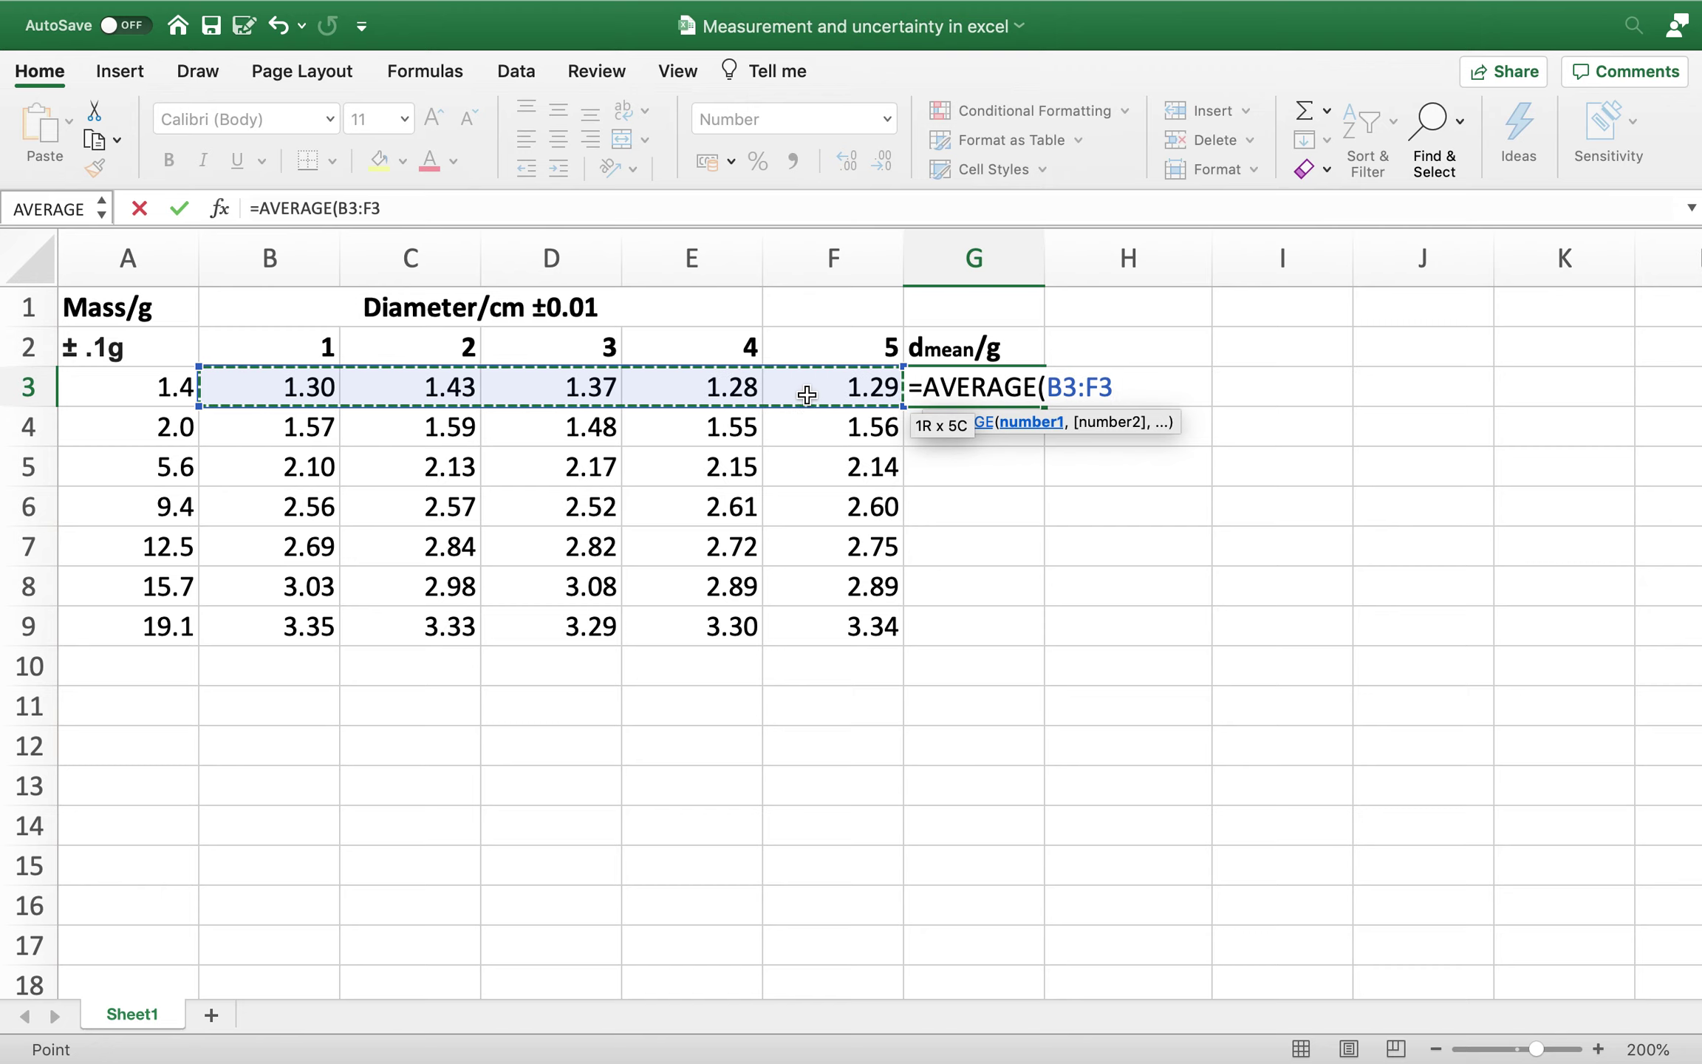
type(")")
key("Return")
left_click(977, 399)
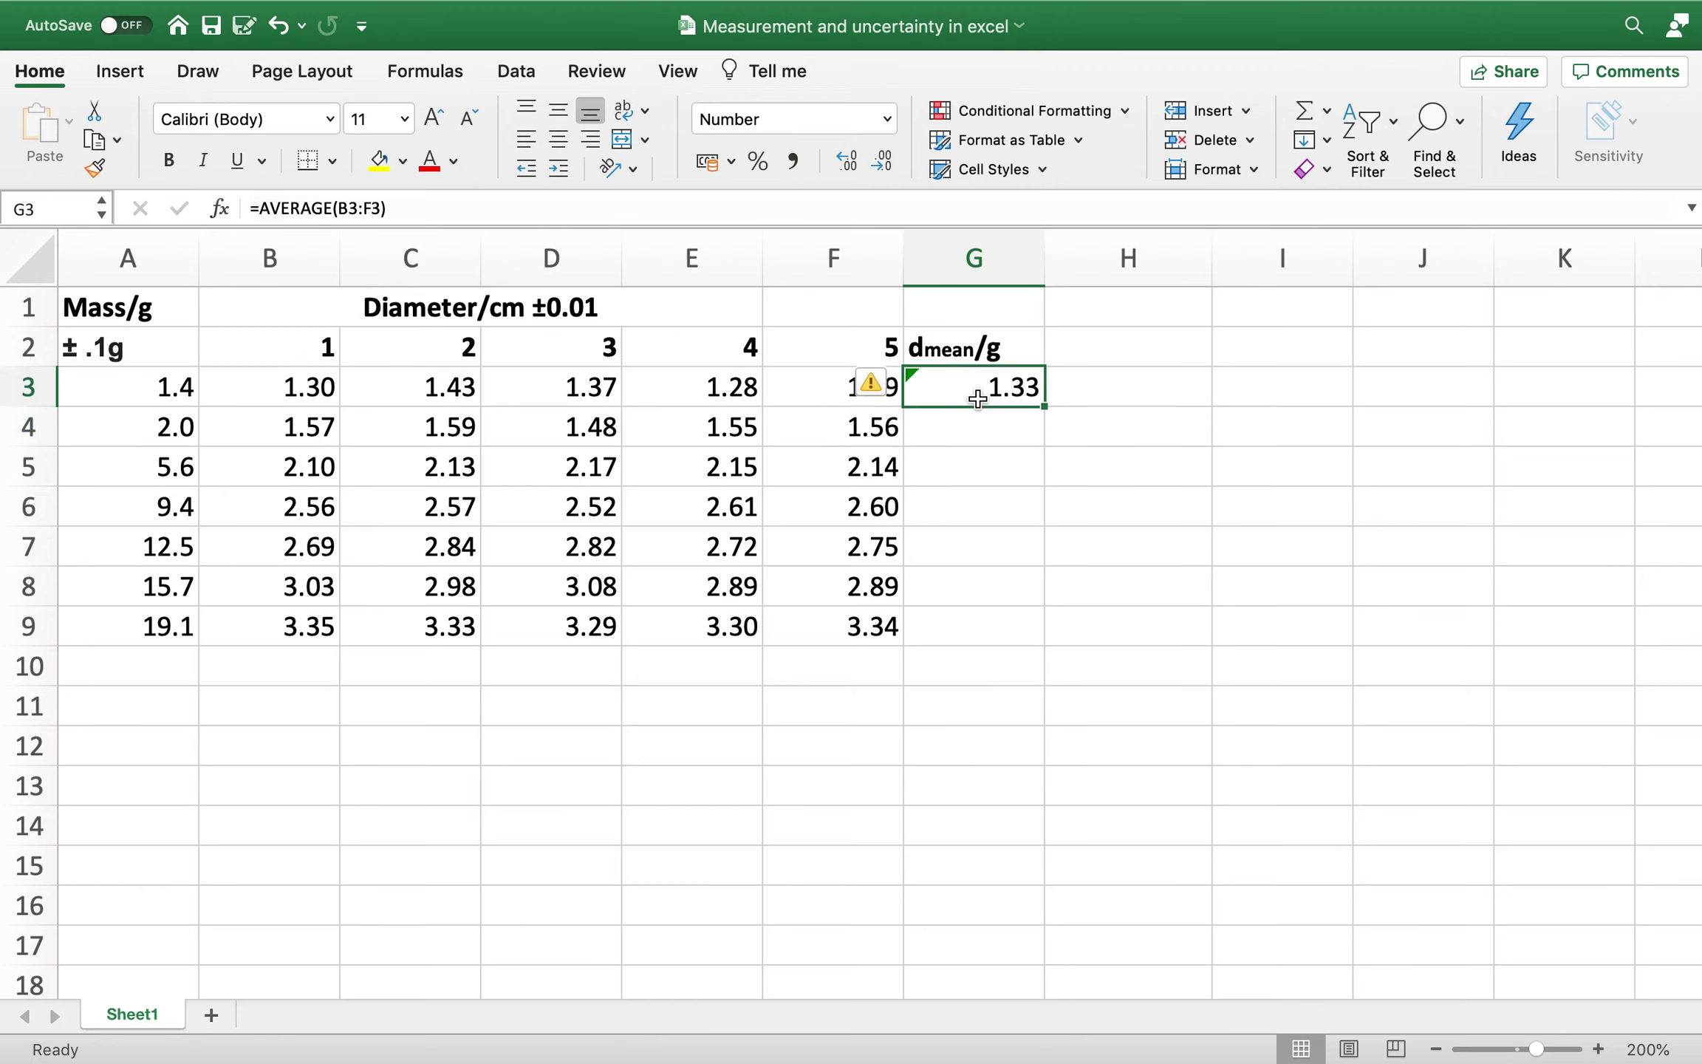
left_click_drag(1044, 406, 1041, 635)
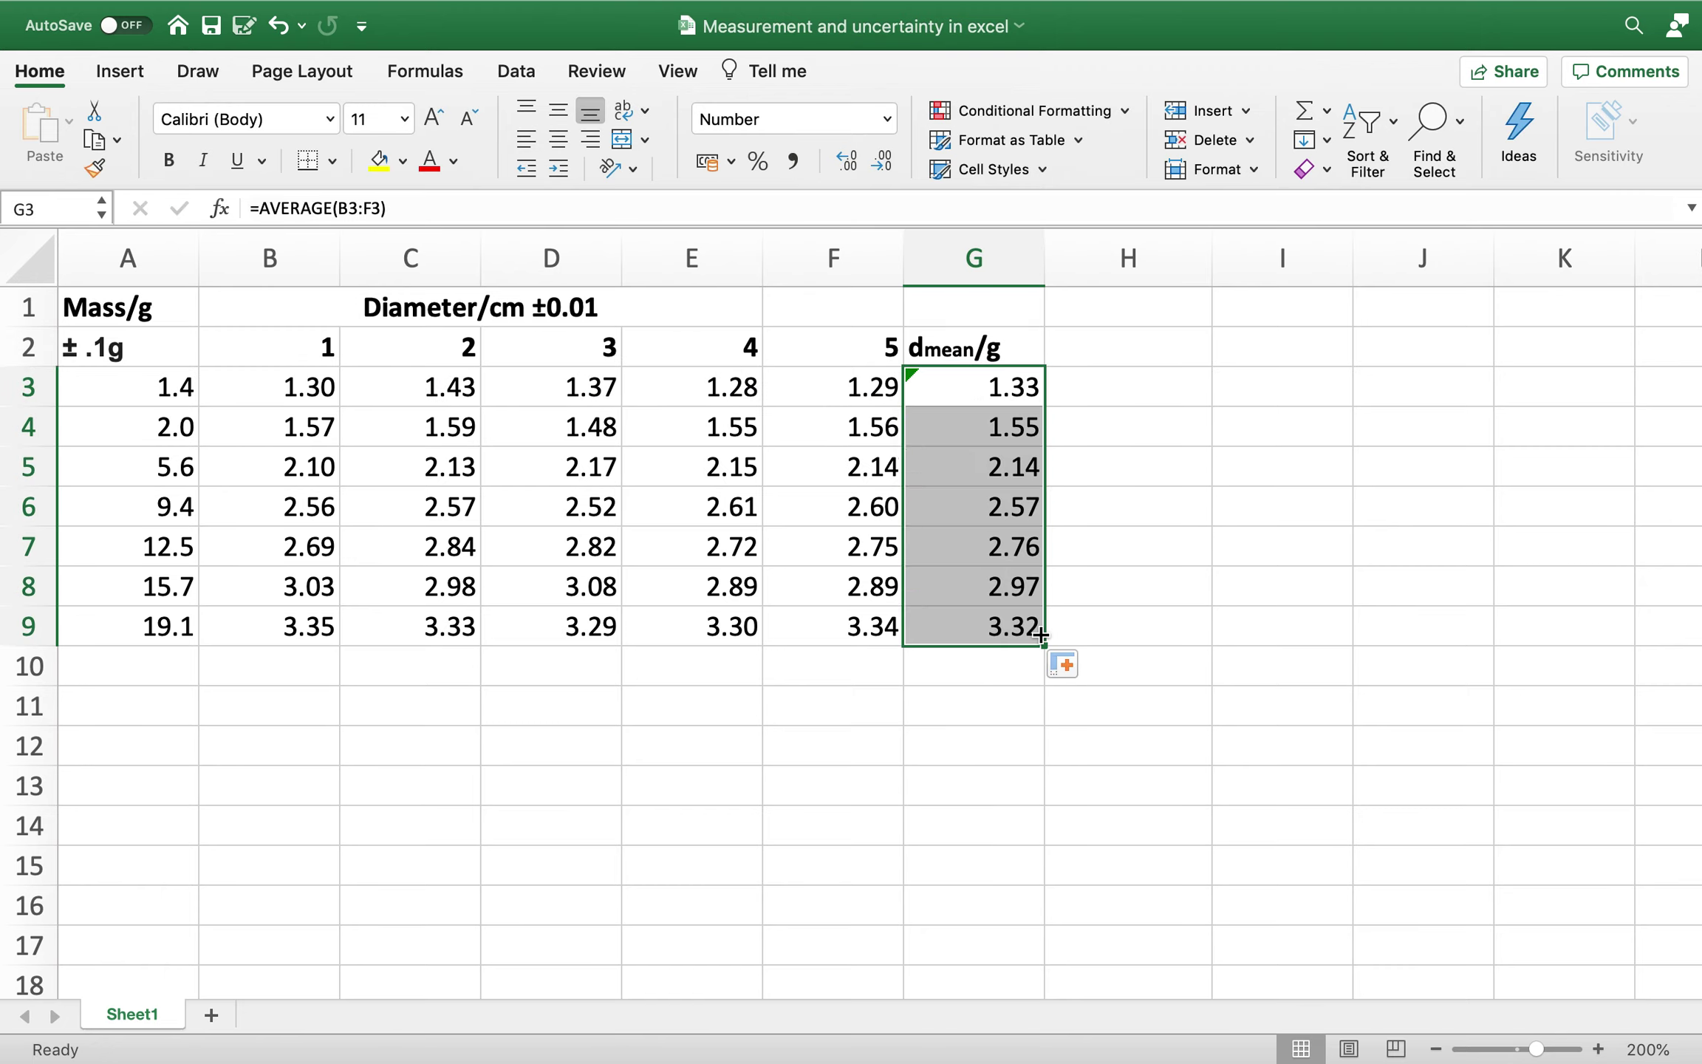
- Enter the header Δdmean in cell H2, inserting the capital delta from the symbol search
left_click(1089, 362)
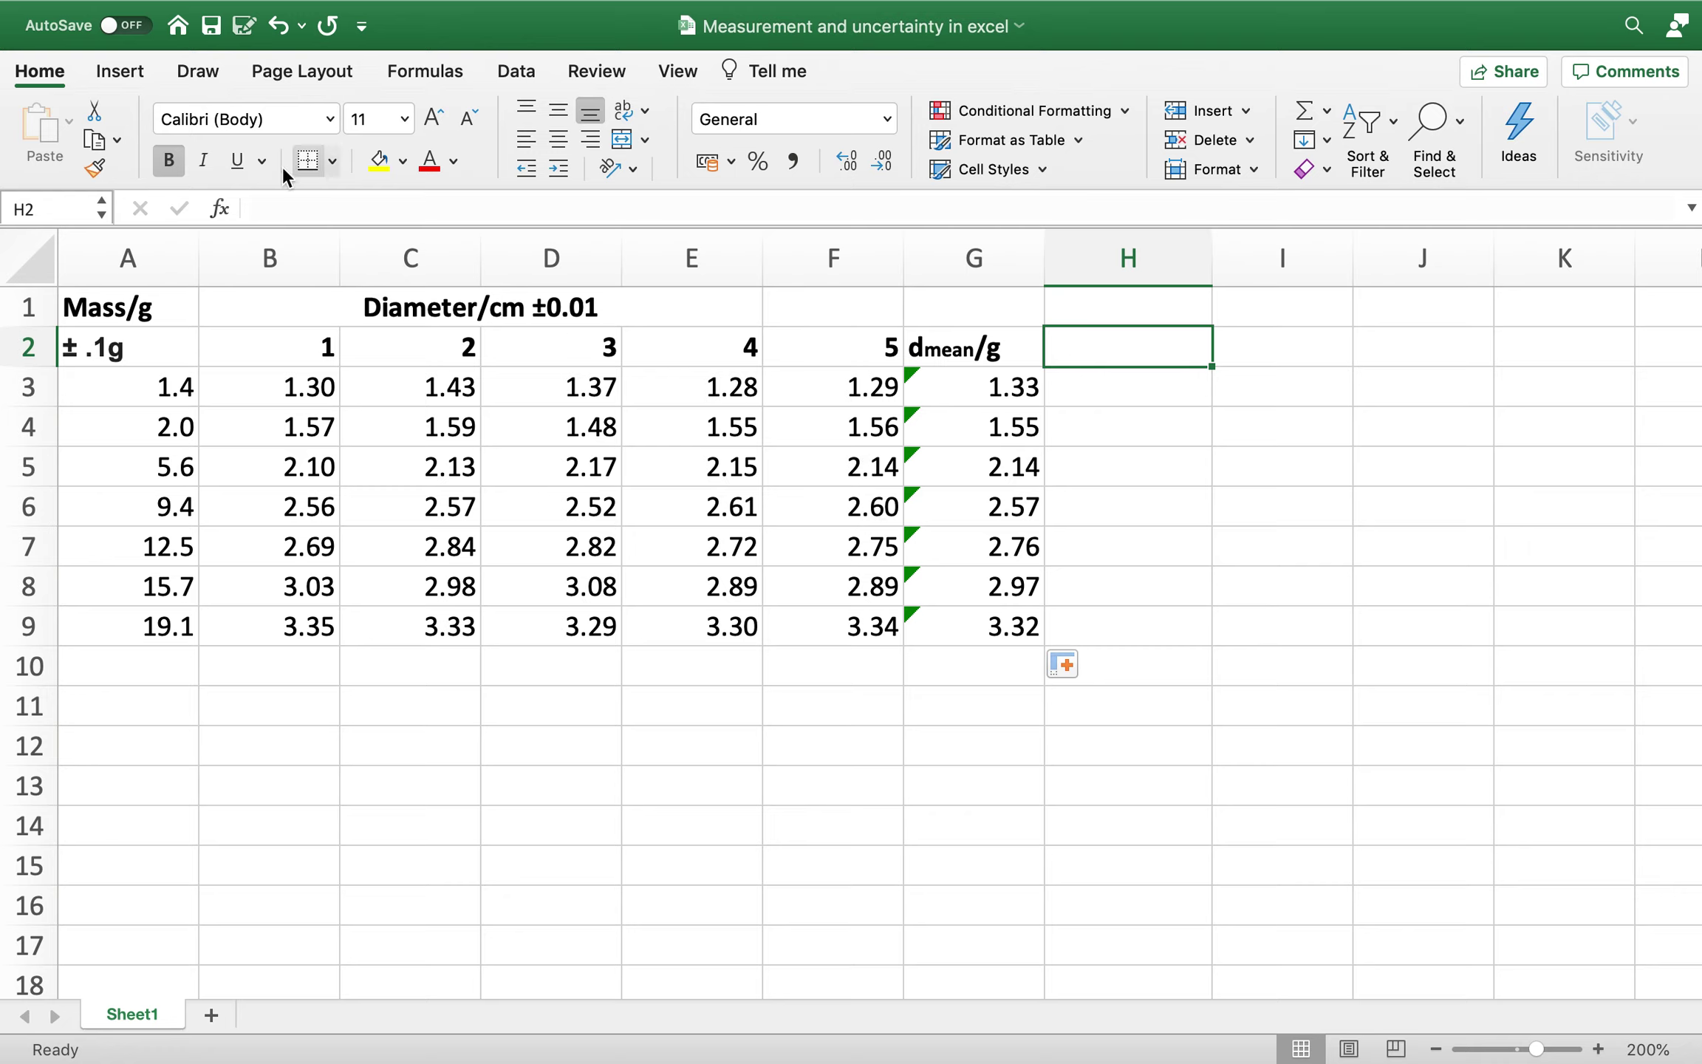
left_click(106, 77)
left_click(1609, 148)
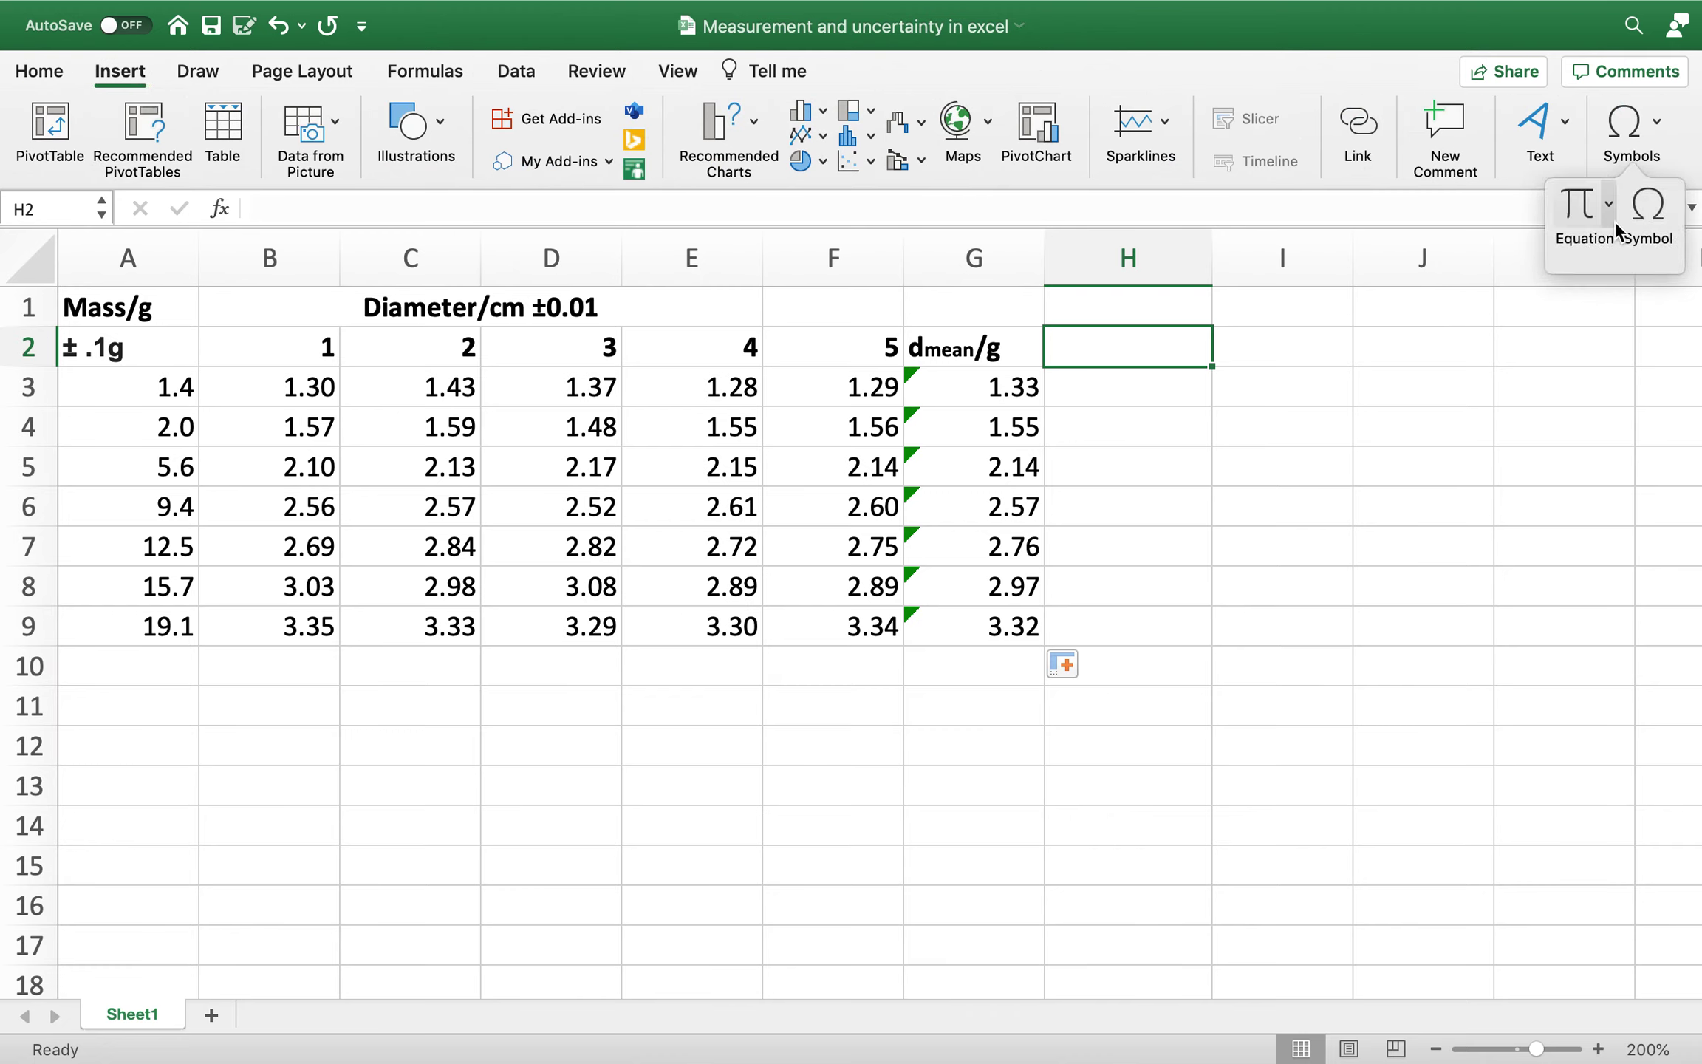
left_click(1645, 201)
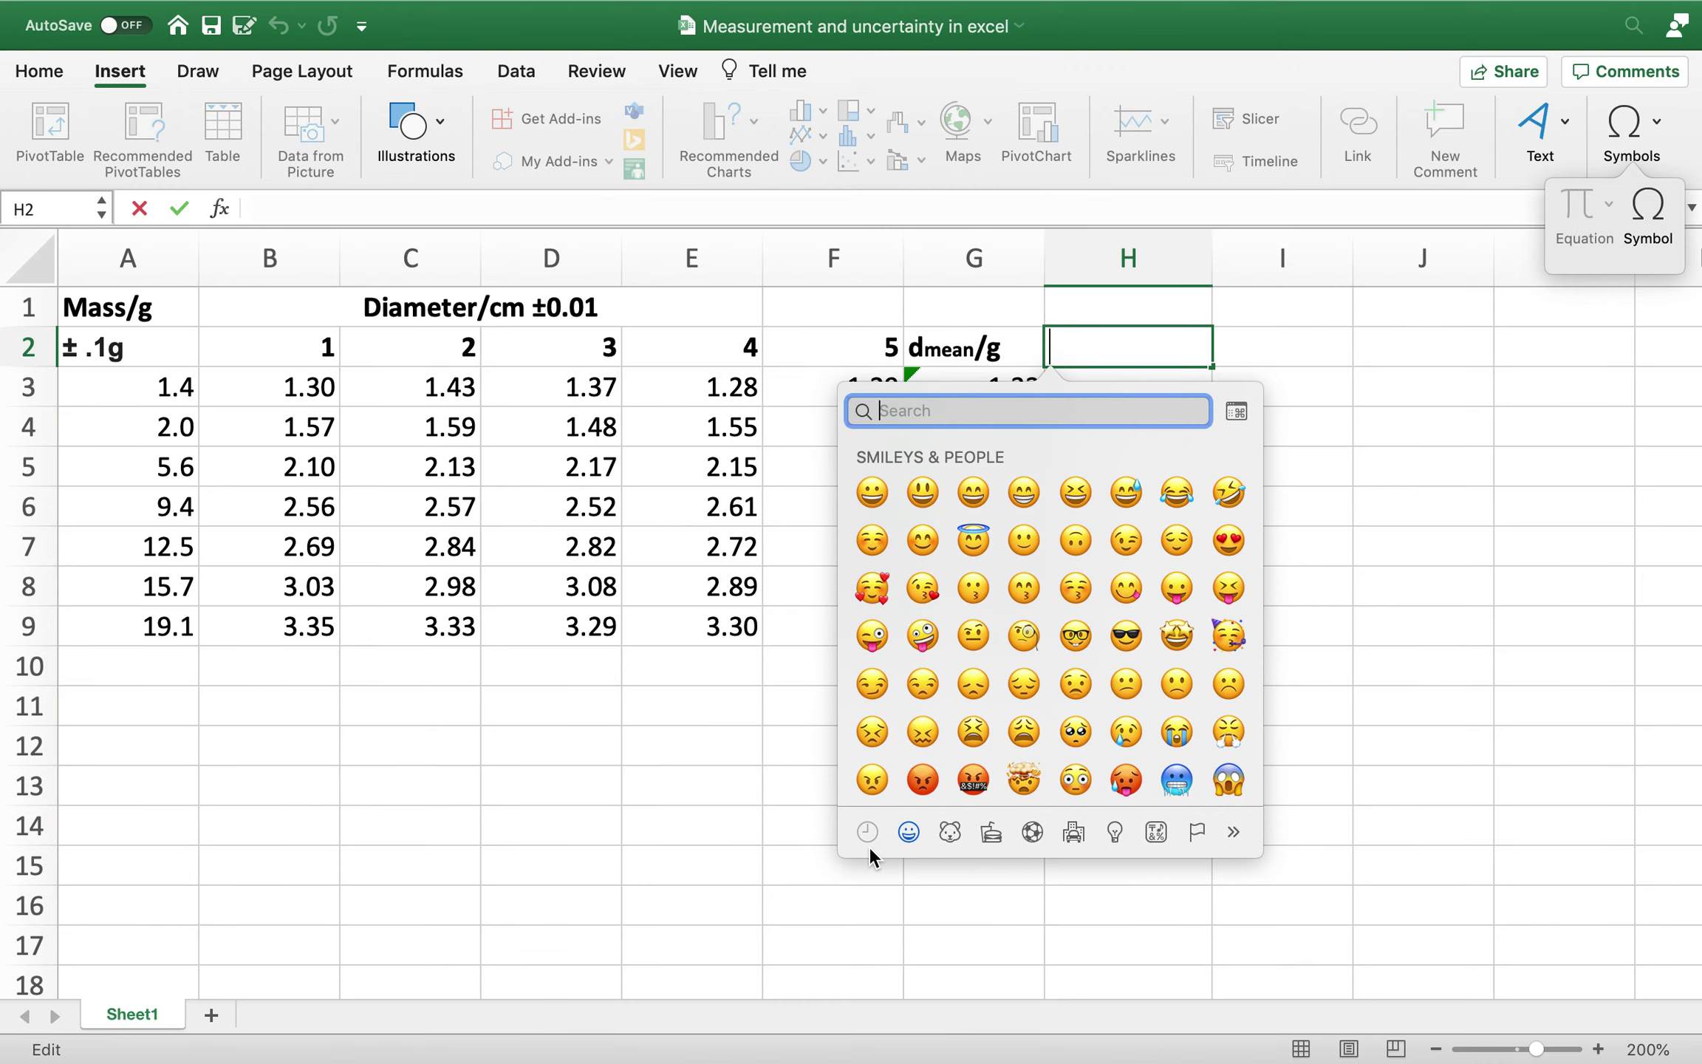
type("delta")
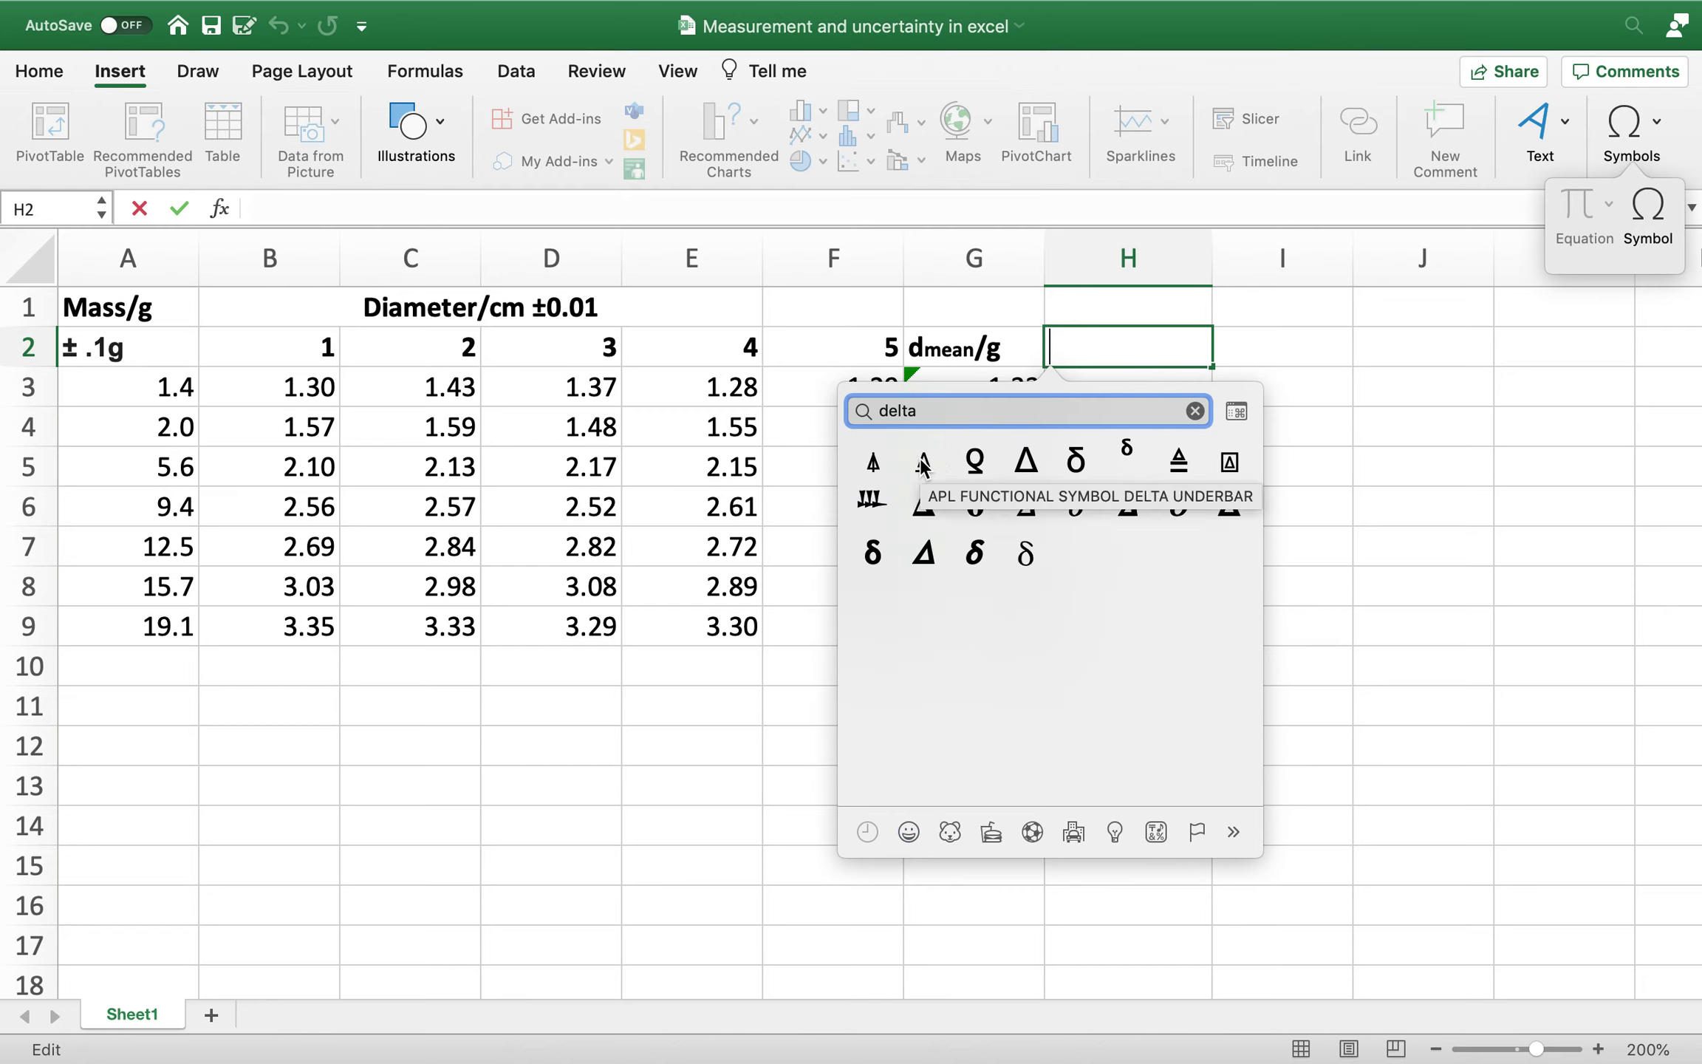
key("Return")
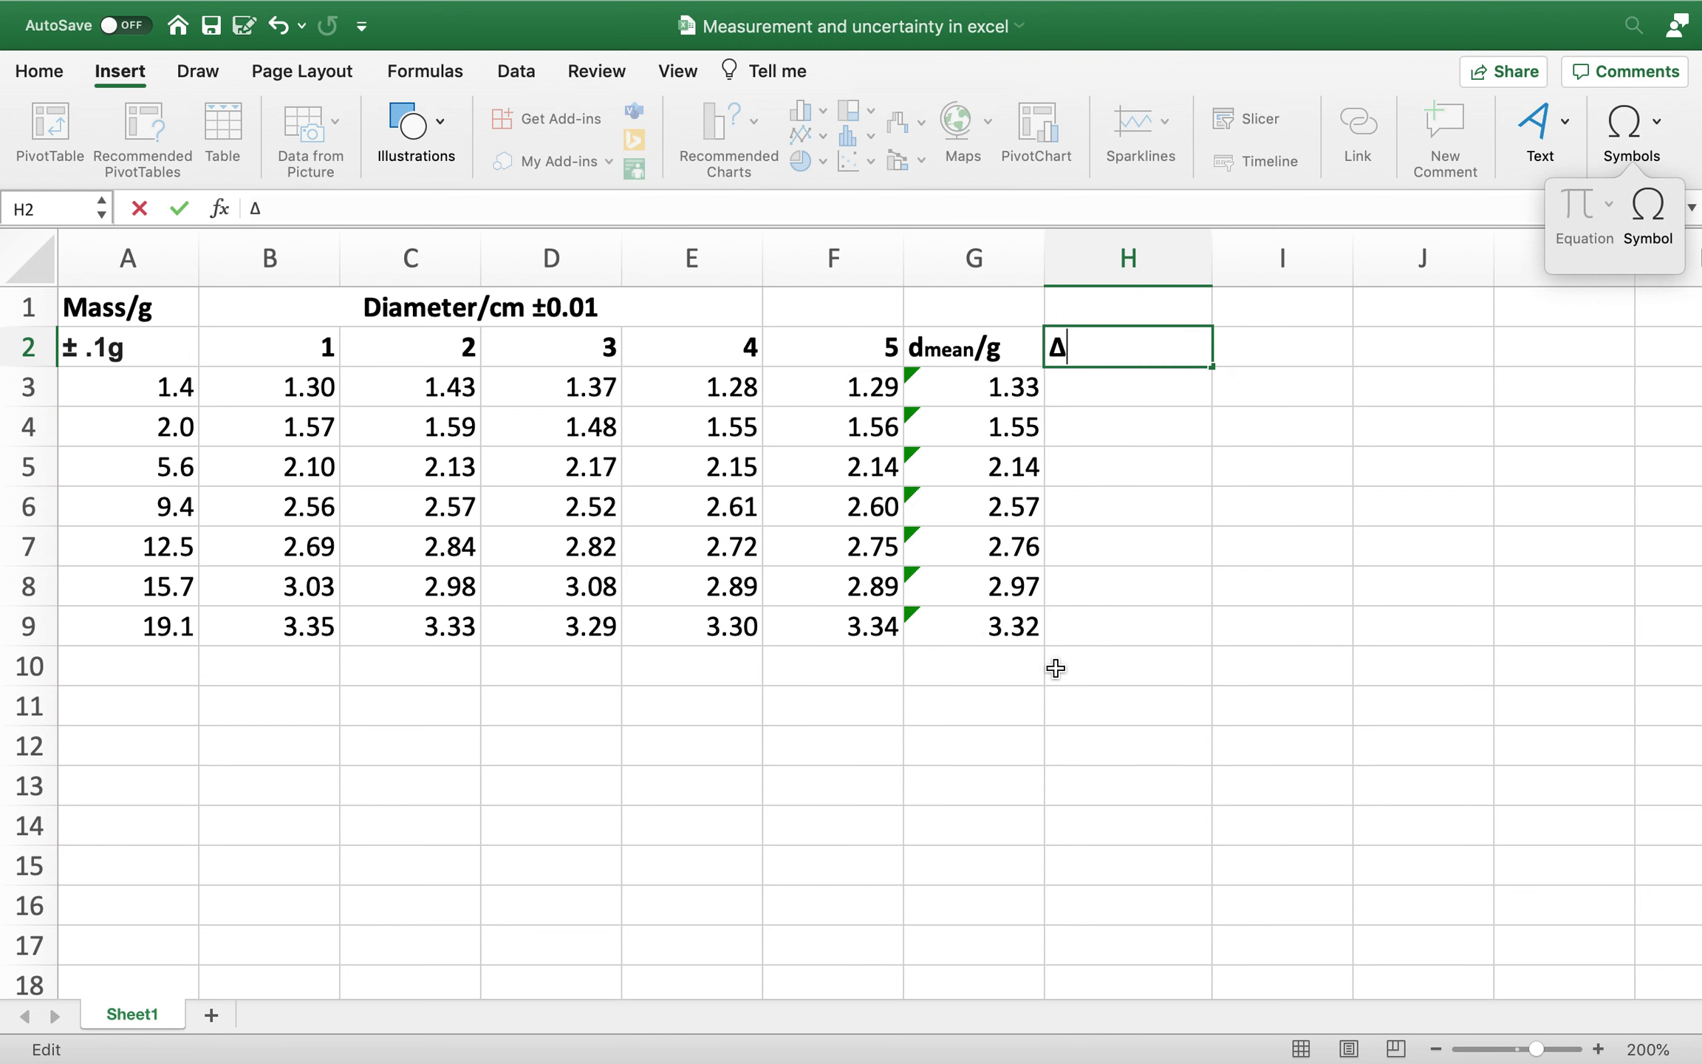
type("d")
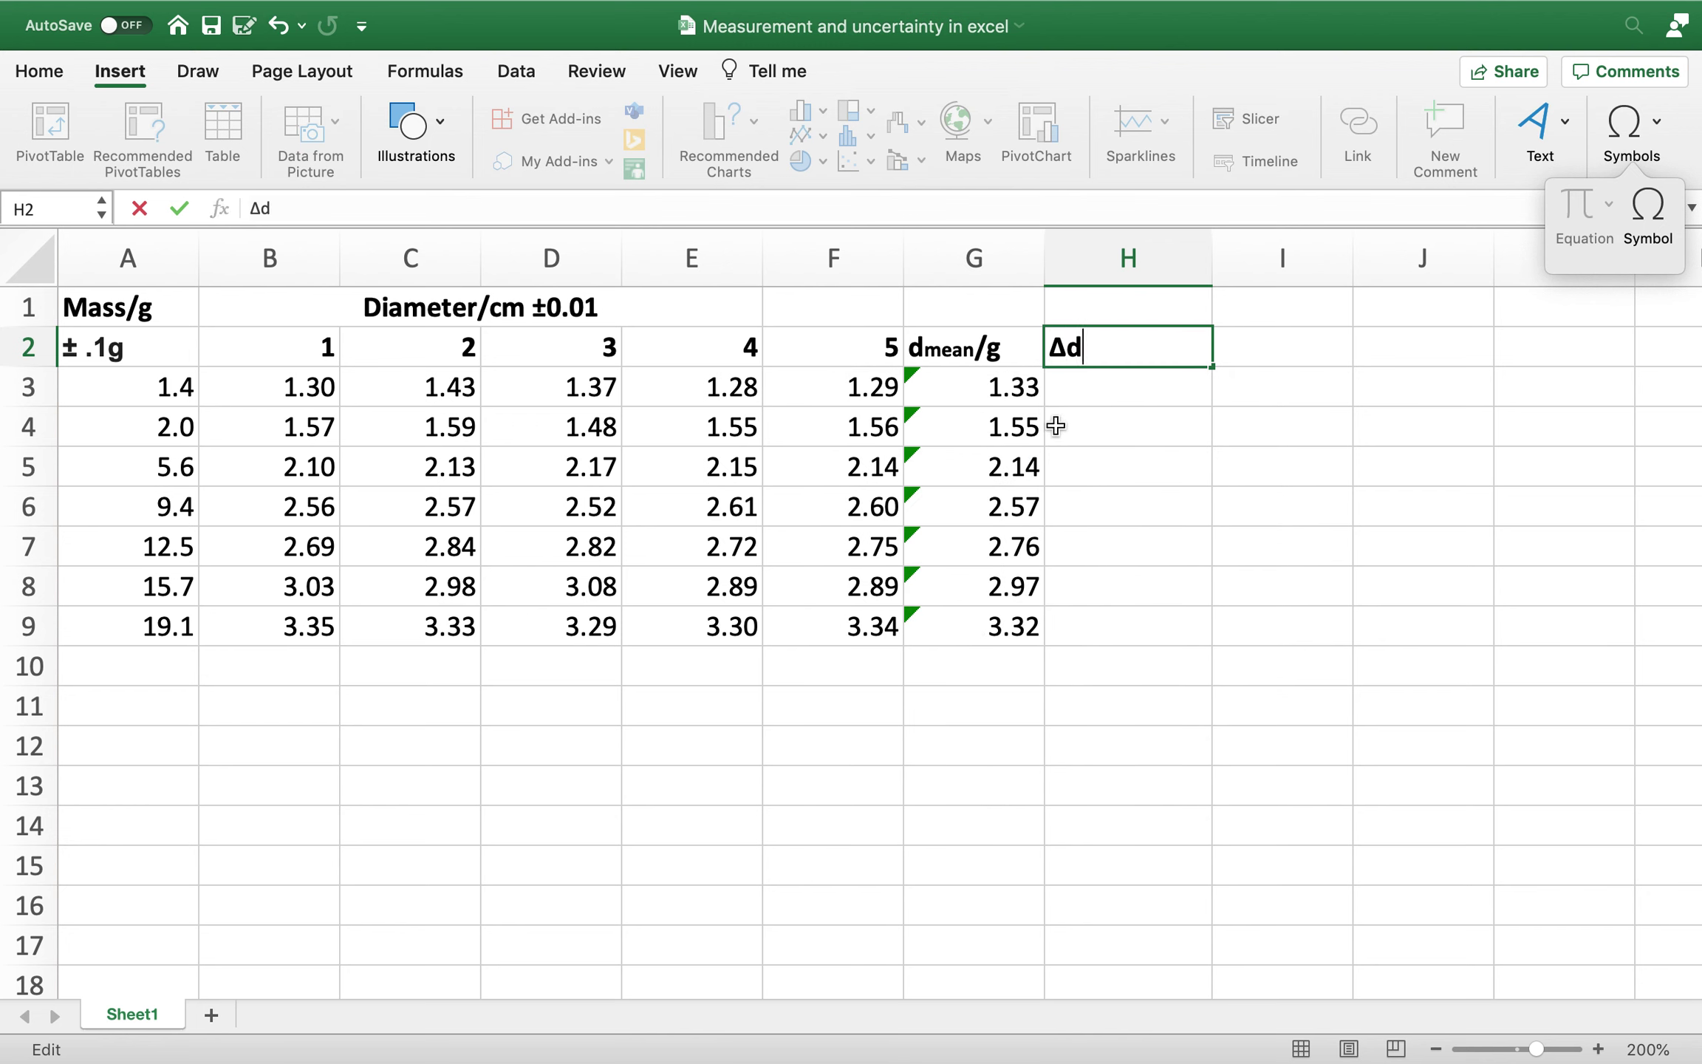
type("mean")
- Reduce "mean" in the H2 header to font size 8 and append /g to the header
left_click_drag(1081, 360, 1151, 358)
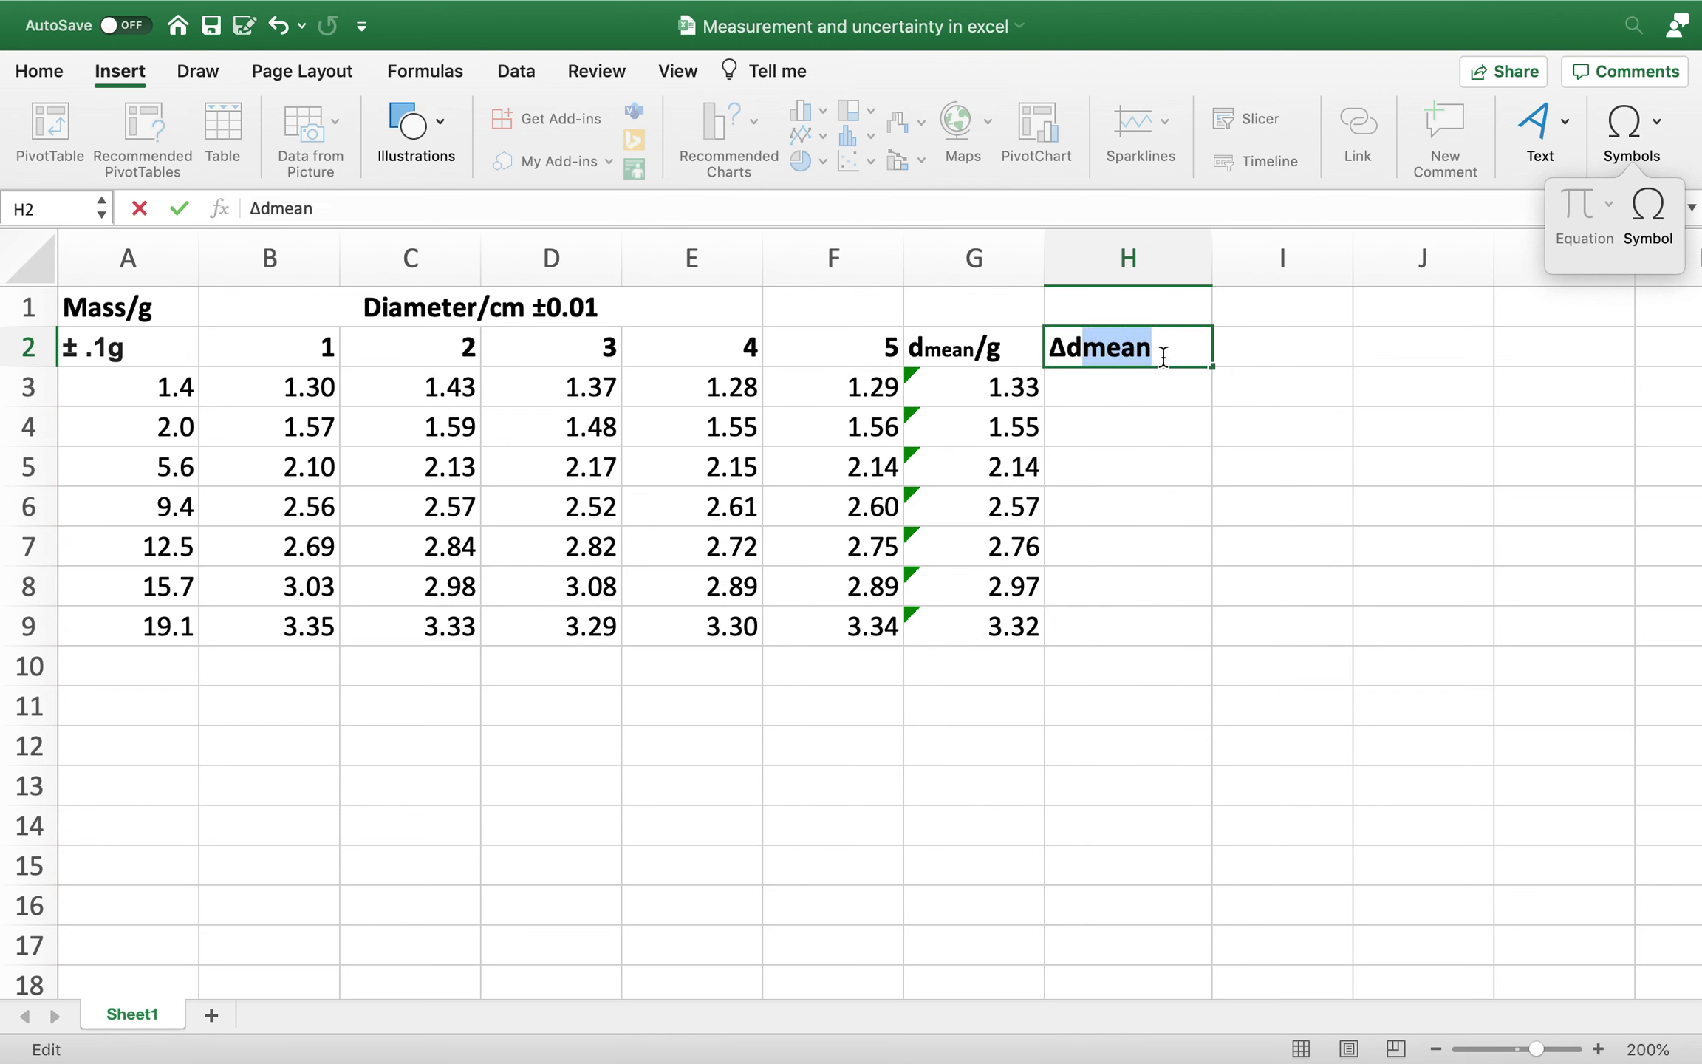
double_click(50, 76)
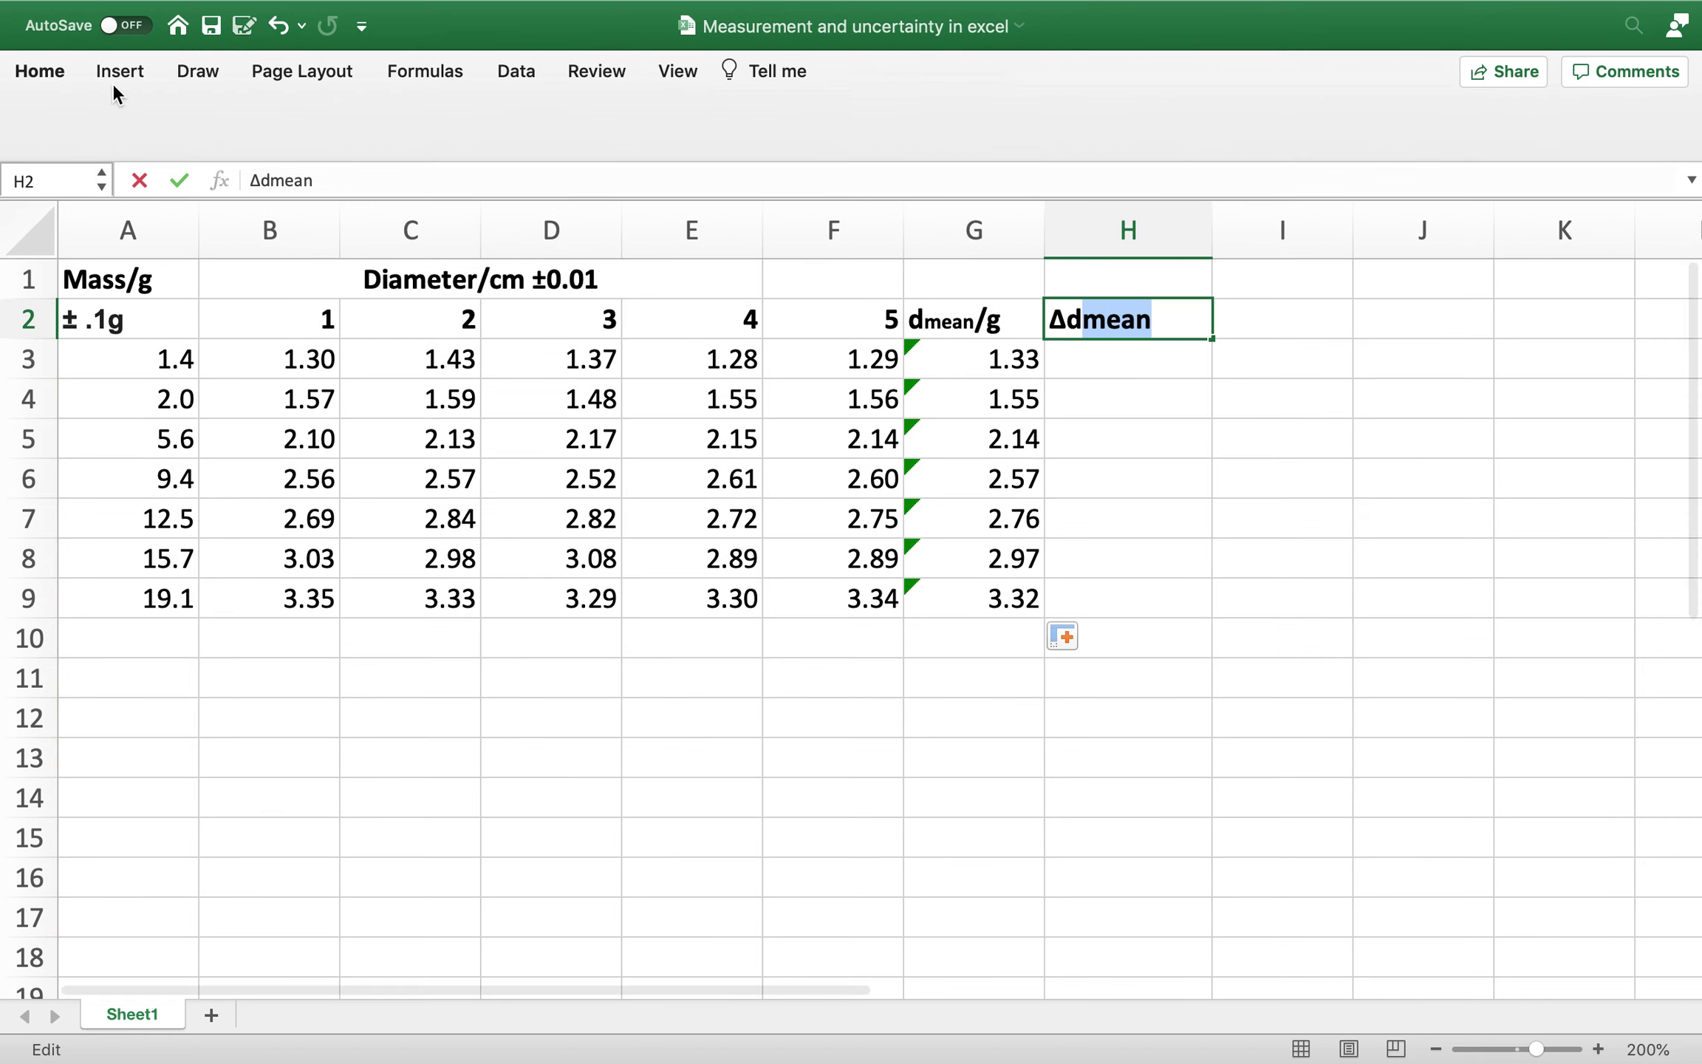
left_click(63, 77)
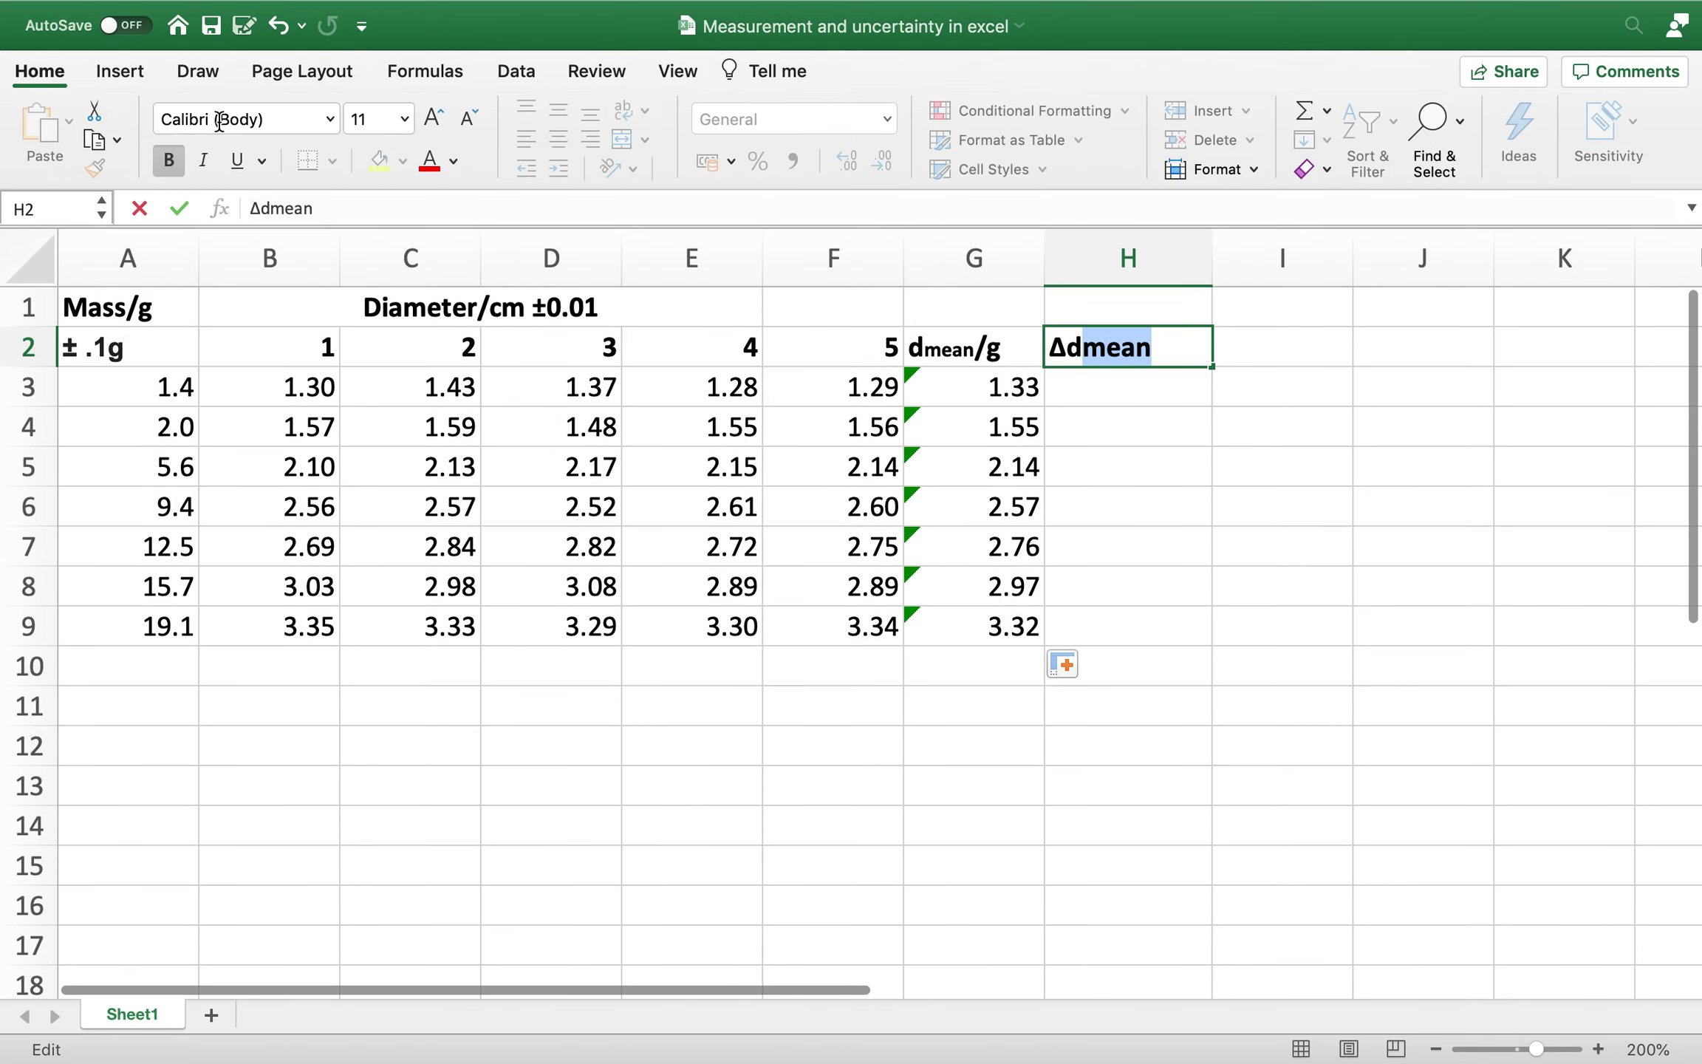
left_click(464, 118)
left_click(464, 118)
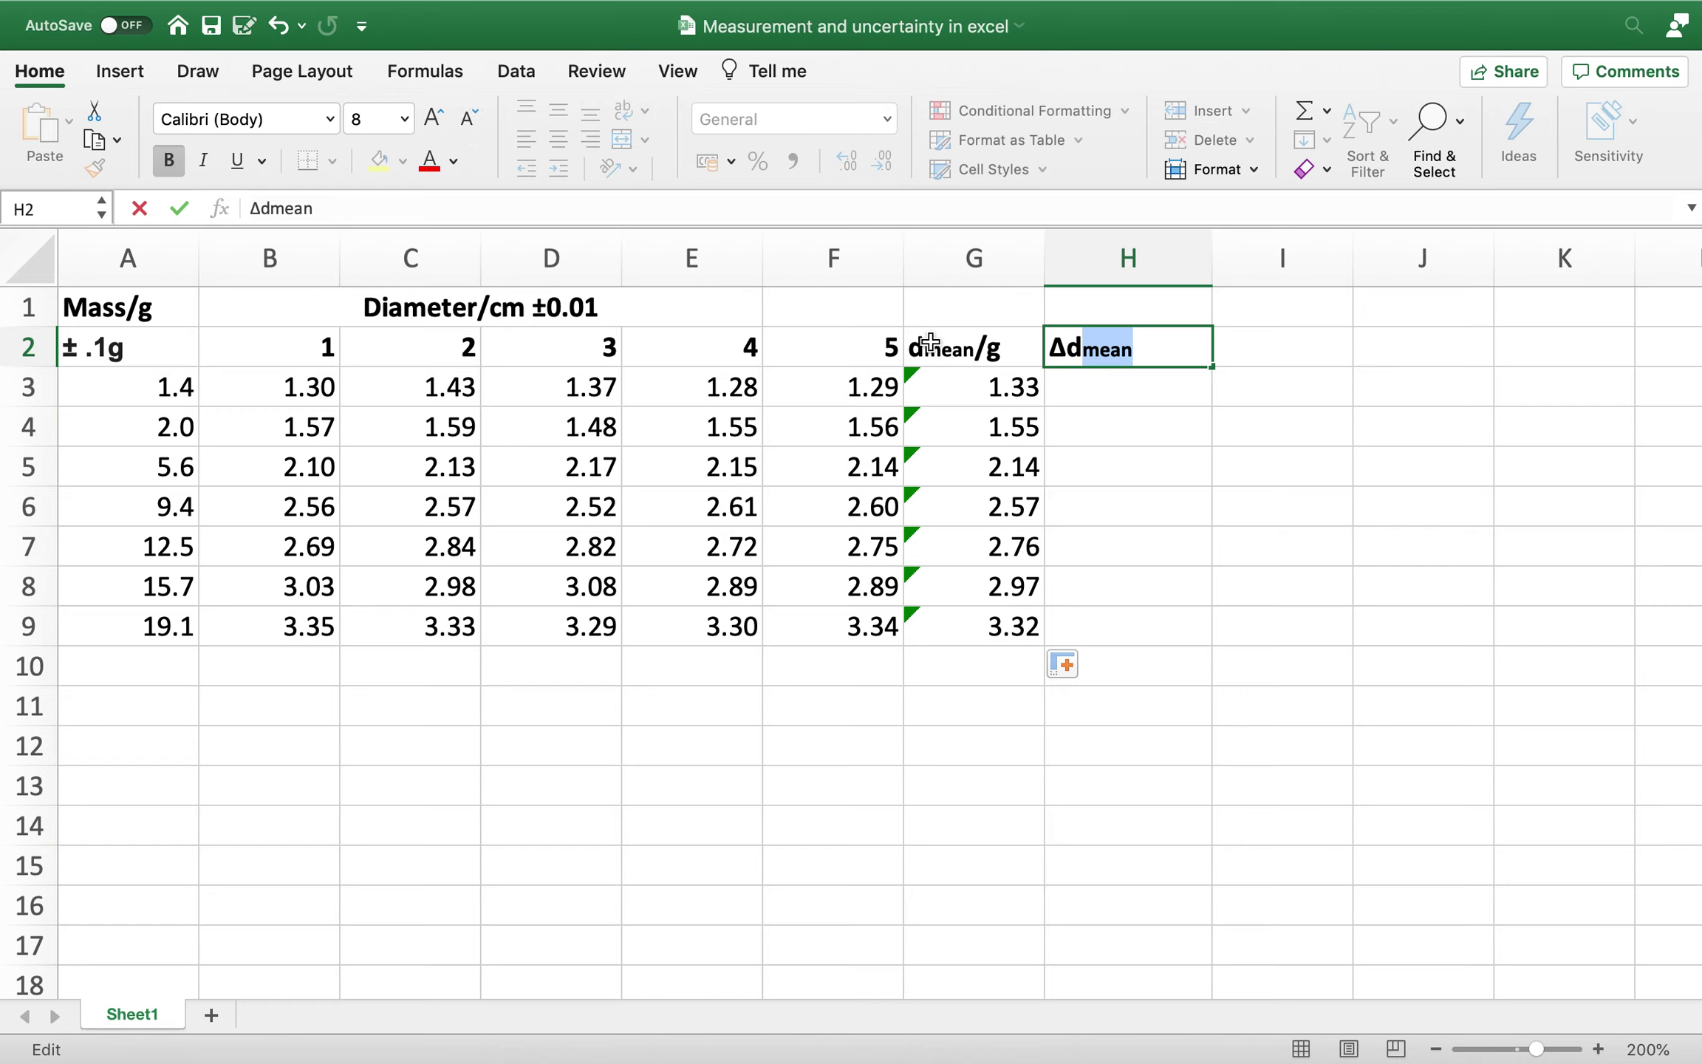
left_click(1142, 355)
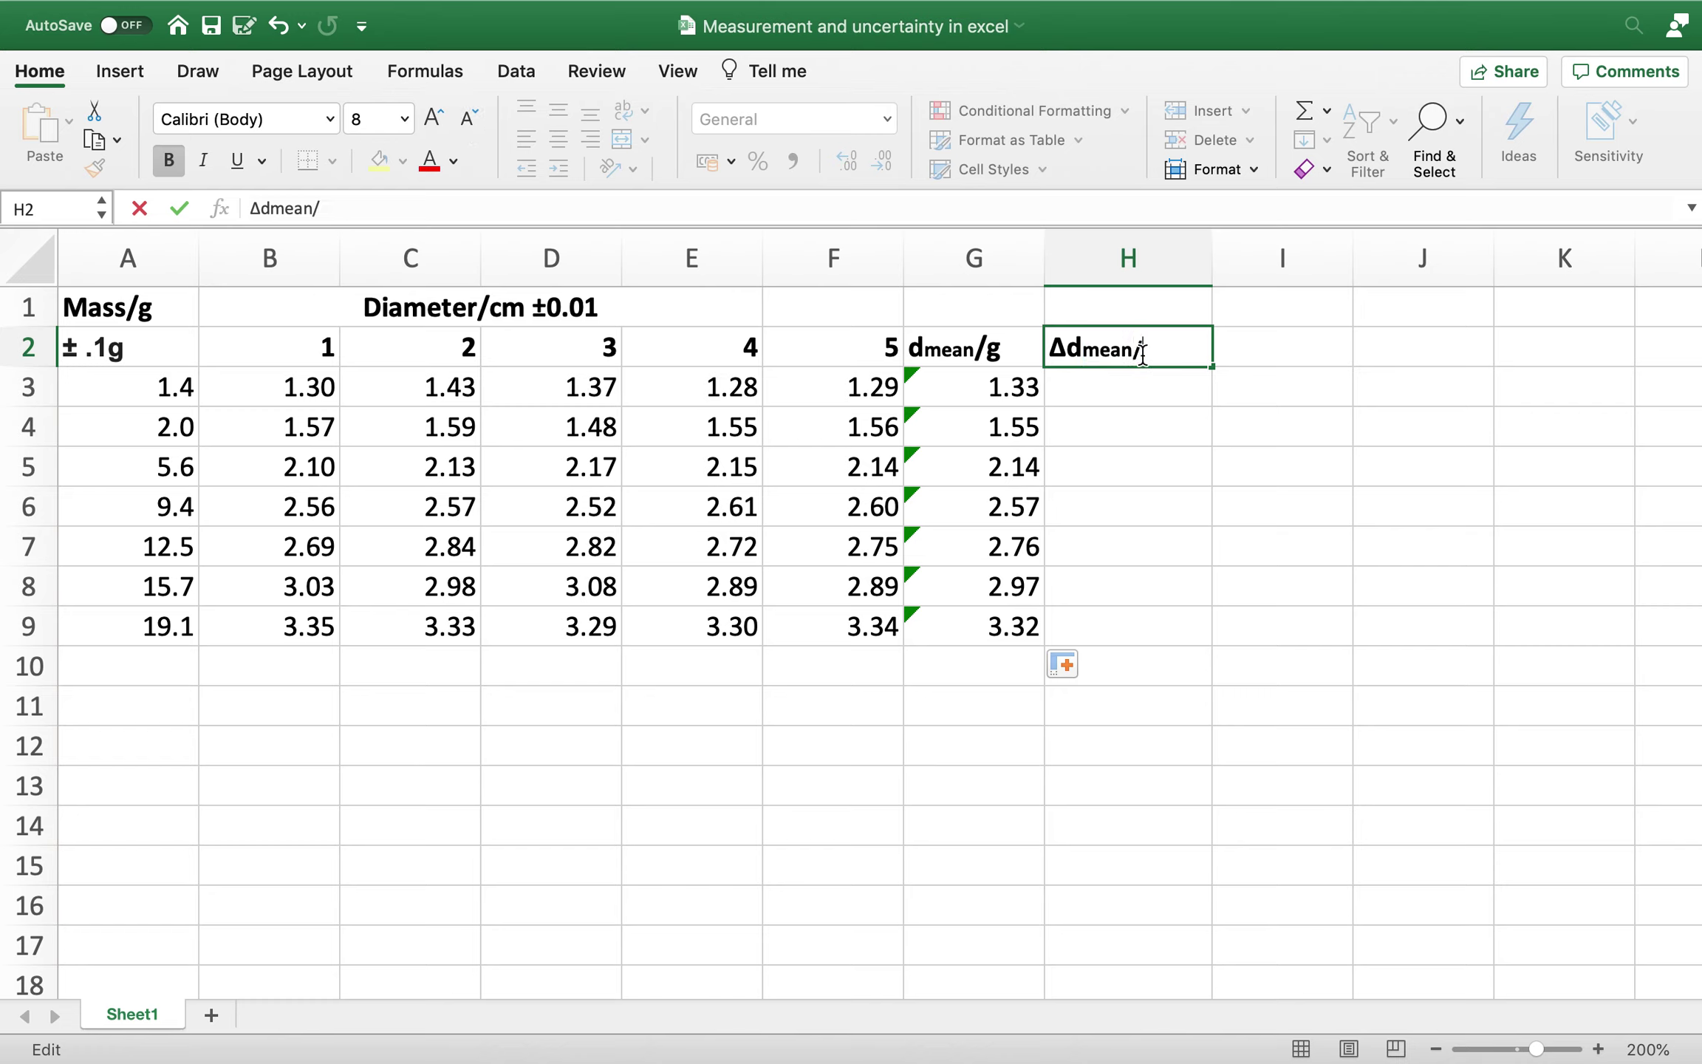
left_click(1101, 390)
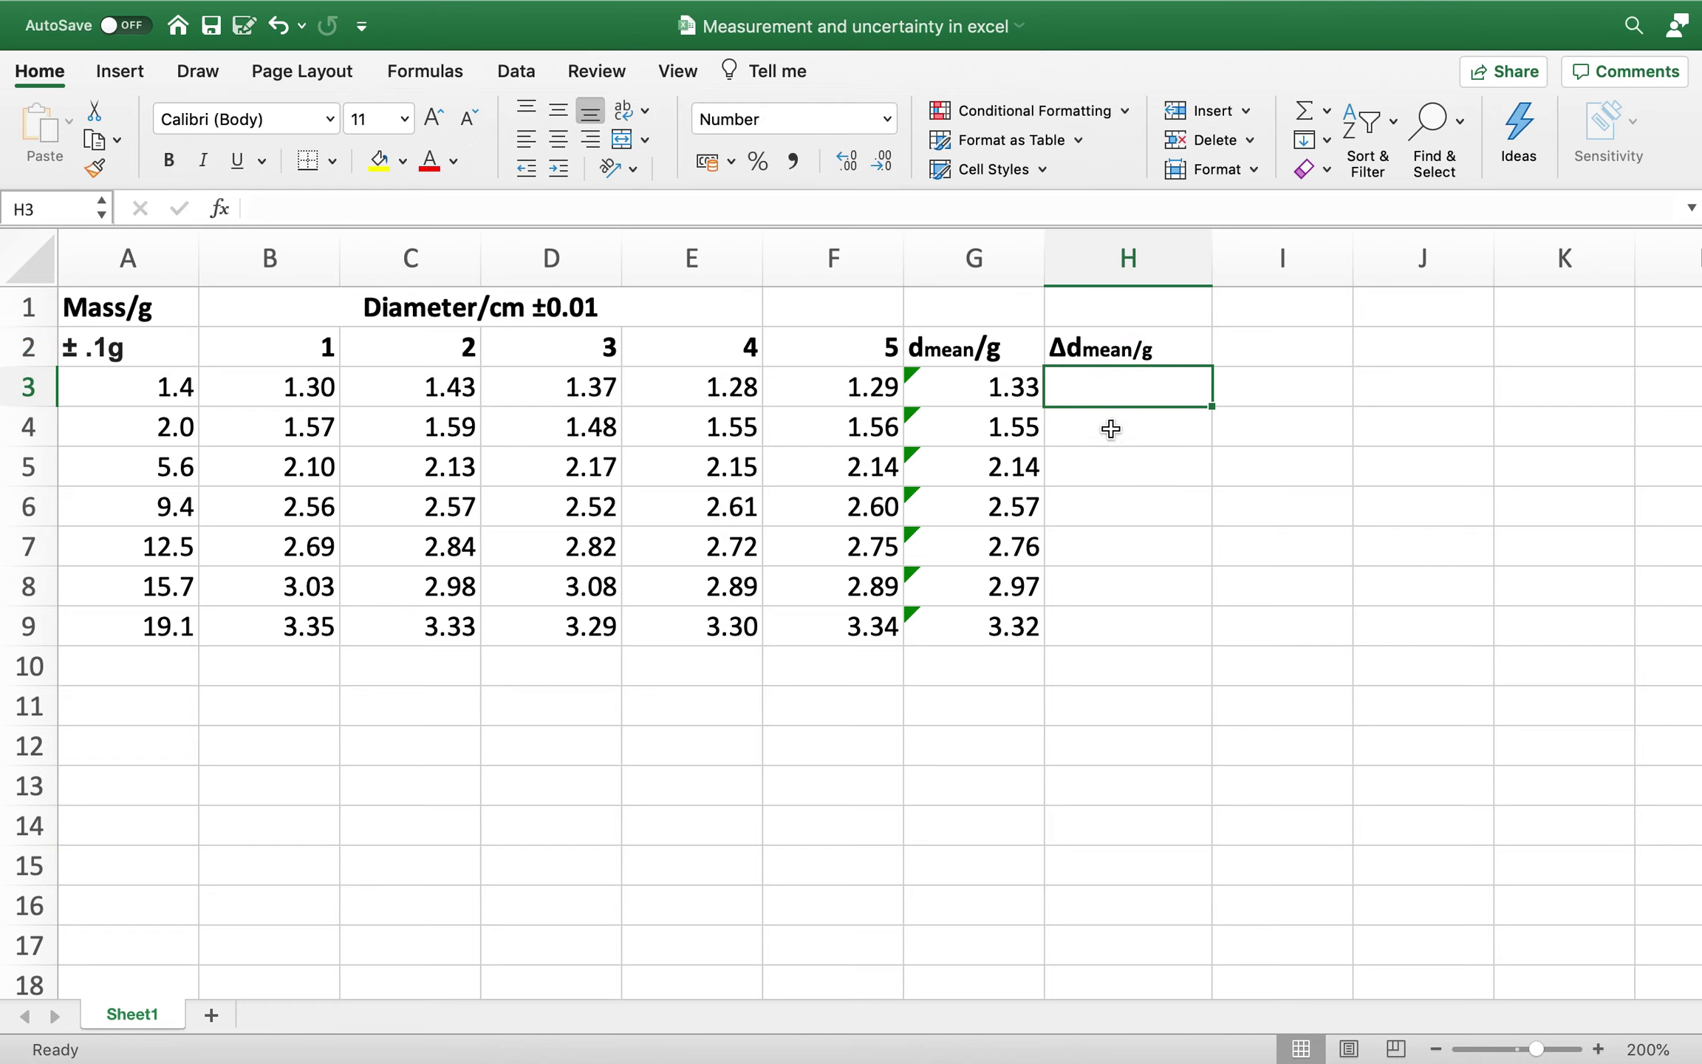
type("=")
key("BackSpace")
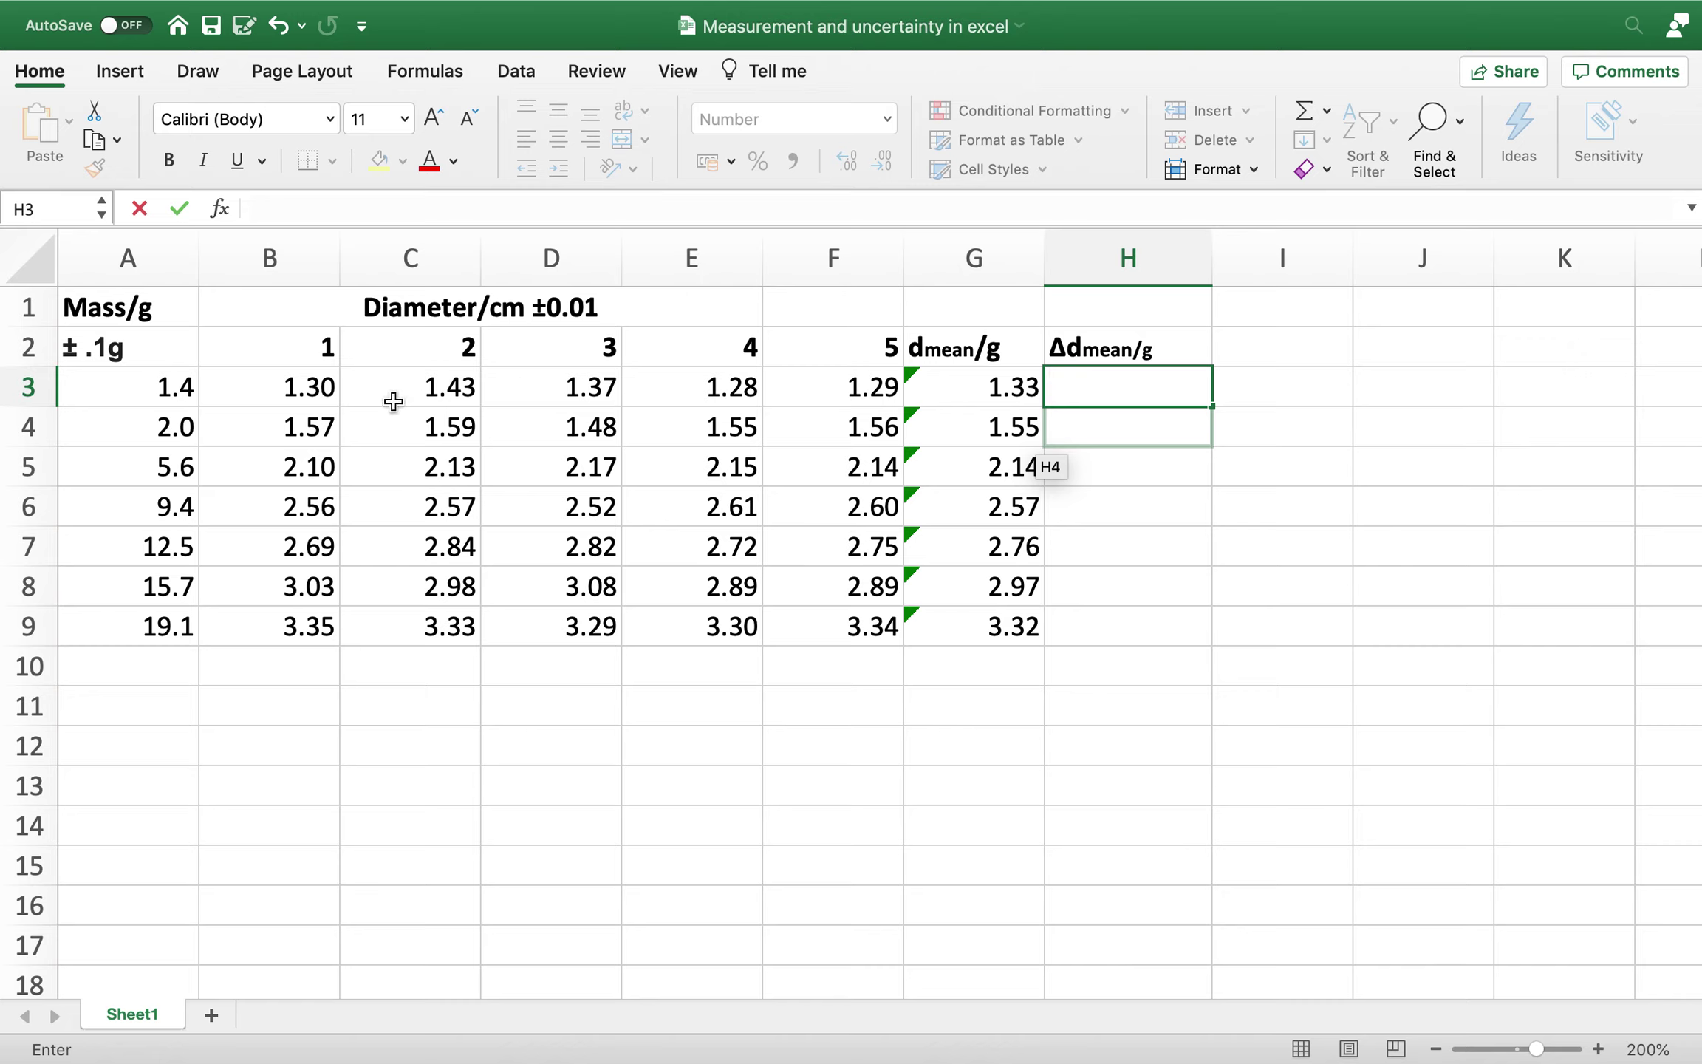
left_click_drag(289, 400, 809, 388)
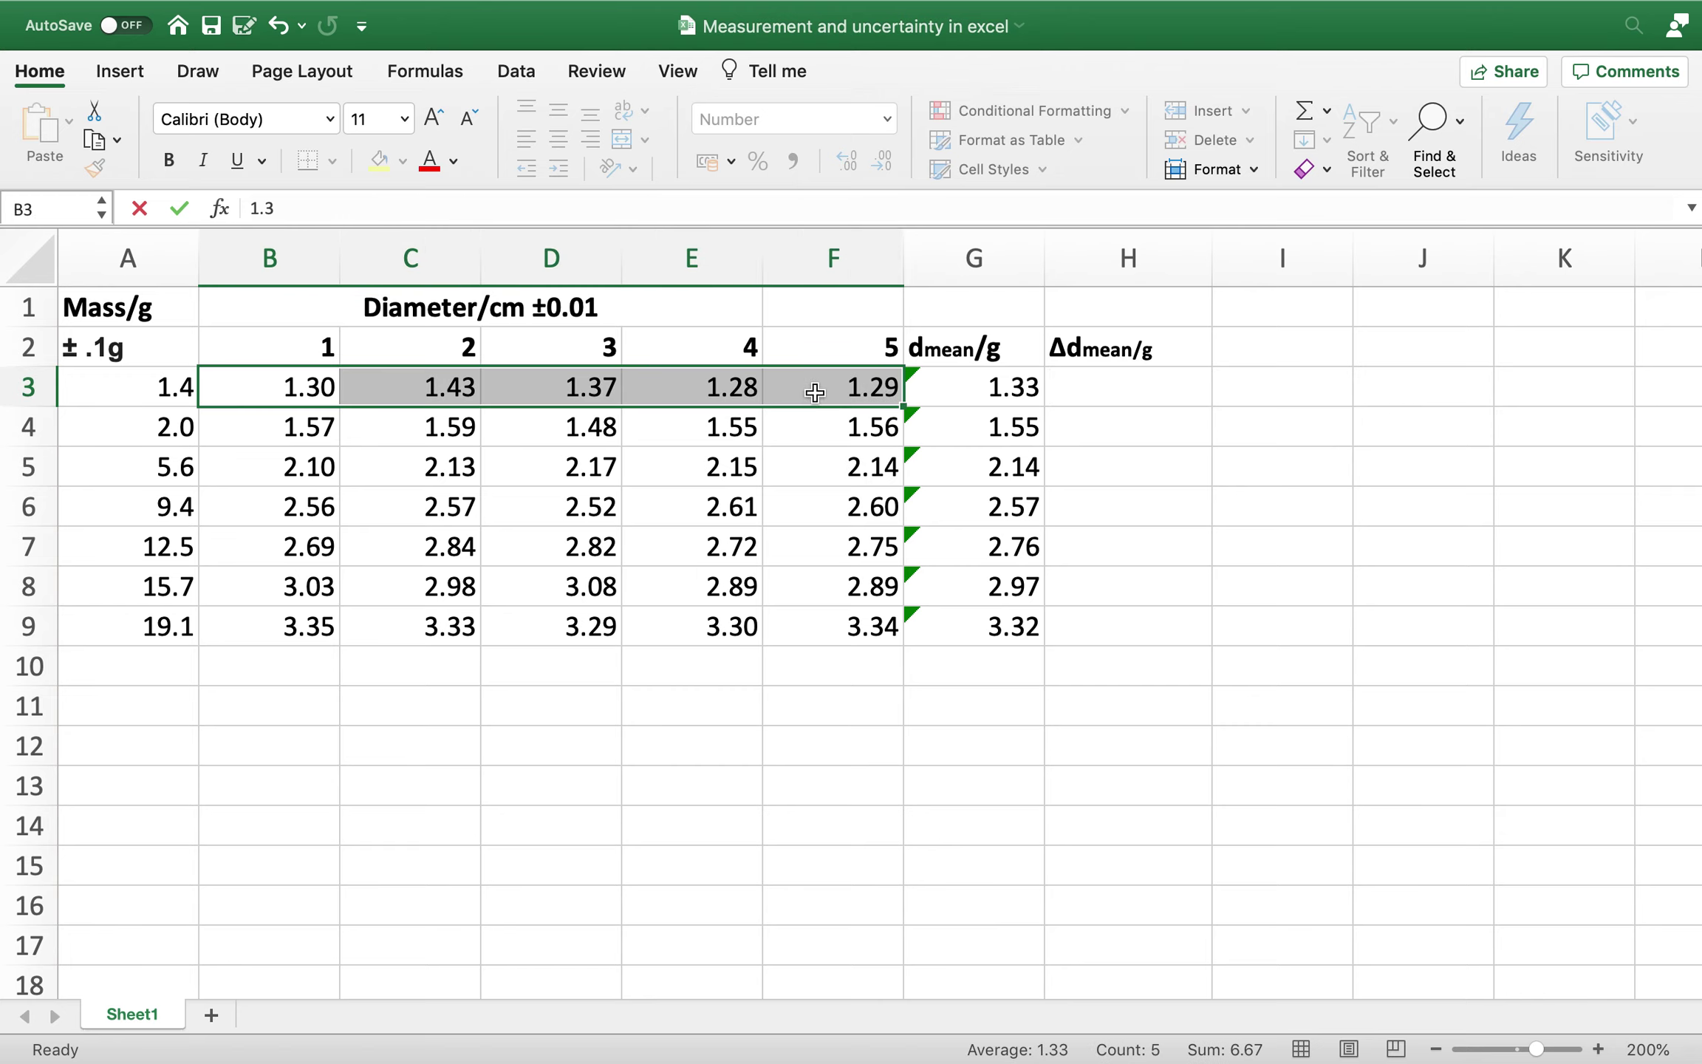
- Enter the column headers dmax in cell I2 and dmin in cell J2
left_click(1235, 349)
type("dmax")
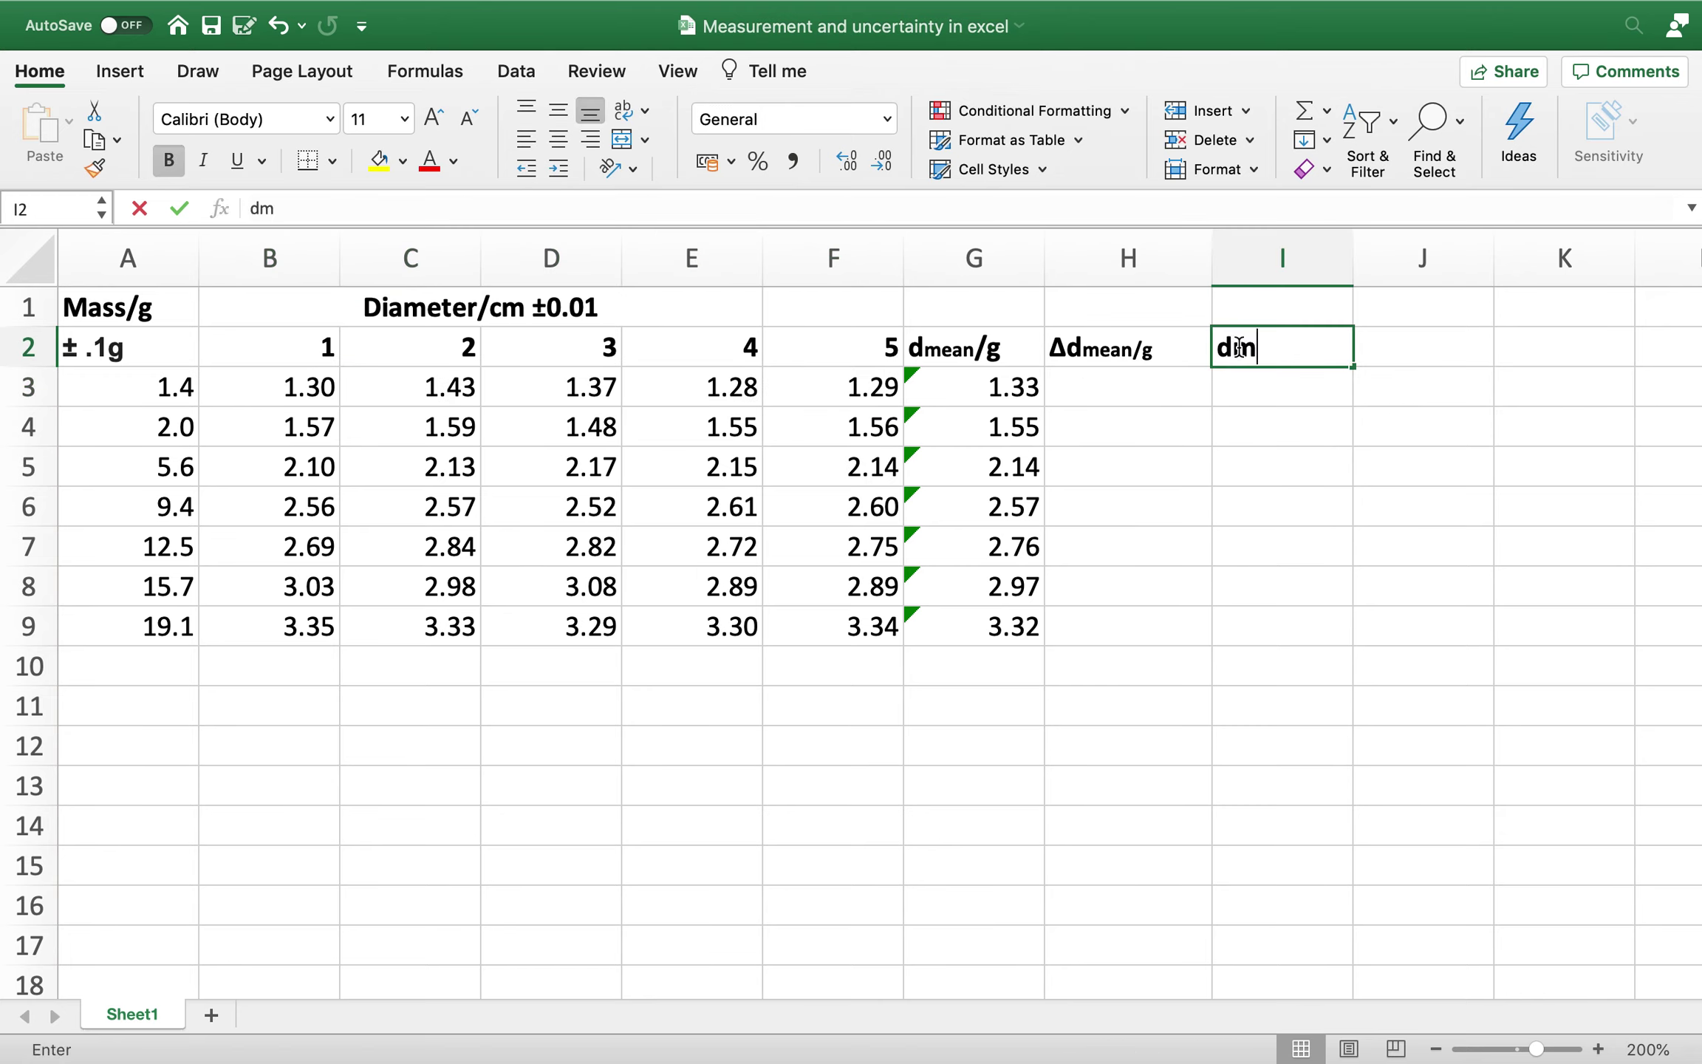
left_click(1389, 344)
type("dma=")
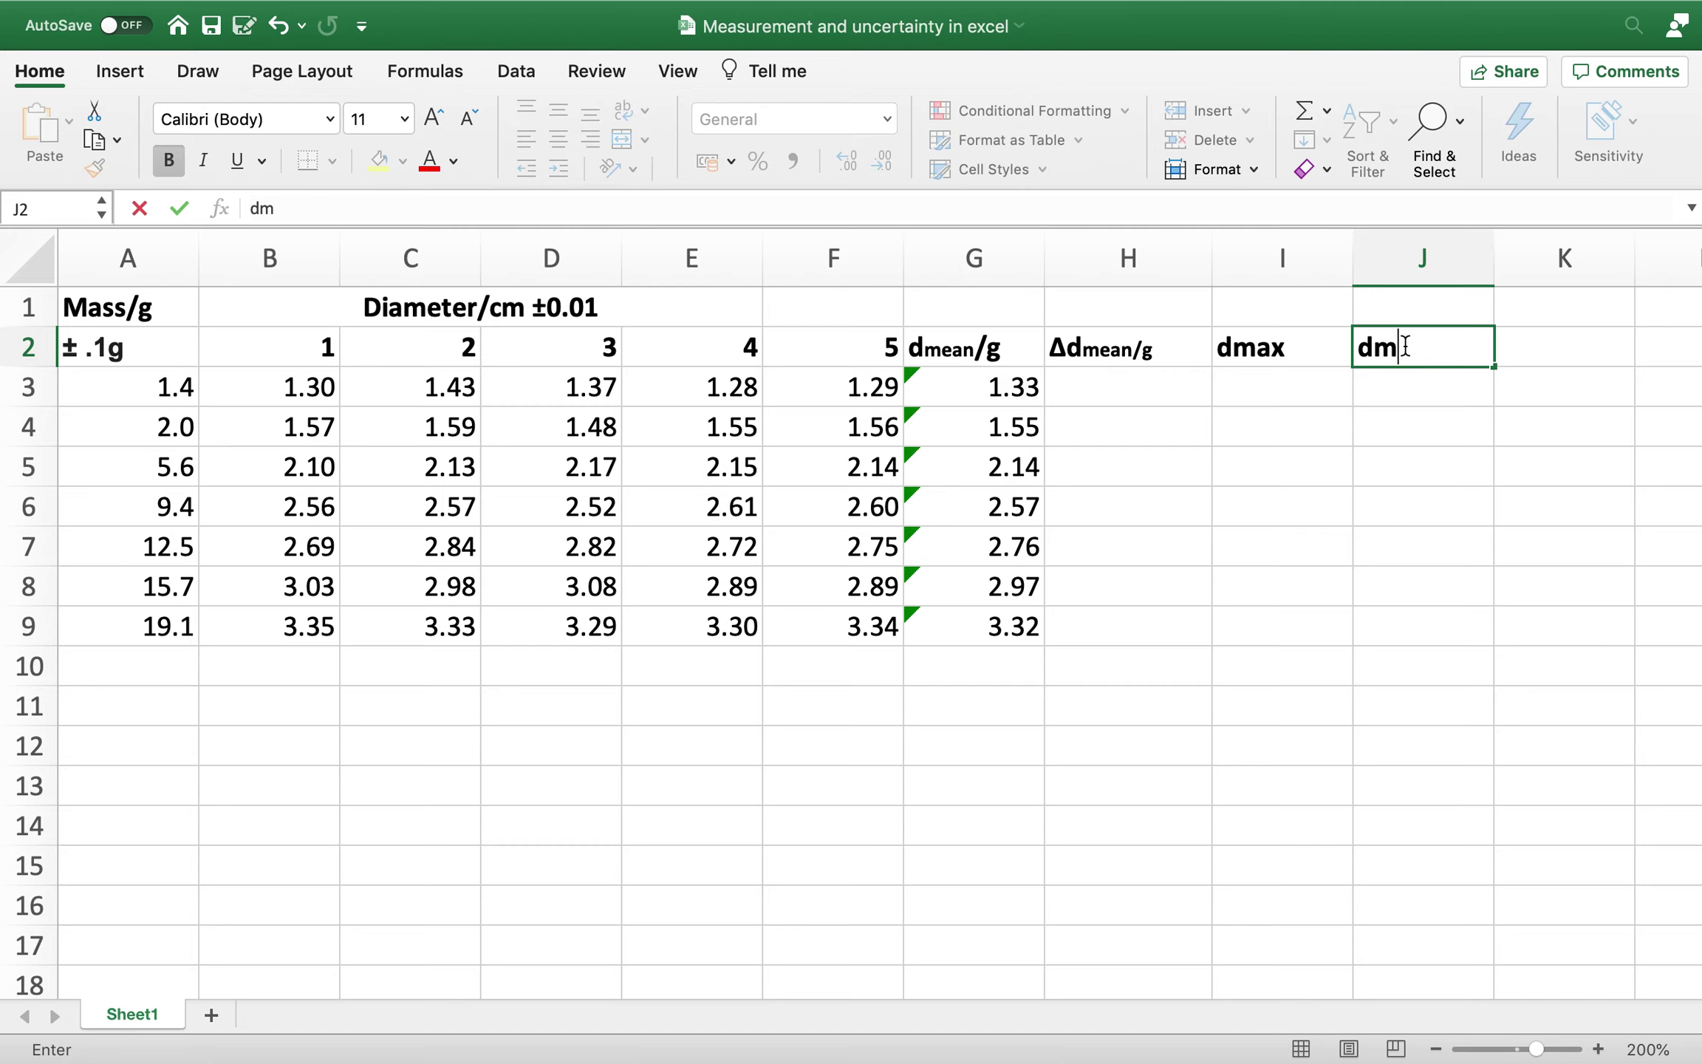
- Calculate the maximum diameter in I3 with =MAX(B3:F3) and fill the formula down to I9
left_click(1315, 408)
type("=max")
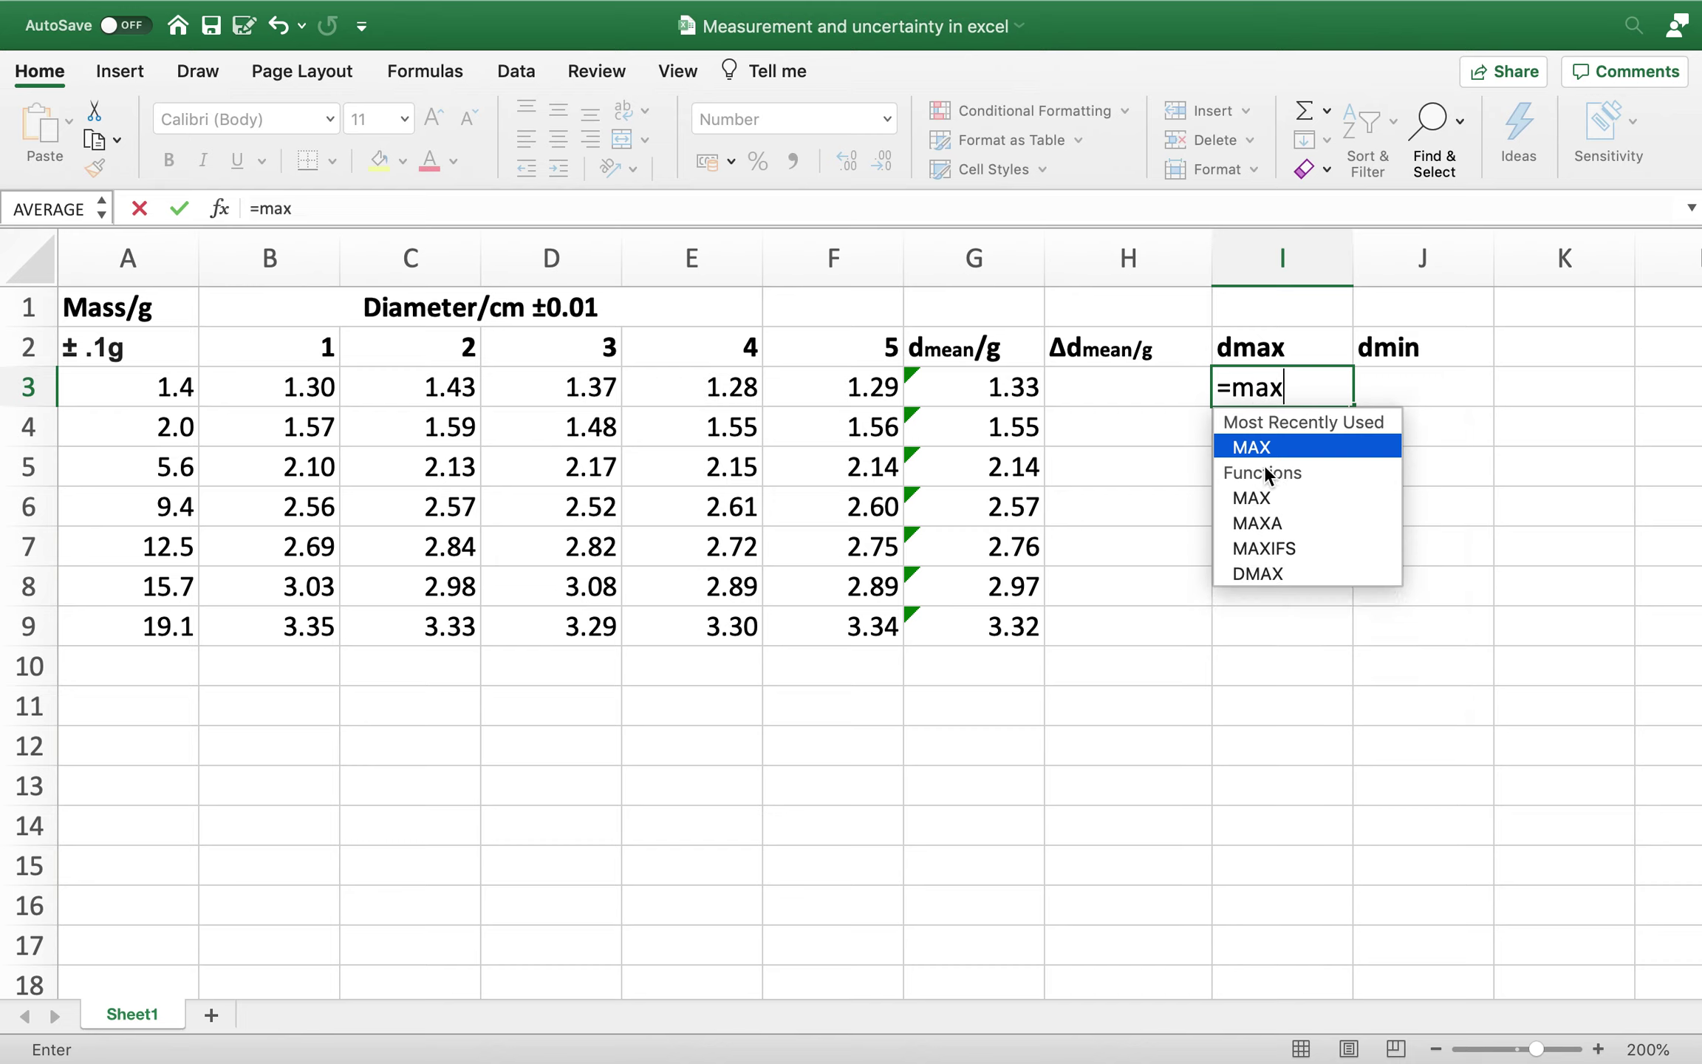
double_click(1259, 444)
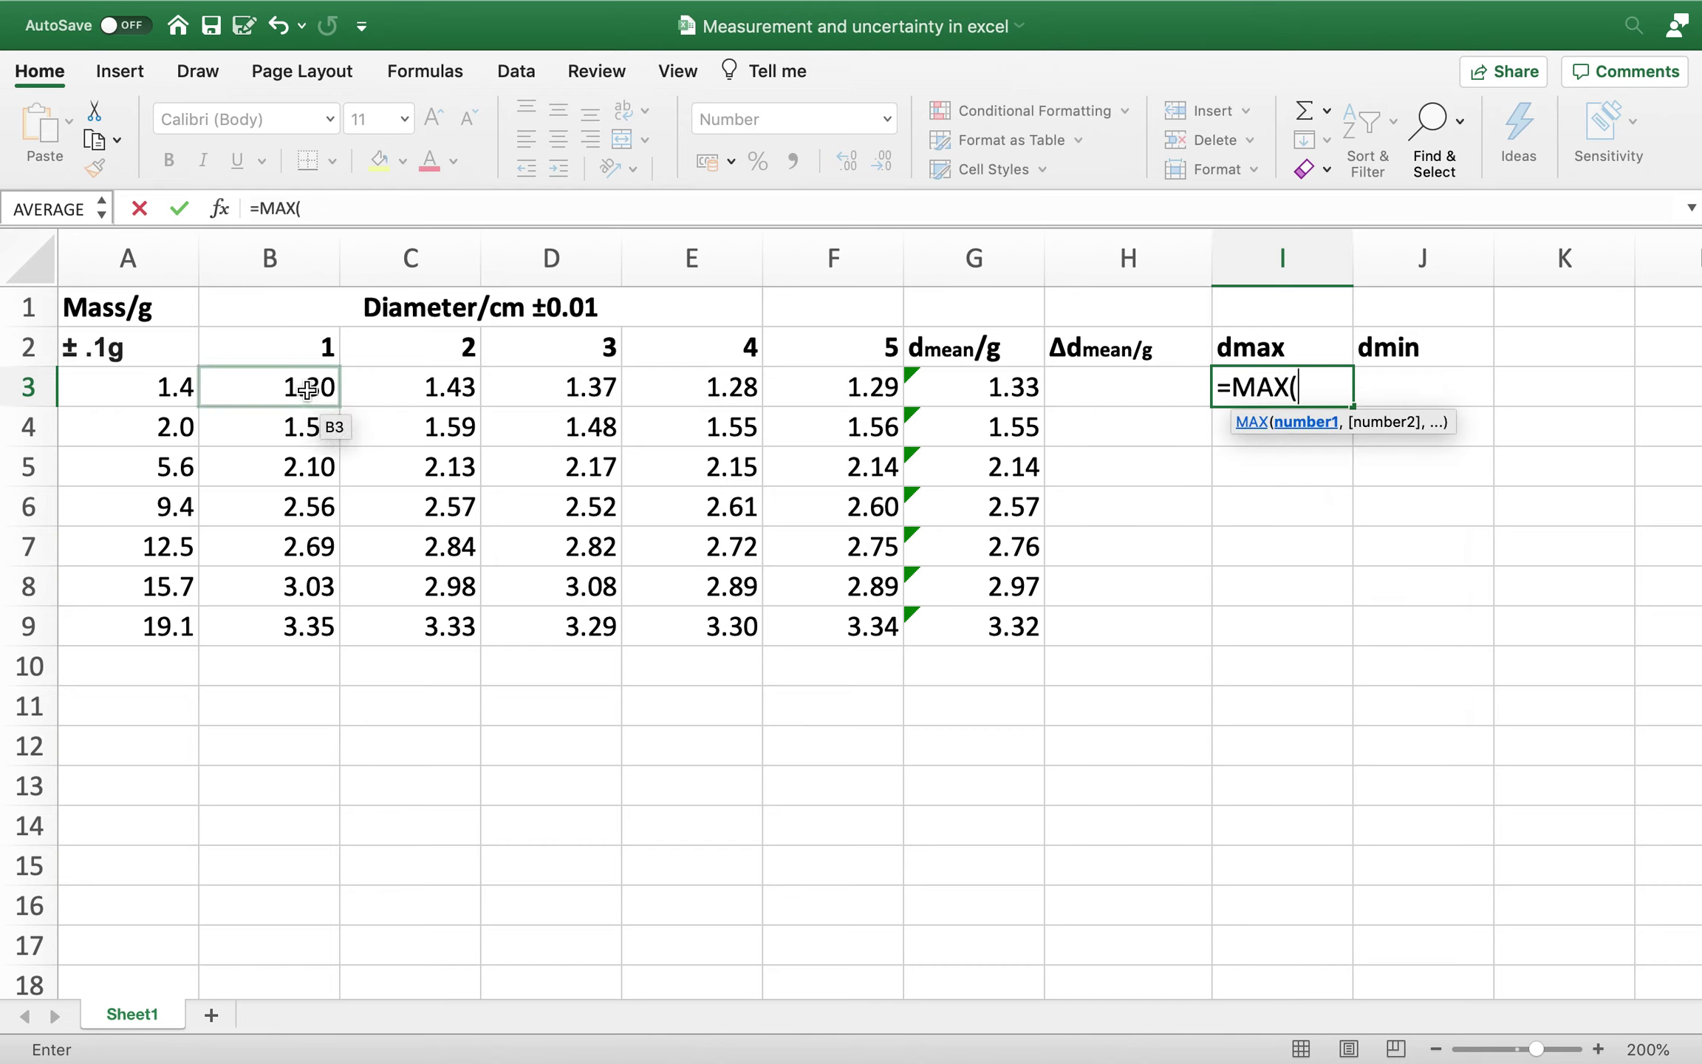
left_click_drag(307, 390, 835, 393)
type(")")
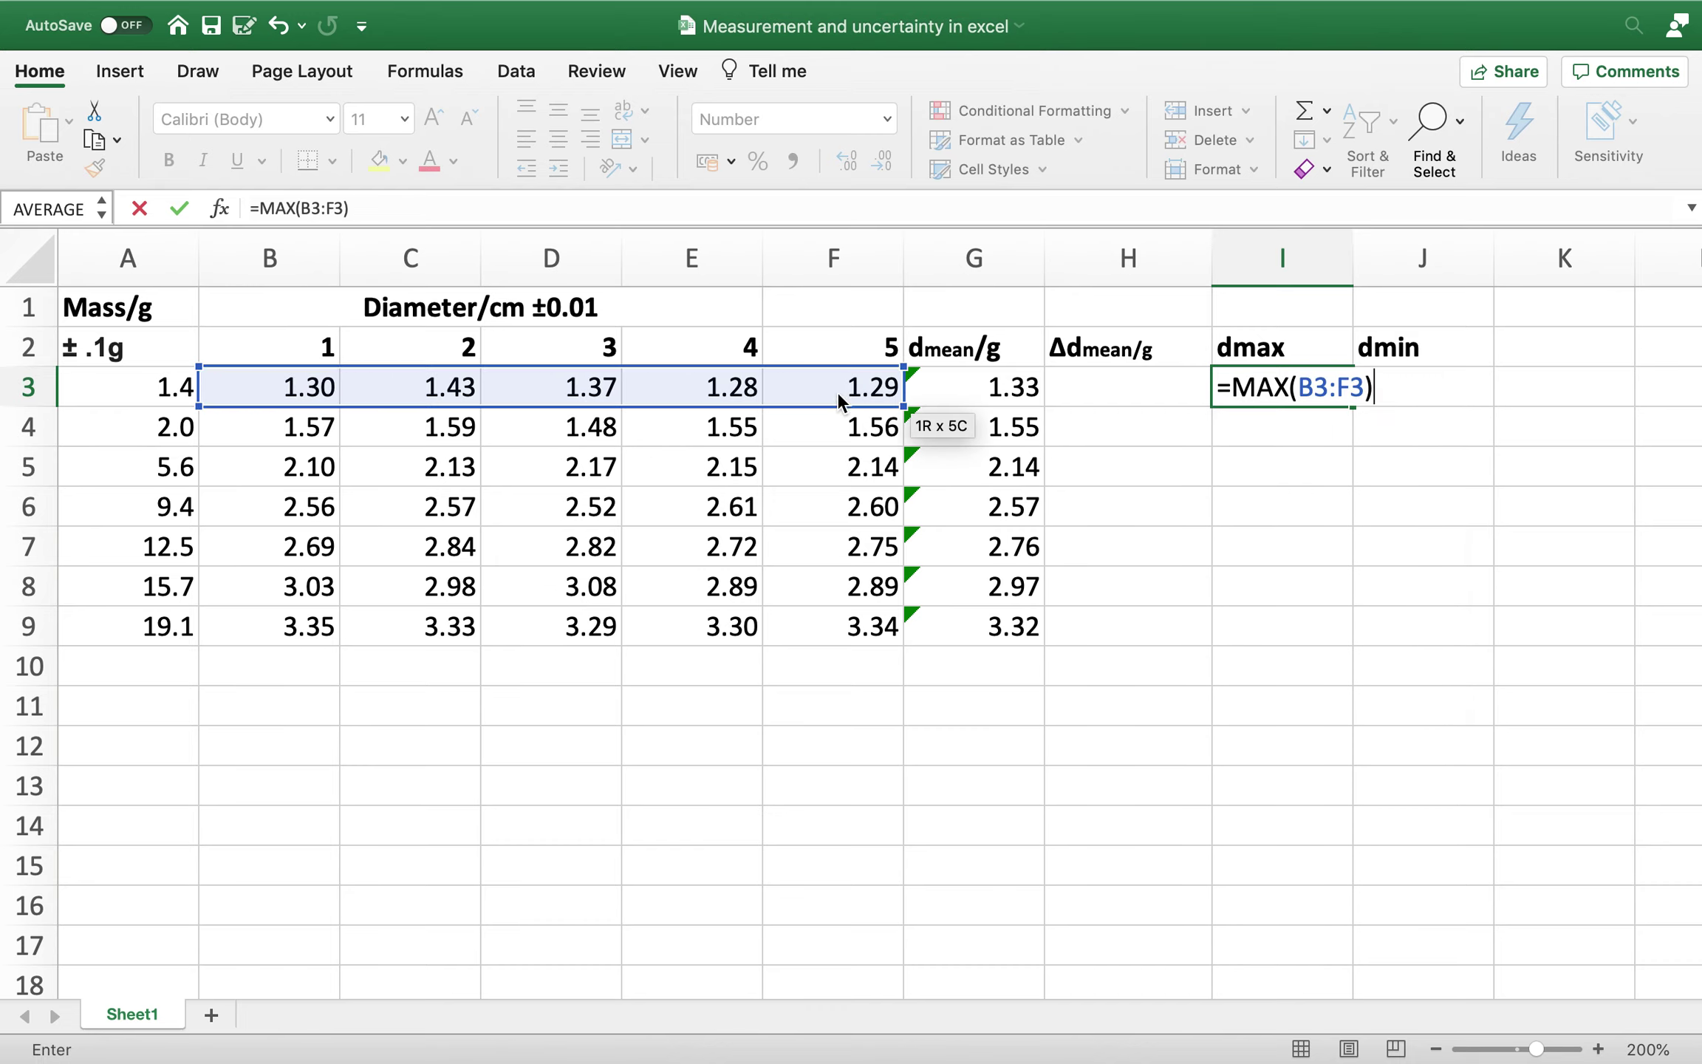
key("Return")
left_click(1263, 387)
left_click_drag(1351, 407, 1350, 629)
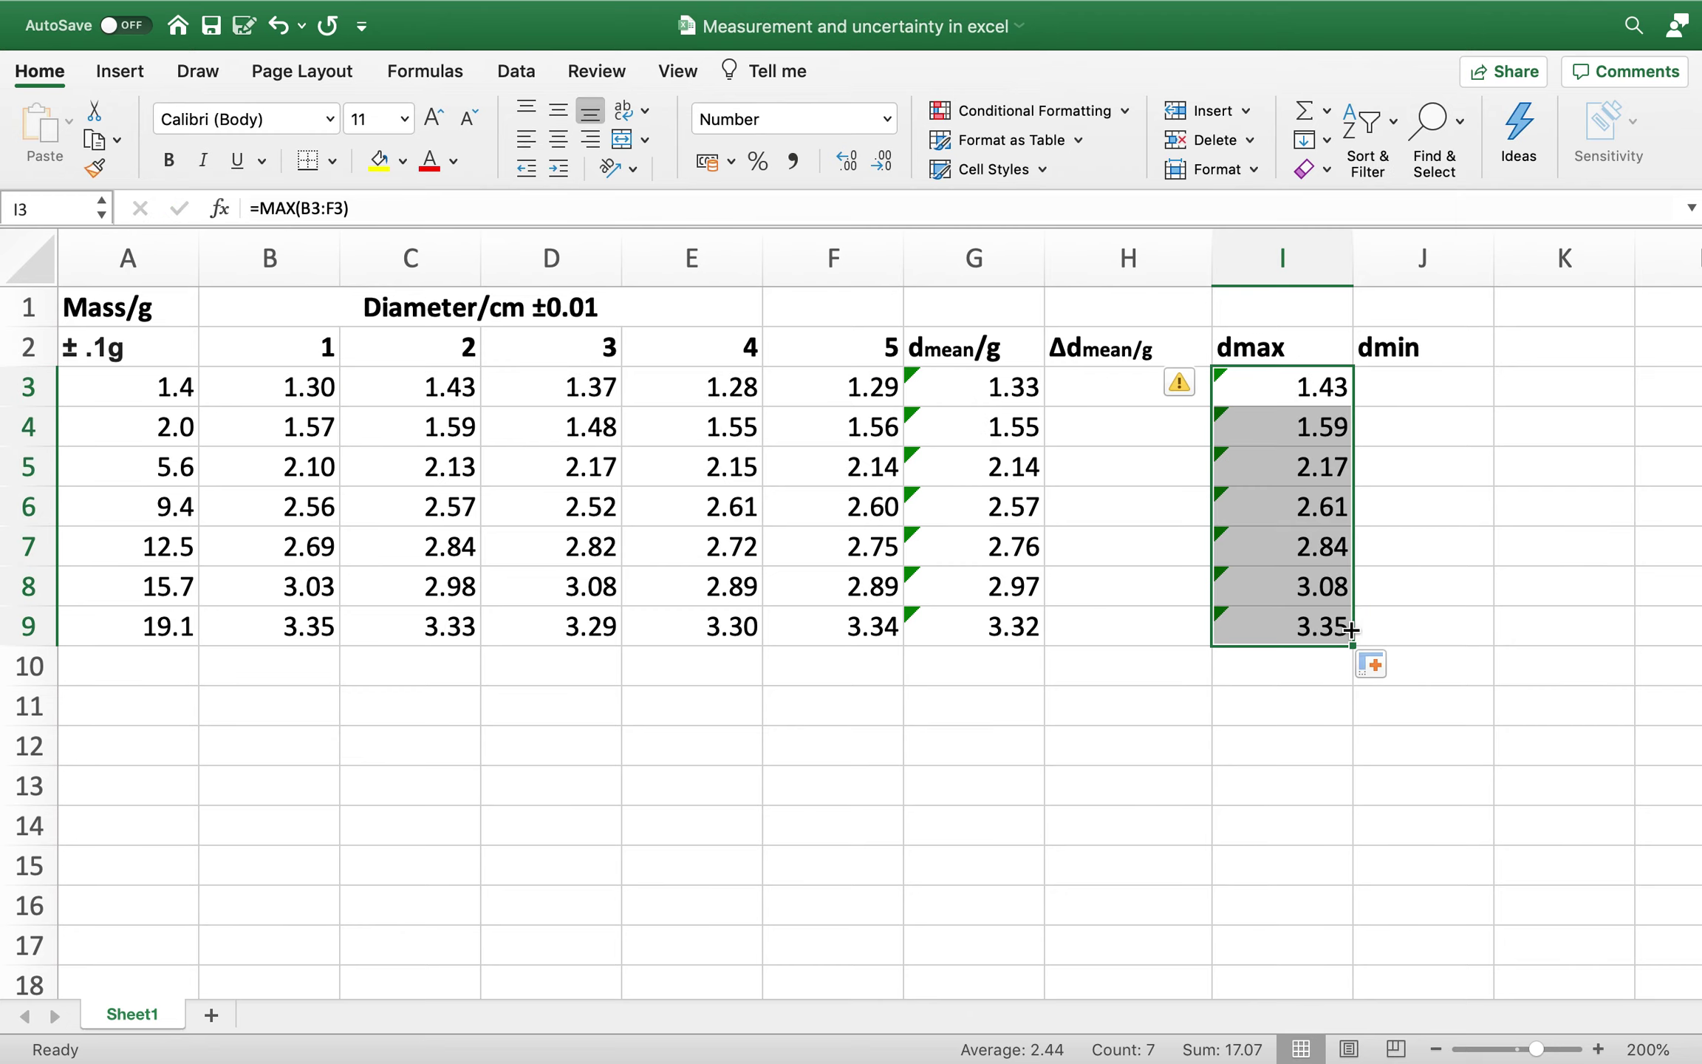
- Calculate the minimum diameter in cell J3 with =MIN(B3:F3)
left_click(1383, 402)
type("=m")
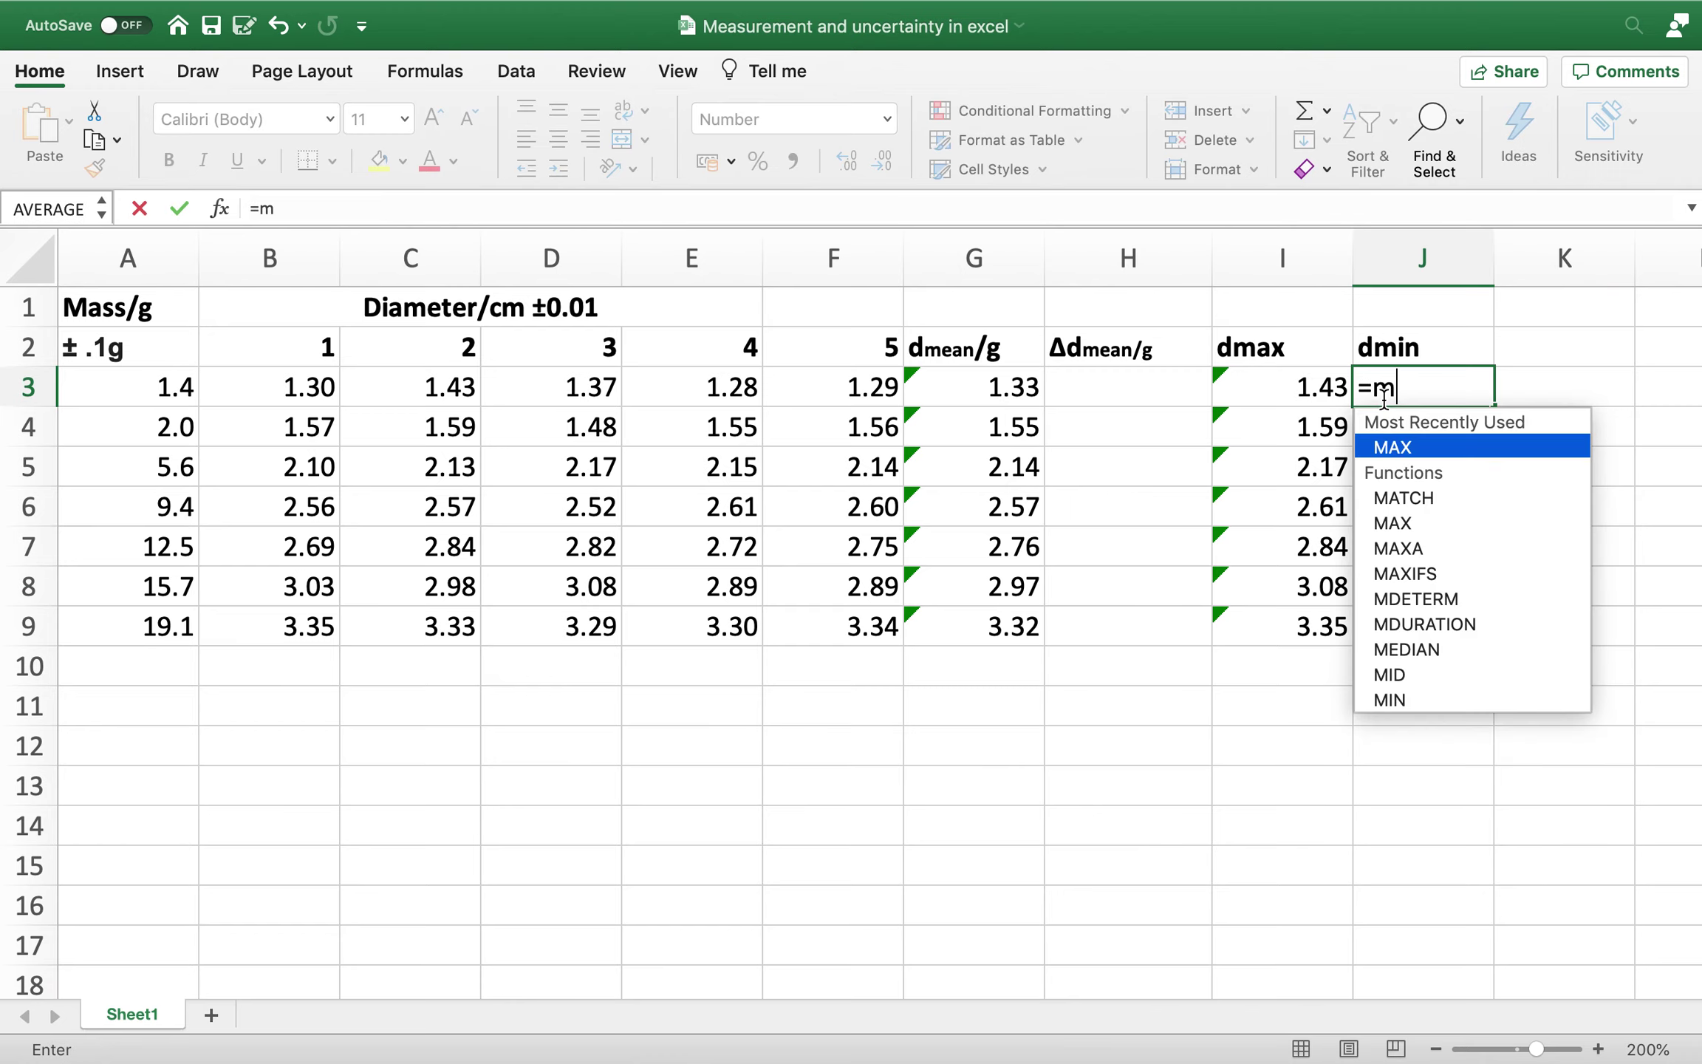
type("in")
double_click(1387, 447)
left_click_drag(318, 390, 817, 397)
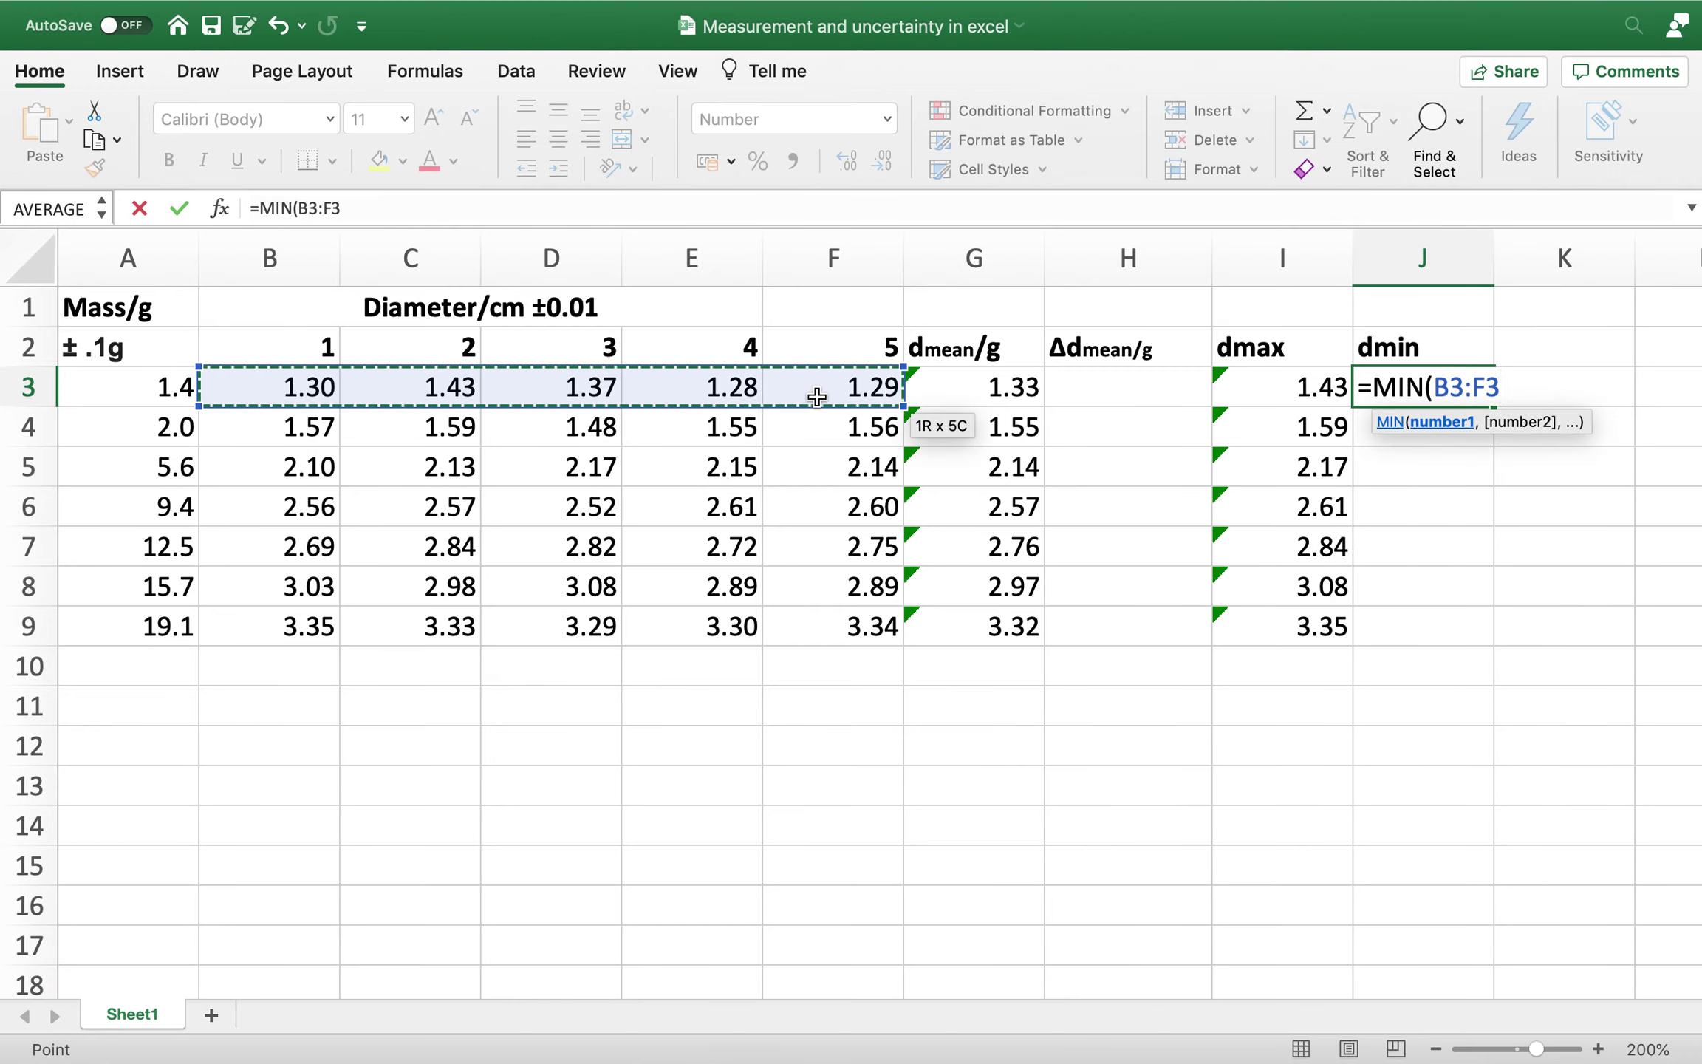
key("Return")
- Calculate the uncertainty in the mean diameter in cell H3 with =(I3-J3)/2
left_click(1139, 388)
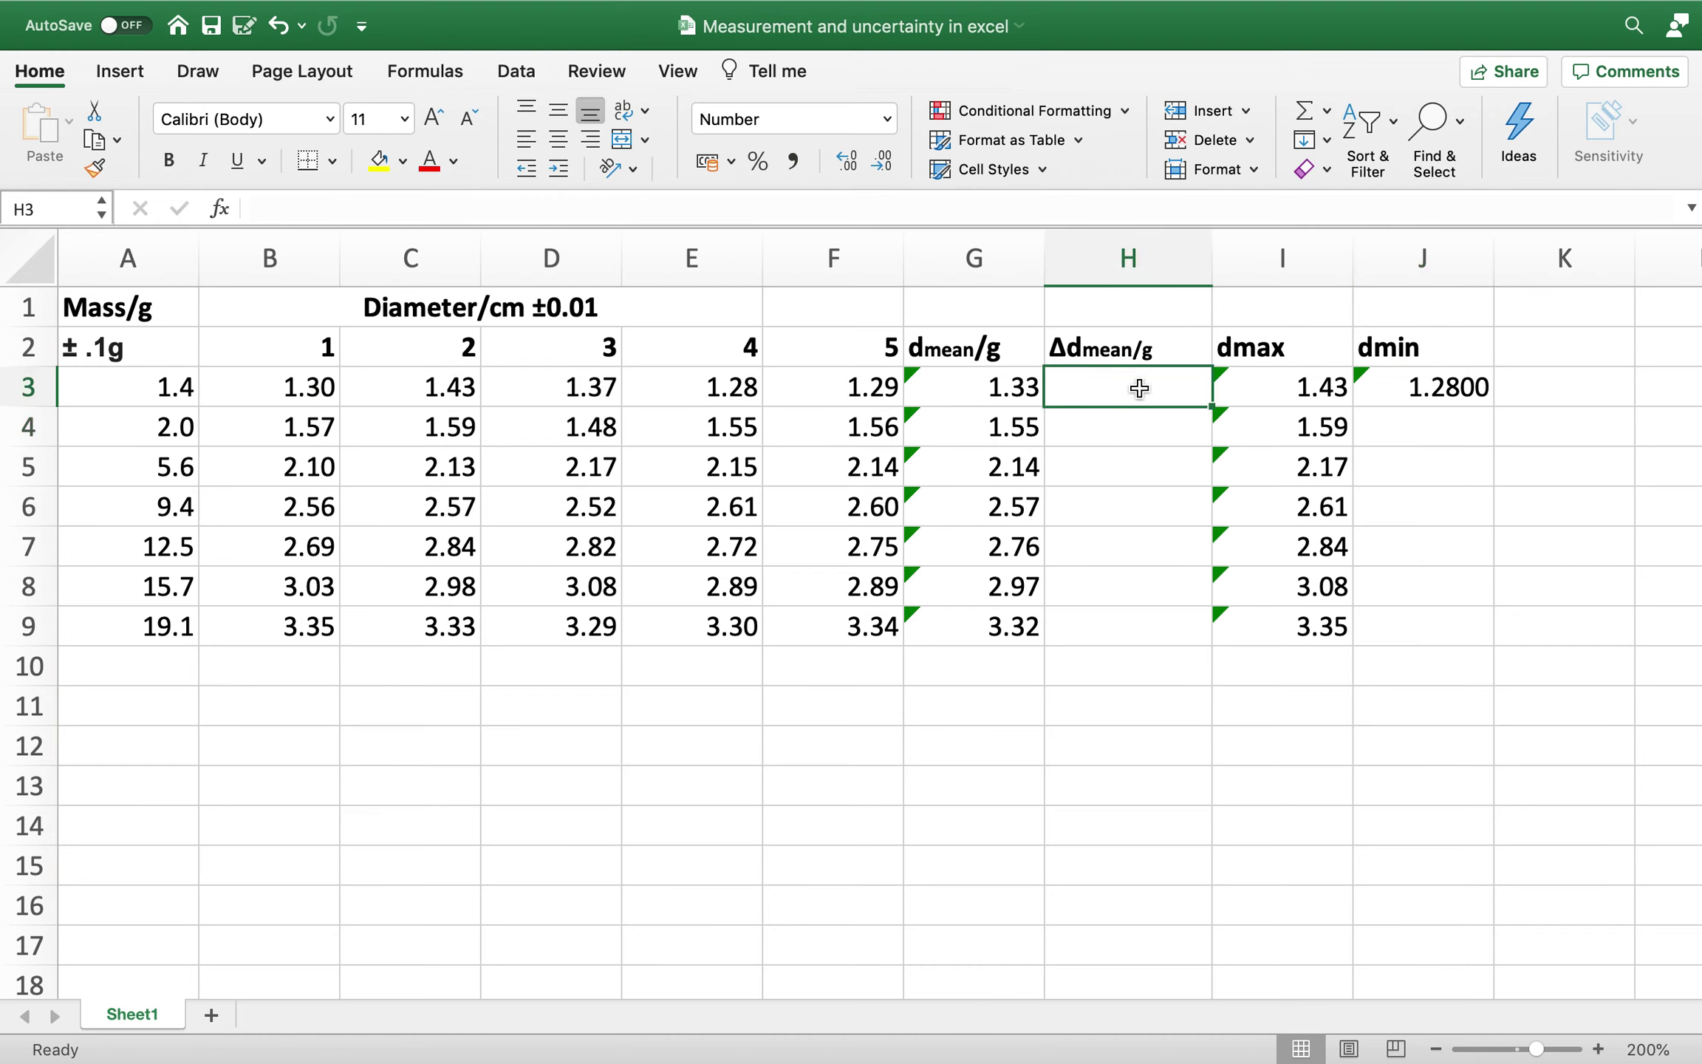
type("=")
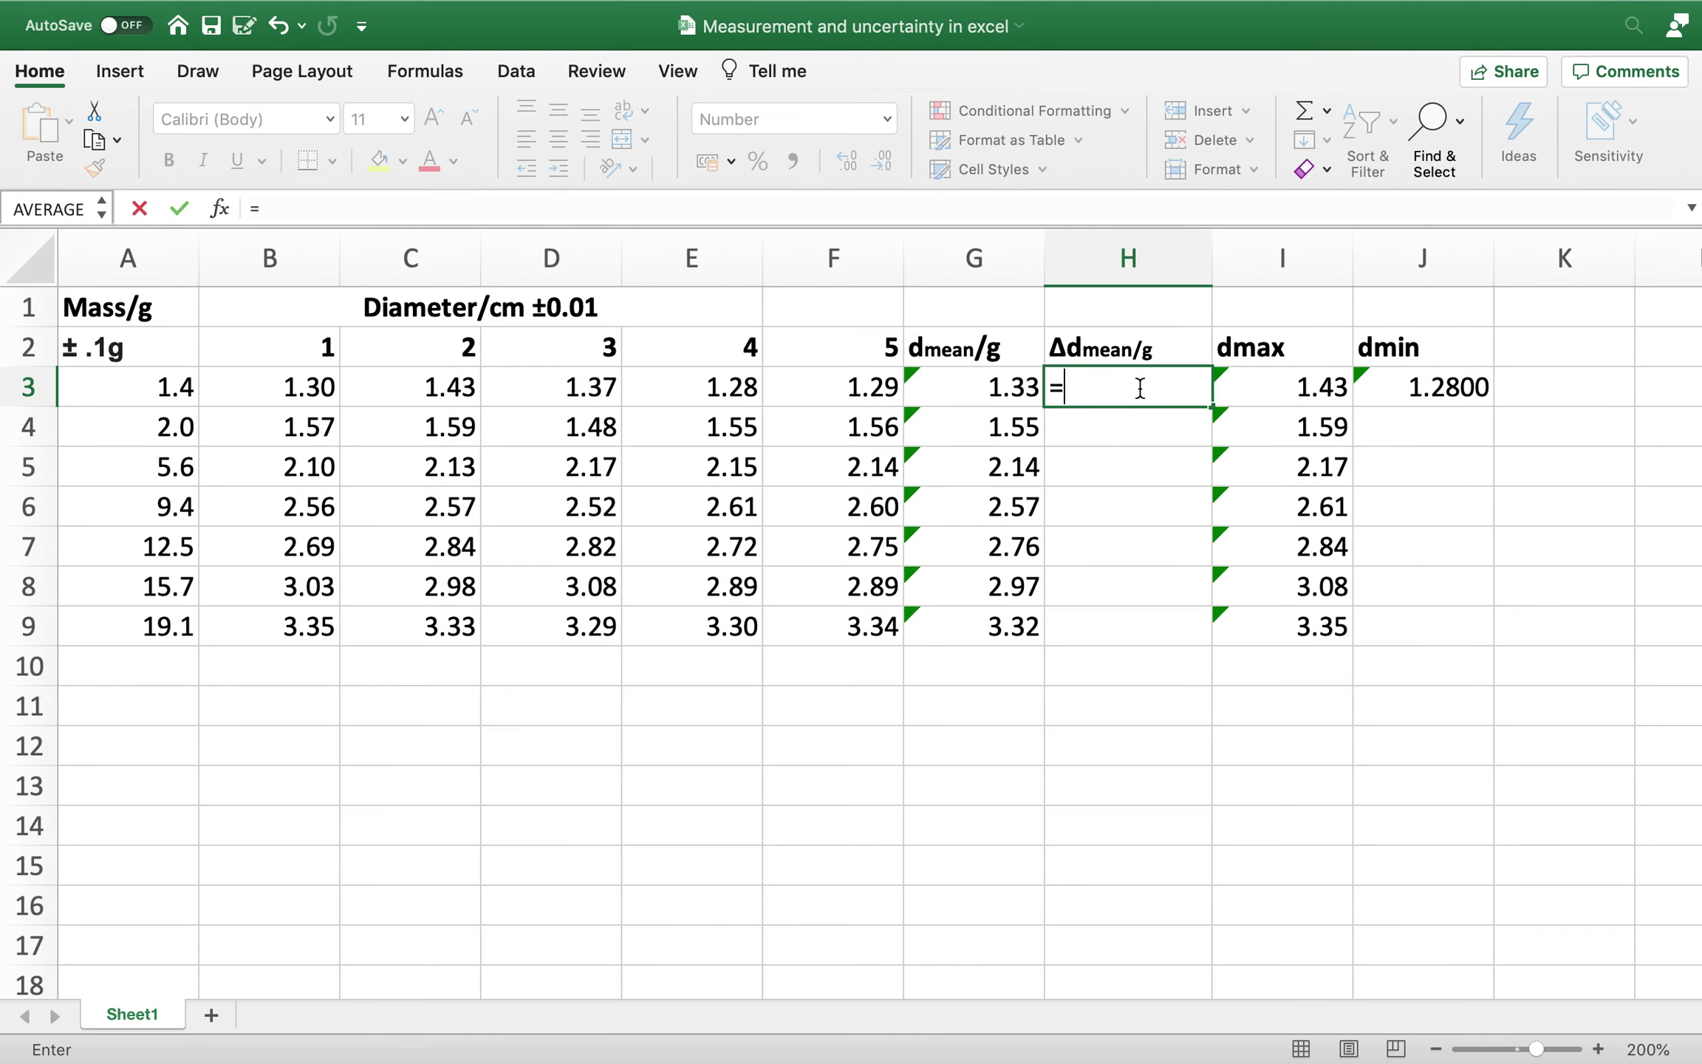
type("(")
left_click(1276, 391)
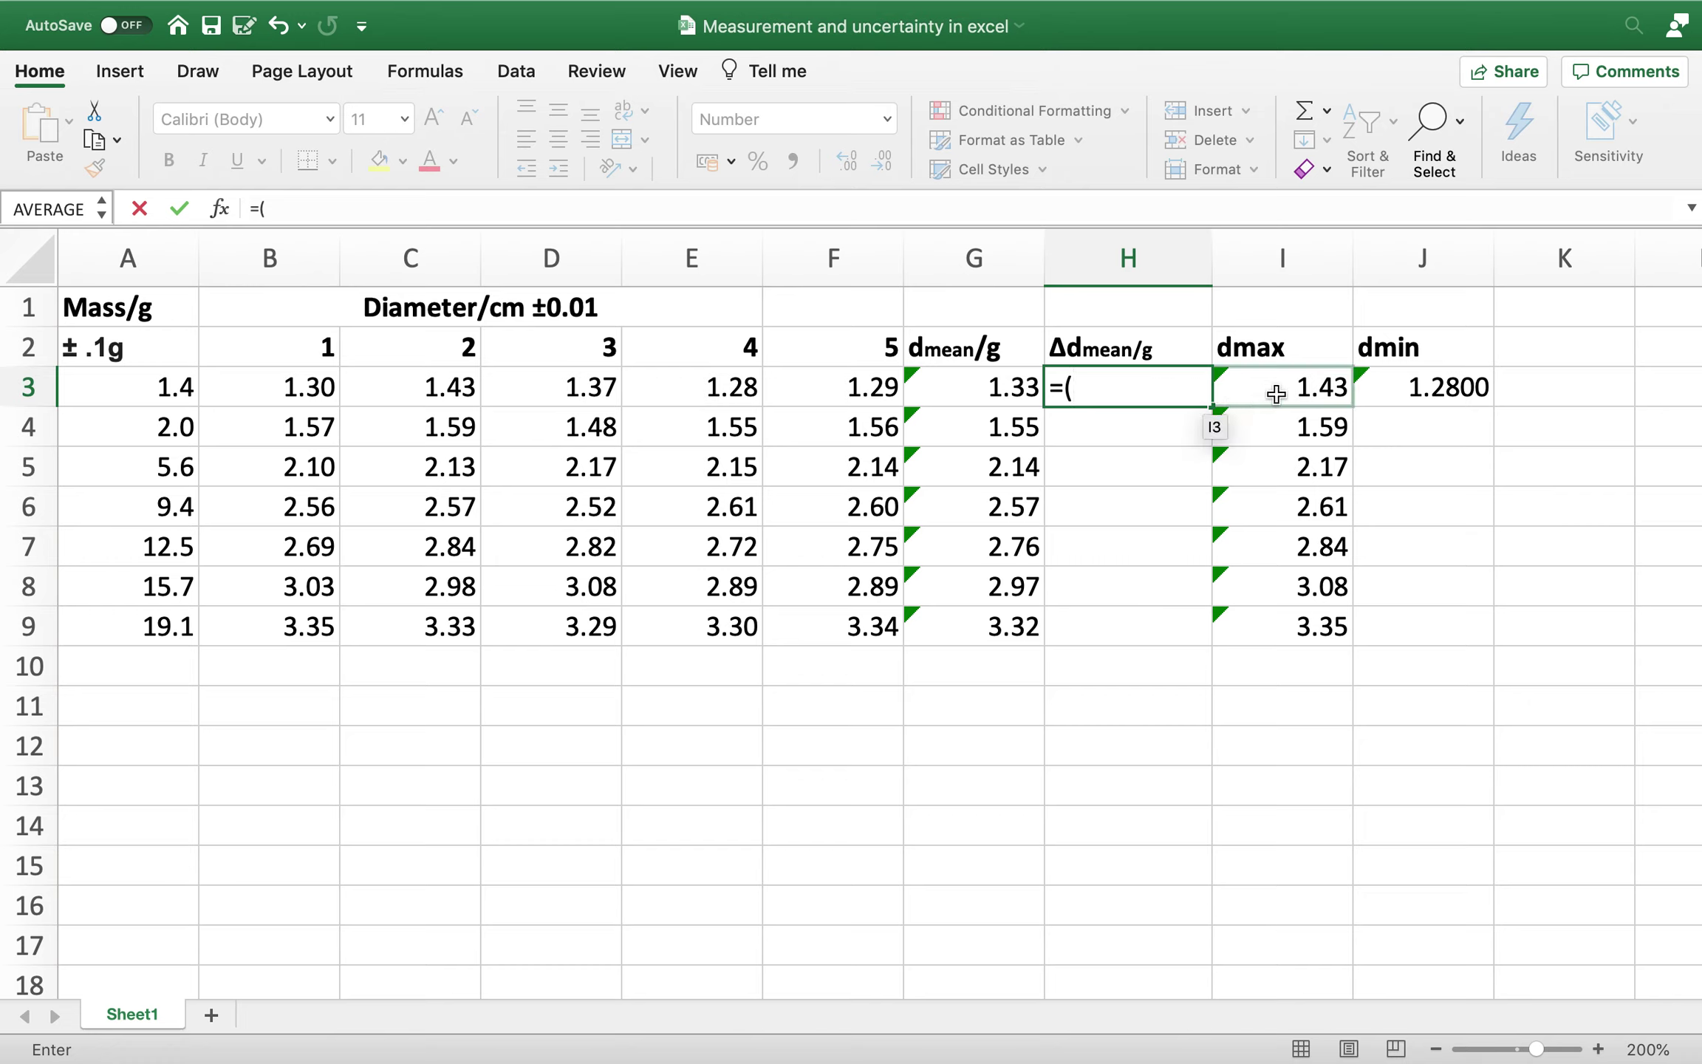
type("-")
left_click(1414, 398)
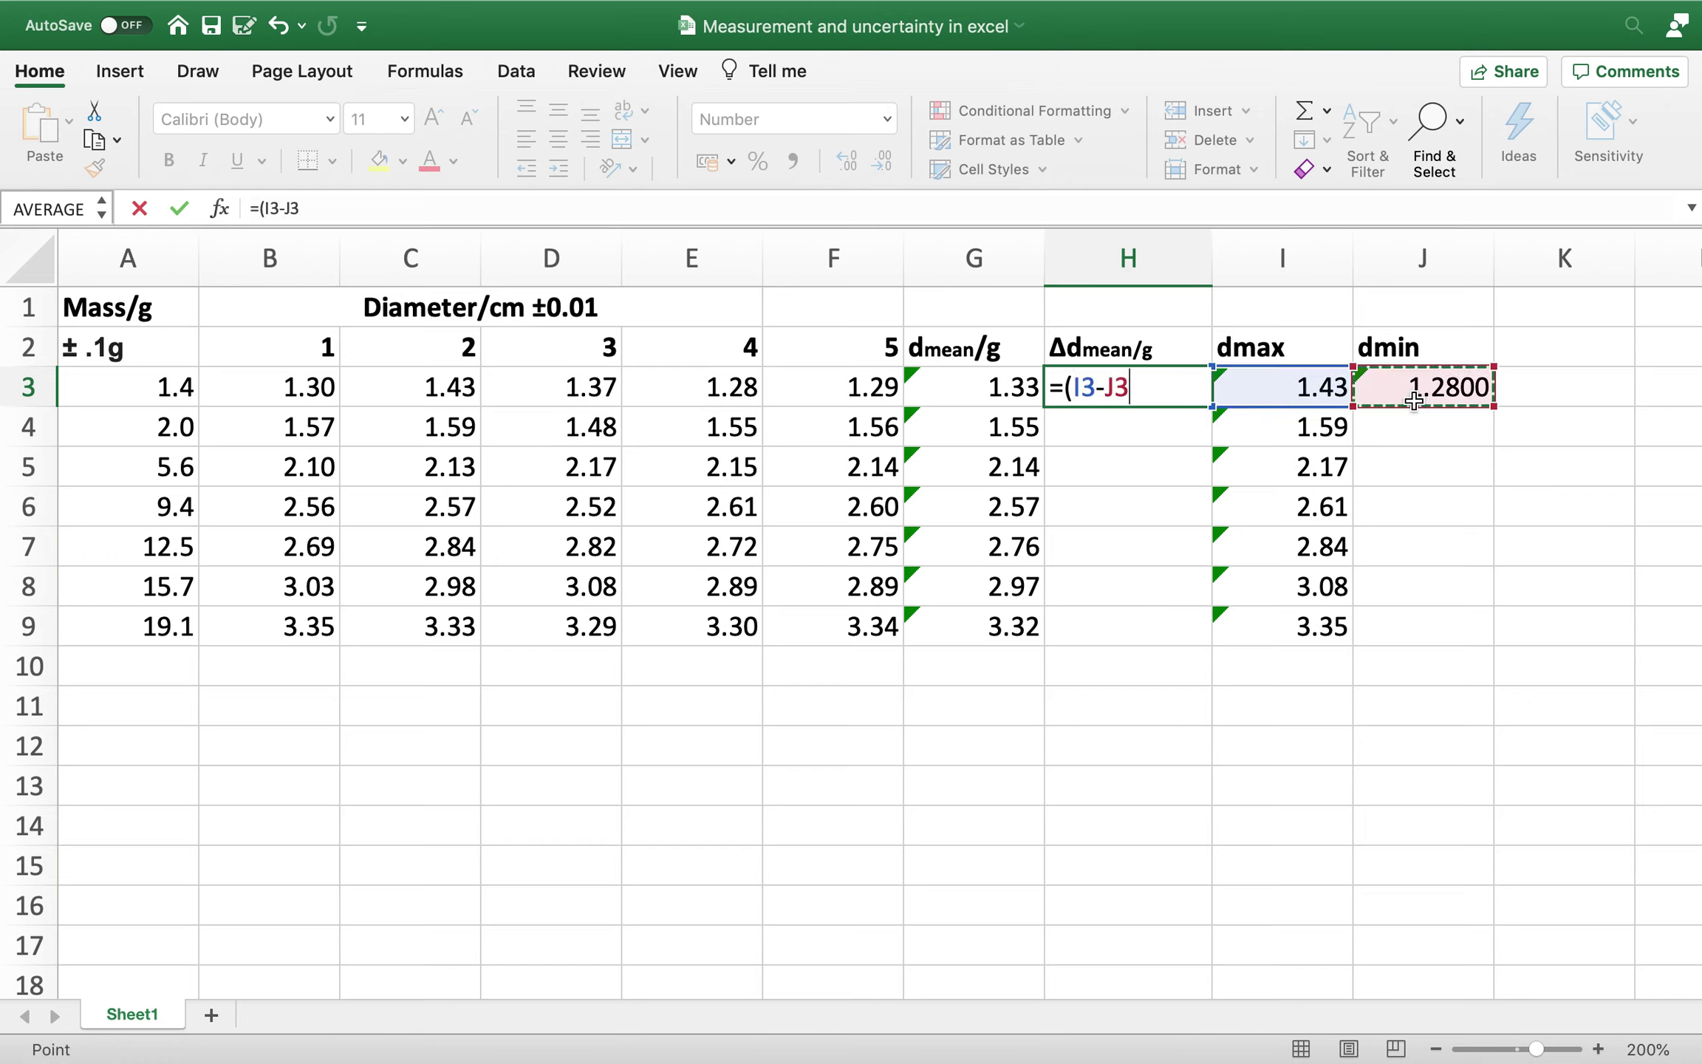
type(")/2")
key("Return")
- Fill the uncertainty formula from H3 down to H9 and the minimum formula from J3 down to J9
left_click(1187, 384)
left_click_drag(1210, 406, 1212, 641)
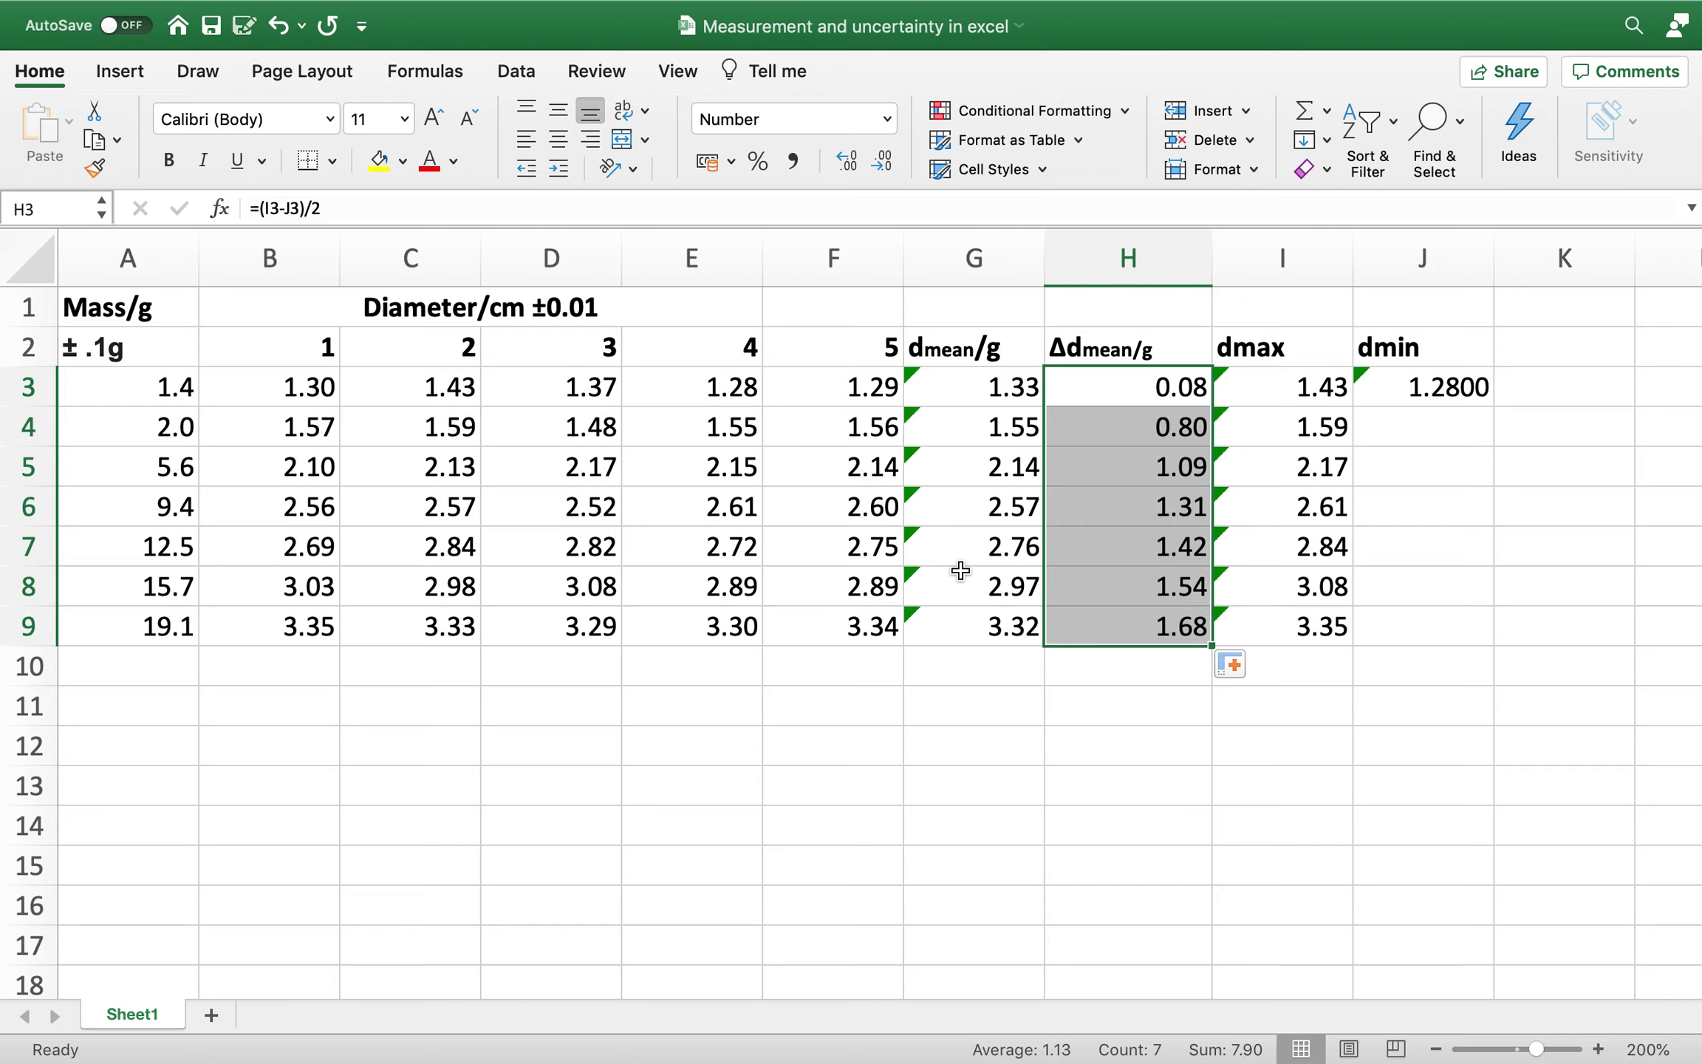
left_click(1388, 391)
left_click_drag(1496, 407, 1491, 637)
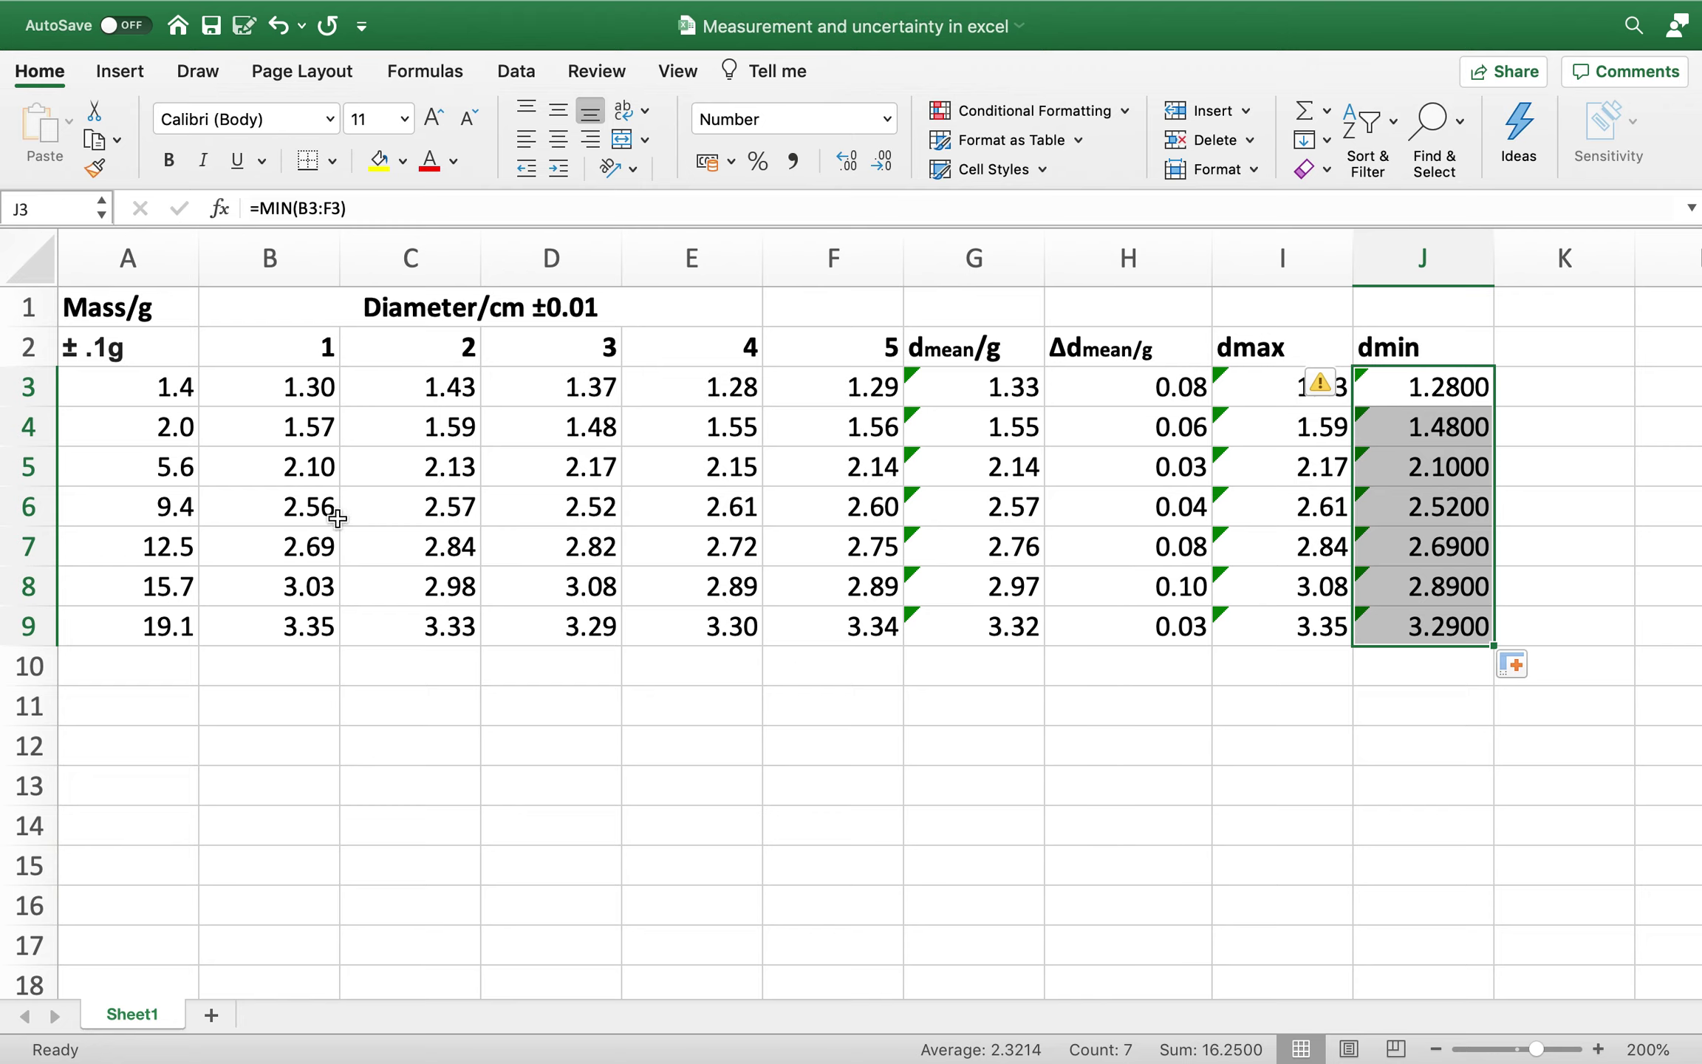
- Try displaying the masses in A3:A9, and A4 on its own, without decimals, restoring one decimal place each time
left_click_drag(178, 391, 169, 621)
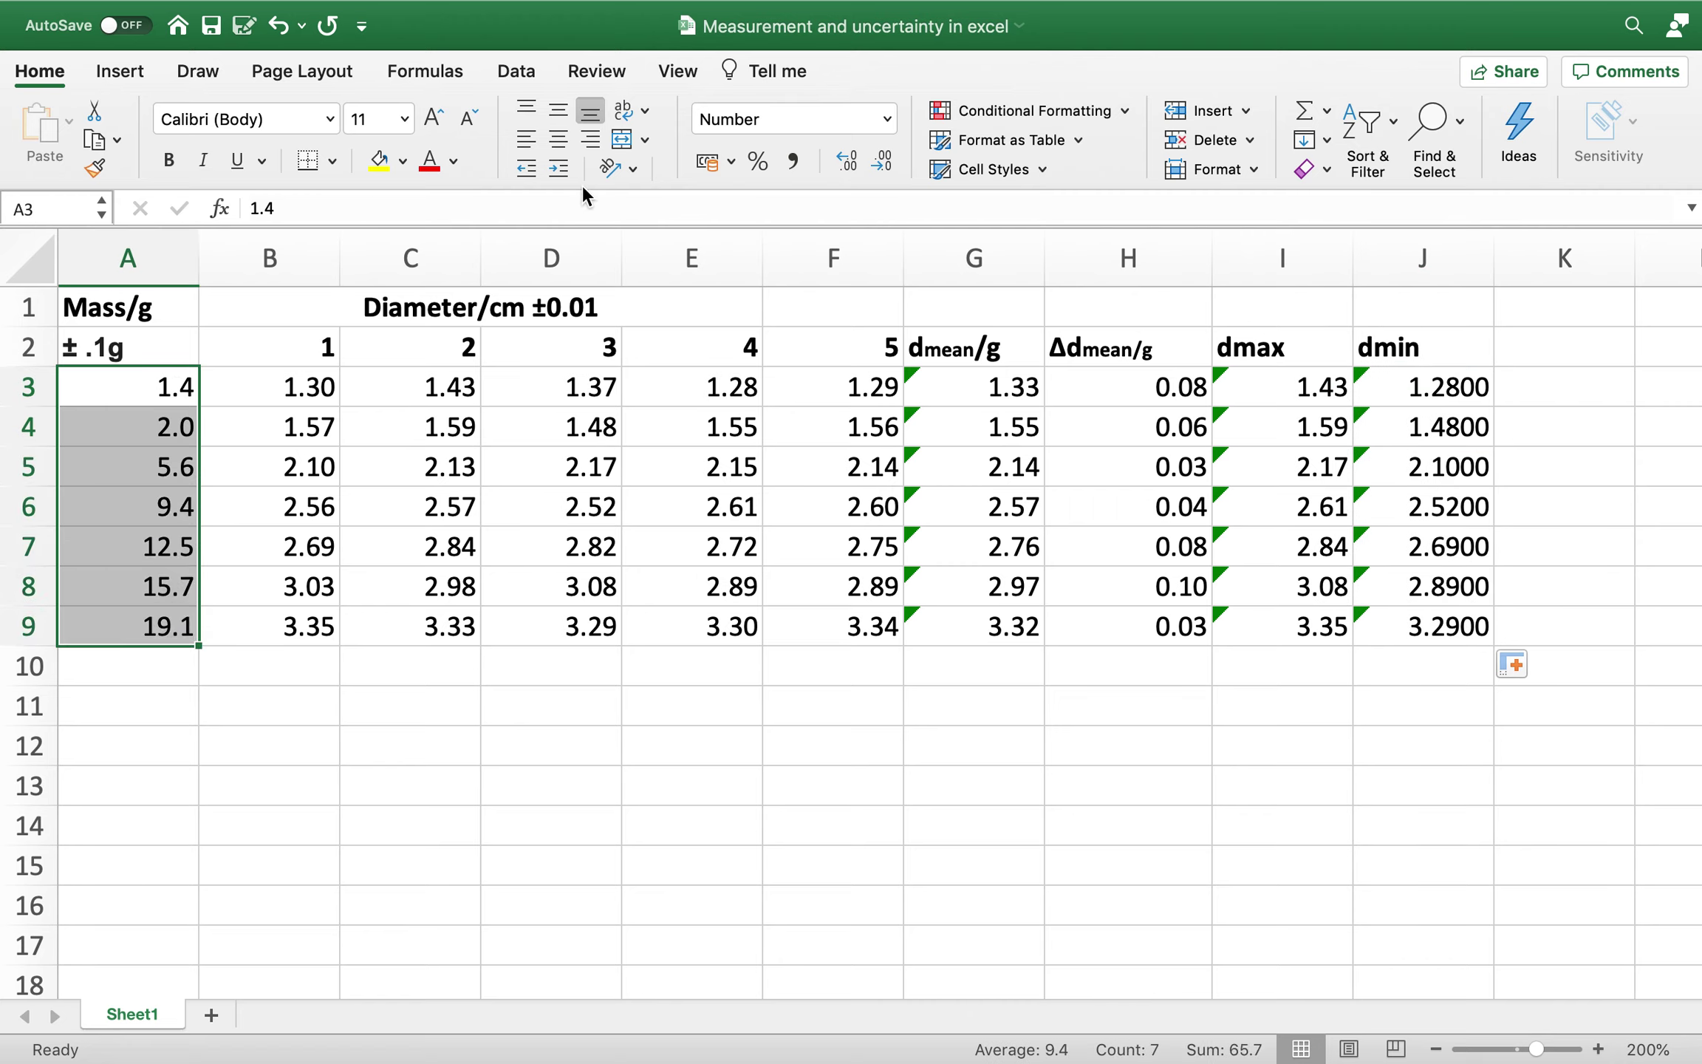
left_click(880, 158)
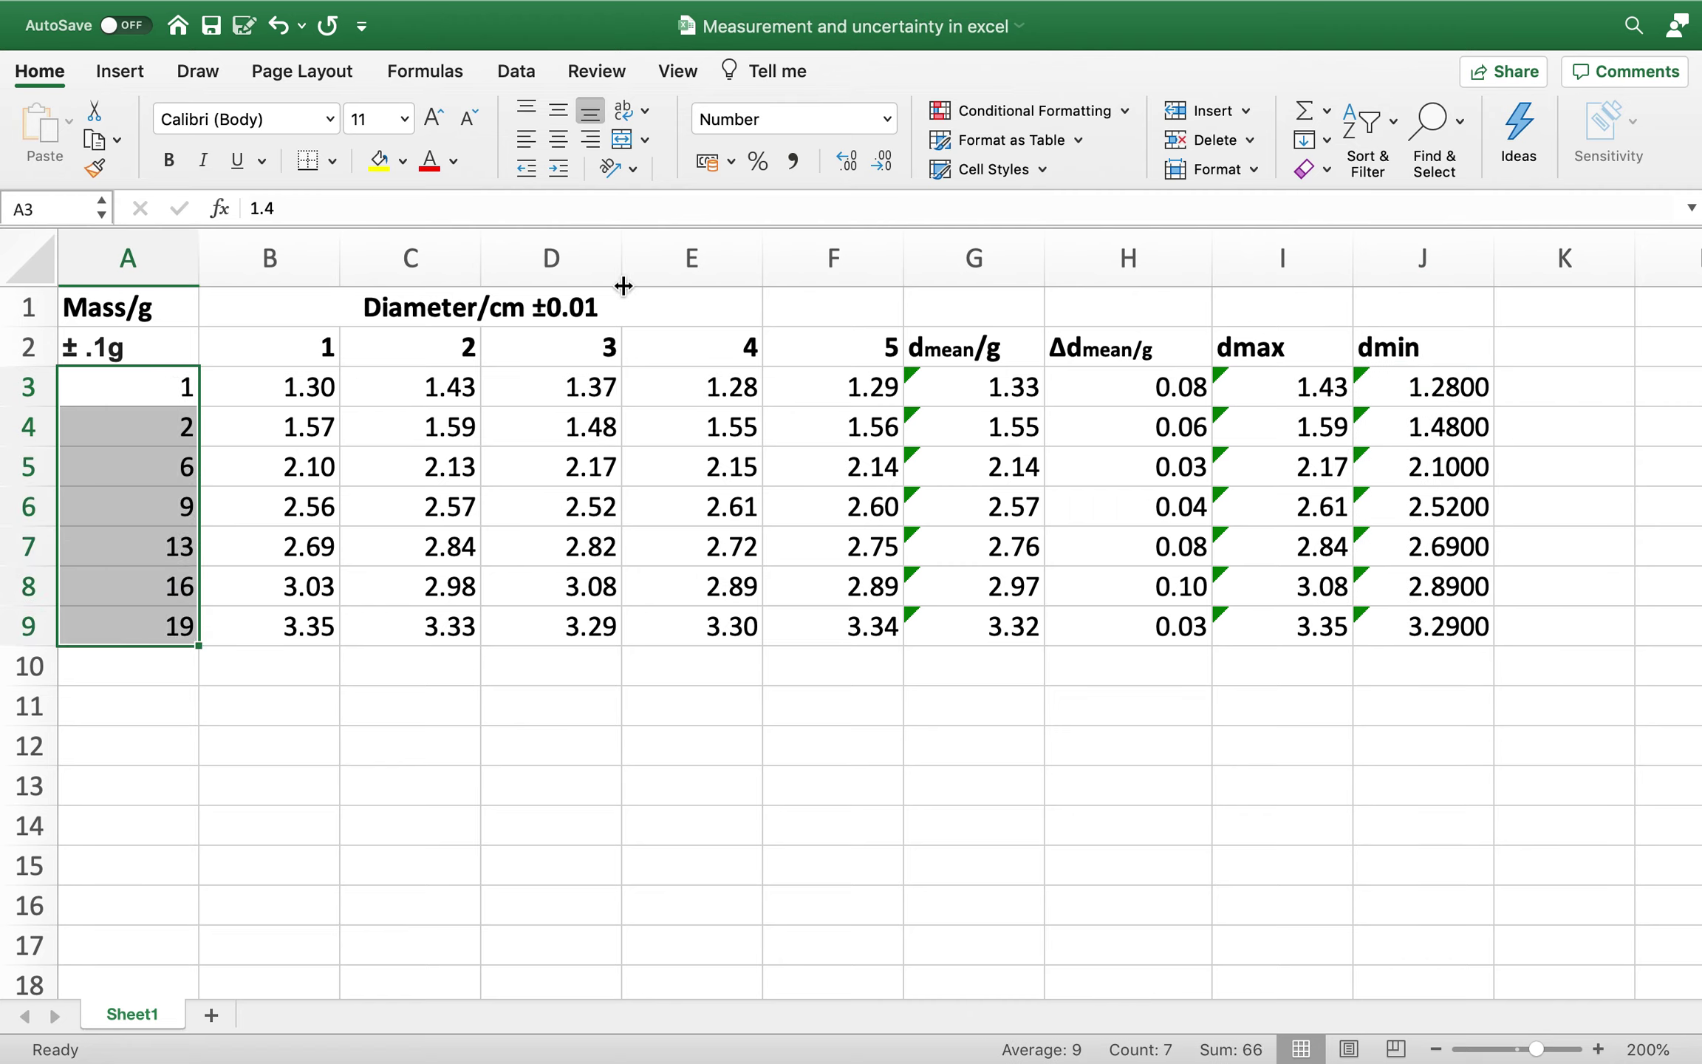
left_click(842, 162)
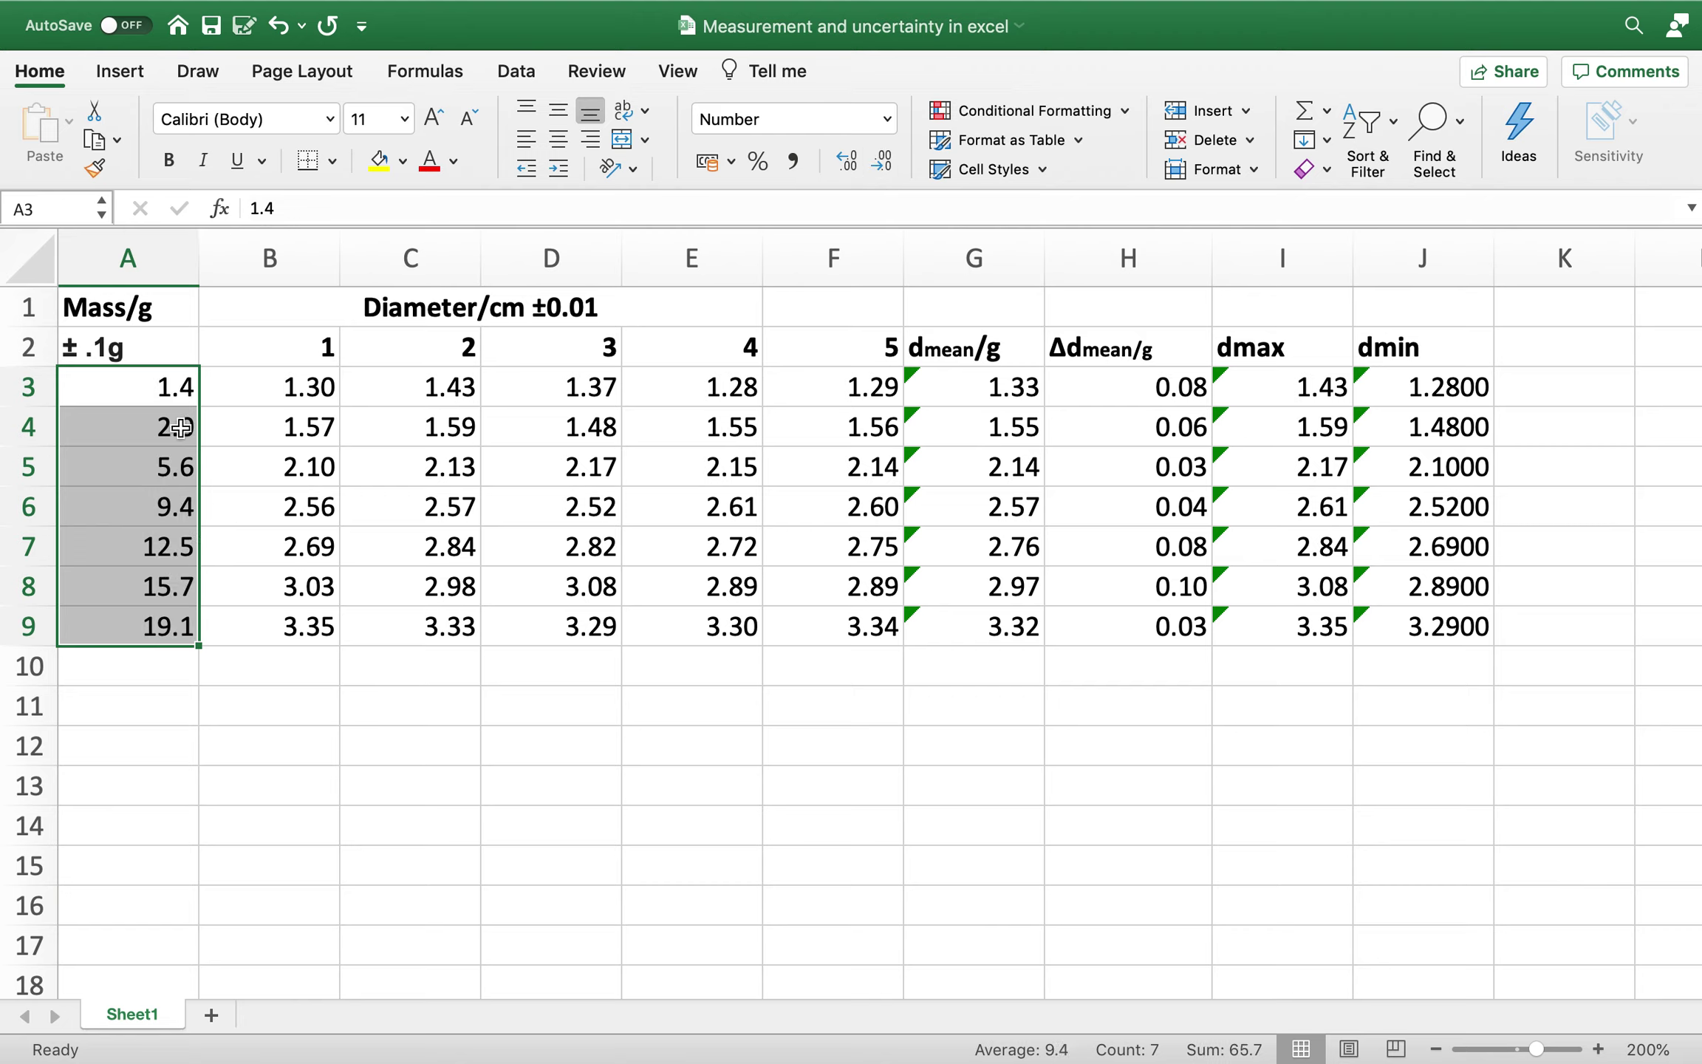
left_click(177, 427)
left_click(882, 160)
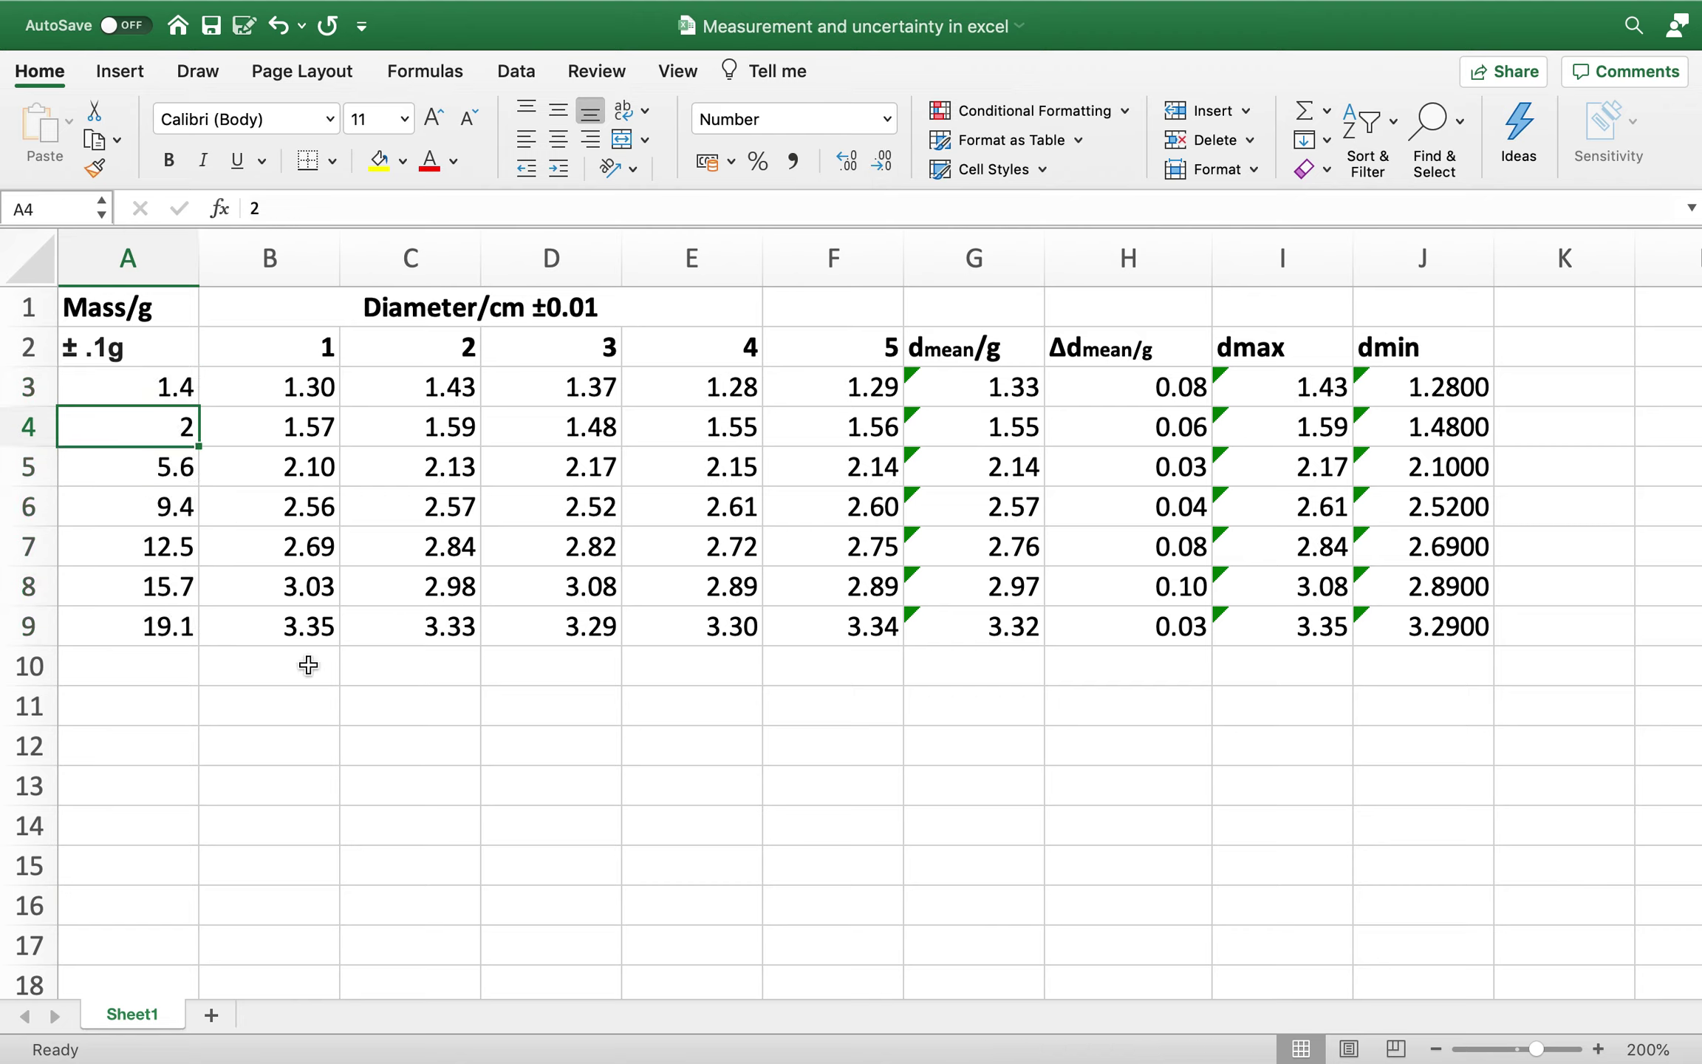
left_click(165, 719)
left_click(174, 425)
left_click(846, 160)
- Try different numbers of decimal places for the mean diameters in G3:G9 and return them to two decimal places
left_click_drag(262, 386, 299, 628)
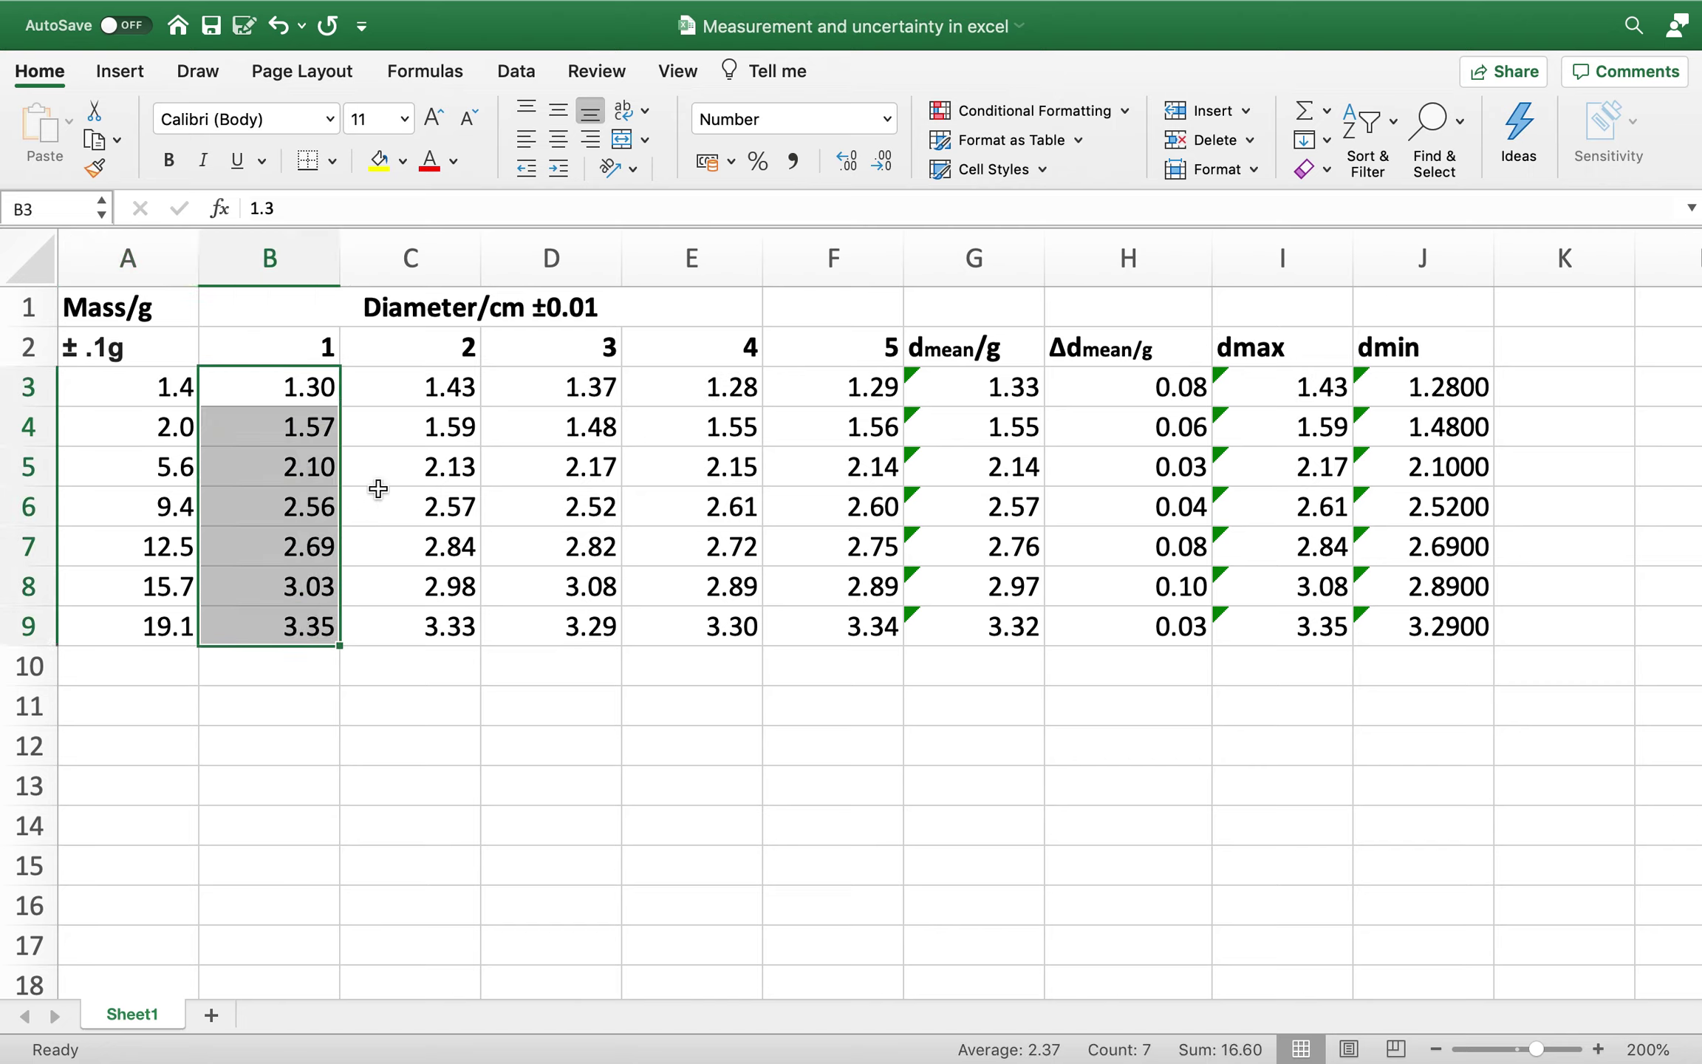
left_click_drag(398, 395, 452, 622)
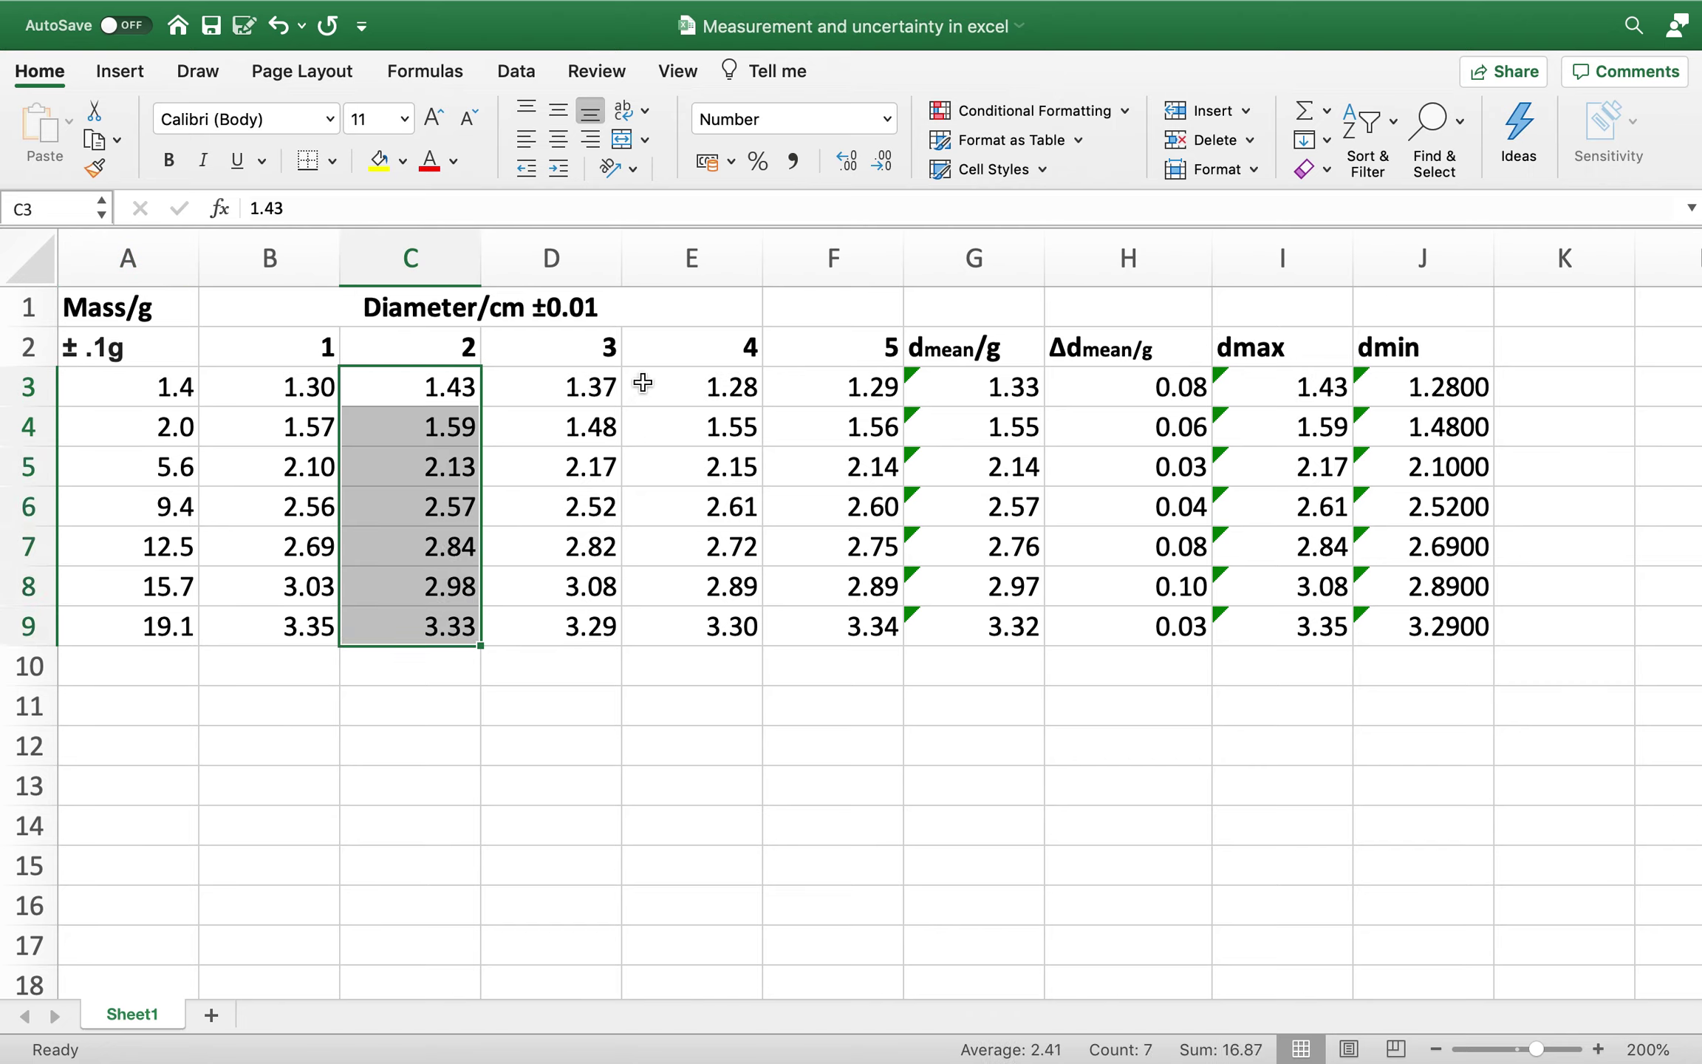
left_click_drag(966, 397, 996, 620)
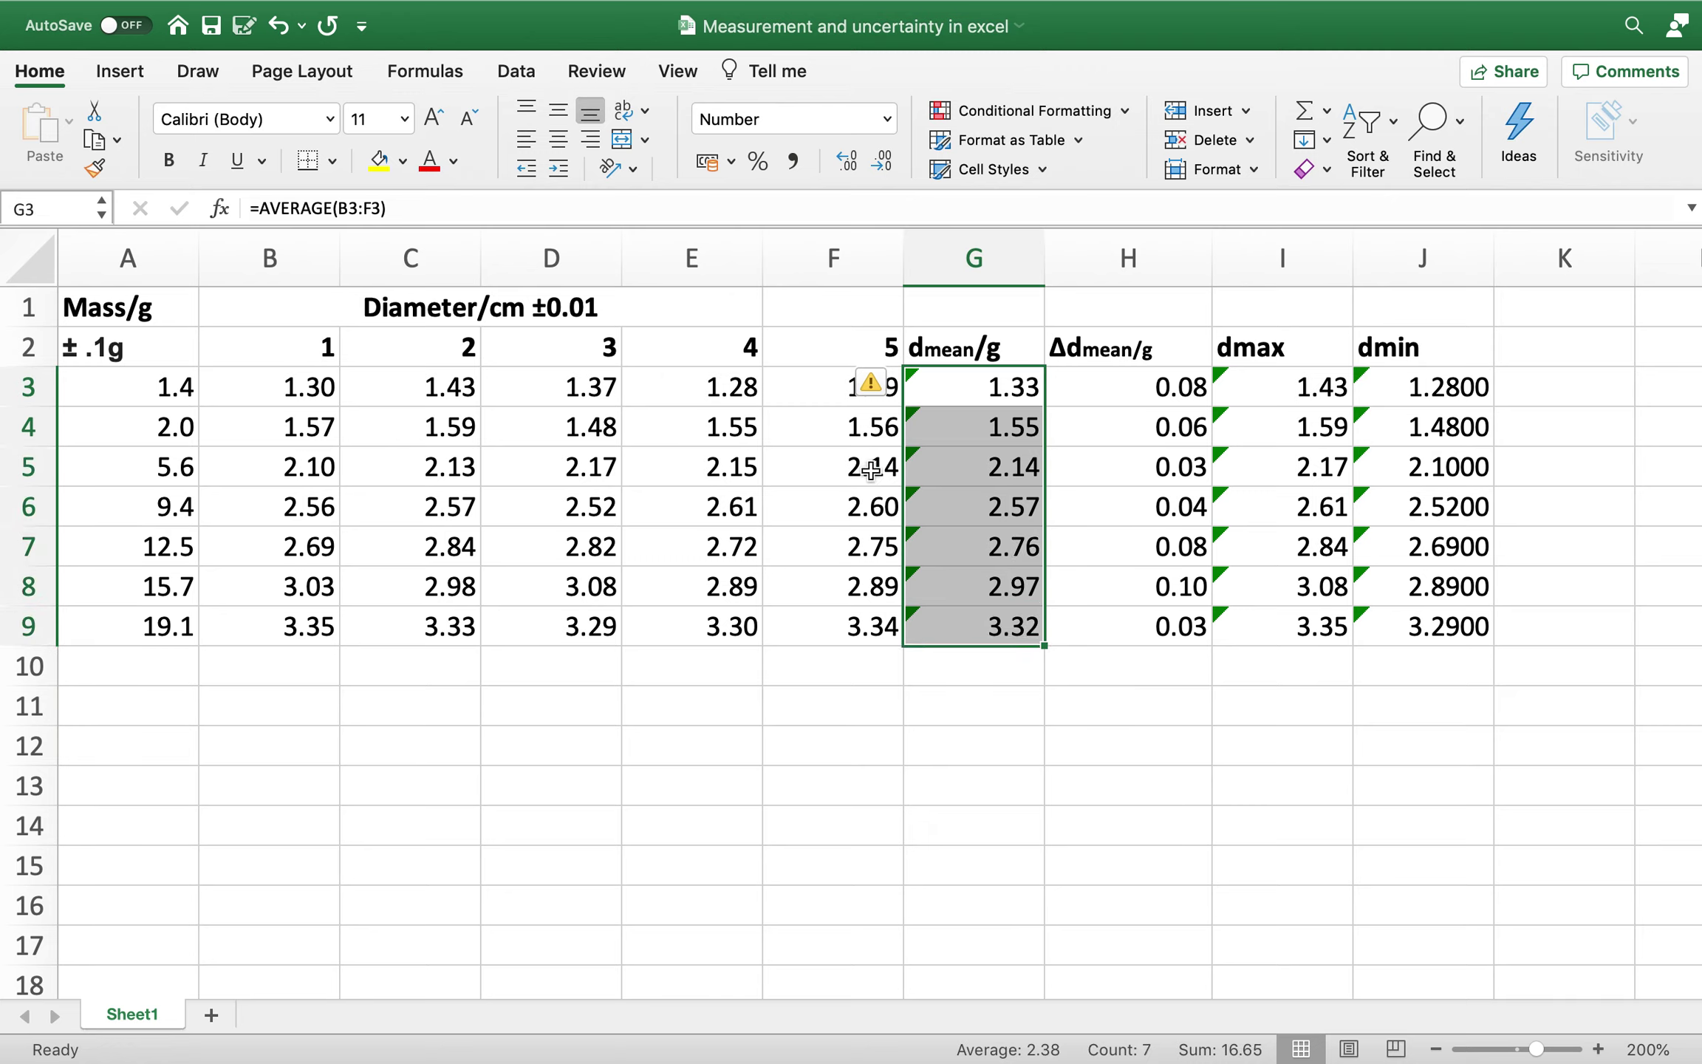
left_click(881, 164)
left_click(846, 163)
left_click(846, 163)
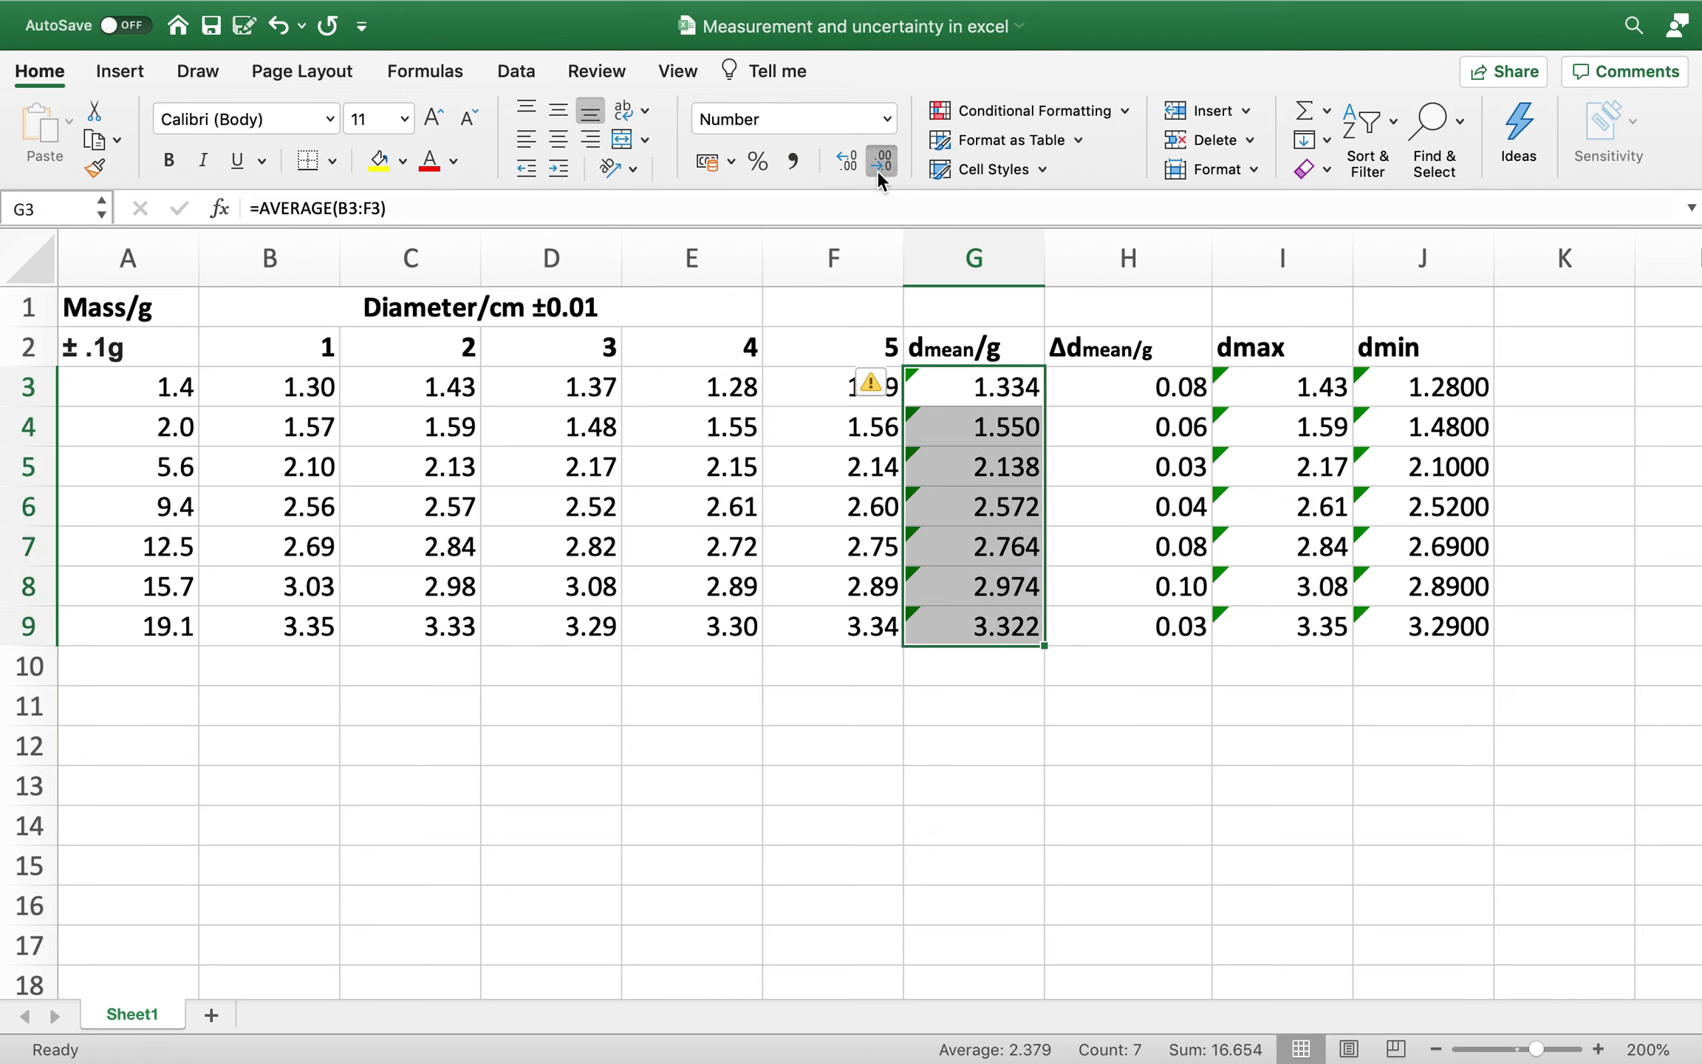
left_click(876, 170)
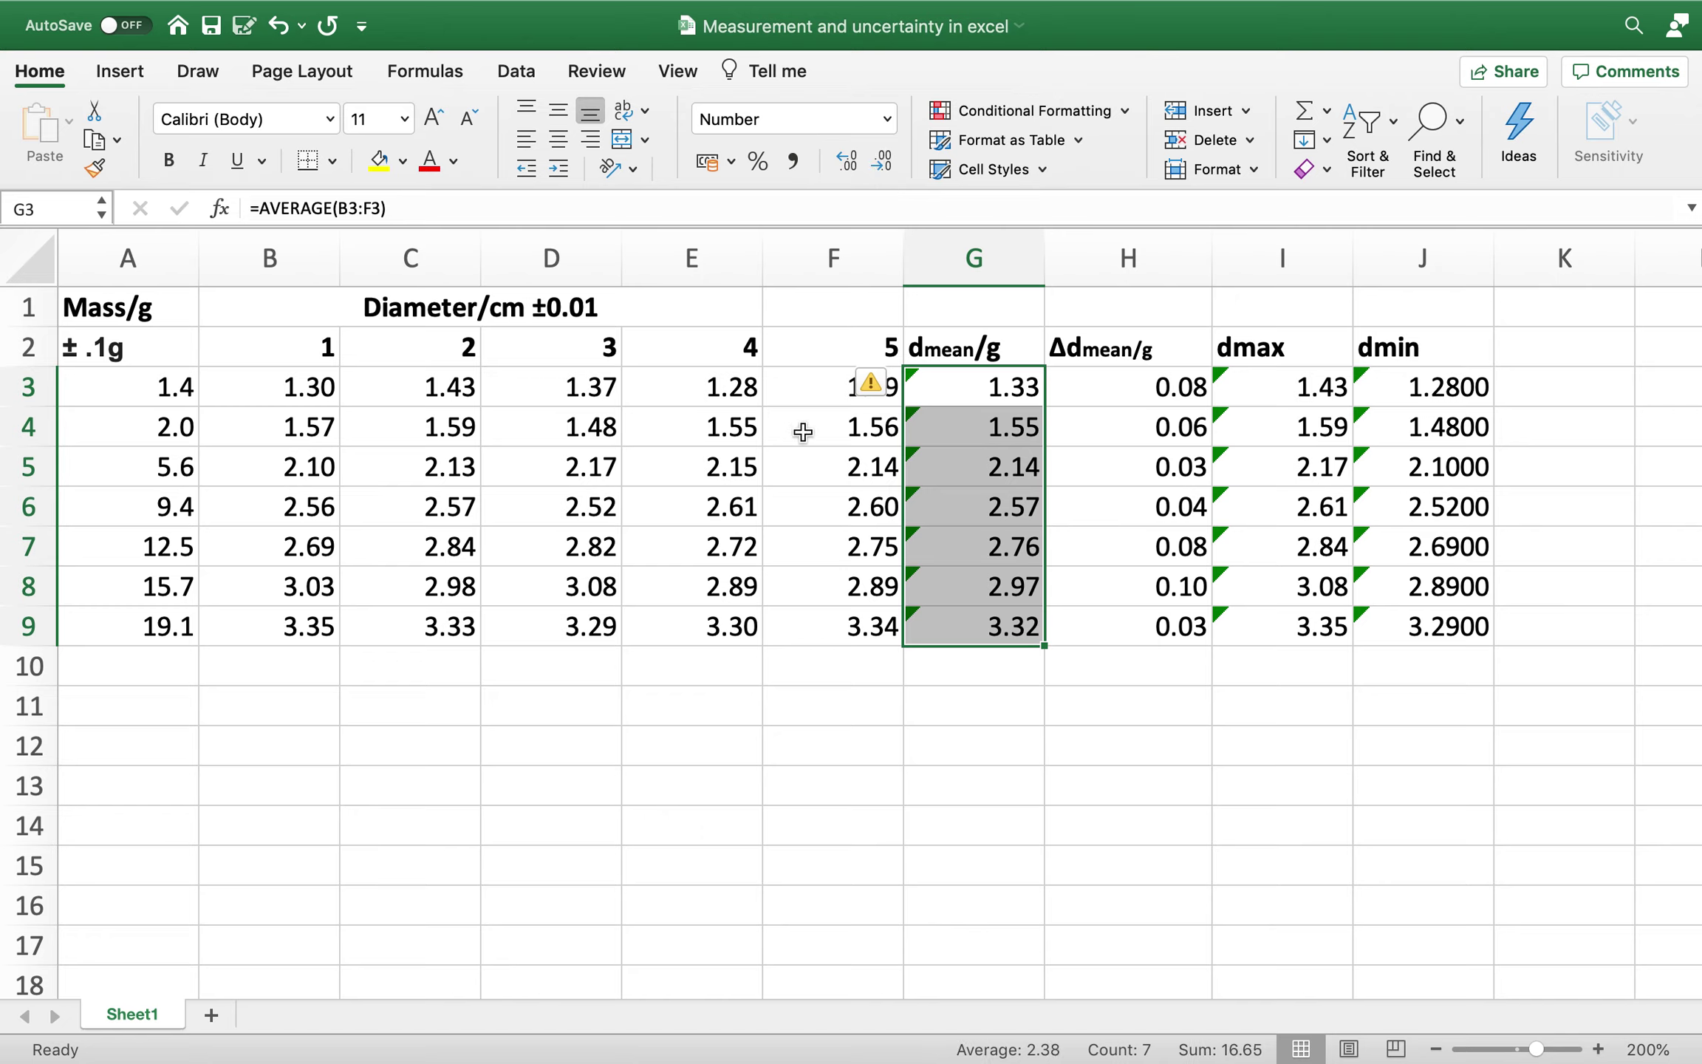
- Display the mean uncertainties in H3:H9 with three decimal places
left_click_drag(1380, 387, 1413, 623)
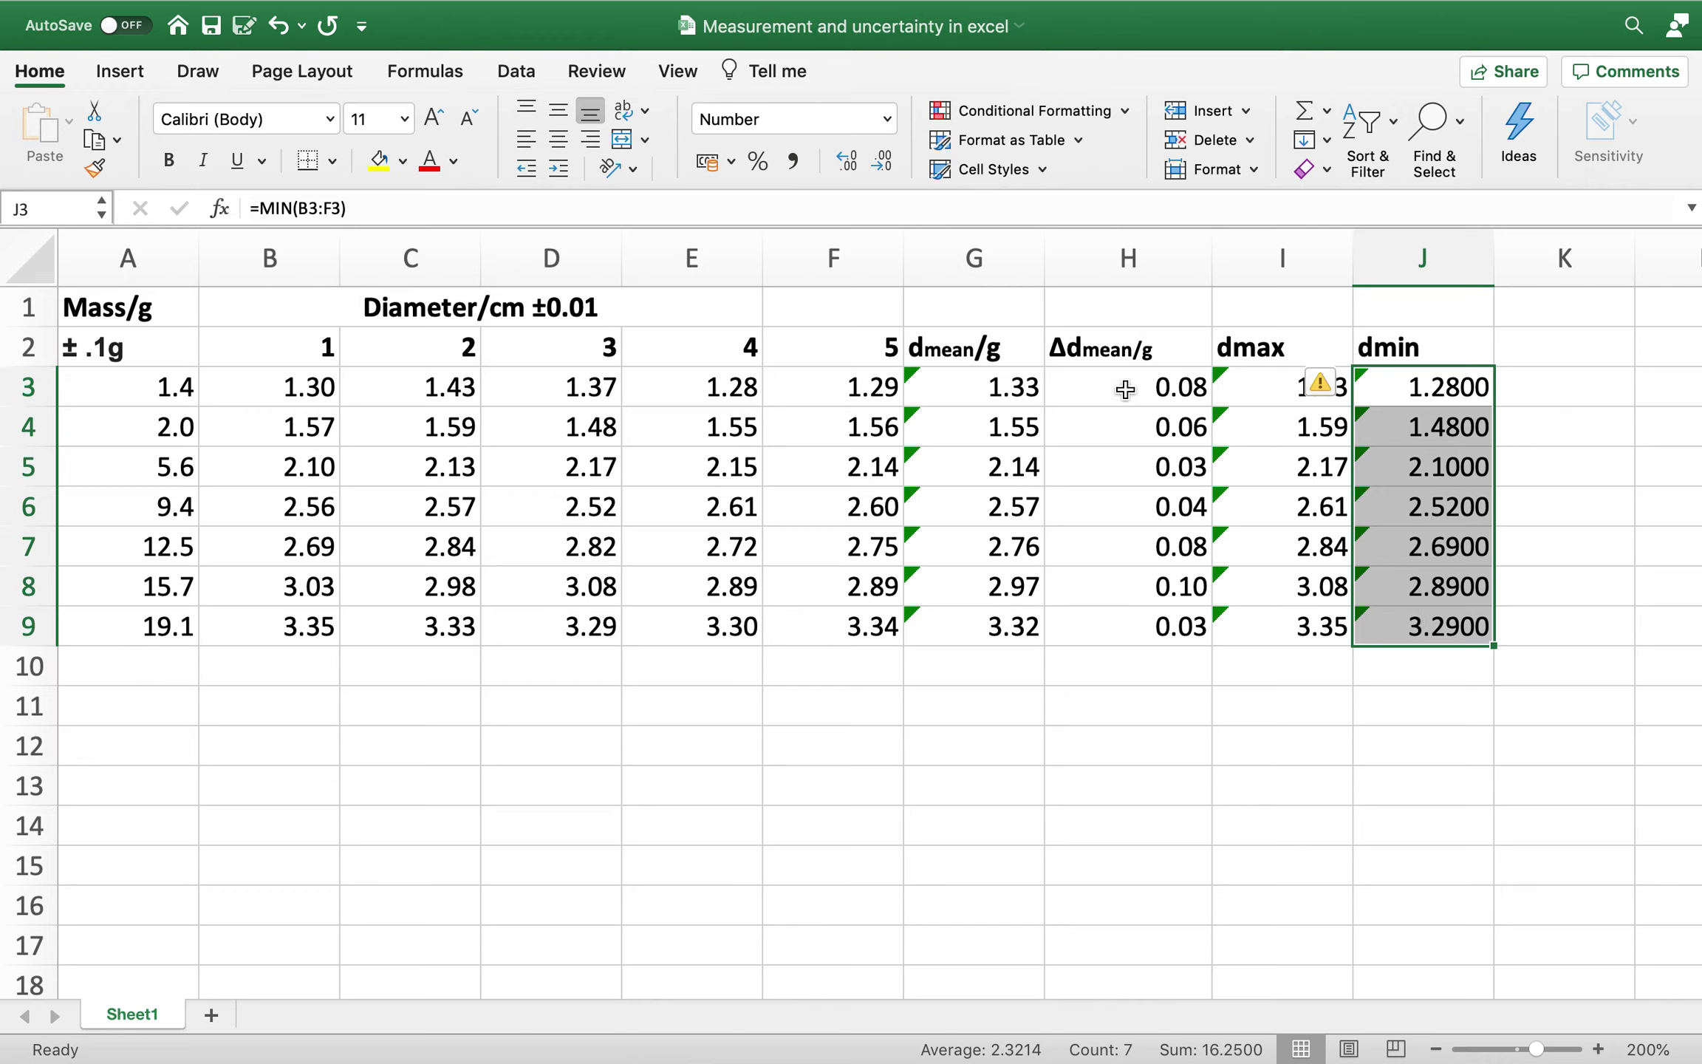
left_click_drag(1125, 389, 1140, 624)
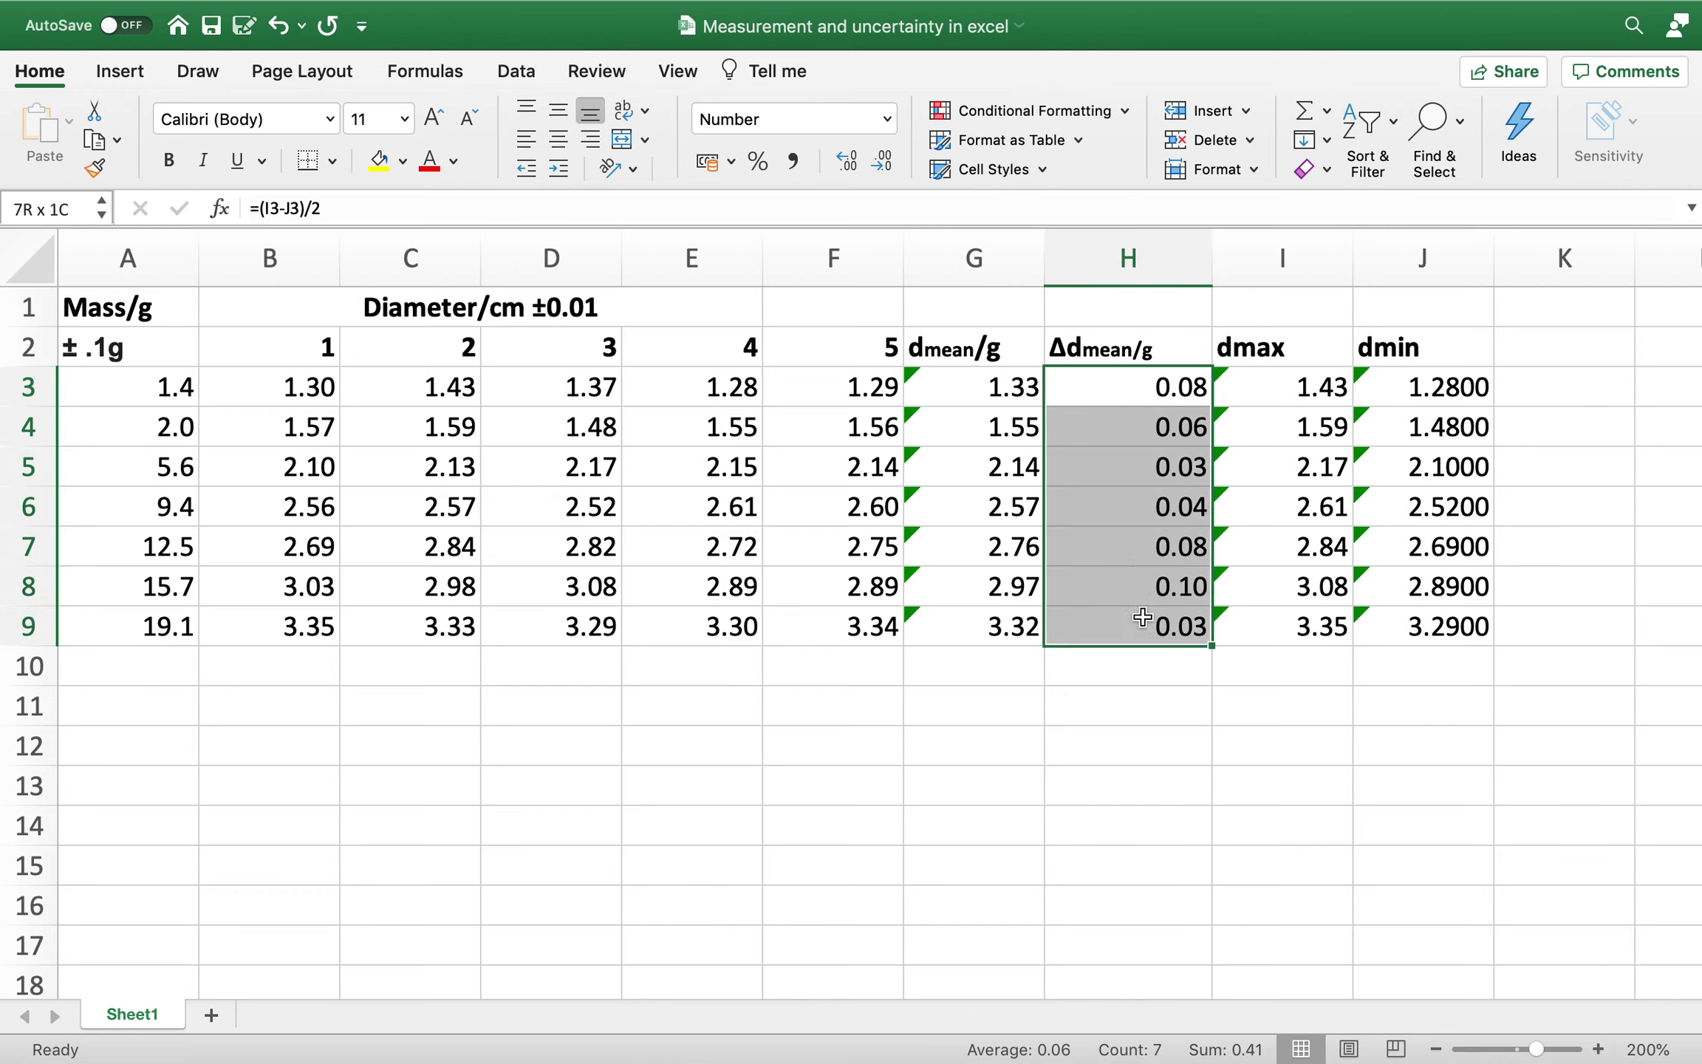
left_click(844, 160)
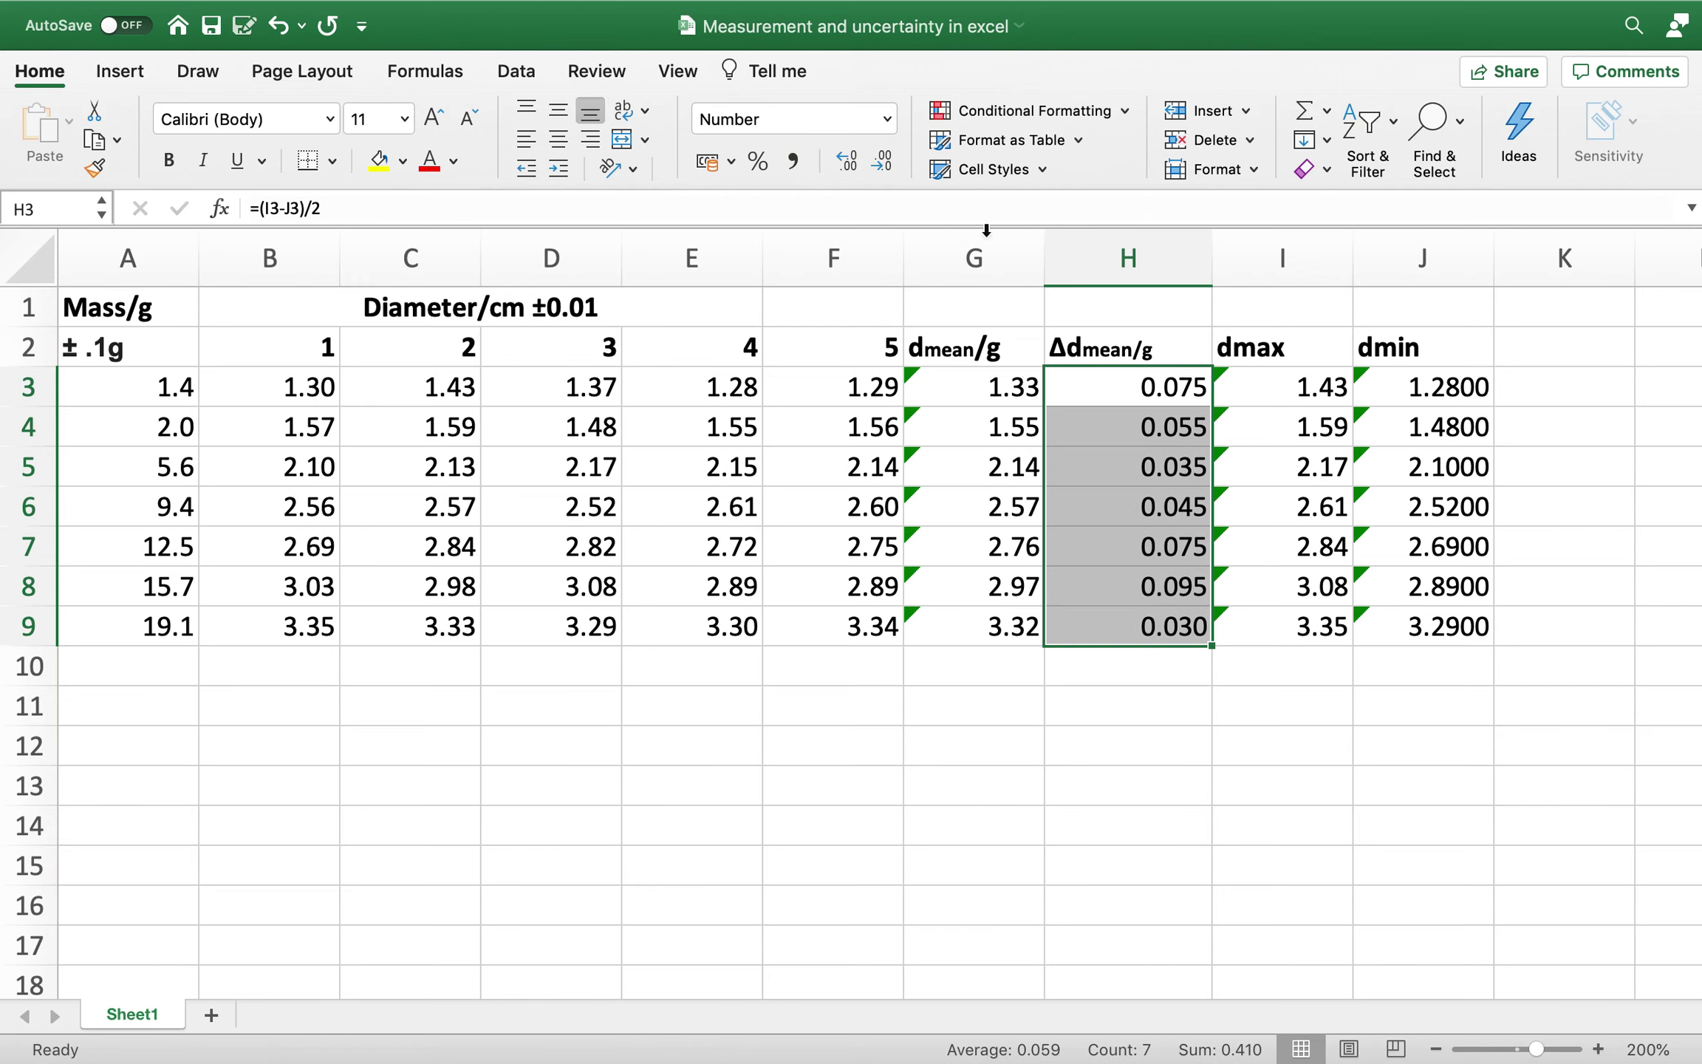
- Copy the Δdmean/g header text from cell H2 into cell K2, keeping the original header
scroll(1397, 391, "right", 2)
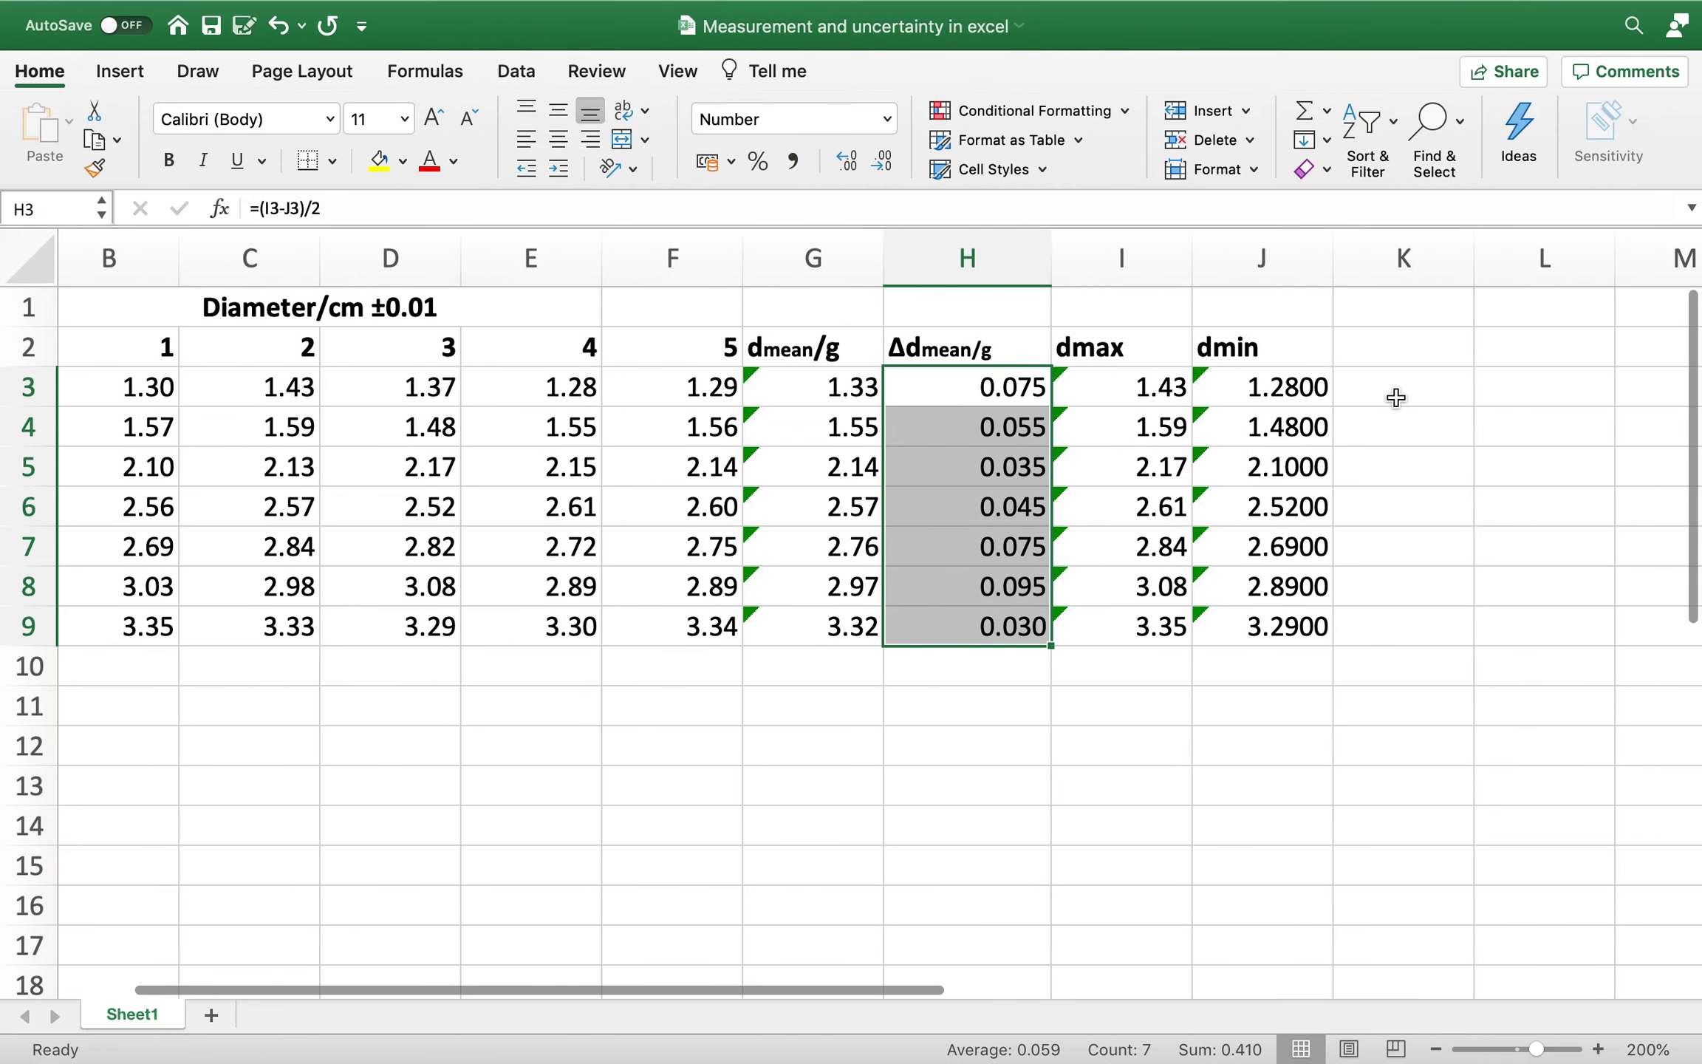
left_click(1389, 345)
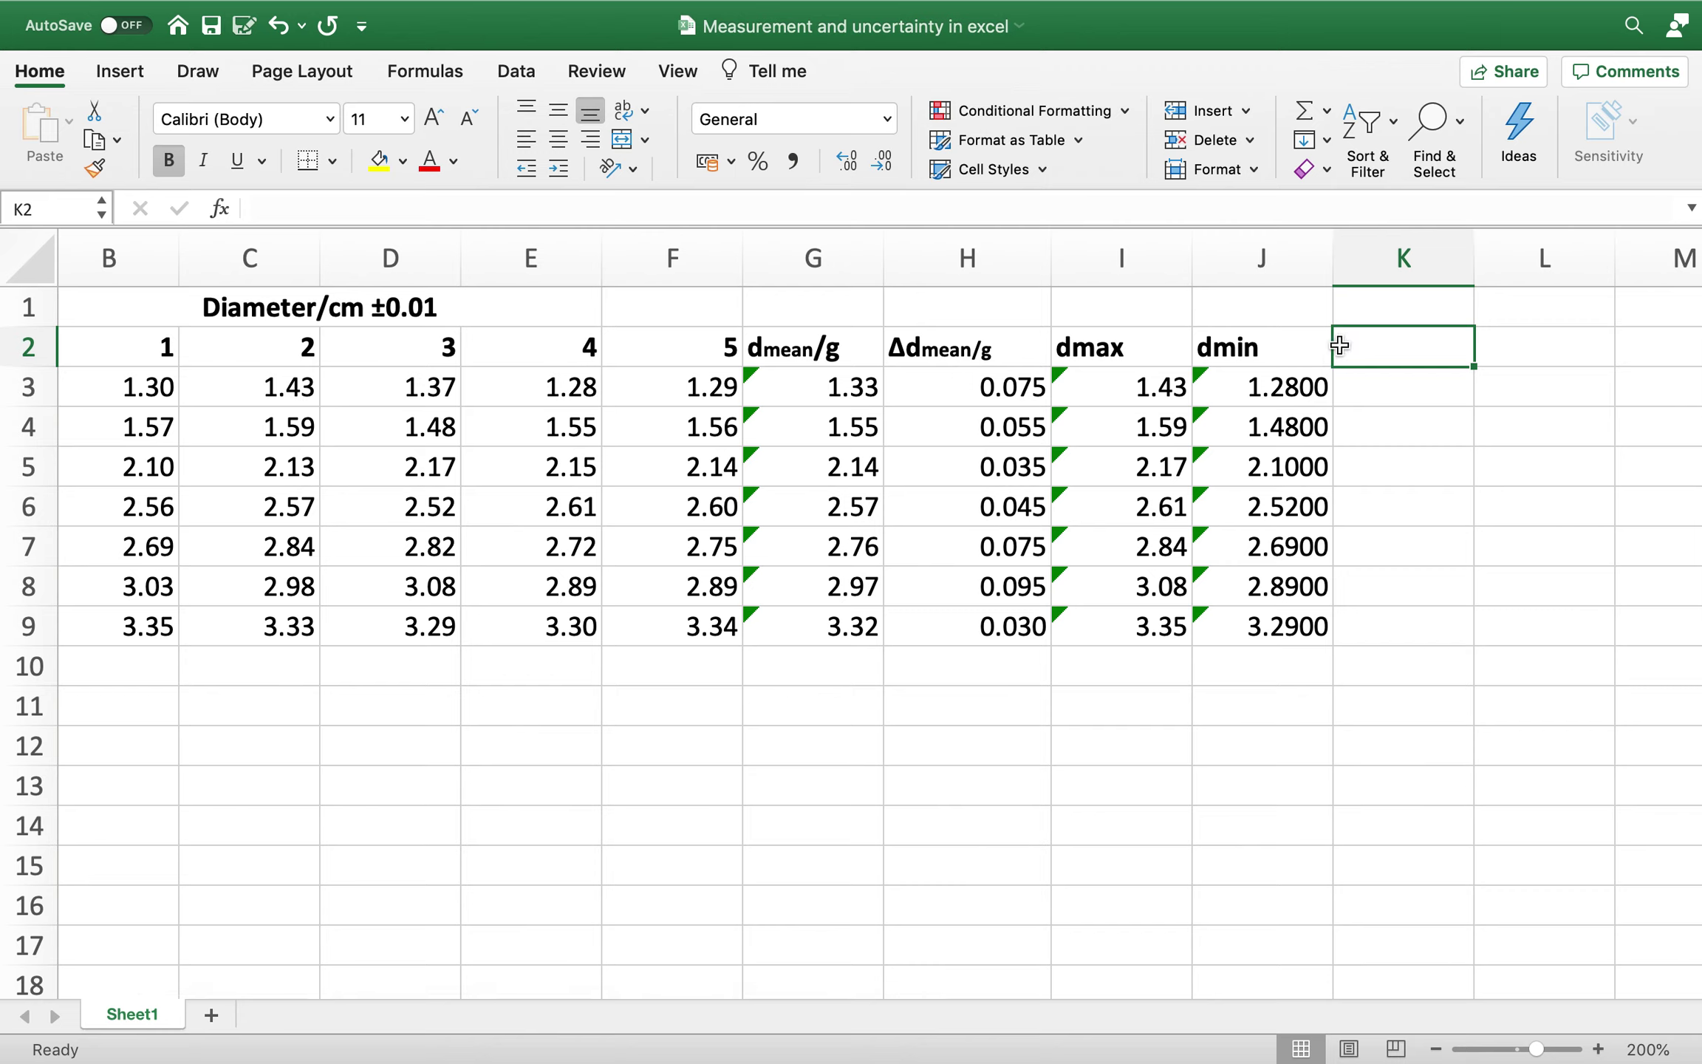
left_click(931, 336)
type("c")
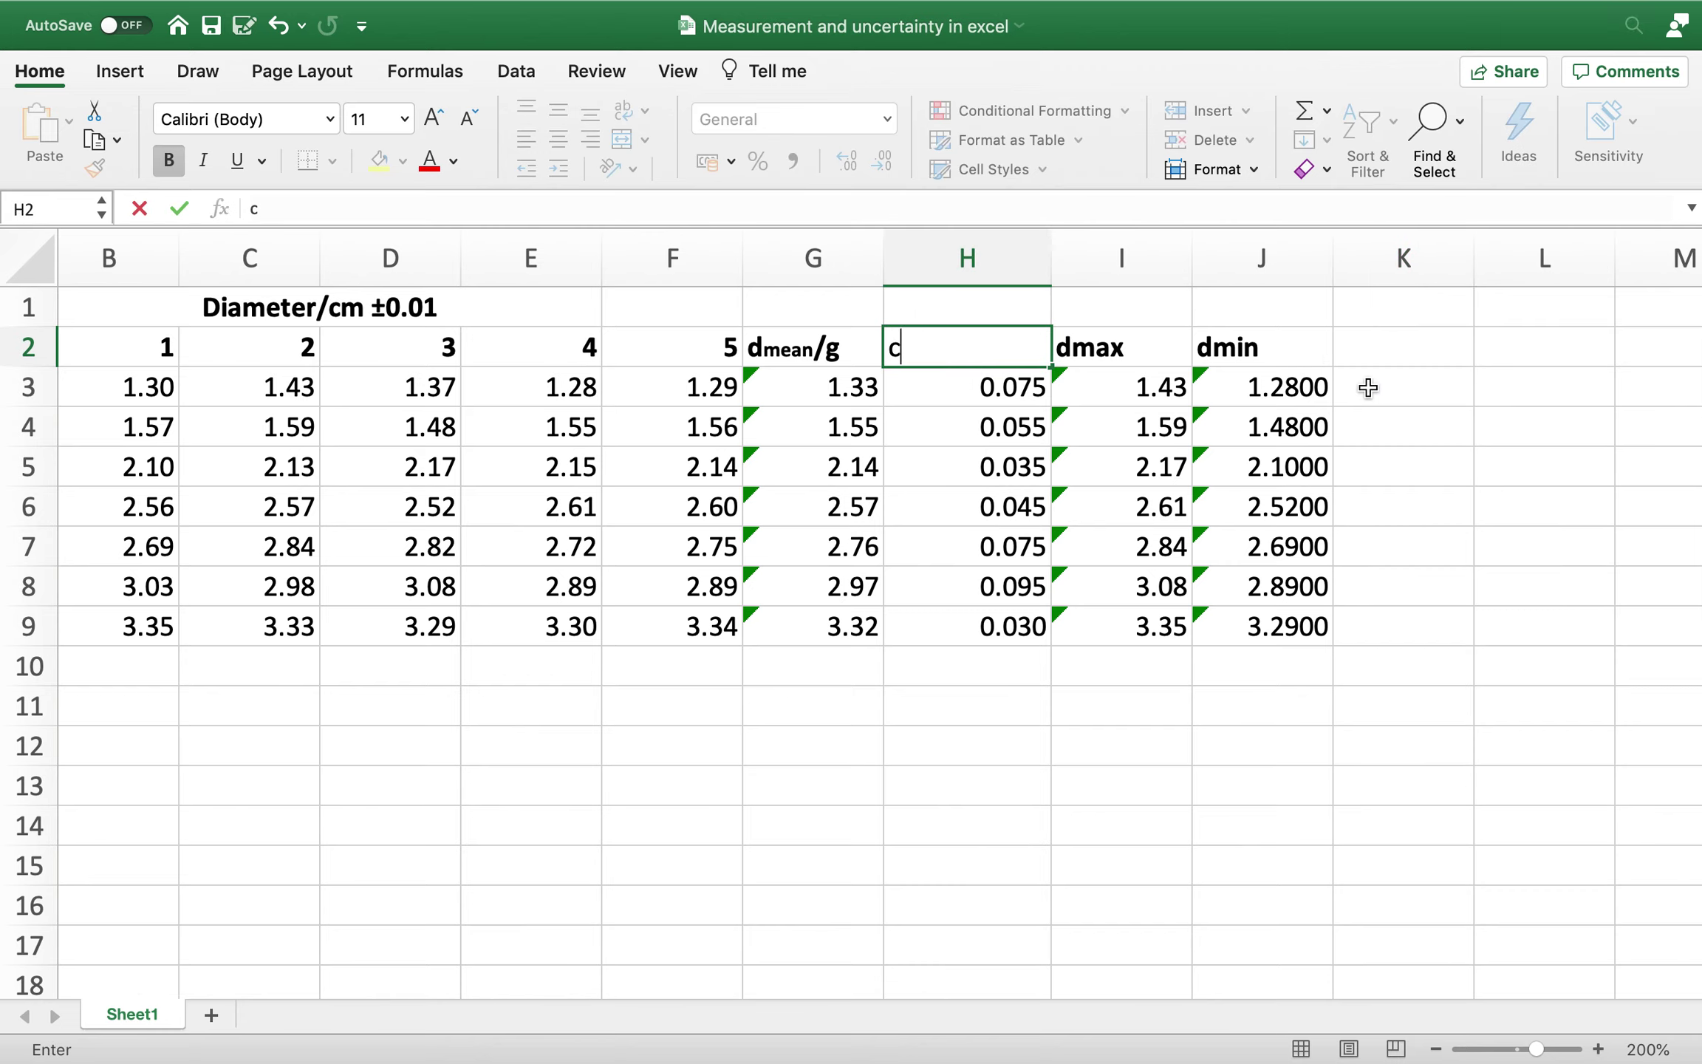
key("super+z")
key("super+c")
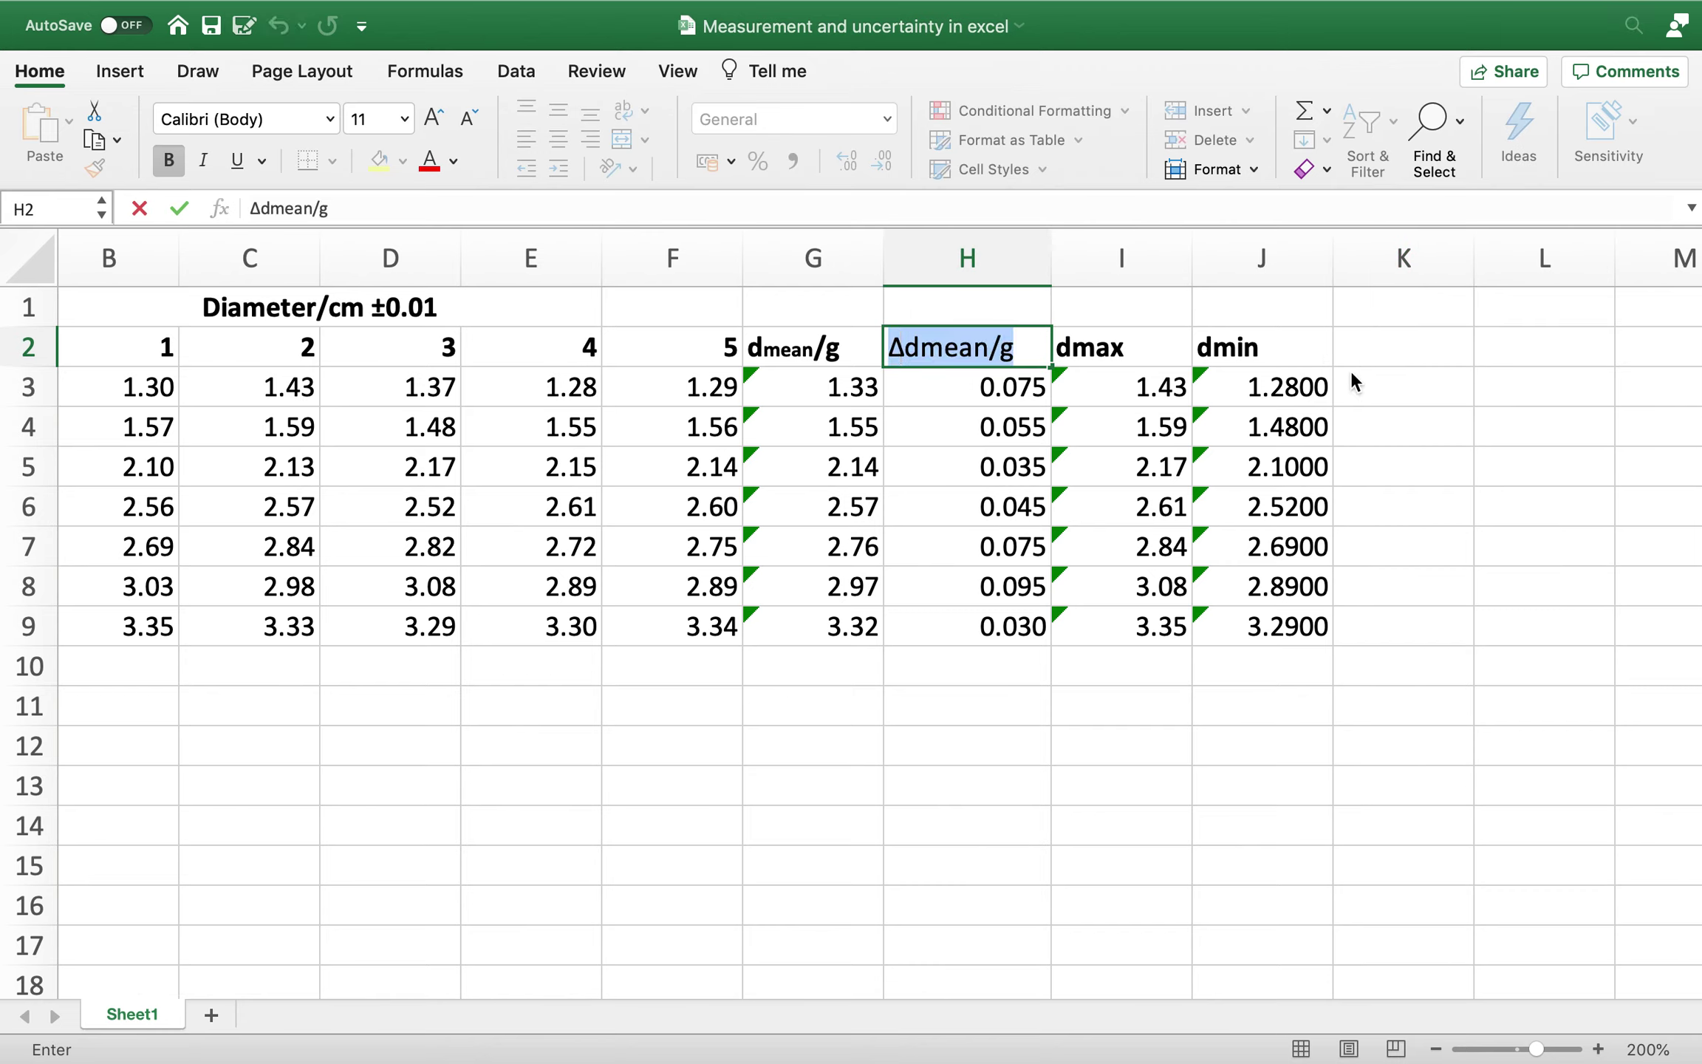
left_click(1358, 353)
key("super+v")
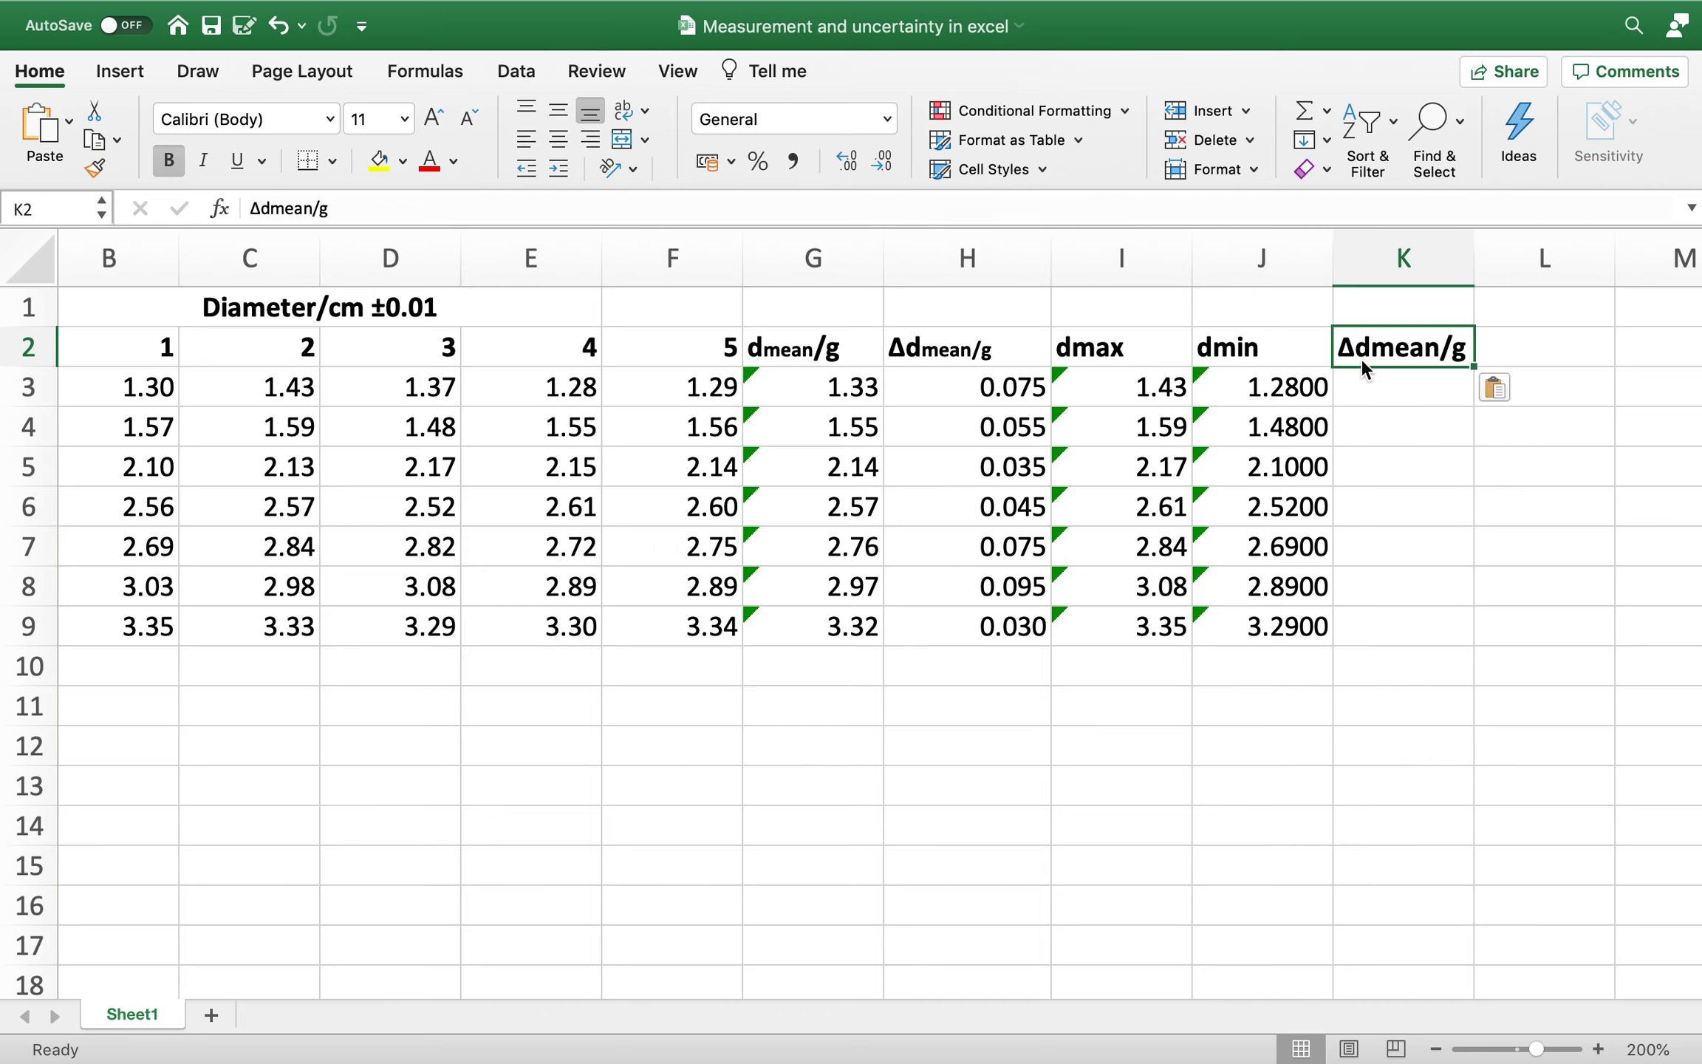
- Reduce "mean" in the K2 header to font size 8
double_click(1395, 353)
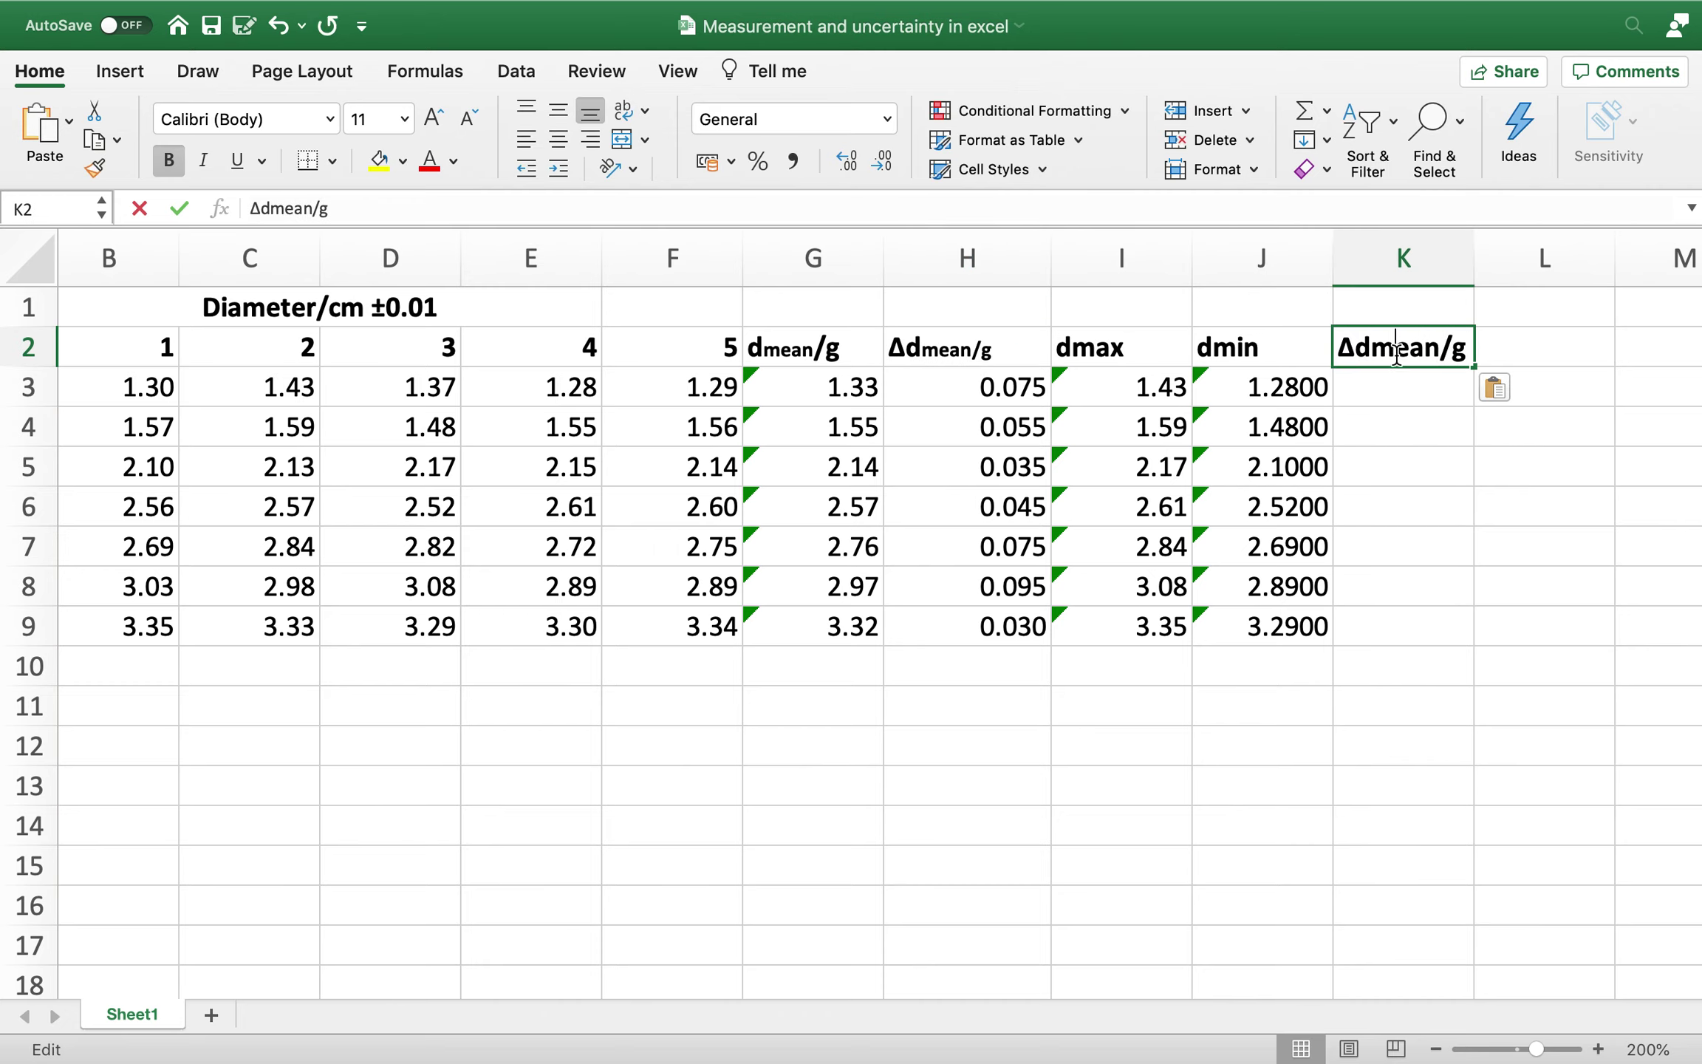
left_click_drag(1373, 352, 1434, 350)
left_click(467, 118)
left_click(467, 118)
left_click(468, 118)
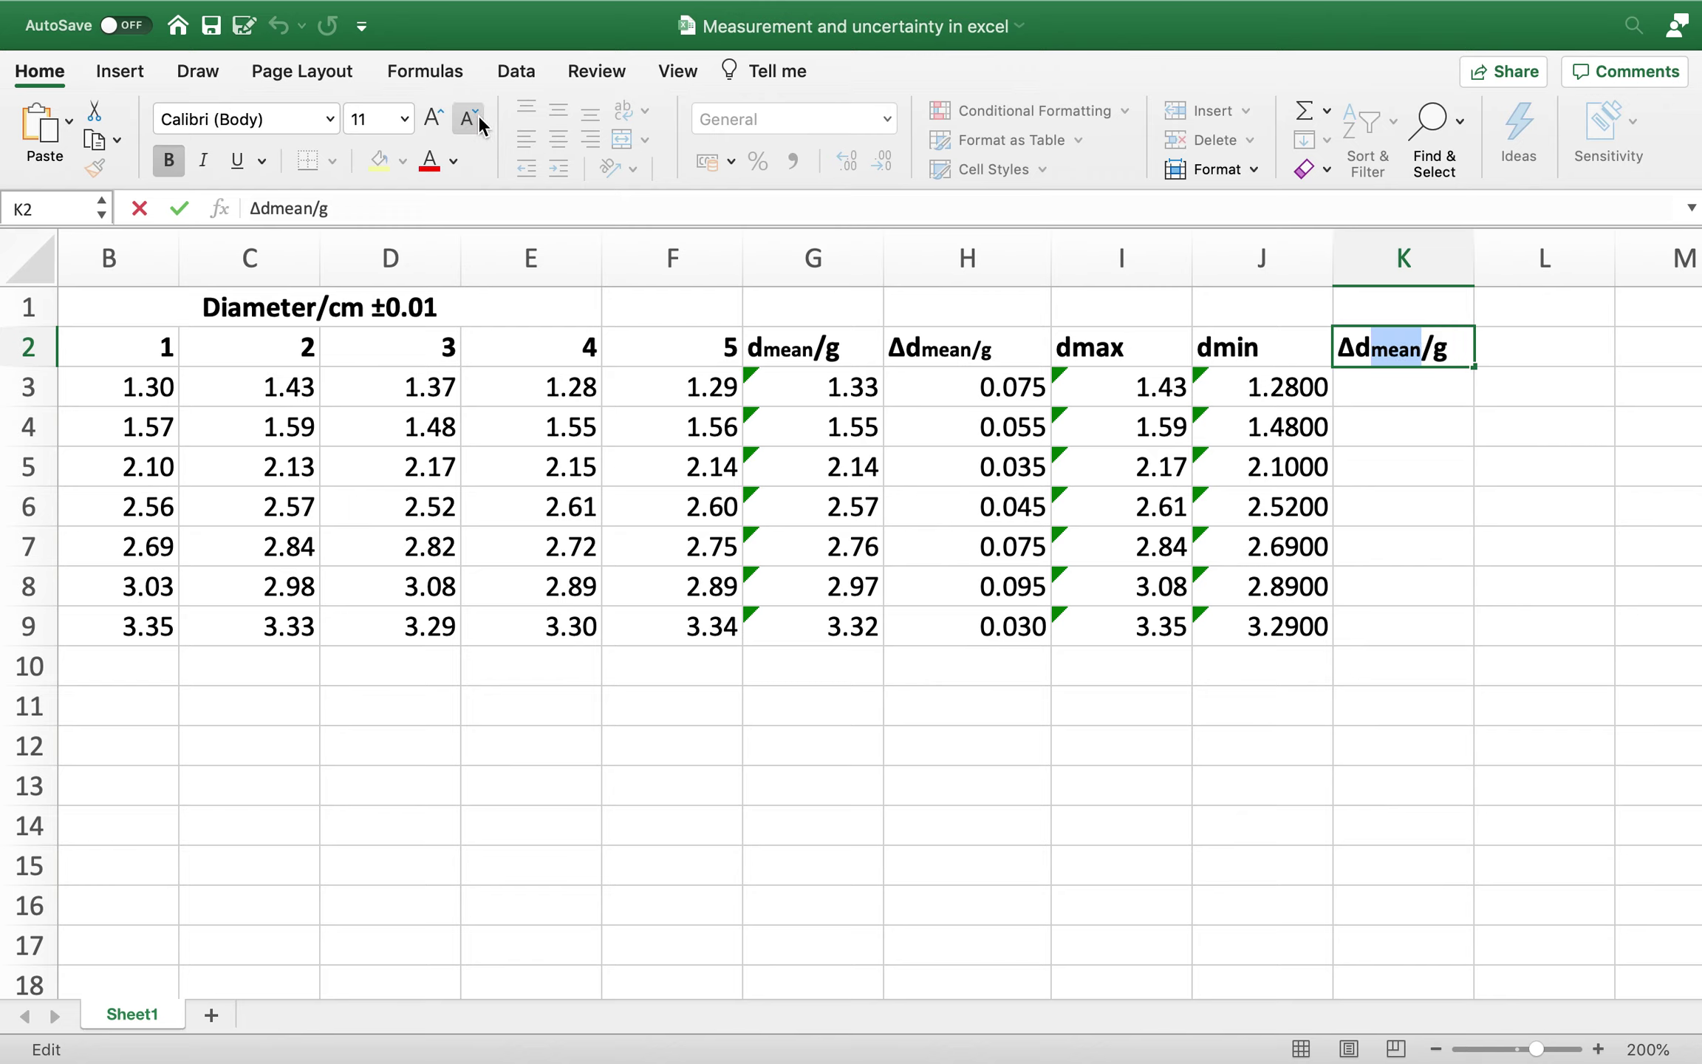
- Change the K2 header to Δdmean/dmean and reduce the second "mean" to font size 8
left_click(1452, 360)
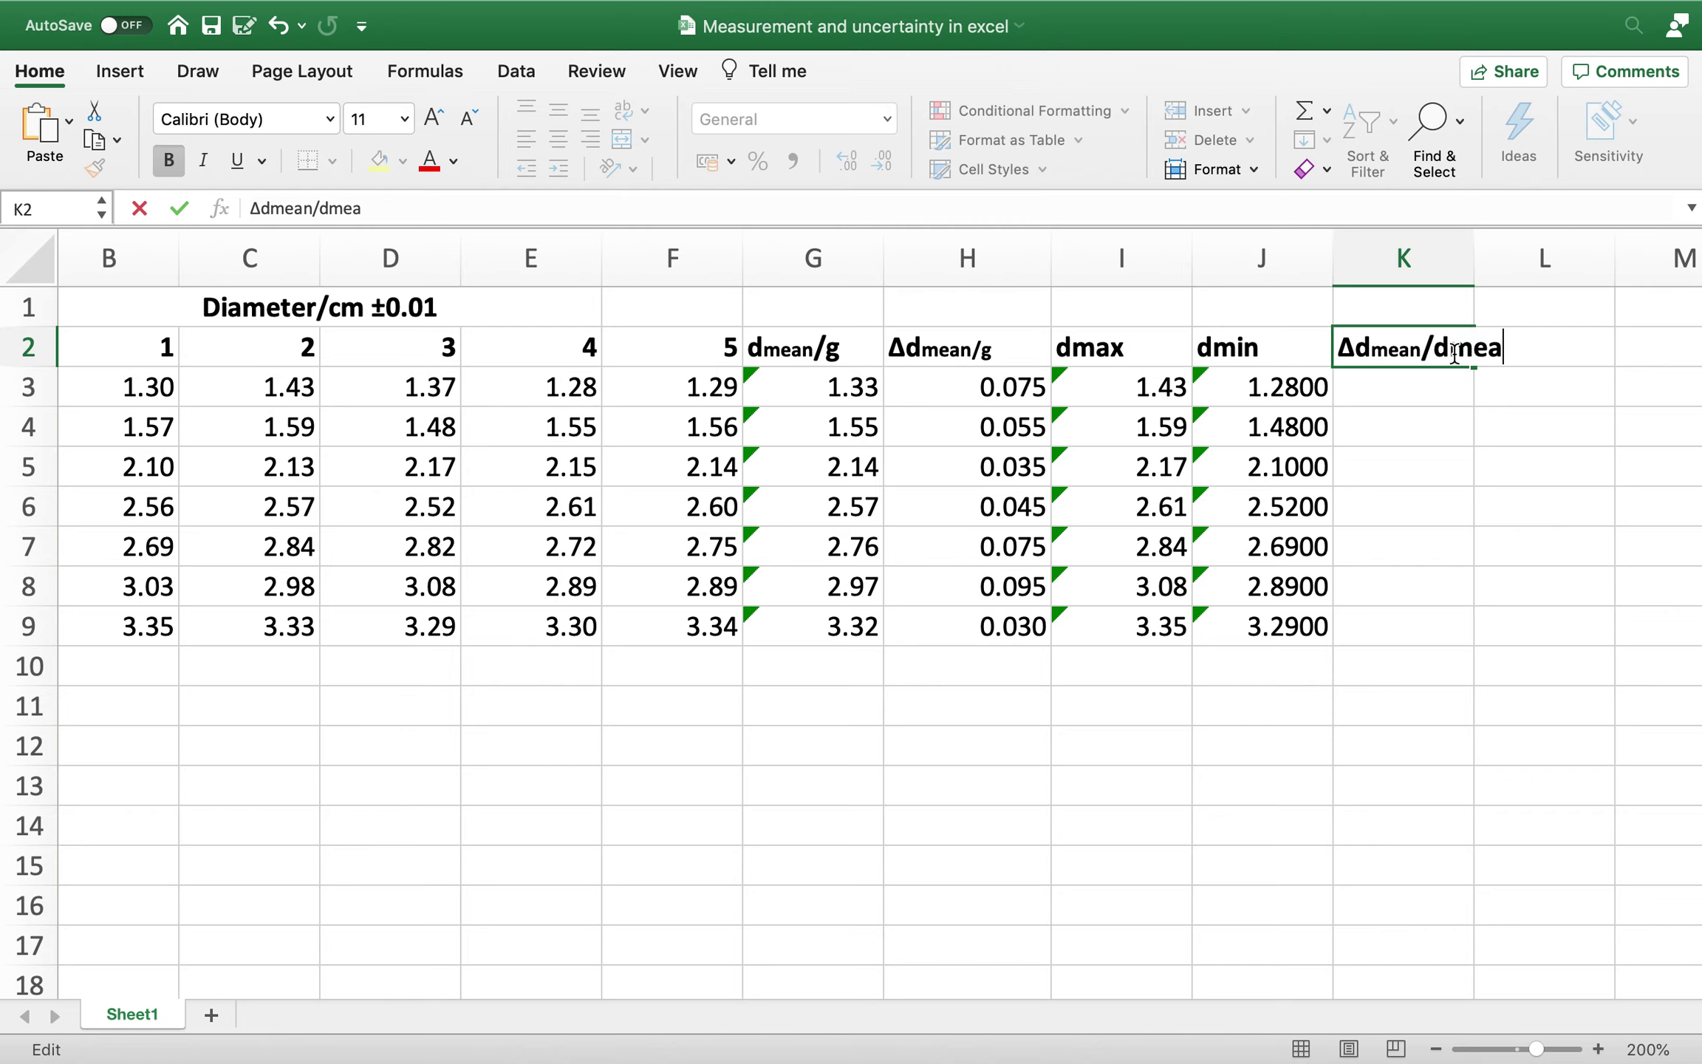
left_click_drag(1453, 353, 1526, 355)
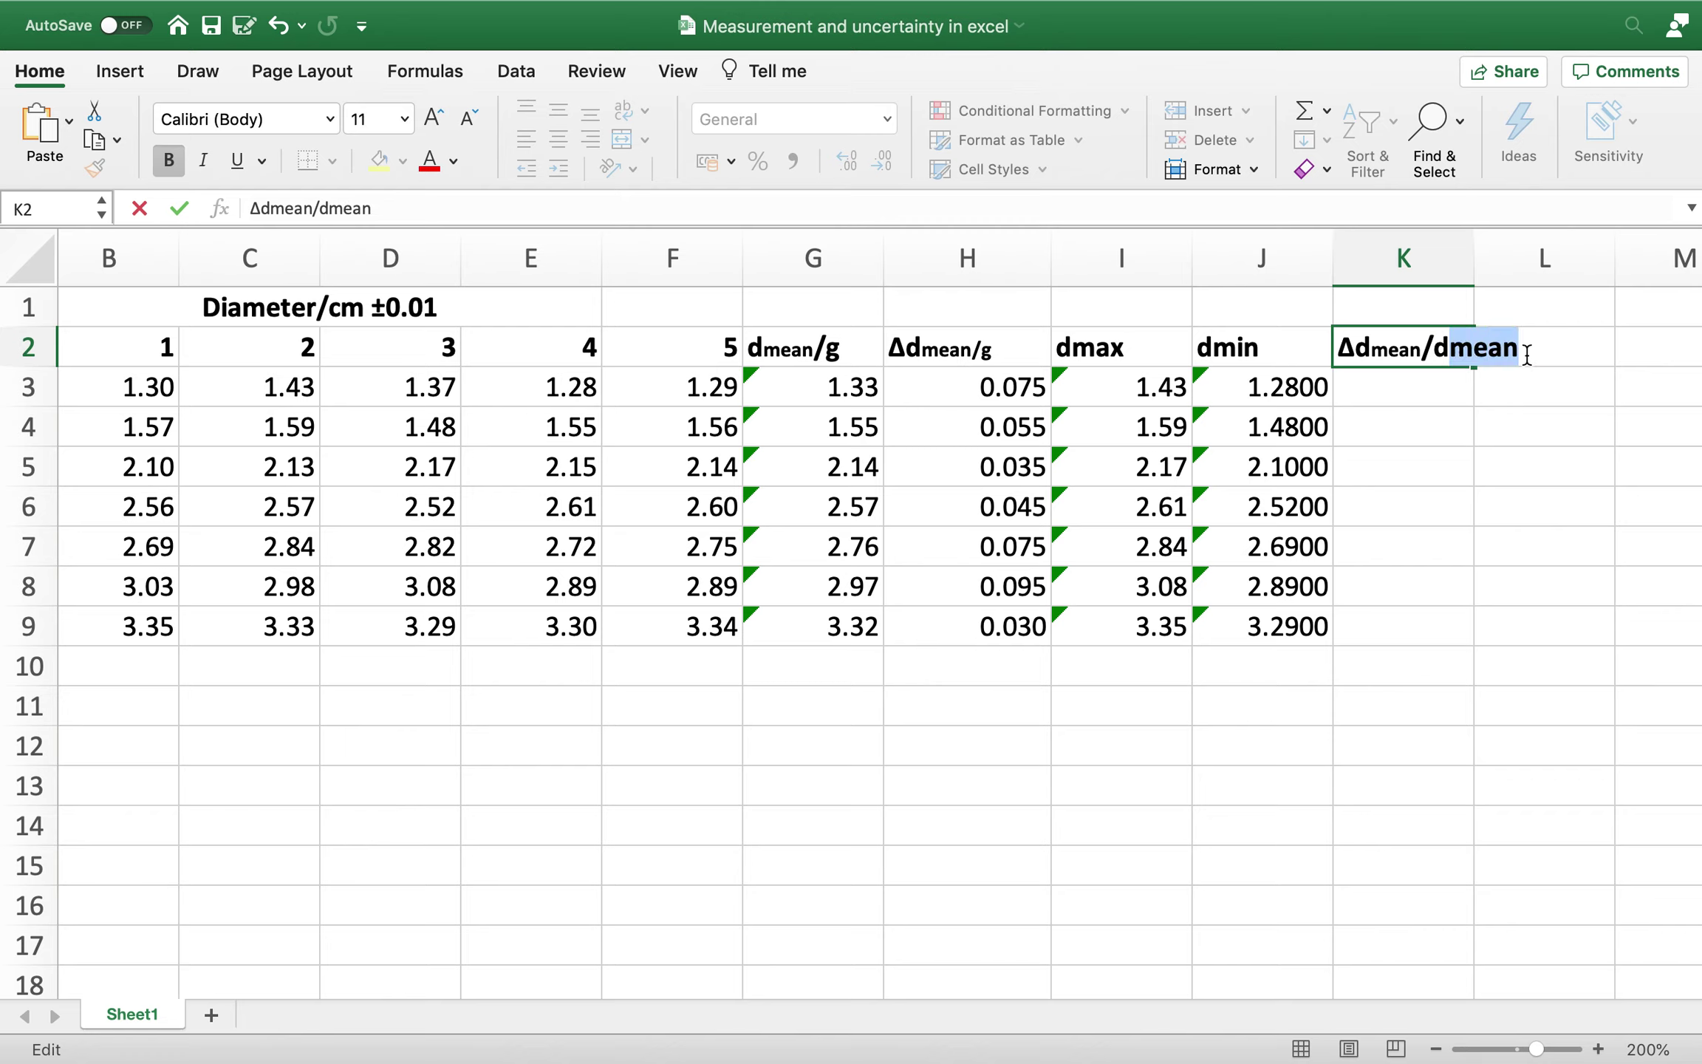
left_click(478, 116)
left_click(478, 116)
left_click(477, 116)
left_click(1387, 398)
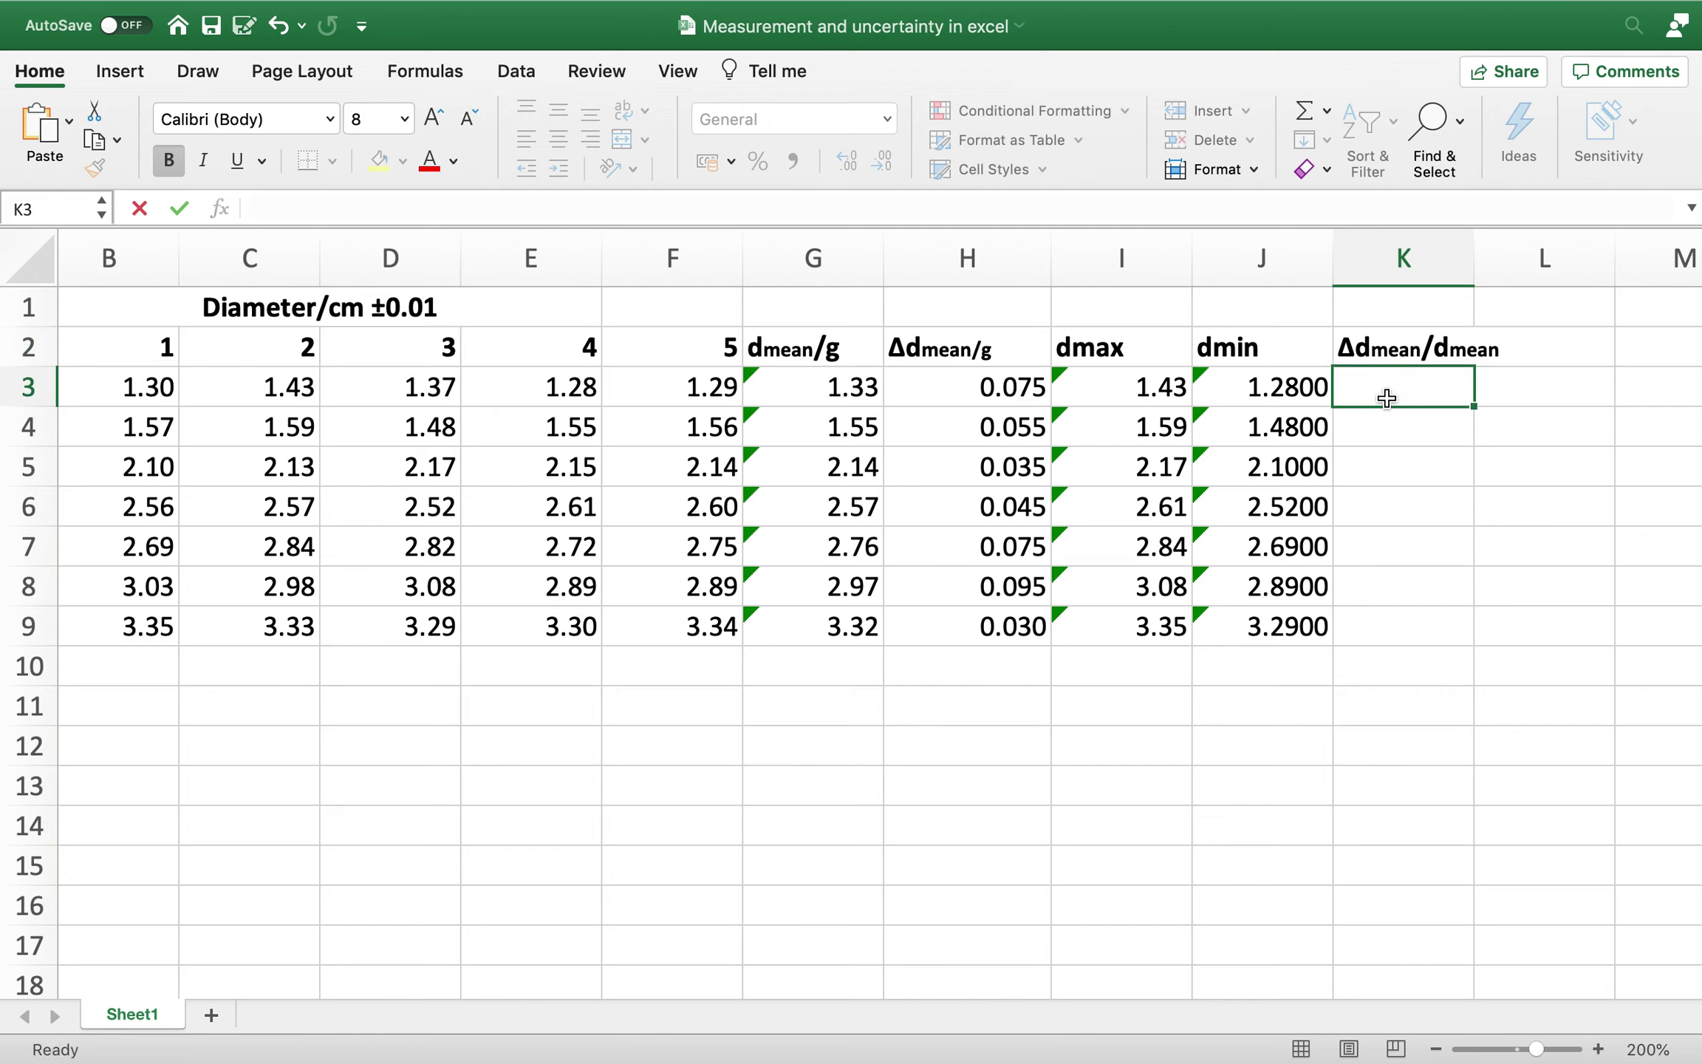
- Calculate the fractional uncertainty in cell K3 with =H3/G3 and display it with two decimal places
left_click(1396, 359)
left_click(1396, 389)
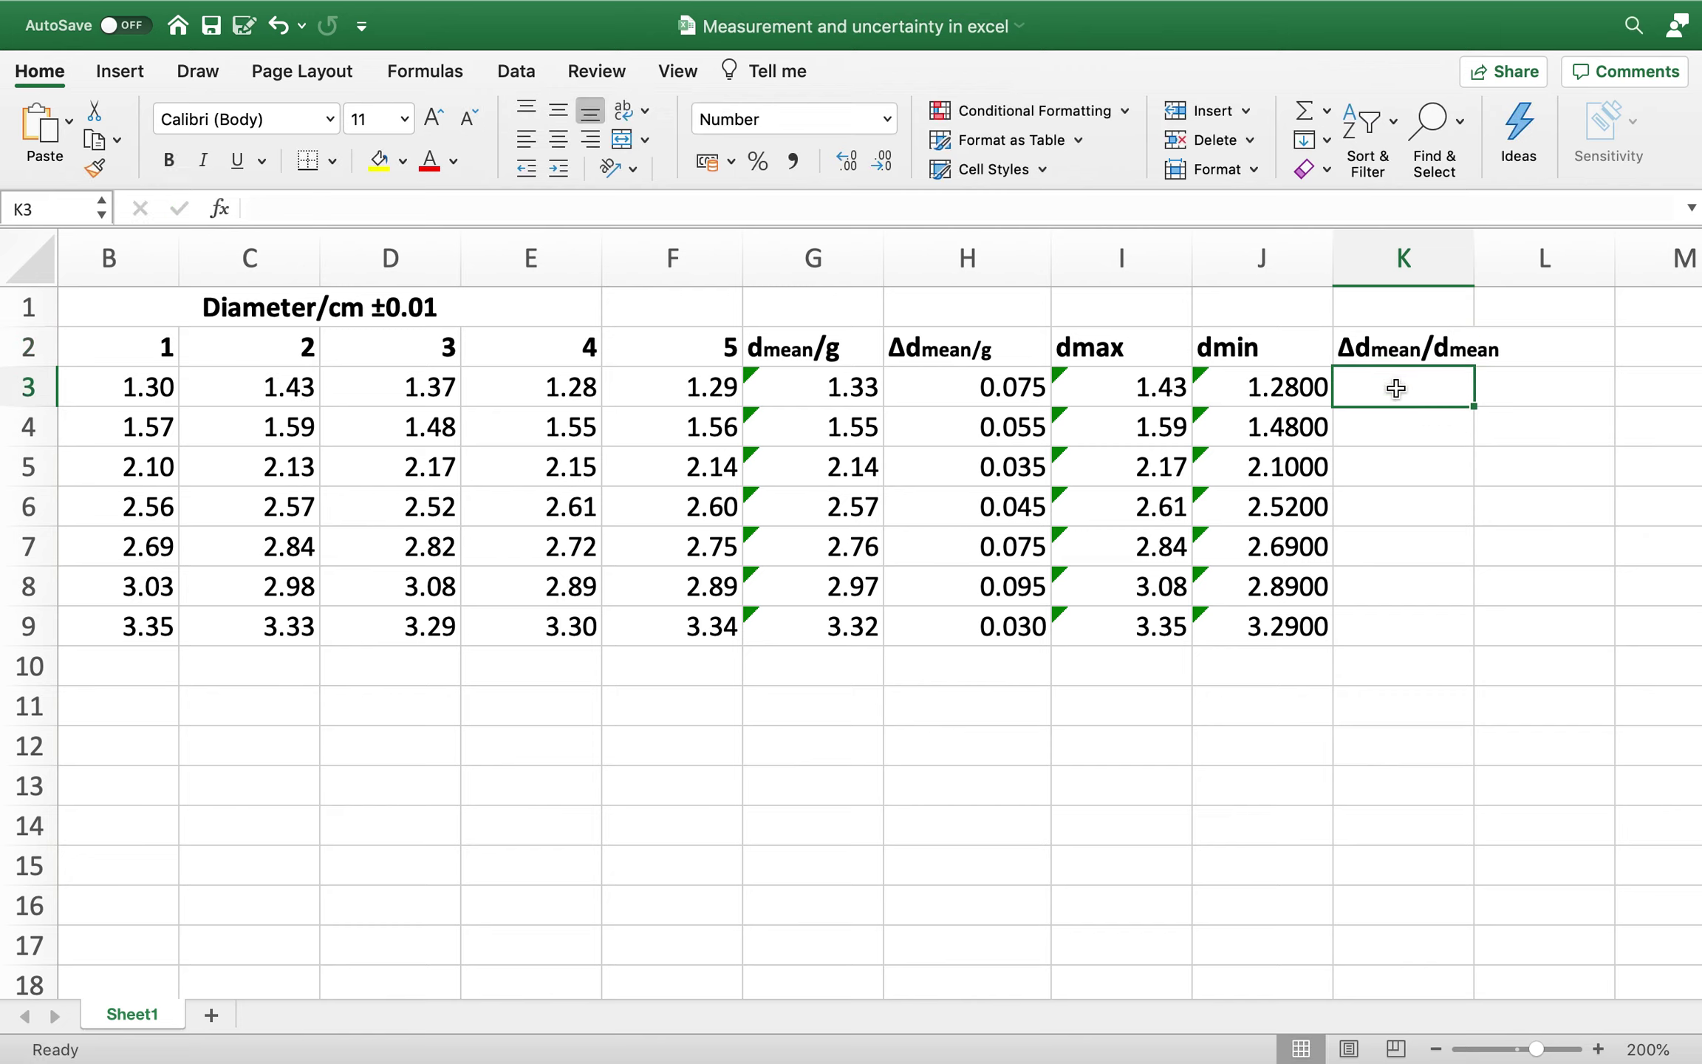
type("=")
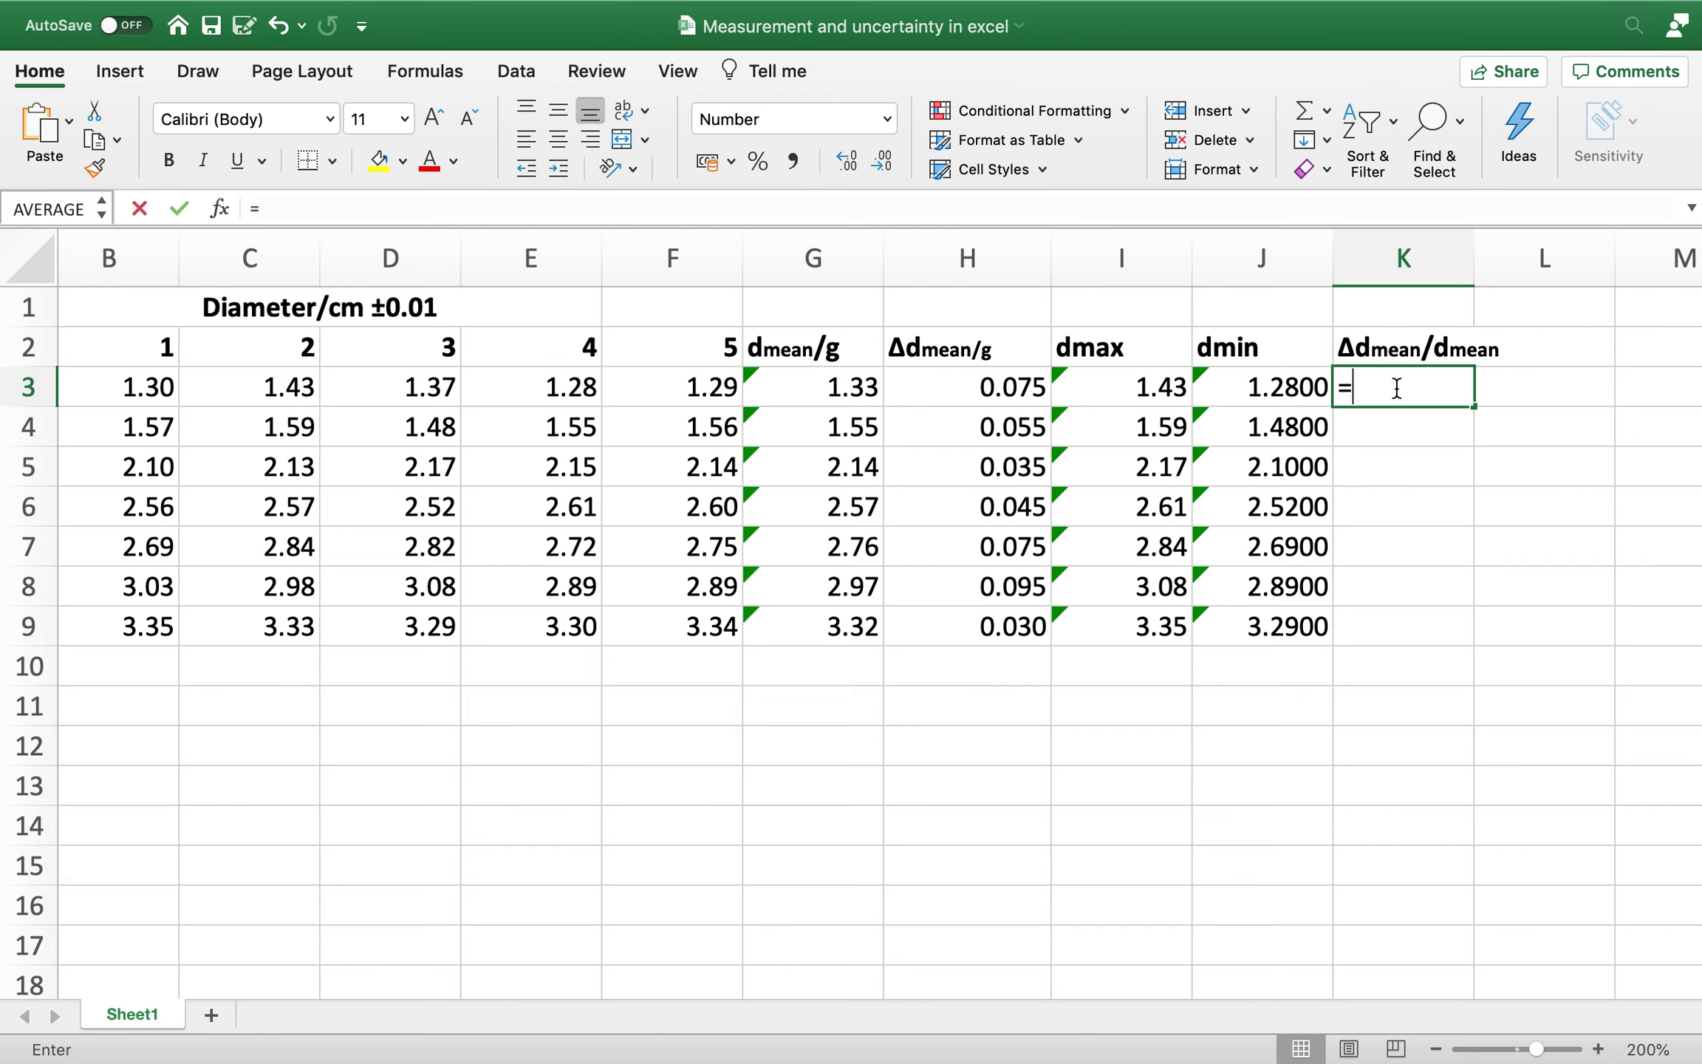
left_click(941, 398)
type("/")
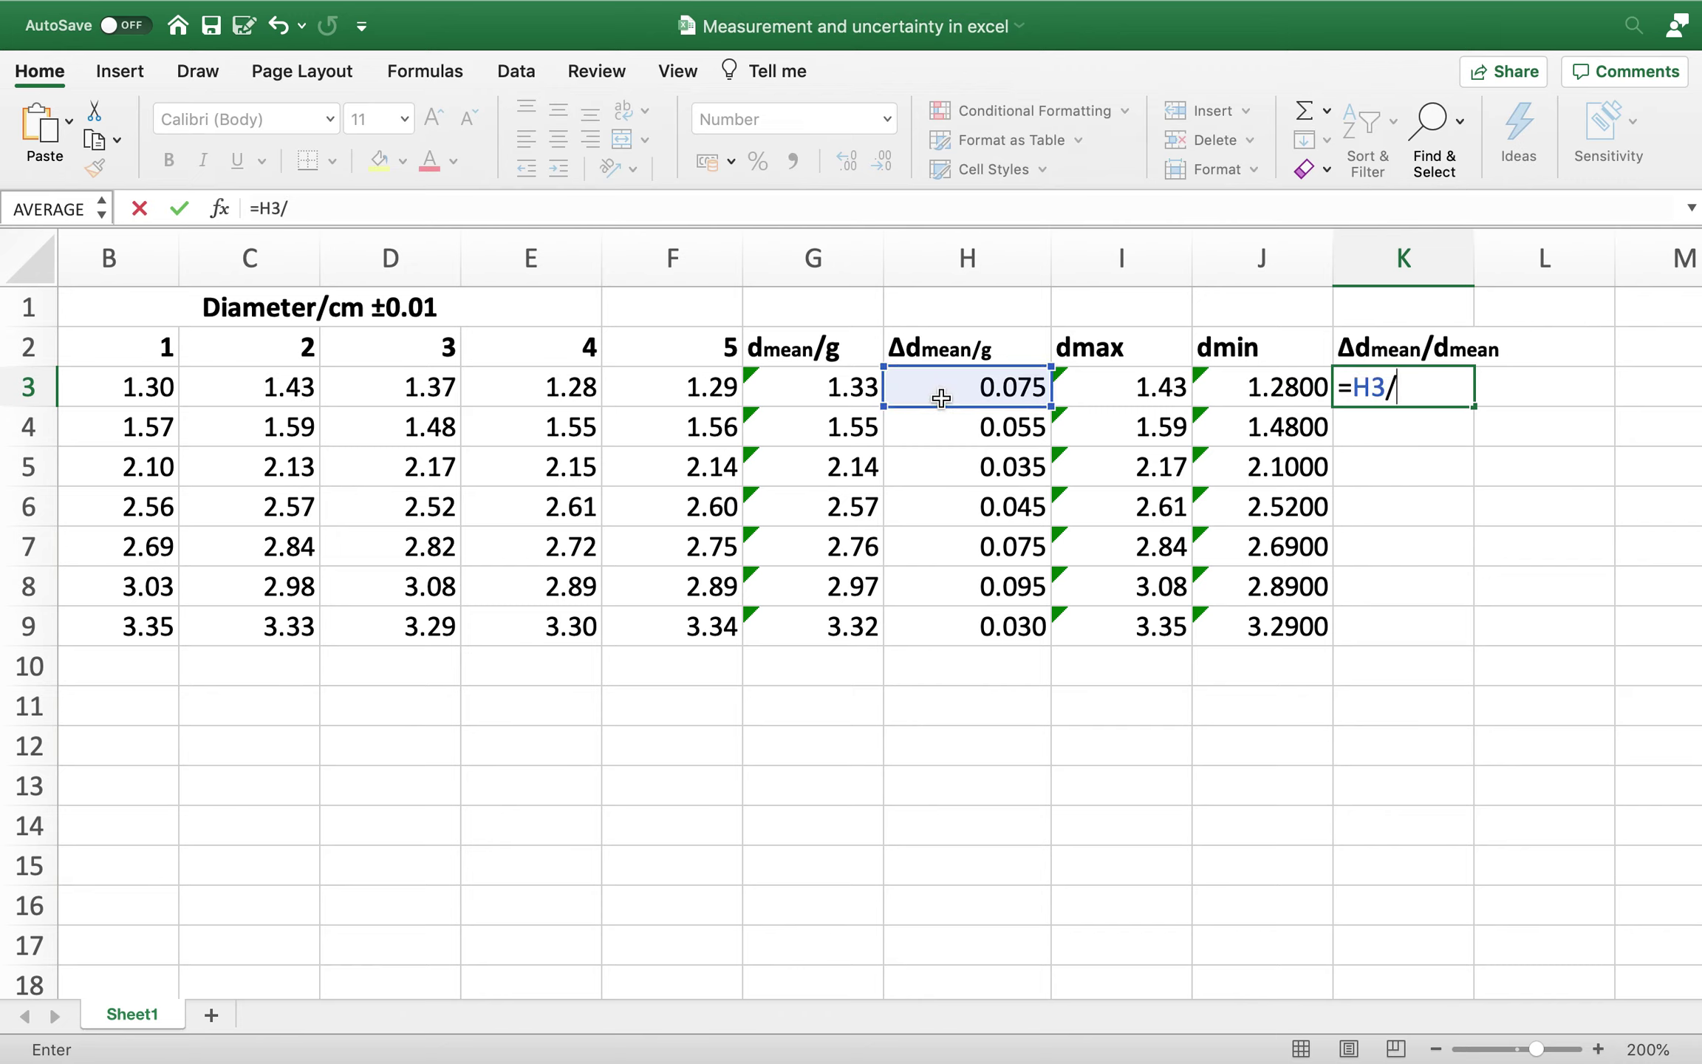
left_click(853, 389)
key("Return")
left_click(1456, 401)
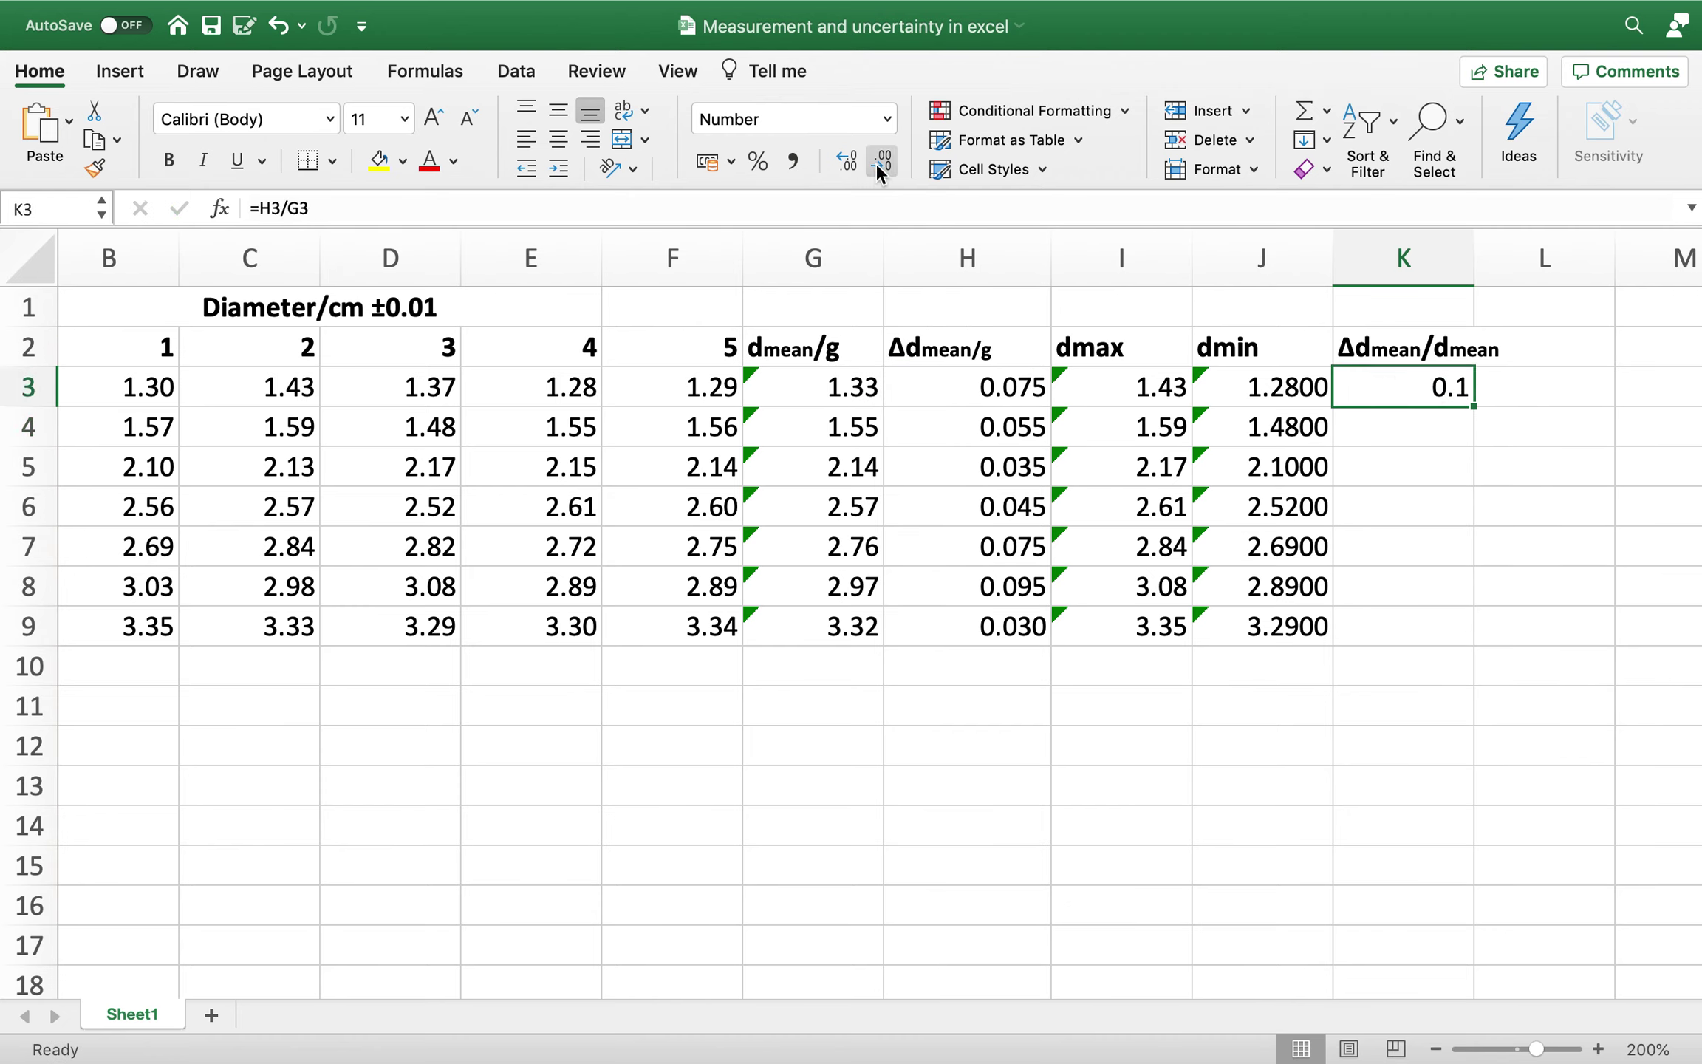
left_click(849, 162)
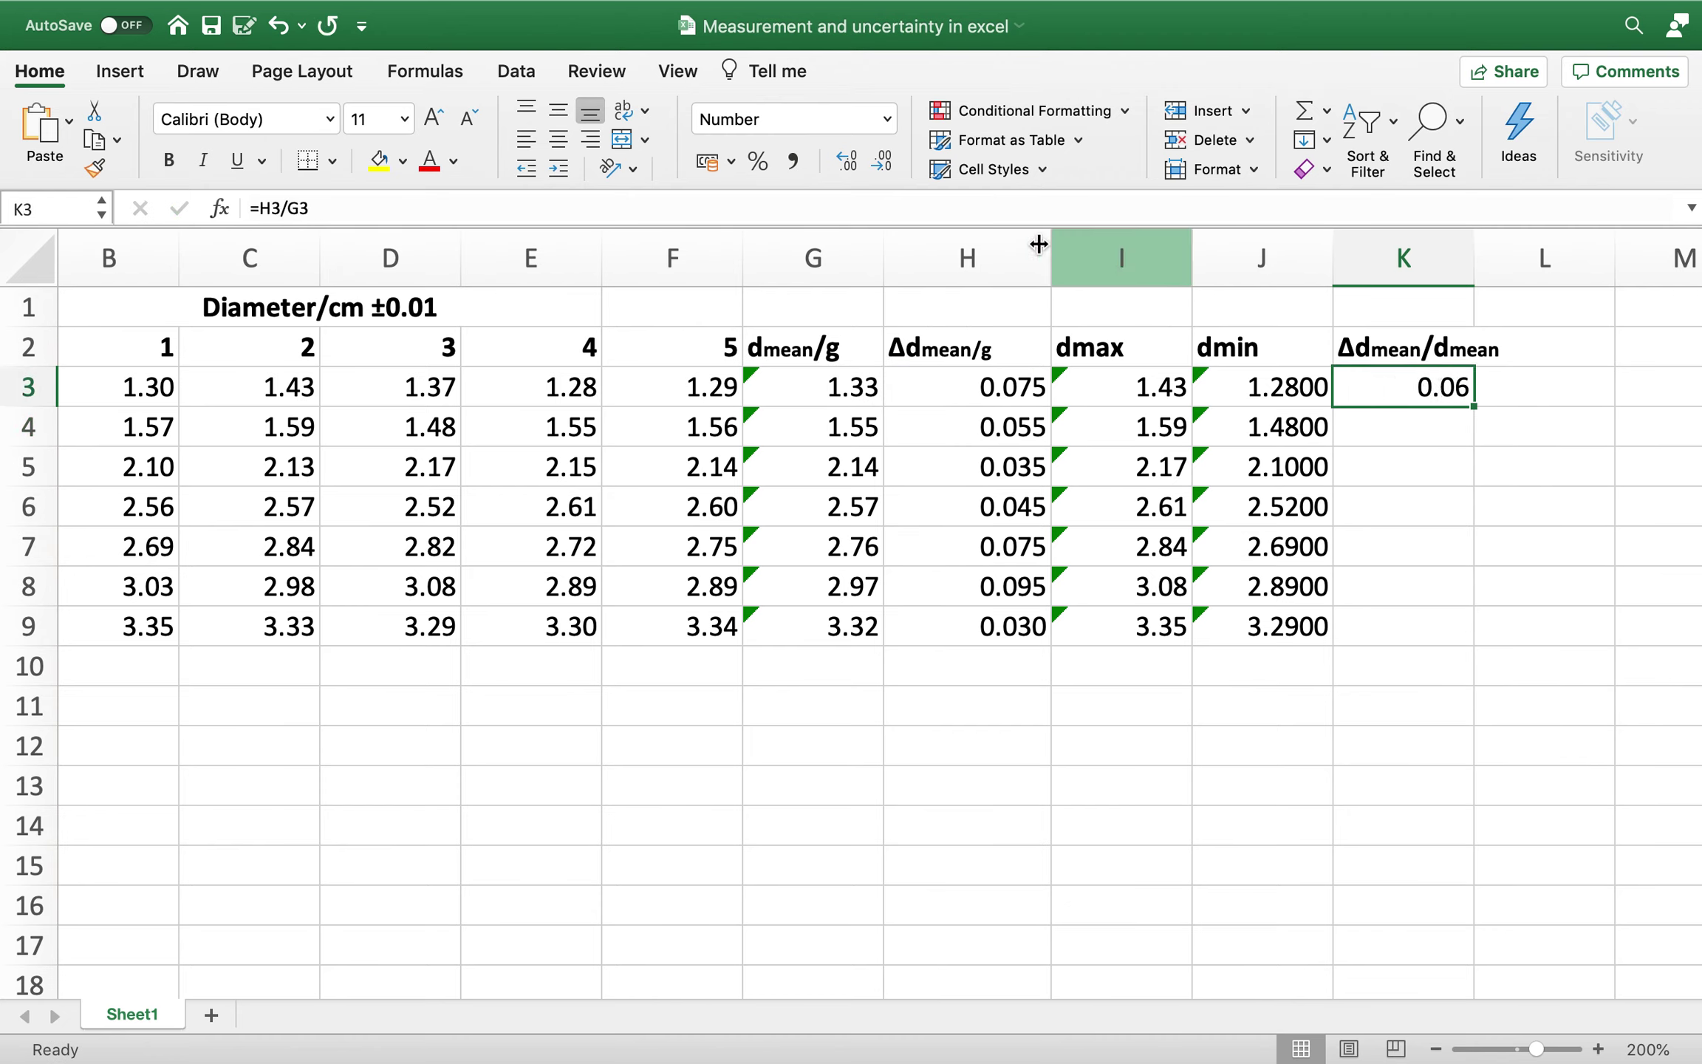
- Display the fractional uncertainty in K3 with three decimal places and fill its formula down to K9
left_click(859, 169)
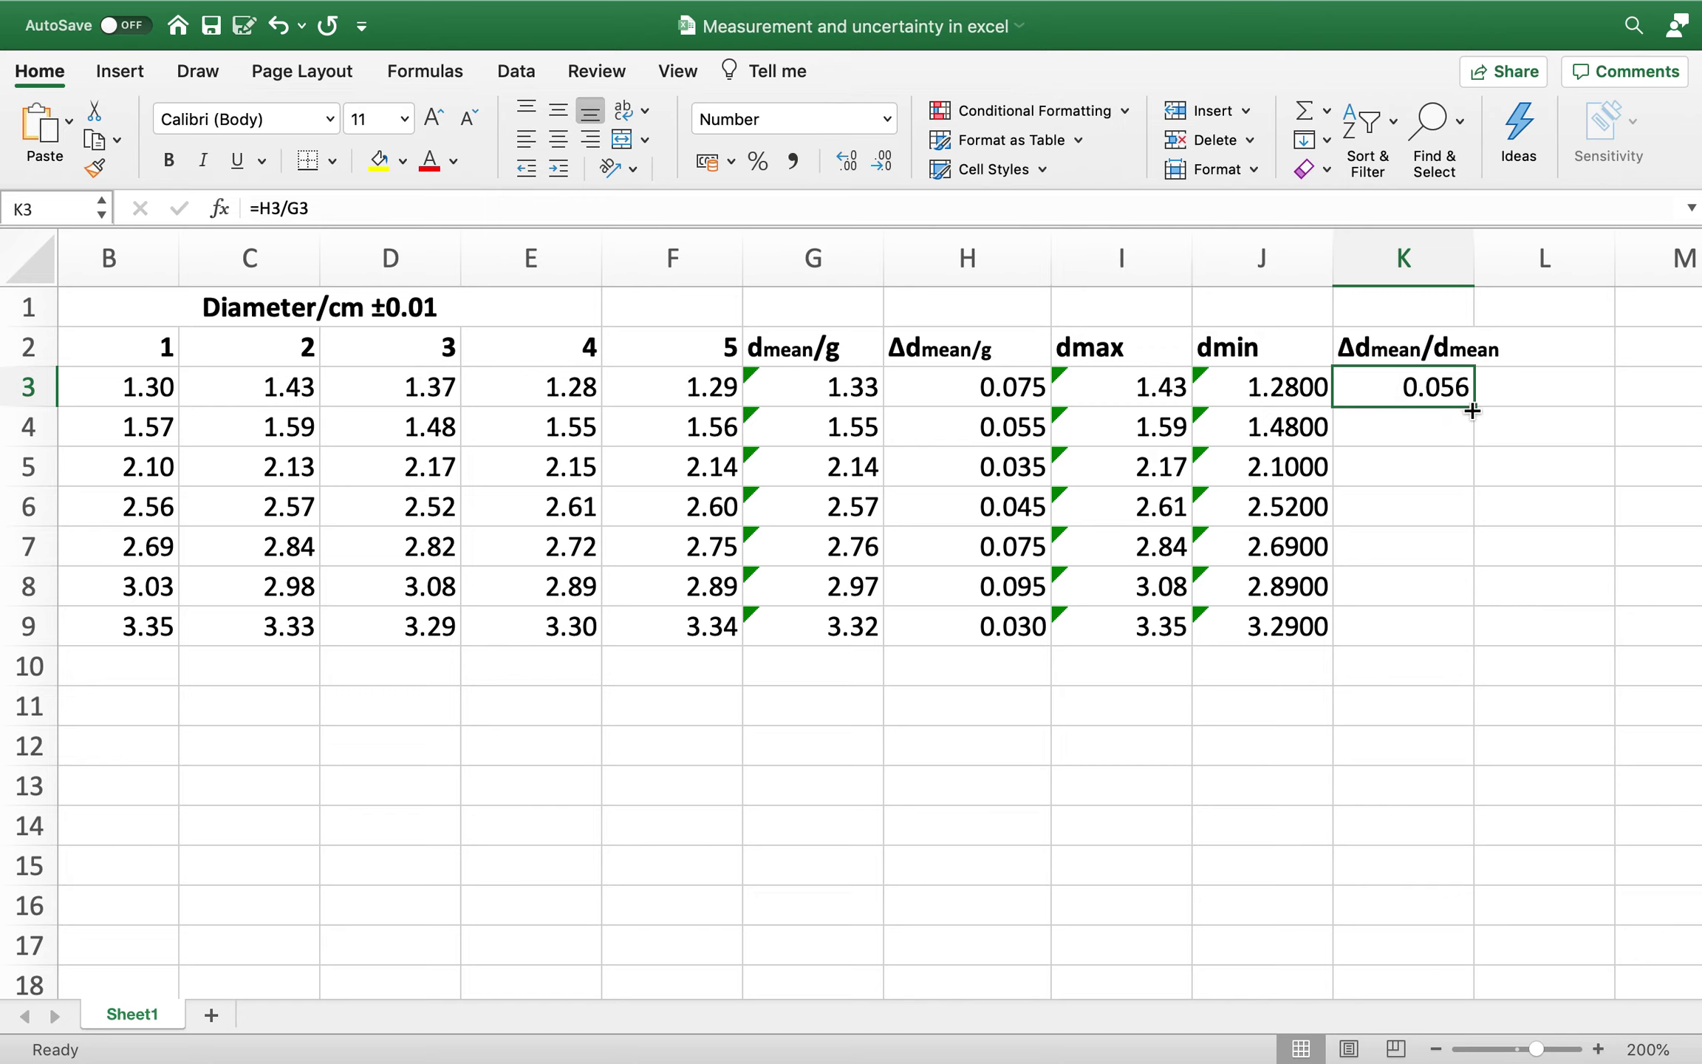
left_click_drag(1473, 407, 1460, 639)
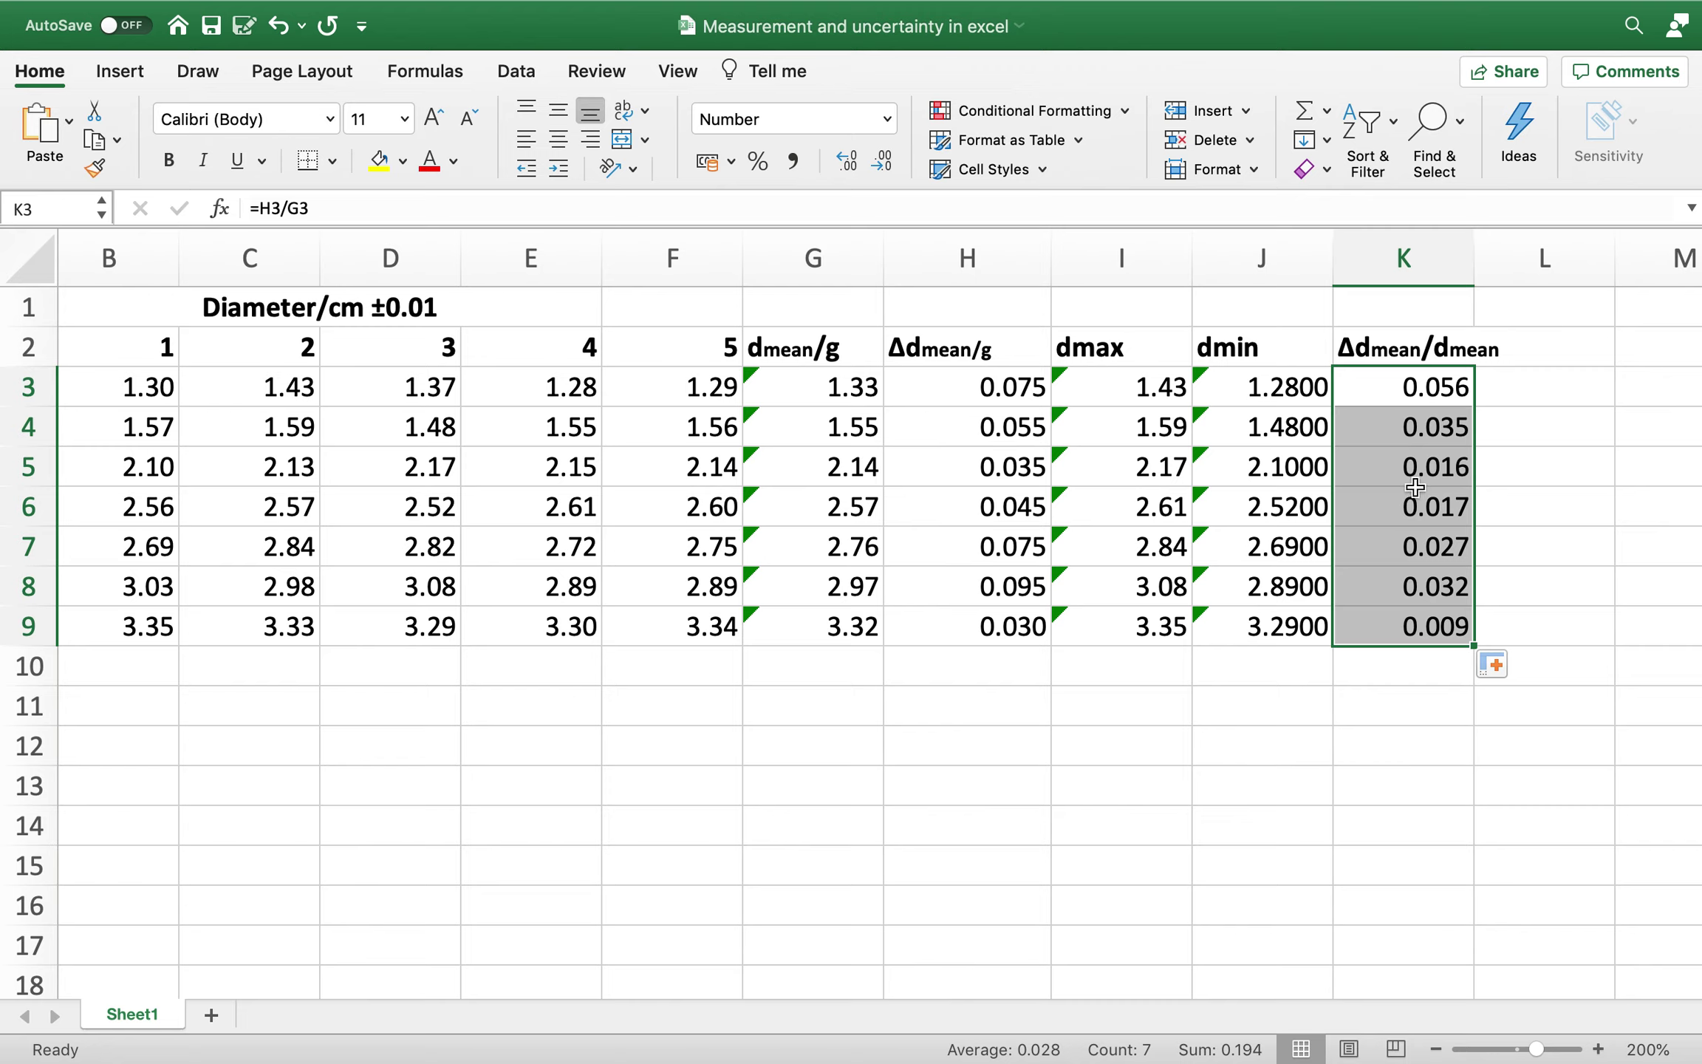
- Display the Δdmean values in H3:H4 and H7:H9 with two decimal places
left_click_drag(1009, 394, 1009, 425)
left_click(877, 164)
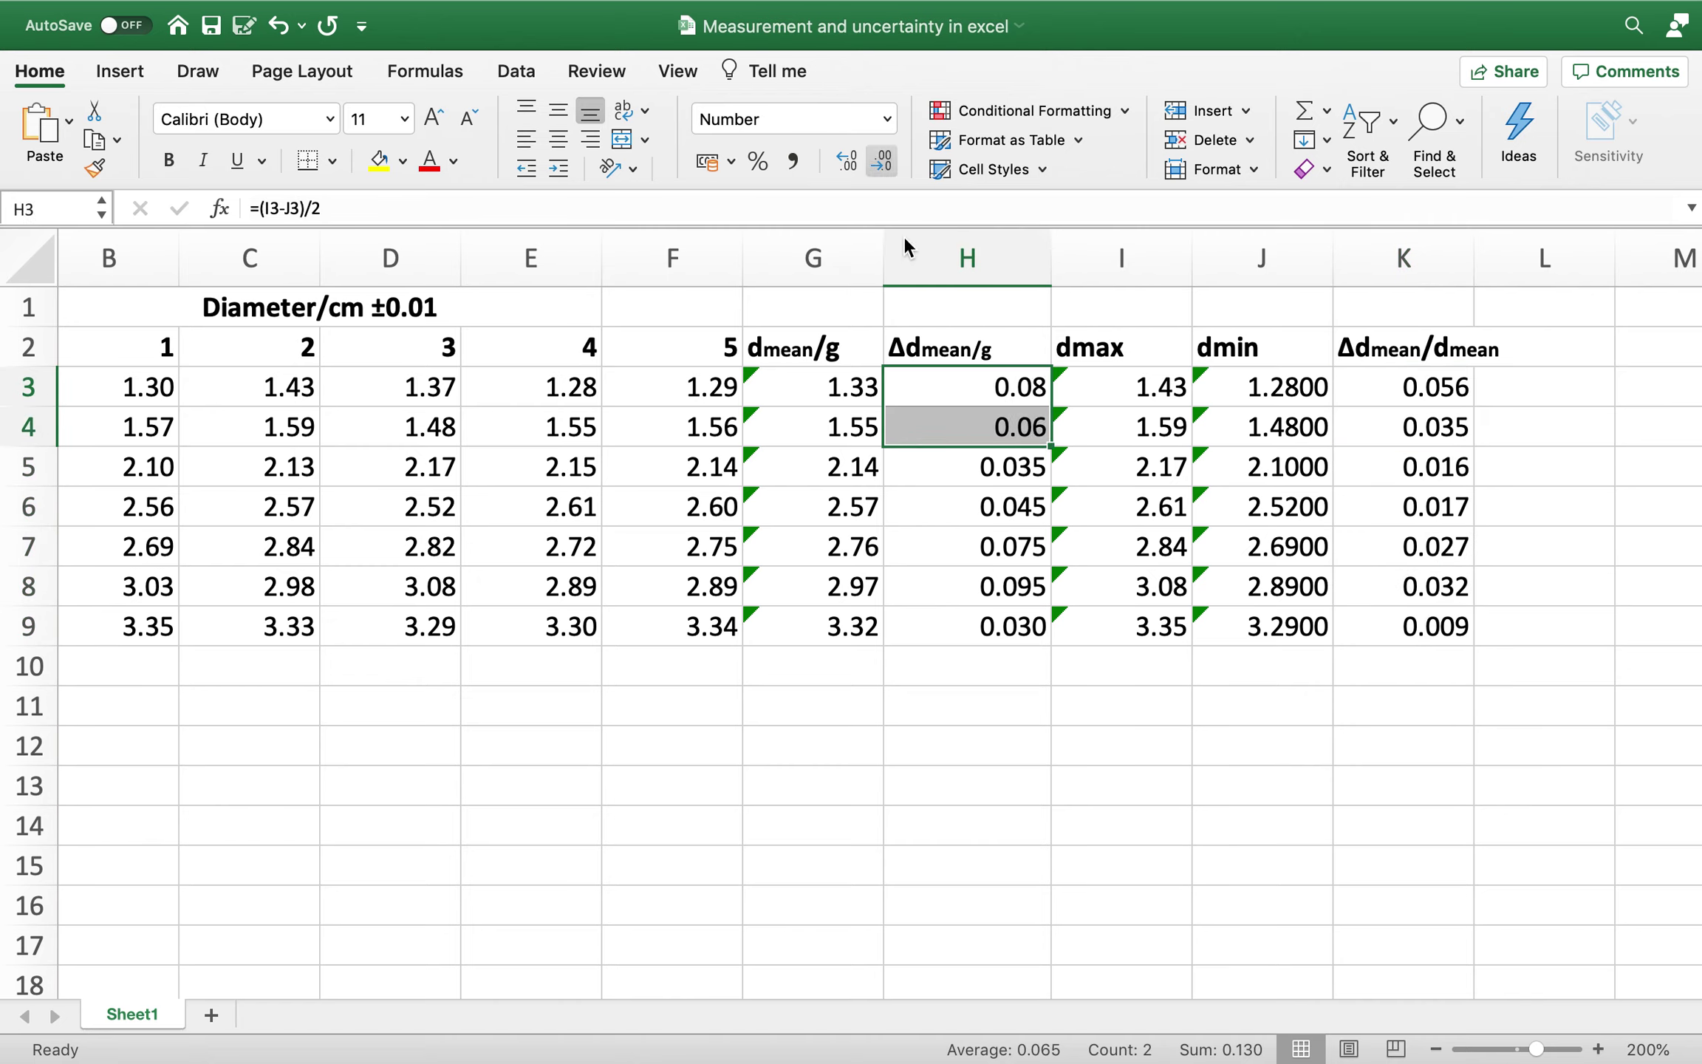
left_click_drag(1003, 546, 1003, 626)
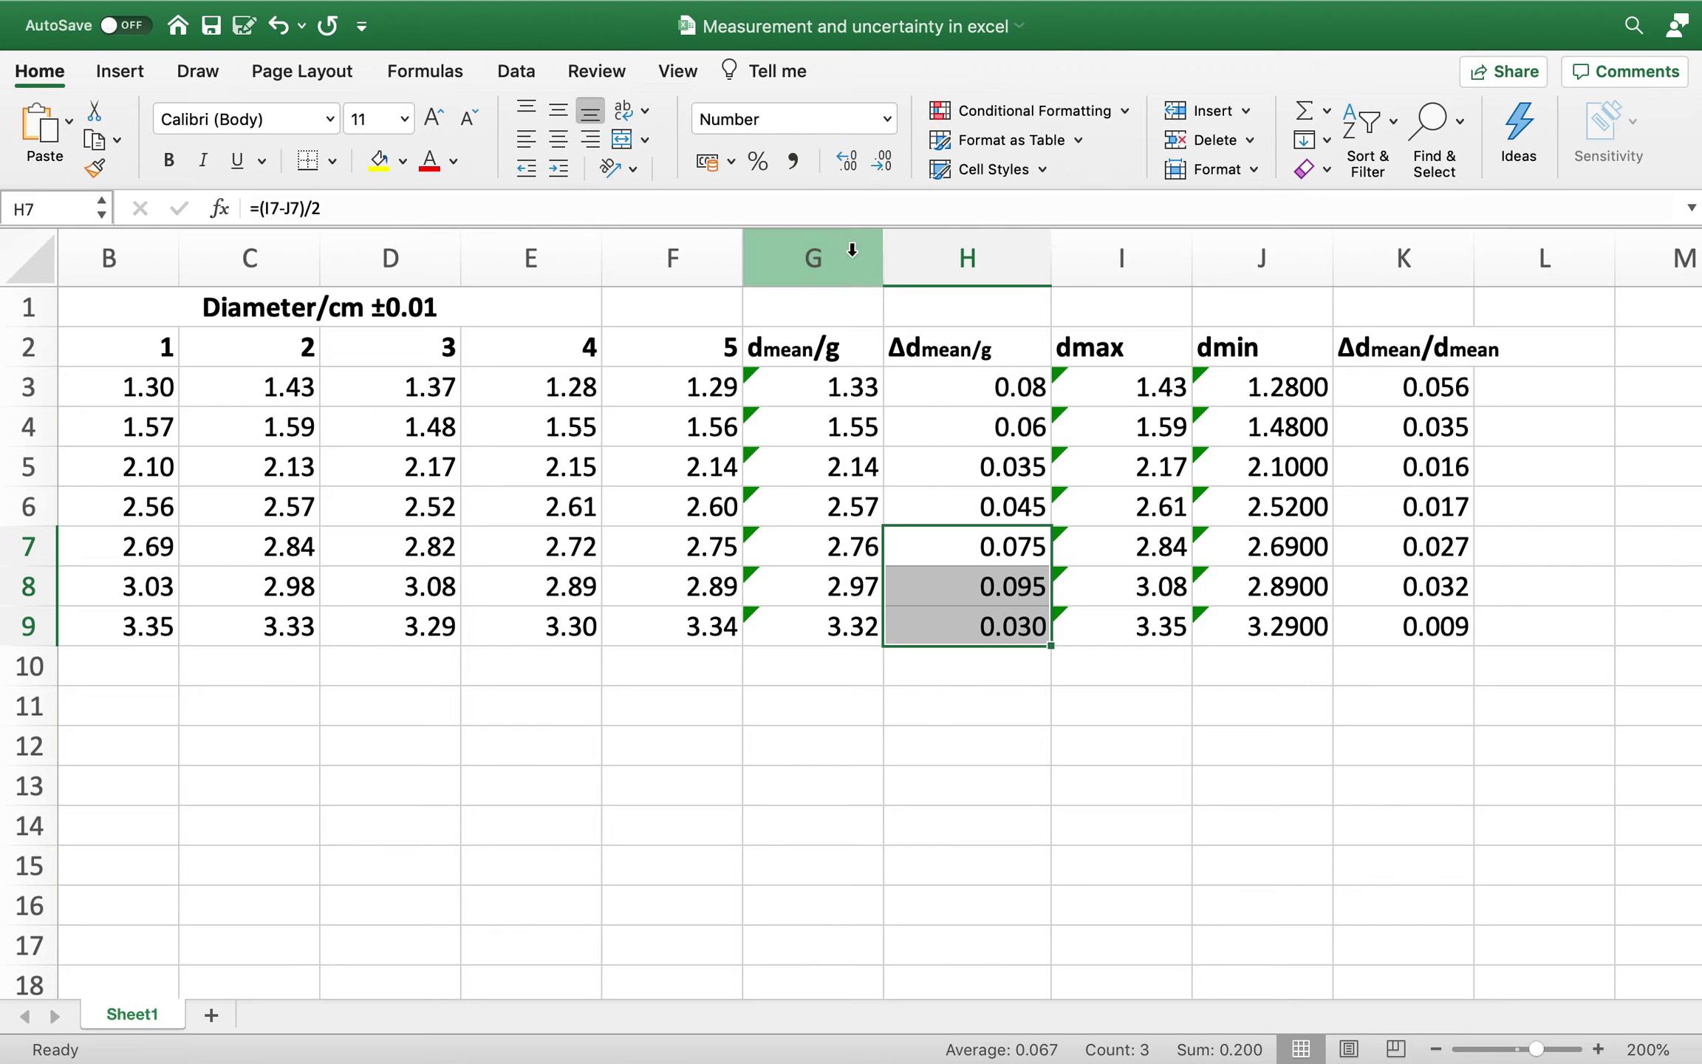
left_click(881, 166)
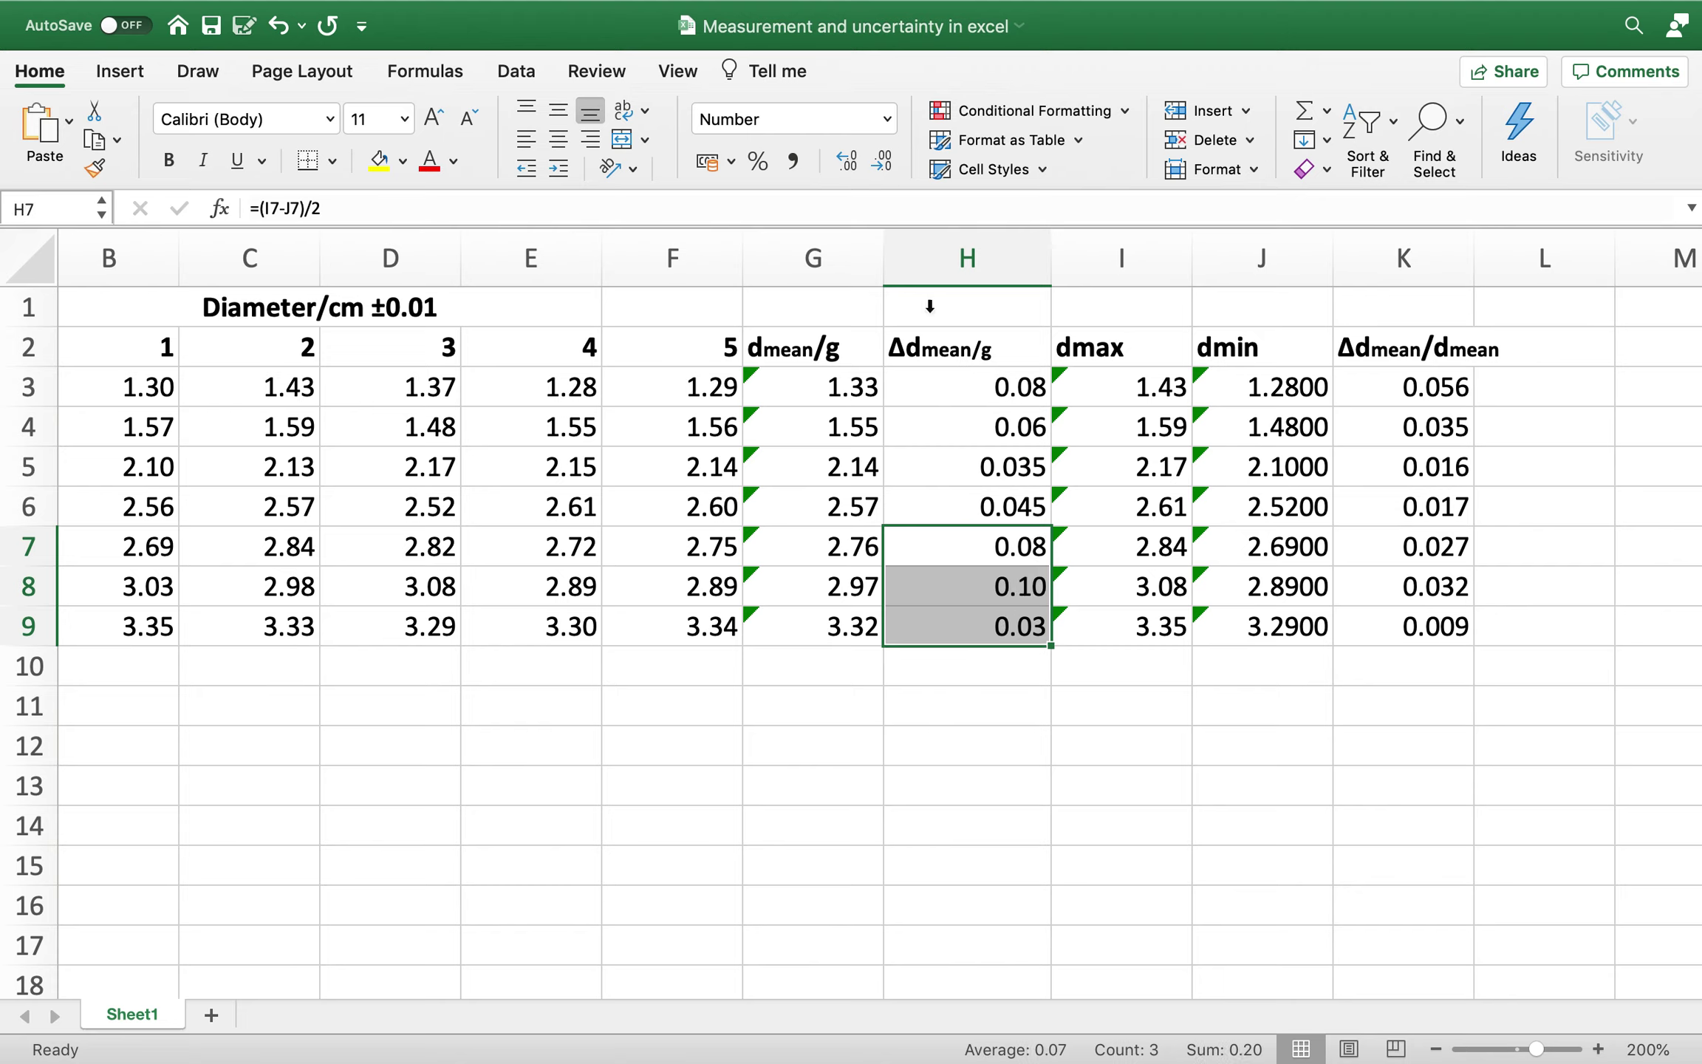
- Compare the Δdmean values and fractional uncertainties in rows 5 and 6
left_click(990, 467)
left_click(998, 501)
left_click(1432, 473)
left_click(1433, 500)
left_click(1434, 469)
left_click(1435, 507)
left_click(1435, 469)
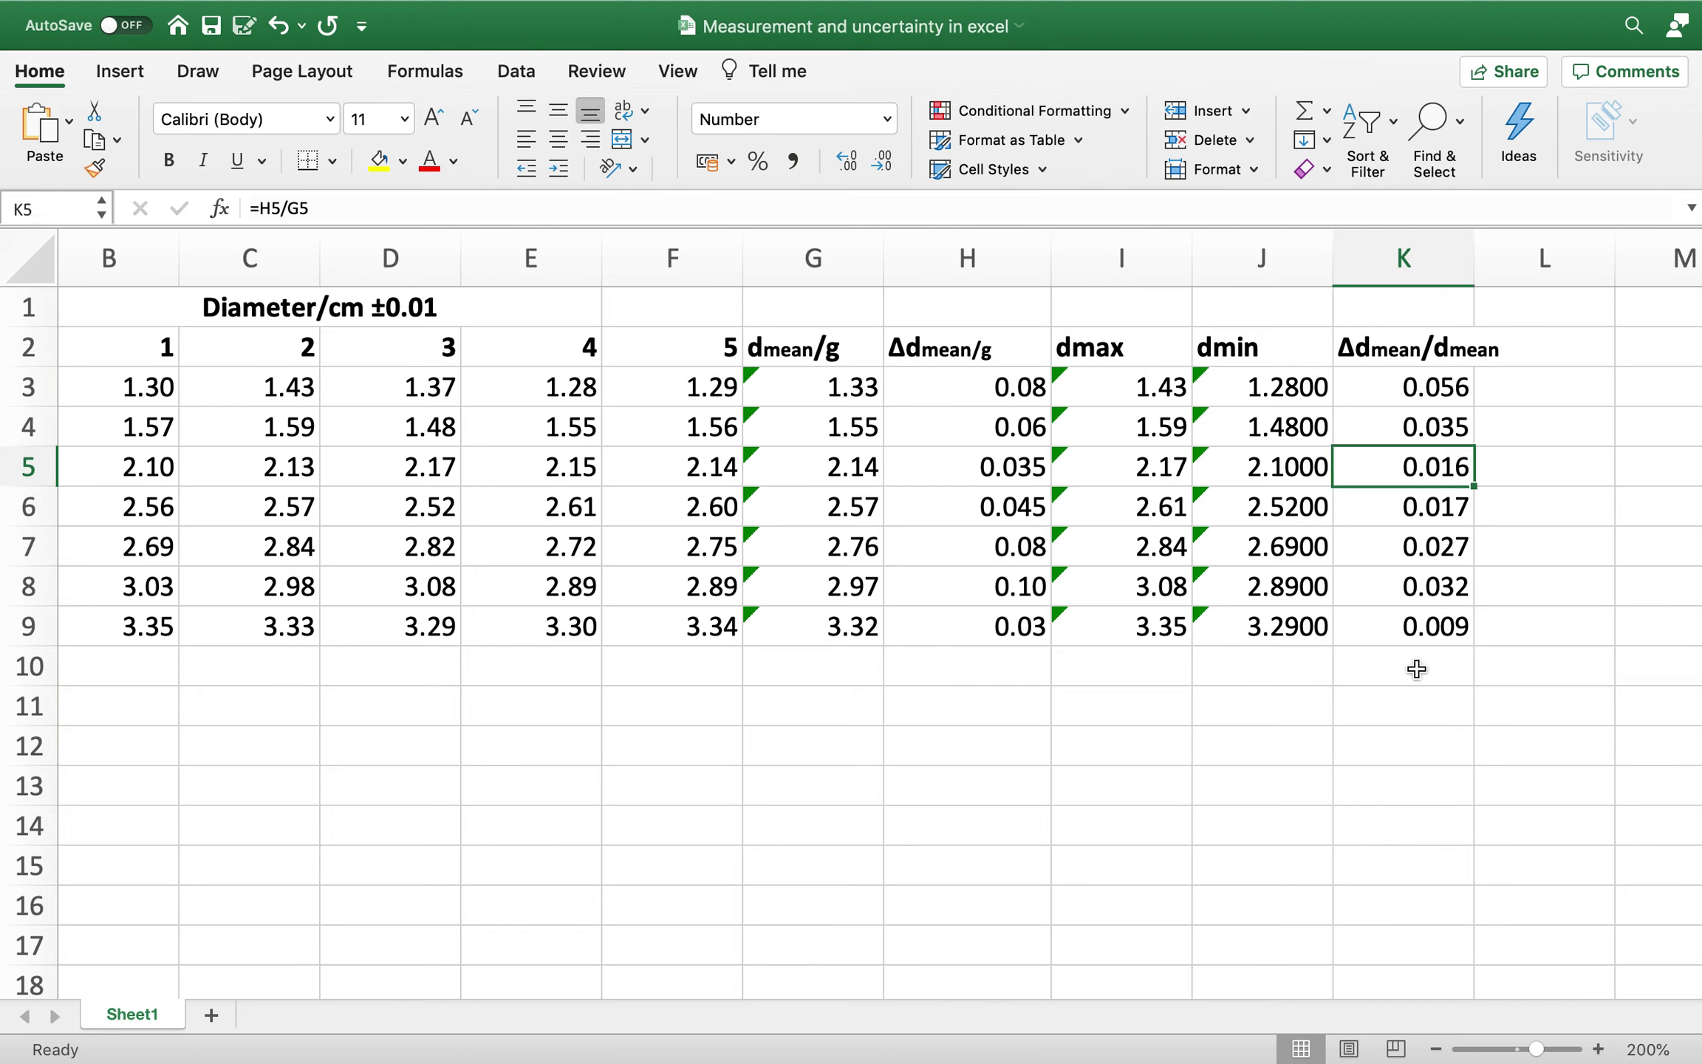
- Insert a scatter chart of the masses in A3:A9 against the mean diameters in G3:G9
scroll(1153, 642, "left", 3)
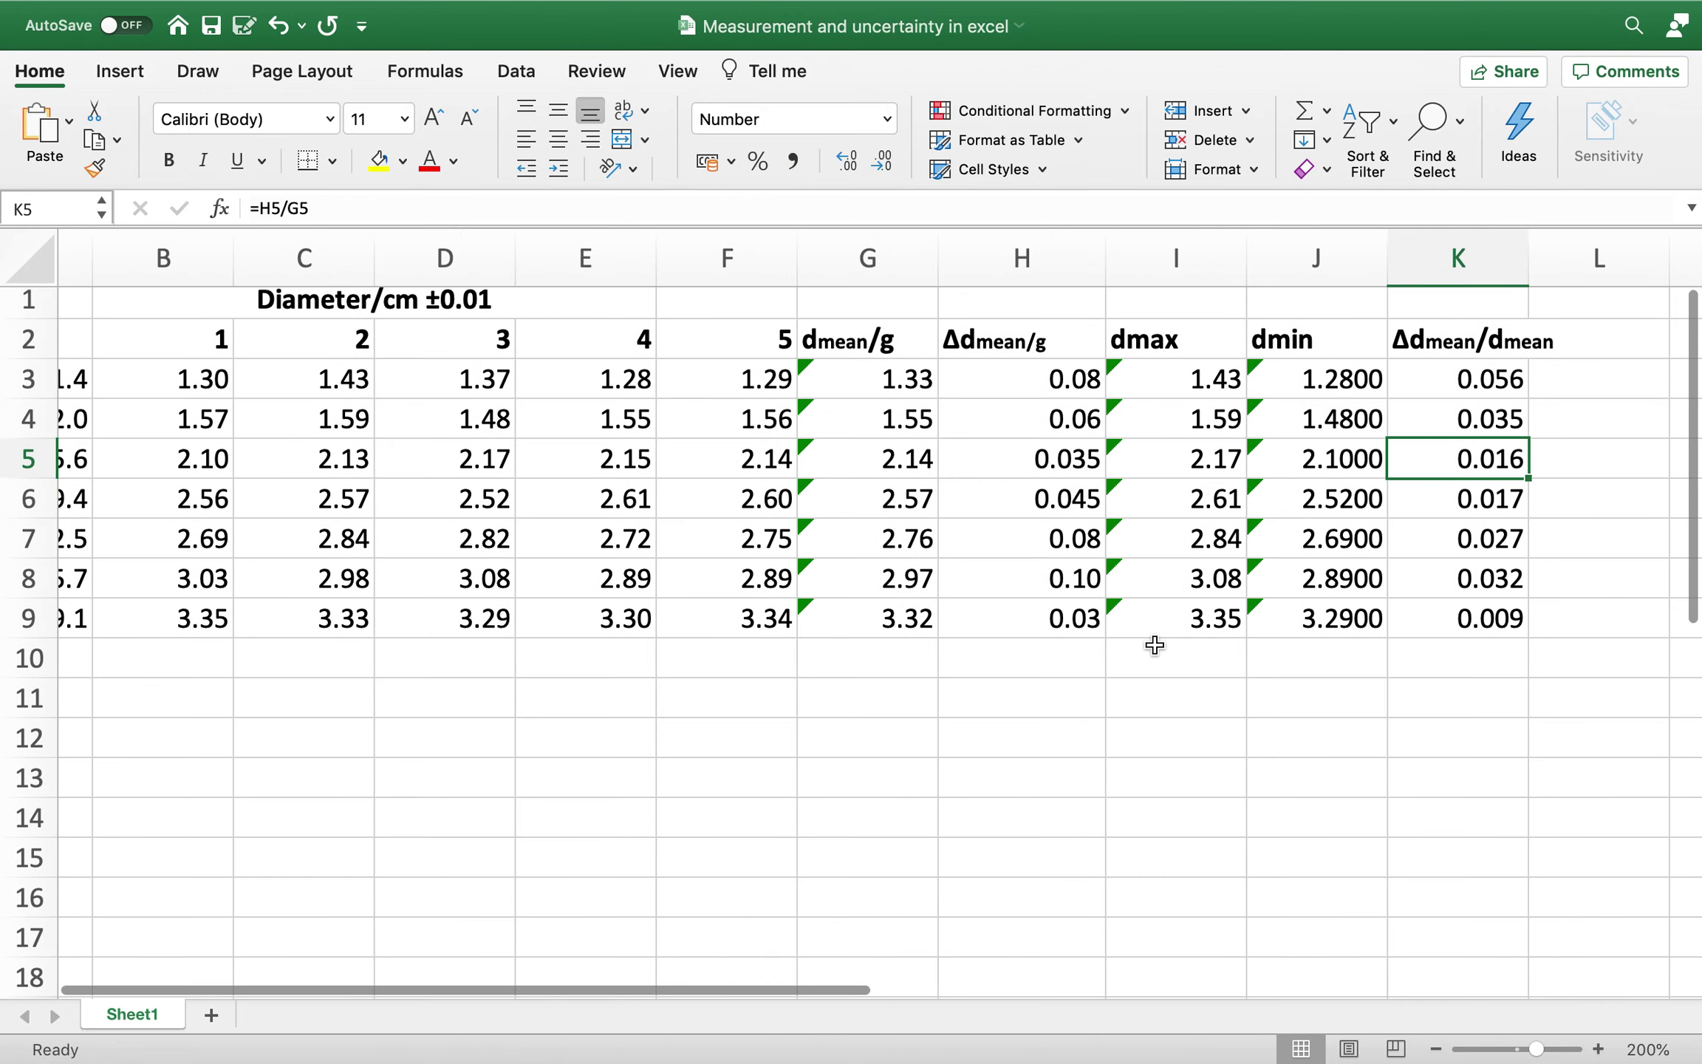
left_click_drag(164, 378, 167, 612)
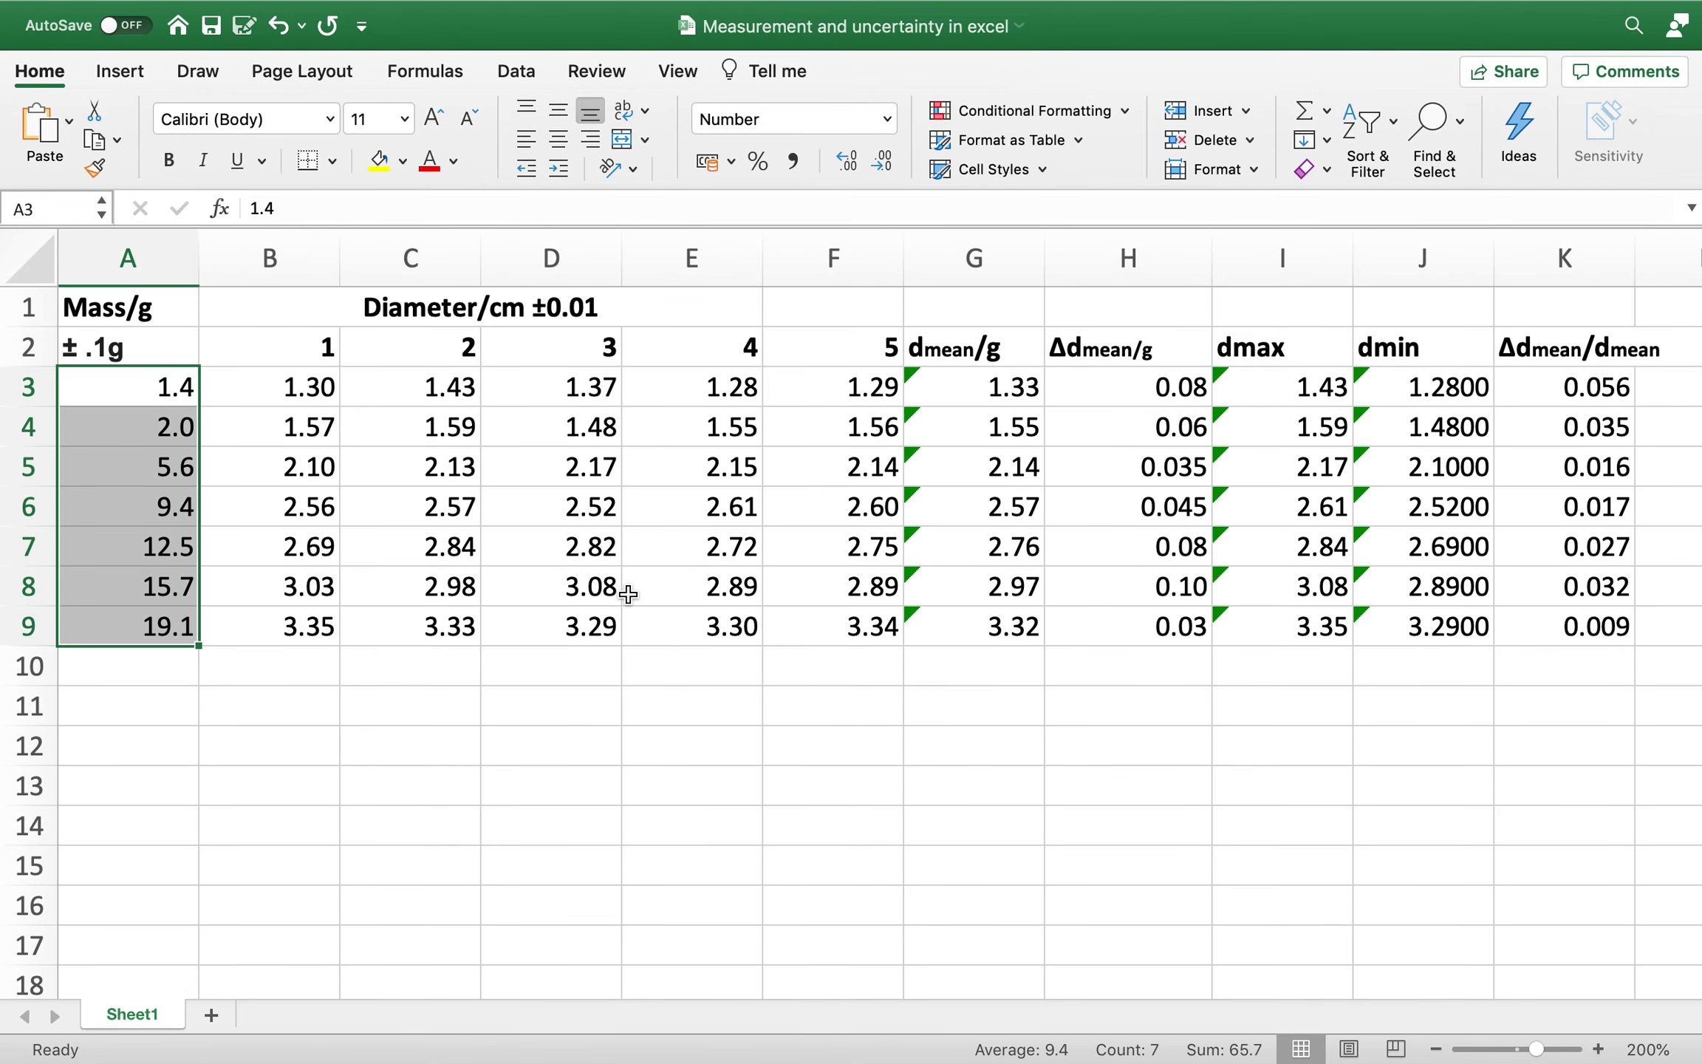
left_click_drag(963, 383, 986, 617, "super")
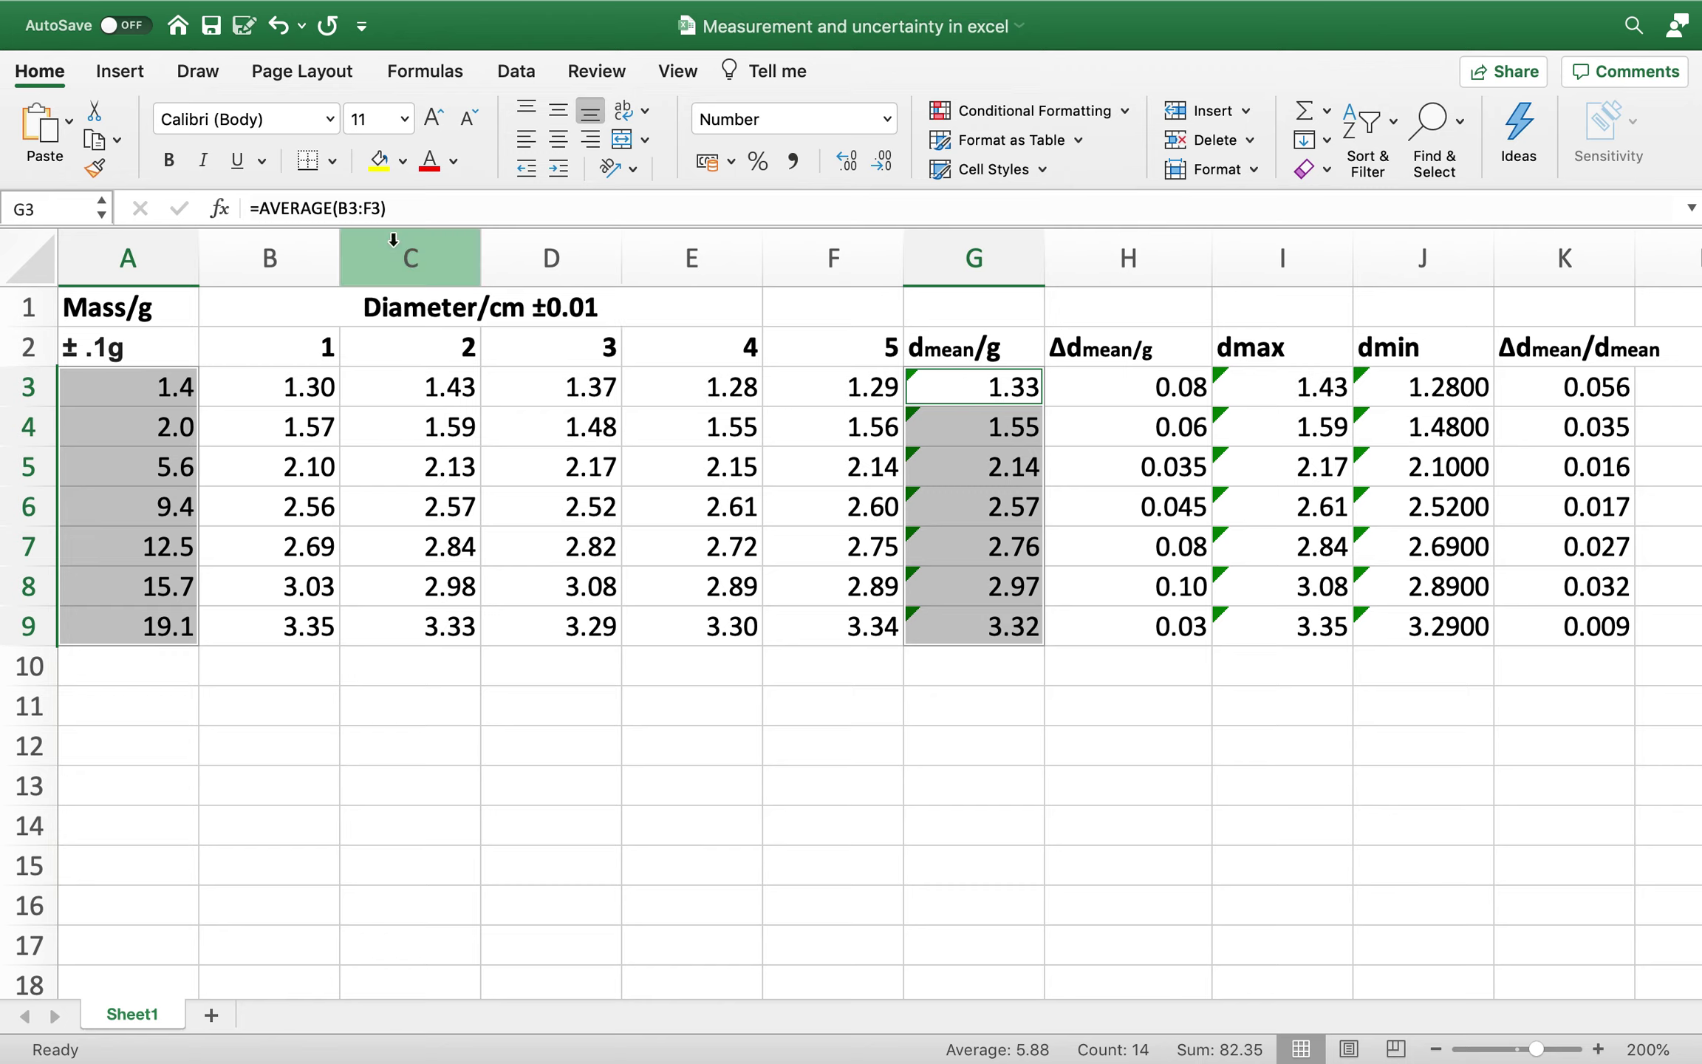
left_click(124, 72)
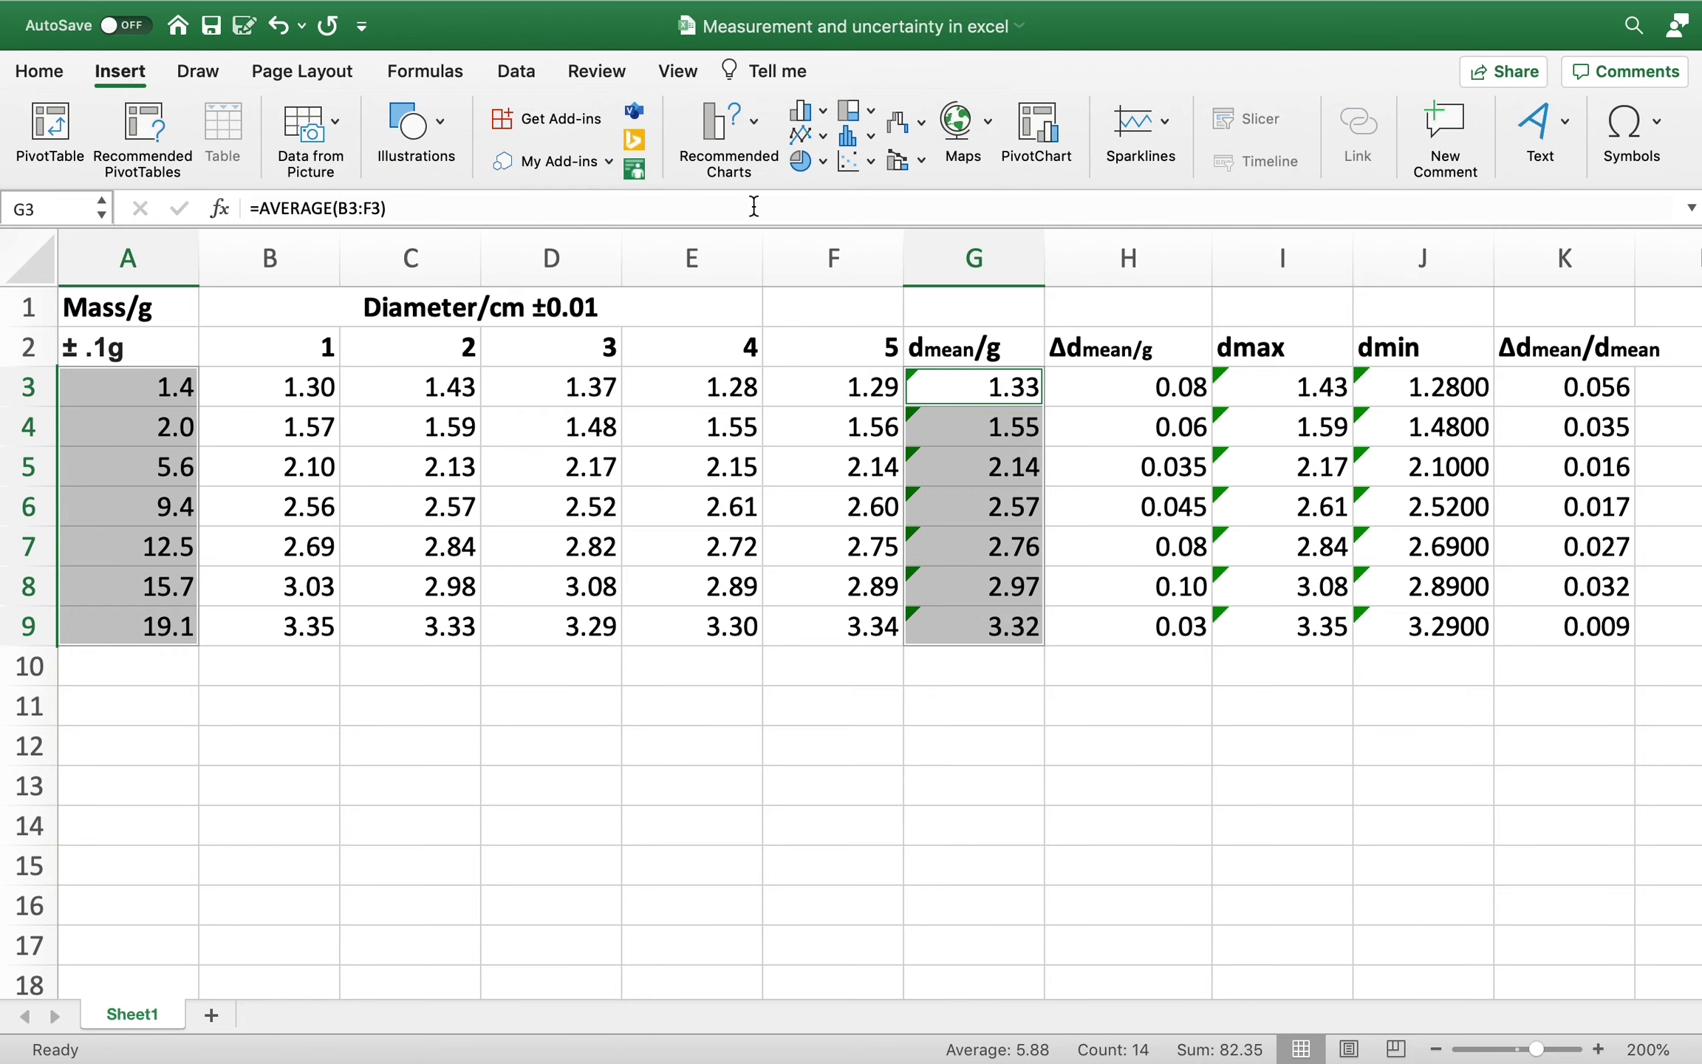
left_click(849, 160)
left_click(887, 258)
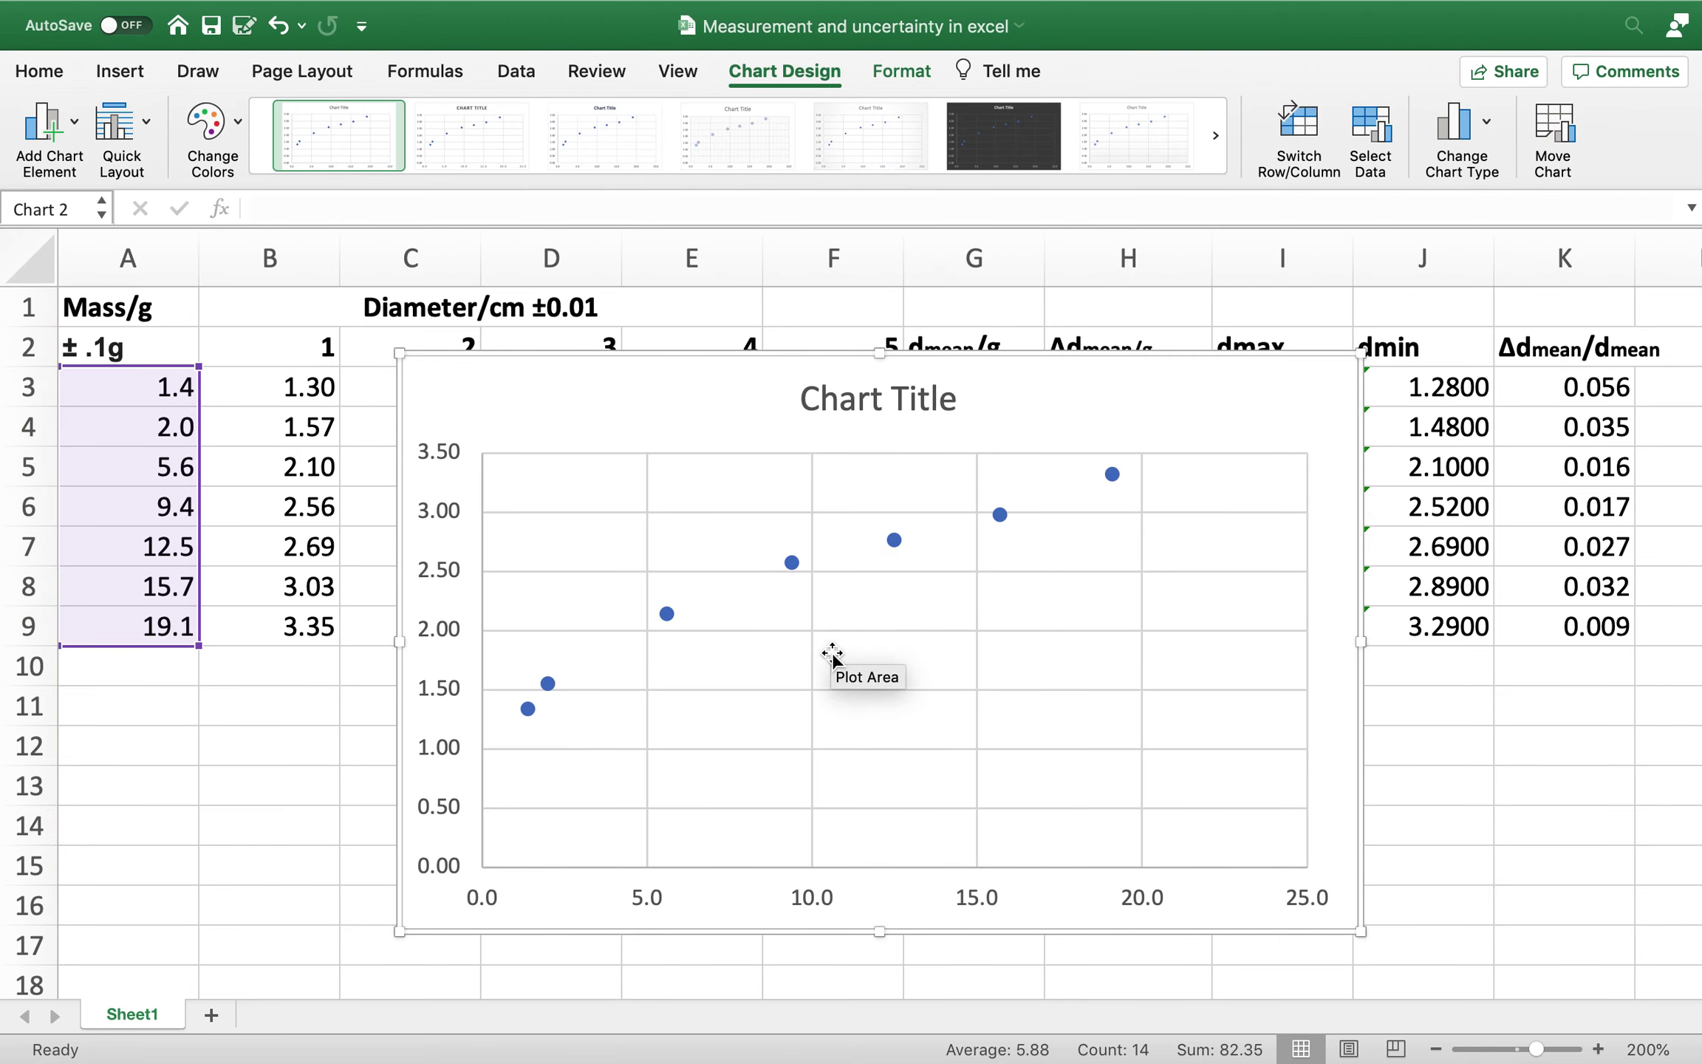
- Move the scatter chart below the data table so that it starts at row 10
scroll(828, 654, "down", 7)
left_click(795, 528)
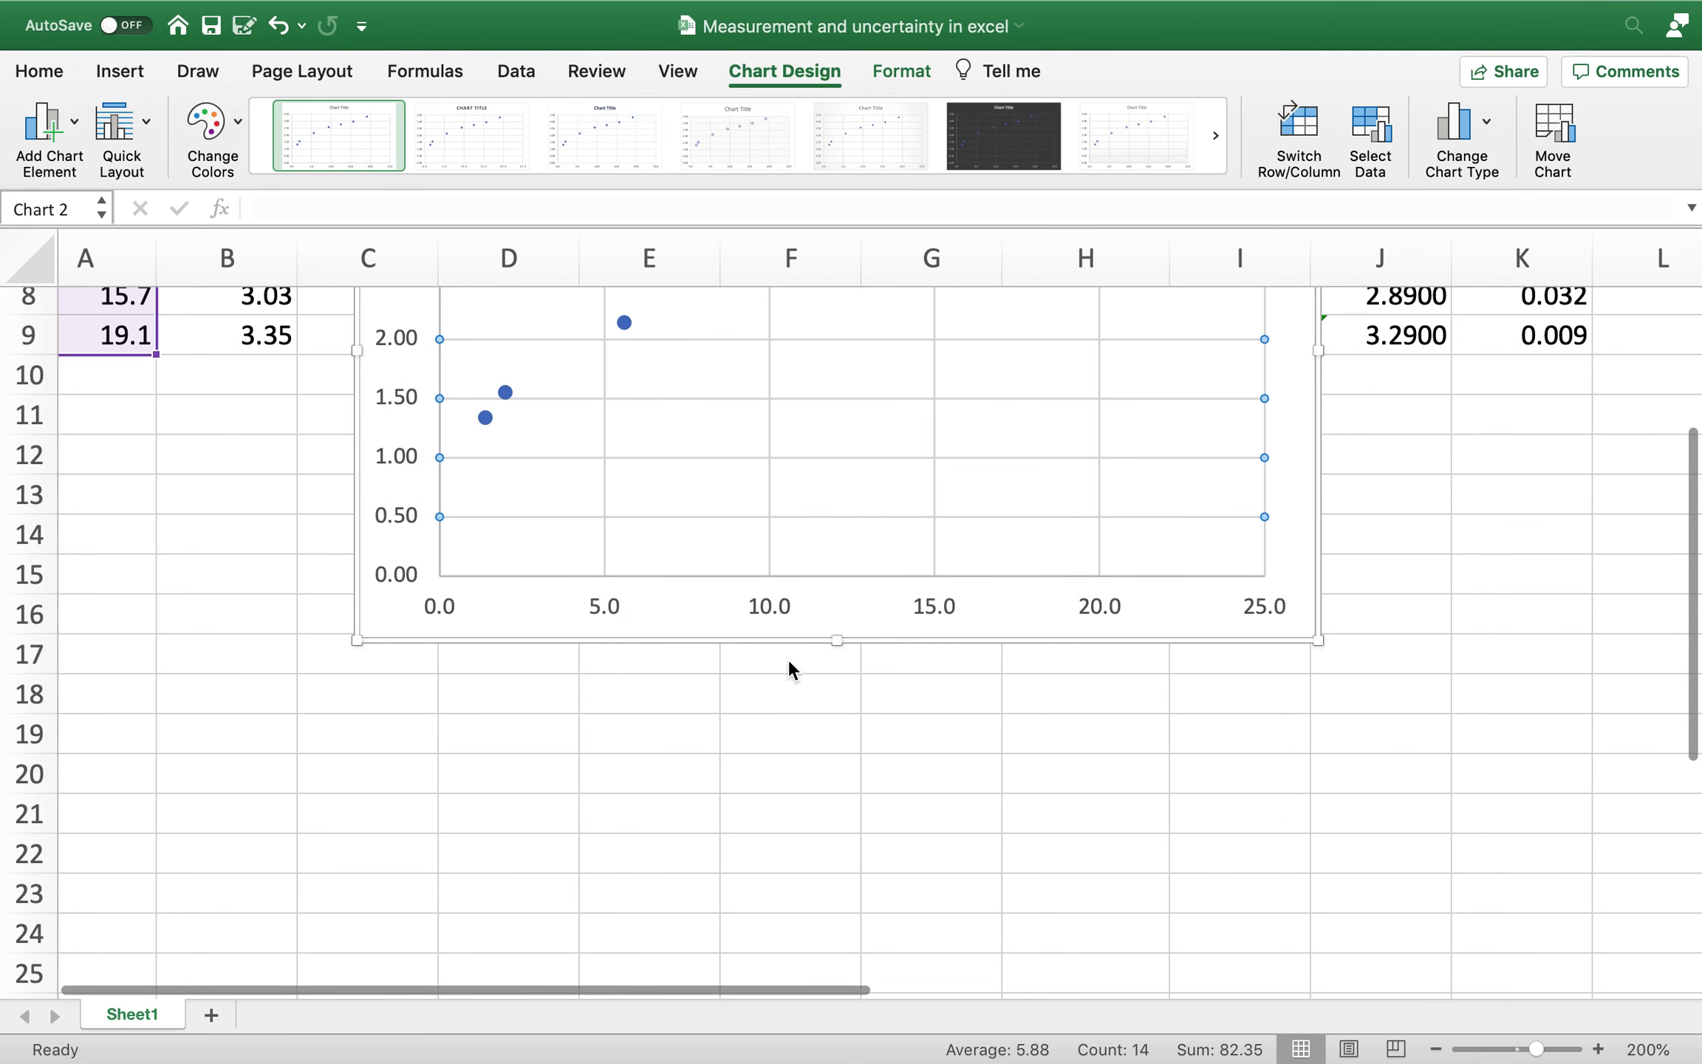
left_click_drag(718, 650, 724, 936)
left_click(833, 417)
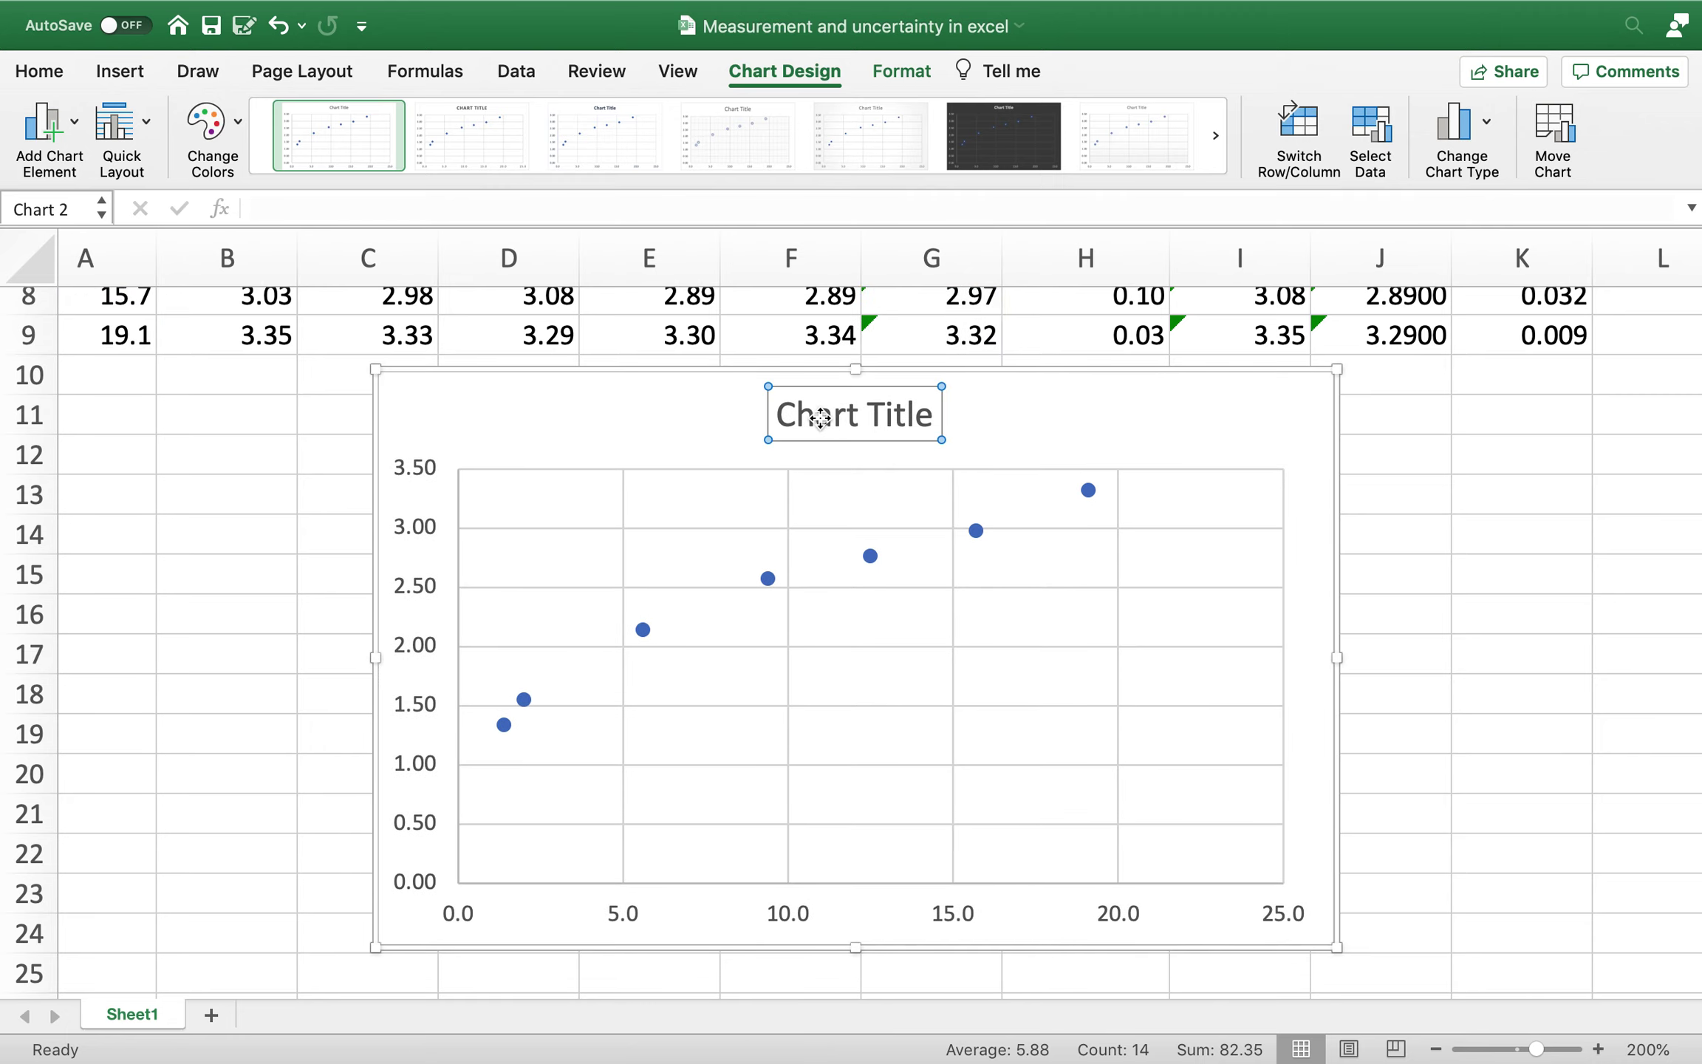
double_click(831, 418)
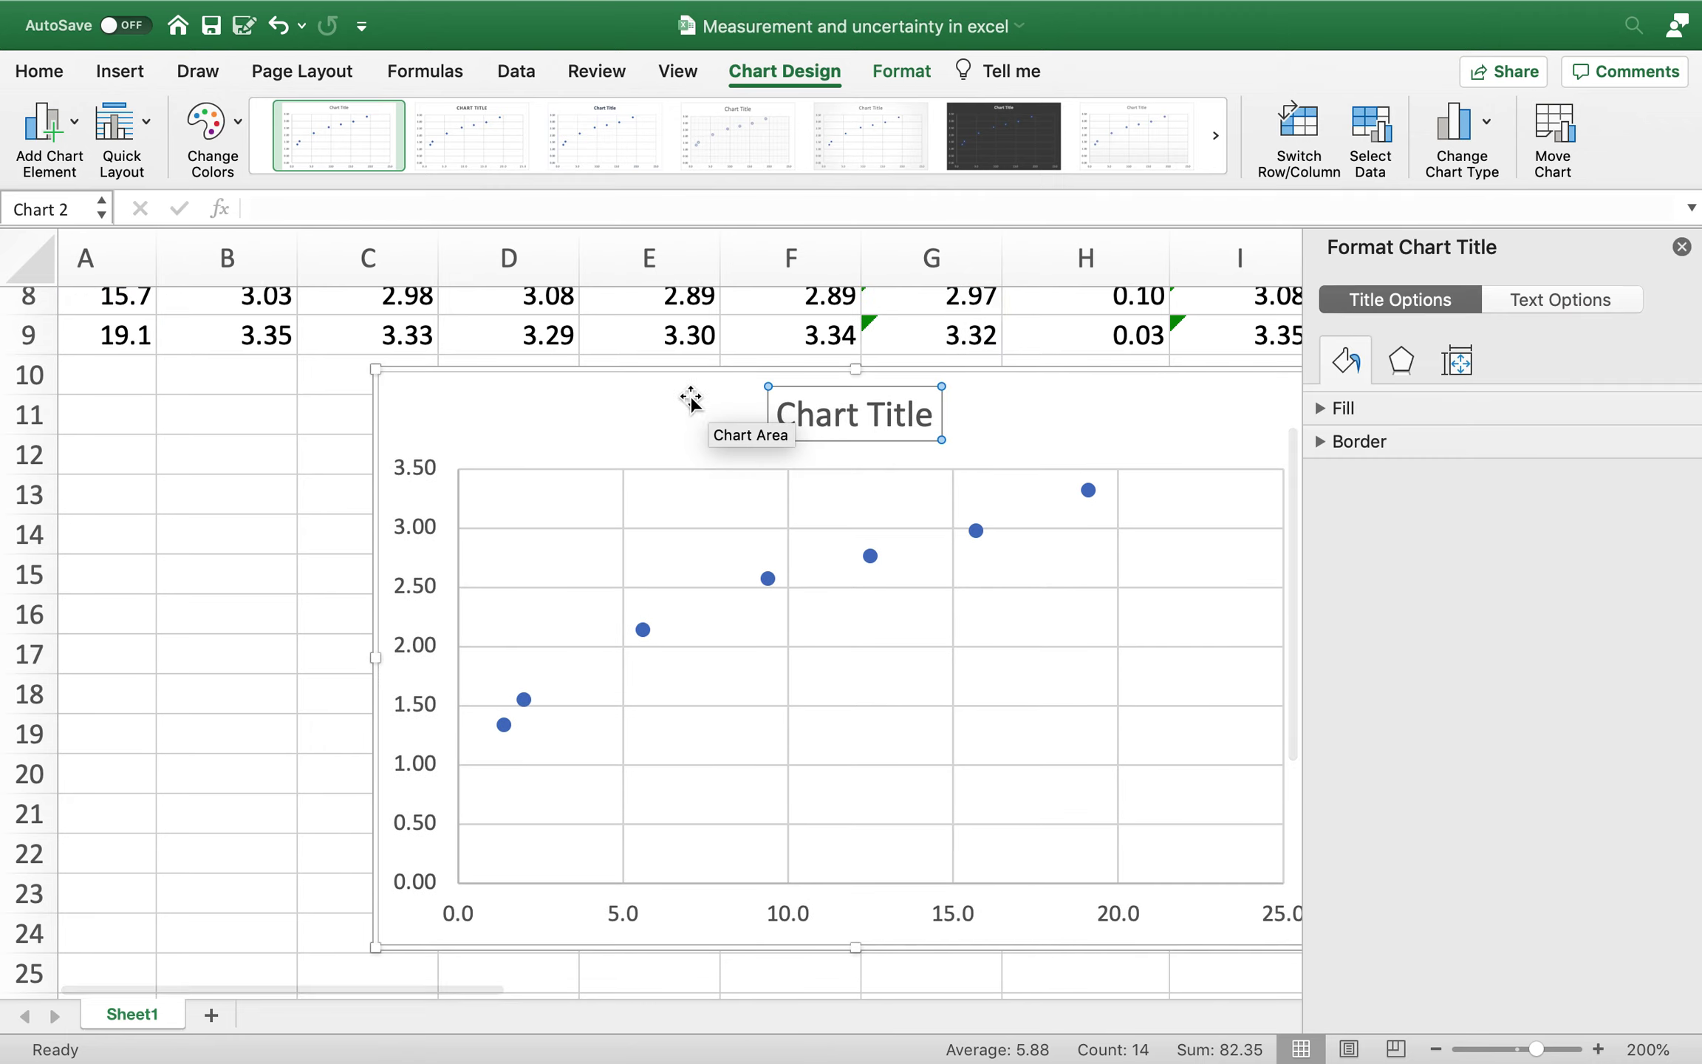
left_click(601, 432)
- Add a primary horizontal axis title to the chart reading "Mass (g)"
left_click(68, 134)
mouse_move(125, 175)
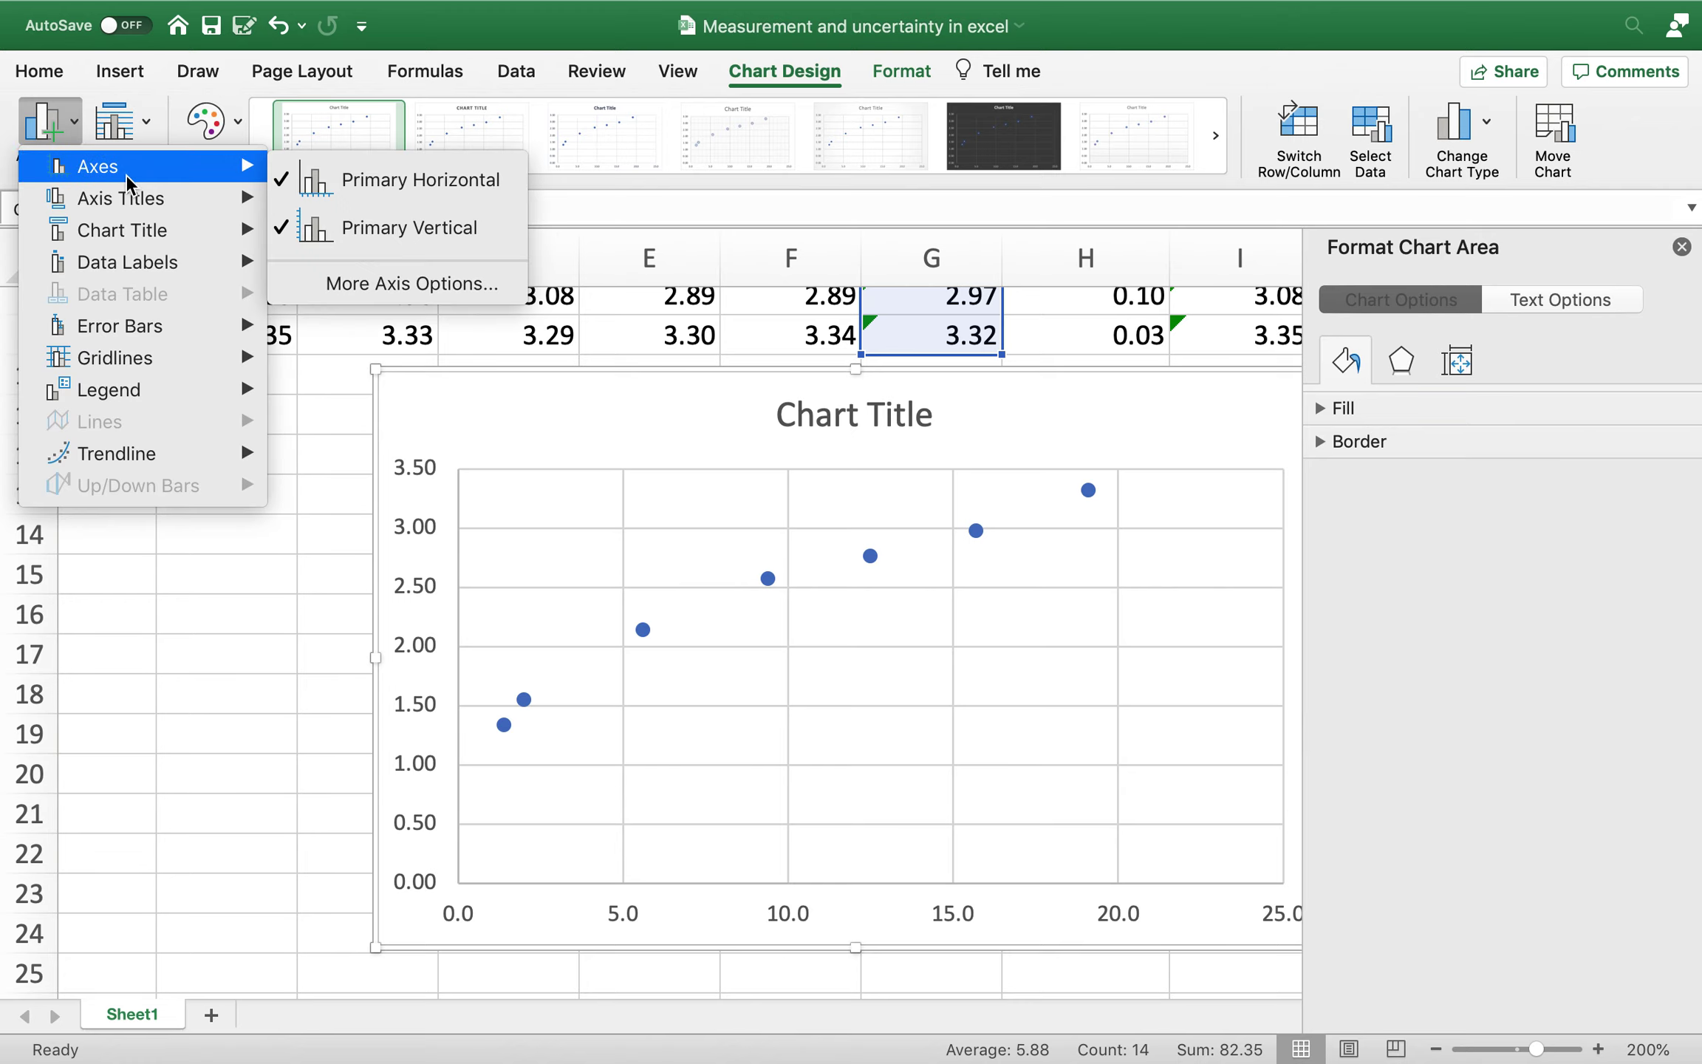
left_click(329, 215)
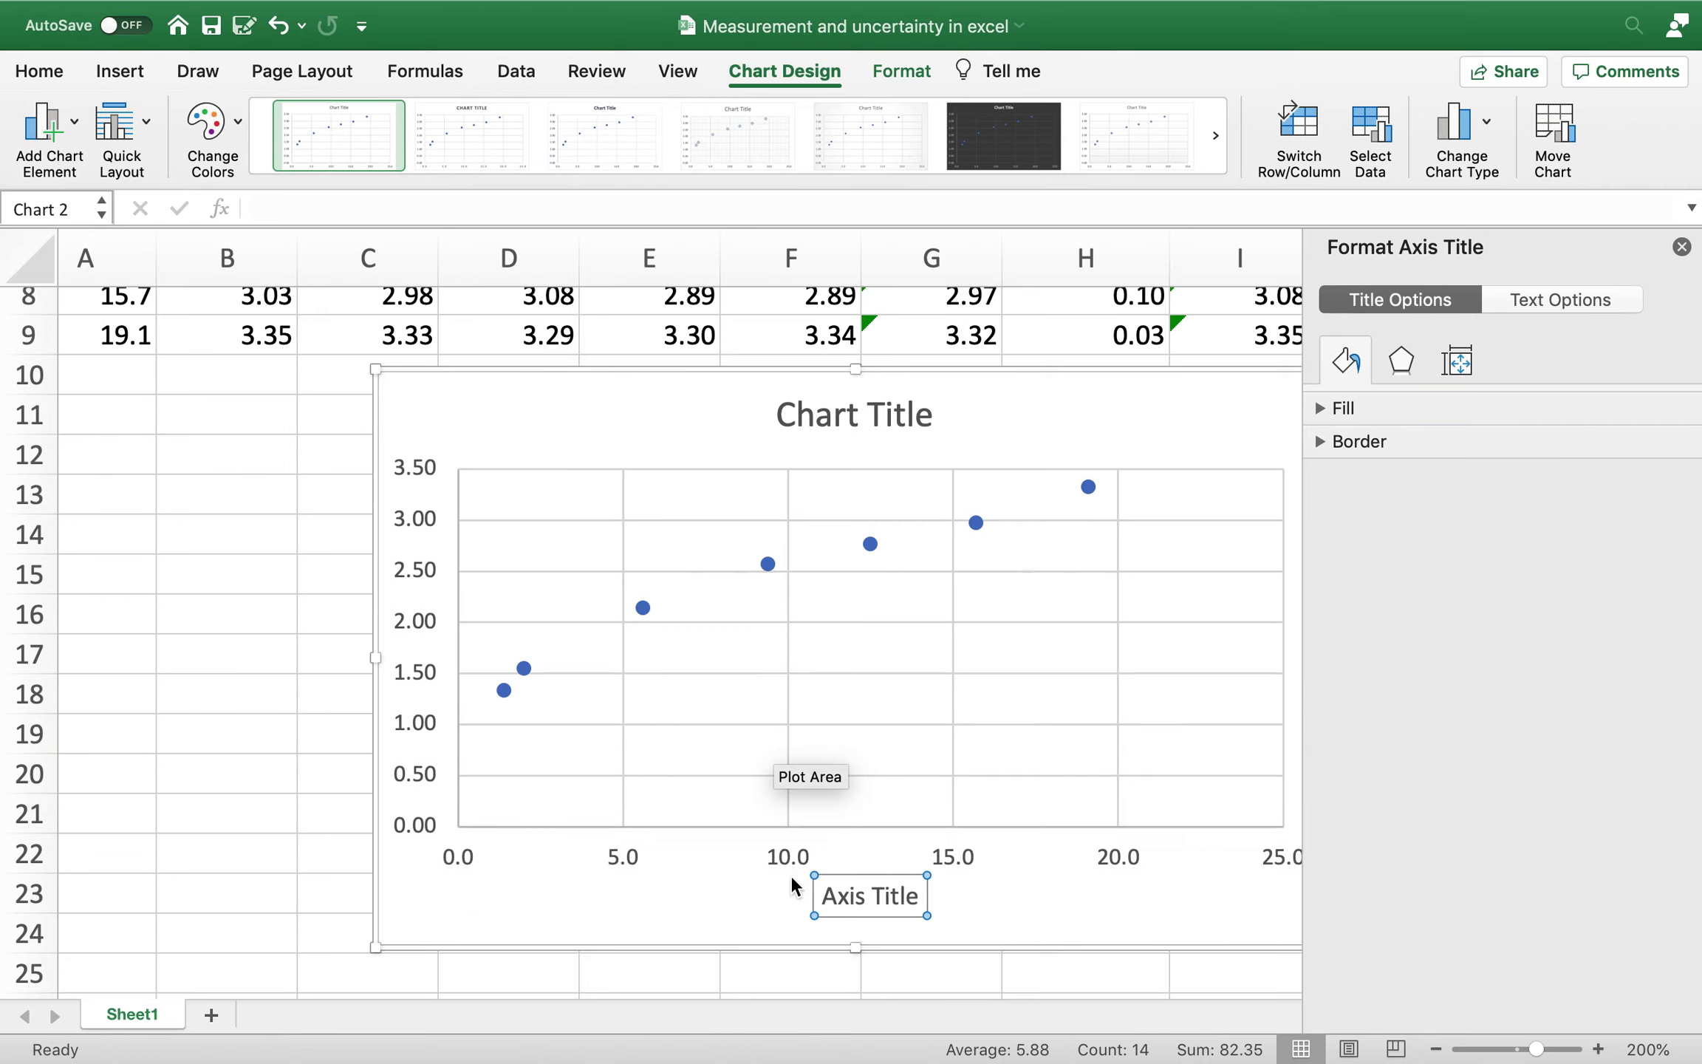
double_click(910, 899)
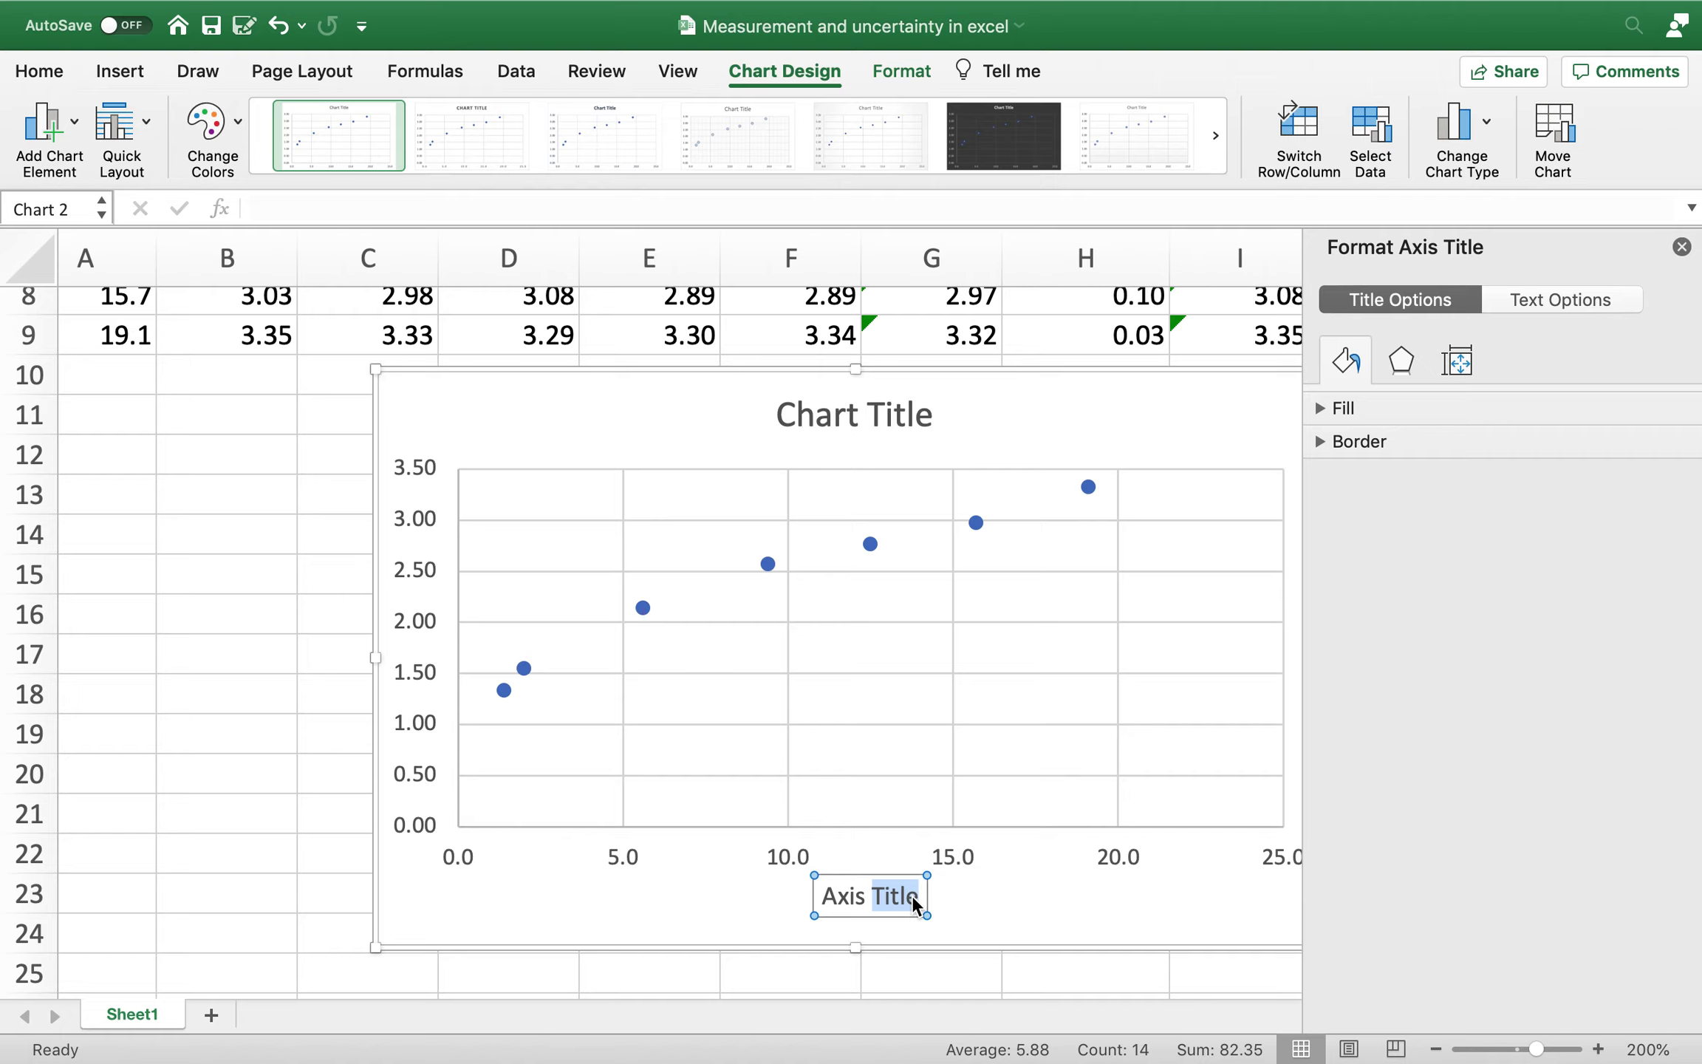
key("BackSpace")
key("BackSpace")
key("BackSpace")
key("BackSpace")
key("BackSpace")
key("BackSpace")
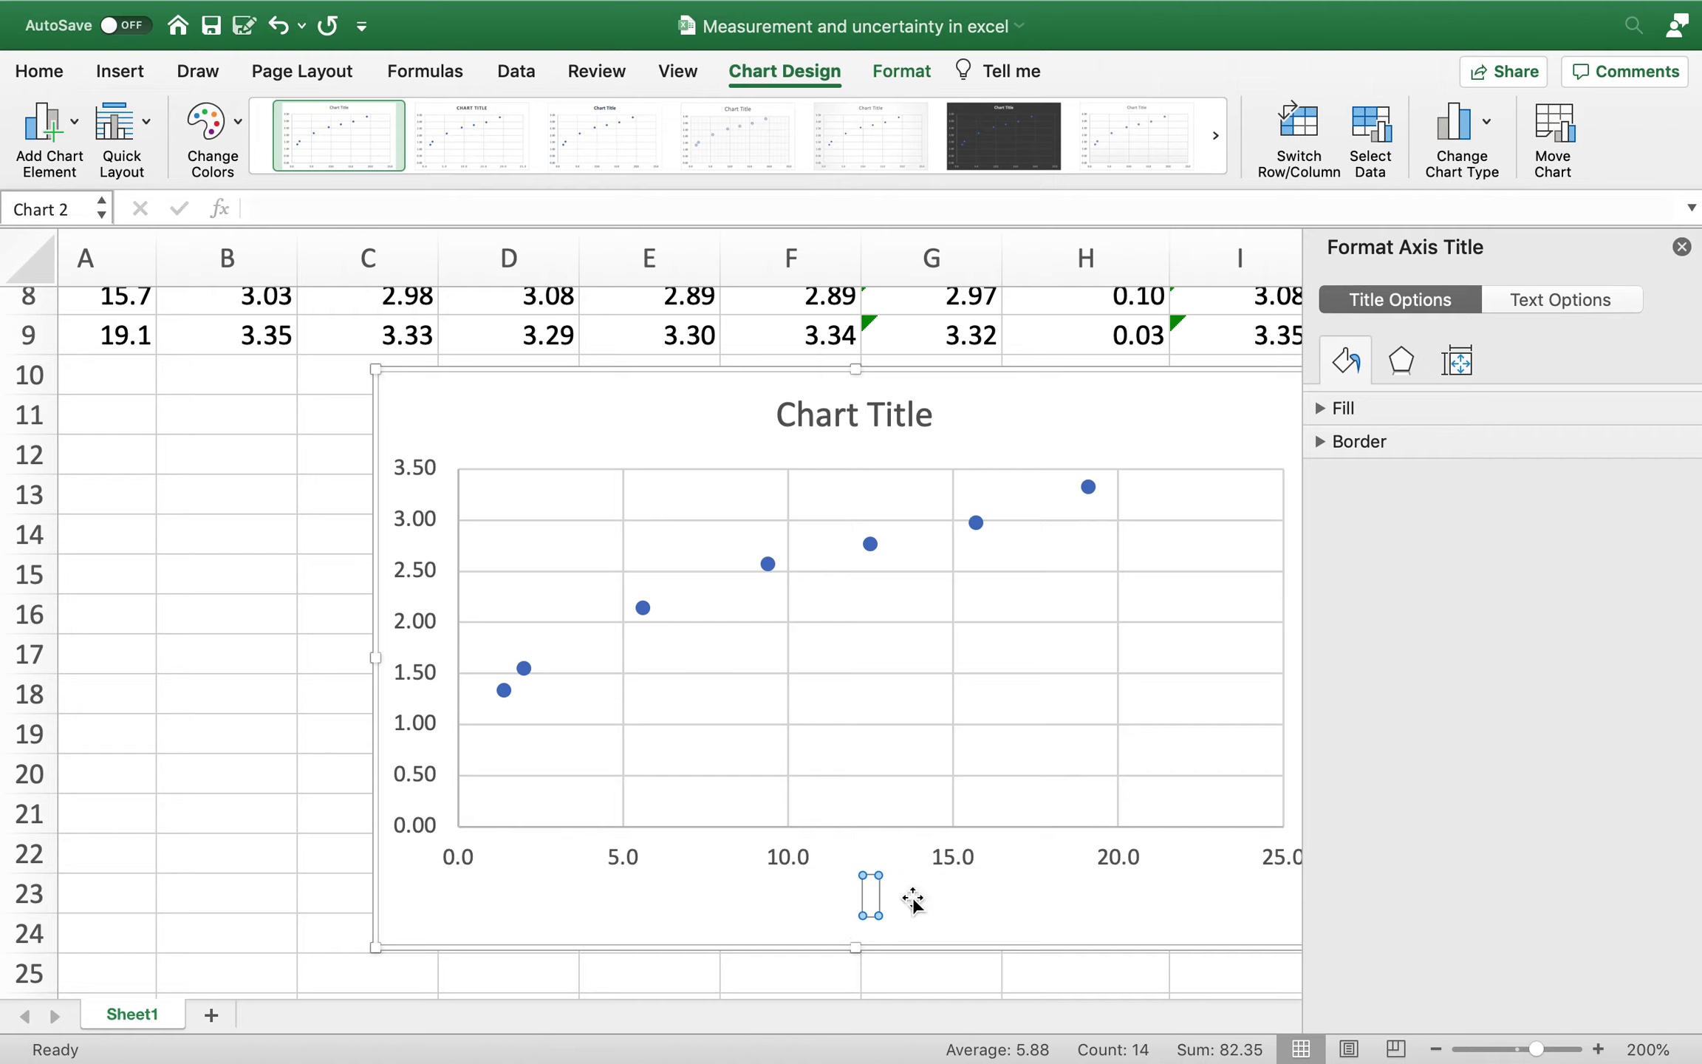
type("Mass (g)")
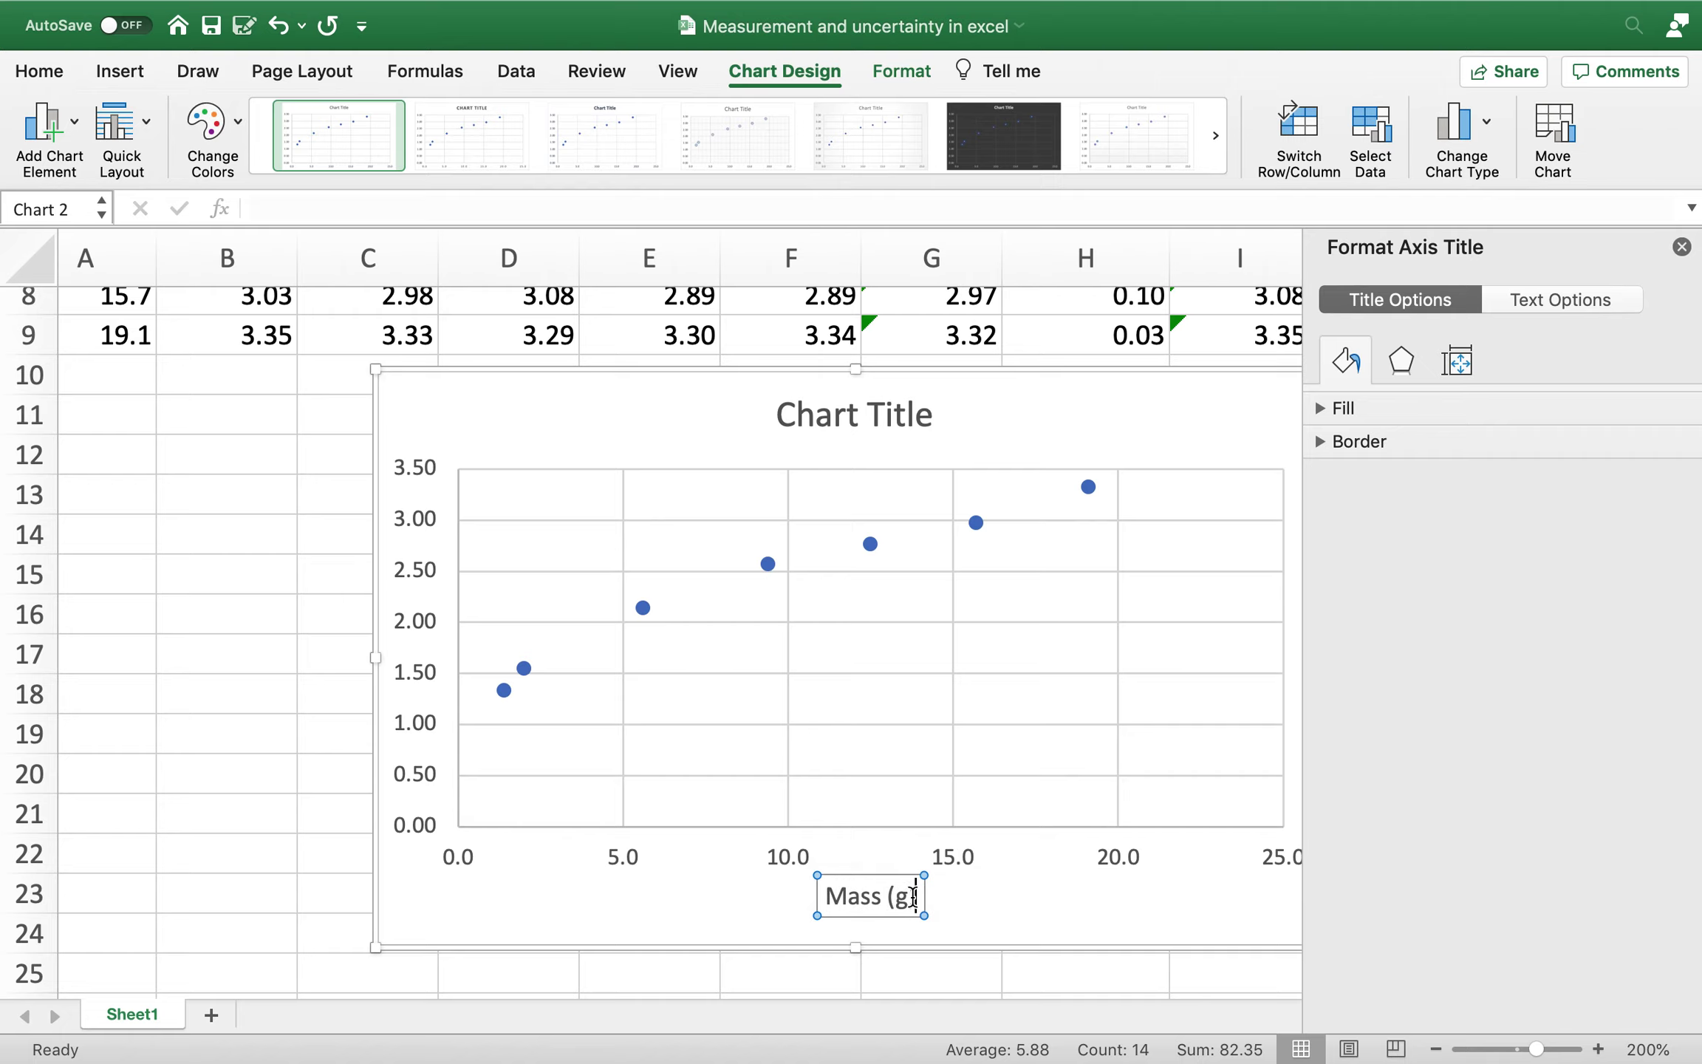
- Close the axis title formatting pane and select the whole chart
left_click(46, 124)
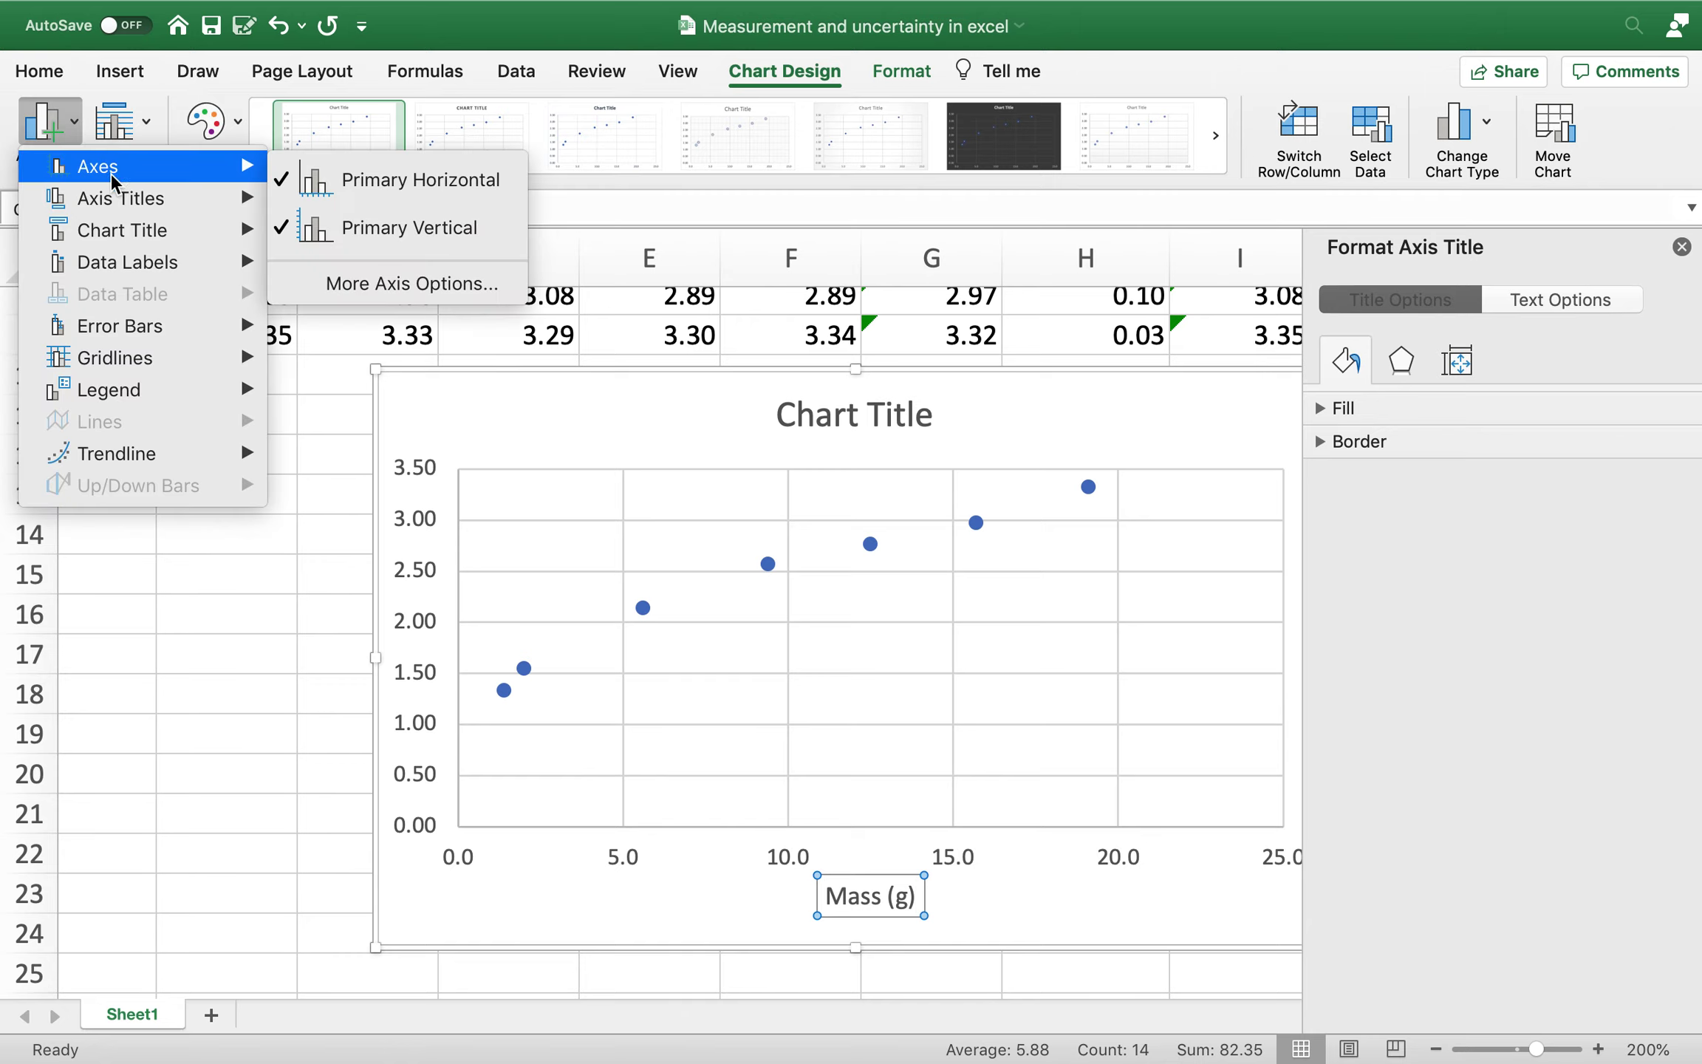
left_click(1682, 247)
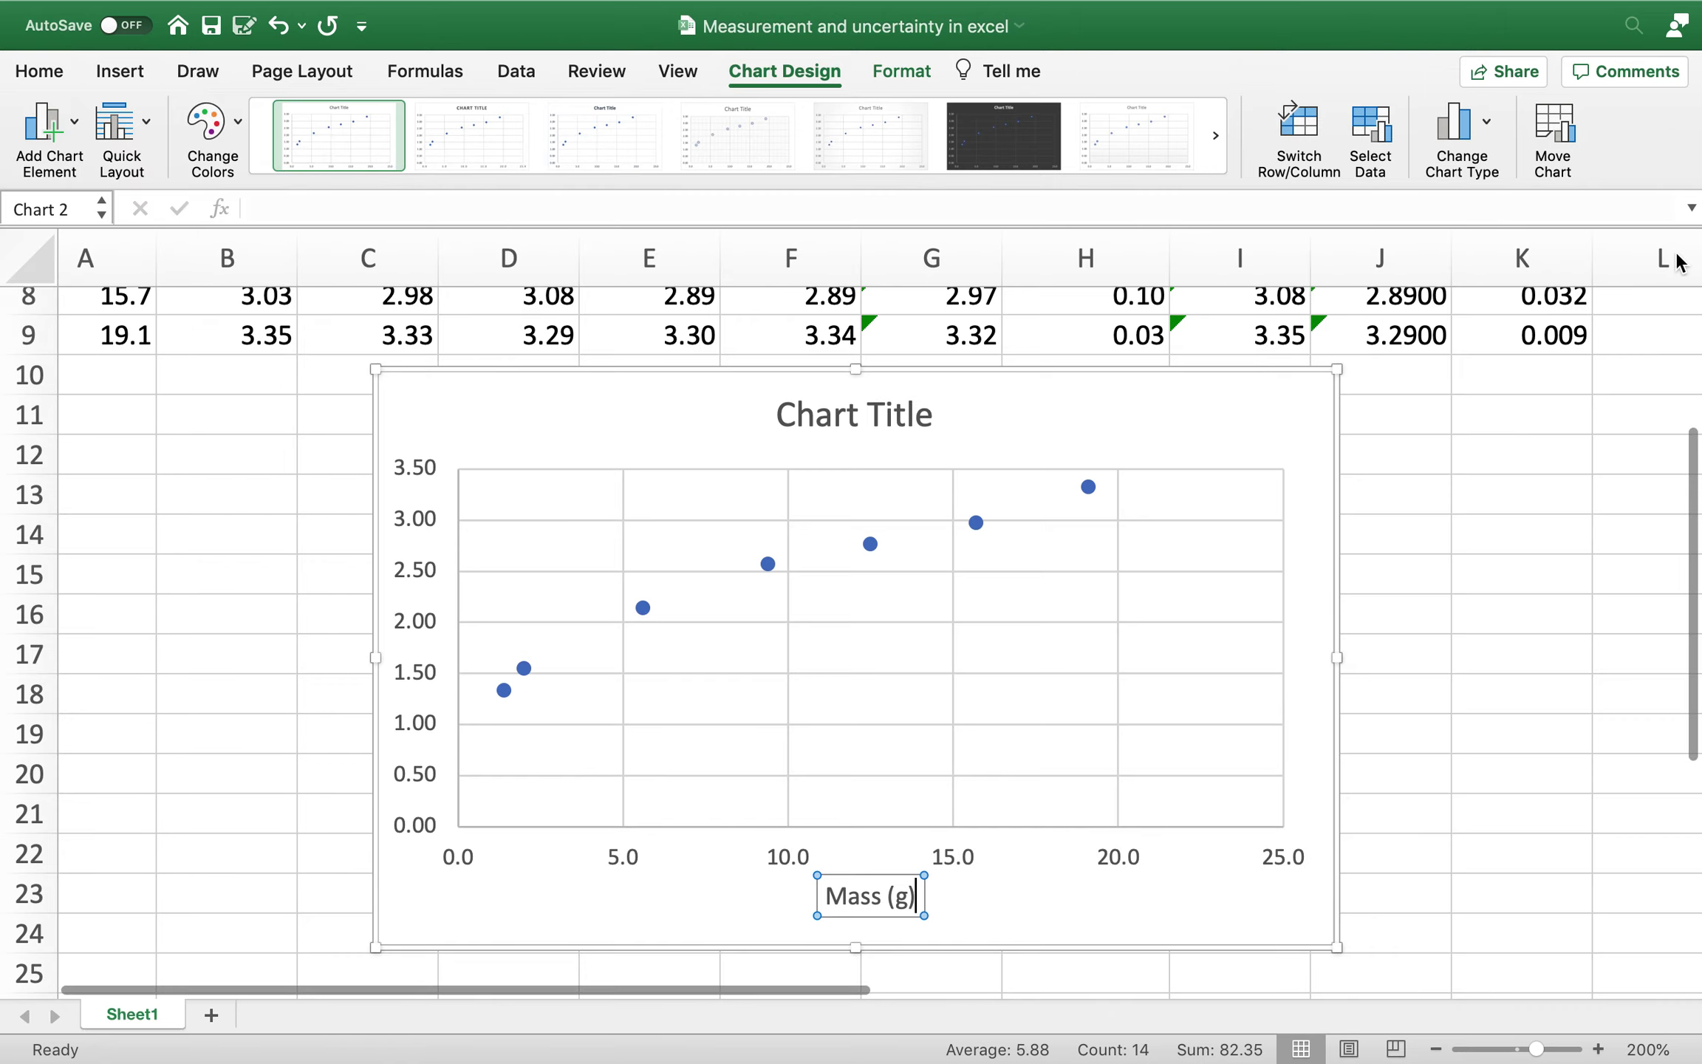
left_click(376, 650)
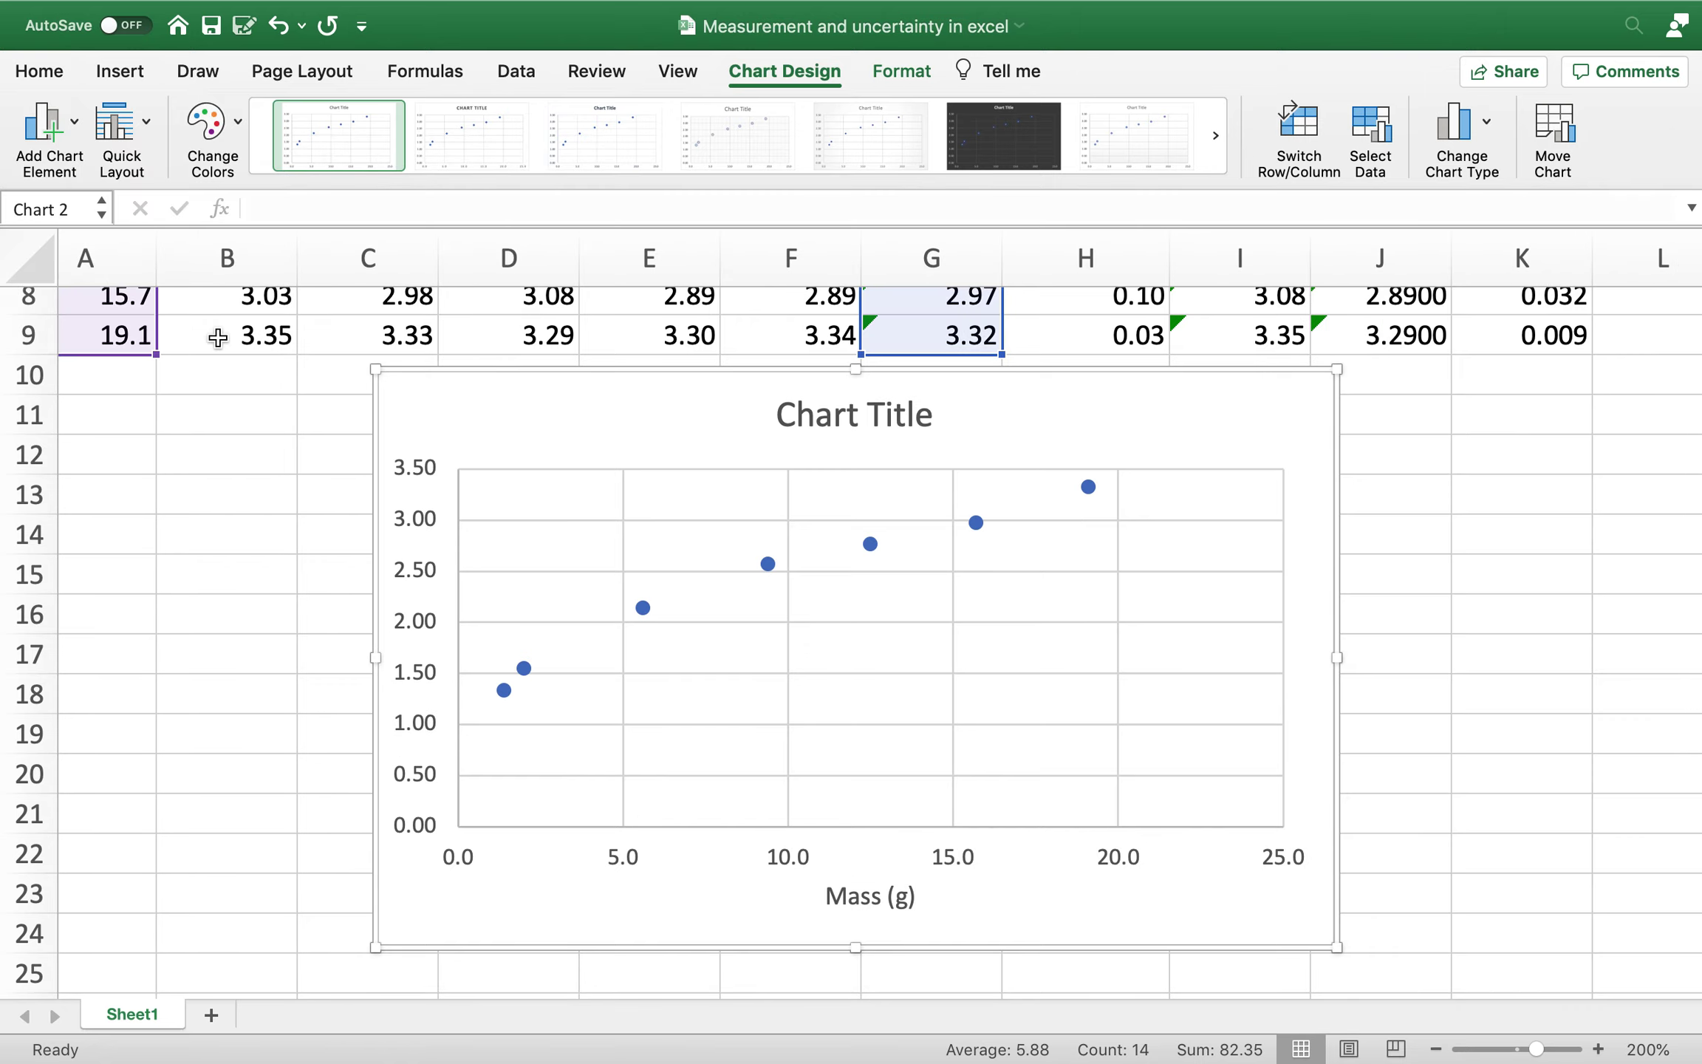
- Add a primary vertical axis title to the chart reading "Diaeter (cm)"
left_click(68, 161)
mouse_move(116, 207)
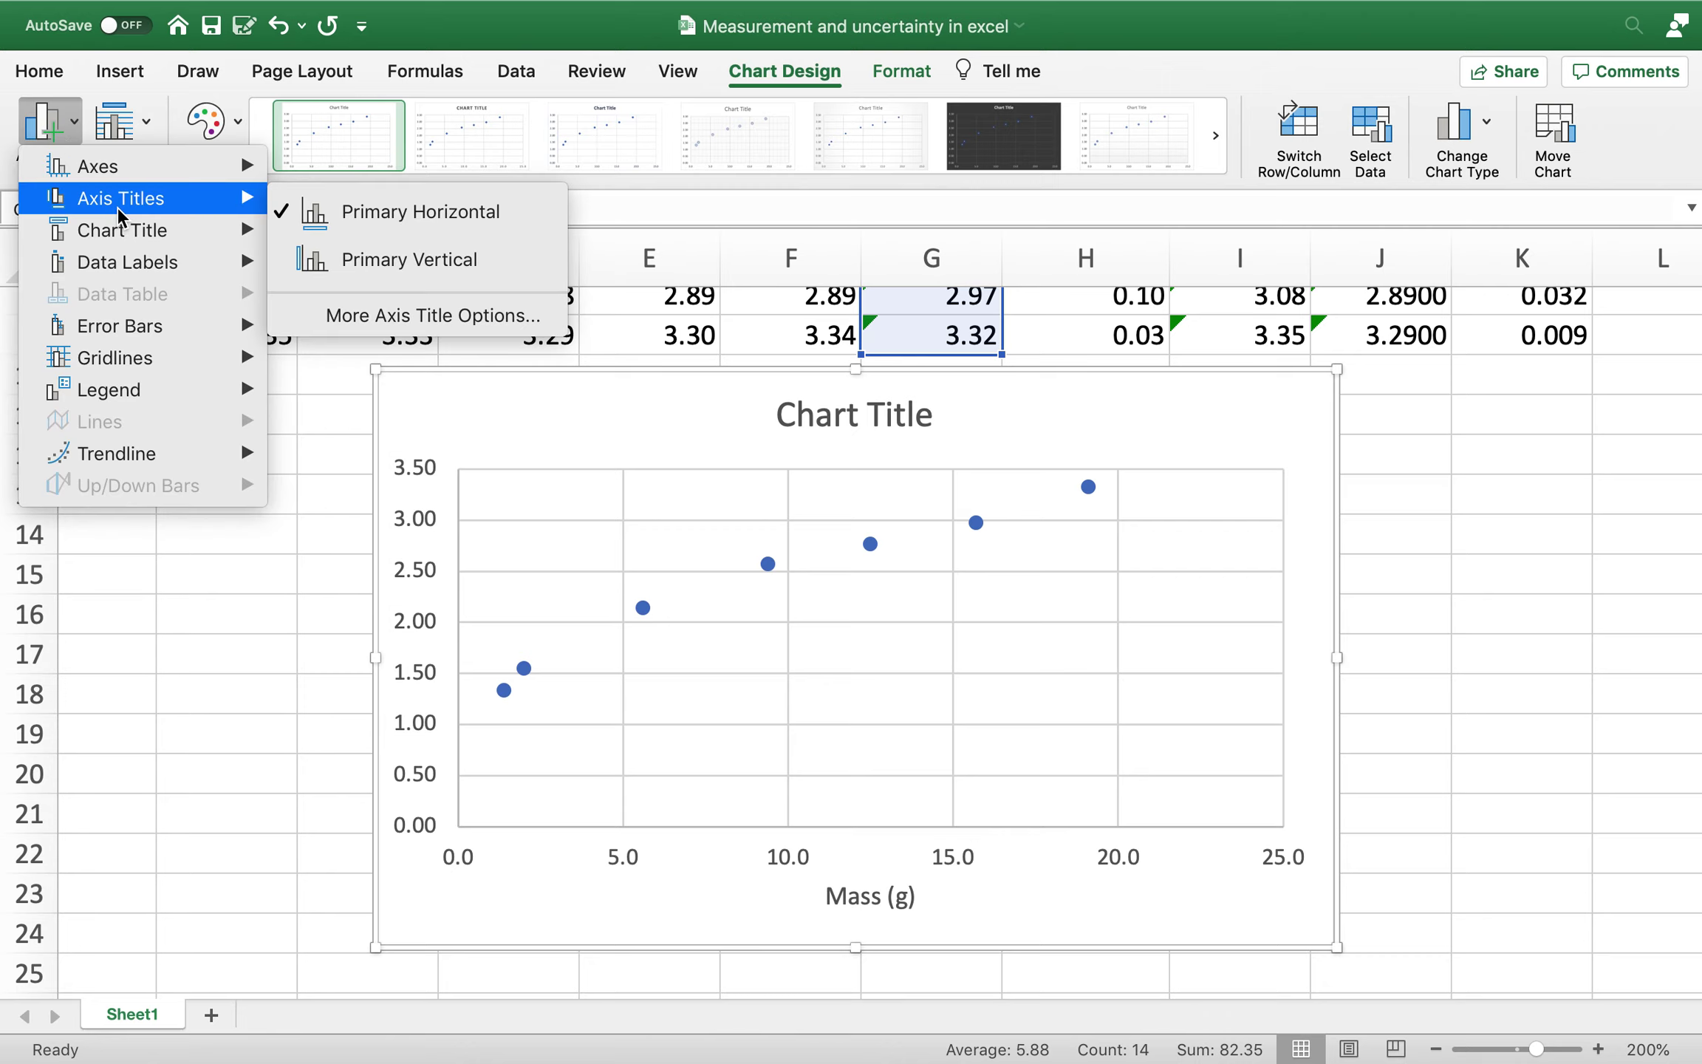
left_click(366, 259)
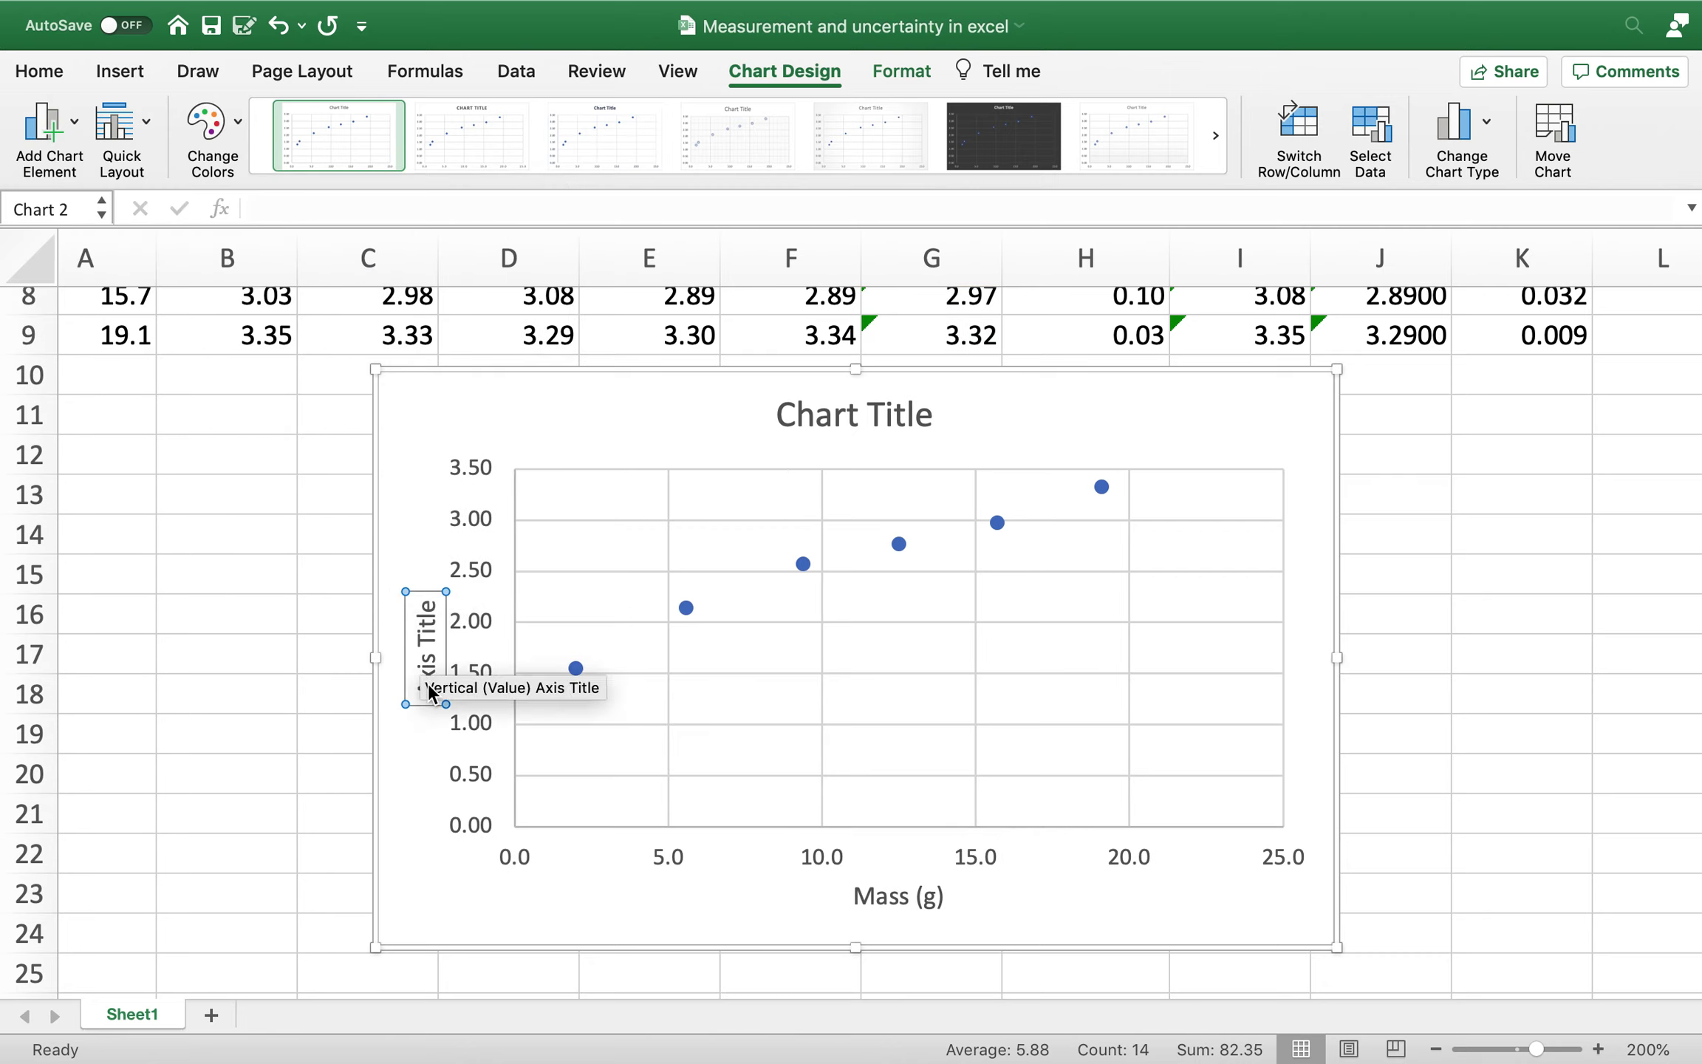
double_click(428, 624)
key("BackSpace")
type("Diaeter")
scroll(429, 626, "up", 8)
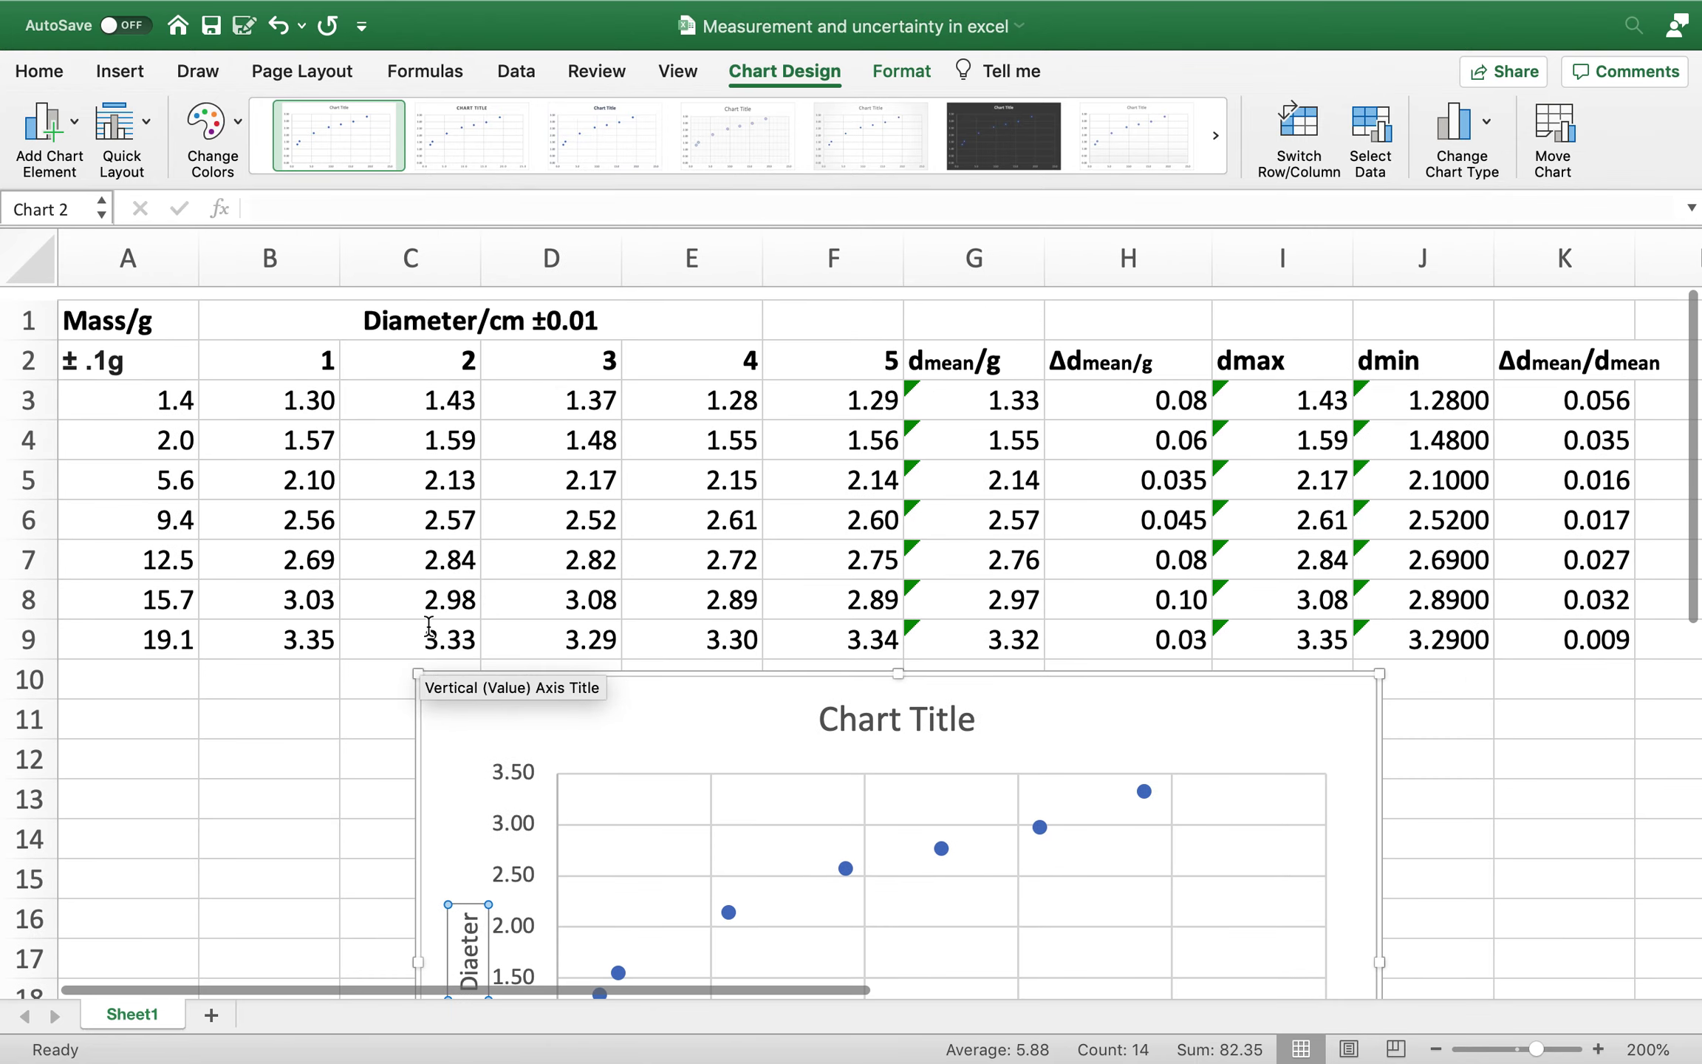
scroll(429, 626, "down", 5)
type("(cm)")
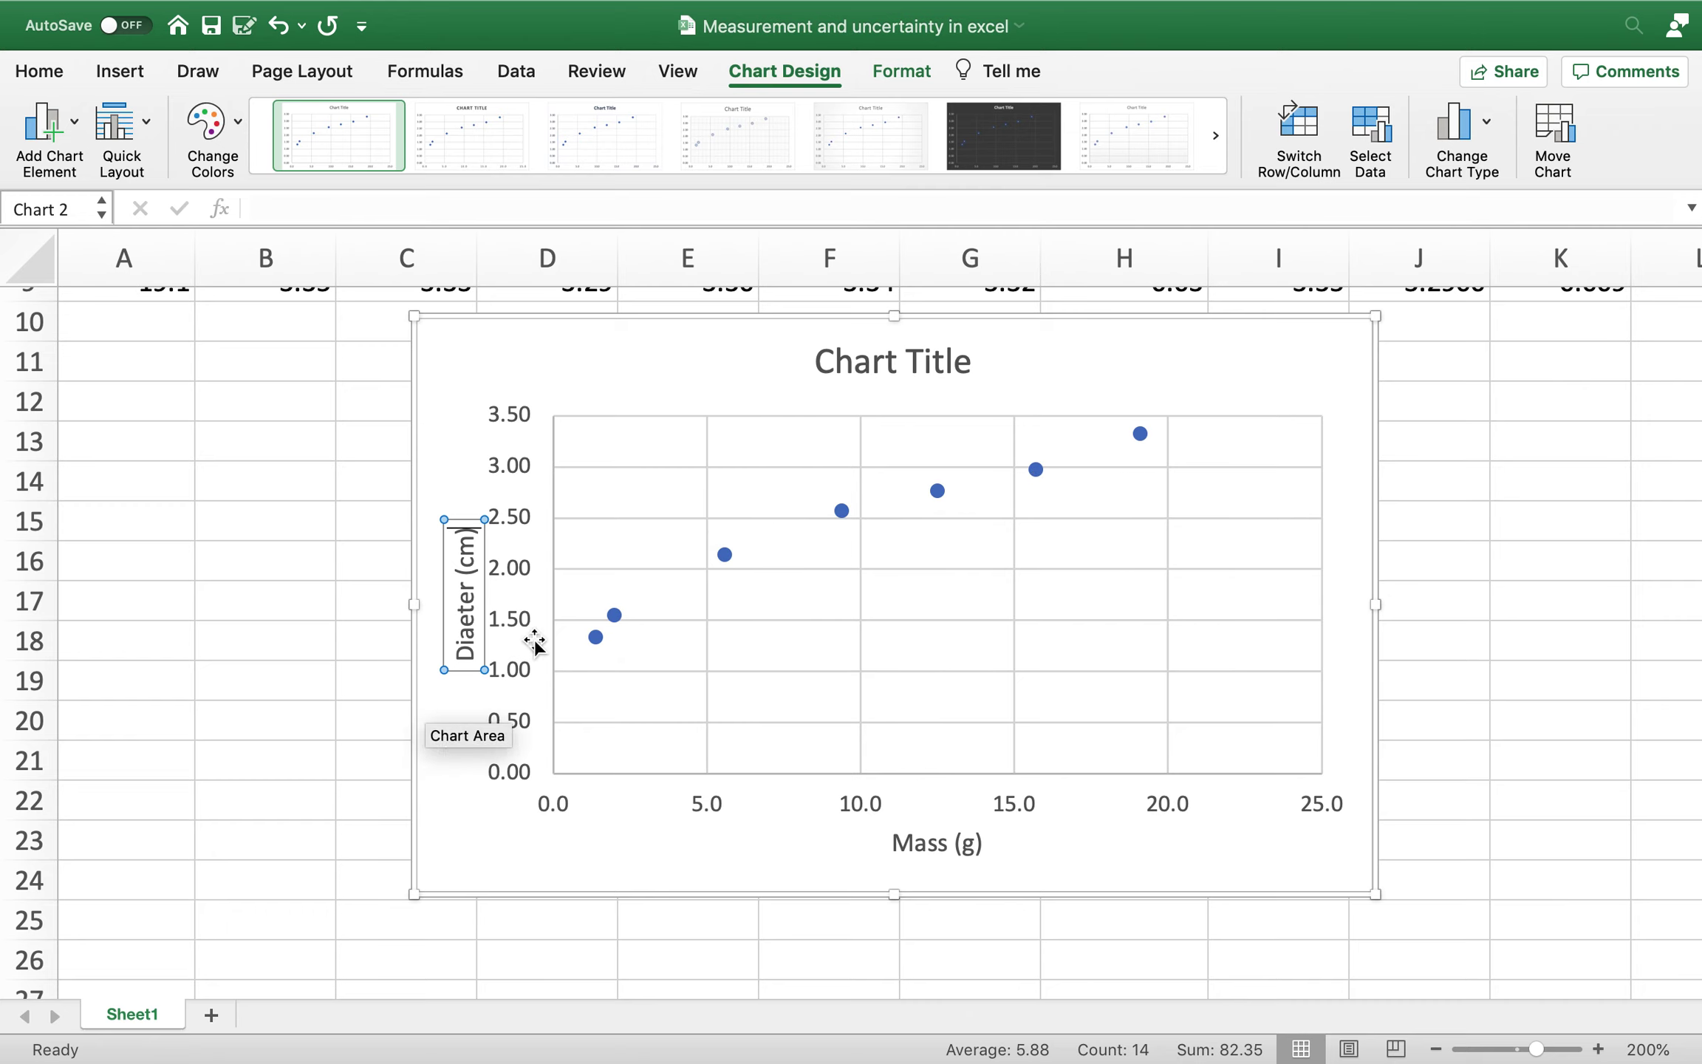
scroll(1006, 553, "up", 1)
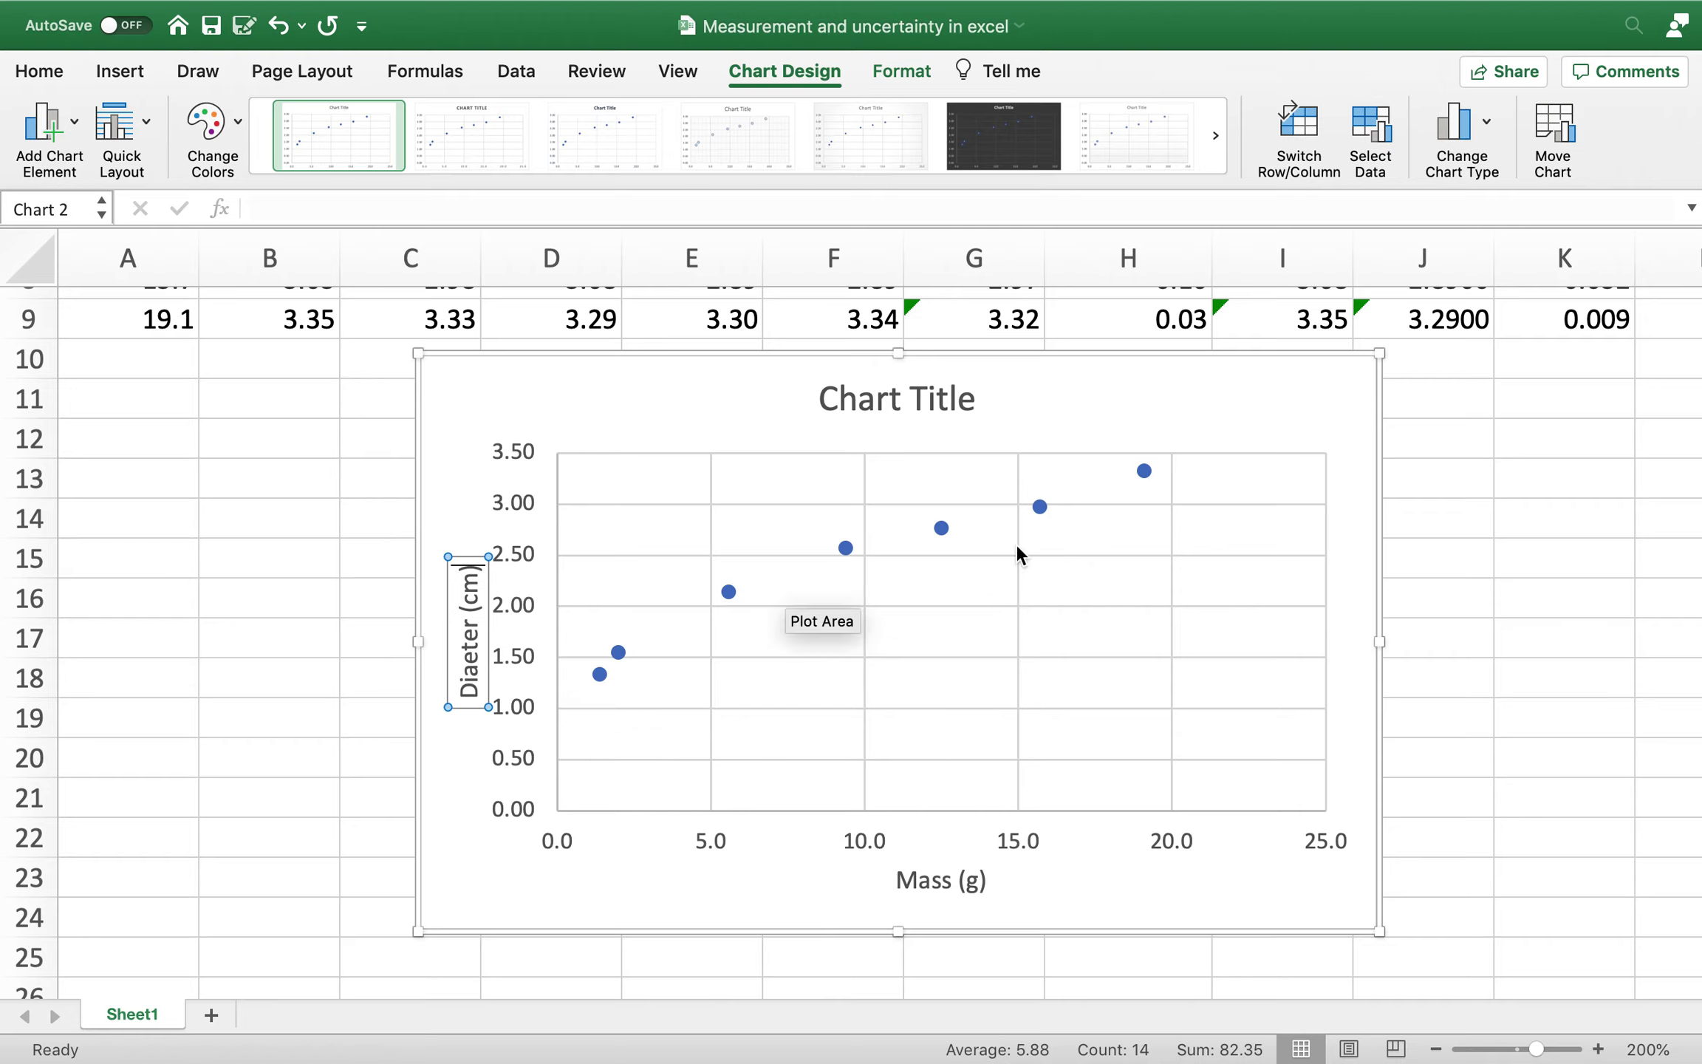
left_click(1087, 419)
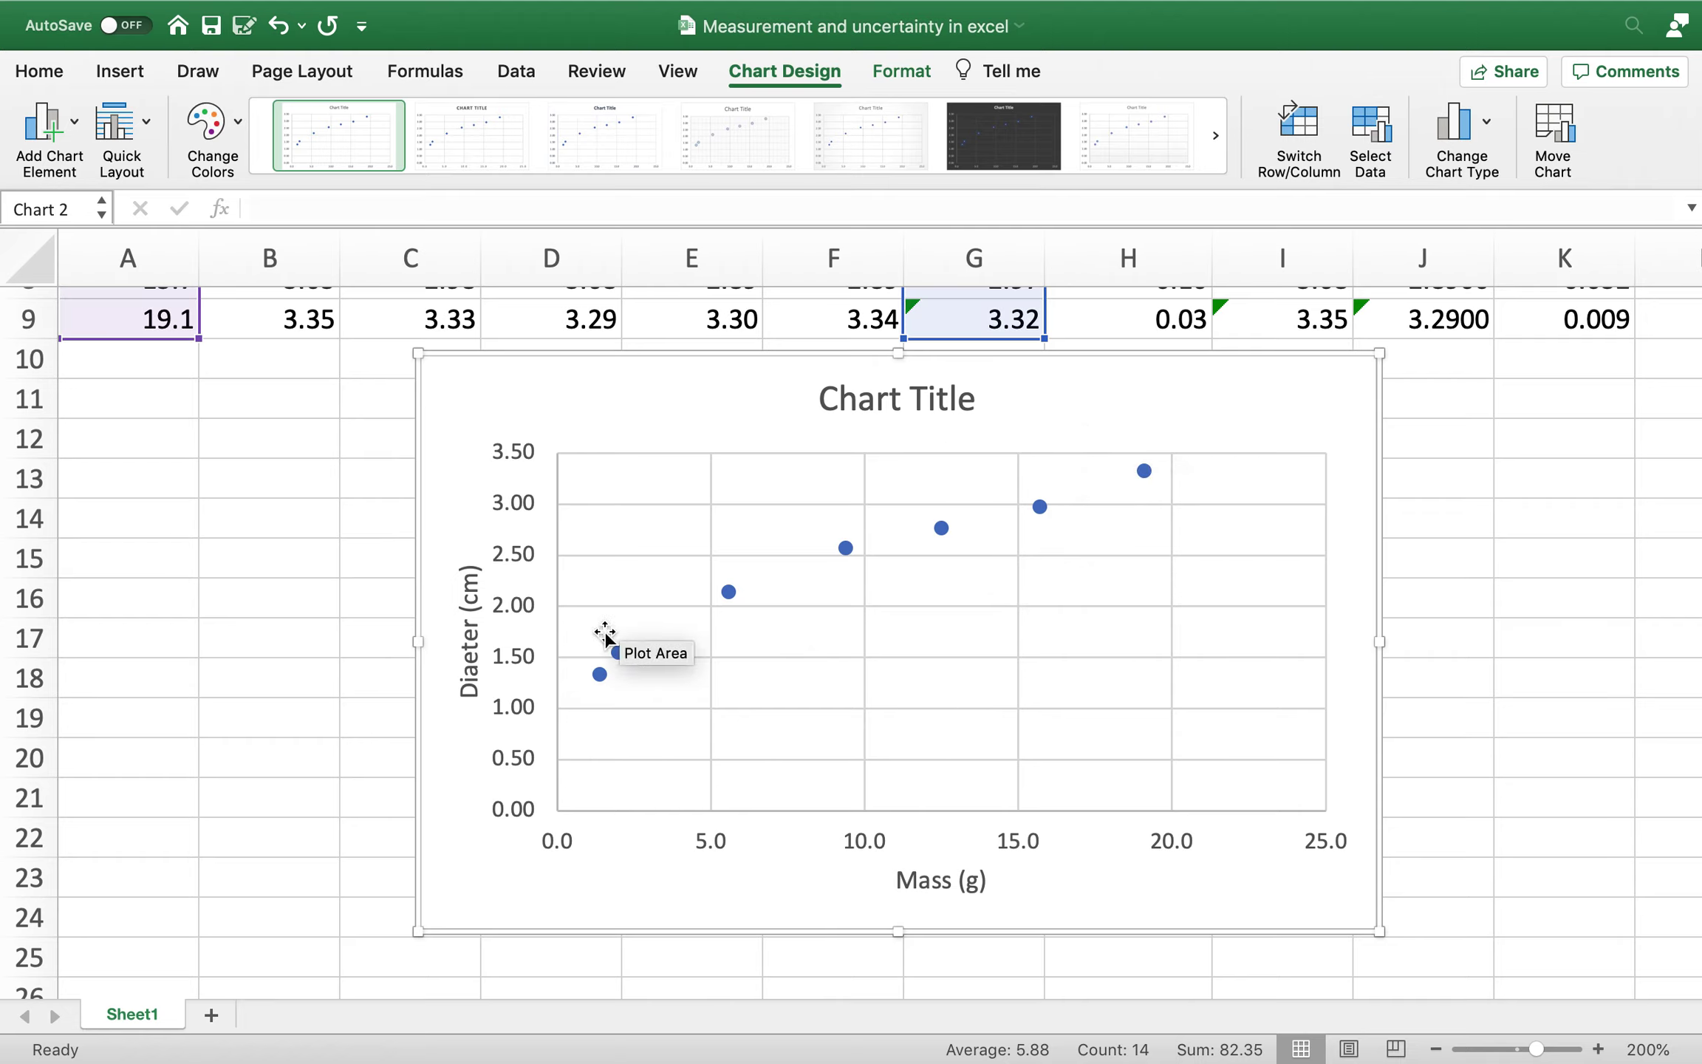
- Add a polynomial trendline of order 3 to the scatter chart's data points
left_click(71, 133)
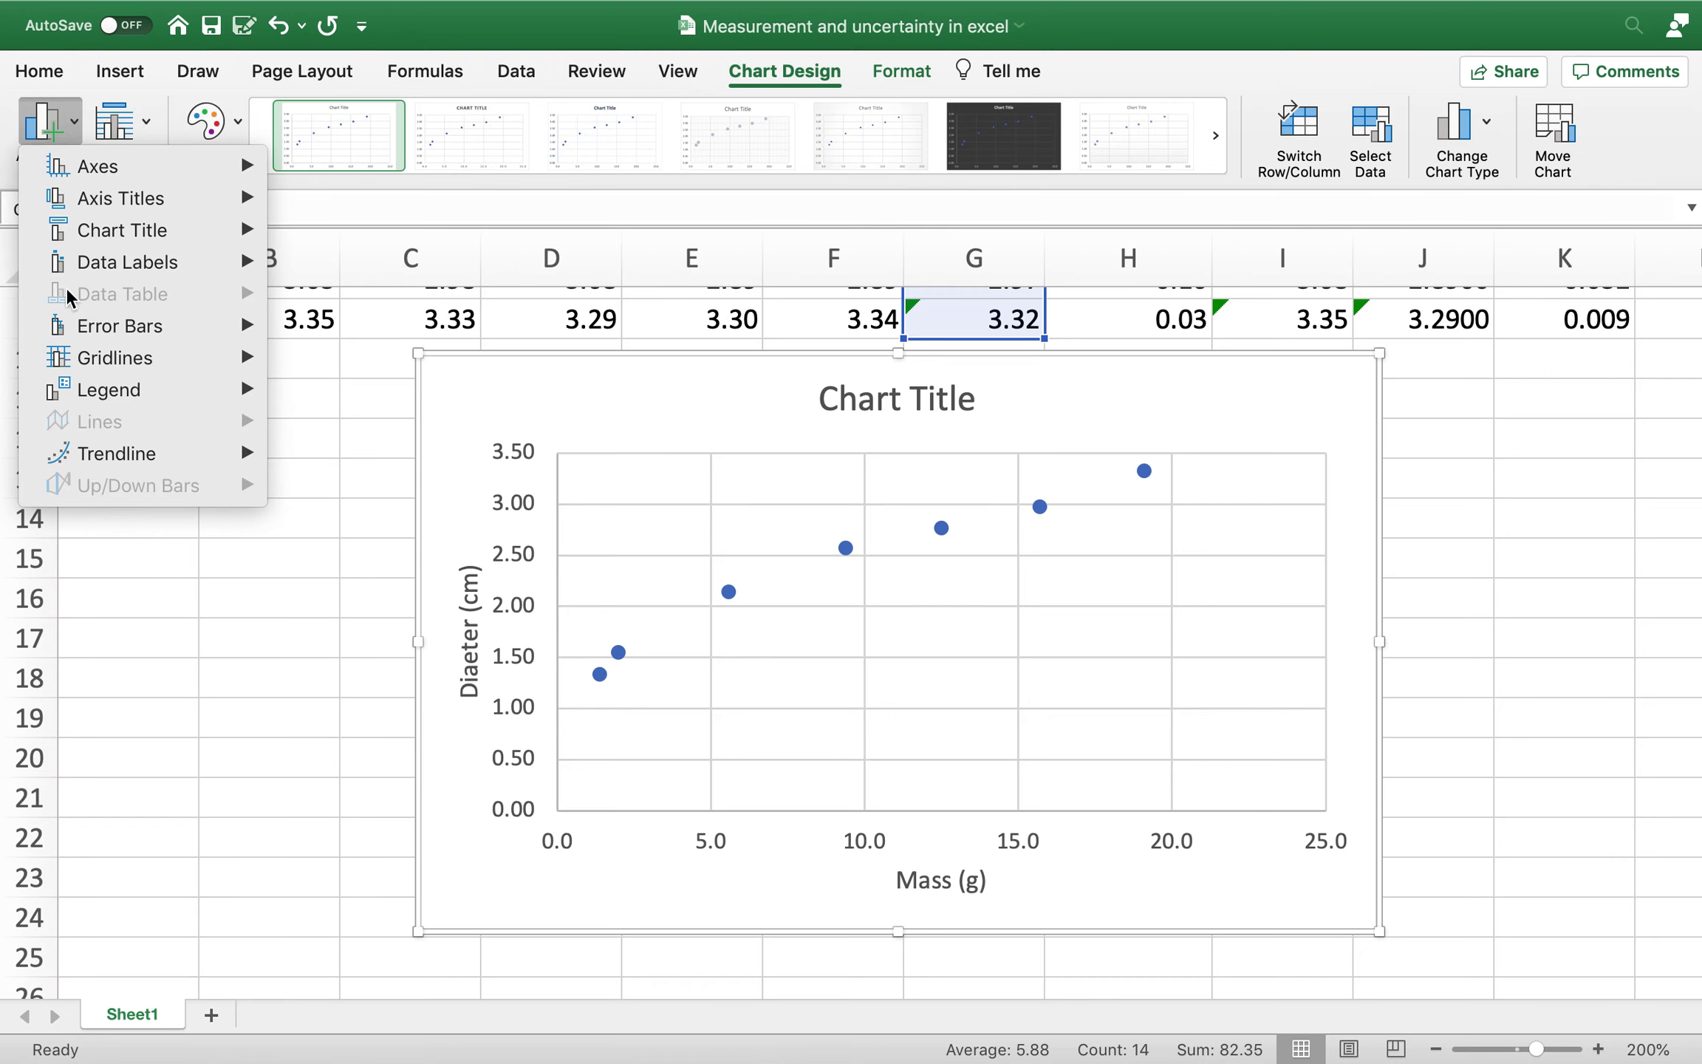
mouse_move(104, 453)
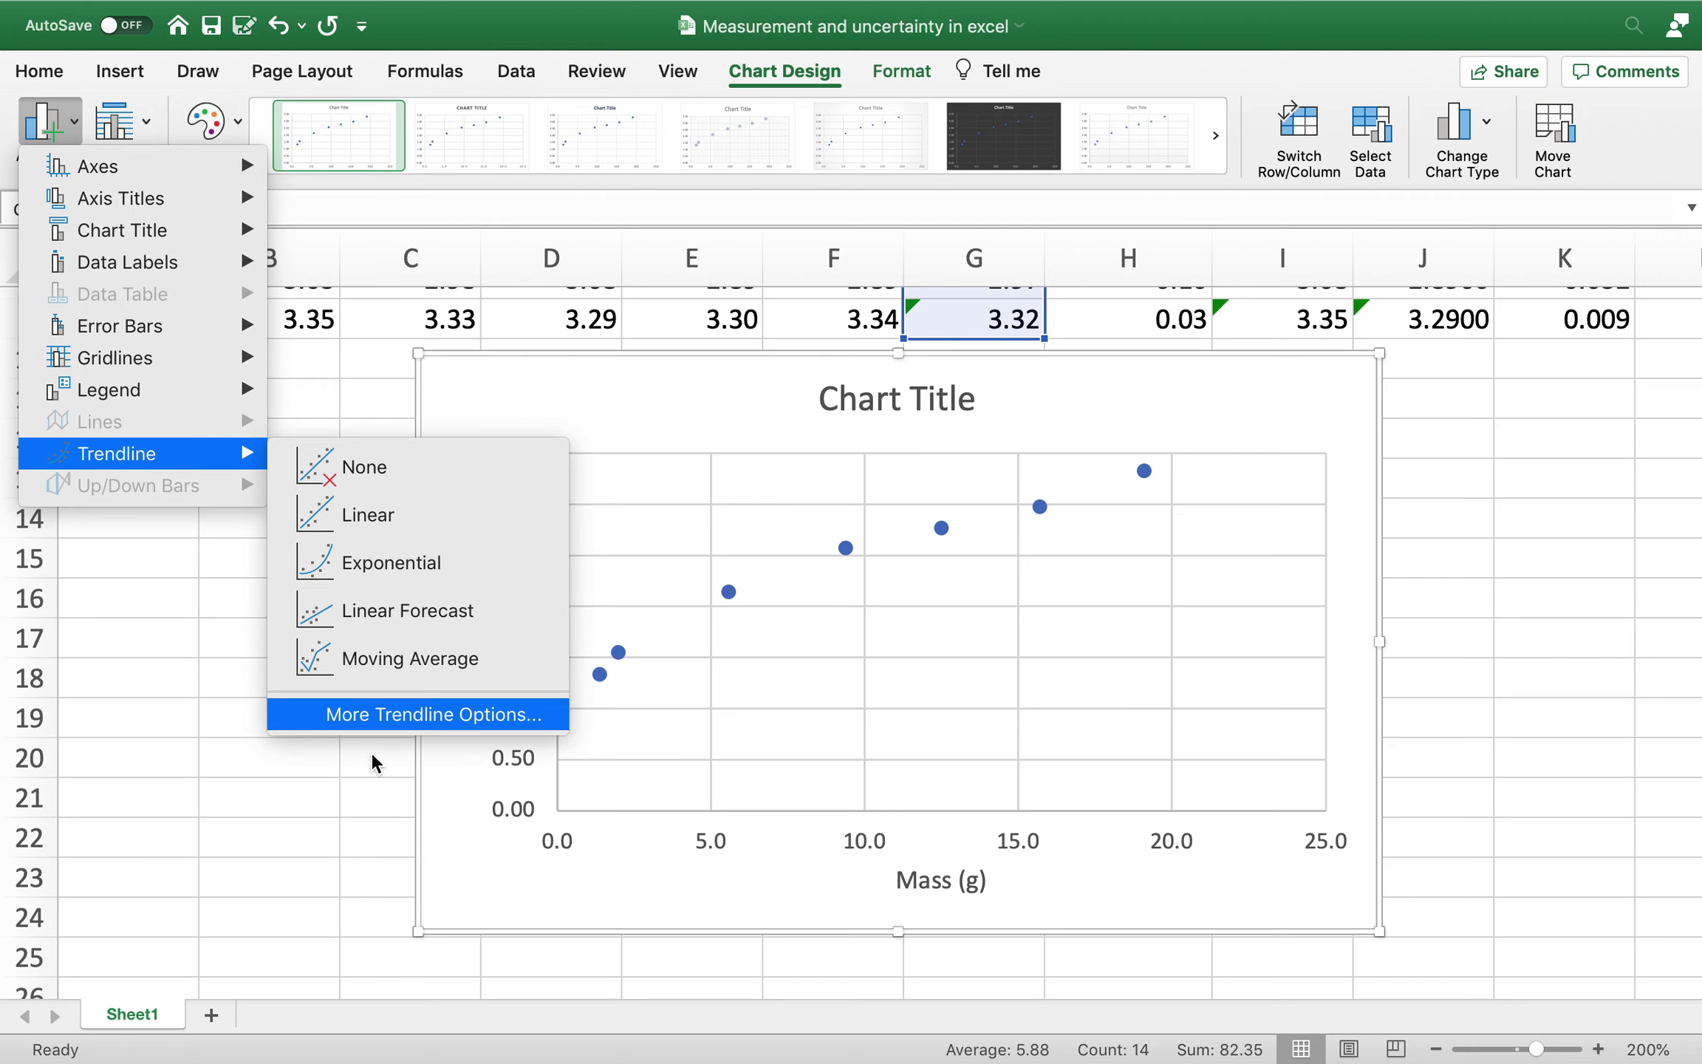
left_click(369, 714)
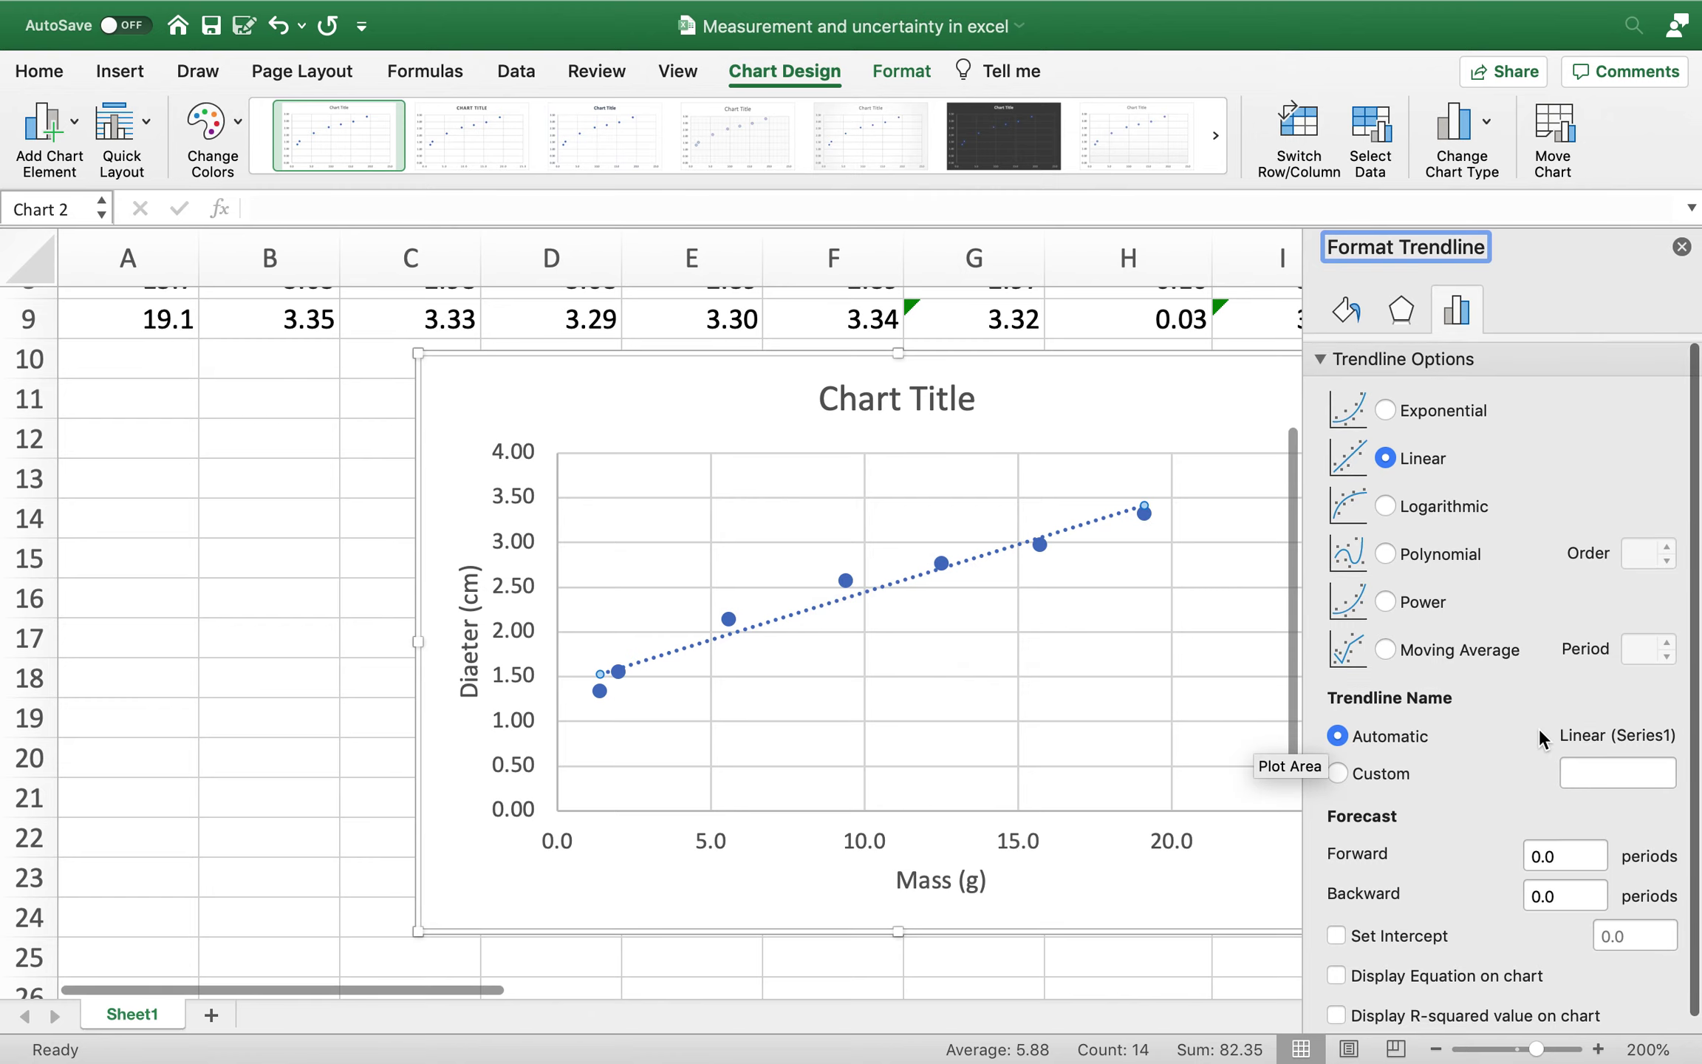
scroll(961, 576, "up", 1)
scroll(932, 530, "down", 3)
scroll(932, 530, "right", 2)
scroll(929, 527, "up", 2)
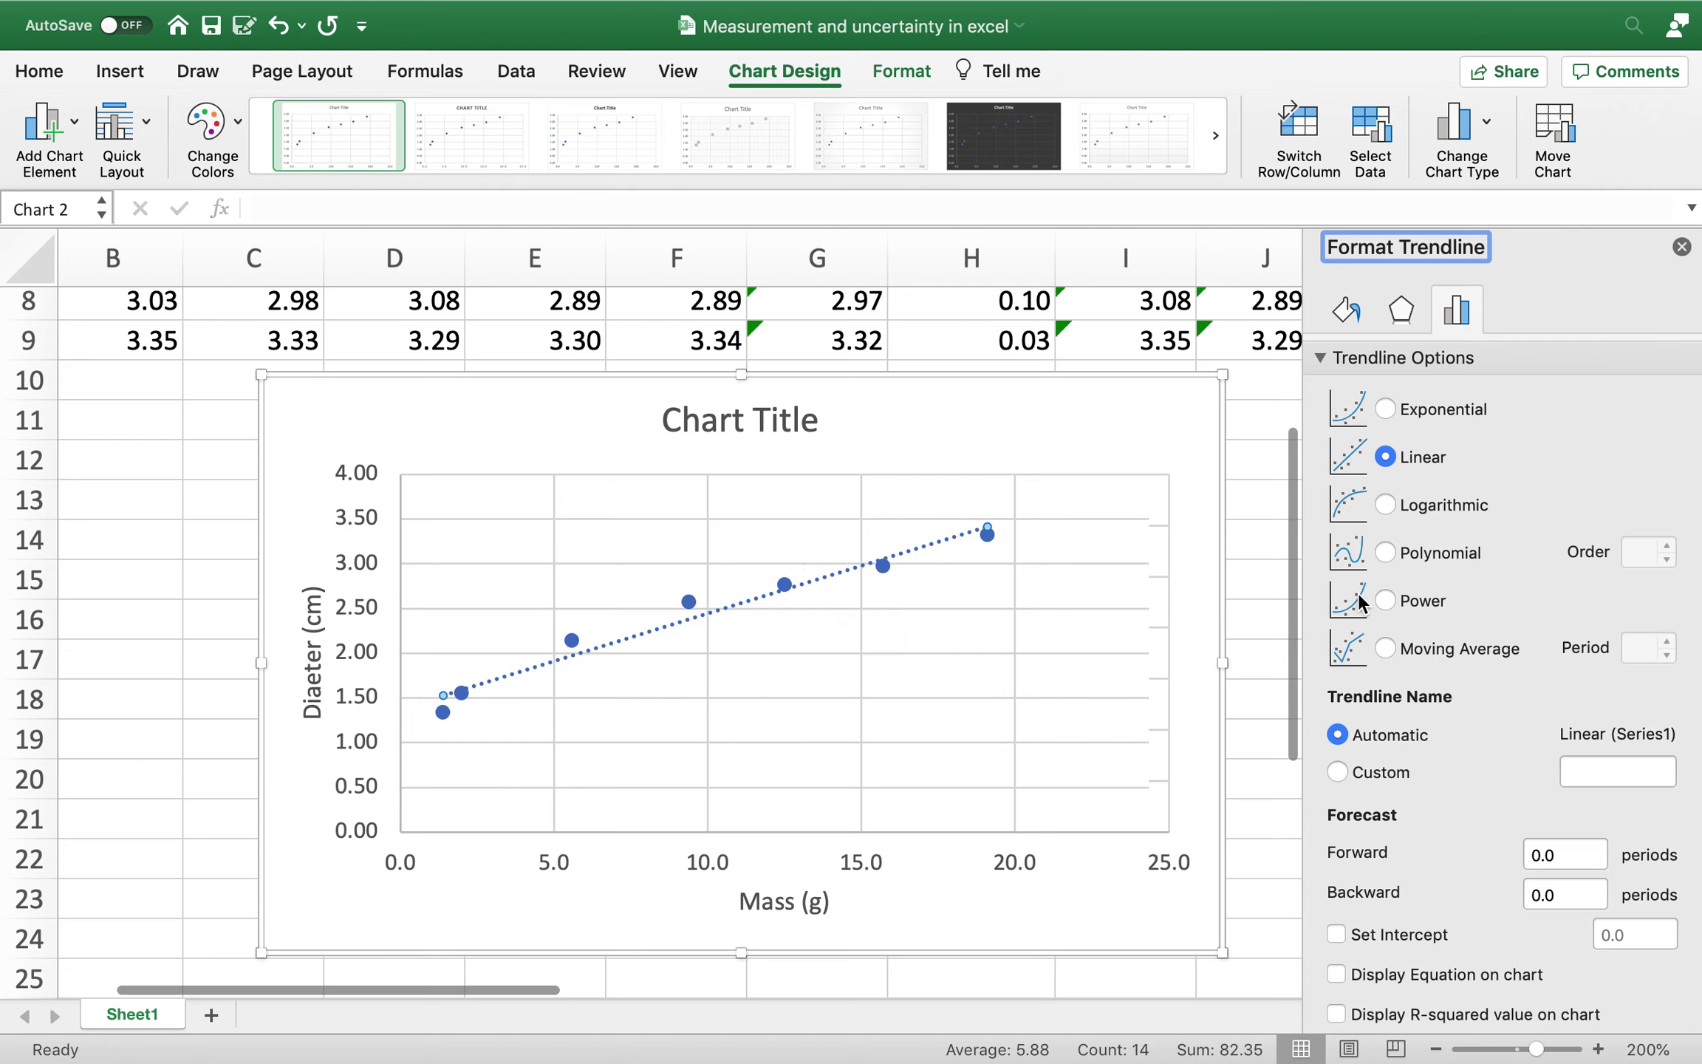
left_click(1392, 560)
left_click(1666, 547)
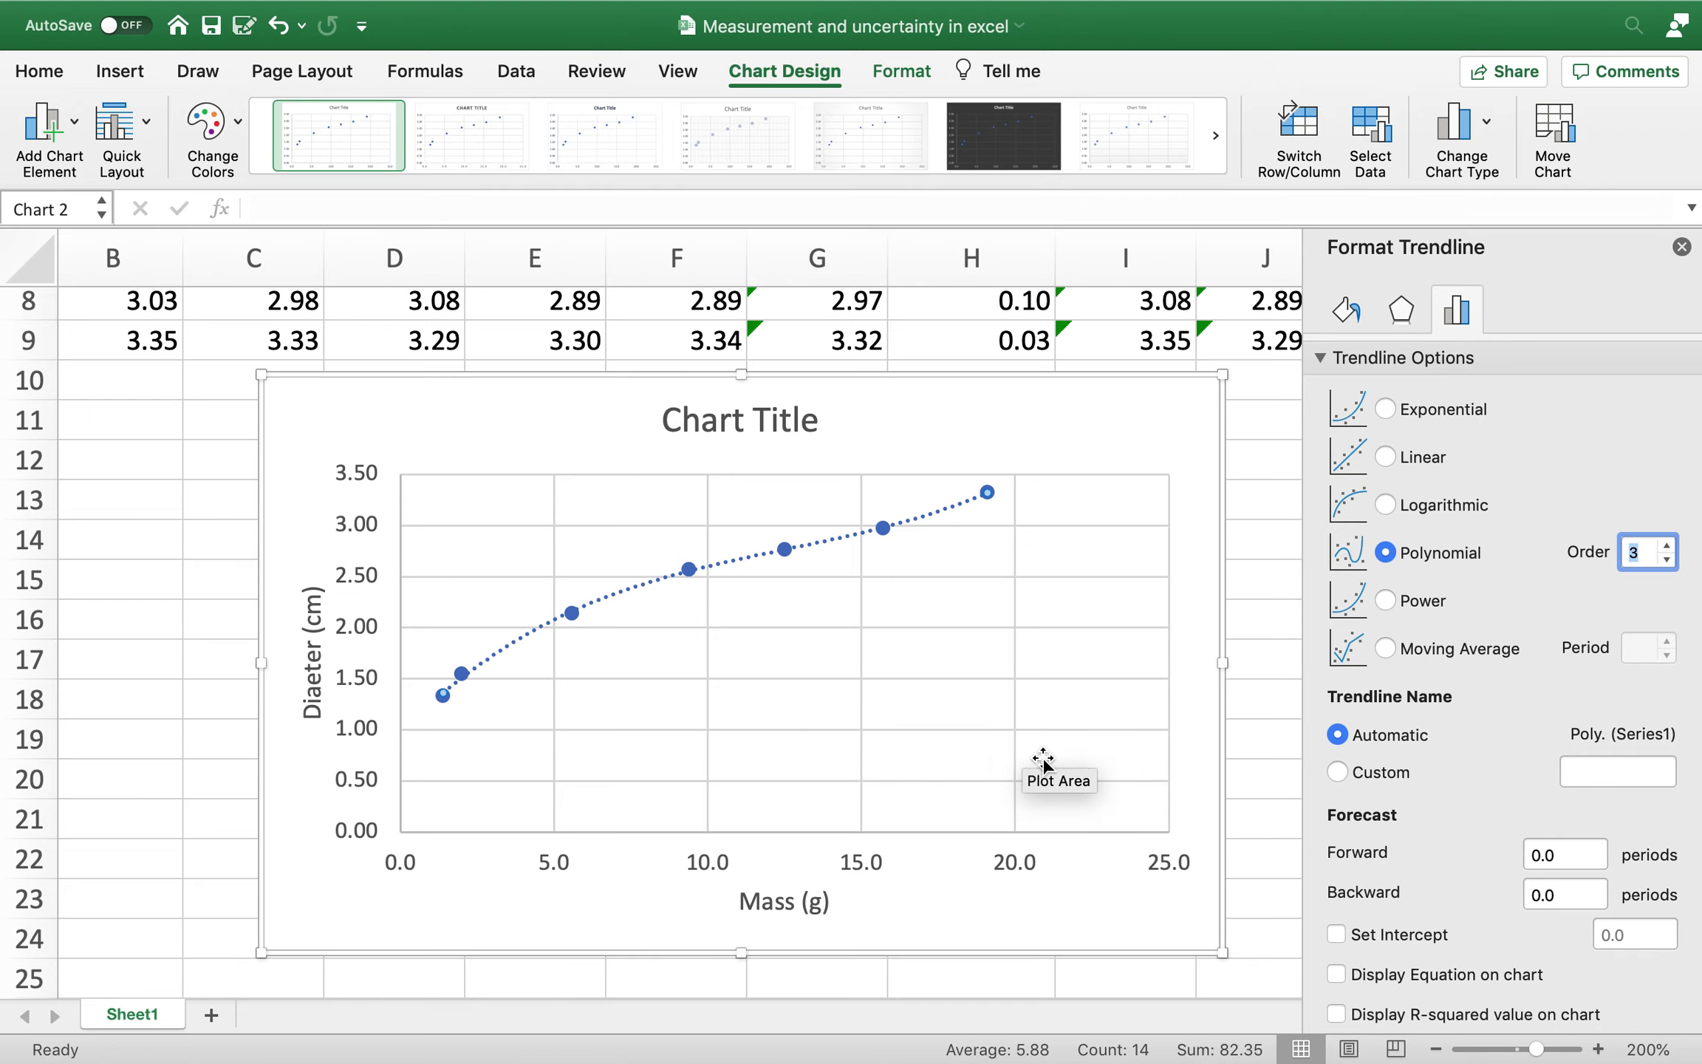
- Display the polynomial trendline's equation on the chart
scroll(744, 794, "down", 1)
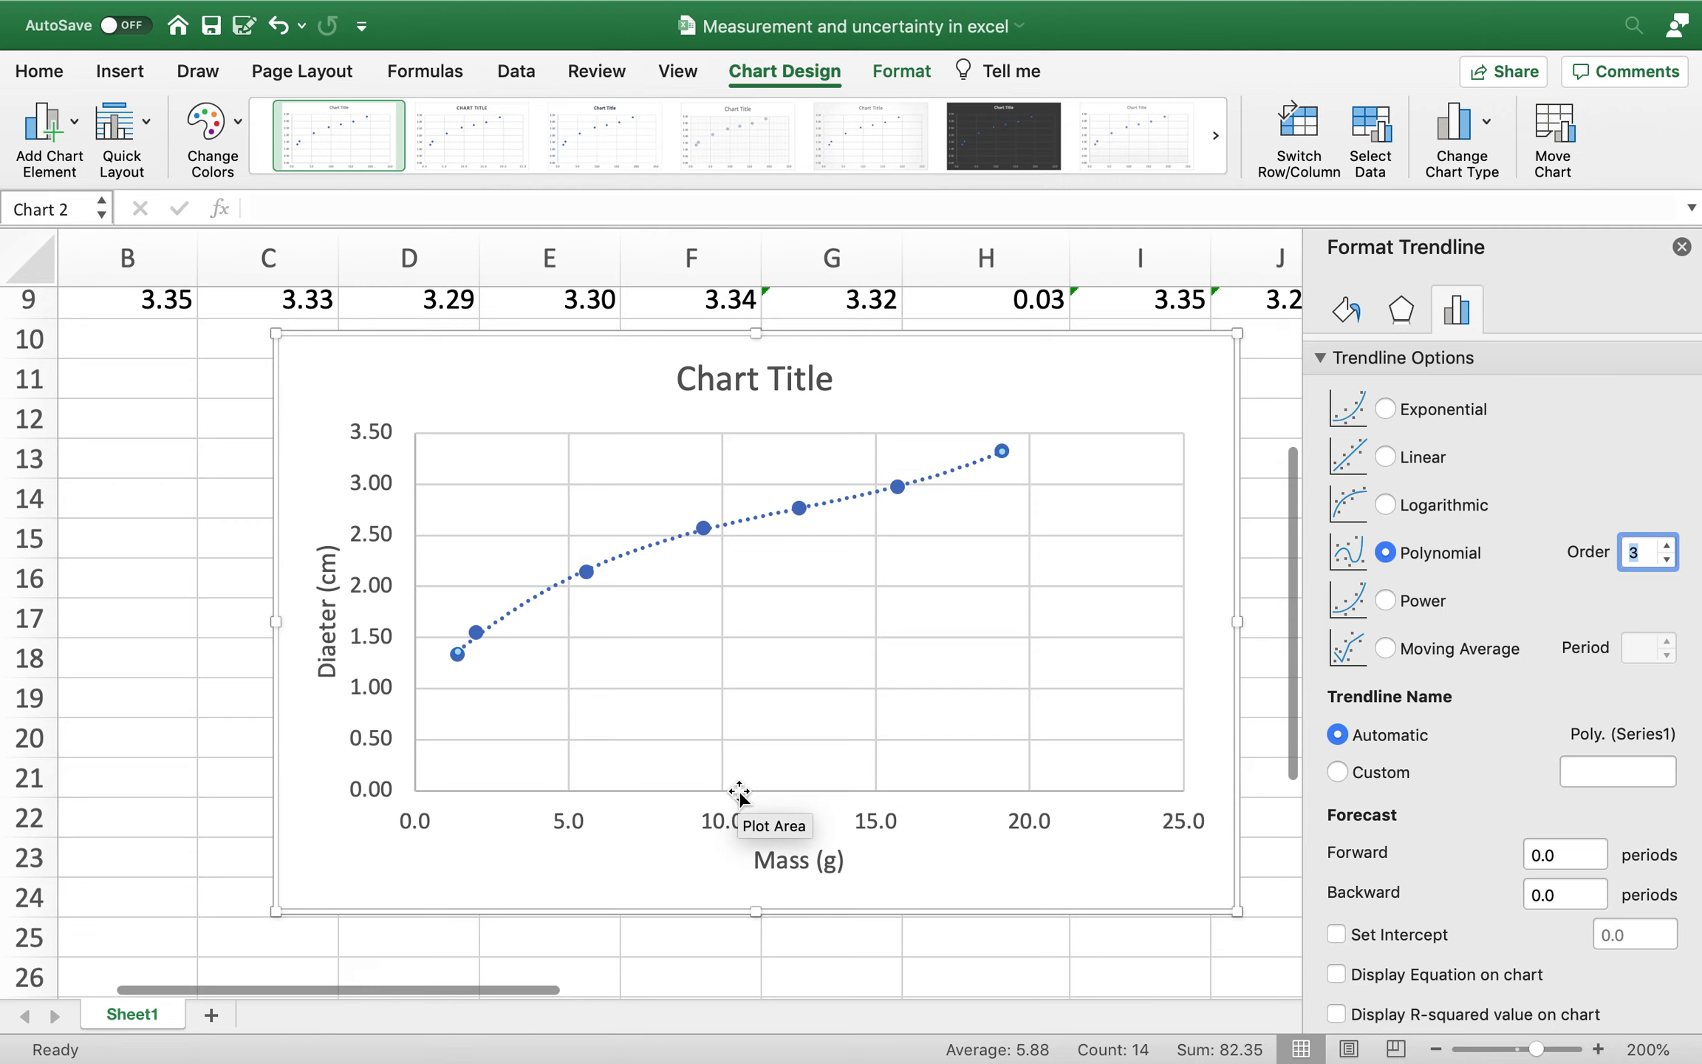
scroll(1328, 910, "down", 1)
left_click(1336, 962)
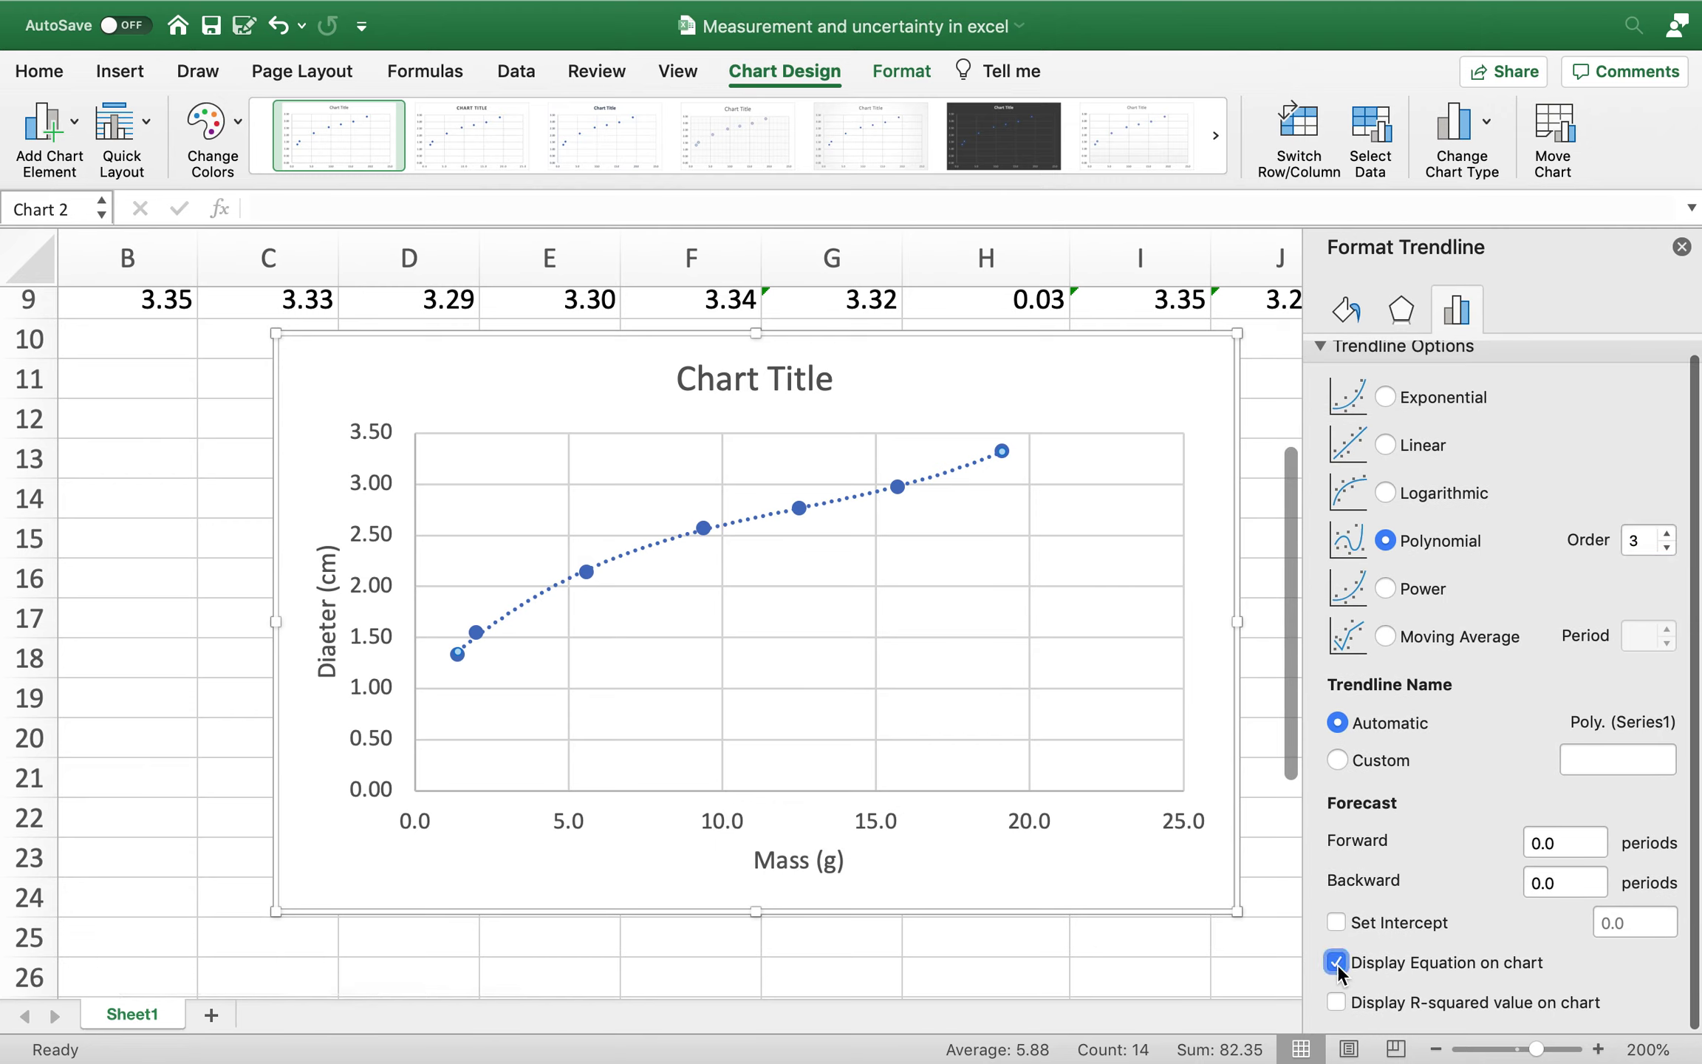
- Move the trendline equation to the empty upper area of the plot and close the label formatting pane
left_click_drag(619, 459, 510, 443)
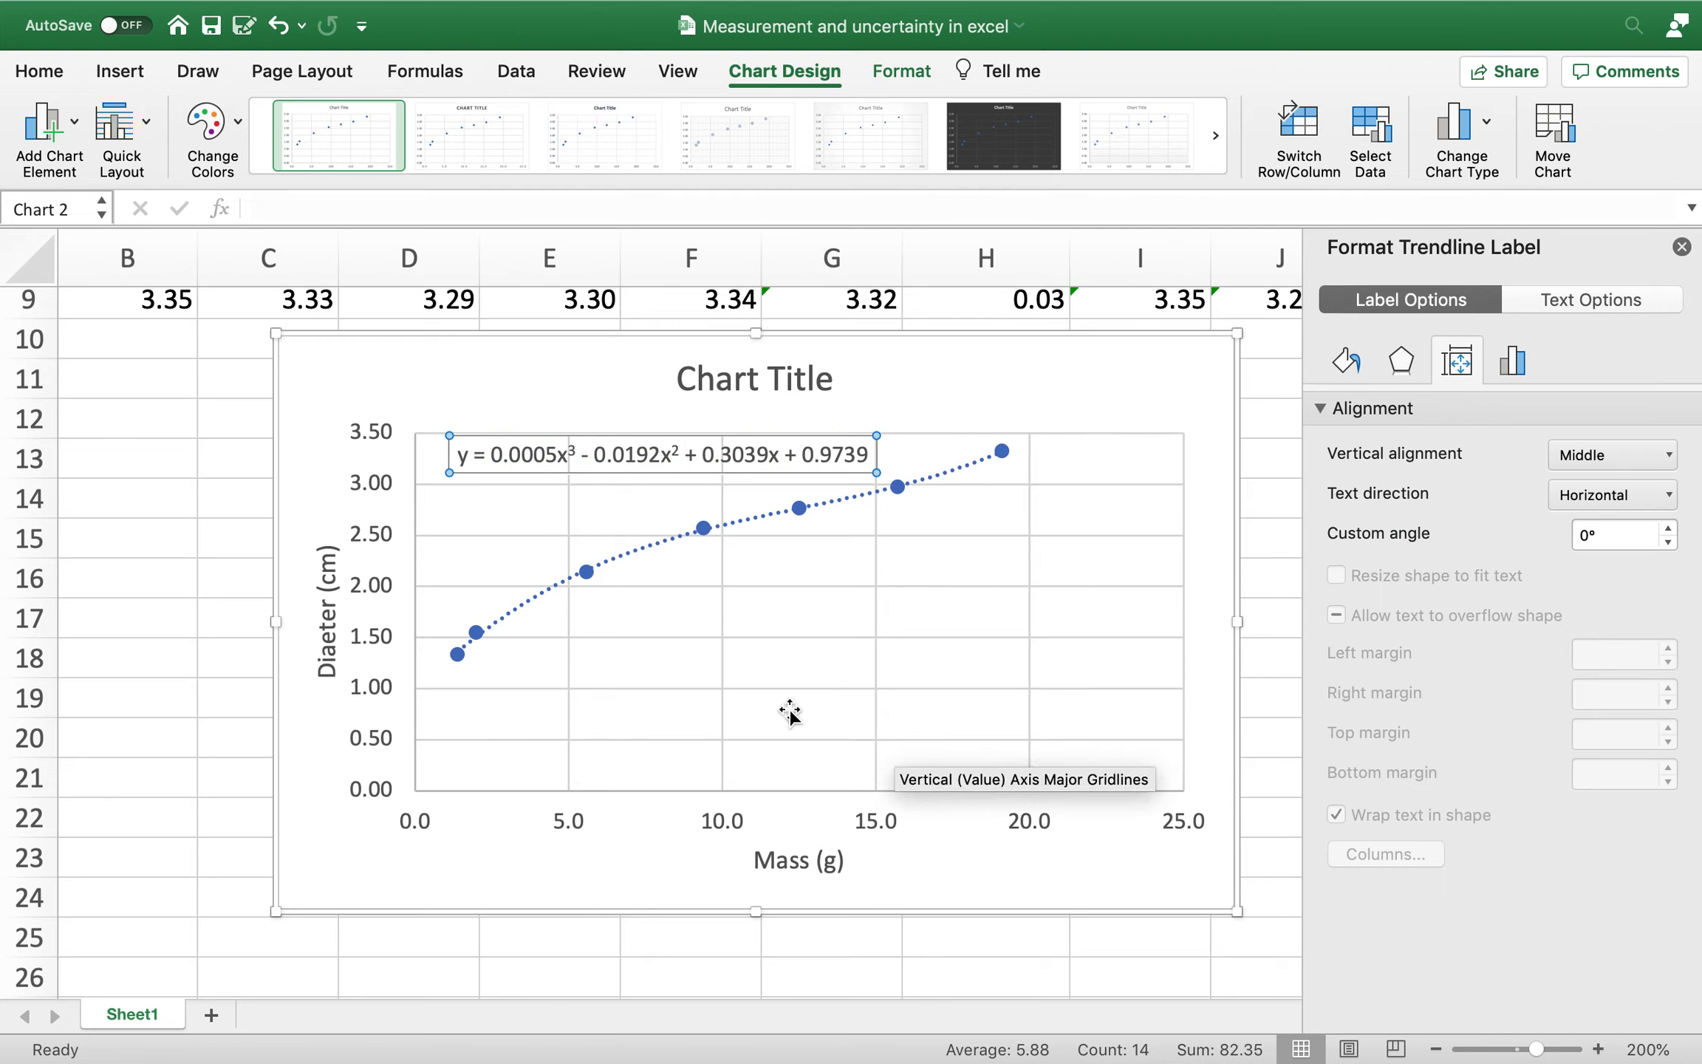
left_click(1681, 247)
left_click(380, 419)
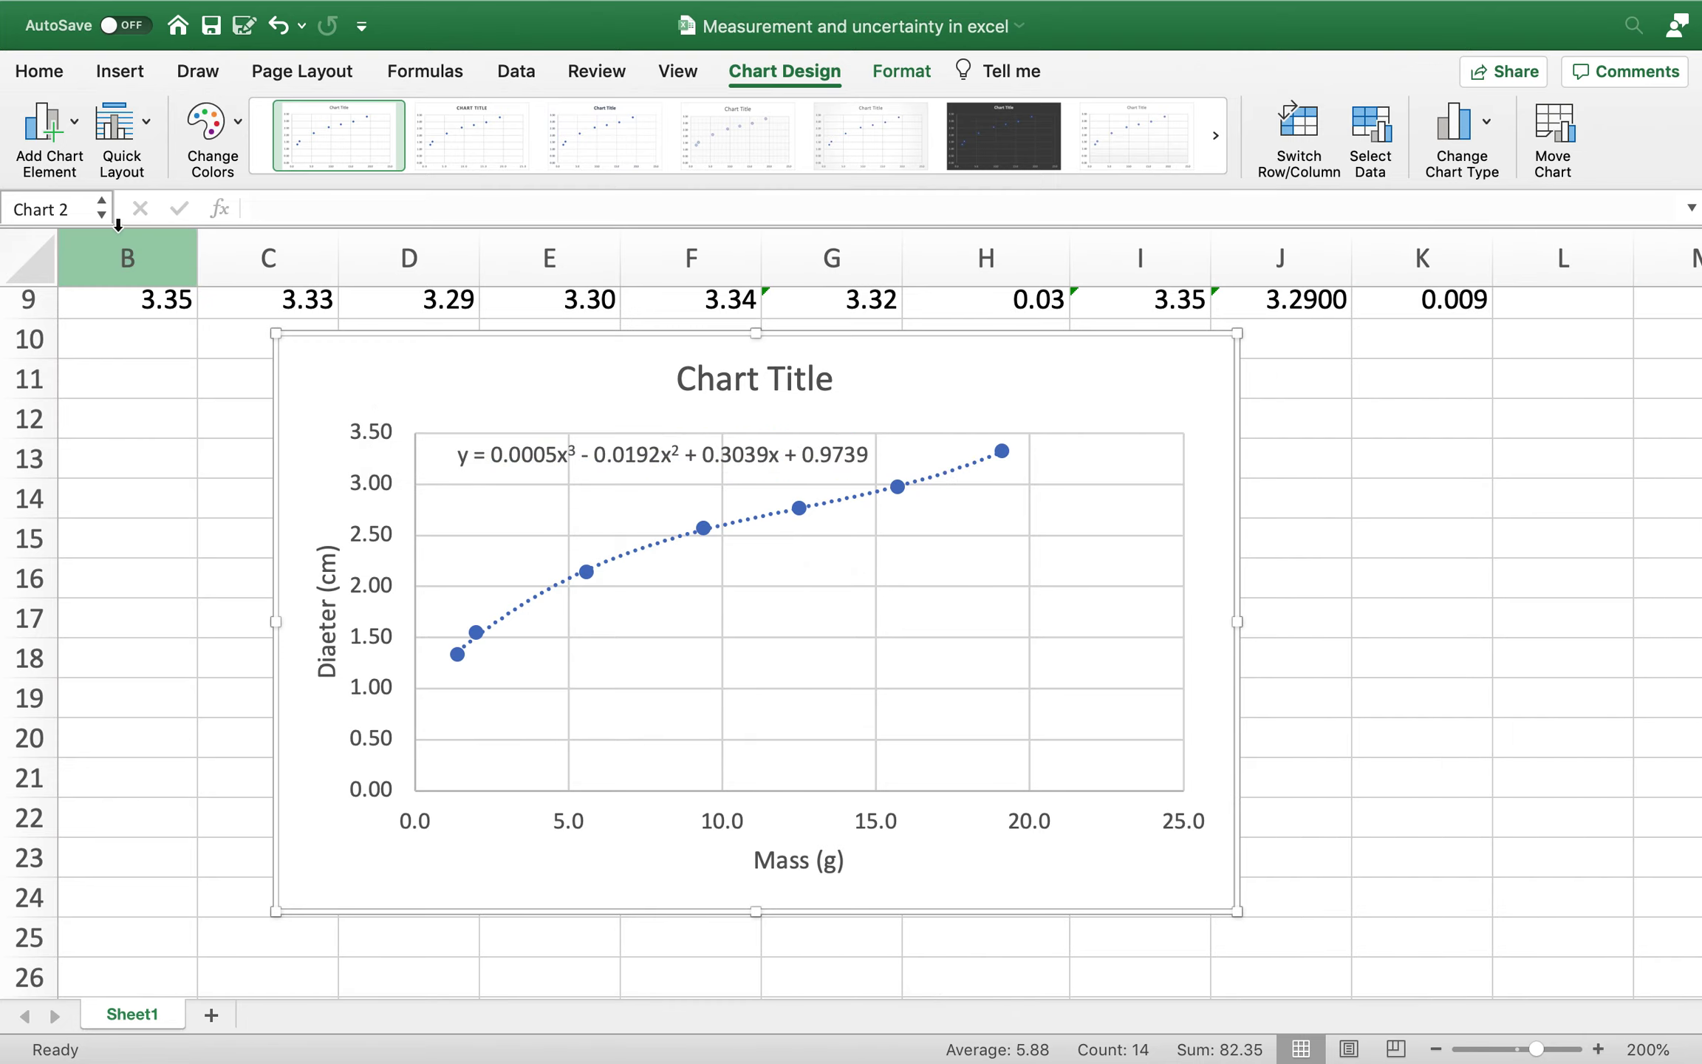
- Add error bars to the scatter chart with their formatting options open
left_click(70, 145)
mouse_move(114, 326)
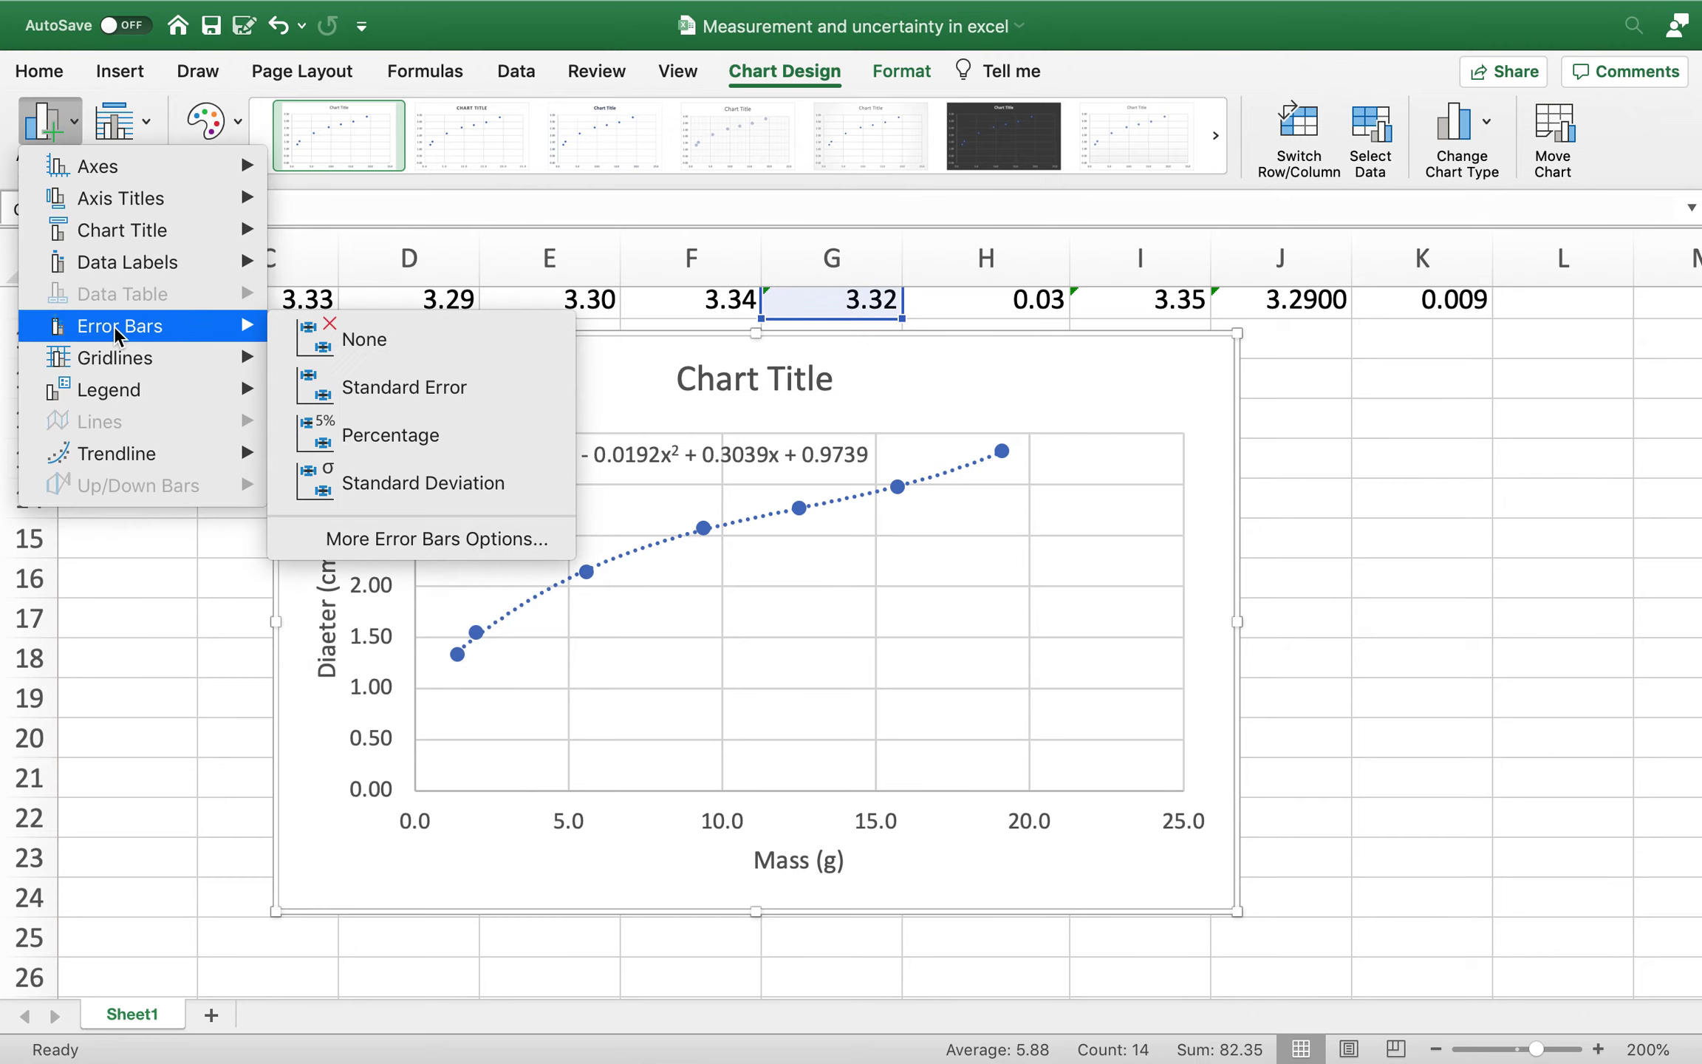
left_click(358, 536)
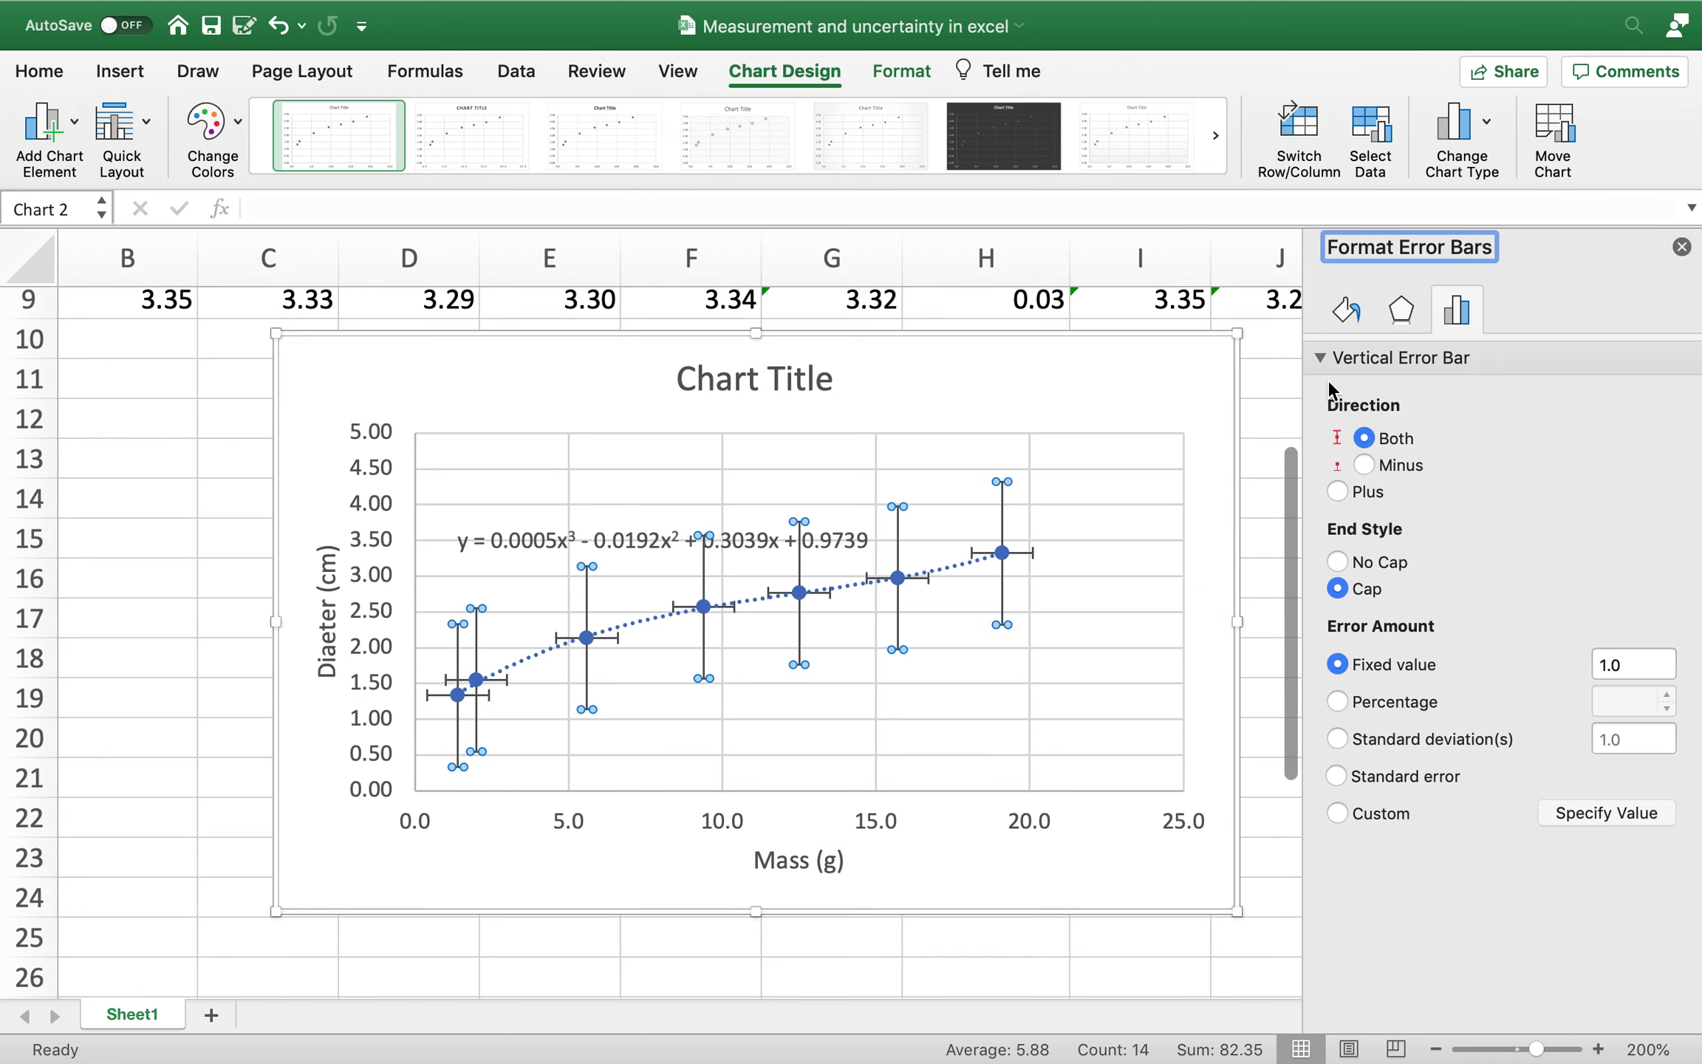
- Give the vertical error bars custom amounts, using the Δdmean range H3:H9 for both the positive and negative error values
scroll(996, 539, "up", 5)
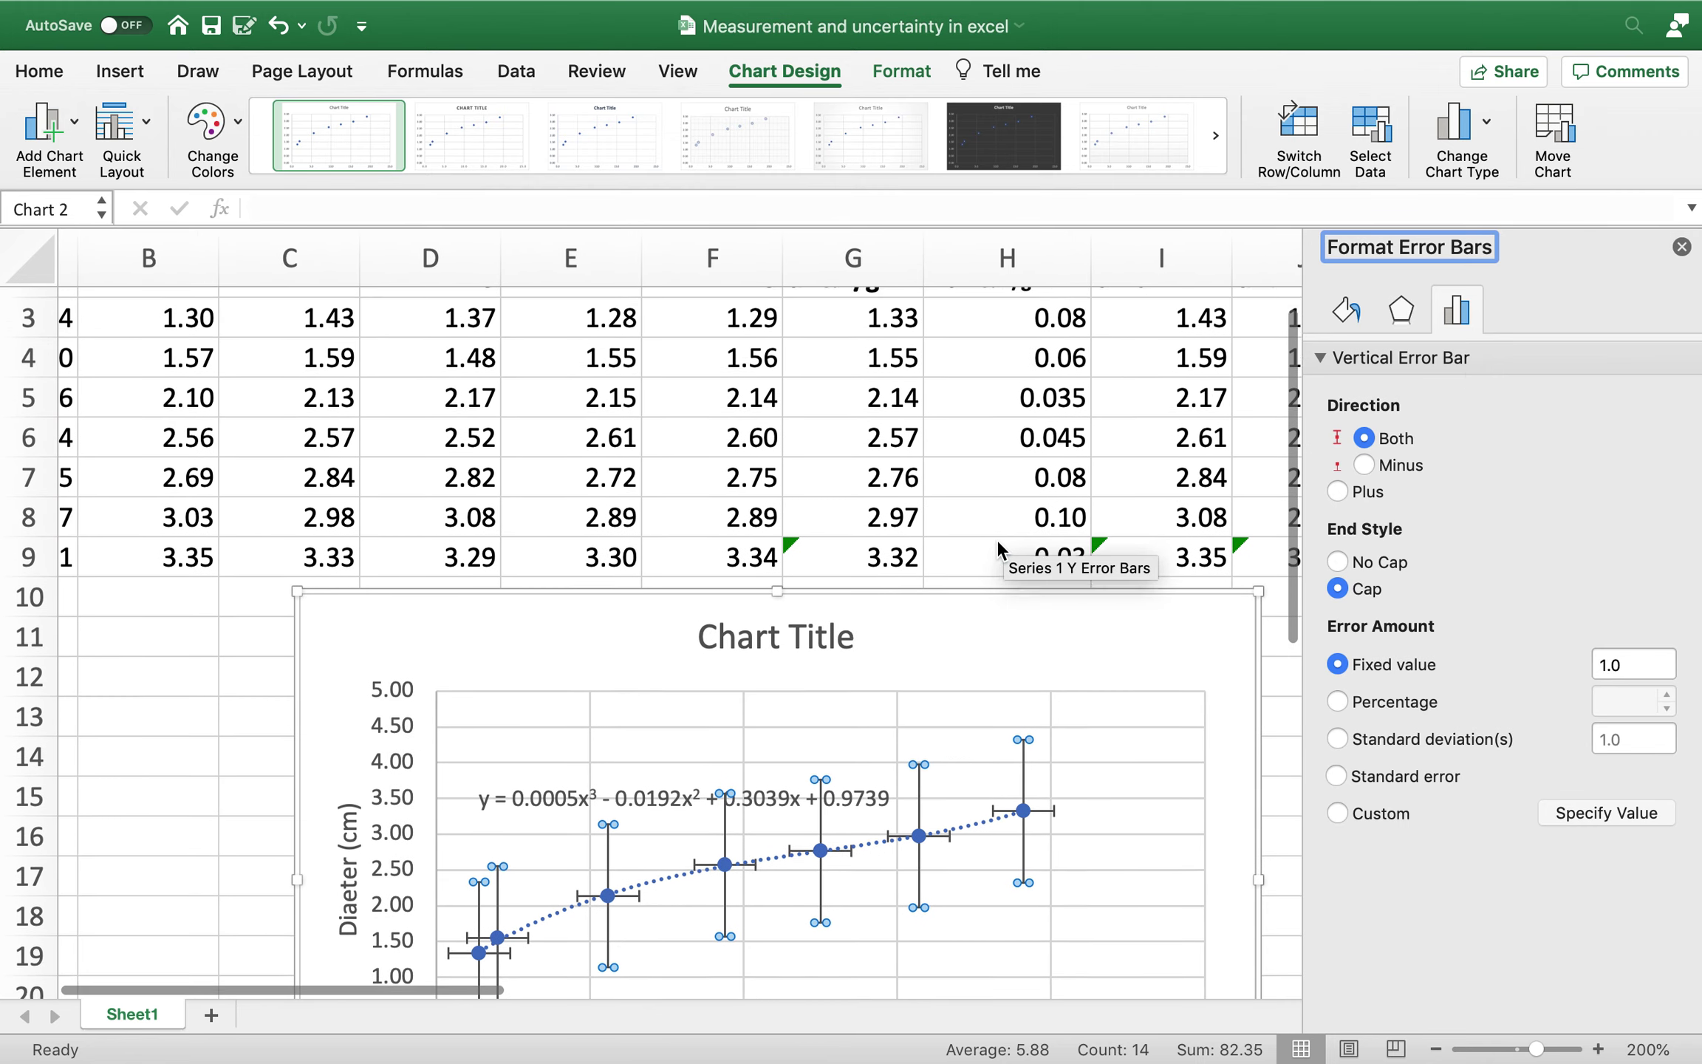
scroll(844, 584, "right", 4)
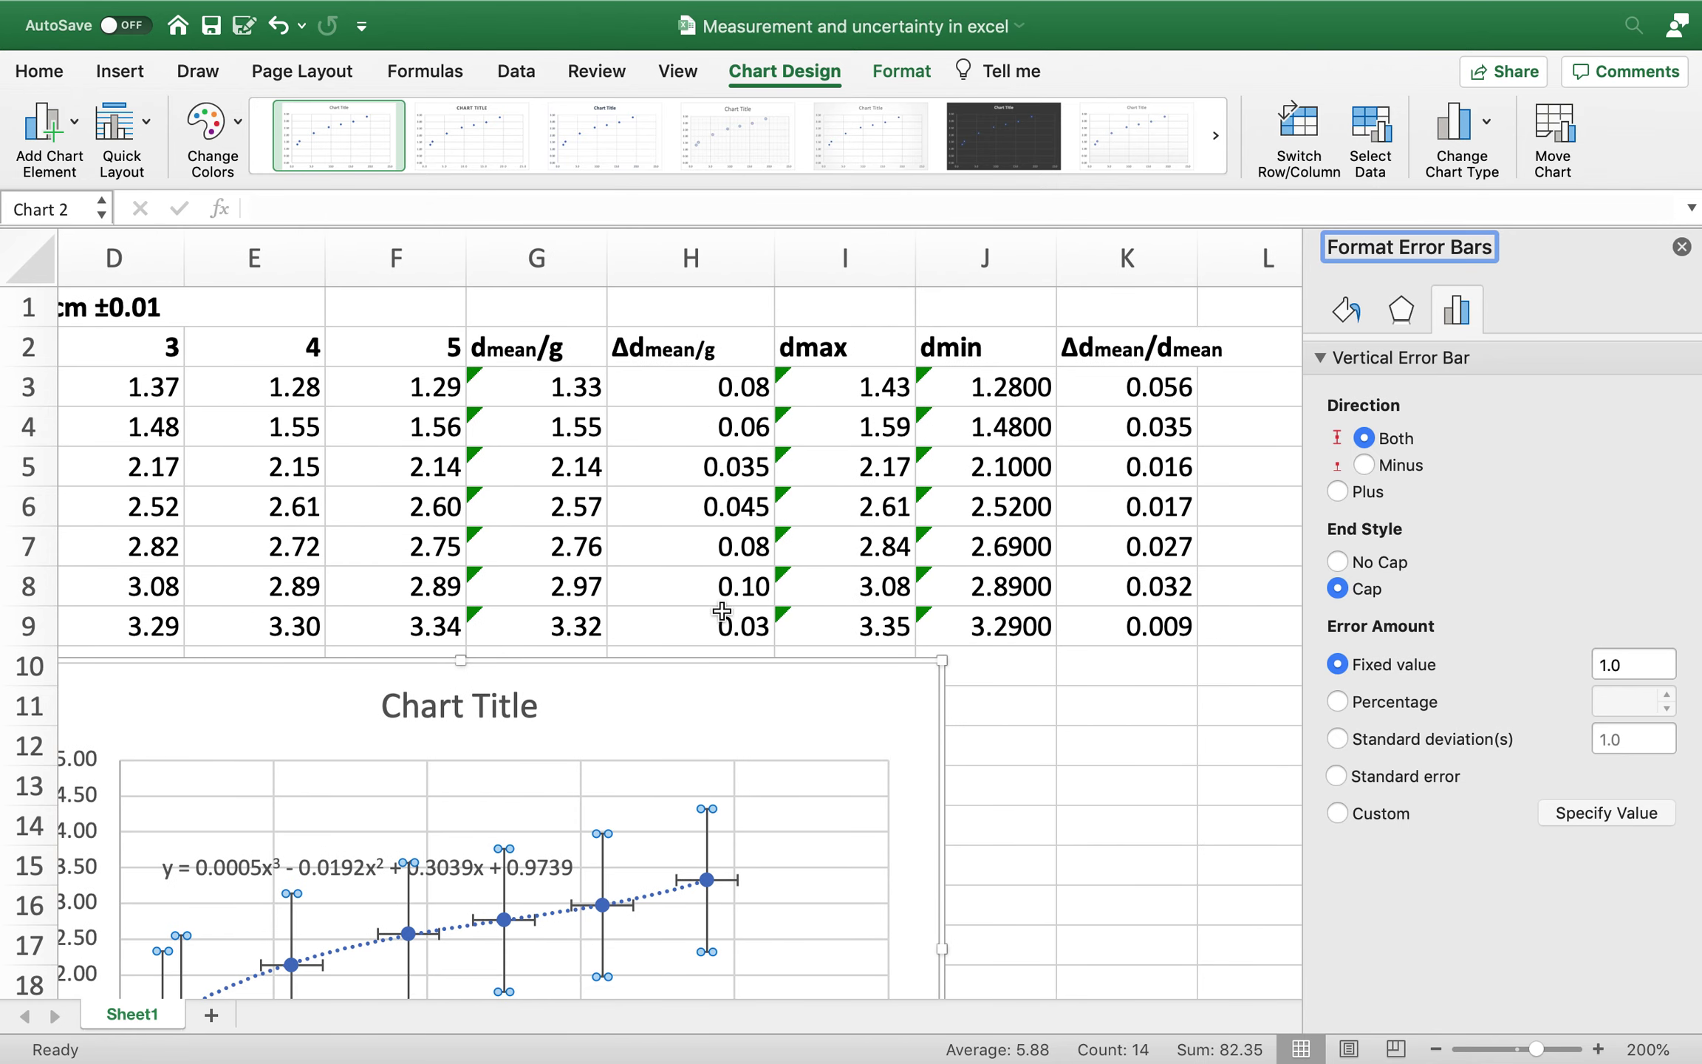
left_click(1374, 821)
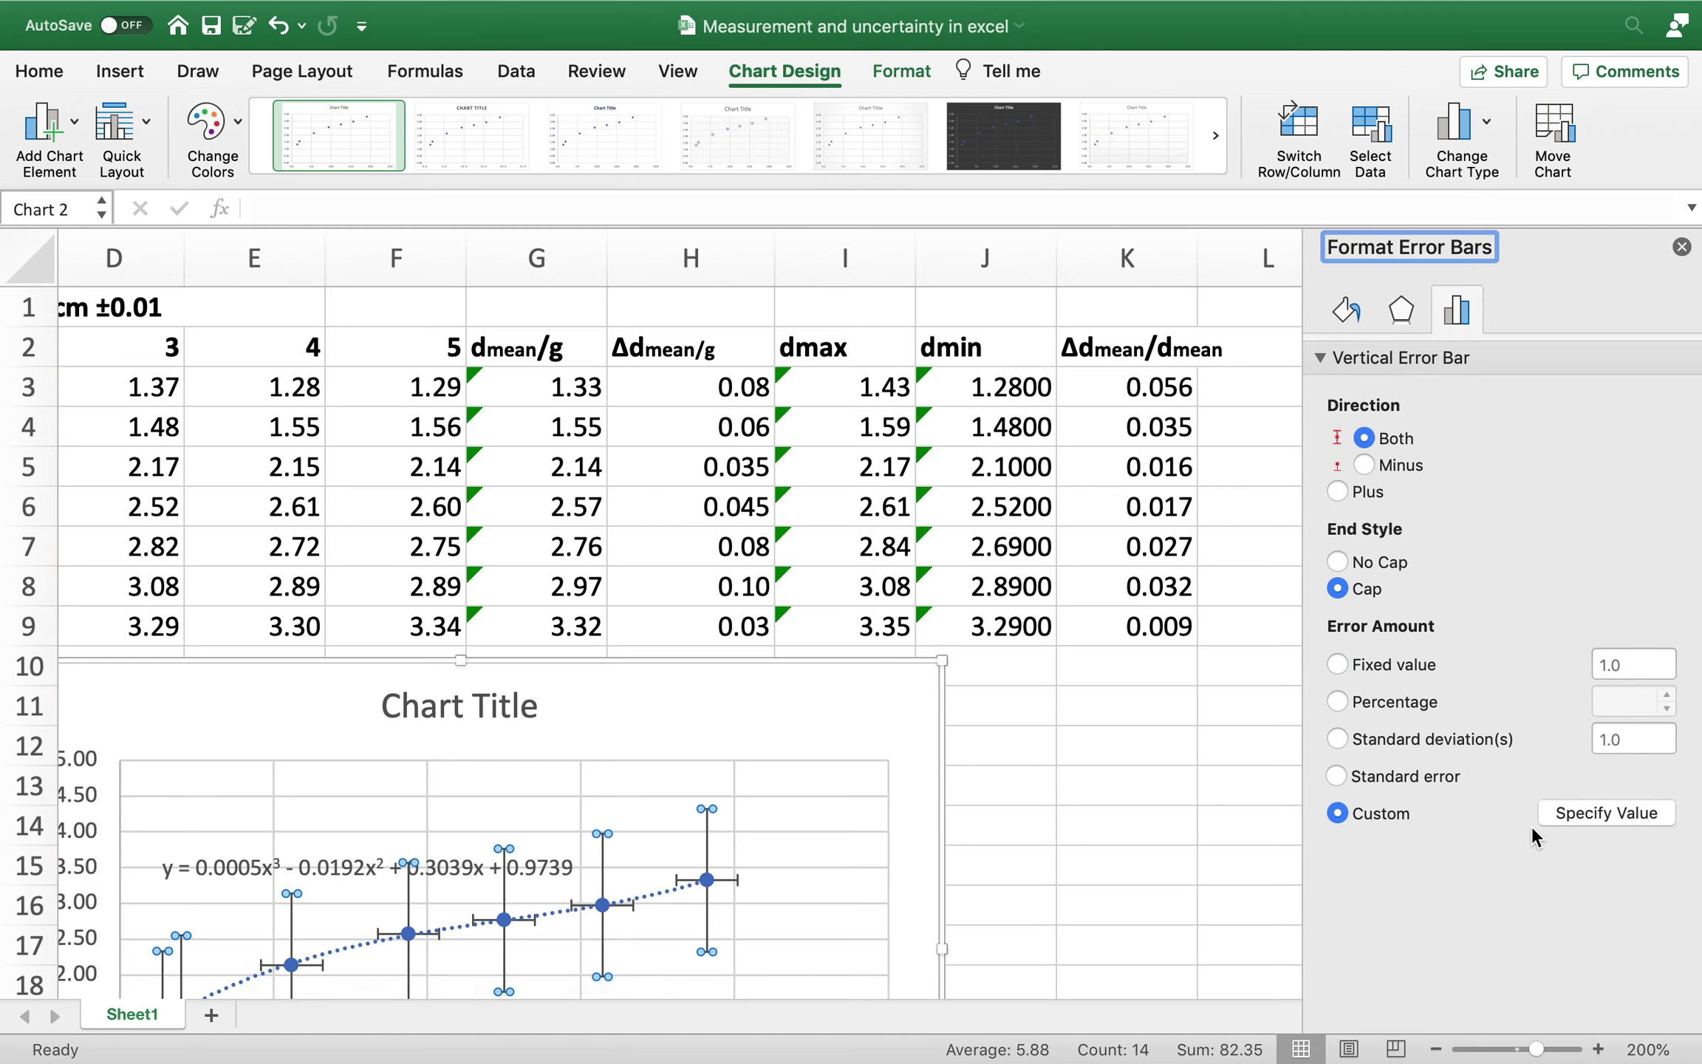
left_click(1578, 811)
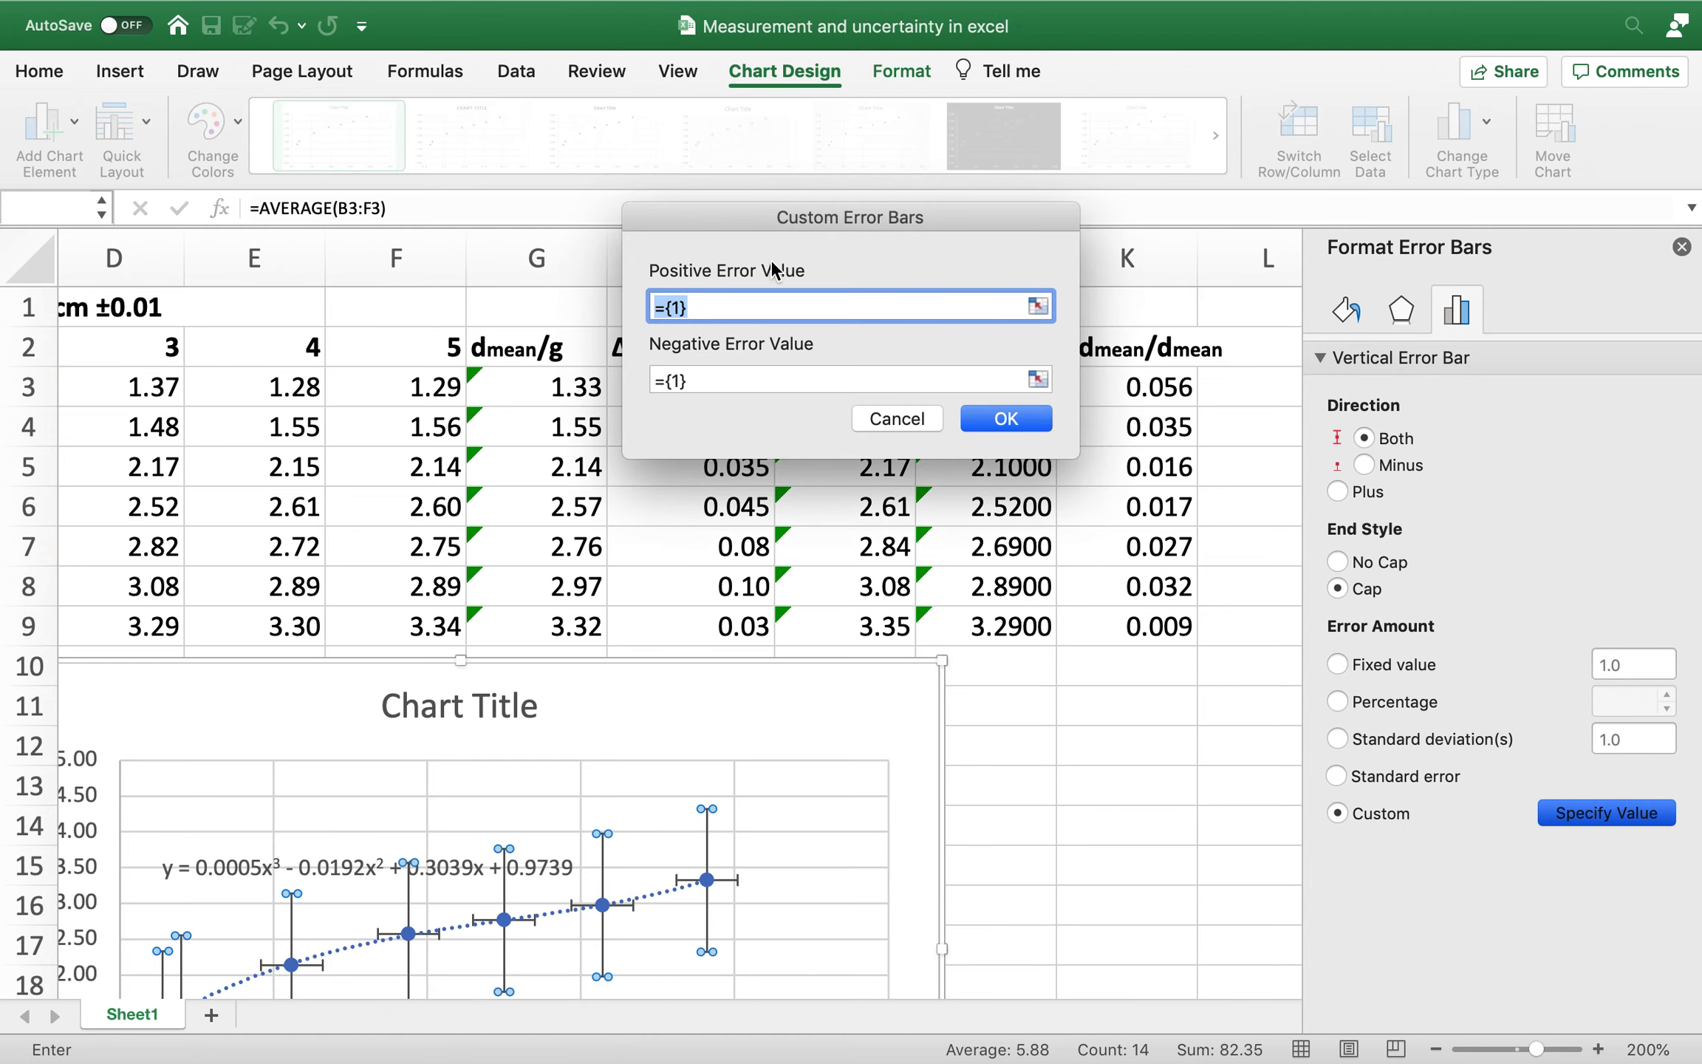
left_click_drag(769, 235, 215, 269)
left_click(659, 382)
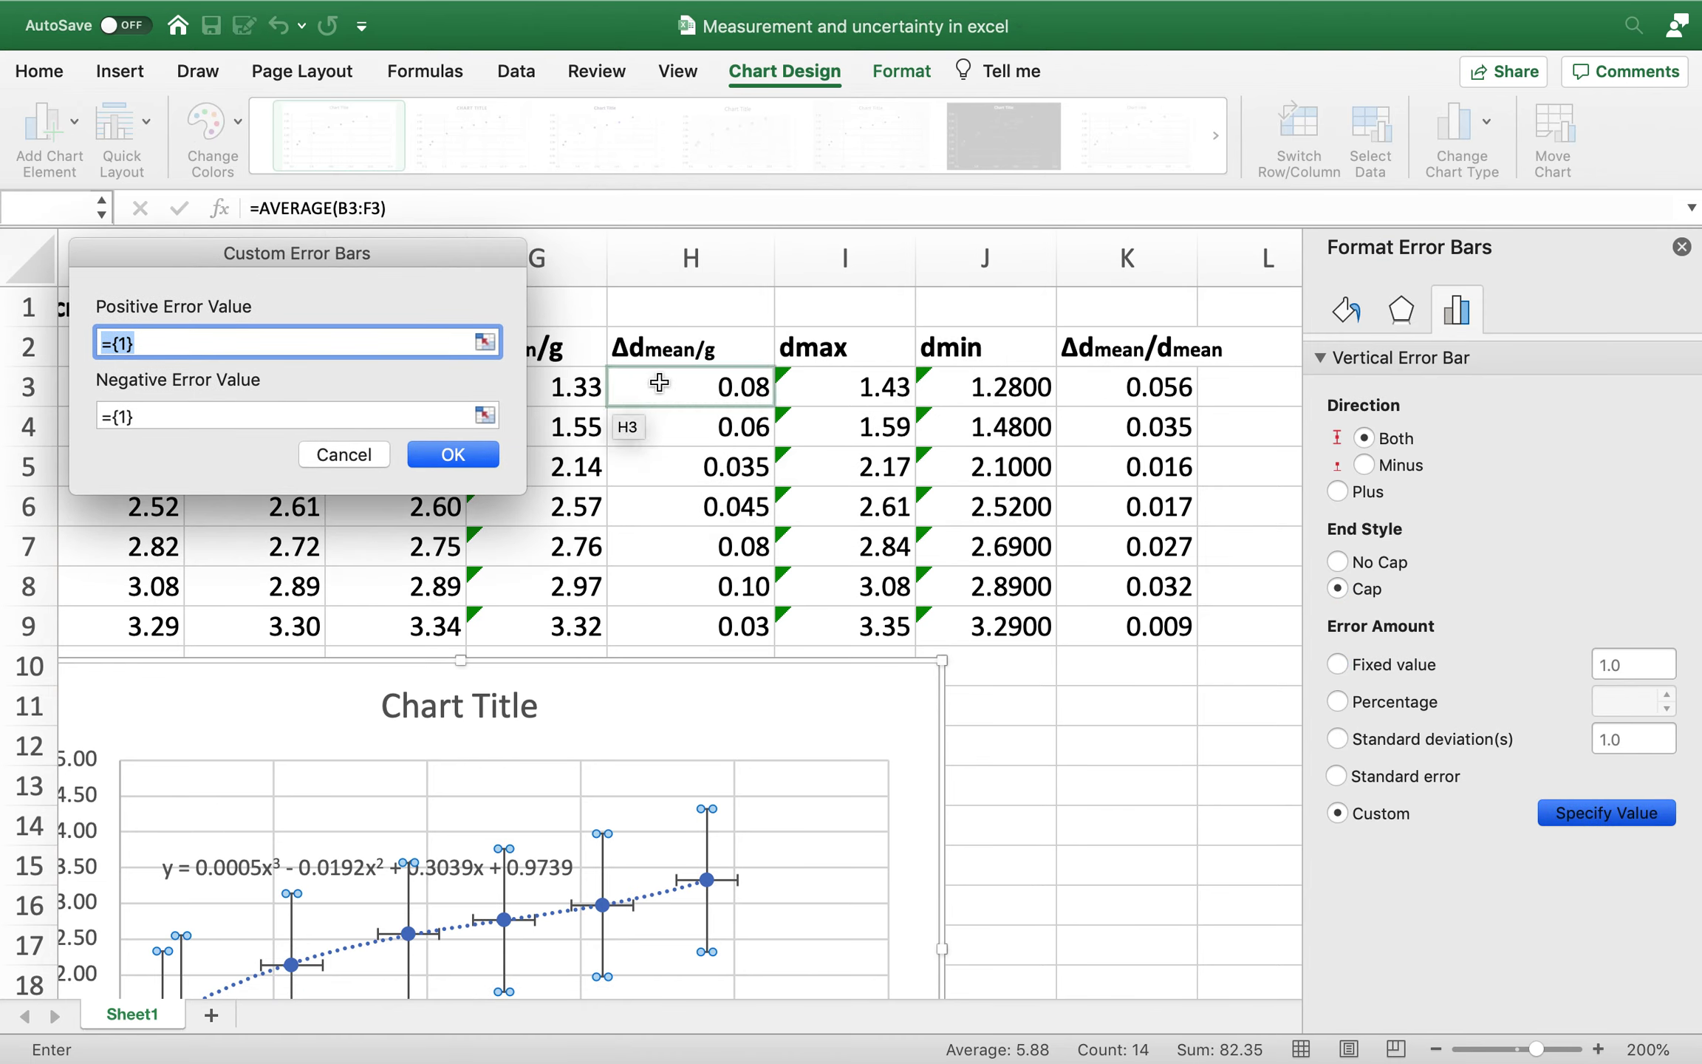
left_click_drag(659, 382, 675, 620)
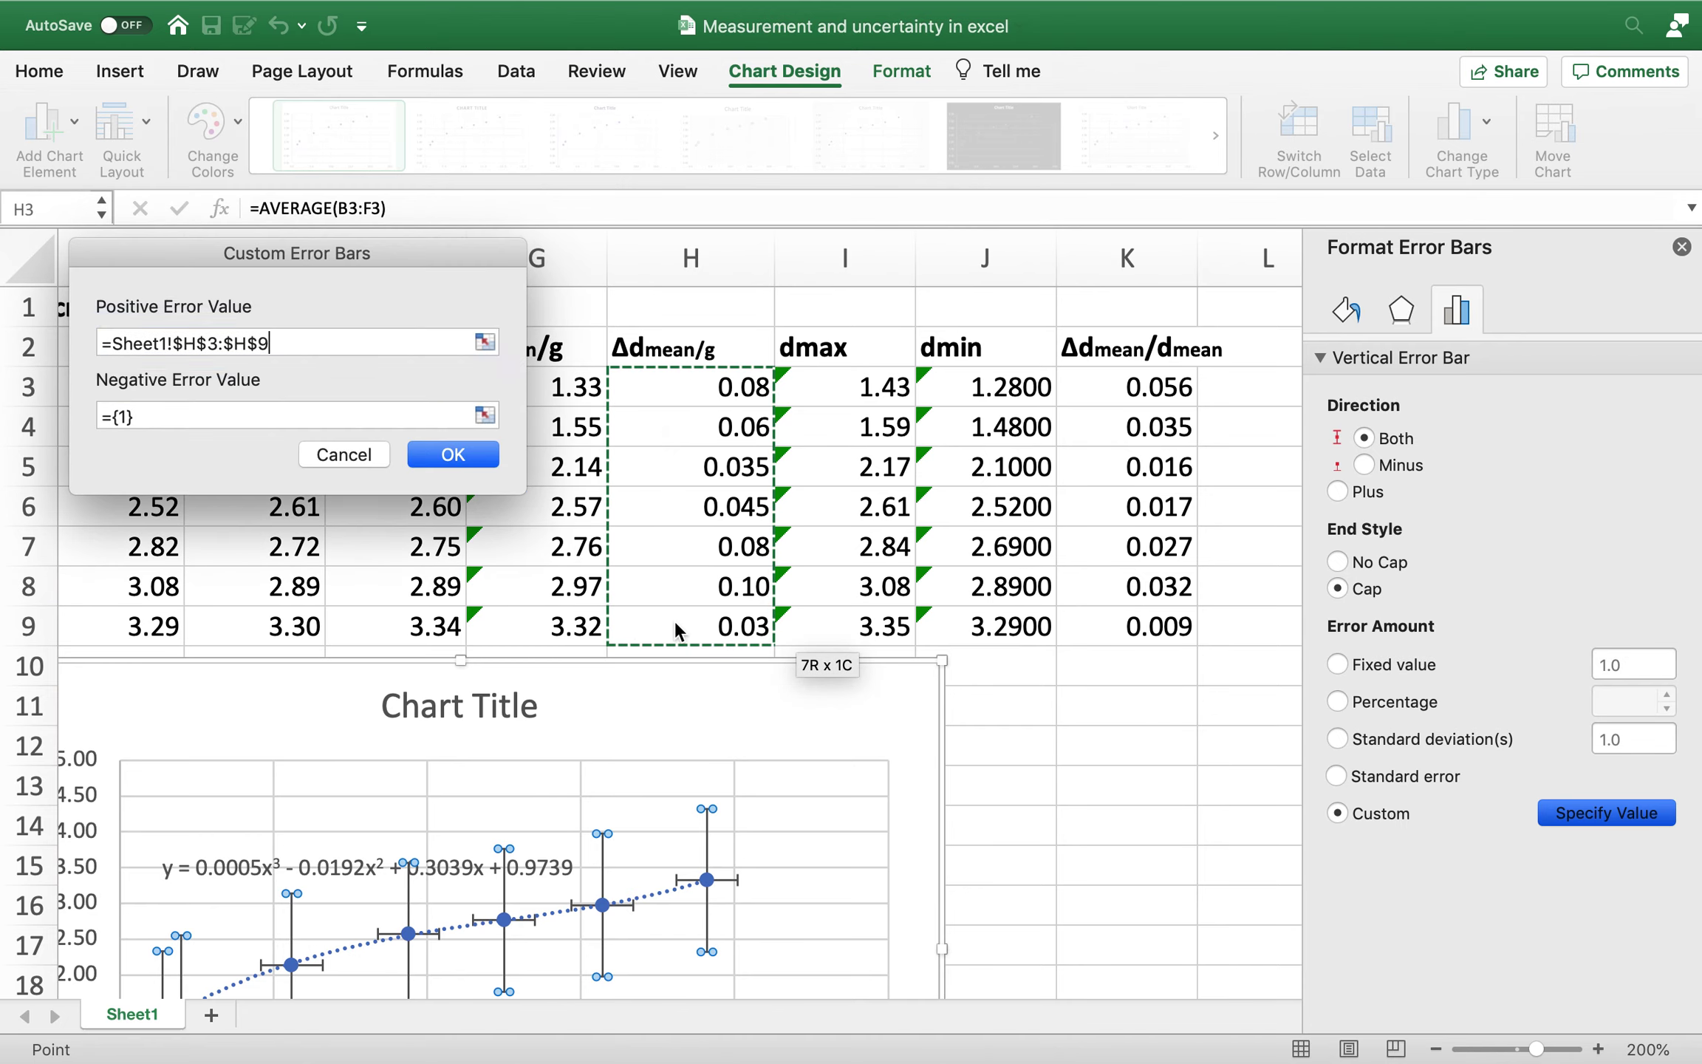
left_click(182, 411)
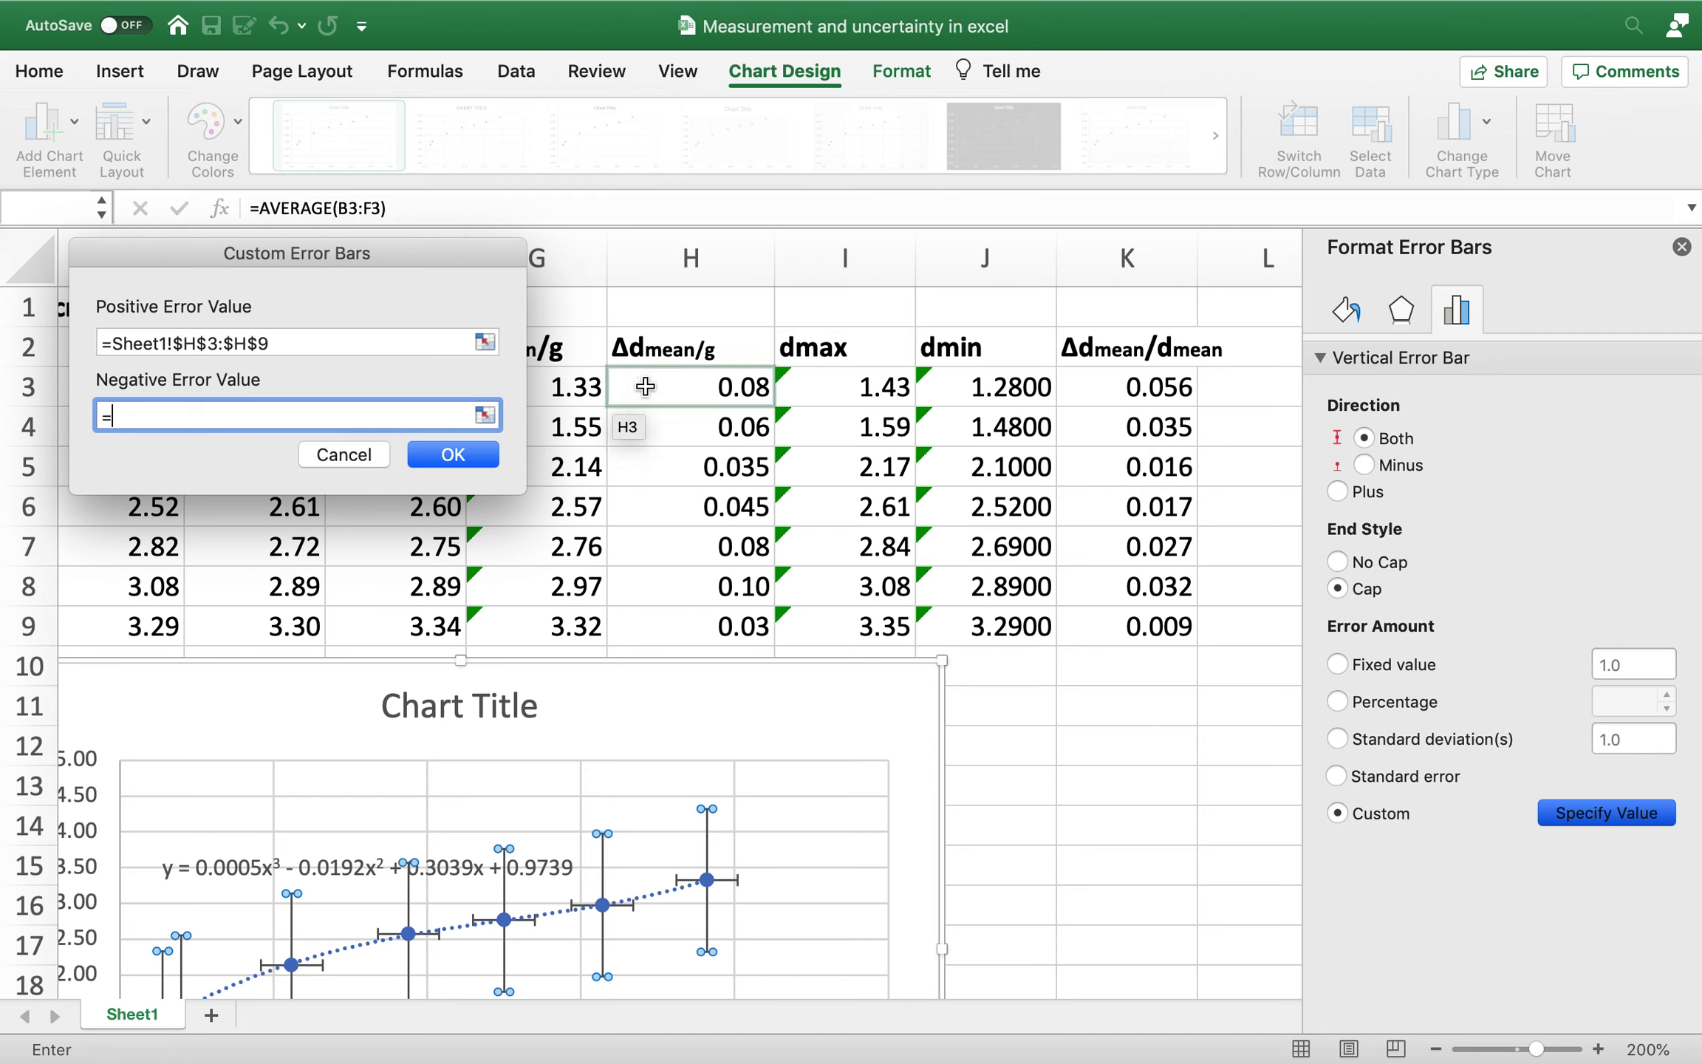
left_click_drag(654, 384, 675, 621)
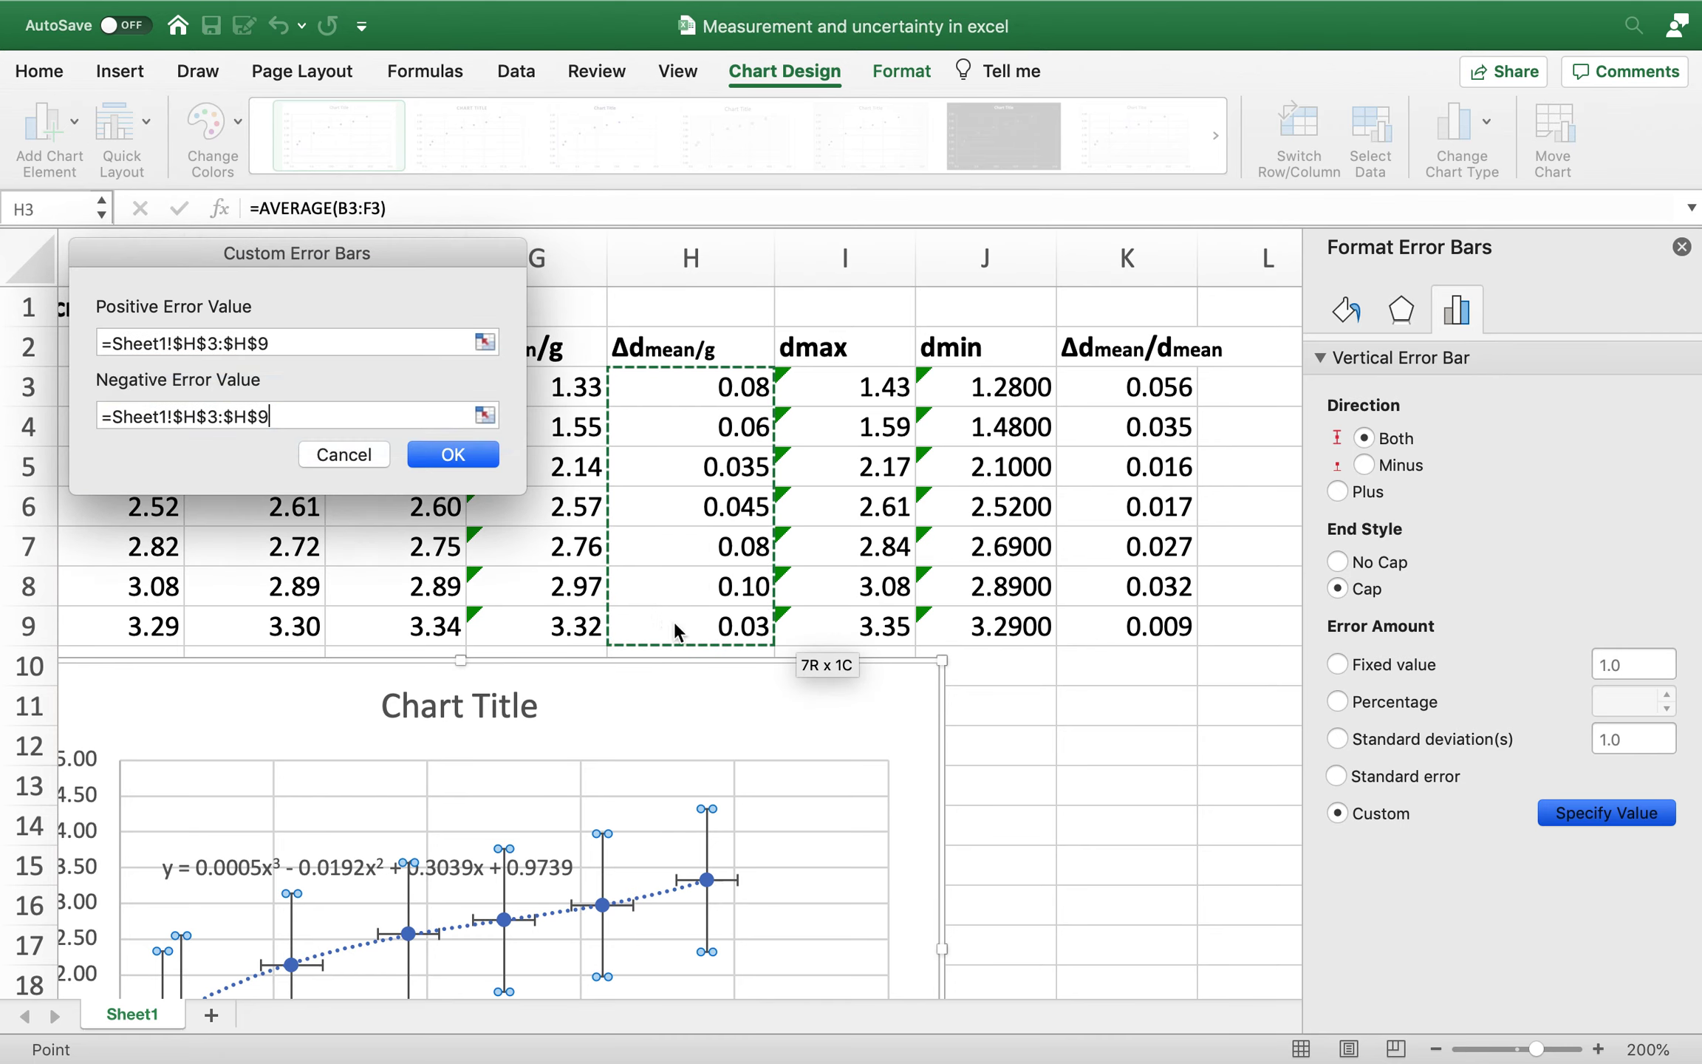
left_click(453, 454)
- Deselect the chart and close the formatting pane
left_click_drag(1044, 886, 1114, 829)
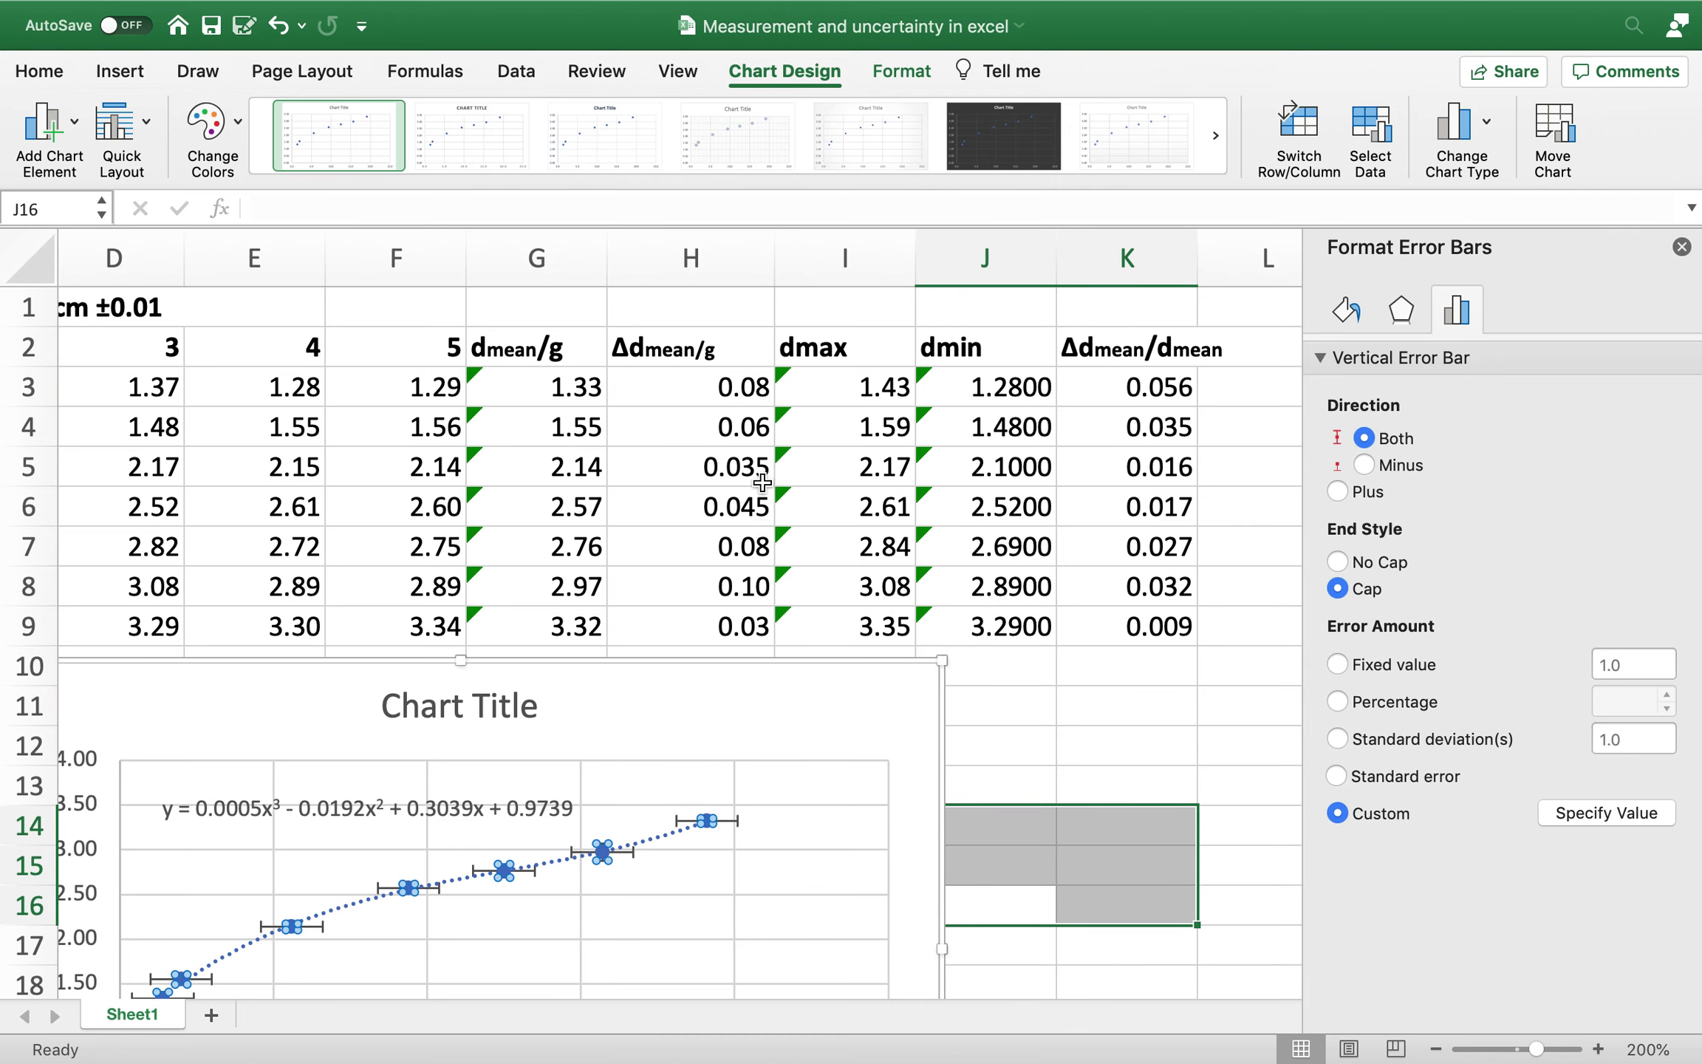
scroll(765, 507, "down", 3)
left_click(1067, 745)
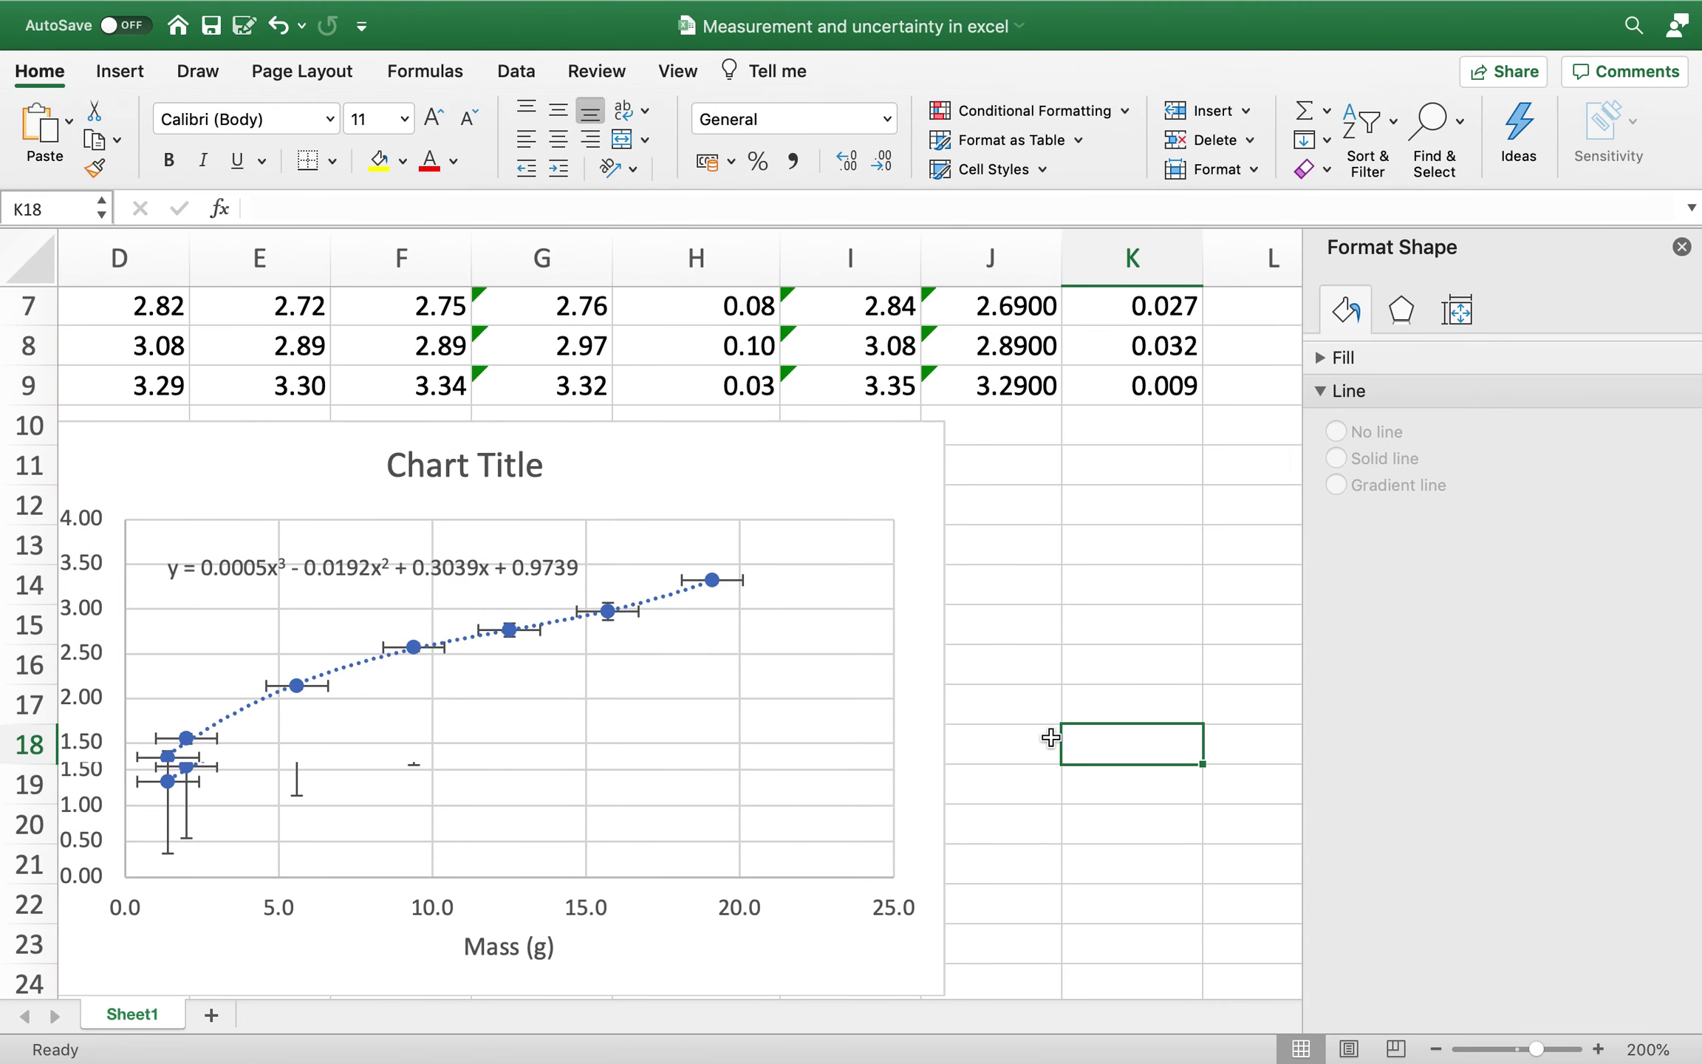
left_click(1460, 312)
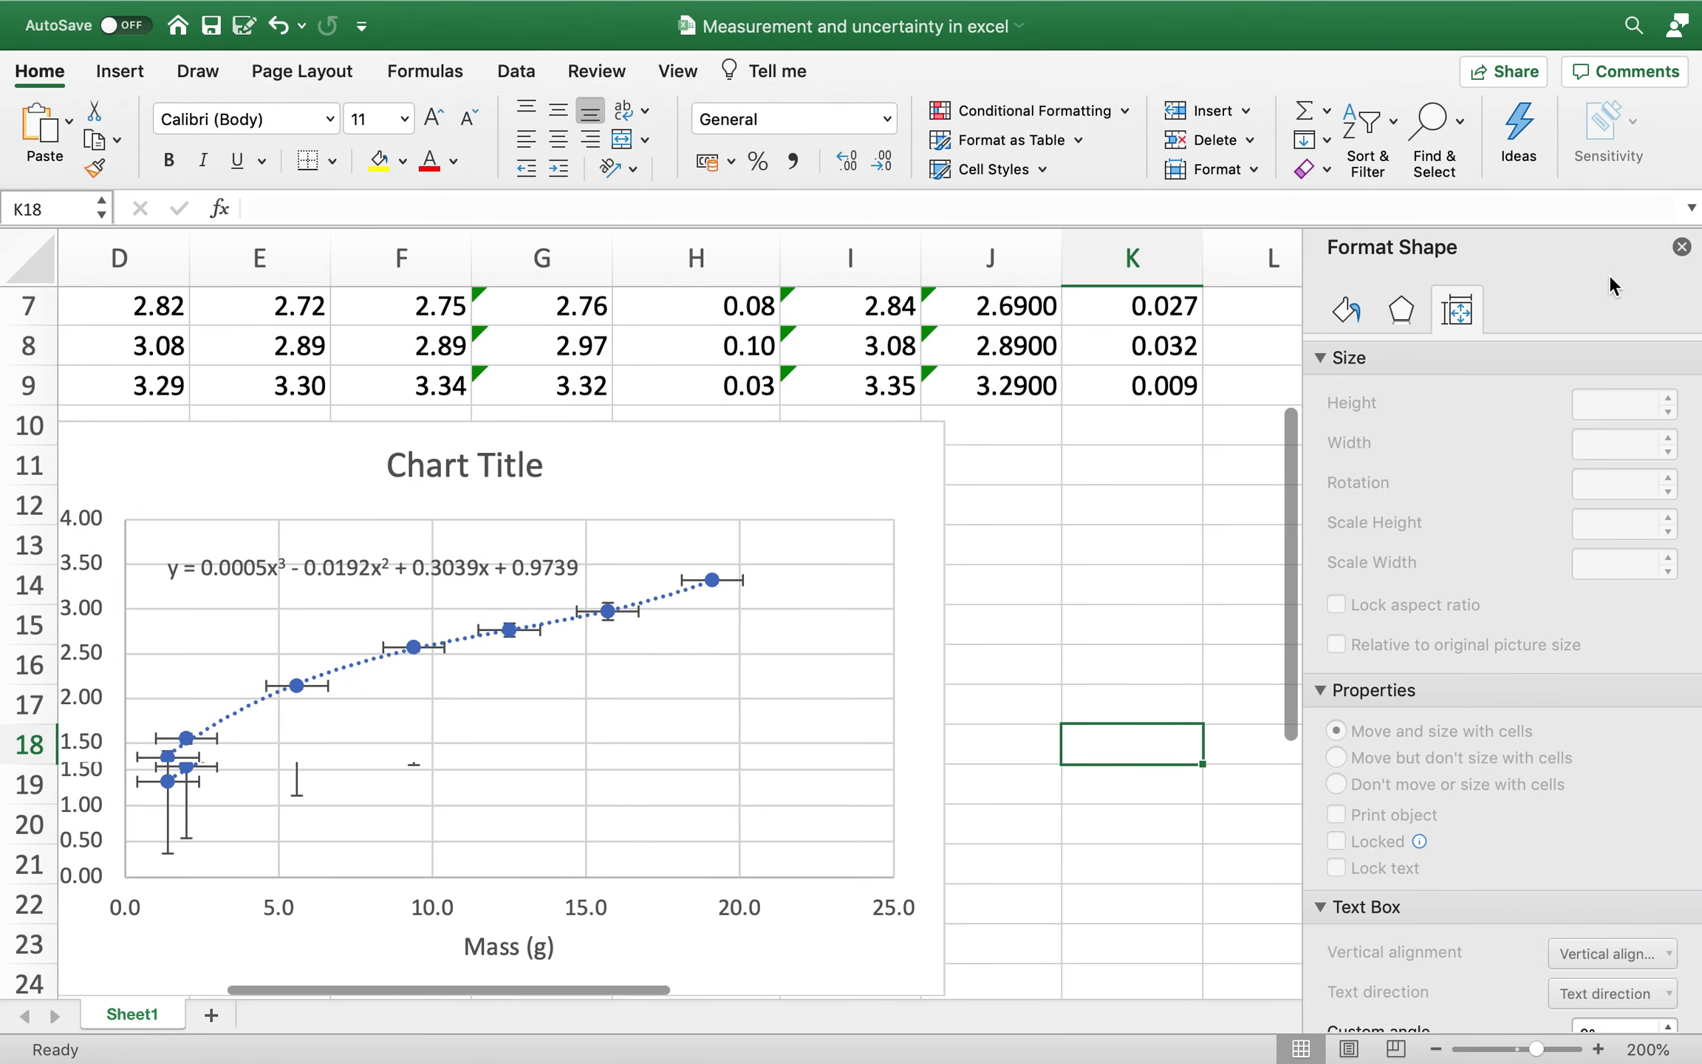
left_click(1682, 249)
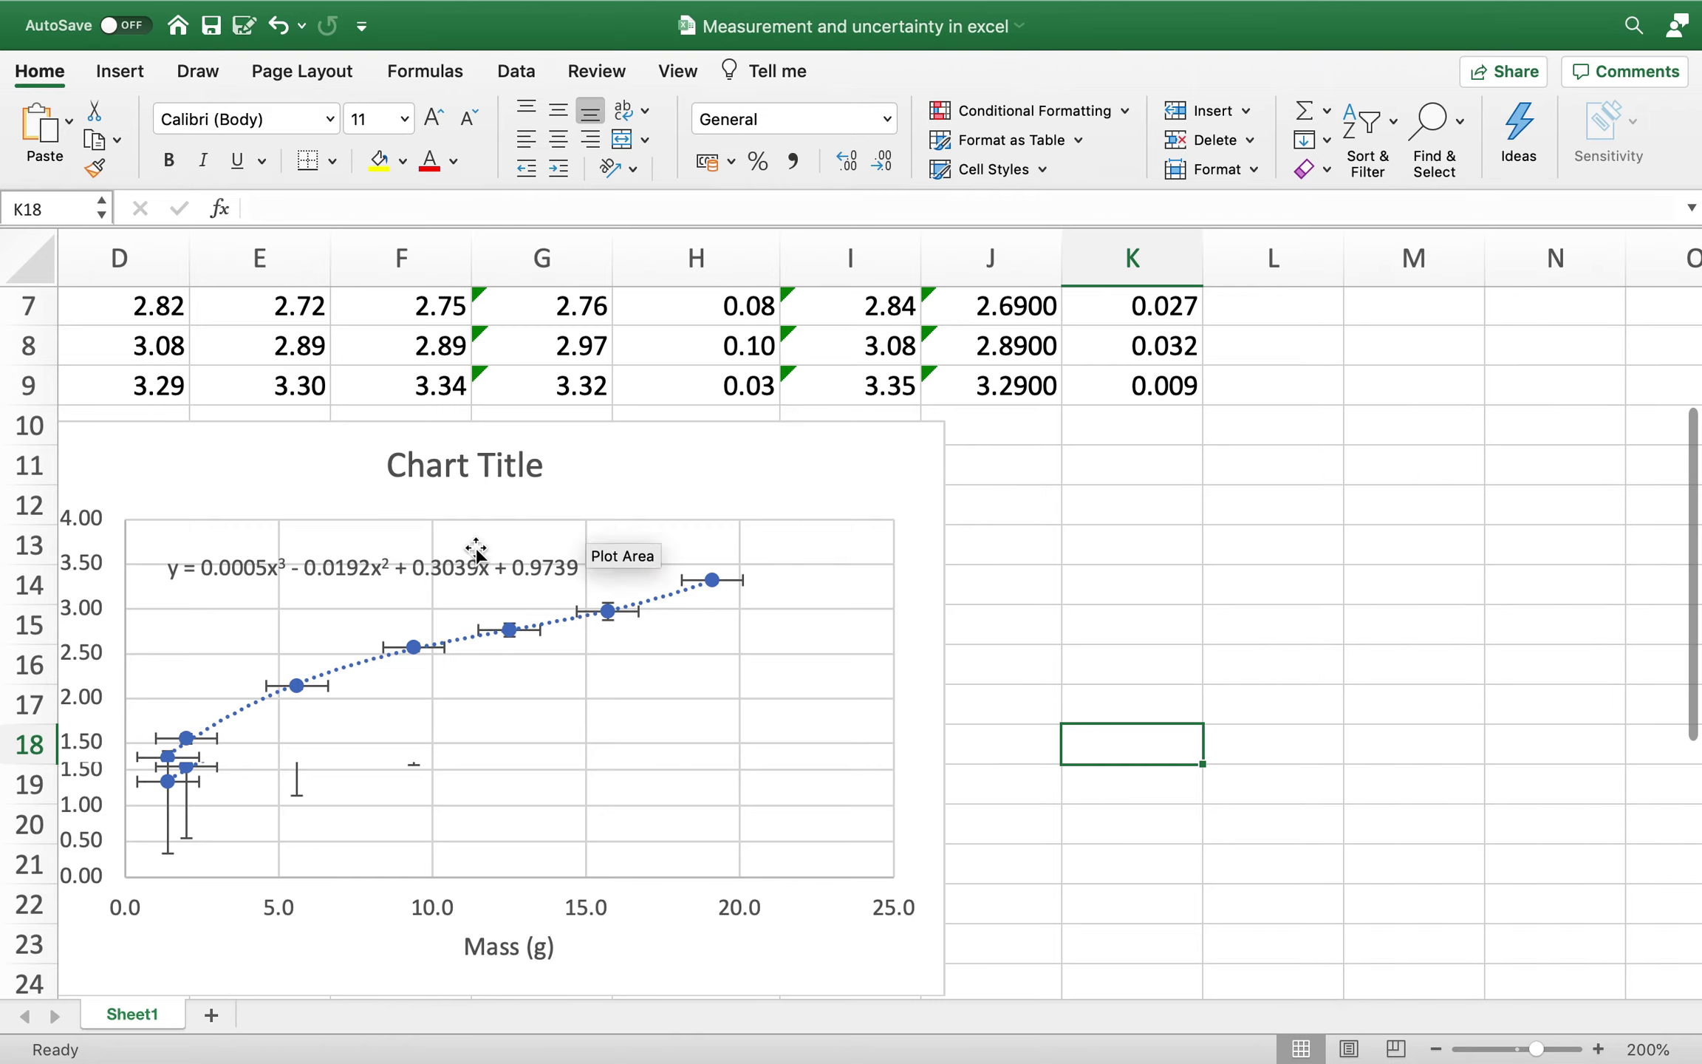
- Set the horizontal error bars to a fixed value of .1 and close the error bar formatting pane
left_click(733, 580)
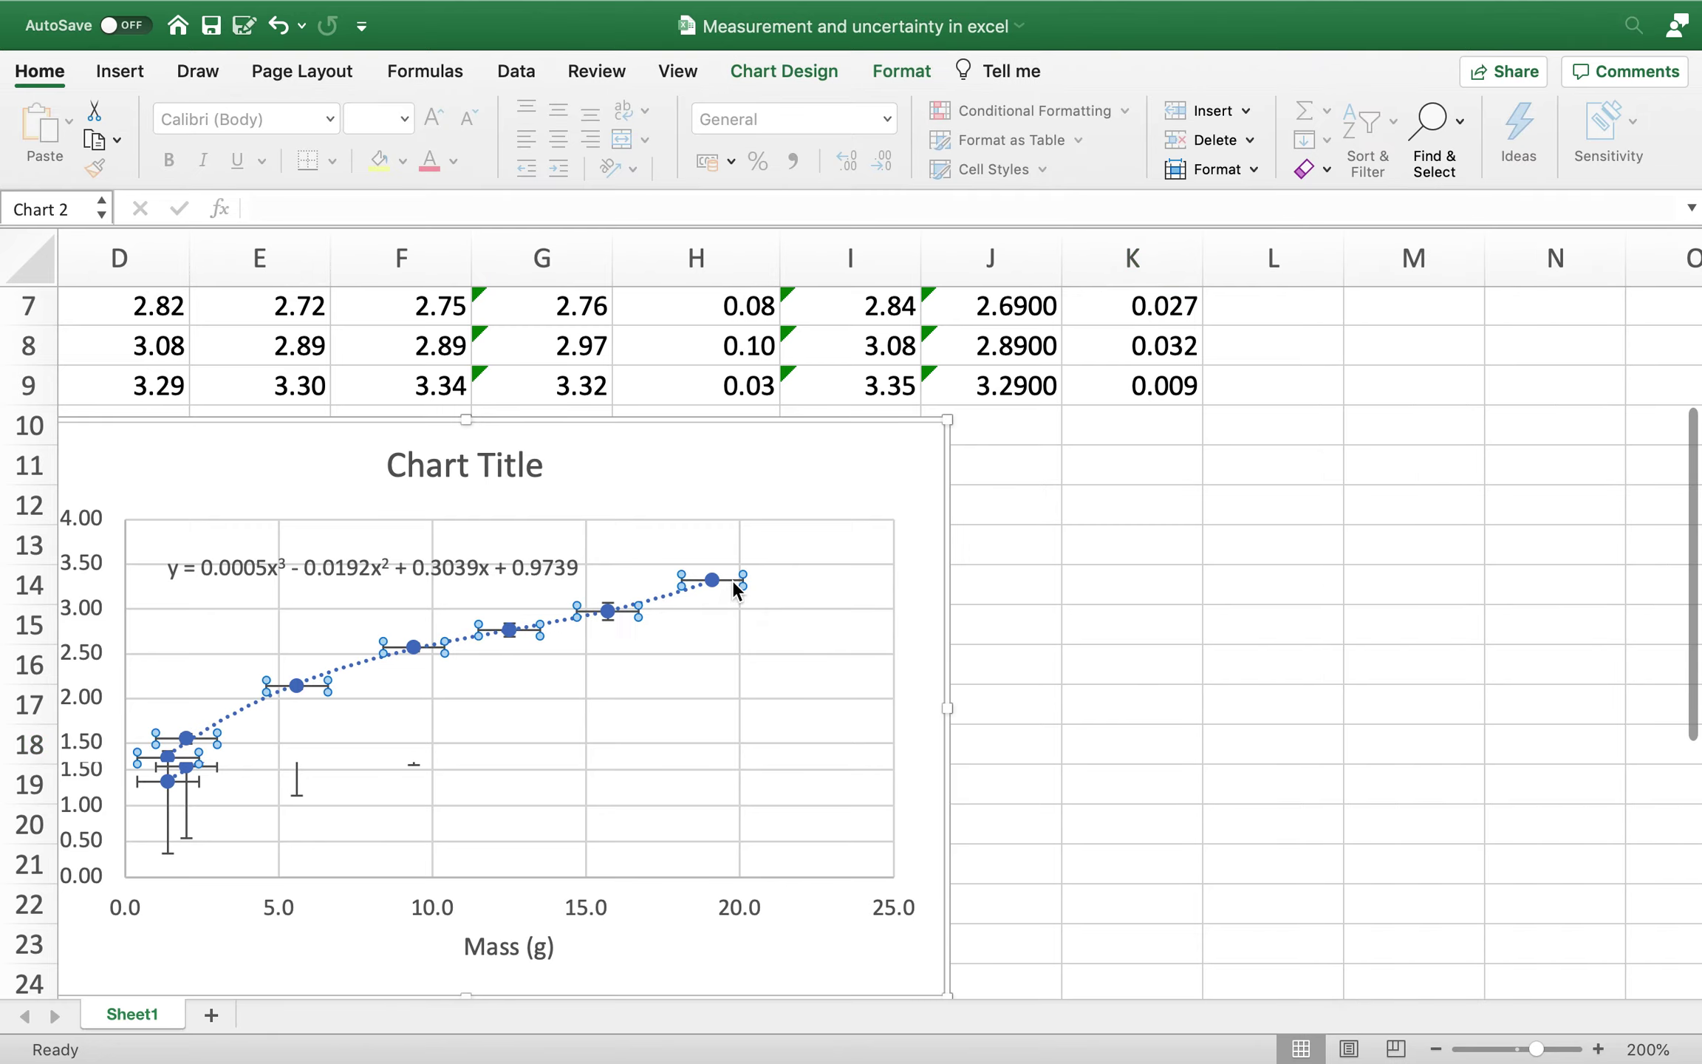
double_click(733, 580)
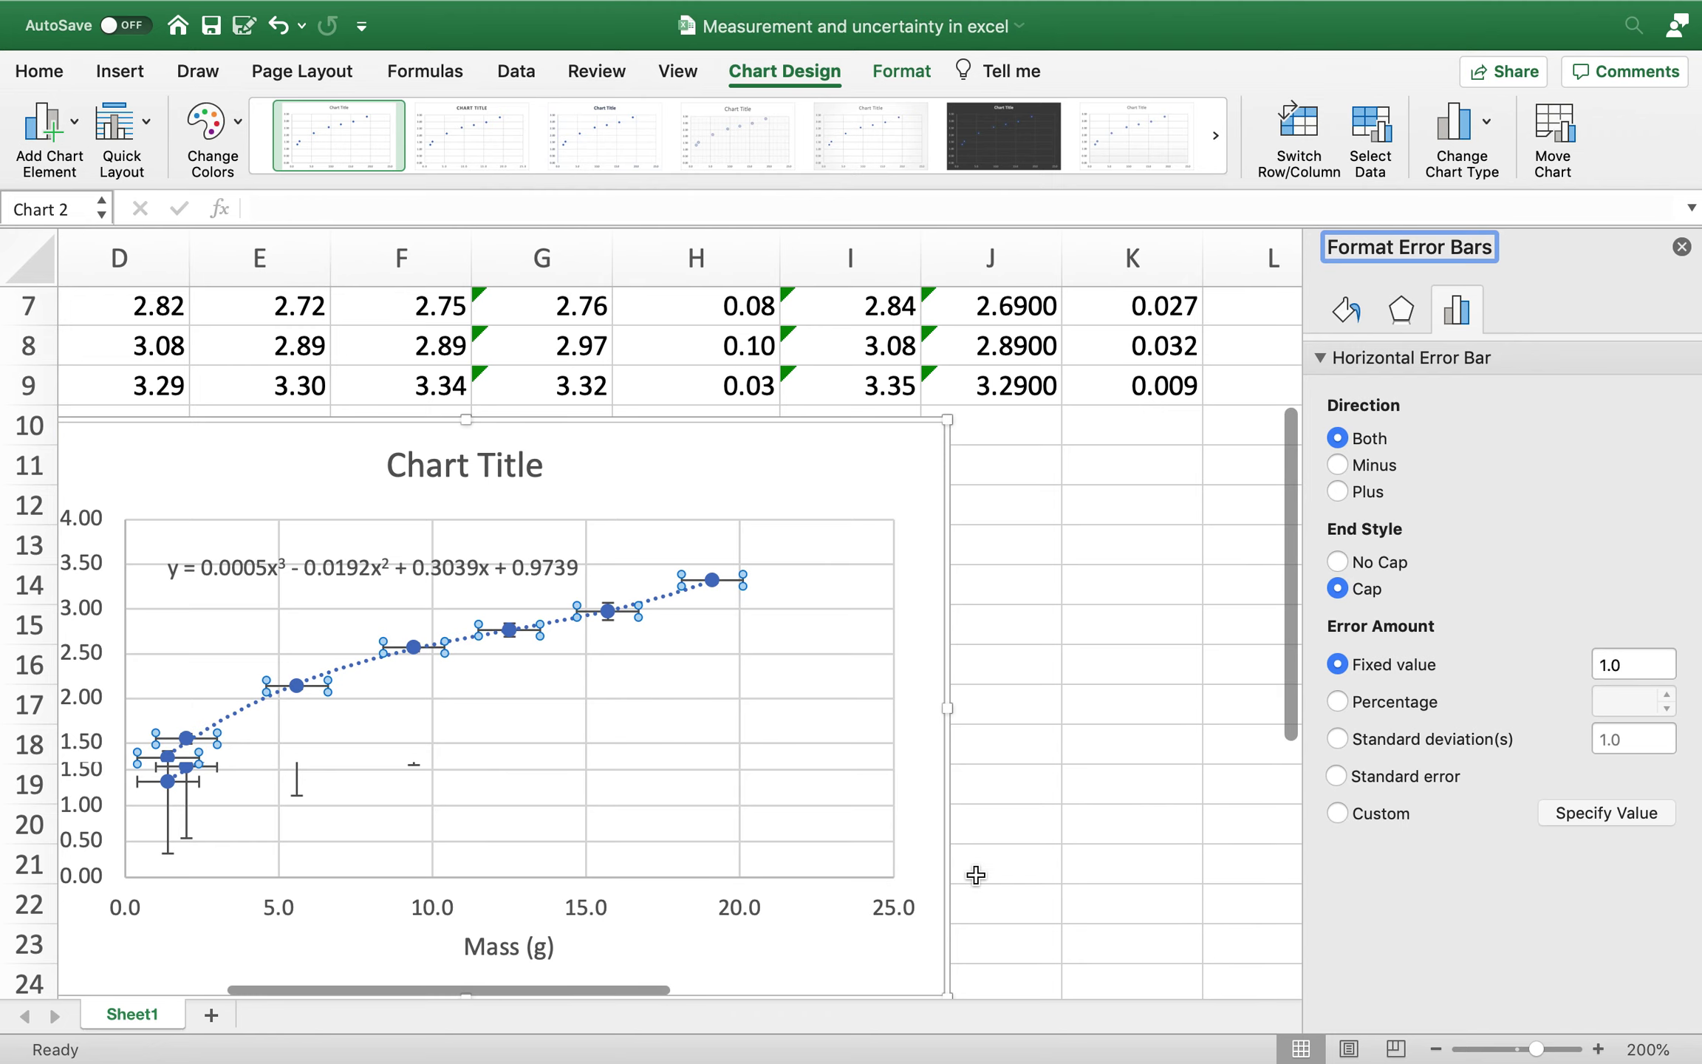
scroll(806, 870, "up", 4)
scroll(805, 870, "left", 6)
scroll(810, 874, "up", 2)
scroll(809, 874, "left", 1)
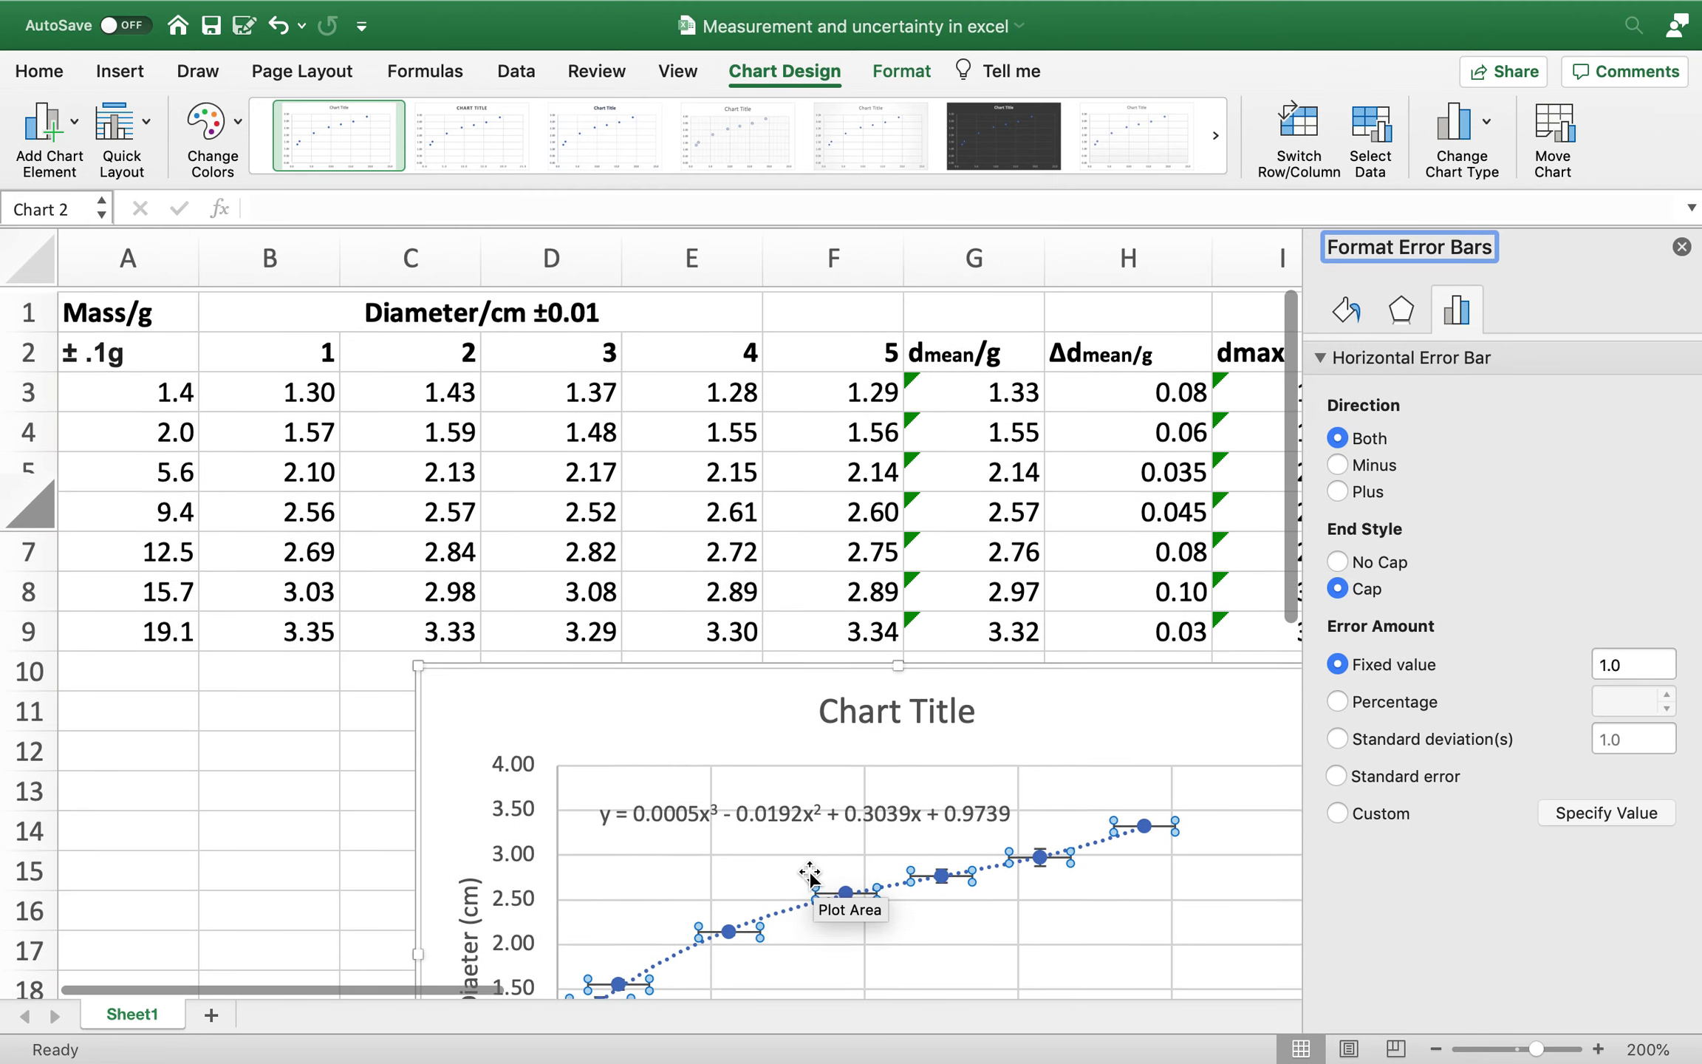
left_click_drag(1644, 665, 1588, 665)
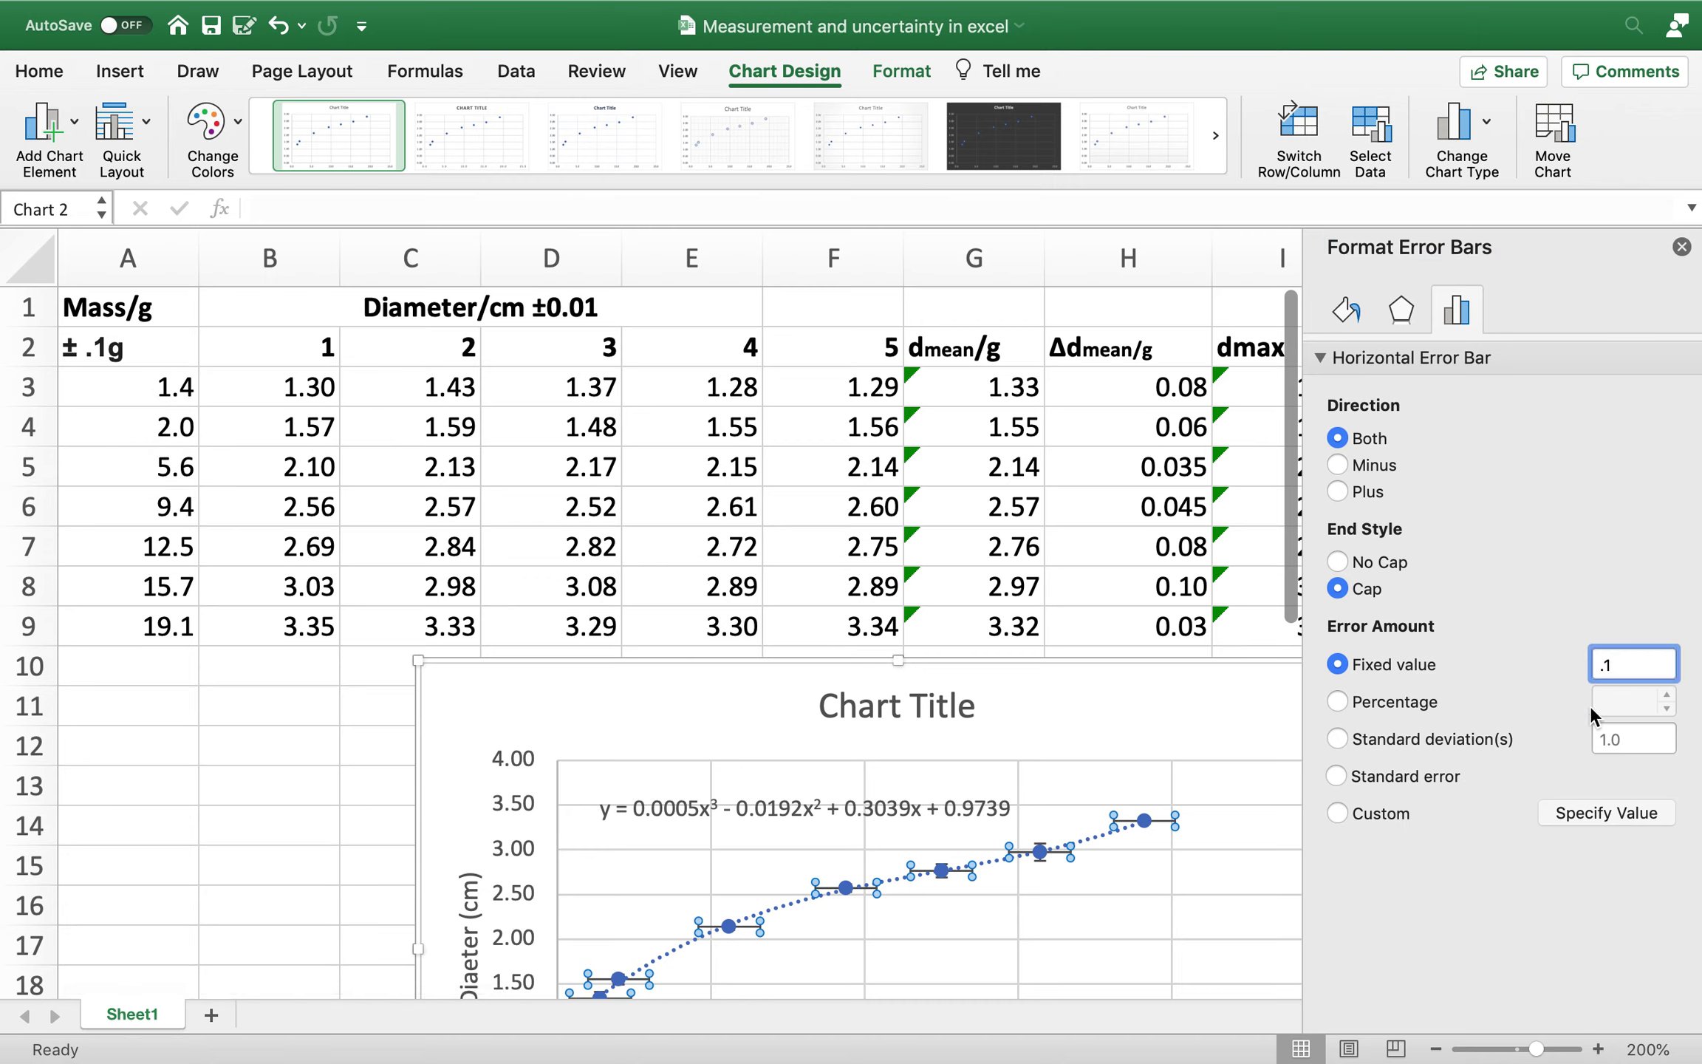
key("Return")
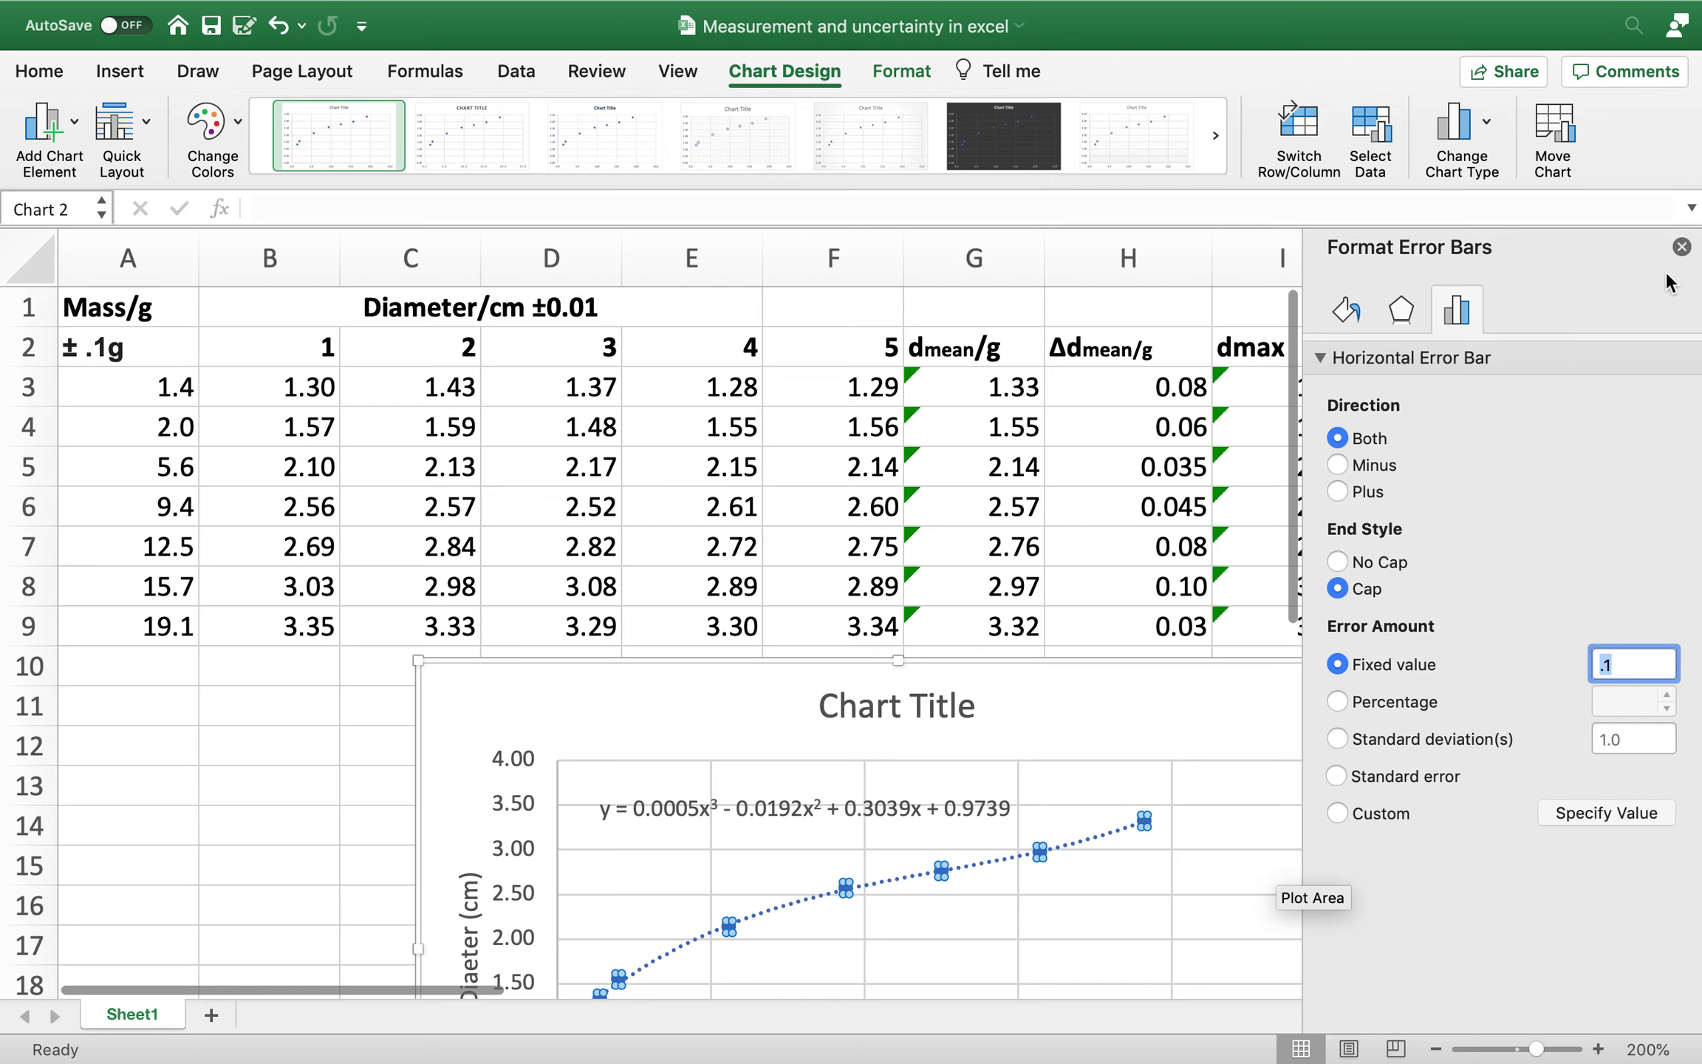
left_click(1682, 249)
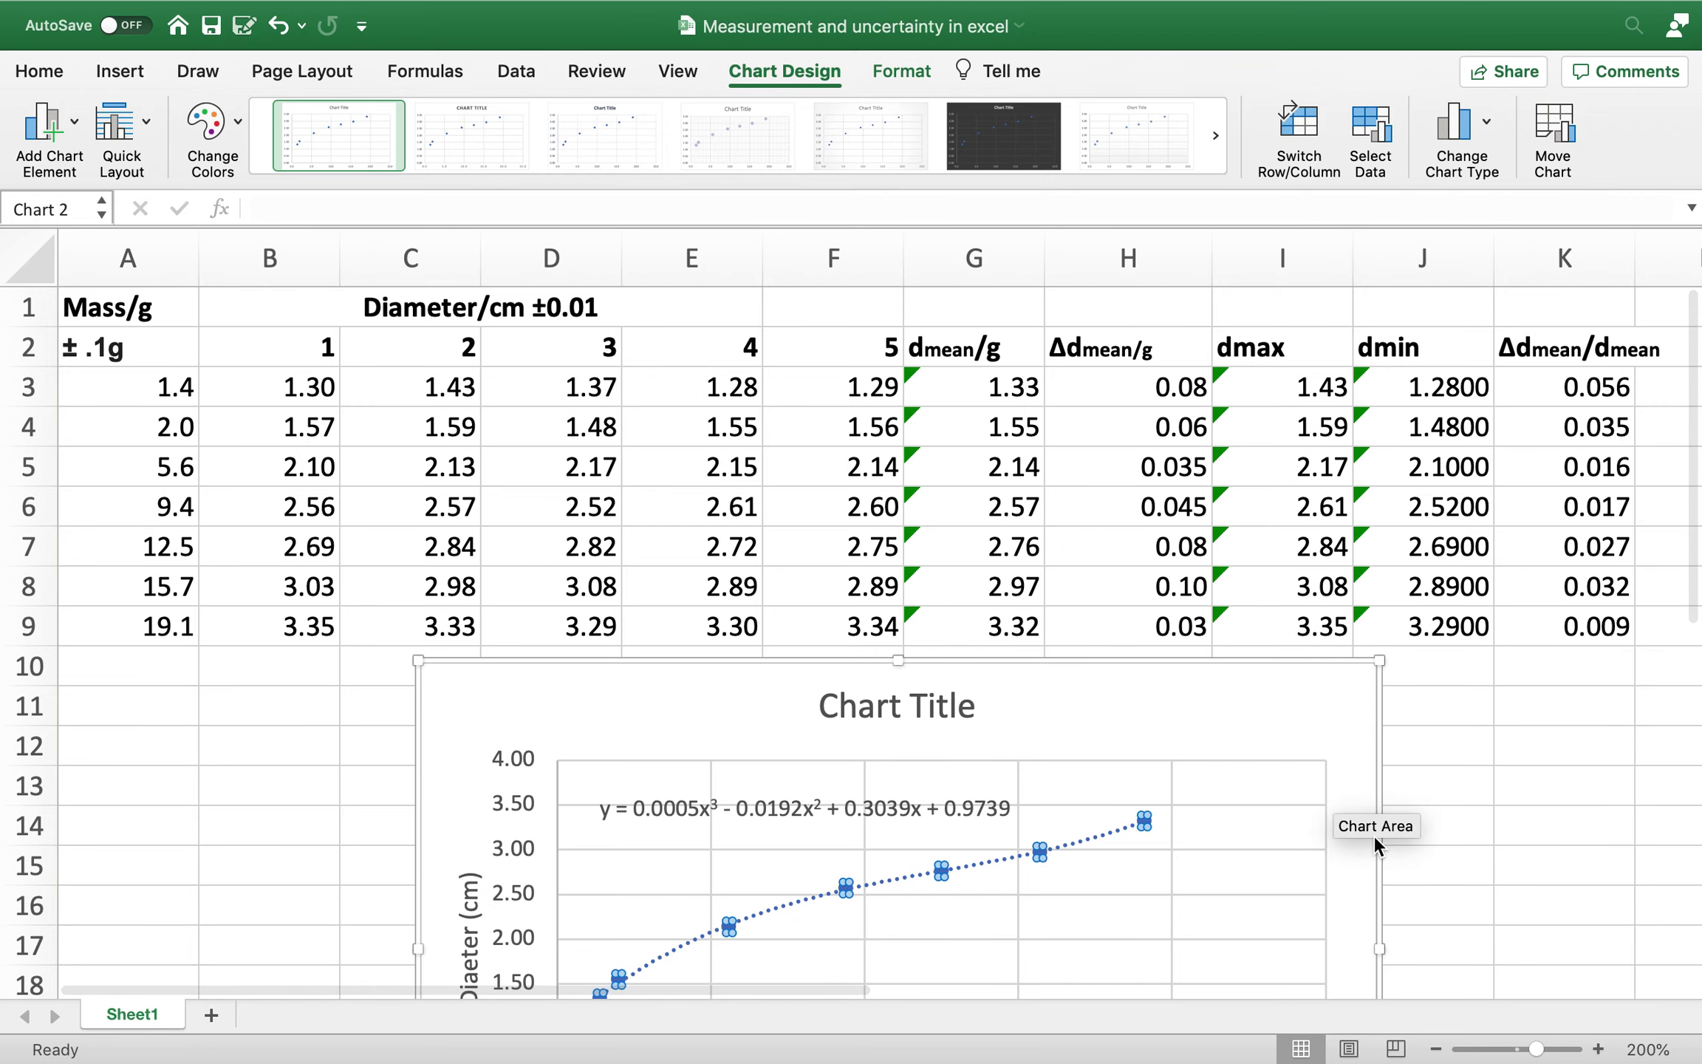
- Enlarge the chart so that it extends across to column K and down to about row 41
left_click(1525, 849)
scroll(1526, 850, "down", 10)
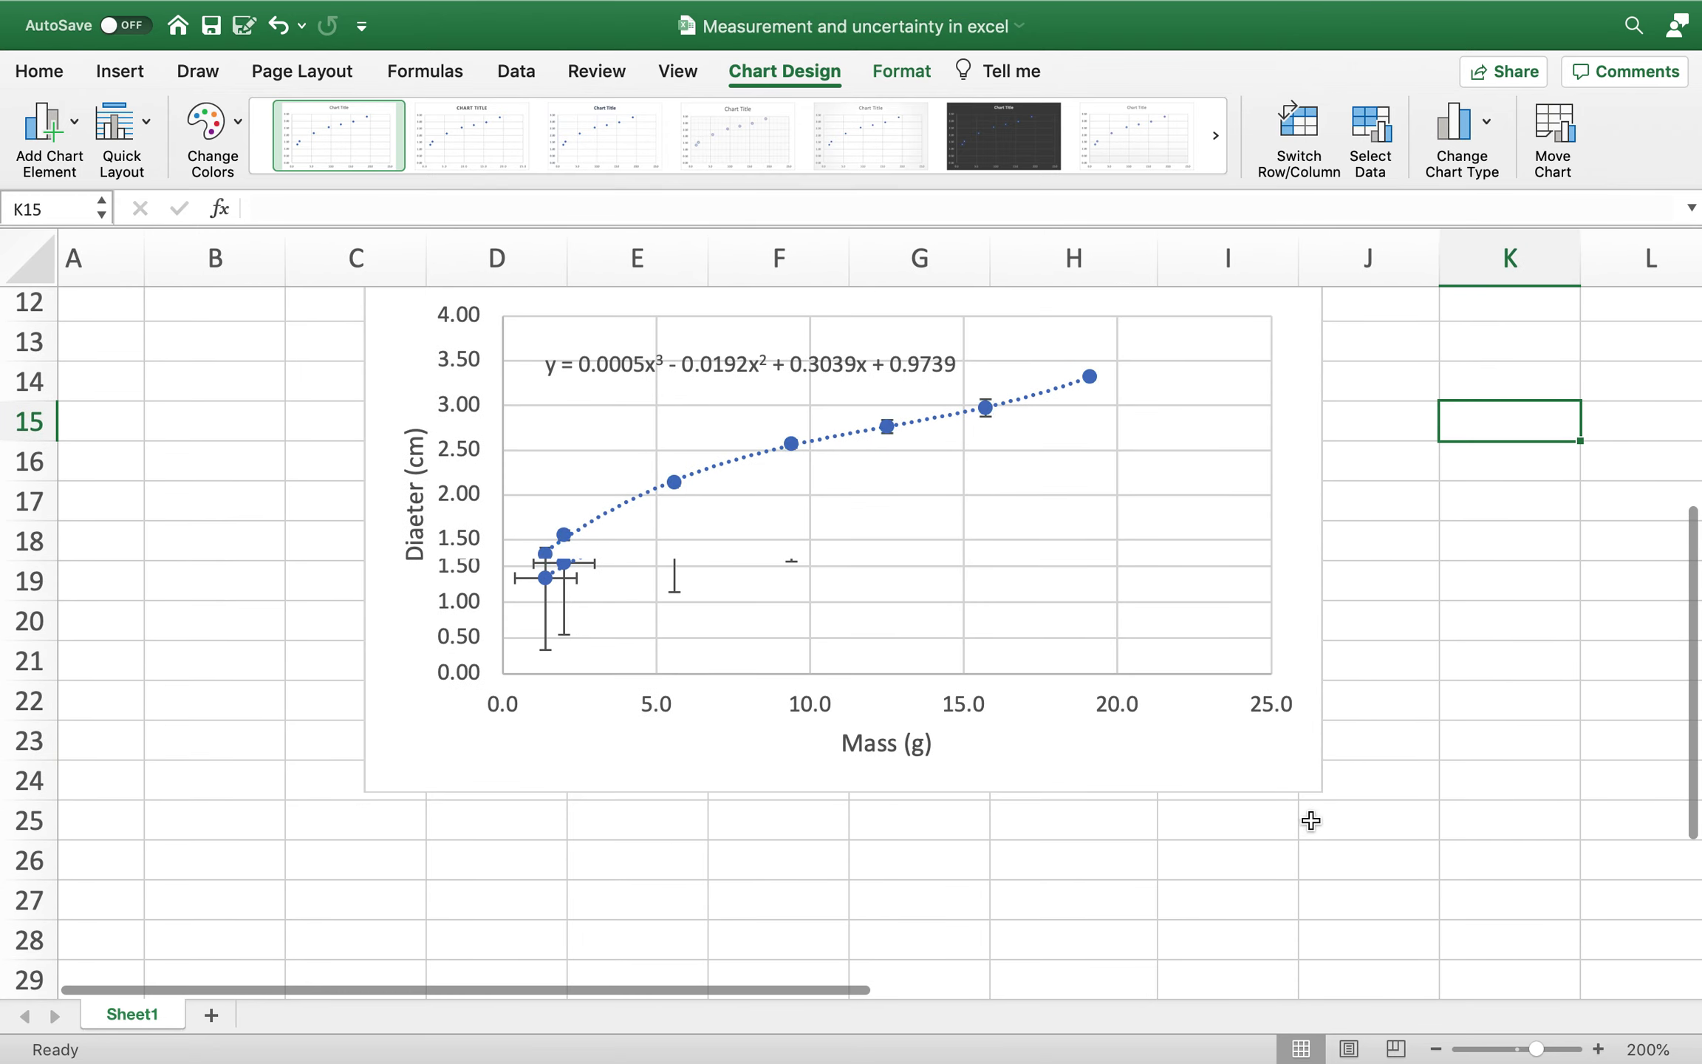
left_click(1314, 795)
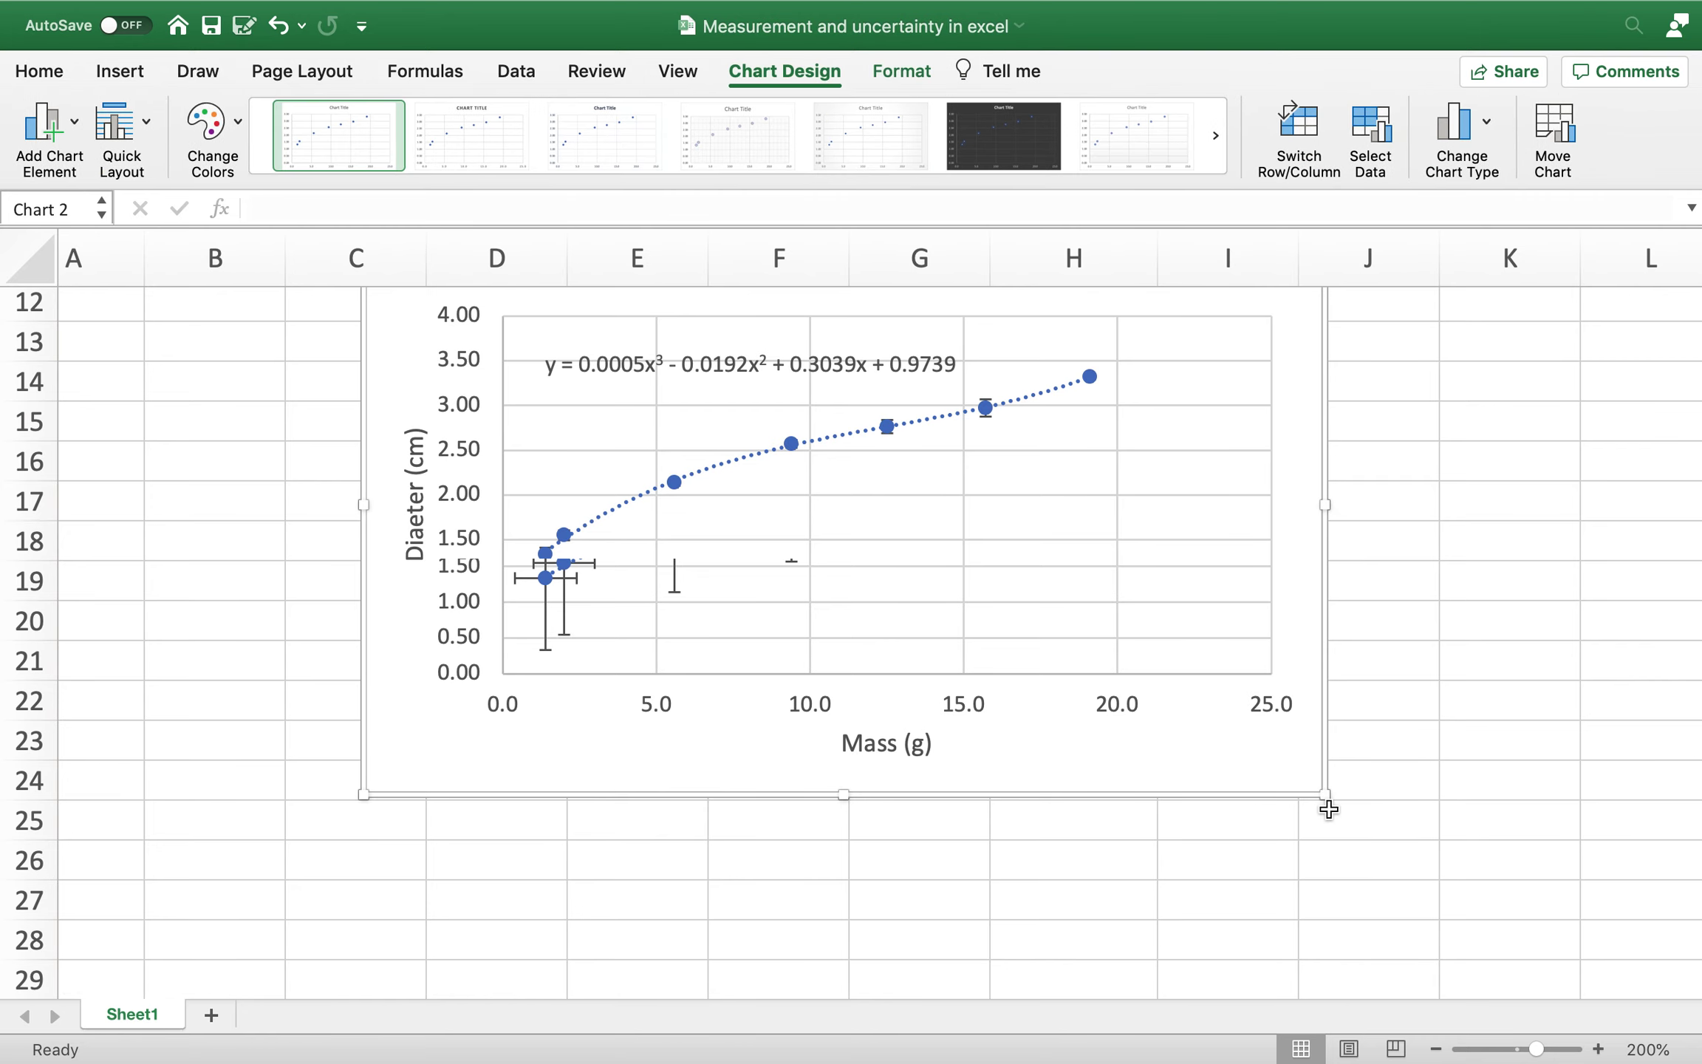
left_click_drag(1326, 800, 1552, 992)
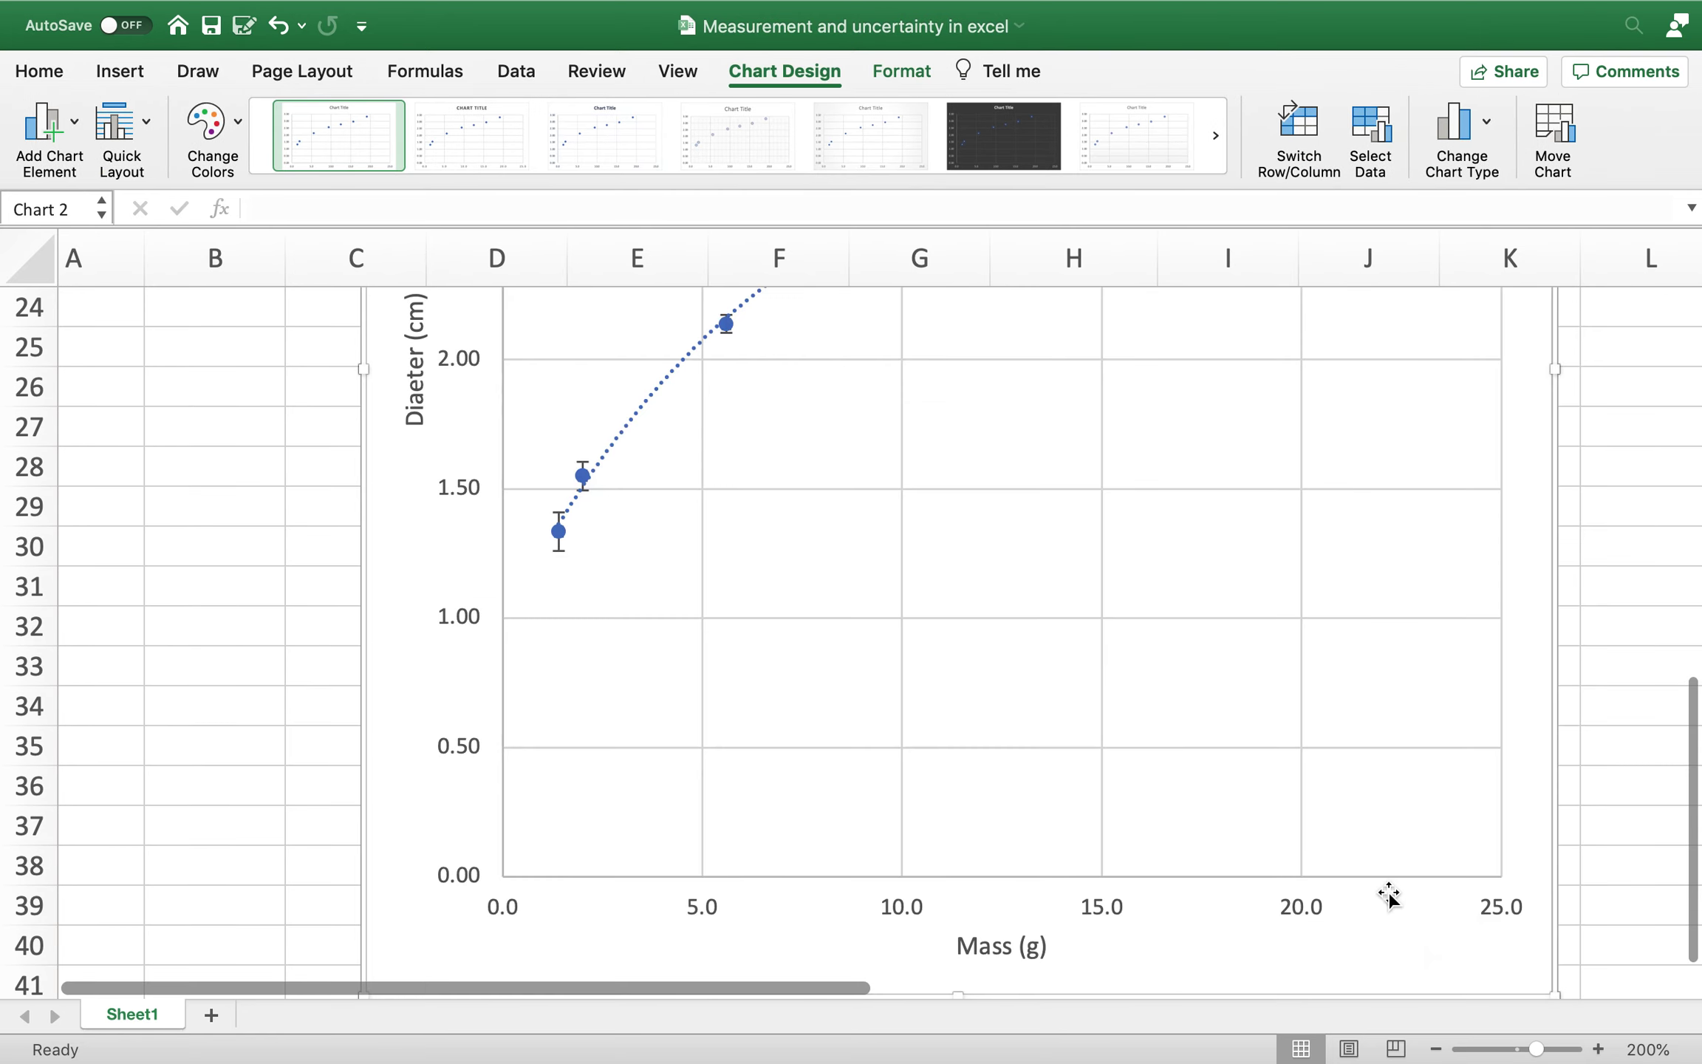
- Open the horizontal axis formatting options and set the axis's maximum bound to 23
scroll(1372, 887, "up", 10)
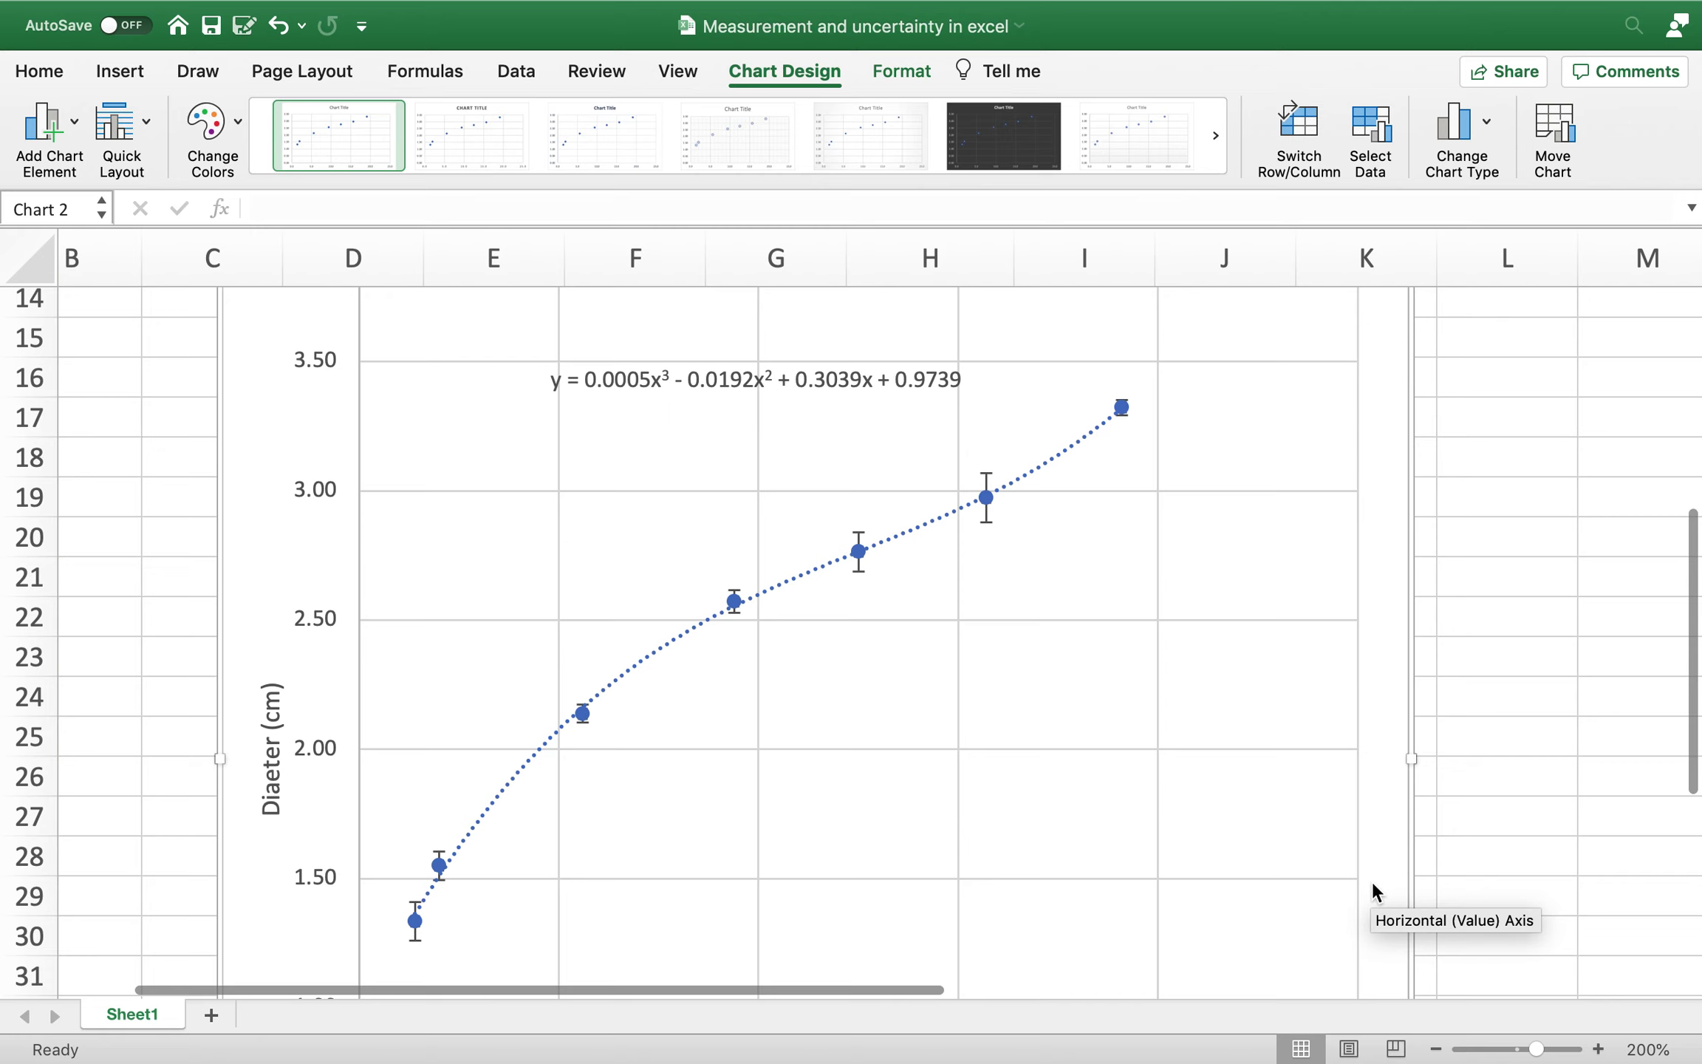
scroll(1373, 881, "down", 5)
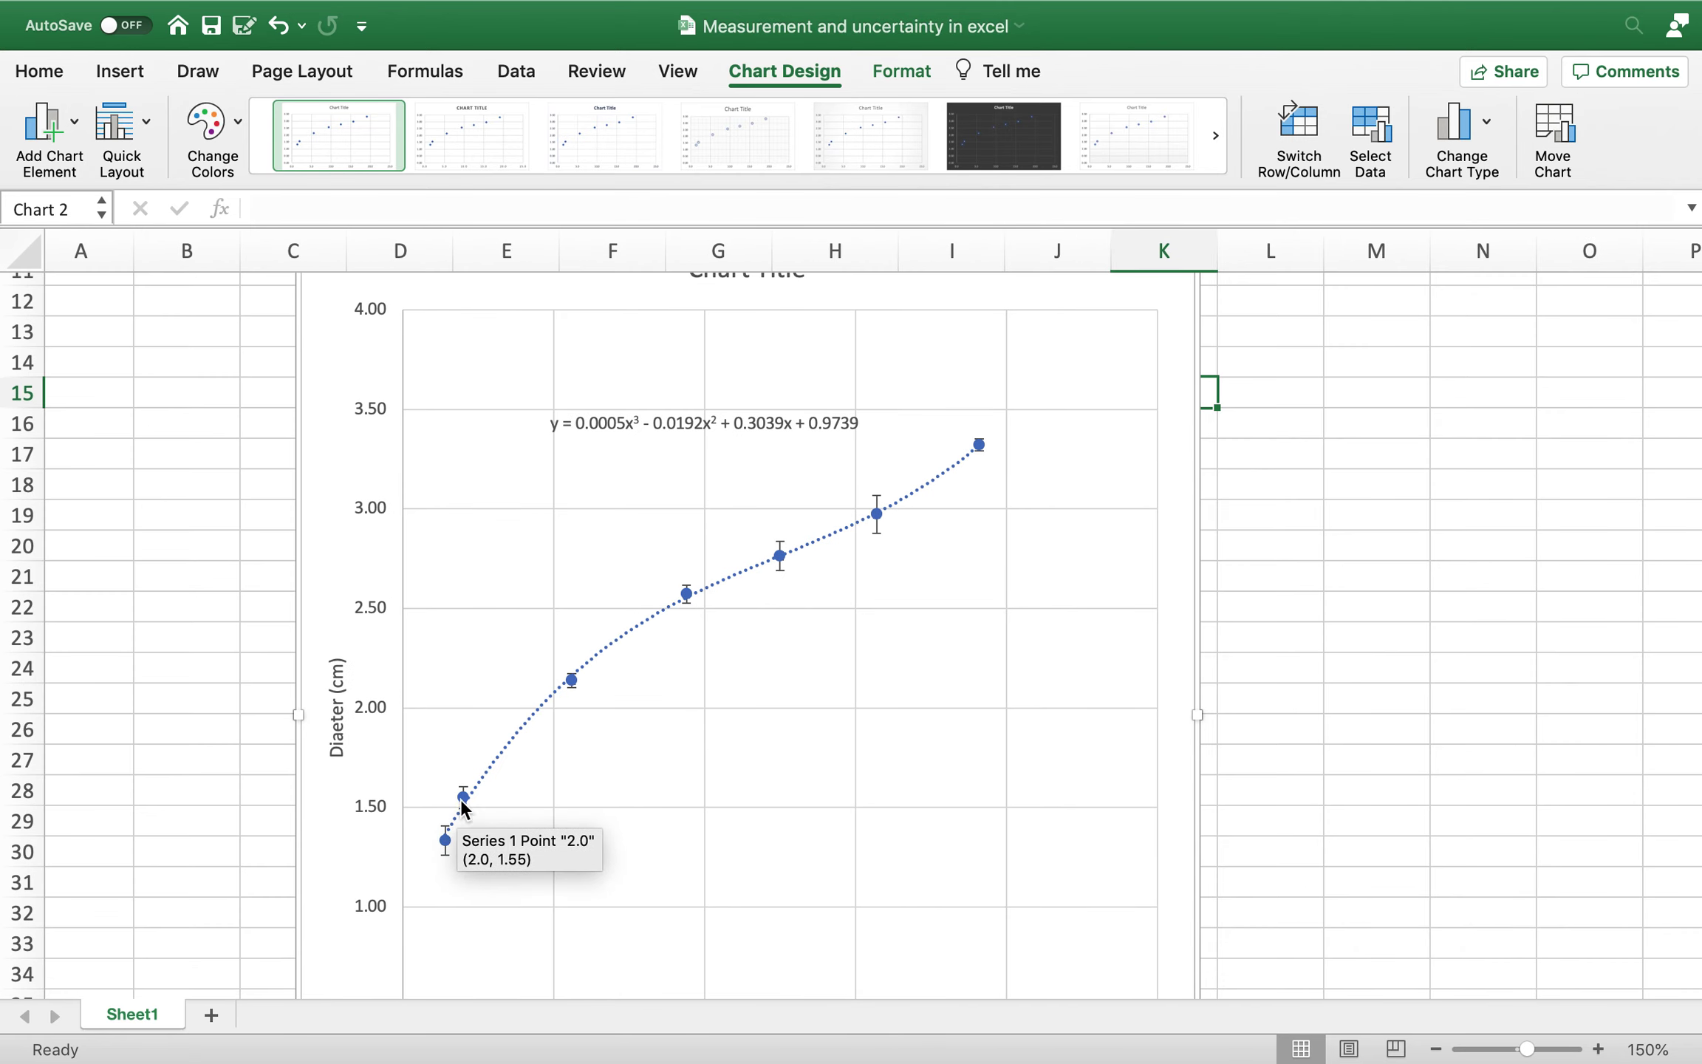
scroll(742, 764, "down", 5)
scroll(742, 765, "up", 3)
scroll(743, 764, "left", 1)
scroll(746, 763, "up", 5)
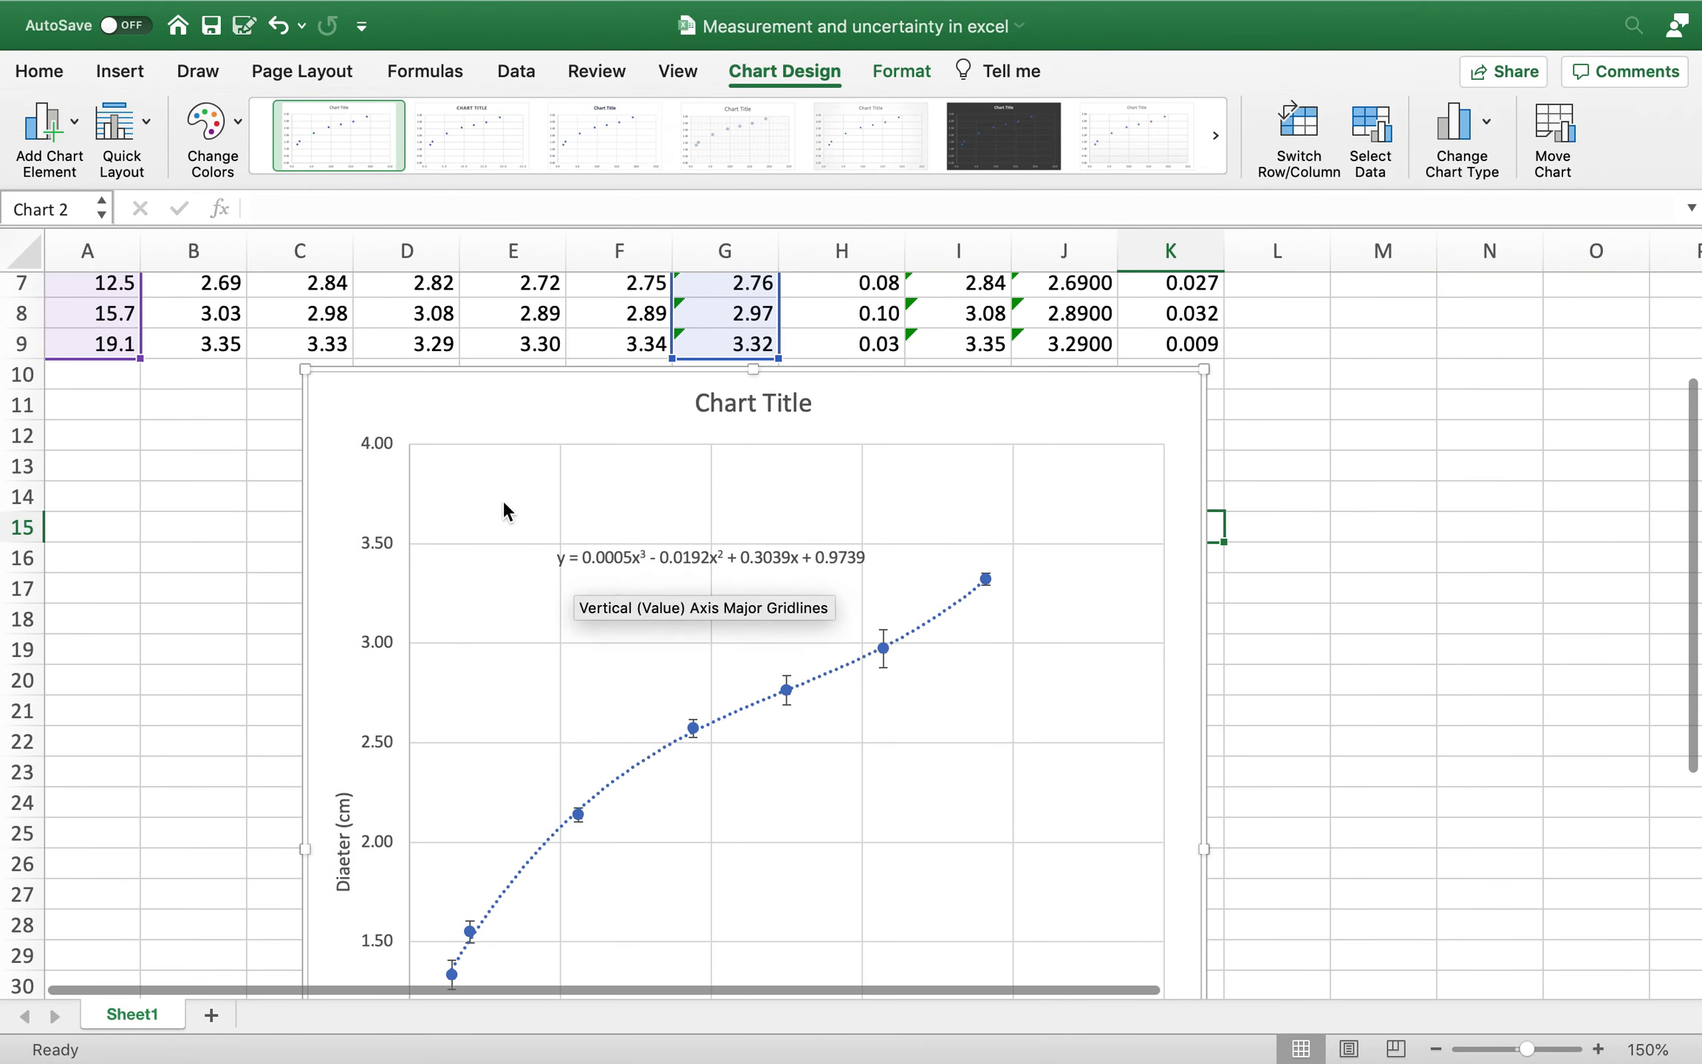
left_click(50, 126)
mouse_move(111, 168)
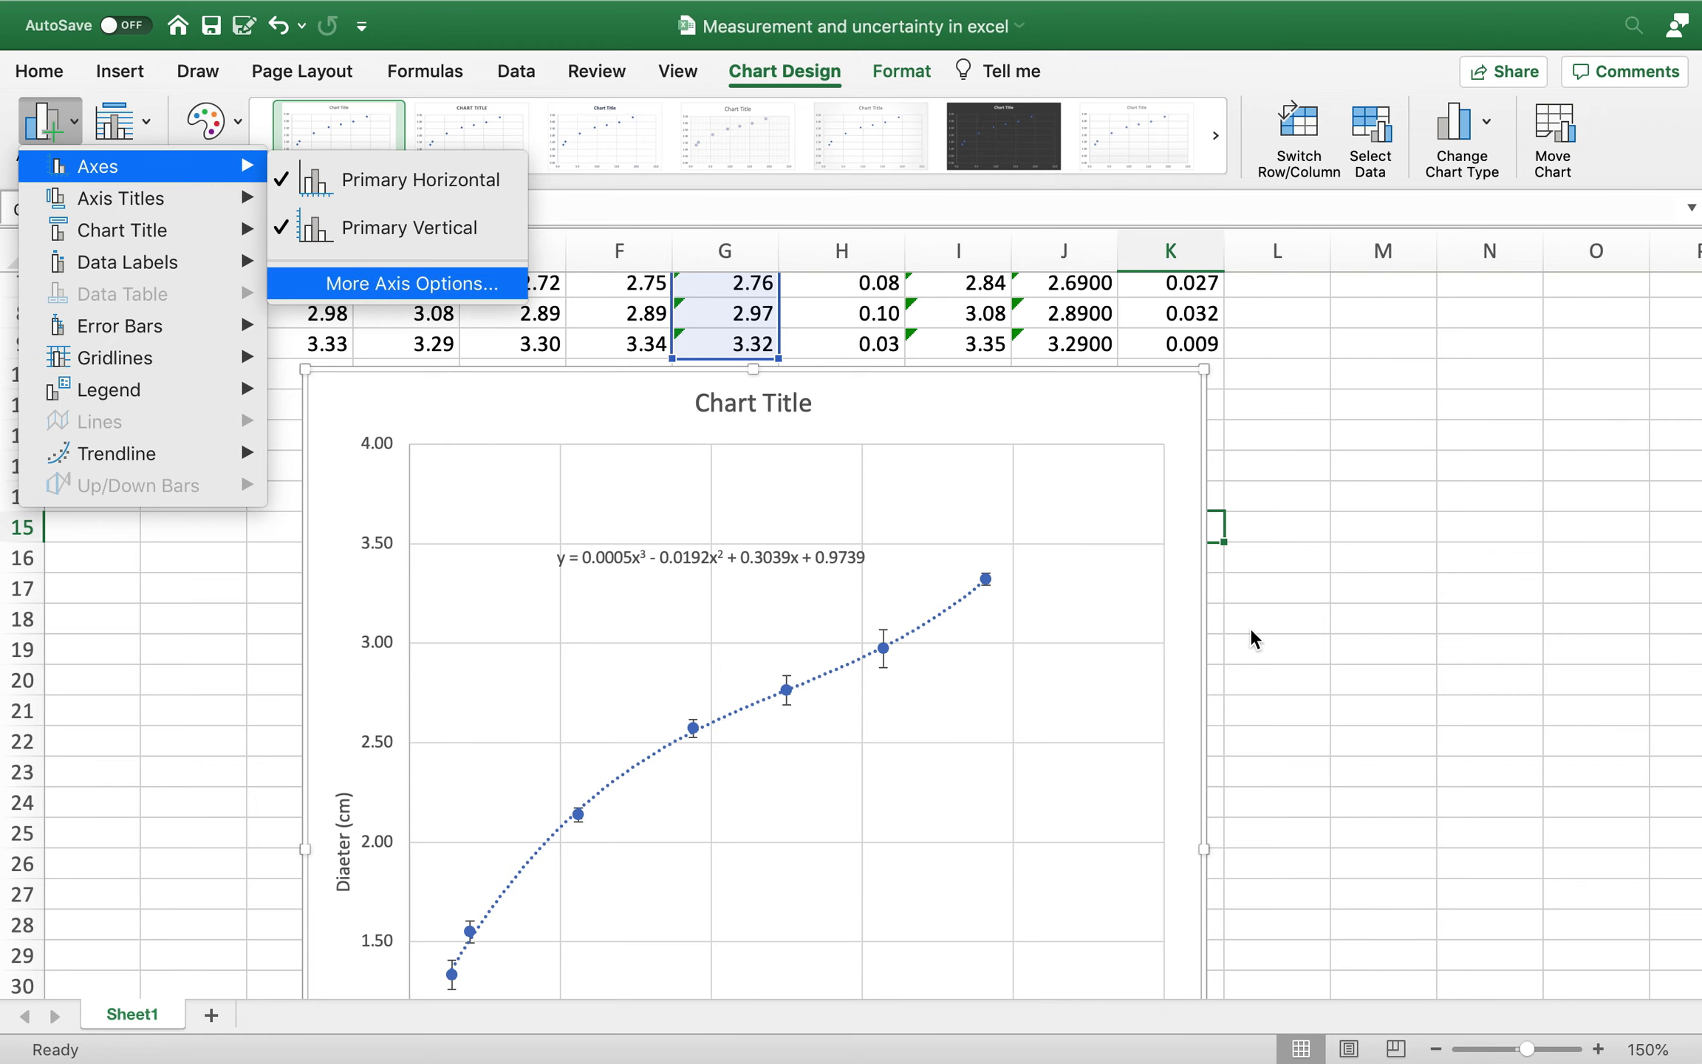
left_click(1574, 495)
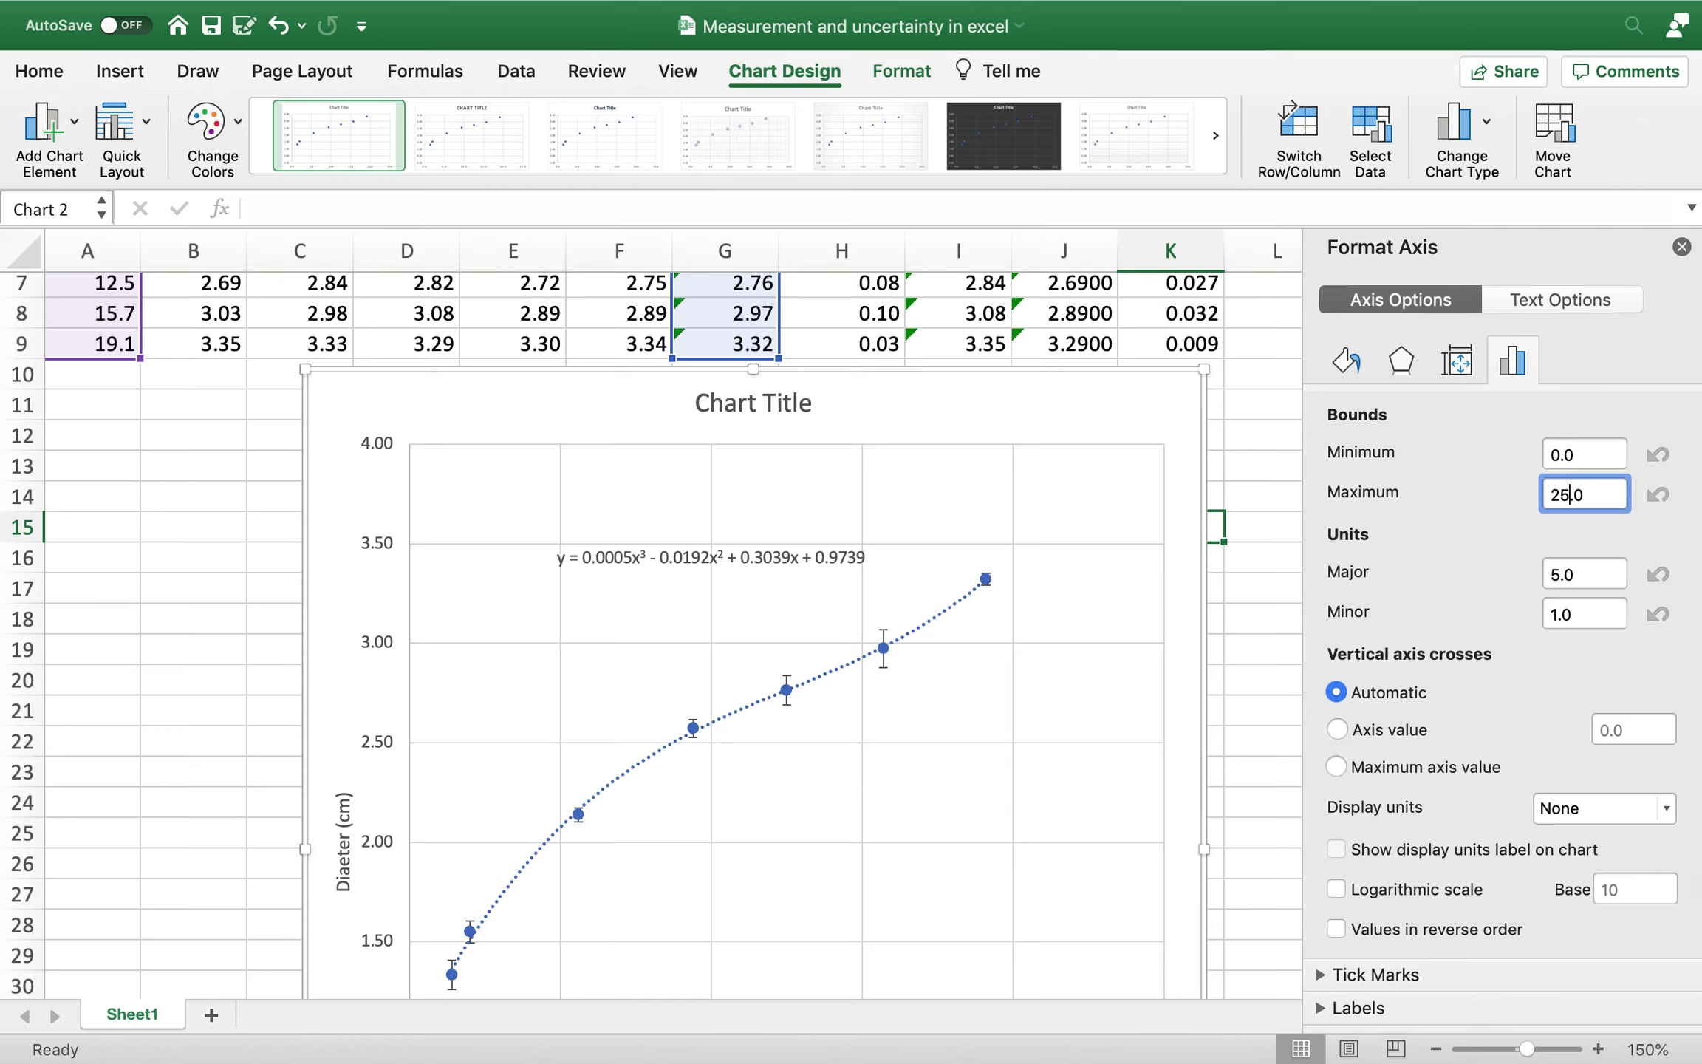
key("Return")
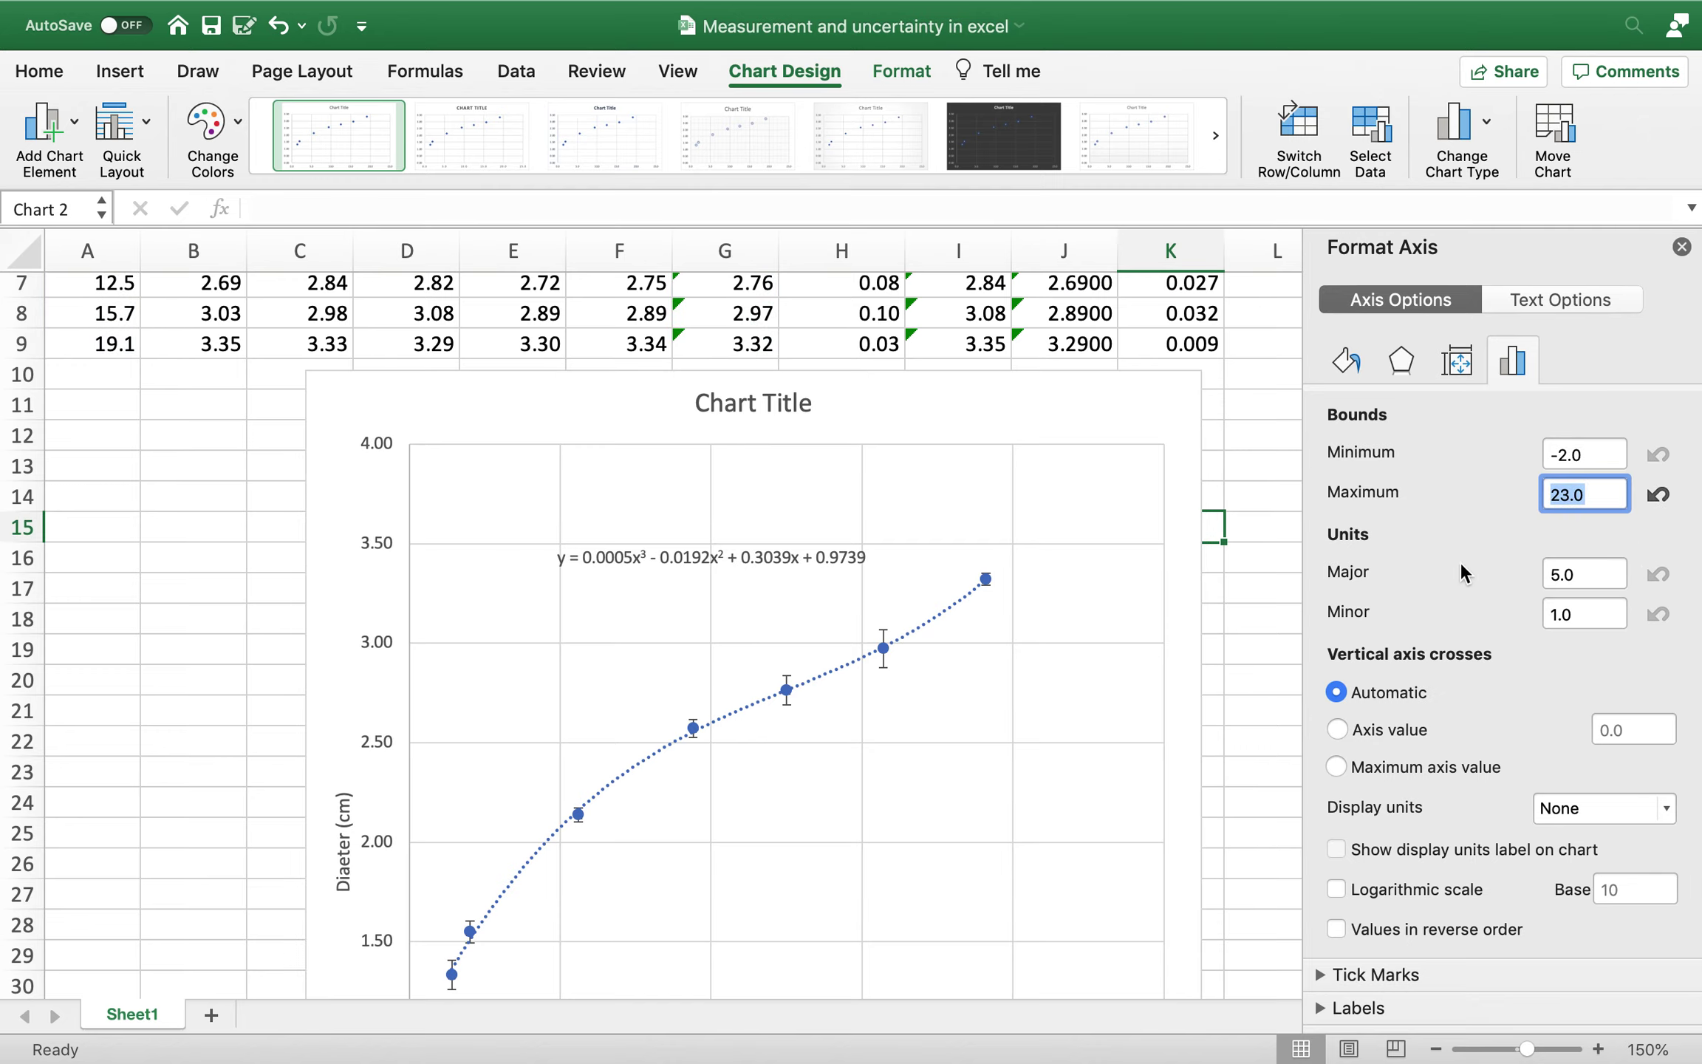
- Set the horizontal axis's minimum bound to 0
left_click(1564, 468)
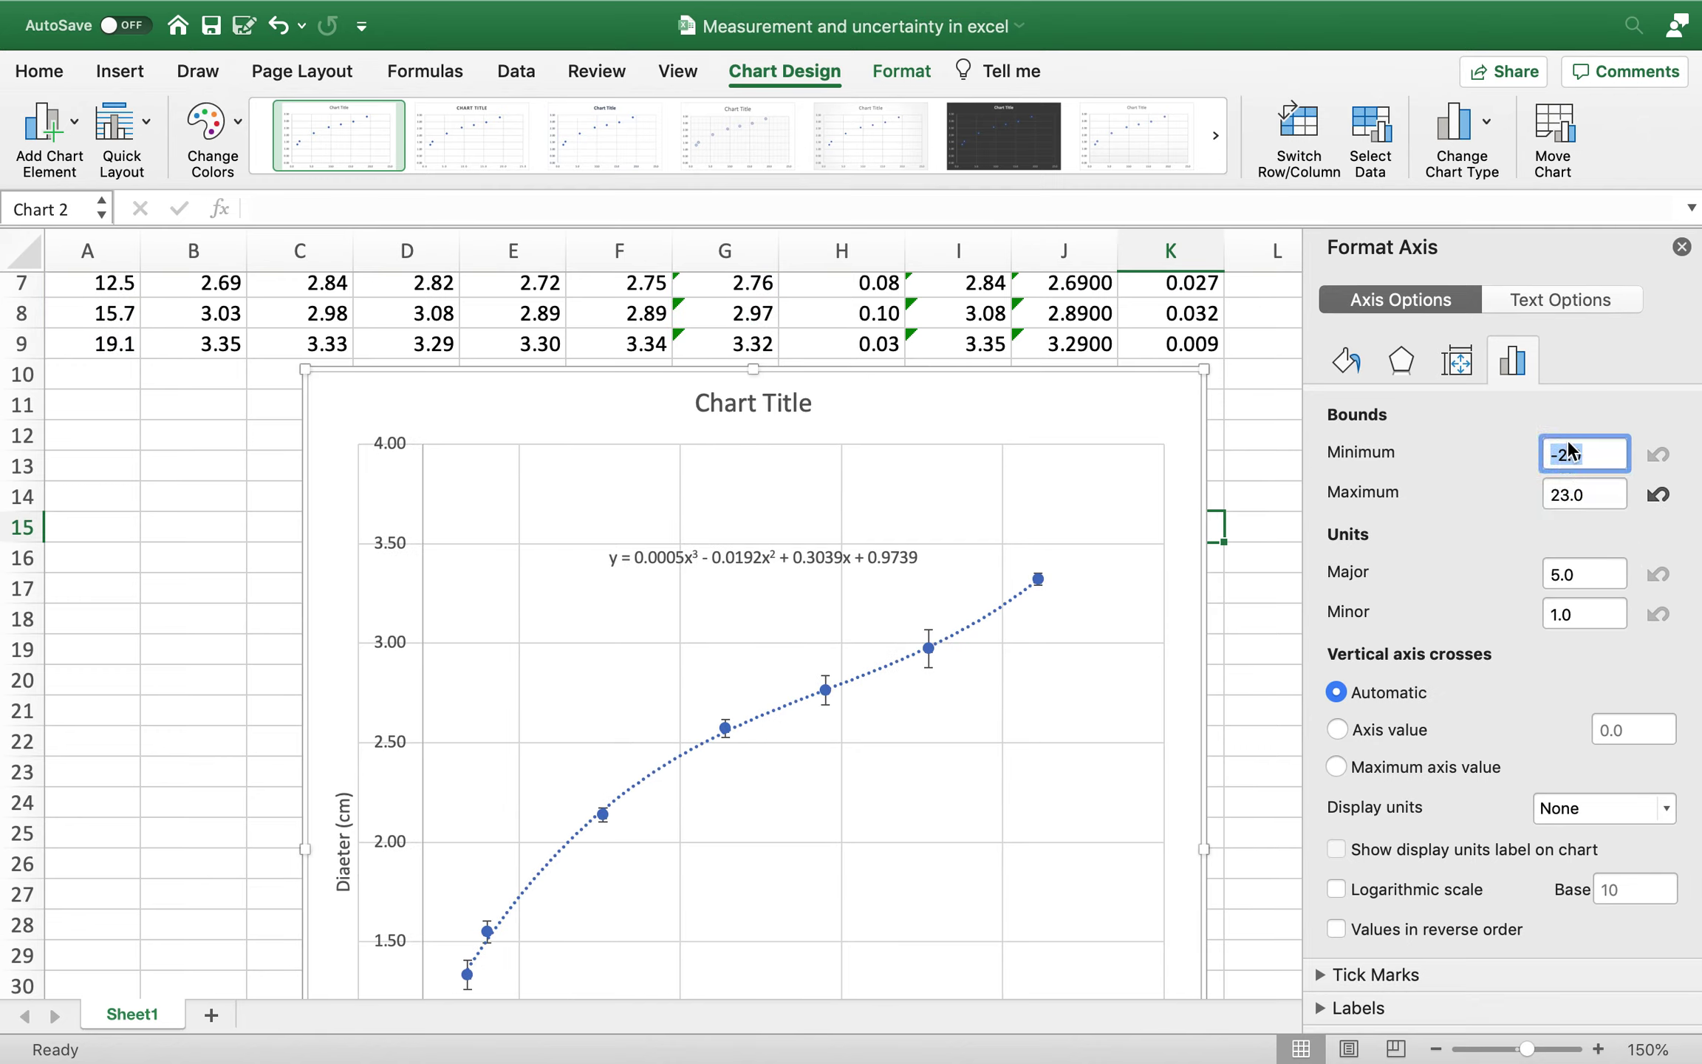
left_click(1567, 454)
type("0")
key("Return")
scroll(1411, 691, "down", 1)
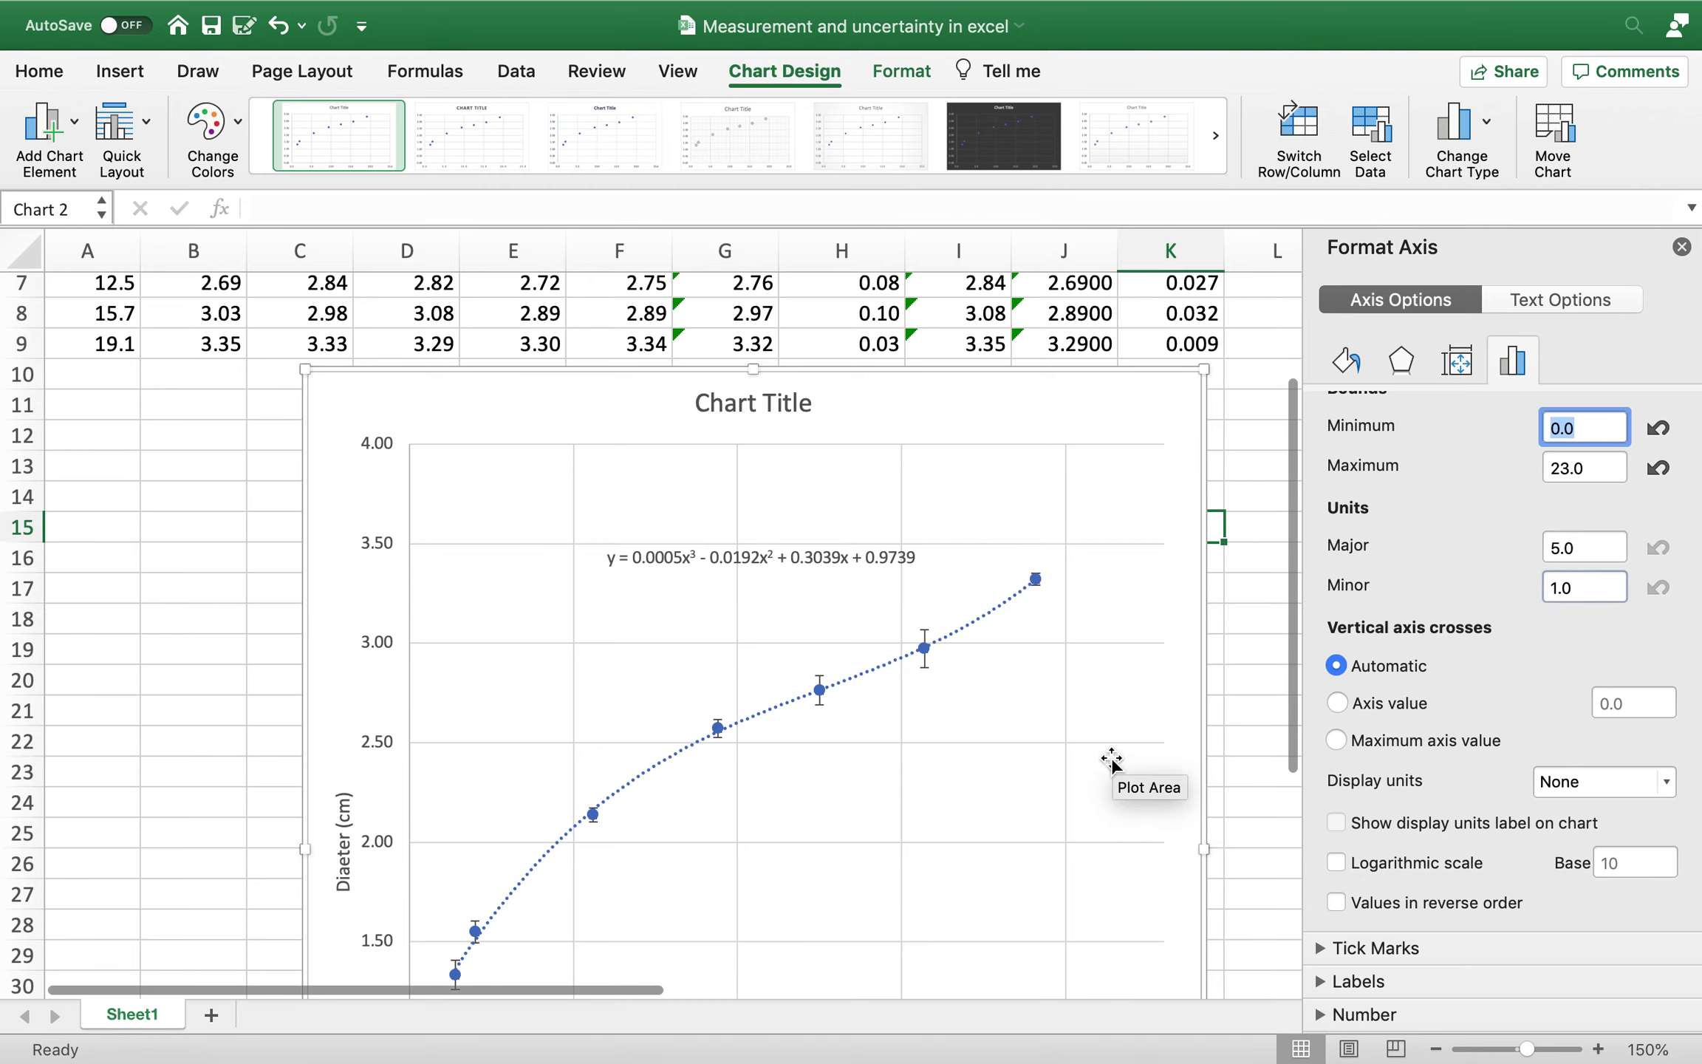
scroll(1112, 757, "down", 10)
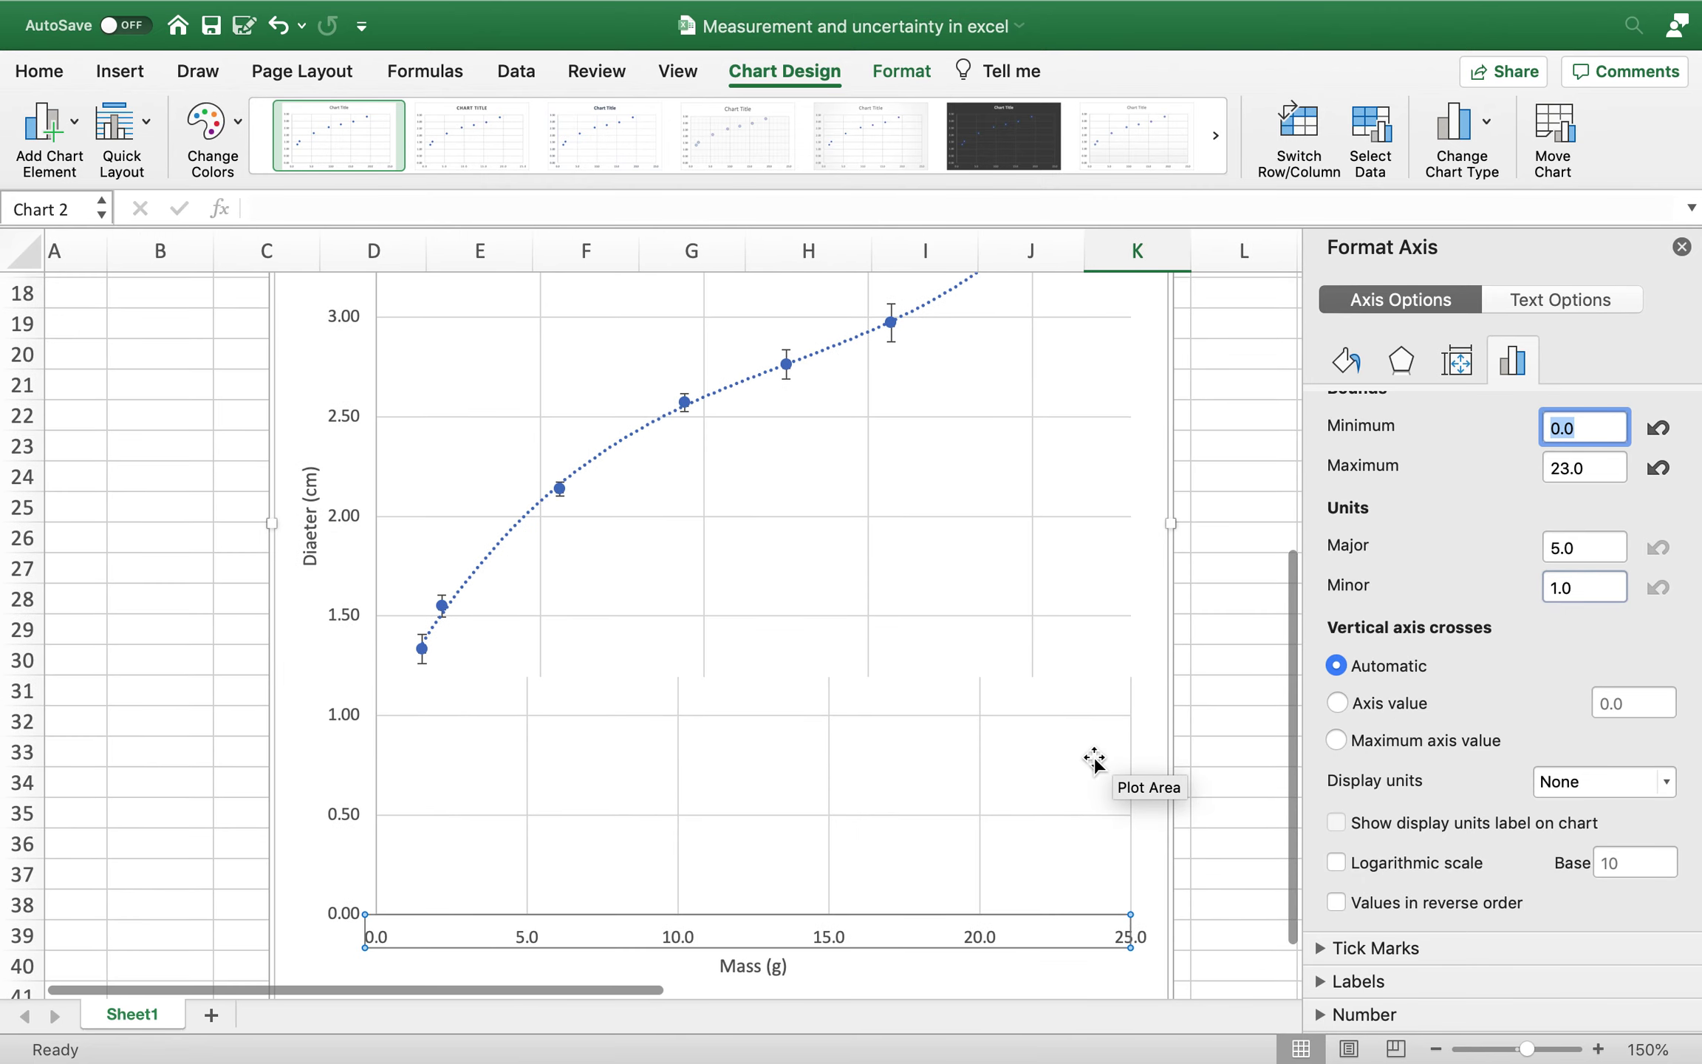
left_click(885, 815)
scroll(804, 799, "up", 2)
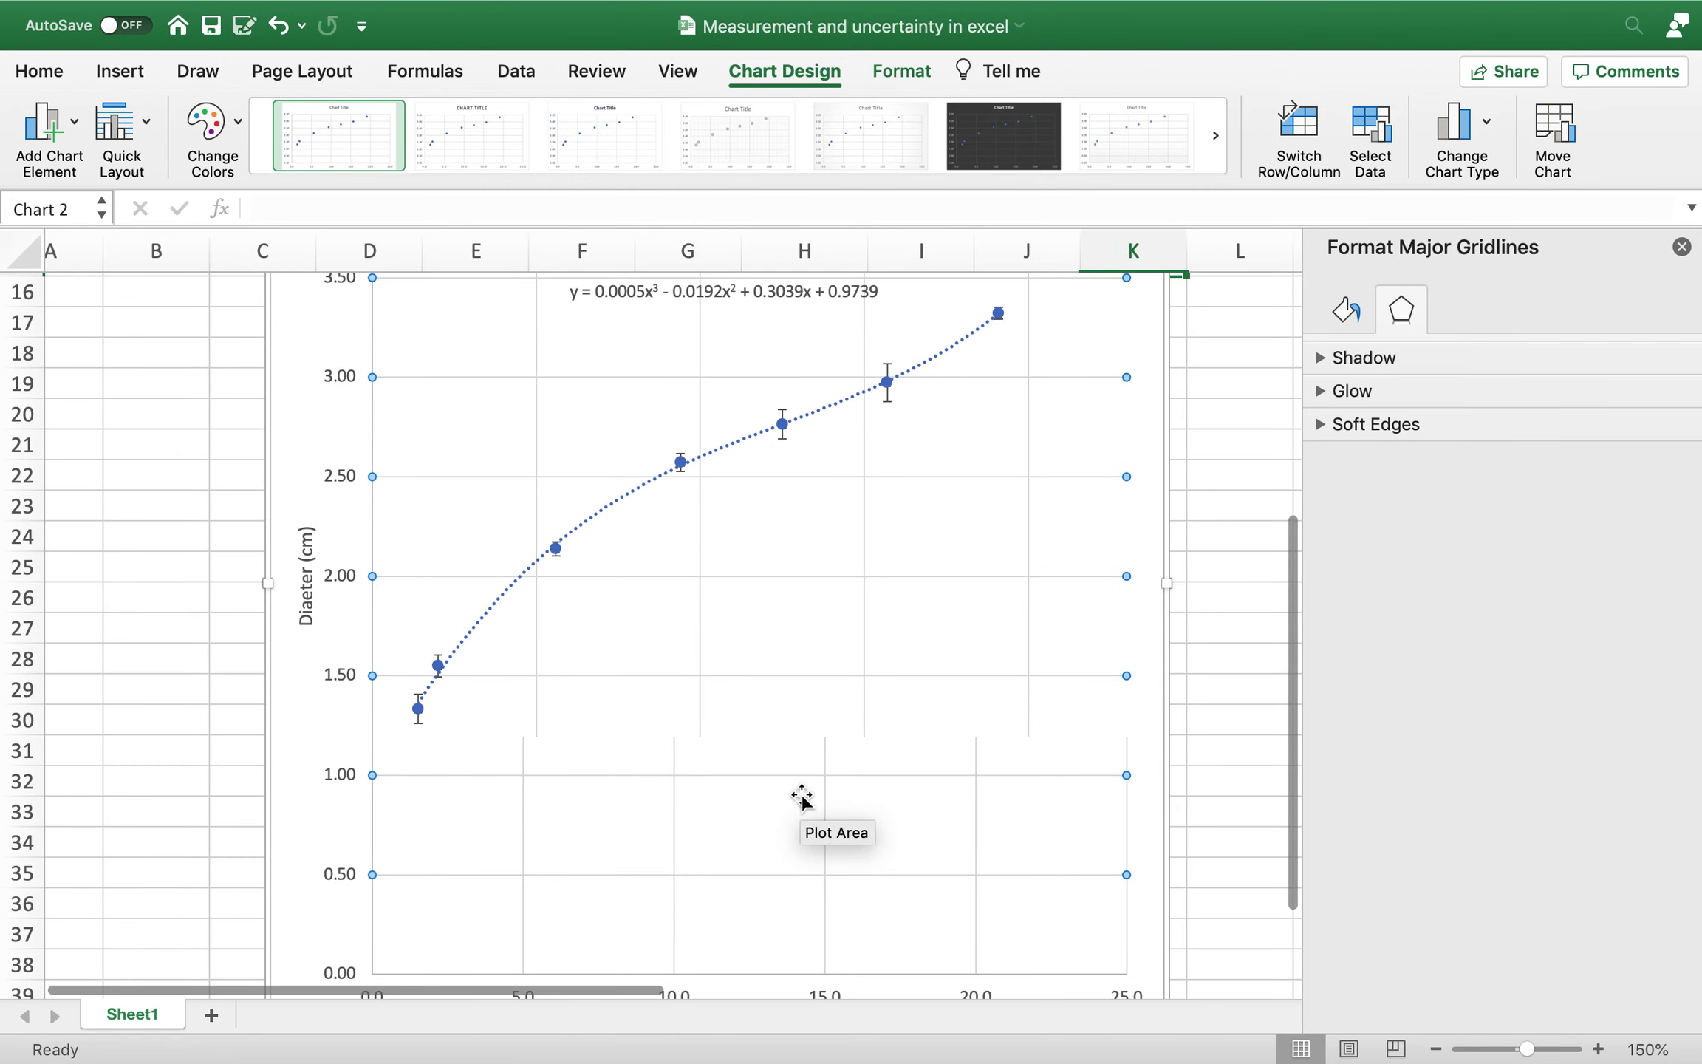
- Undo the last change to the horizontal axis's minimum bound and close the formatting pane
scroll(879, 758, "up", 4)
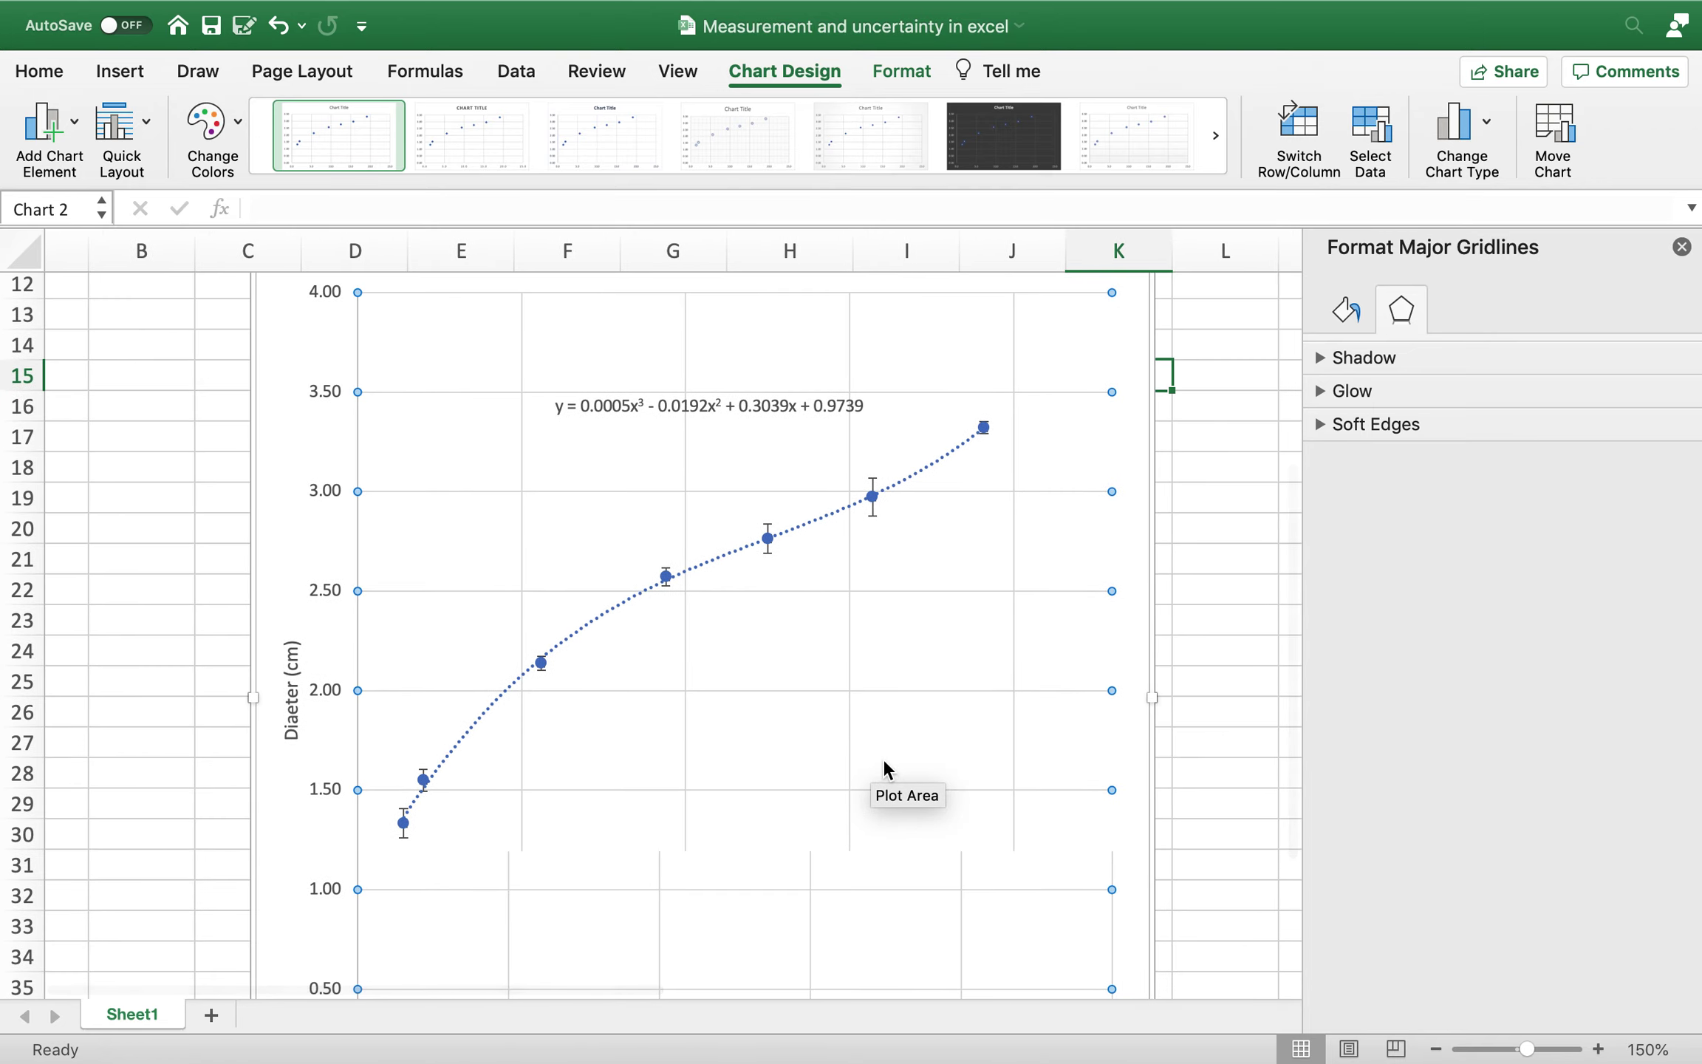
key("super+z")
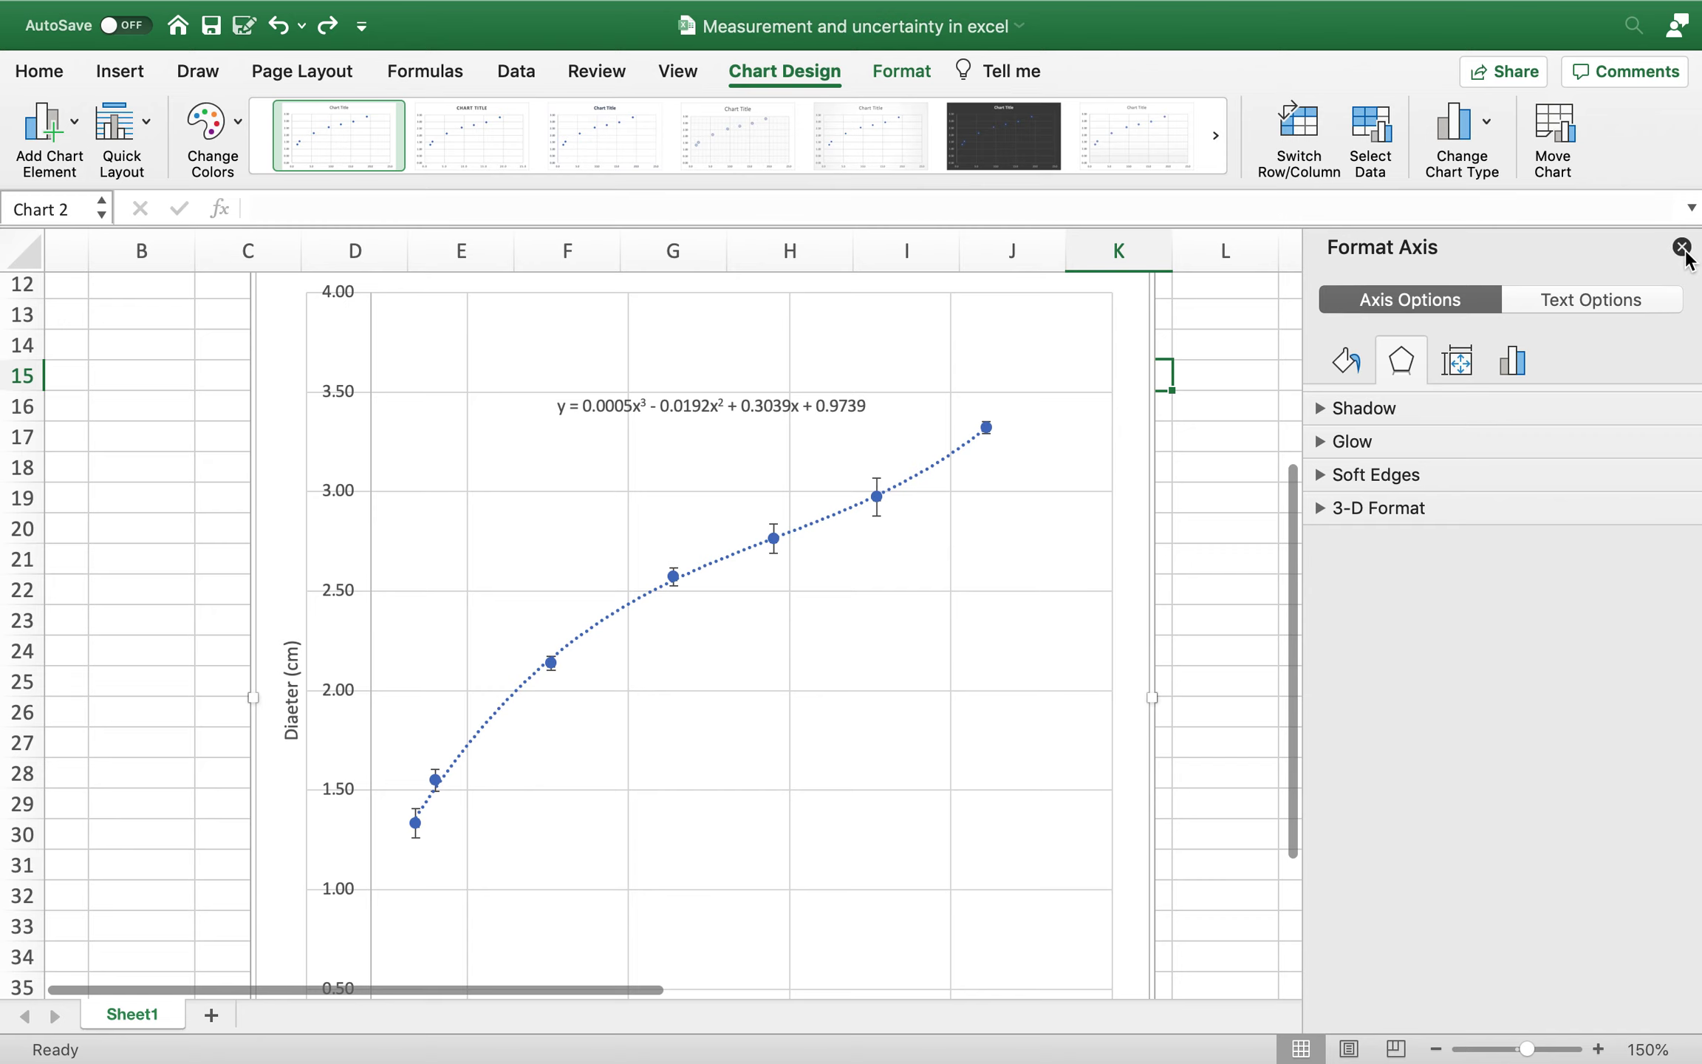
left_click(1683, 248)
scroll(1056, 562, "down", 3)
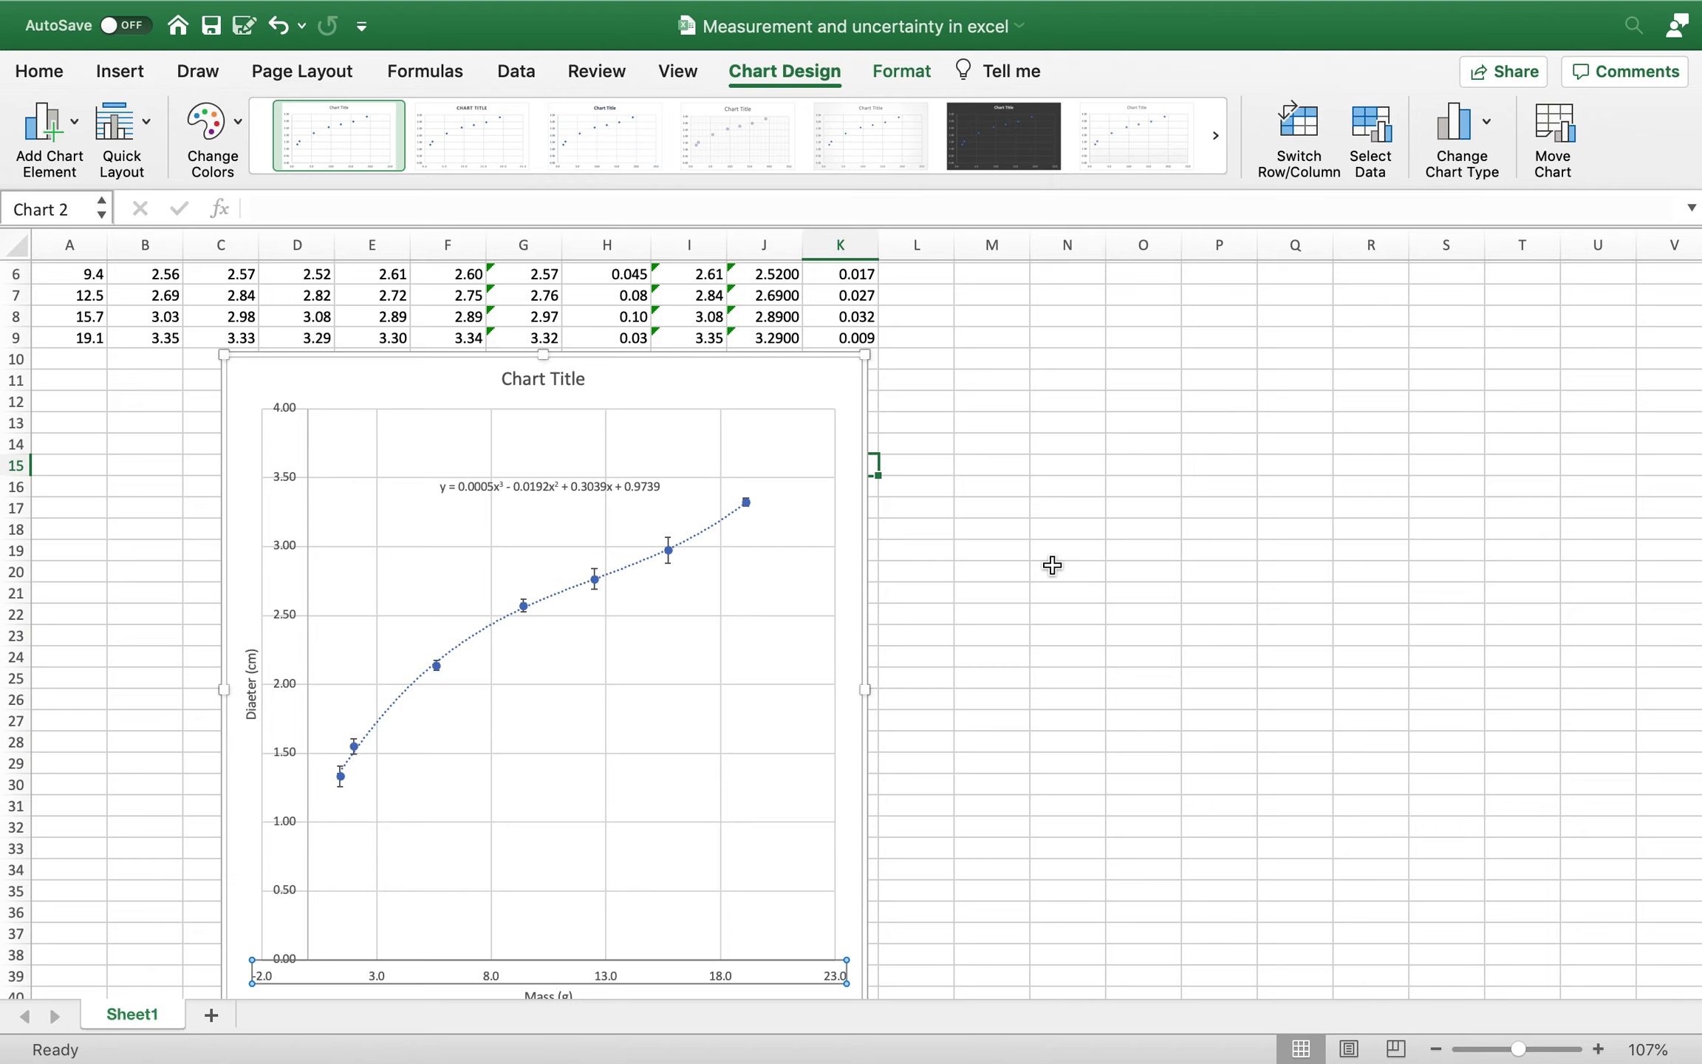
left_click(769, 401)
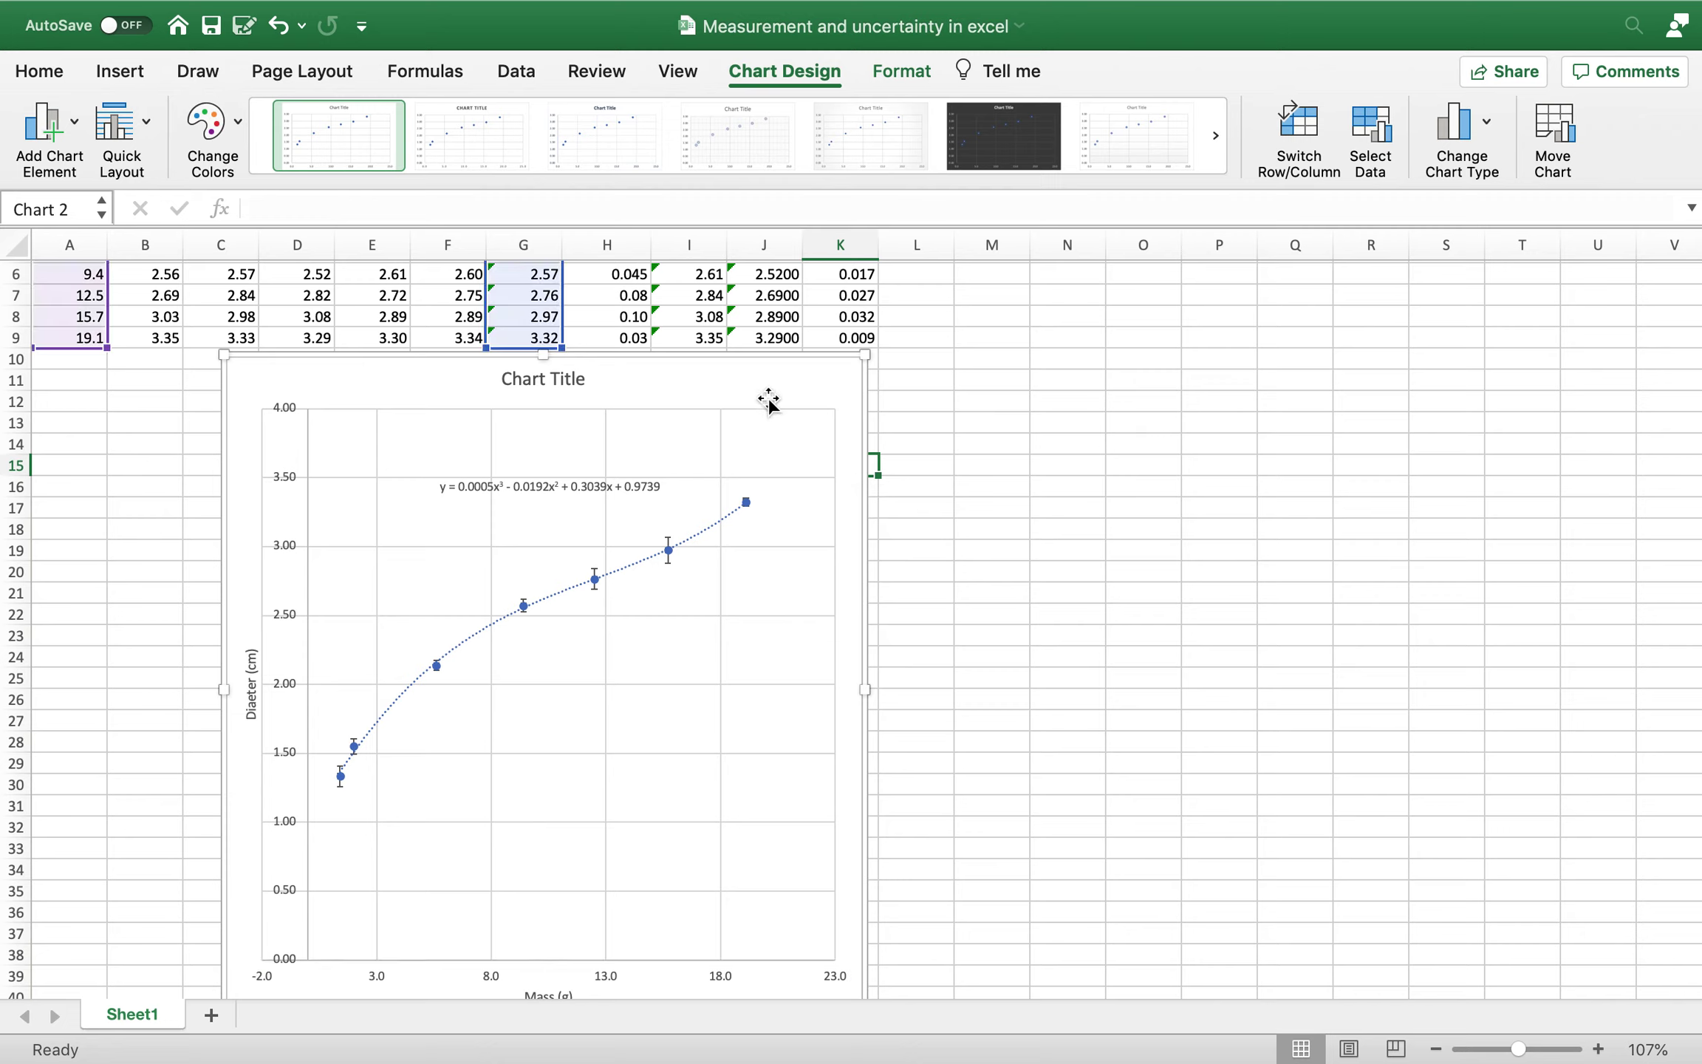
key("Escape")
key("Delete")
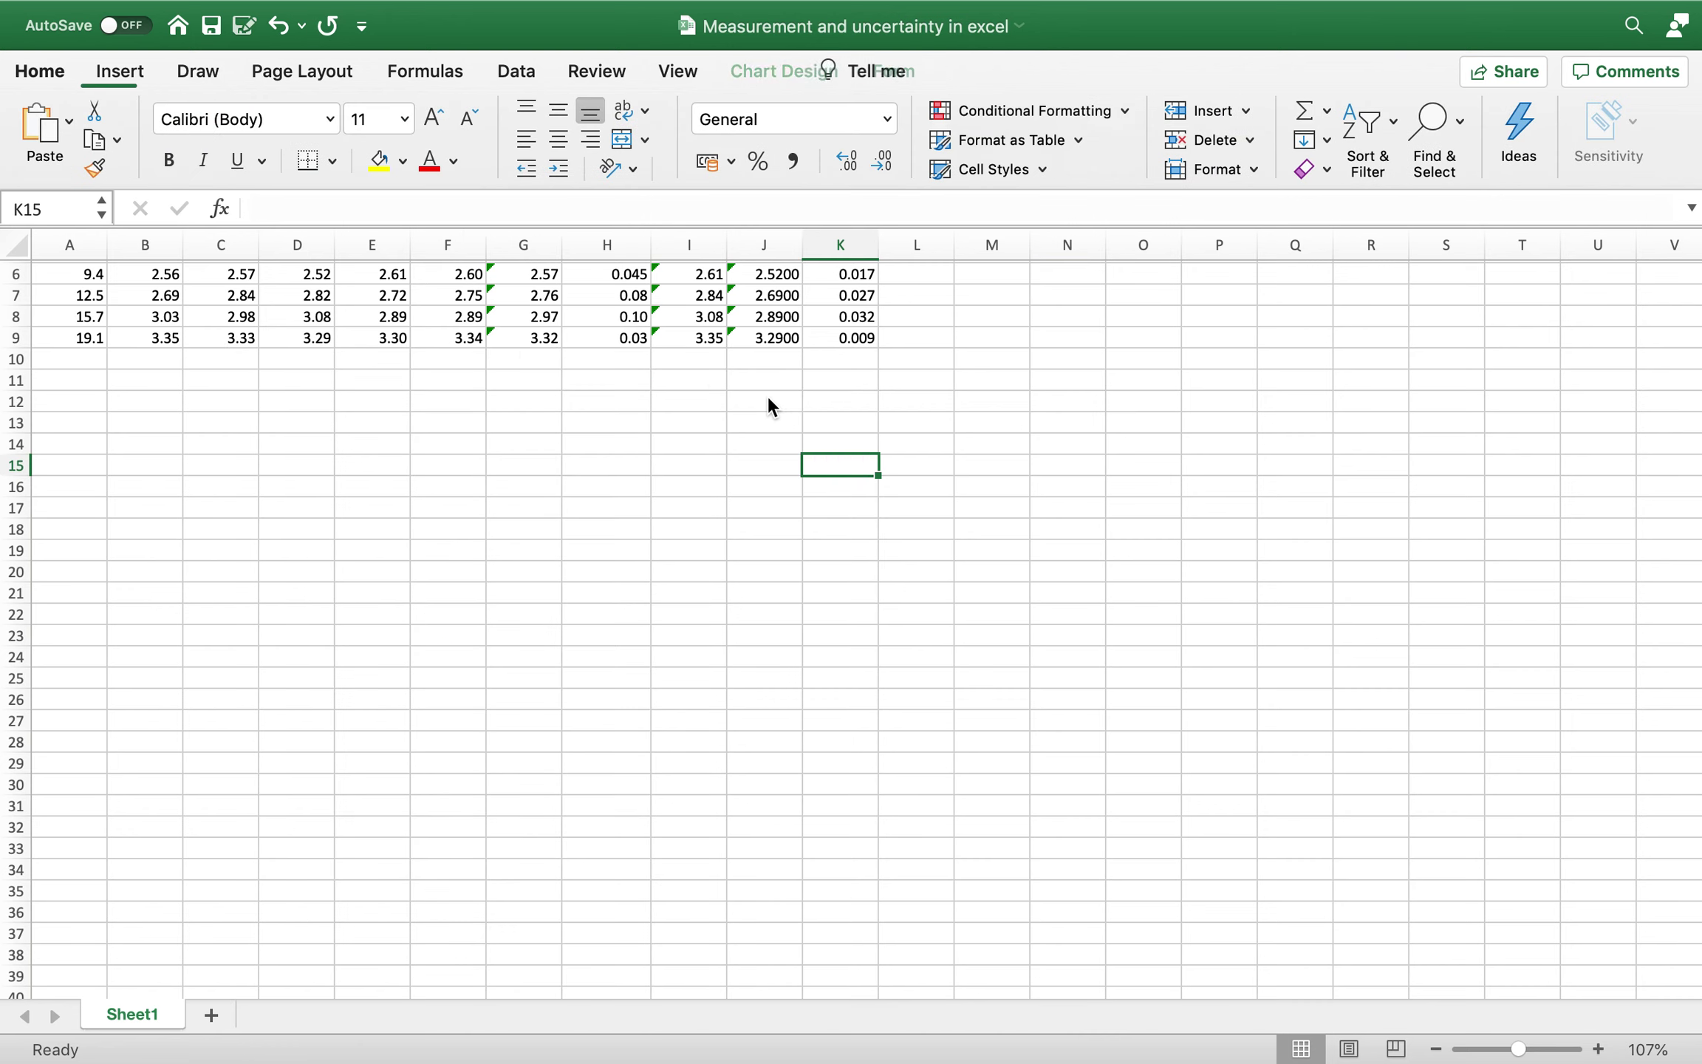
key("super+z")
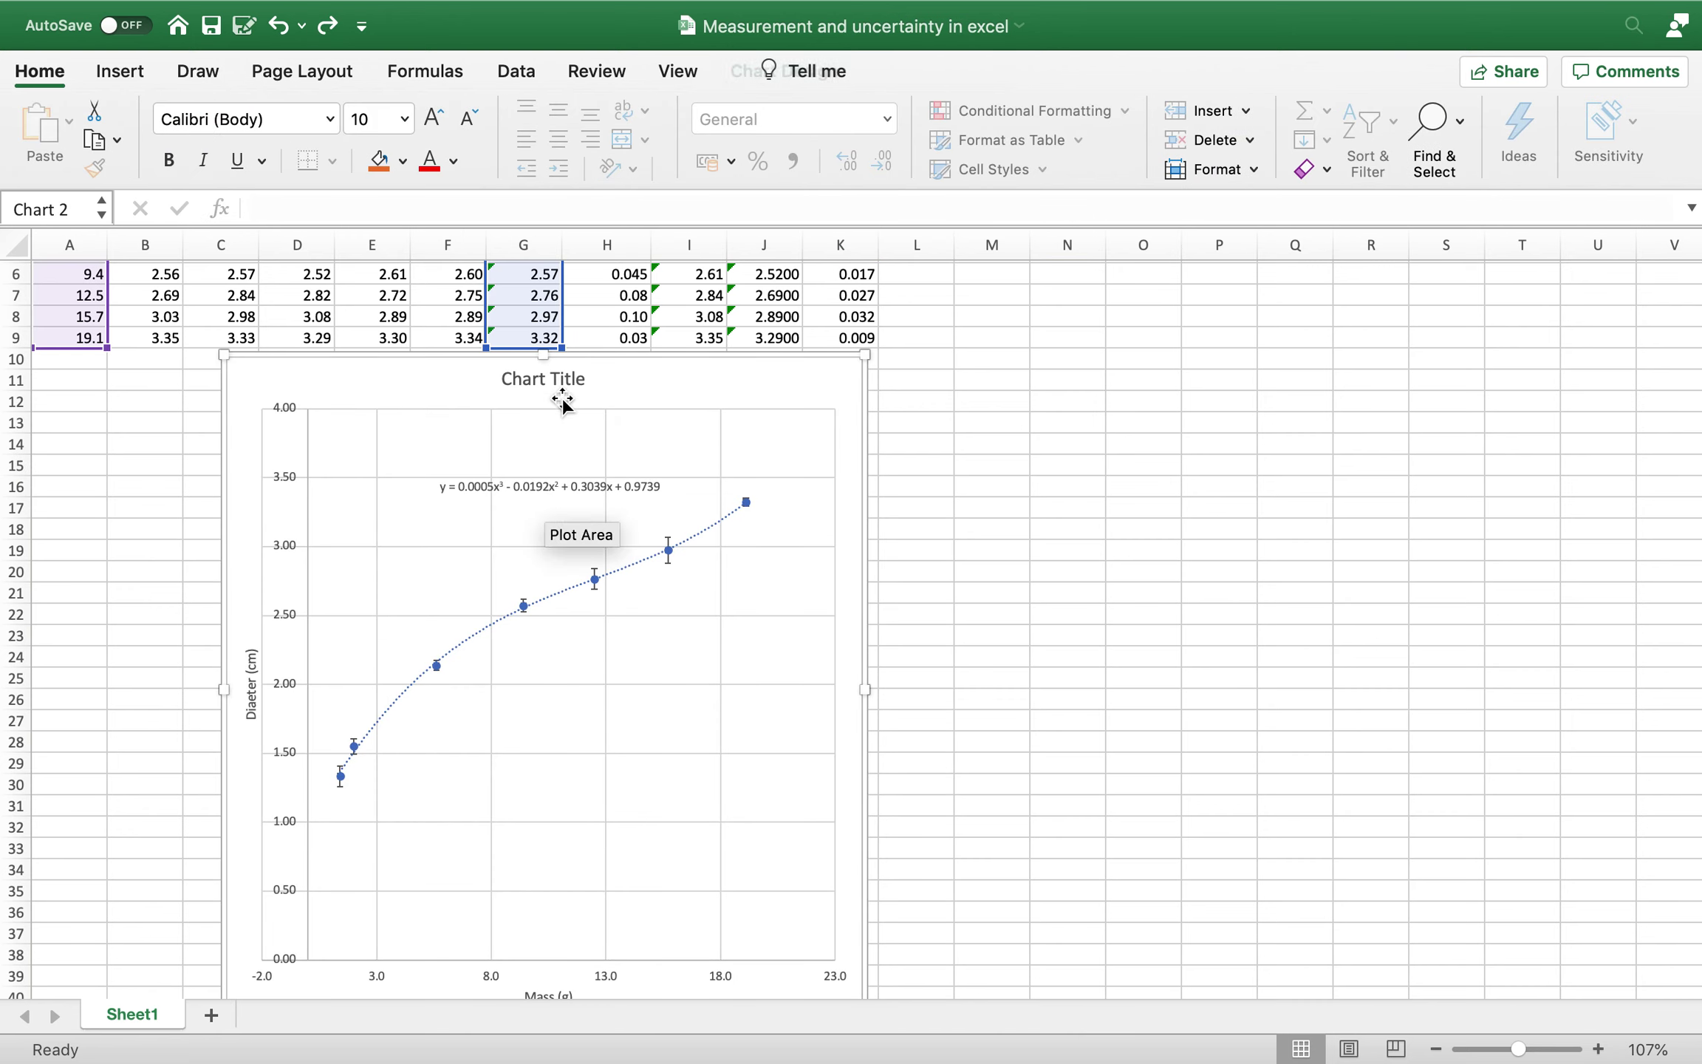
- Move the chart well below the data table, so that it starts at about row 28 near column A
left_click_drag(623, 380, 125, 478)
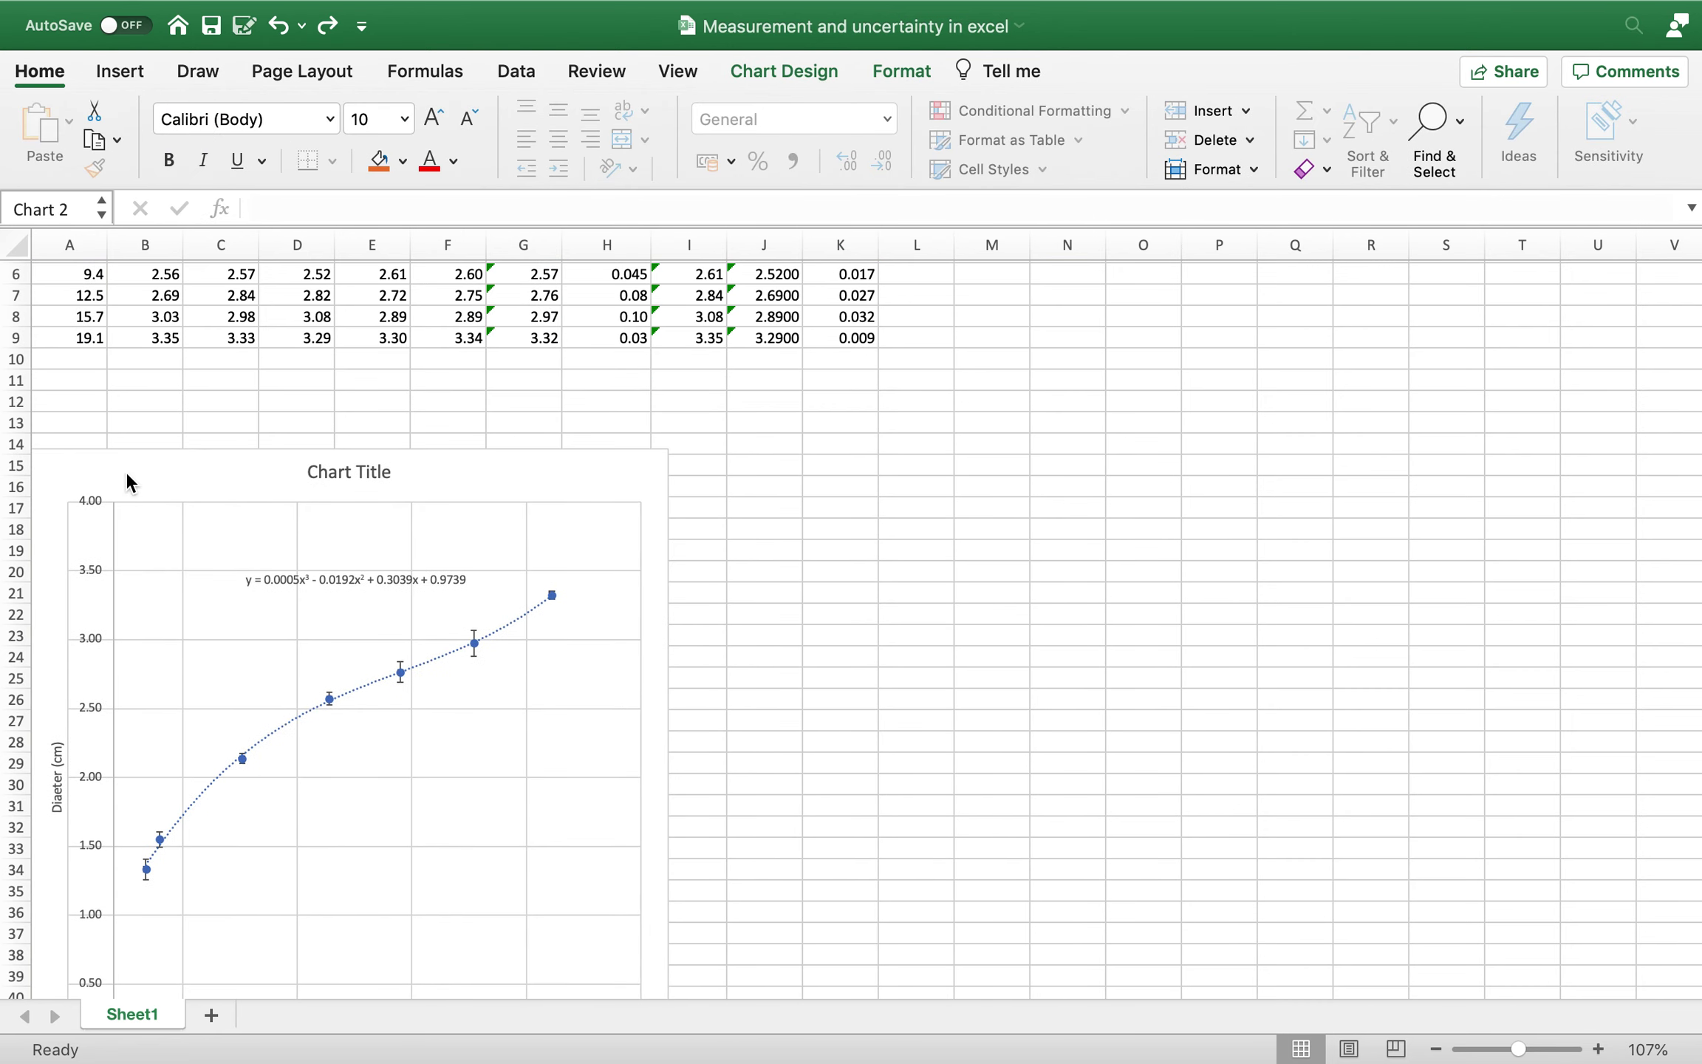
scroll(126, 479, "down", 5)
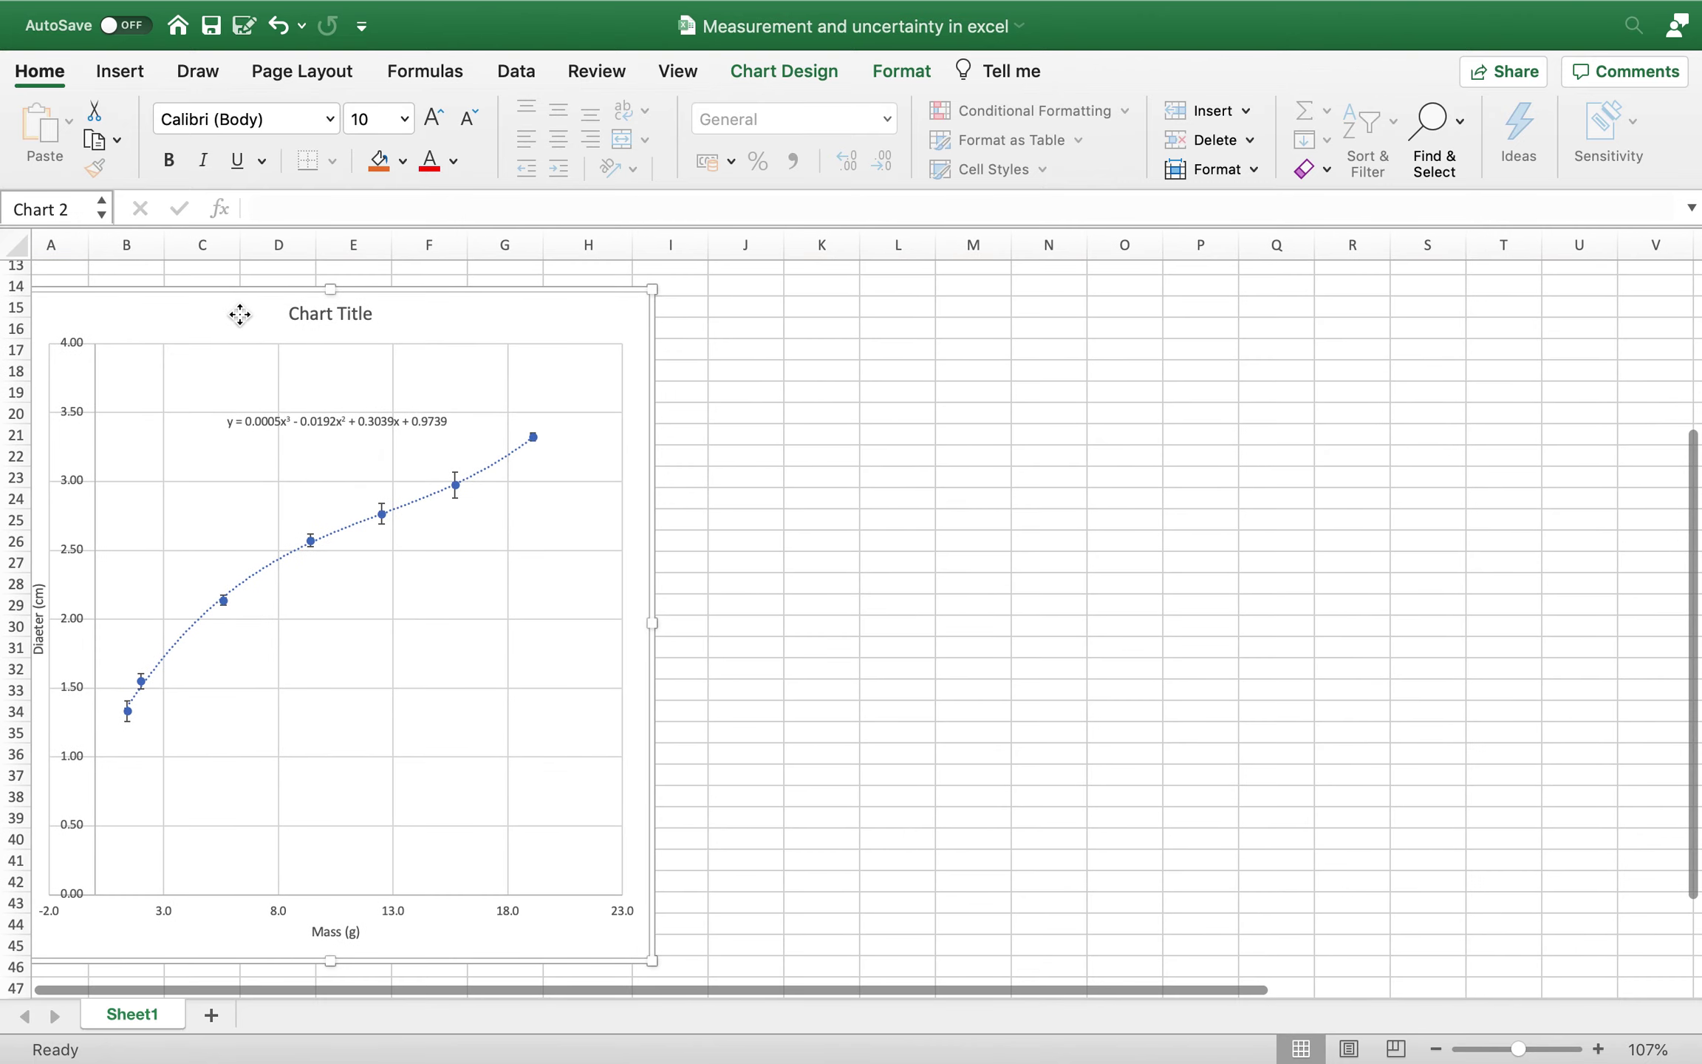
left_click_drag(240, 319, 237, 595)
scroll(236, 595, "up", 5)
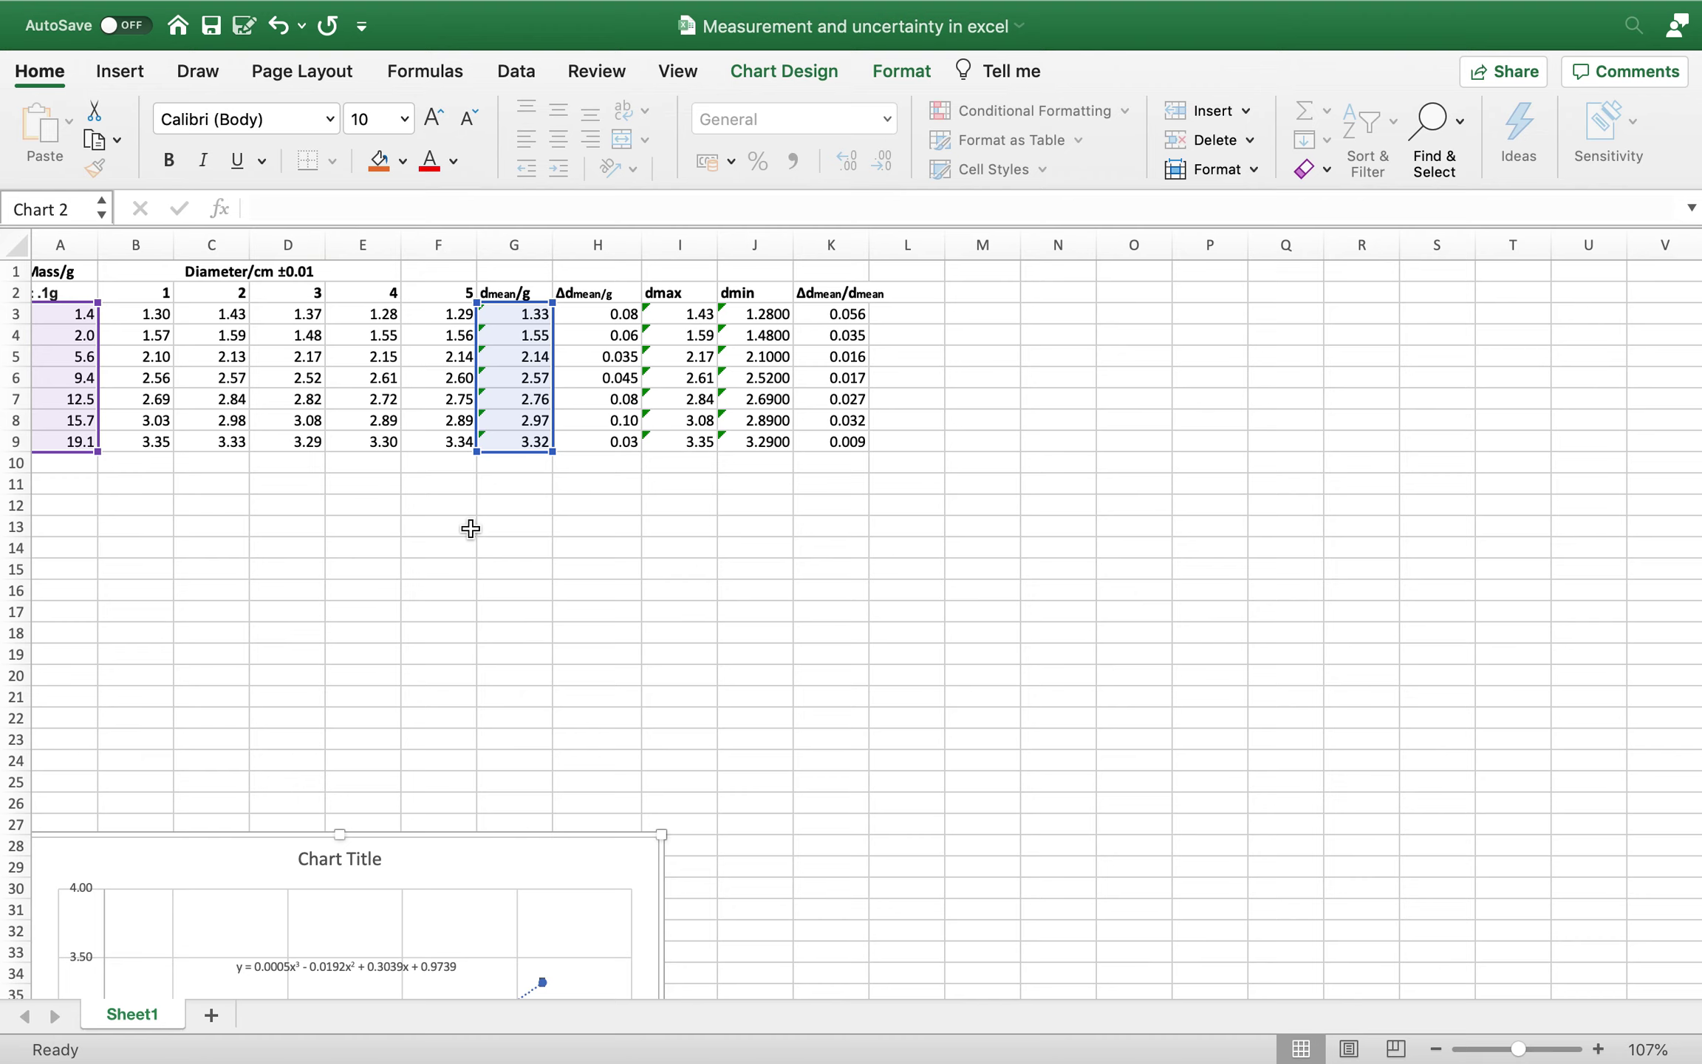
- Set the worksheet zoom to 150% and deselect the chart by selecting an empty cell below the table
left_click(669, 79)
left_click(700, 119)
left_click(641, 173)
scroll(731, 463, "up", 10)
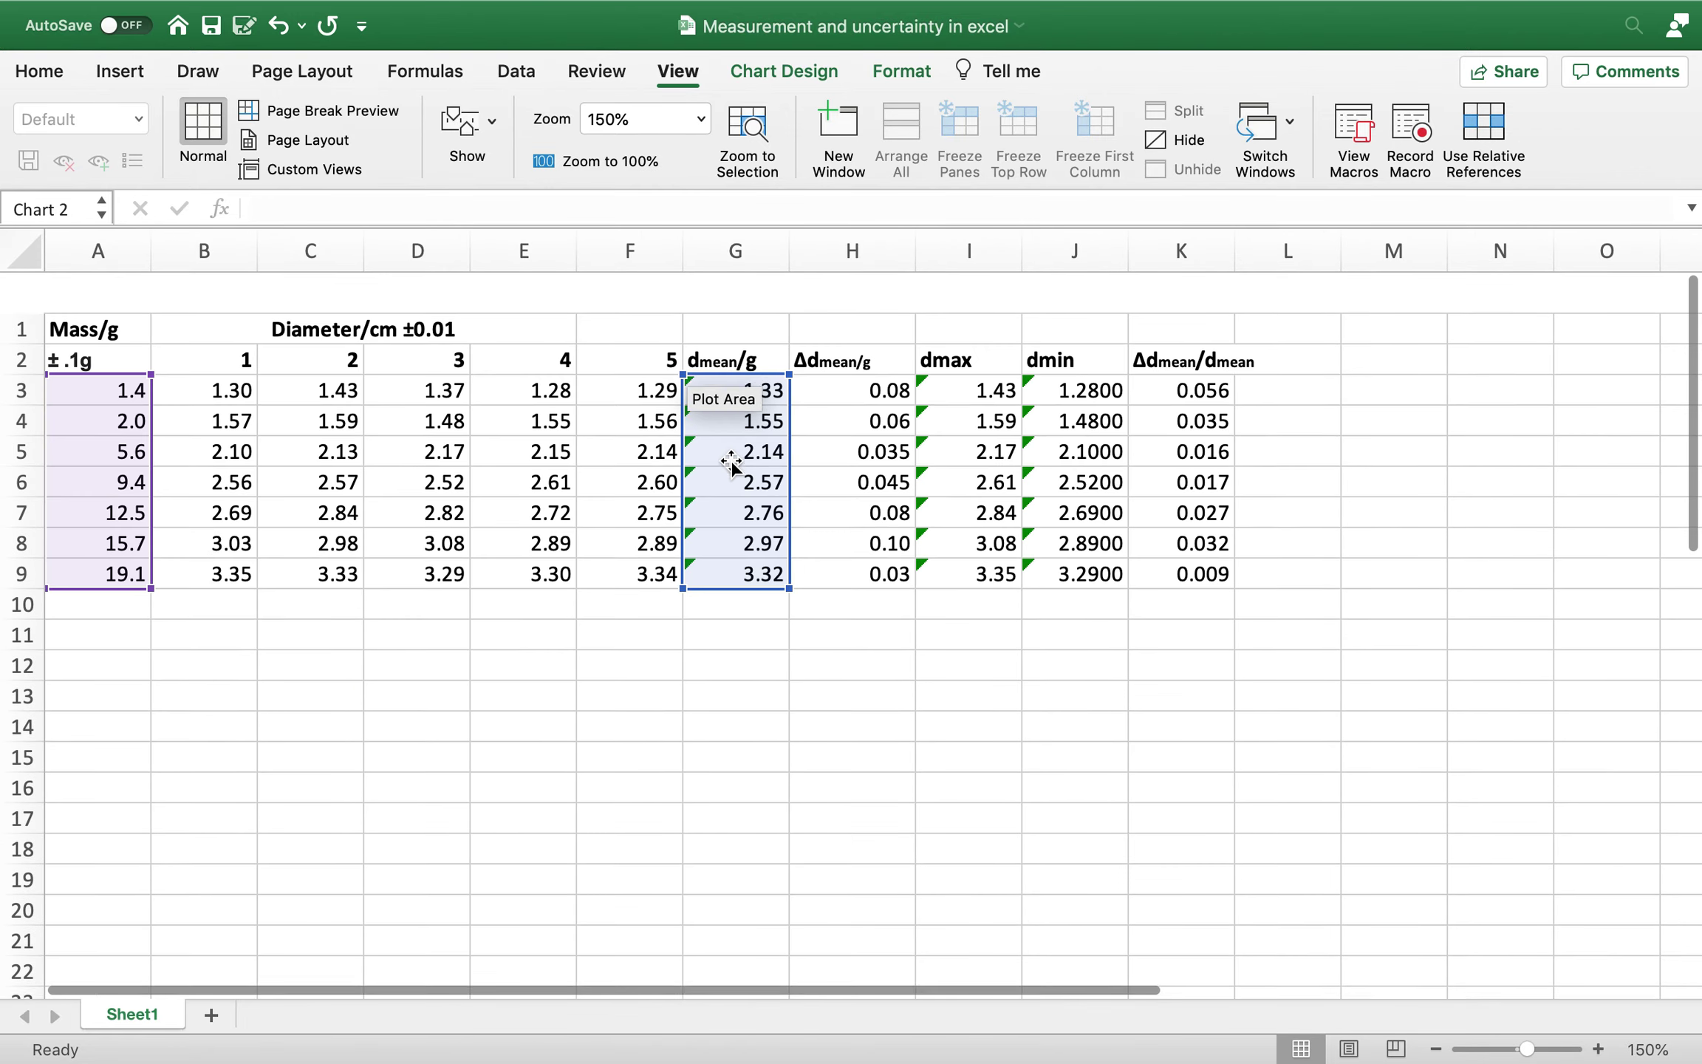
left_click(993, 746)
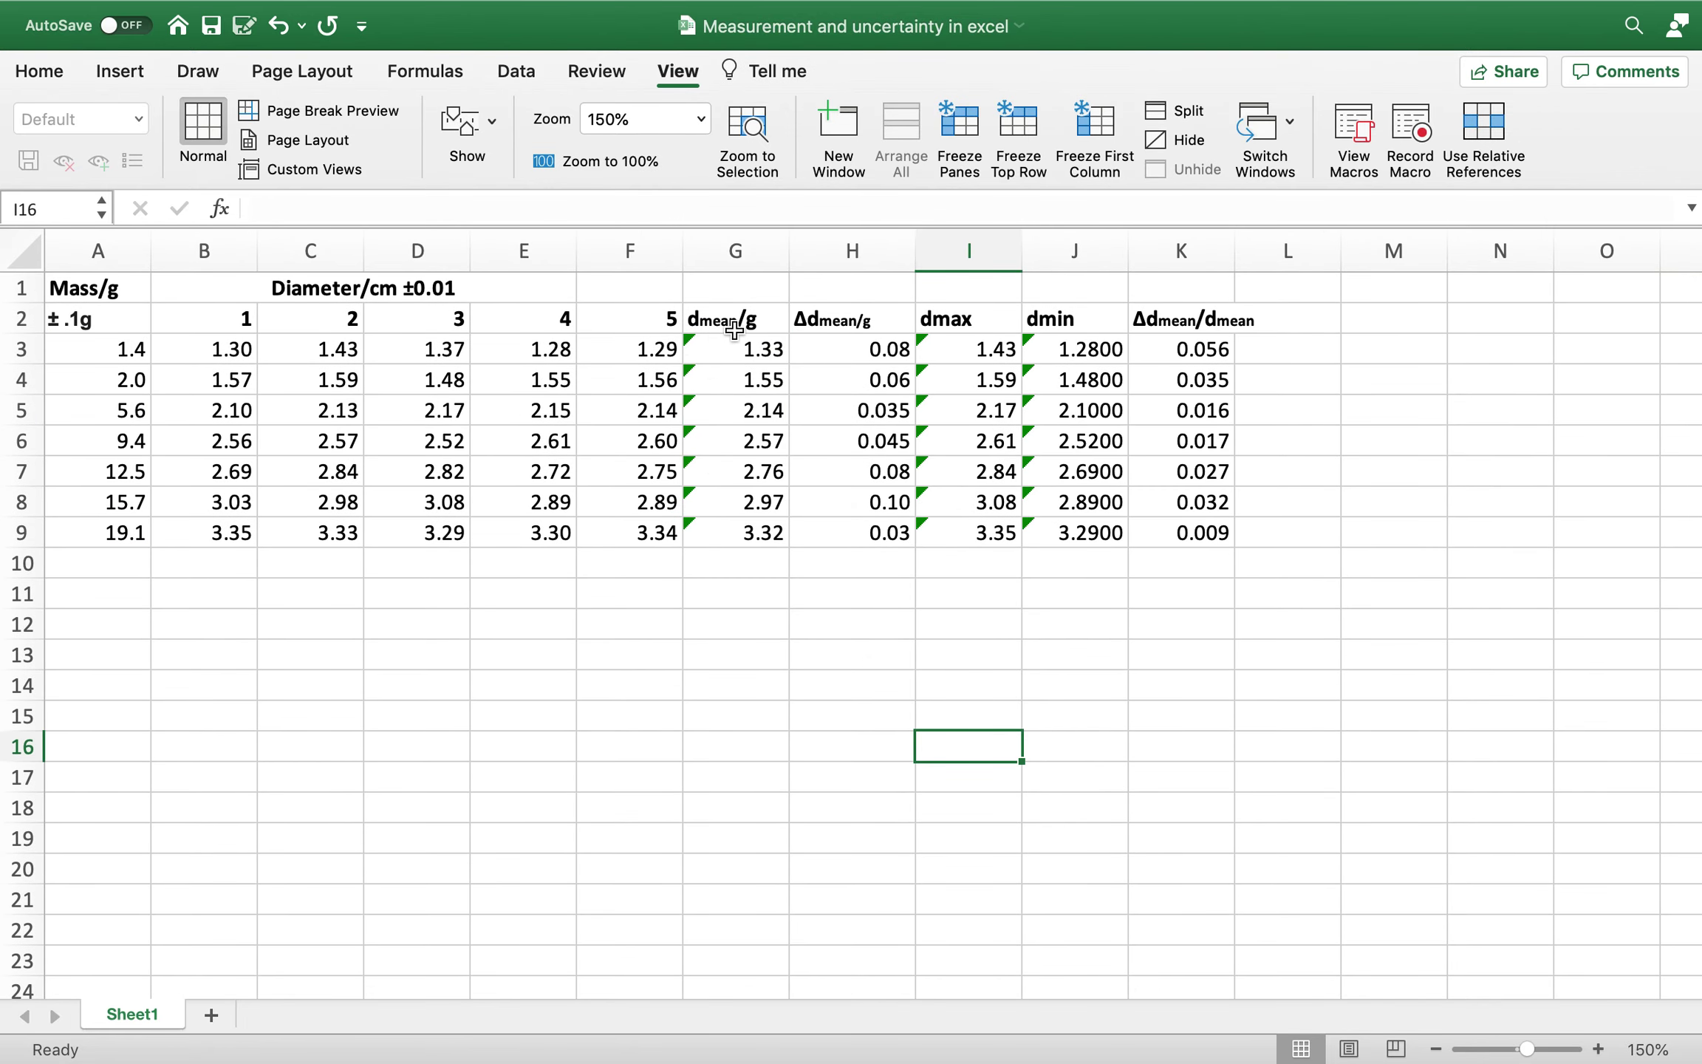
- Copy the dmean/g heading from cell G2 into cell L2
left_click_drag(733, 320, 736, 527)
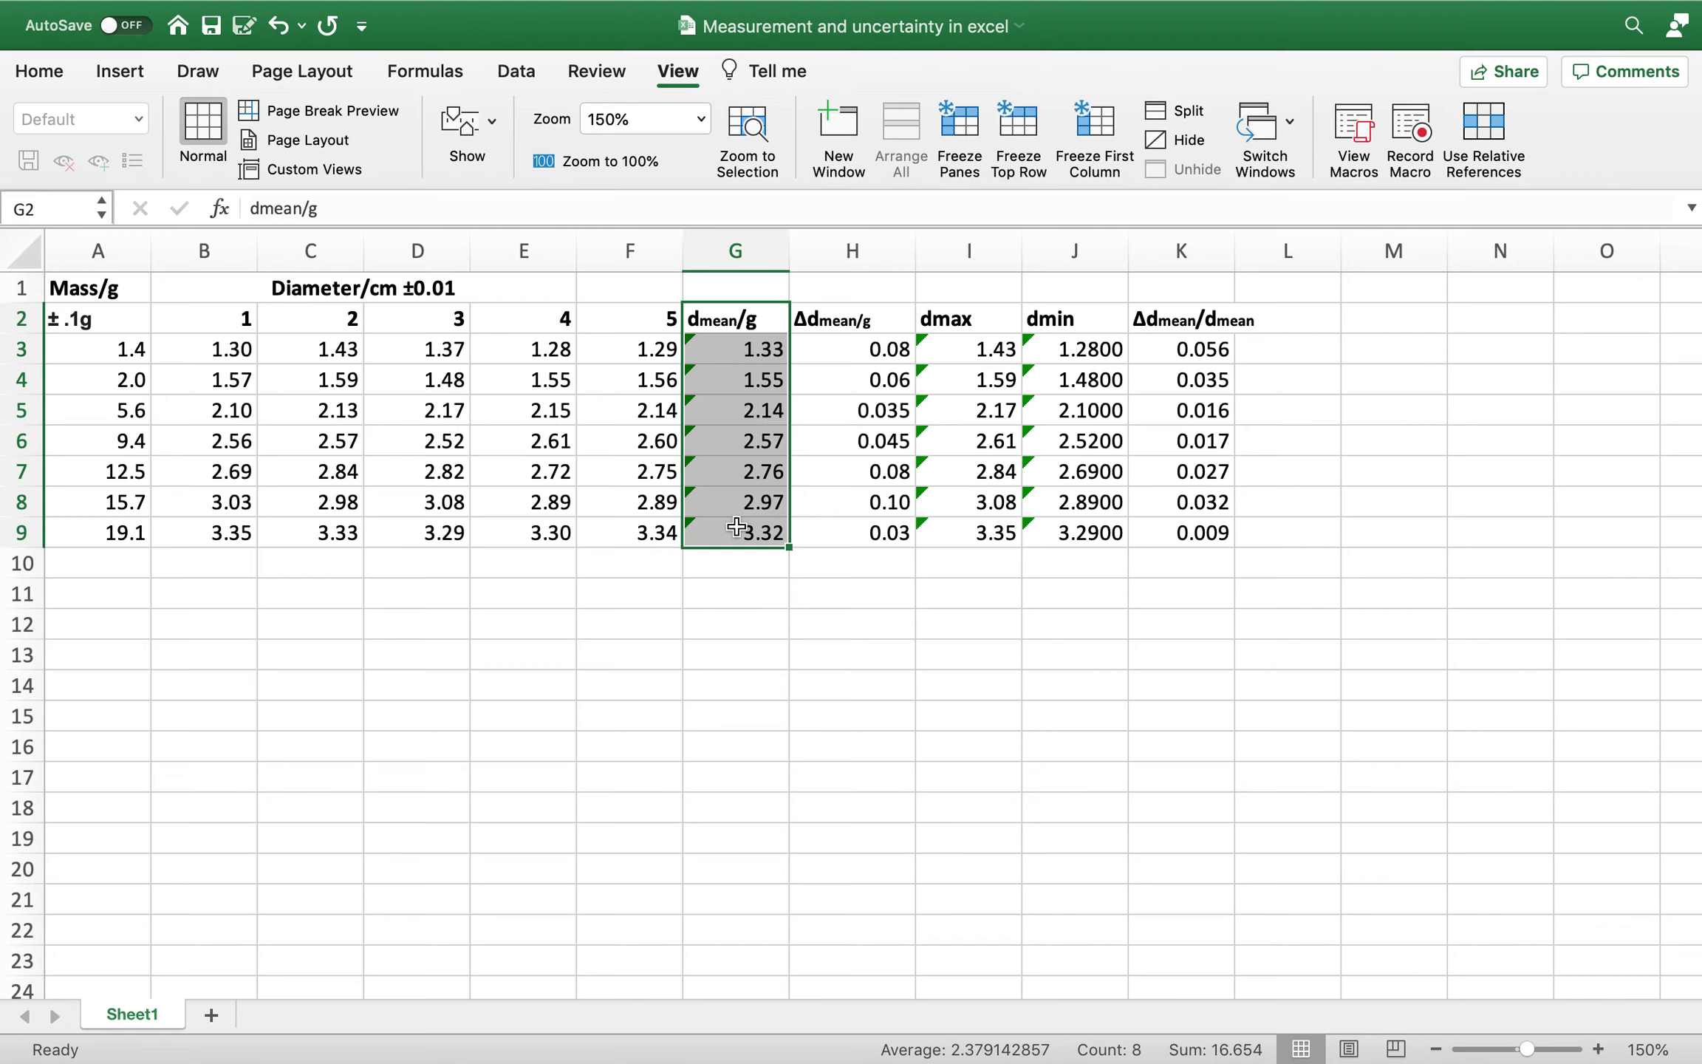
left_click(1261, 326)
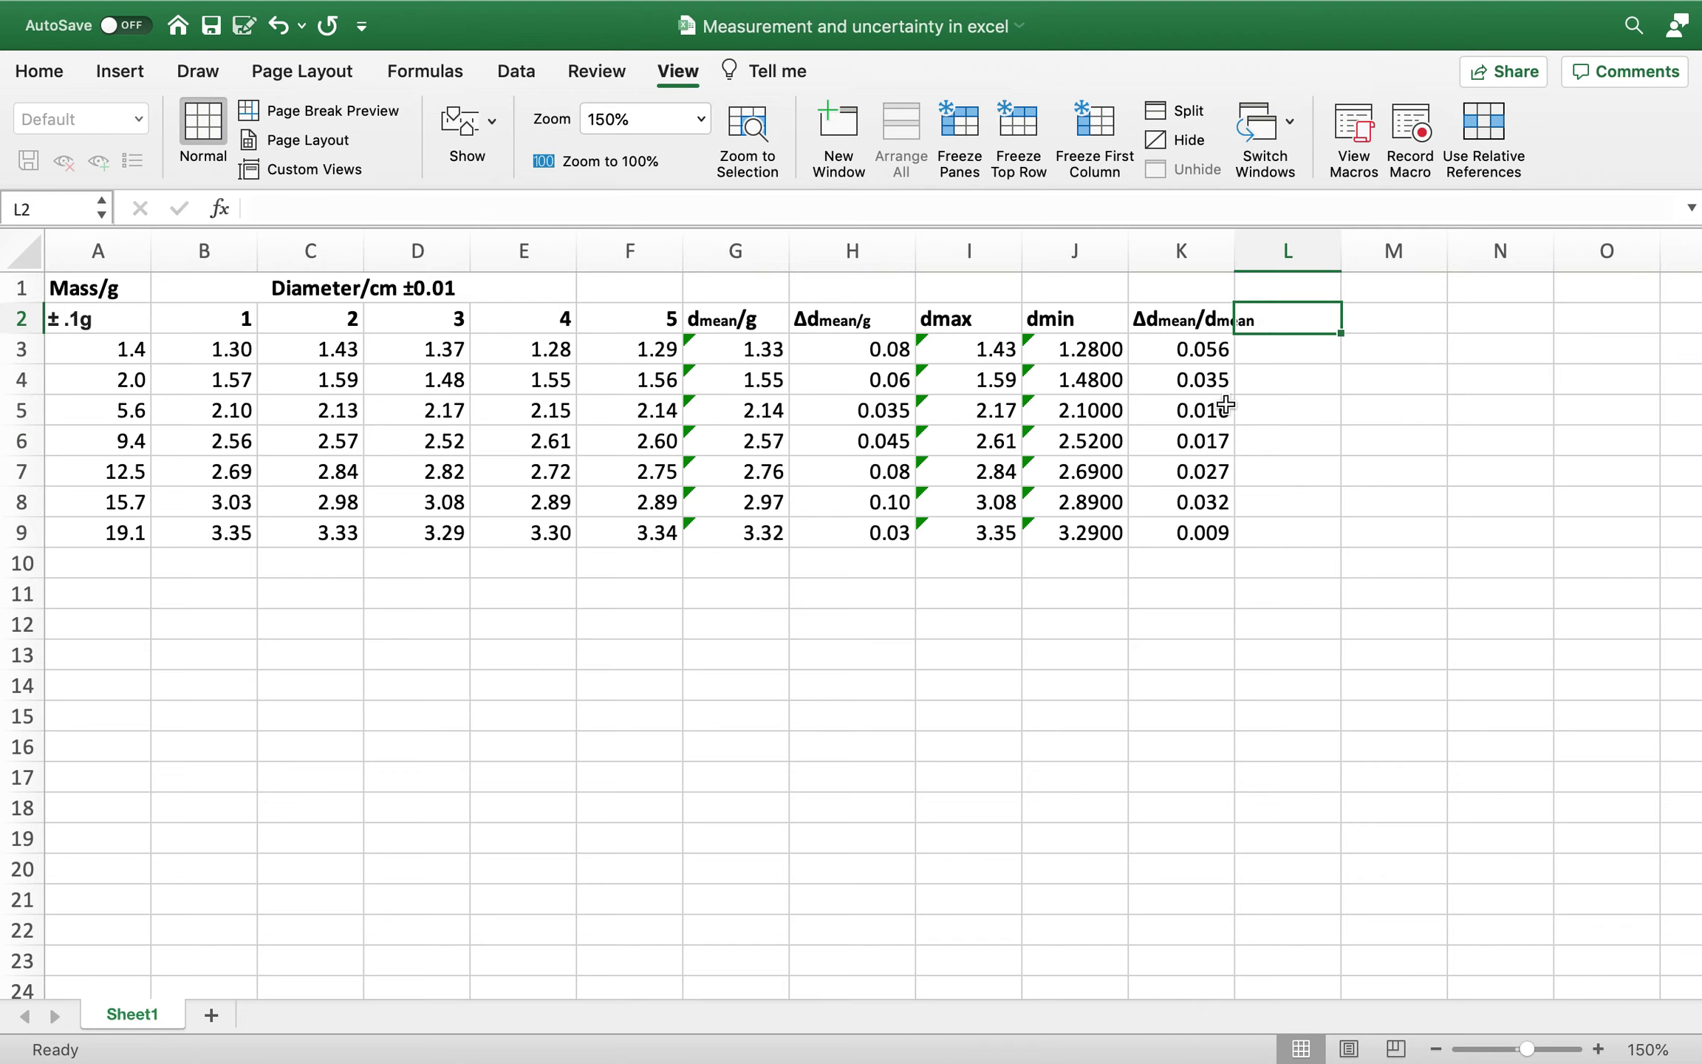
left_click(716, 324)
key("super+c")
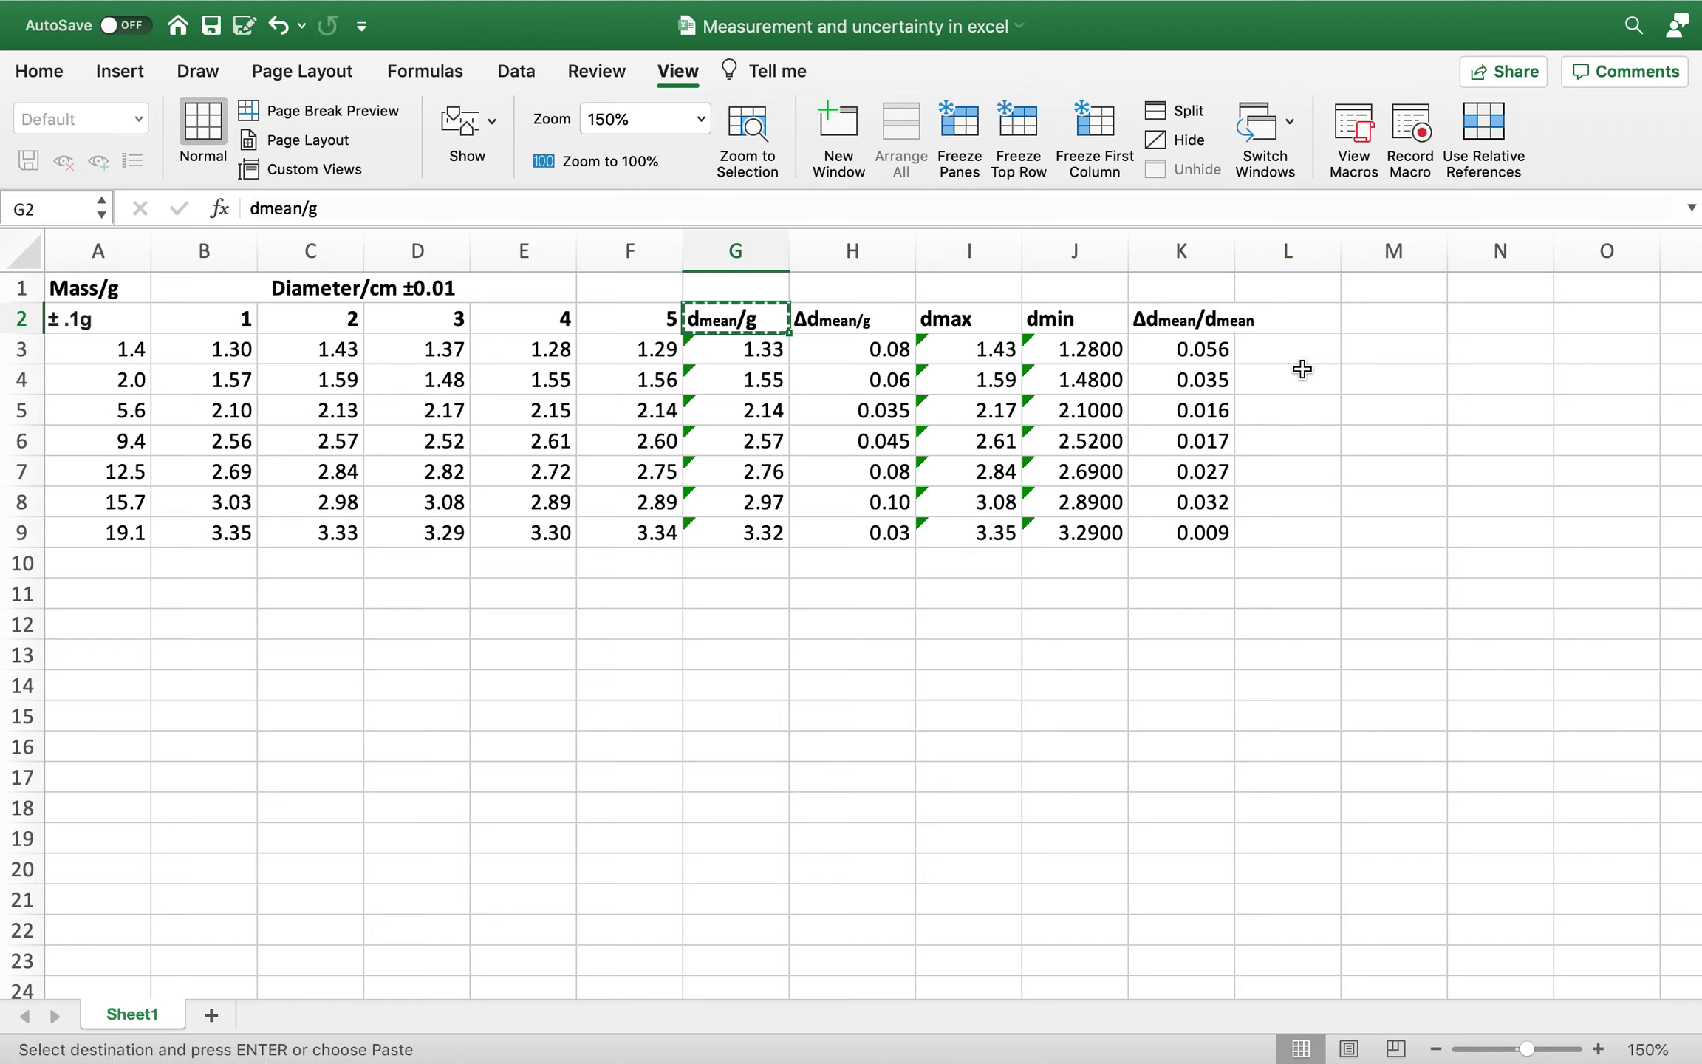
left_click(1292, 325)
key("super+c")
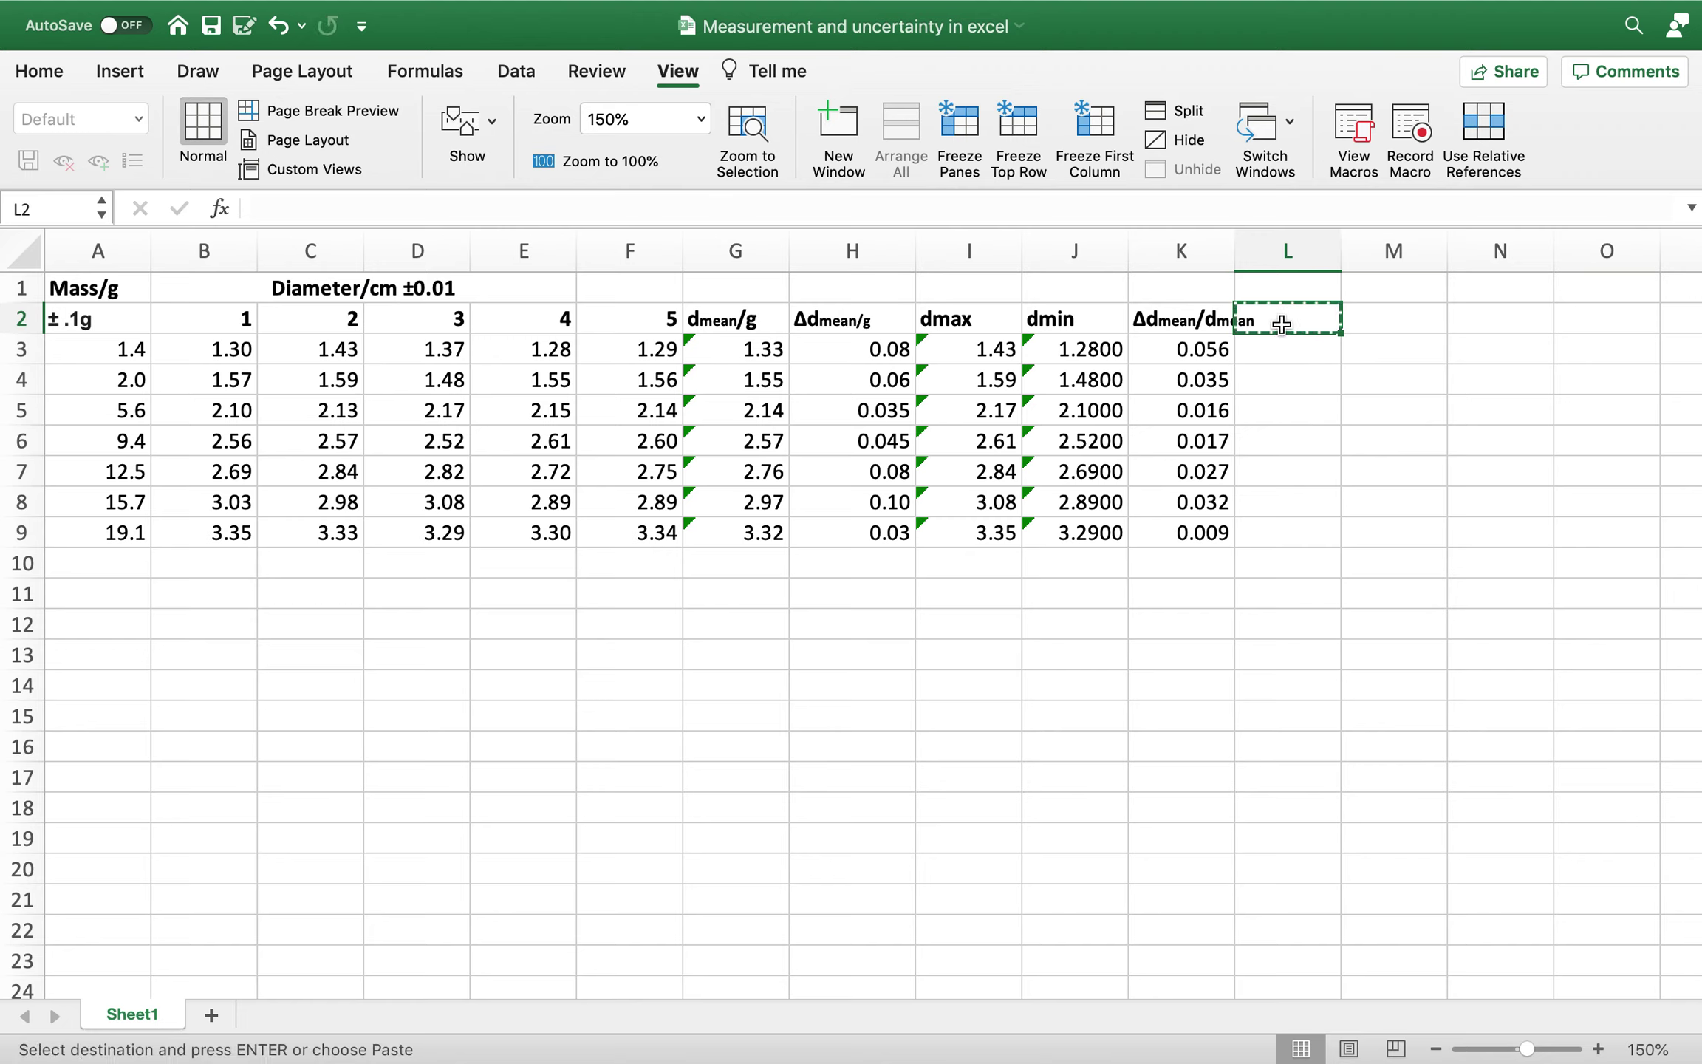
left_click(754, 334)
key("super+c")
left_click(1300, 319)
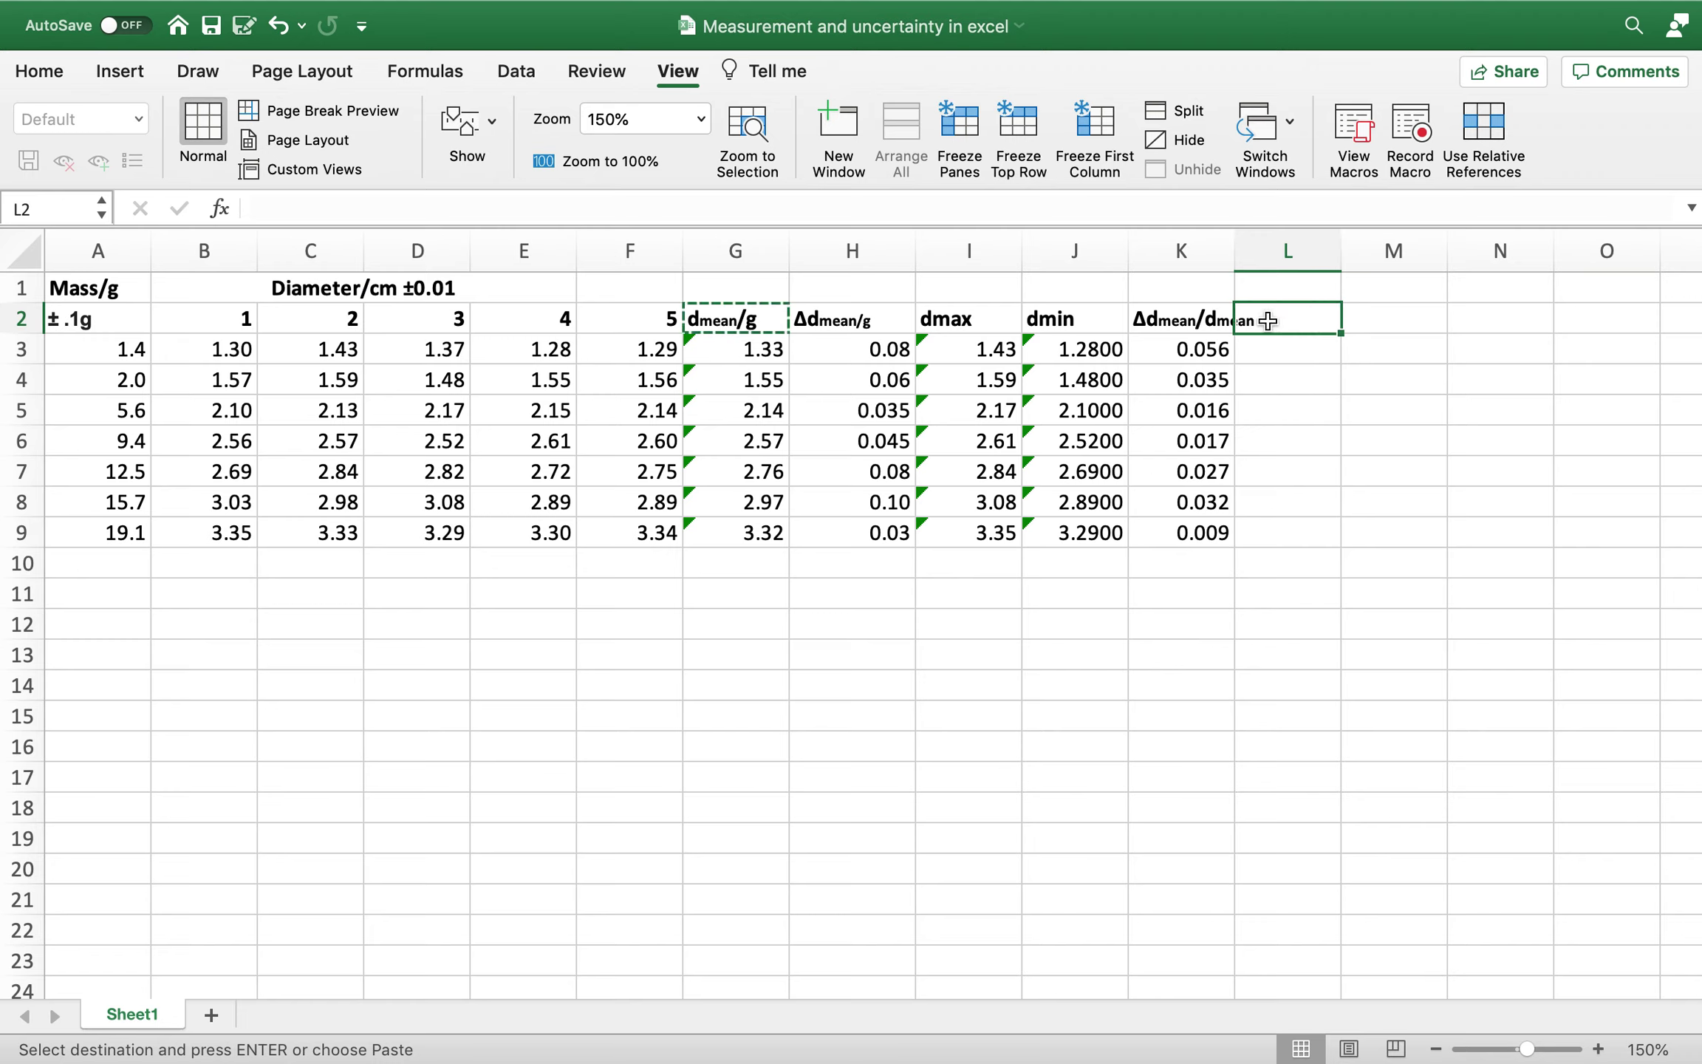
key("super+v")
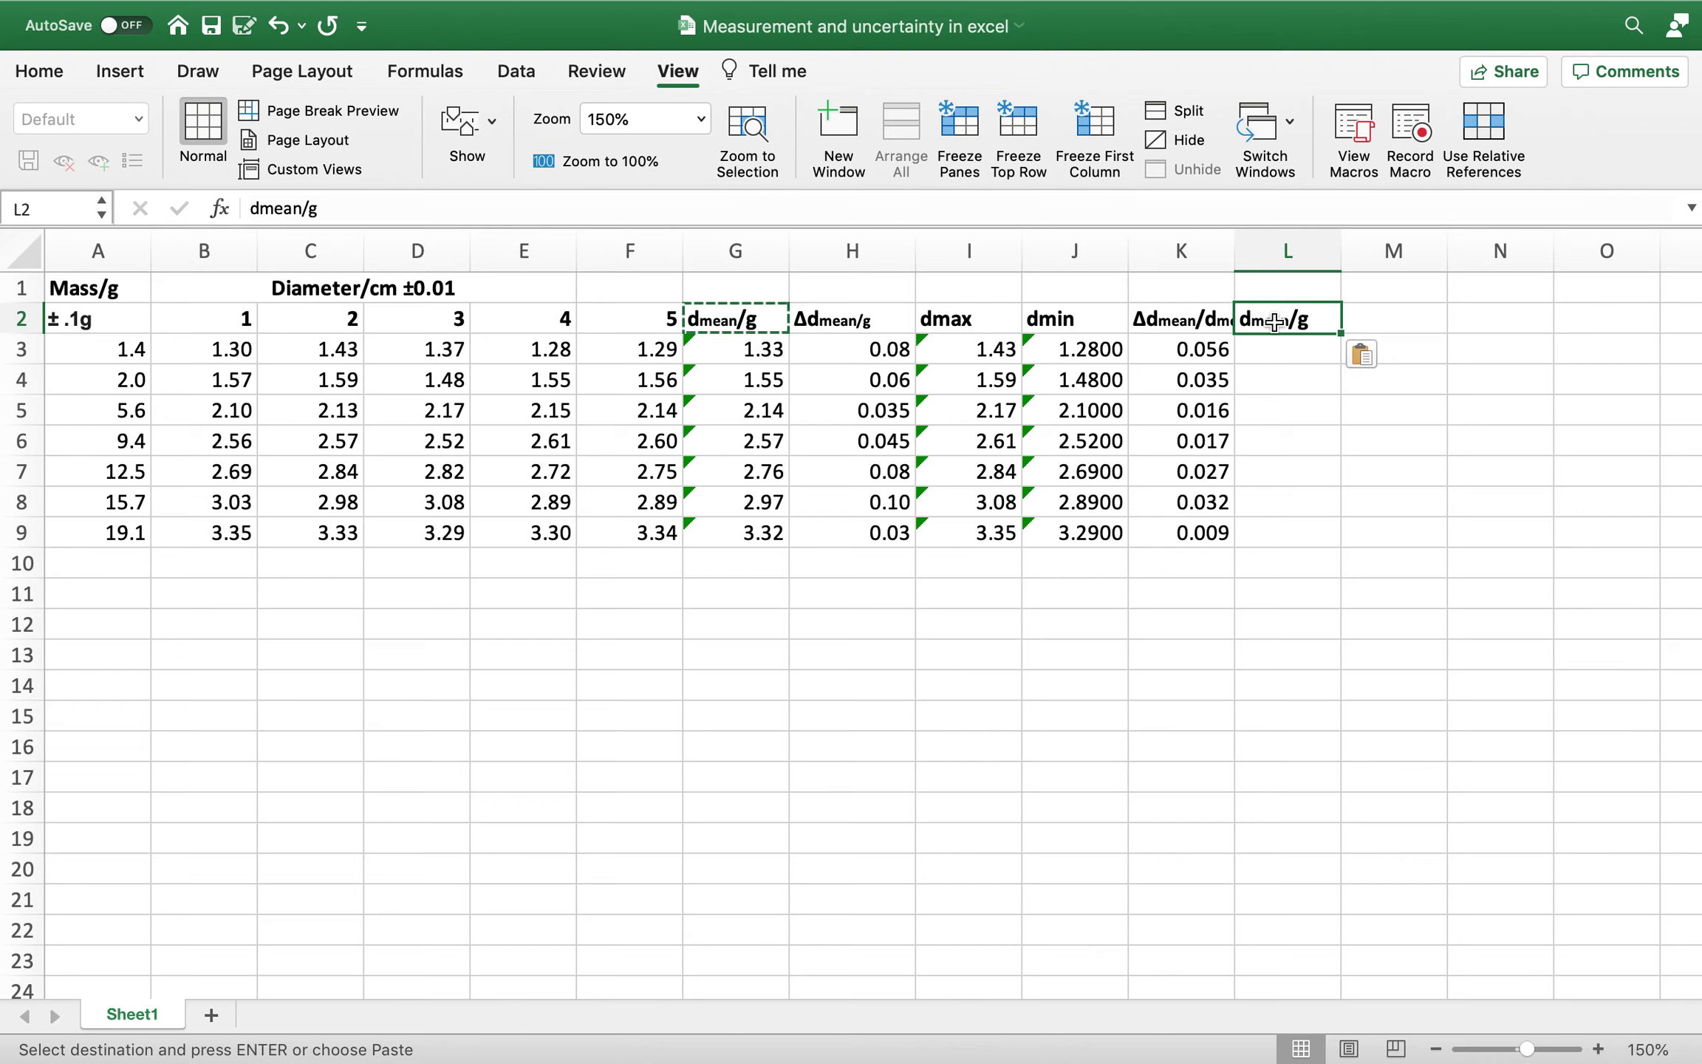
- Insert ^3 after the d in the L2 heading so that it reads d^3mean/g
double_click(1247, 320)
type("^3")
left_click(1316, 439)
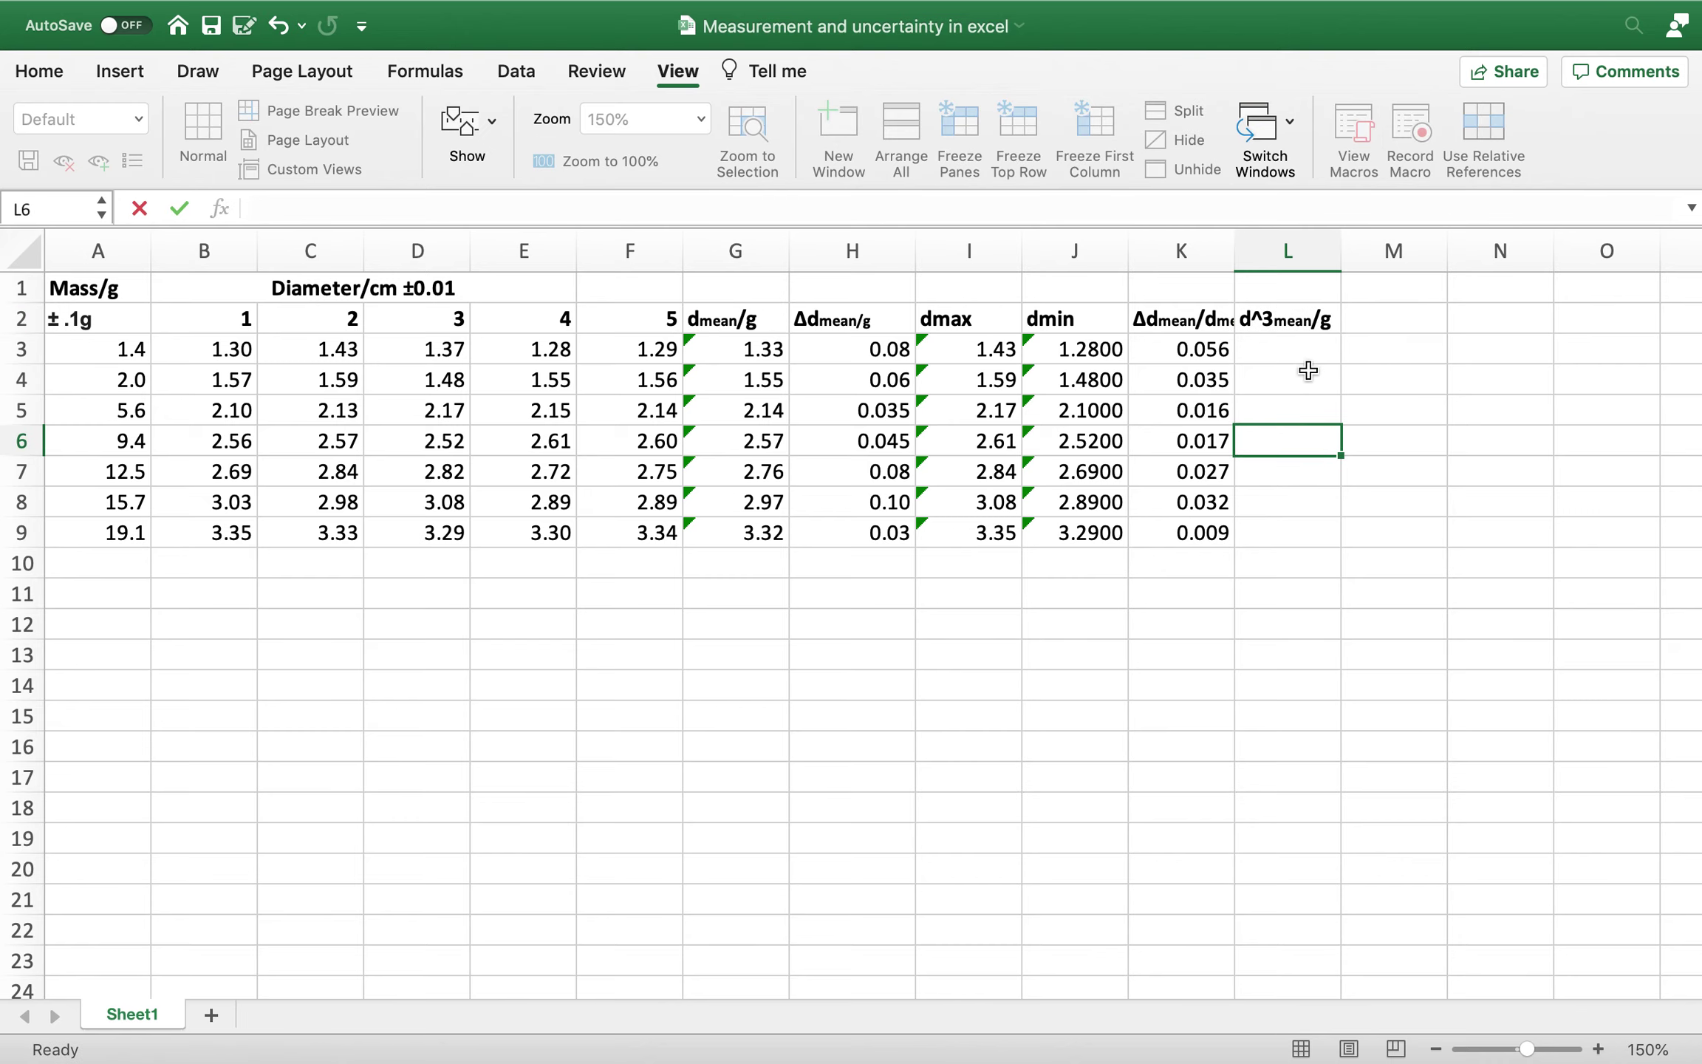
- Try to replace the ^3 in the L2 heading with a superscript 3
left_click(1321, 323)
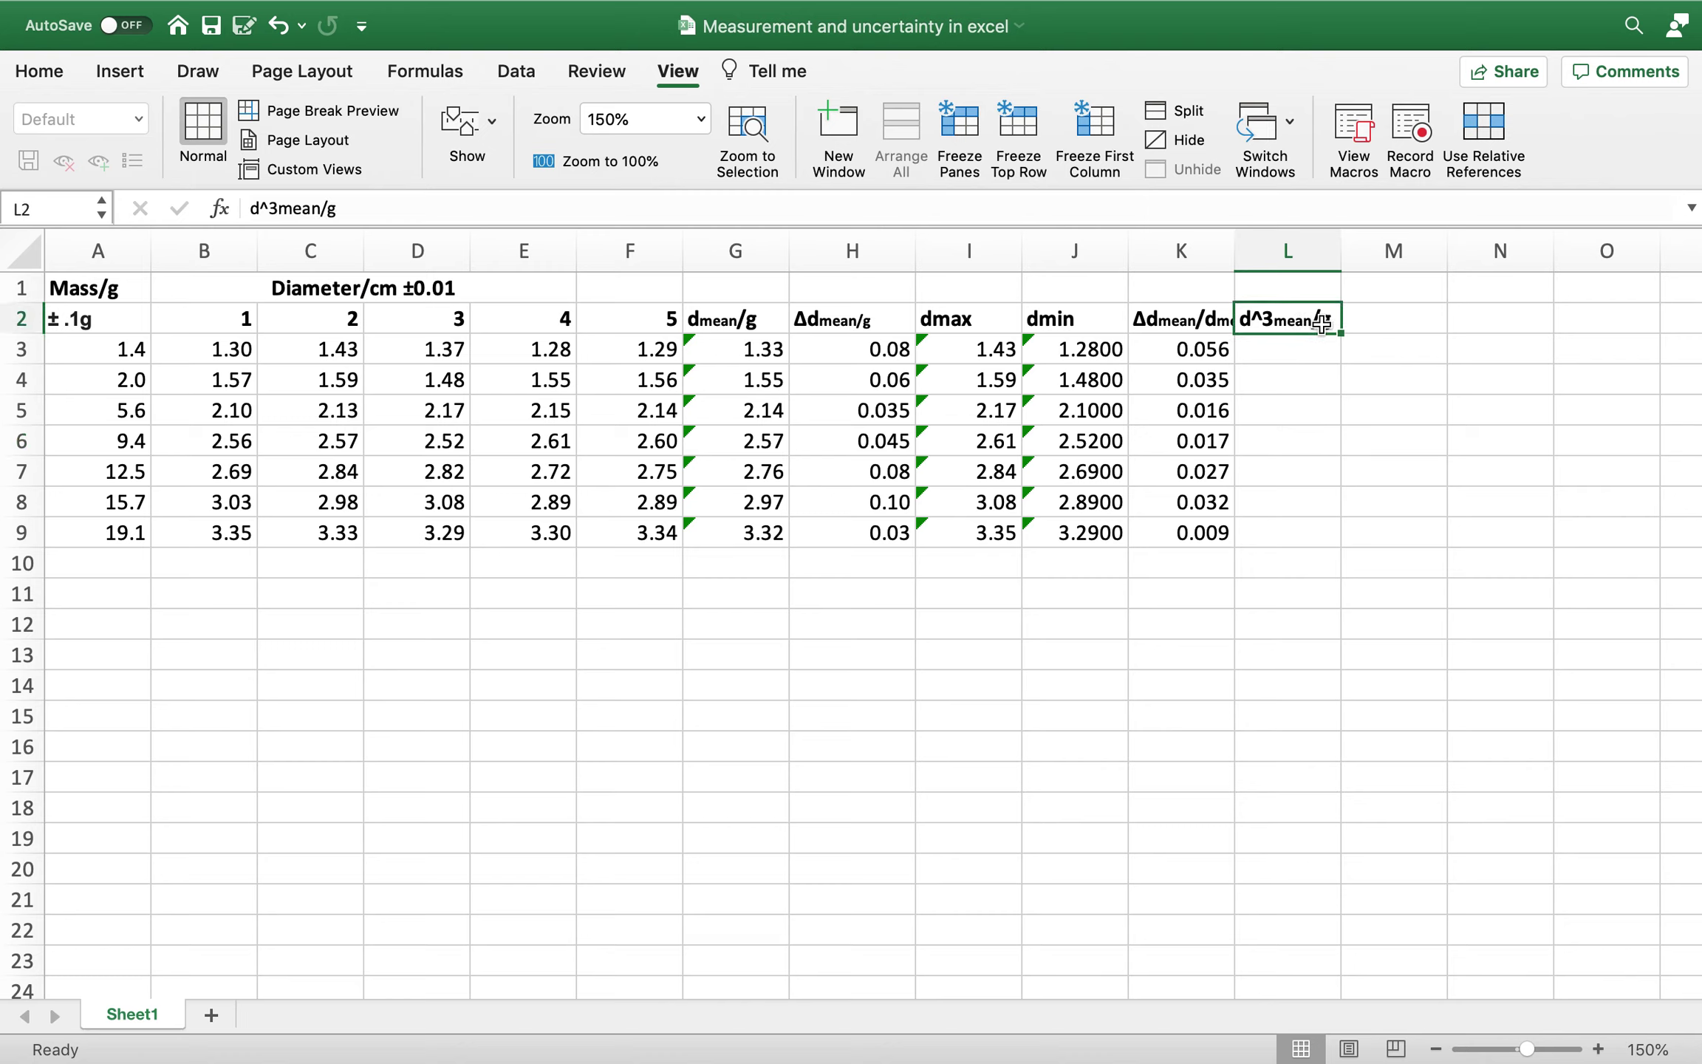
double_click(1265, 320)
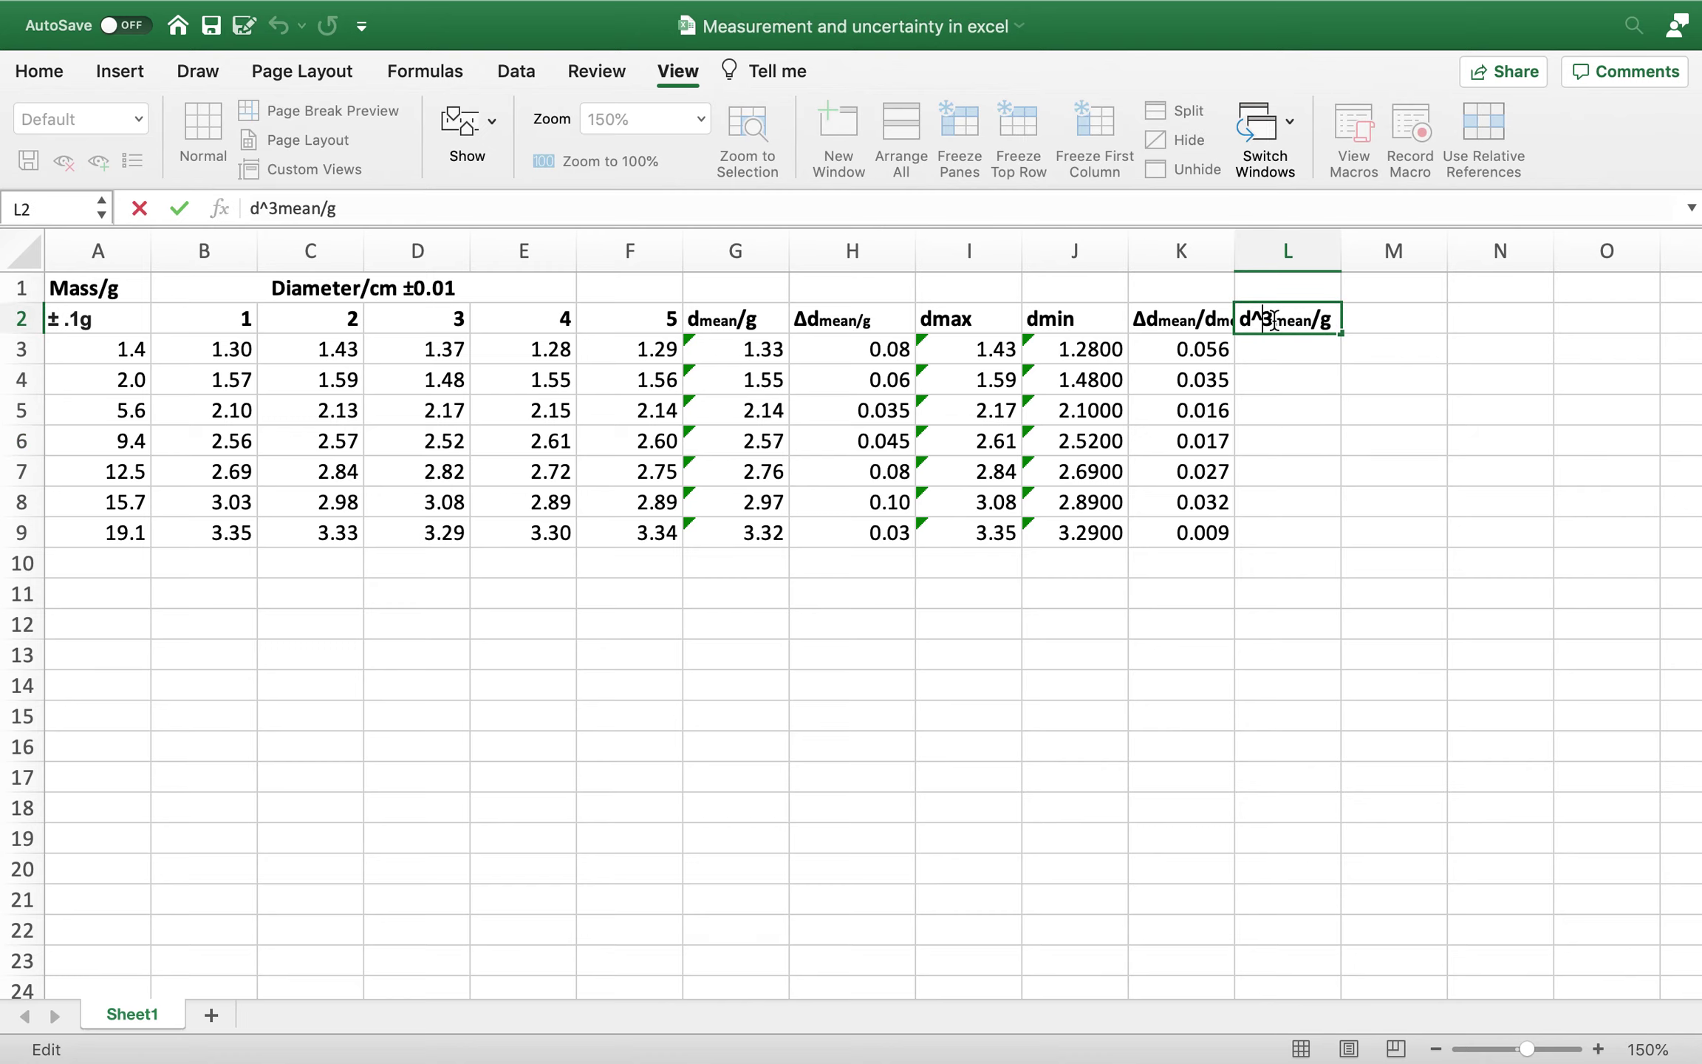
key("BackSpace")
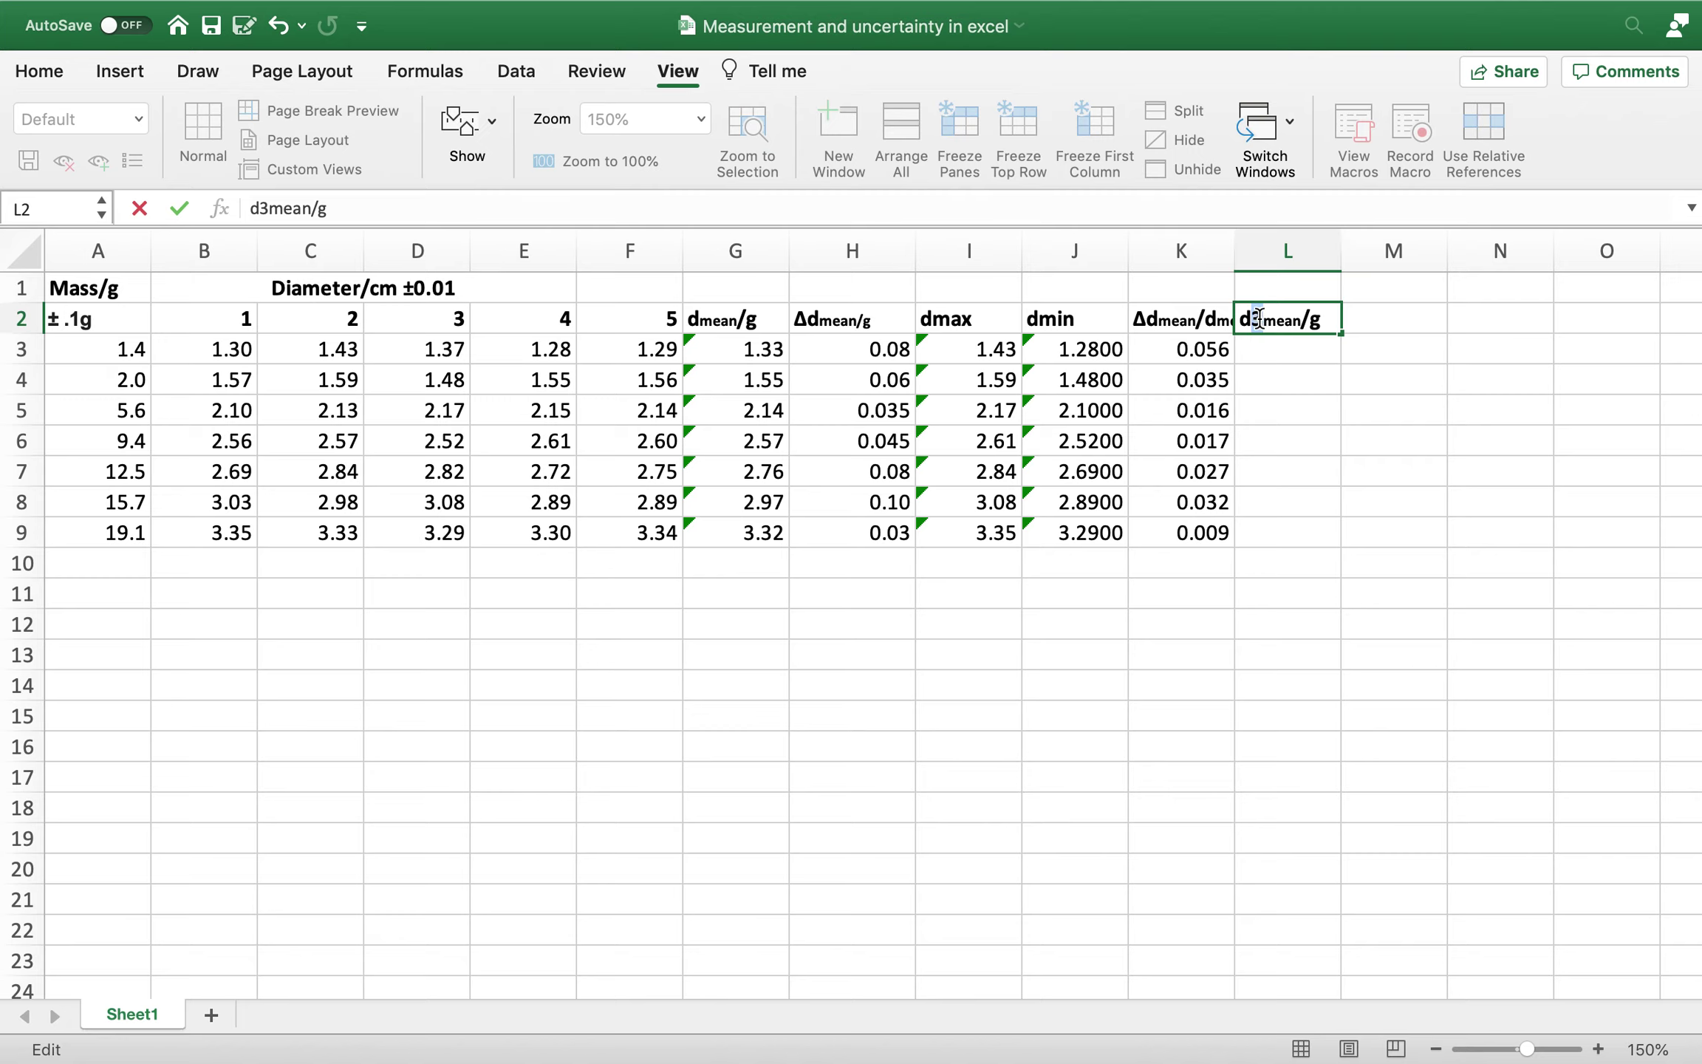
right_click(1257, 317)
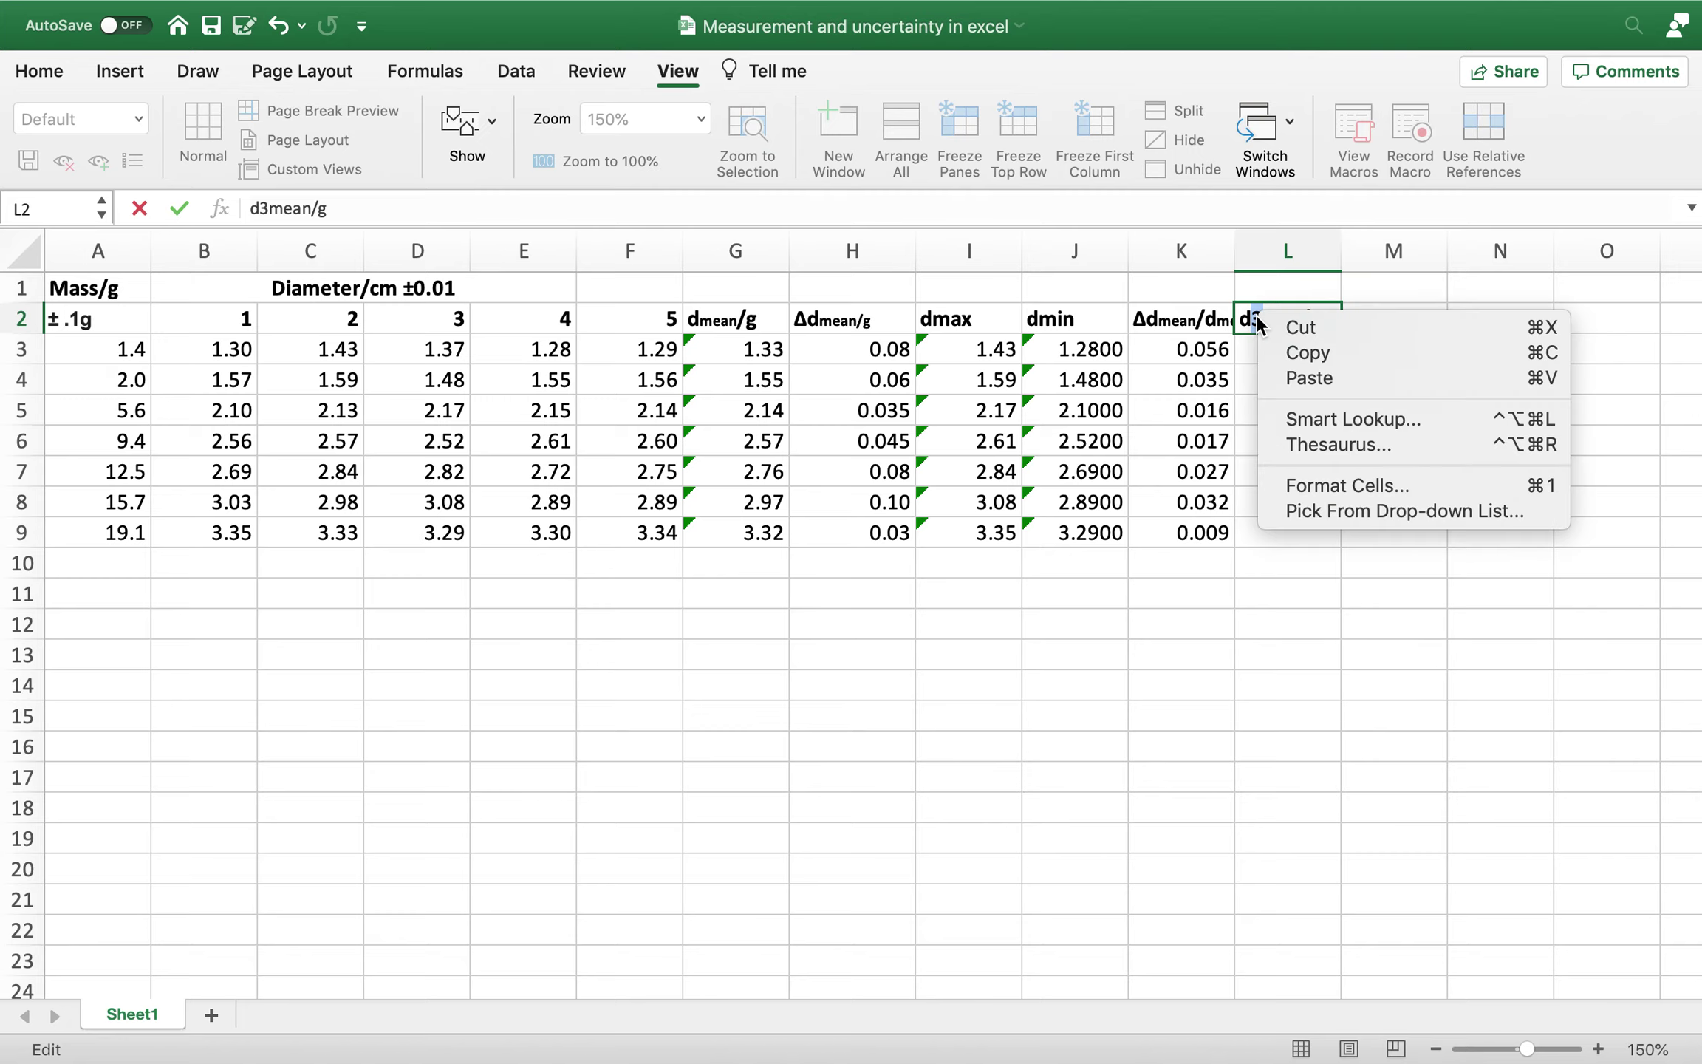
left_click(1304, 486)
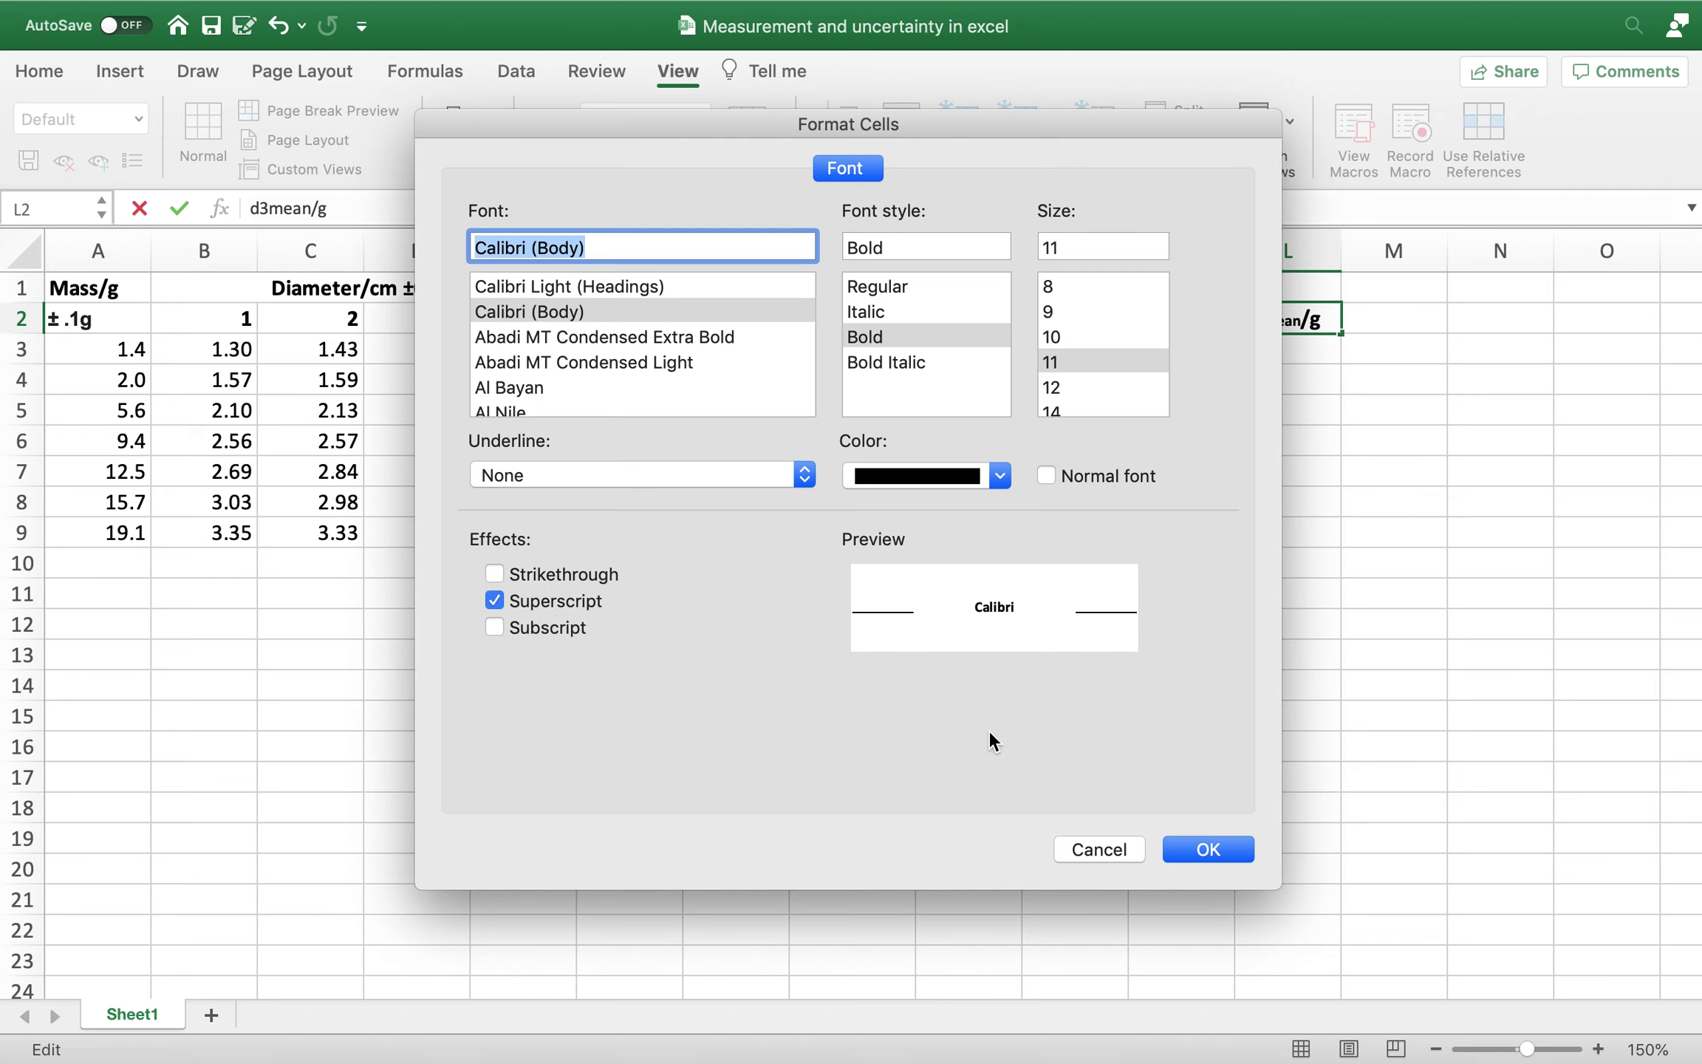
left_click(1171, 848)
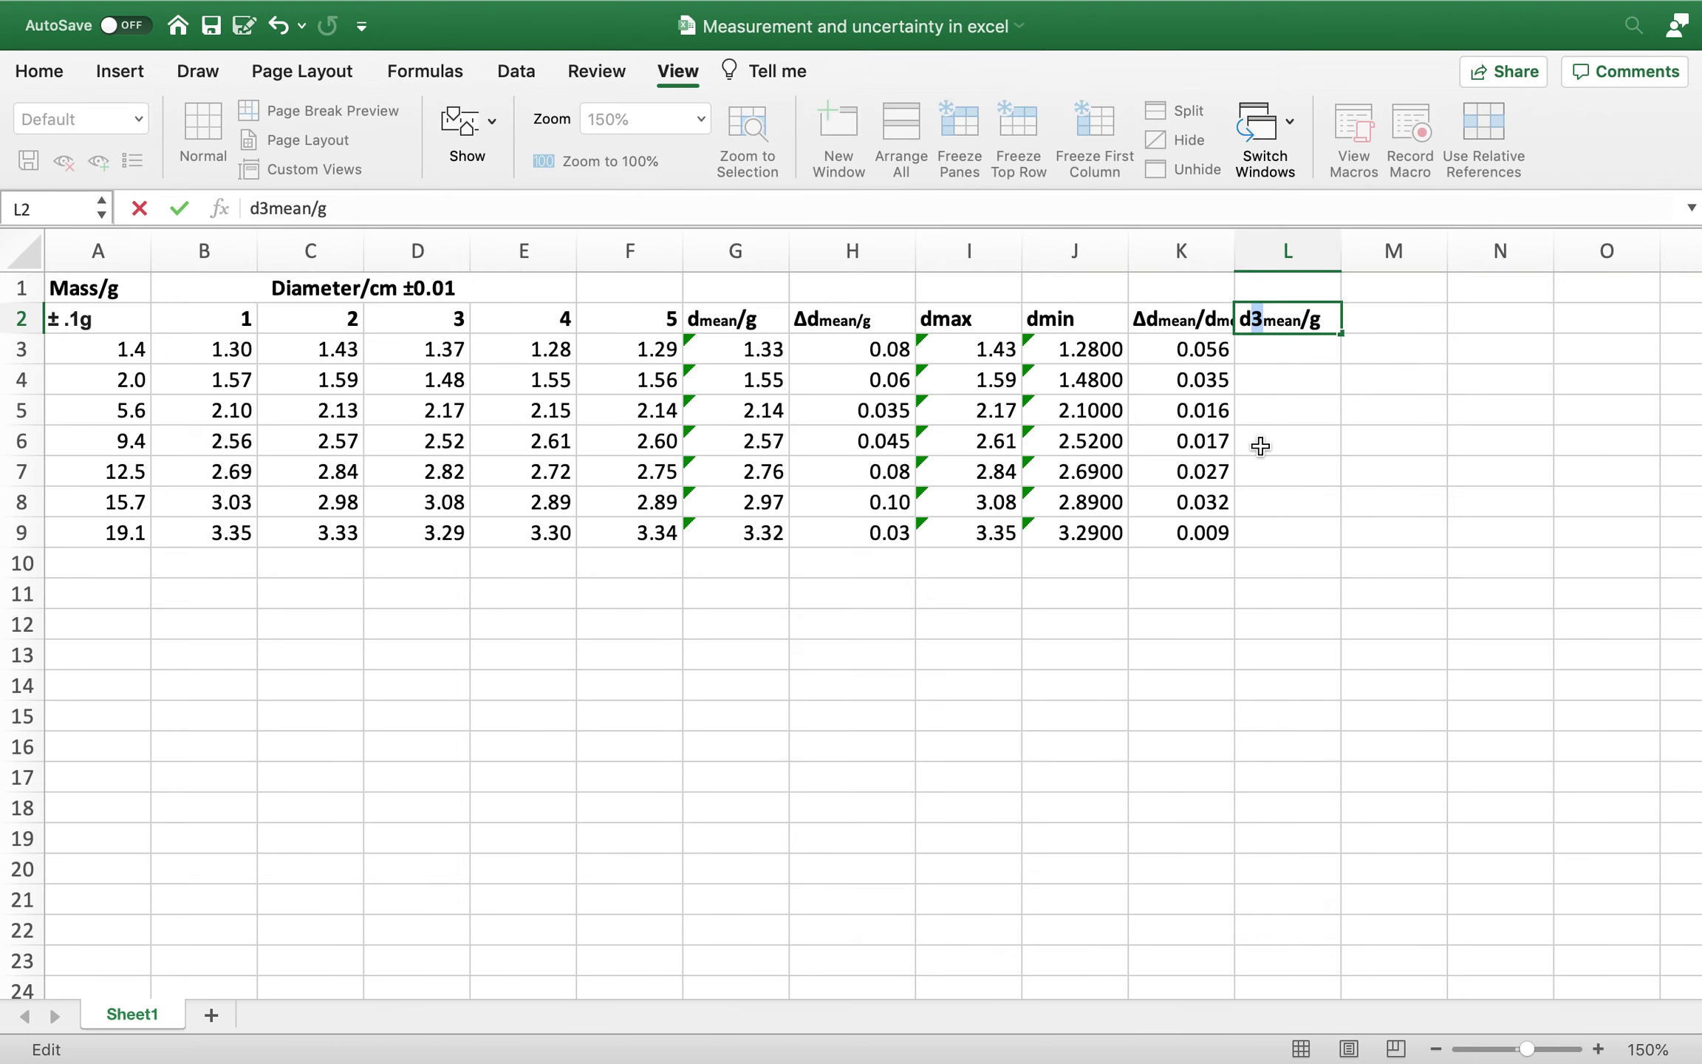
- Complete the L2 heading as d^3mean/g^3, with the caret back before the first 3
type("^")
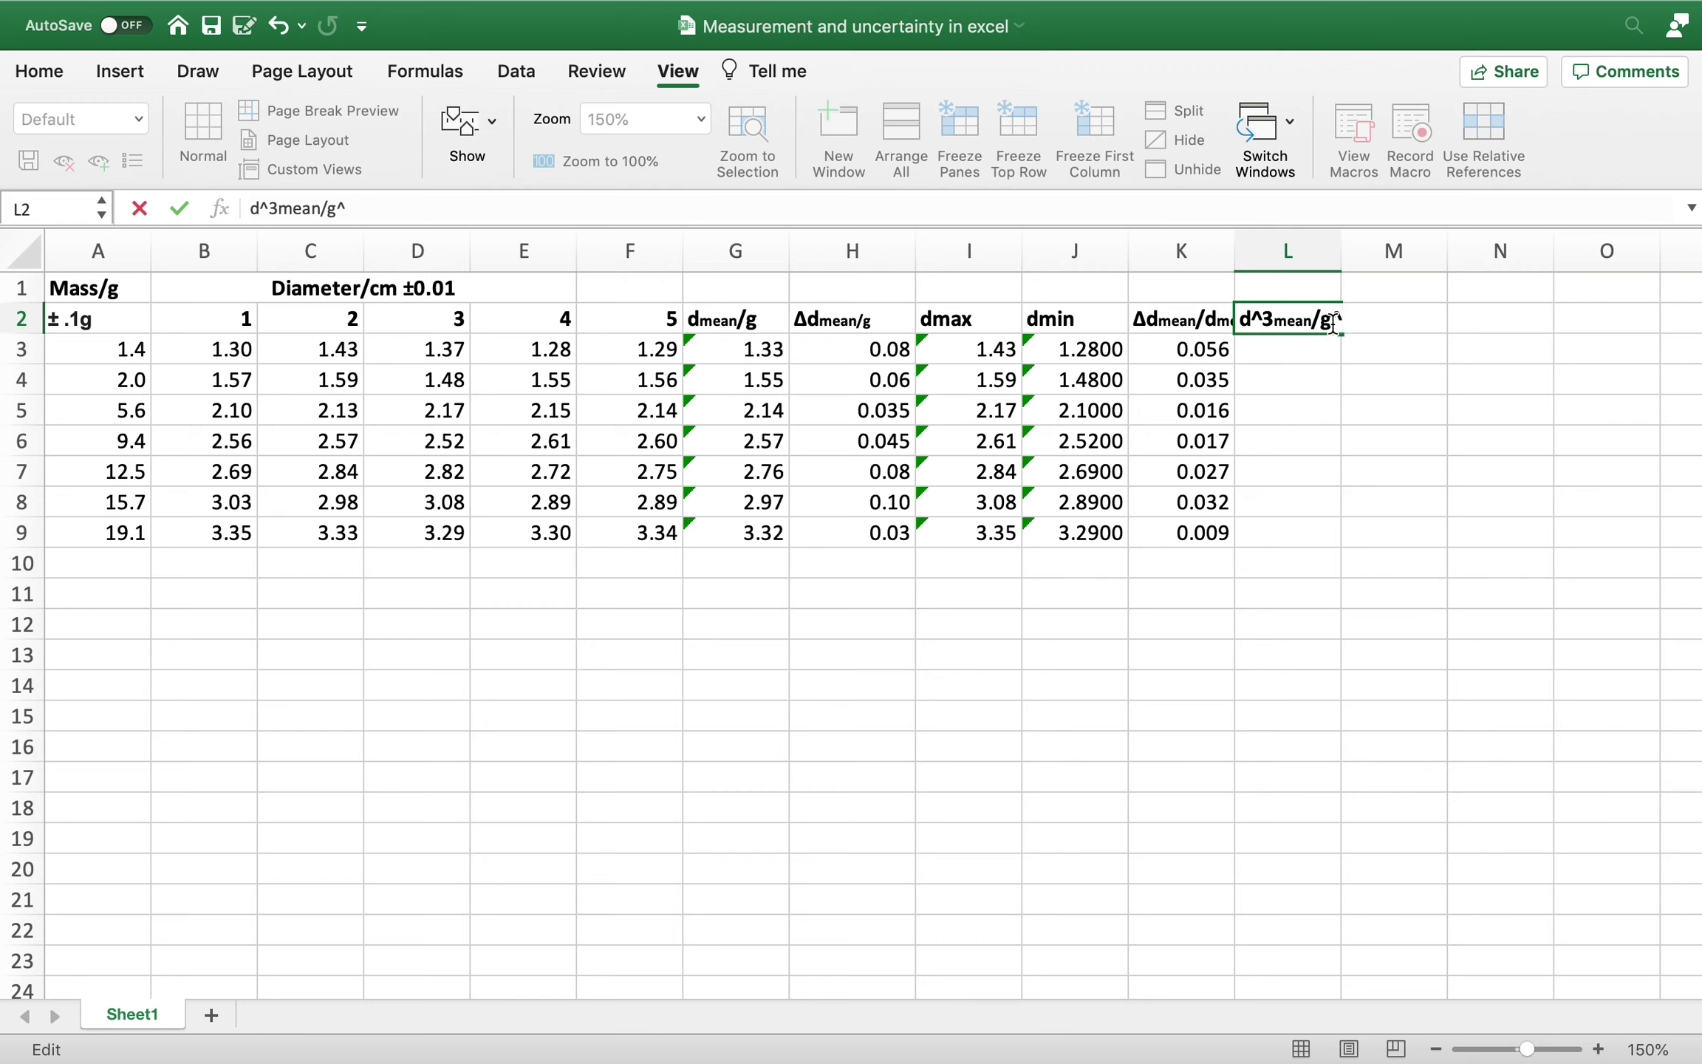
key("Return")
- Enter =G3^3 in cell L3 and fill the formula down to L9
type("=")
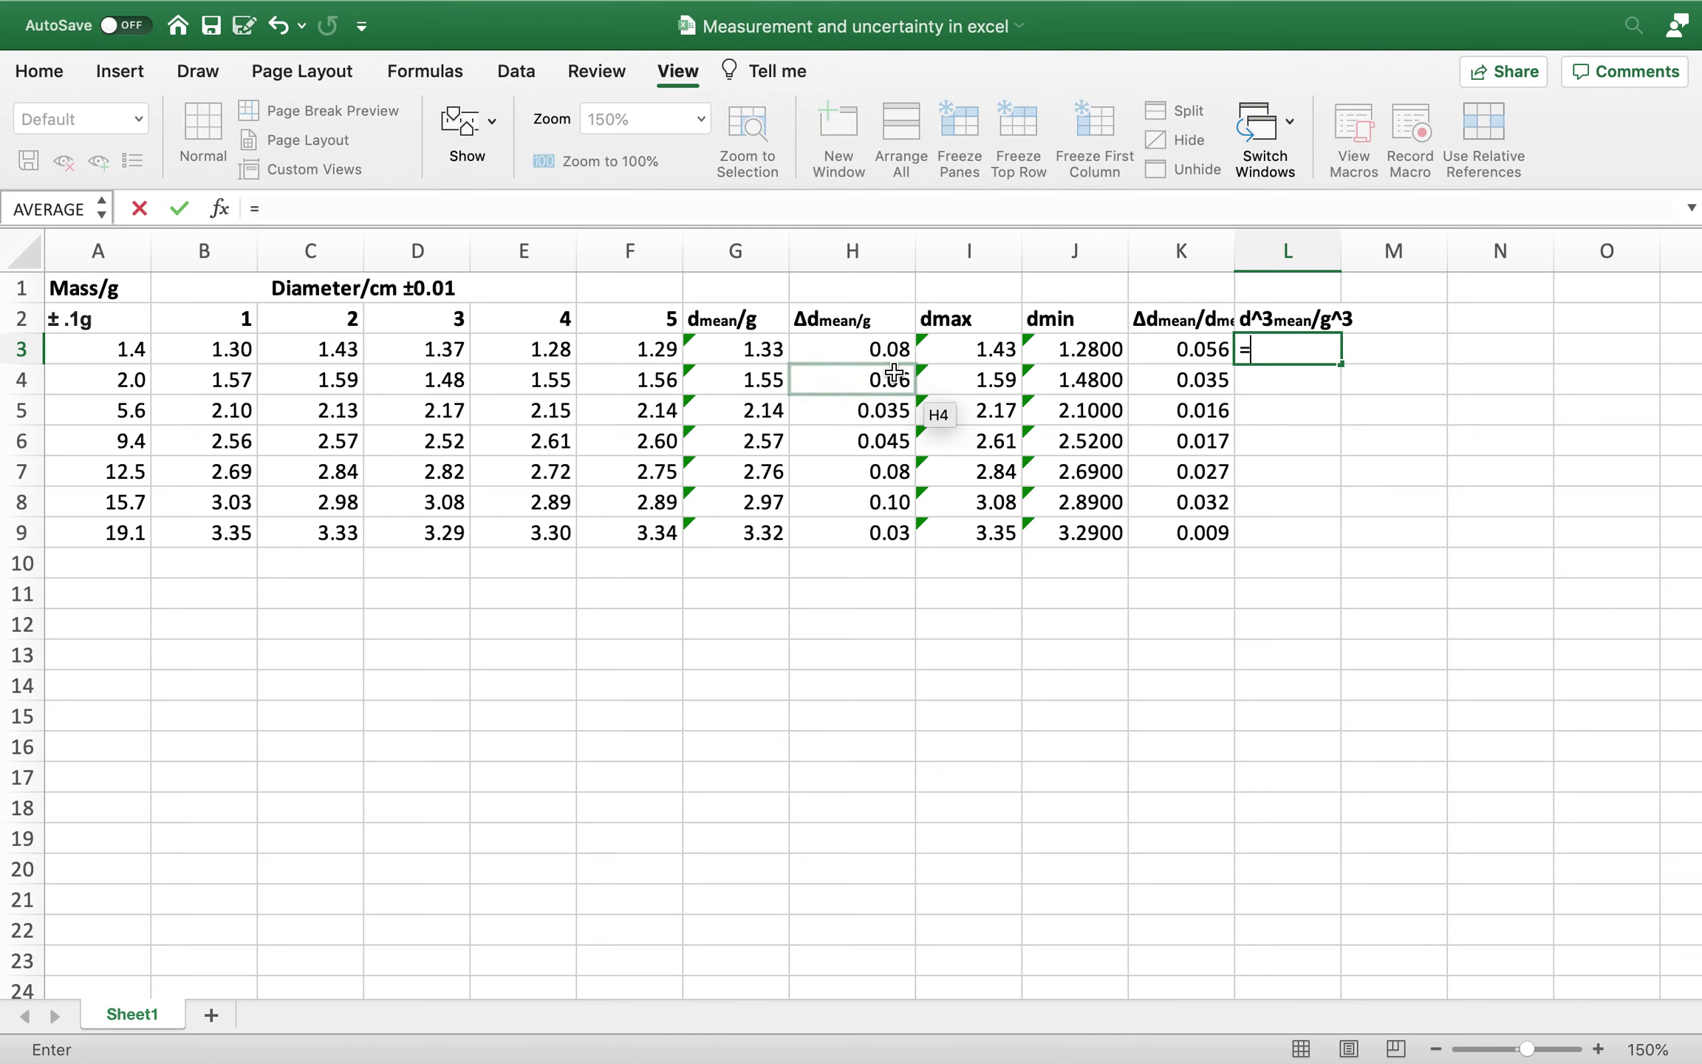
left_click(735, 354)
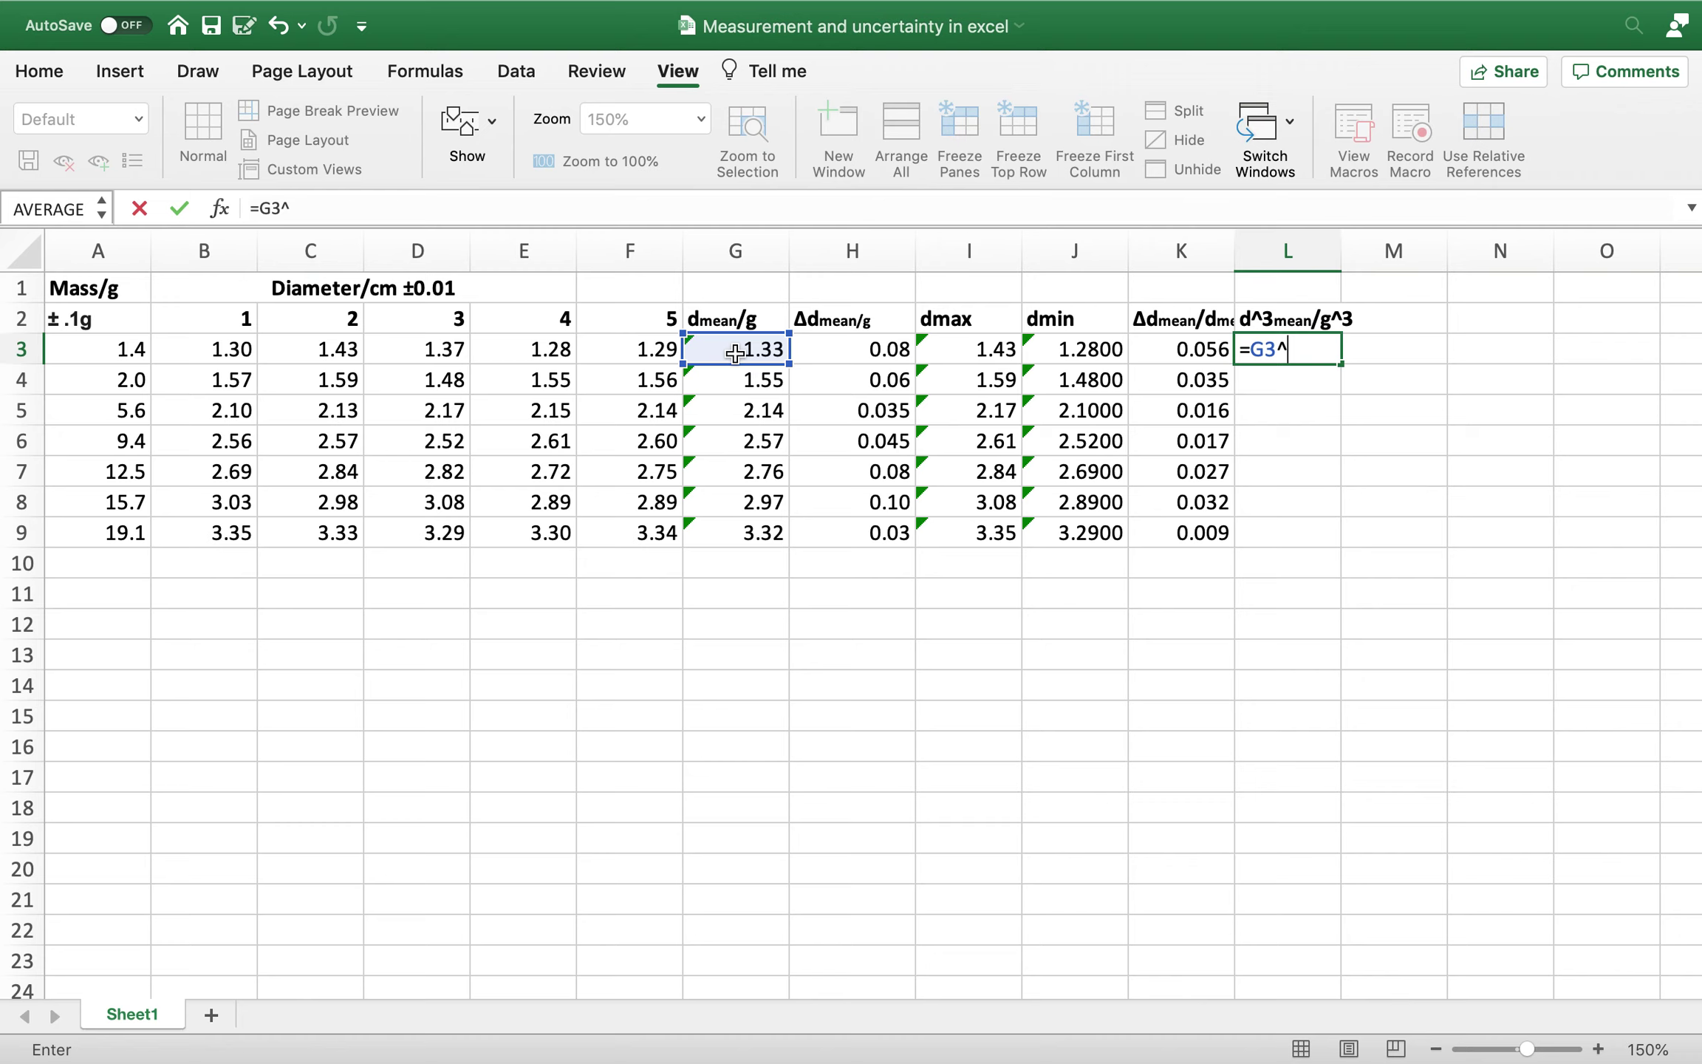
key("Return")
left_click(1303, 349)
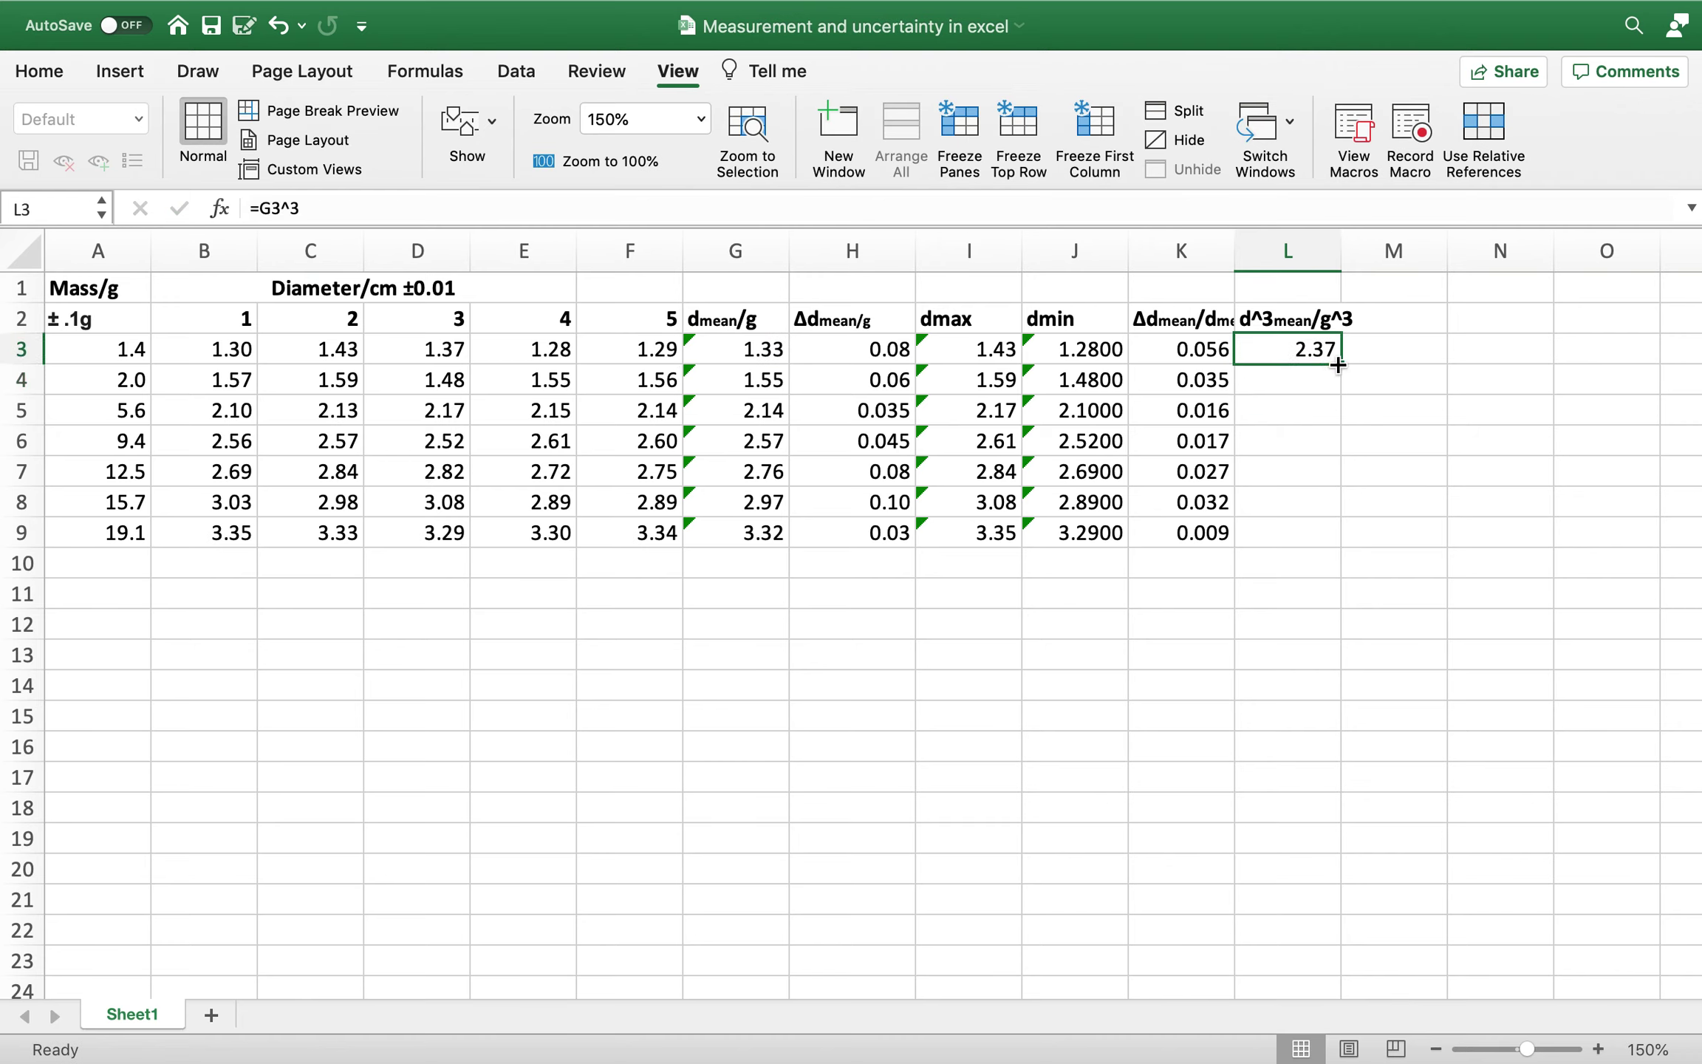
left_click_drag(1343, 365, 1322, 543)
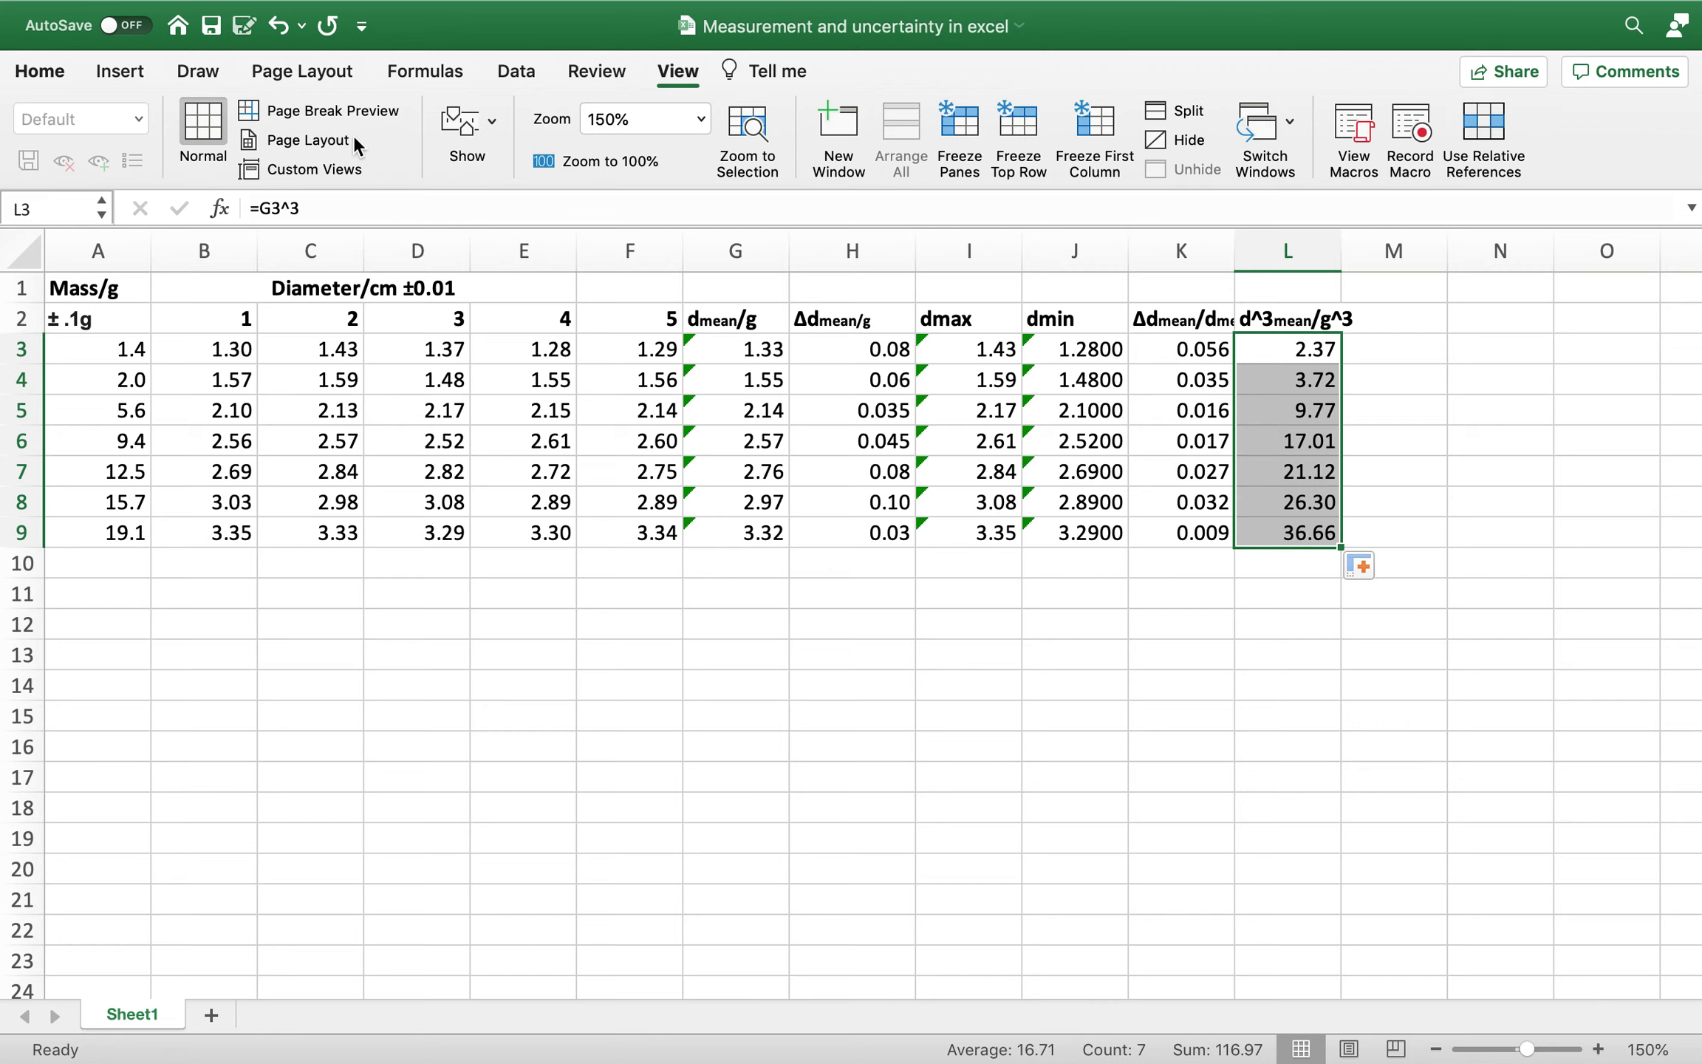
- Display the cubed values in L3:L9 with two decimal places and size column L to about the width of its heading
left_click(41, 72)
left_click(846, 166)
left_click(851, 163)
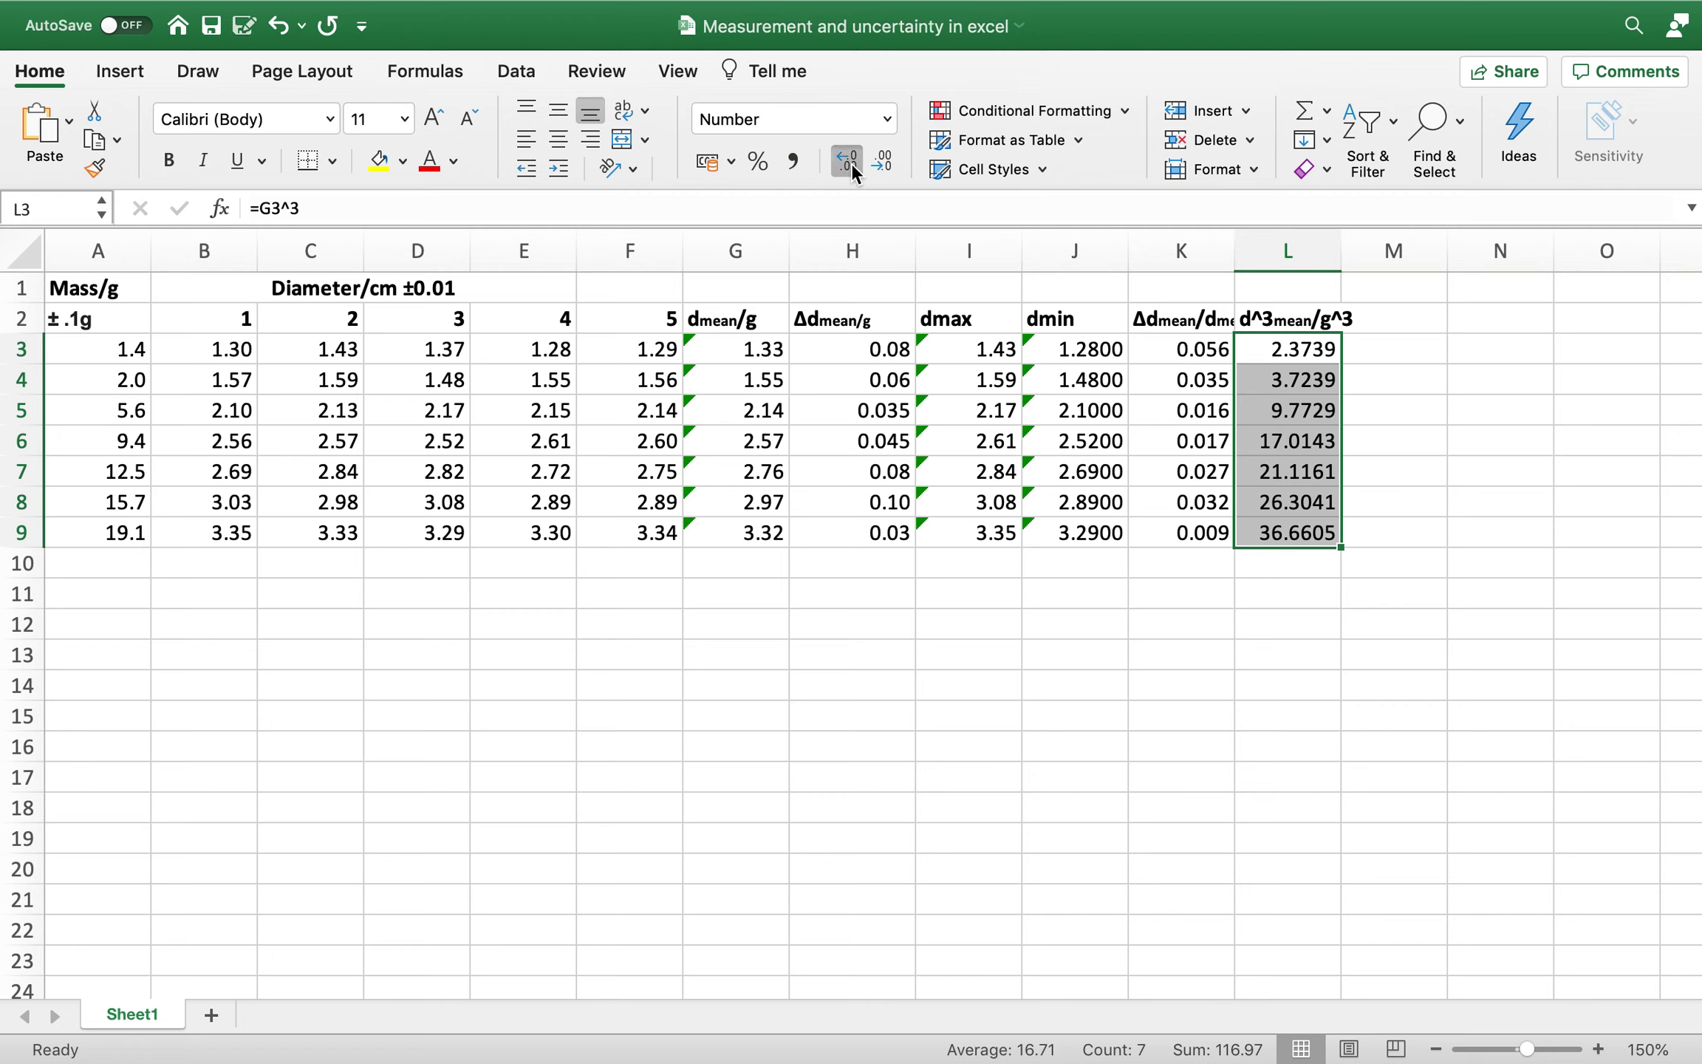
left_click(851, 163)
left_click(851, 162)
left_click(851, 163)
left_click(851, 162)
left_click(851, 166)
left_click(851, 166)
left_click(851, 166)
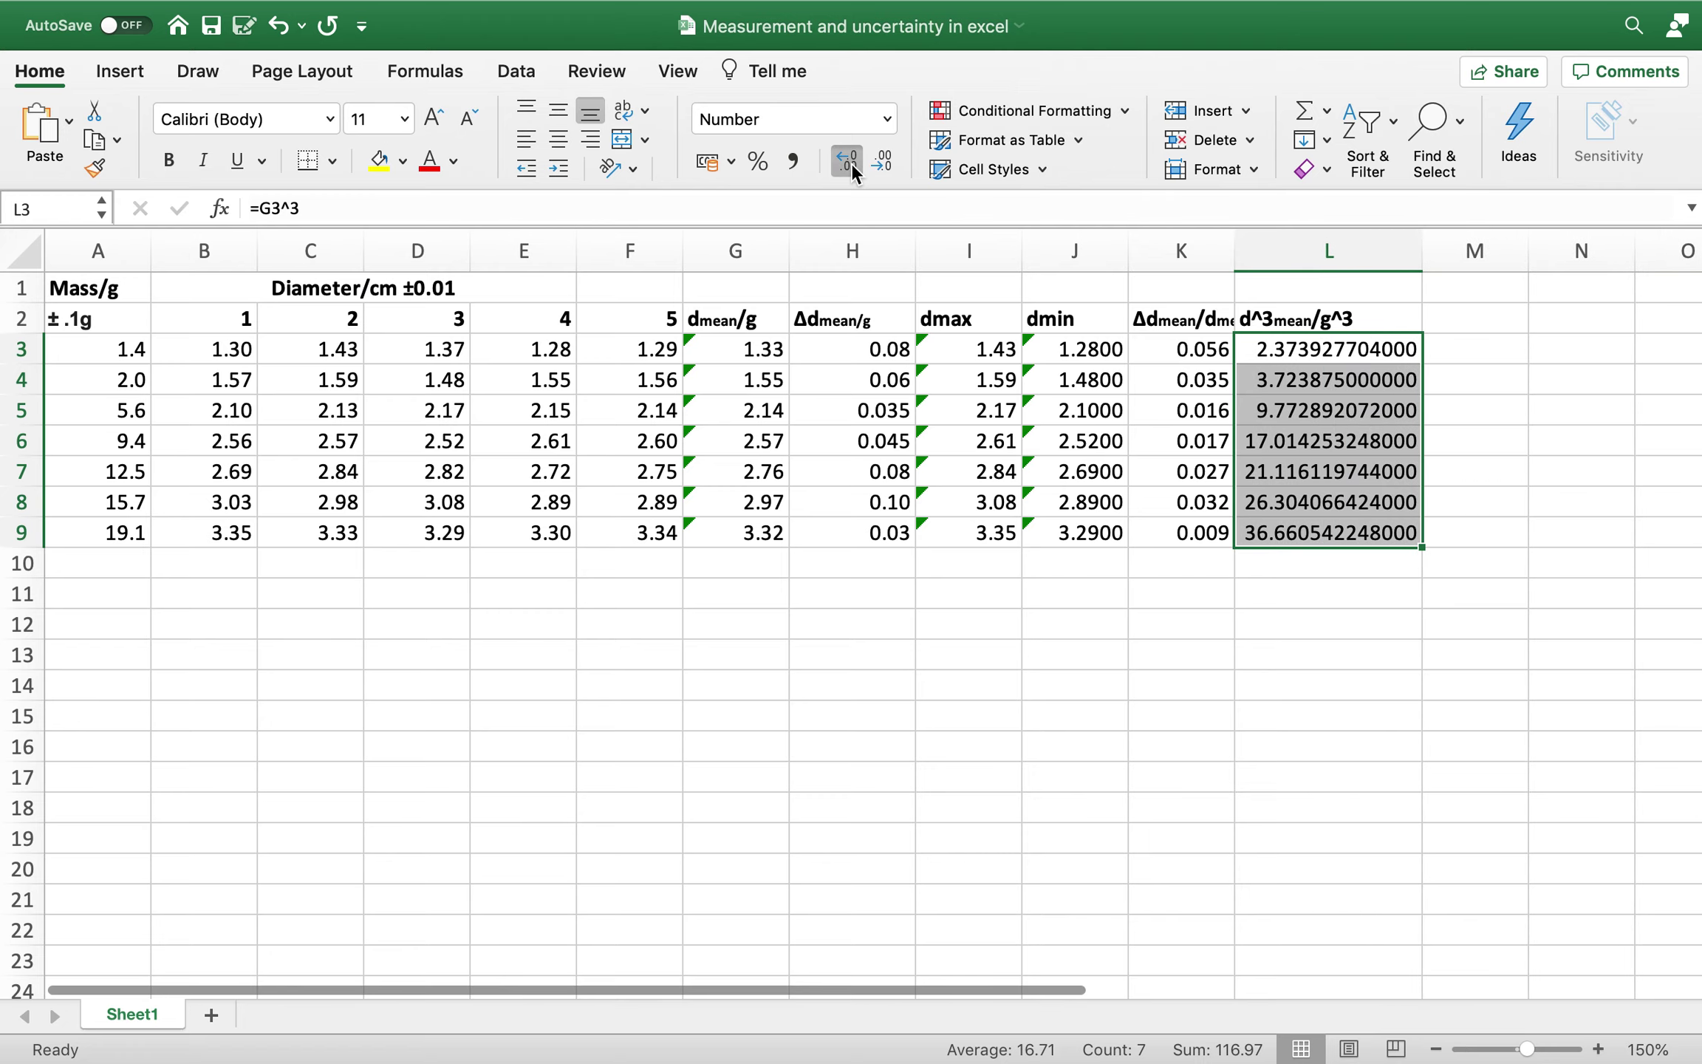
left_click(851, 166)
left_click(851, 165)
left_click(851, 166)
left_click(851, 165)
left_click(877, 166)
triple_click(877, 162)
triple_click(878, 162)
triple_click(878, 162)
triple_click(878, 163)
left_click(877, 163)
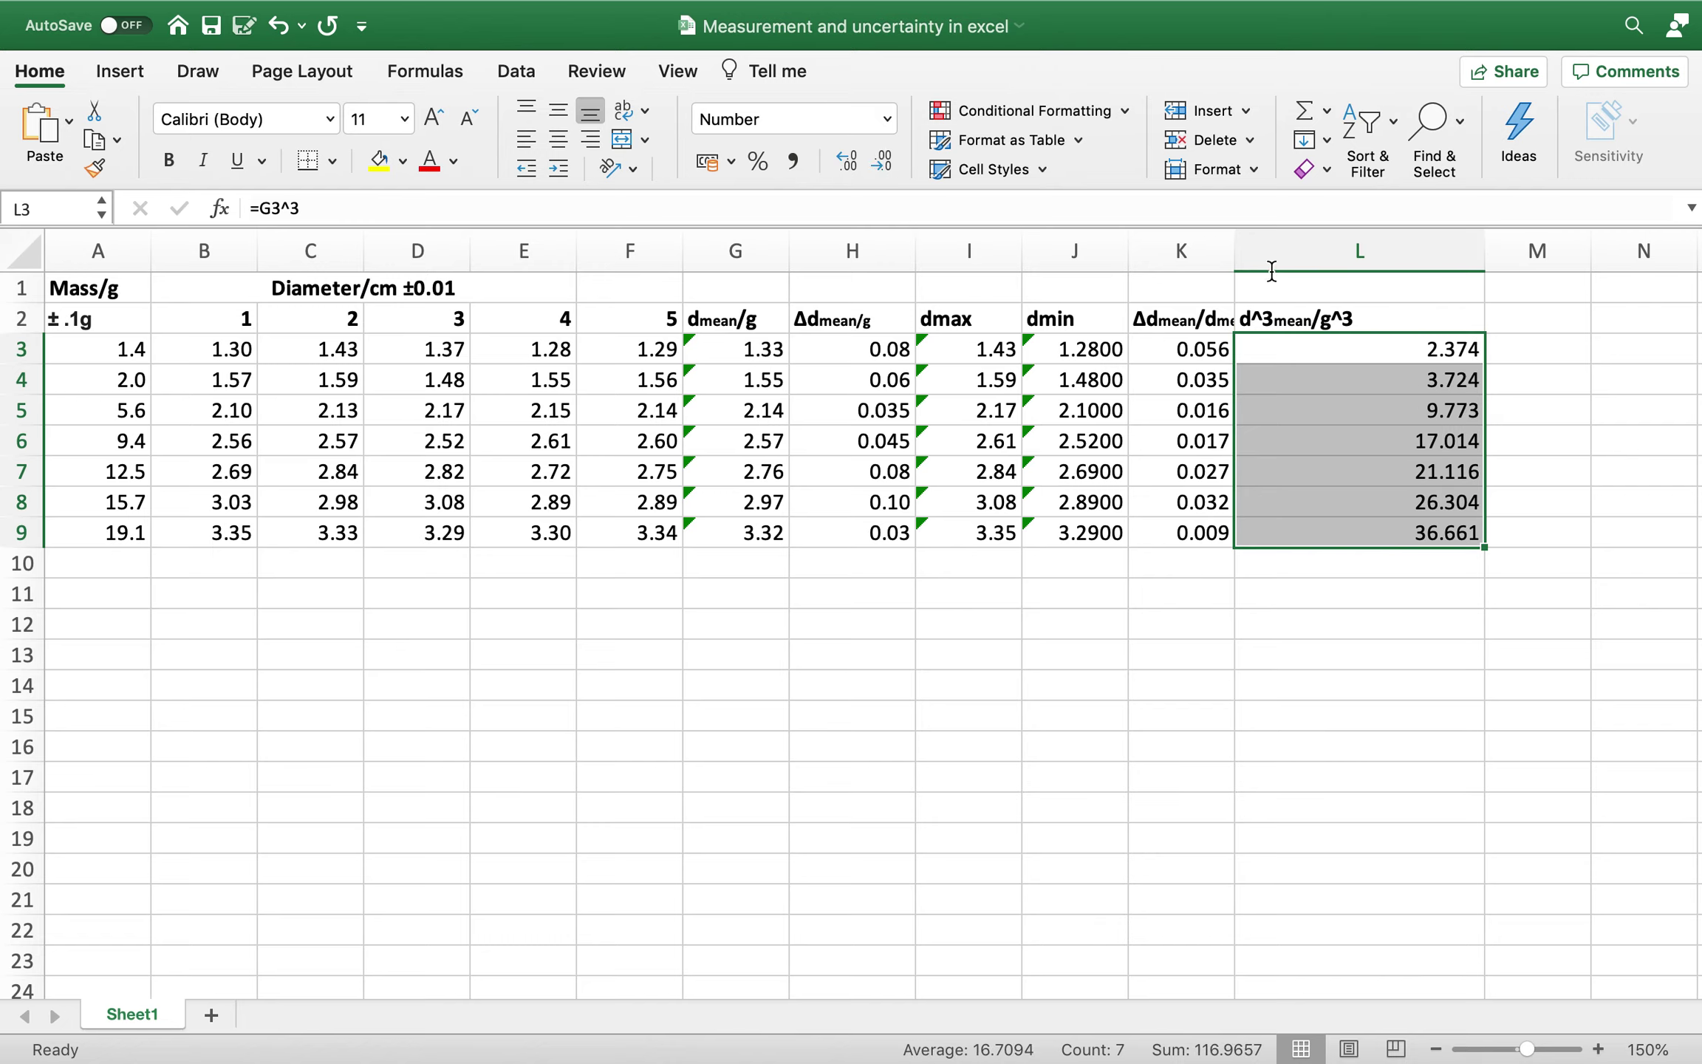
left_click_drag(1483, 253, 1350, 255)
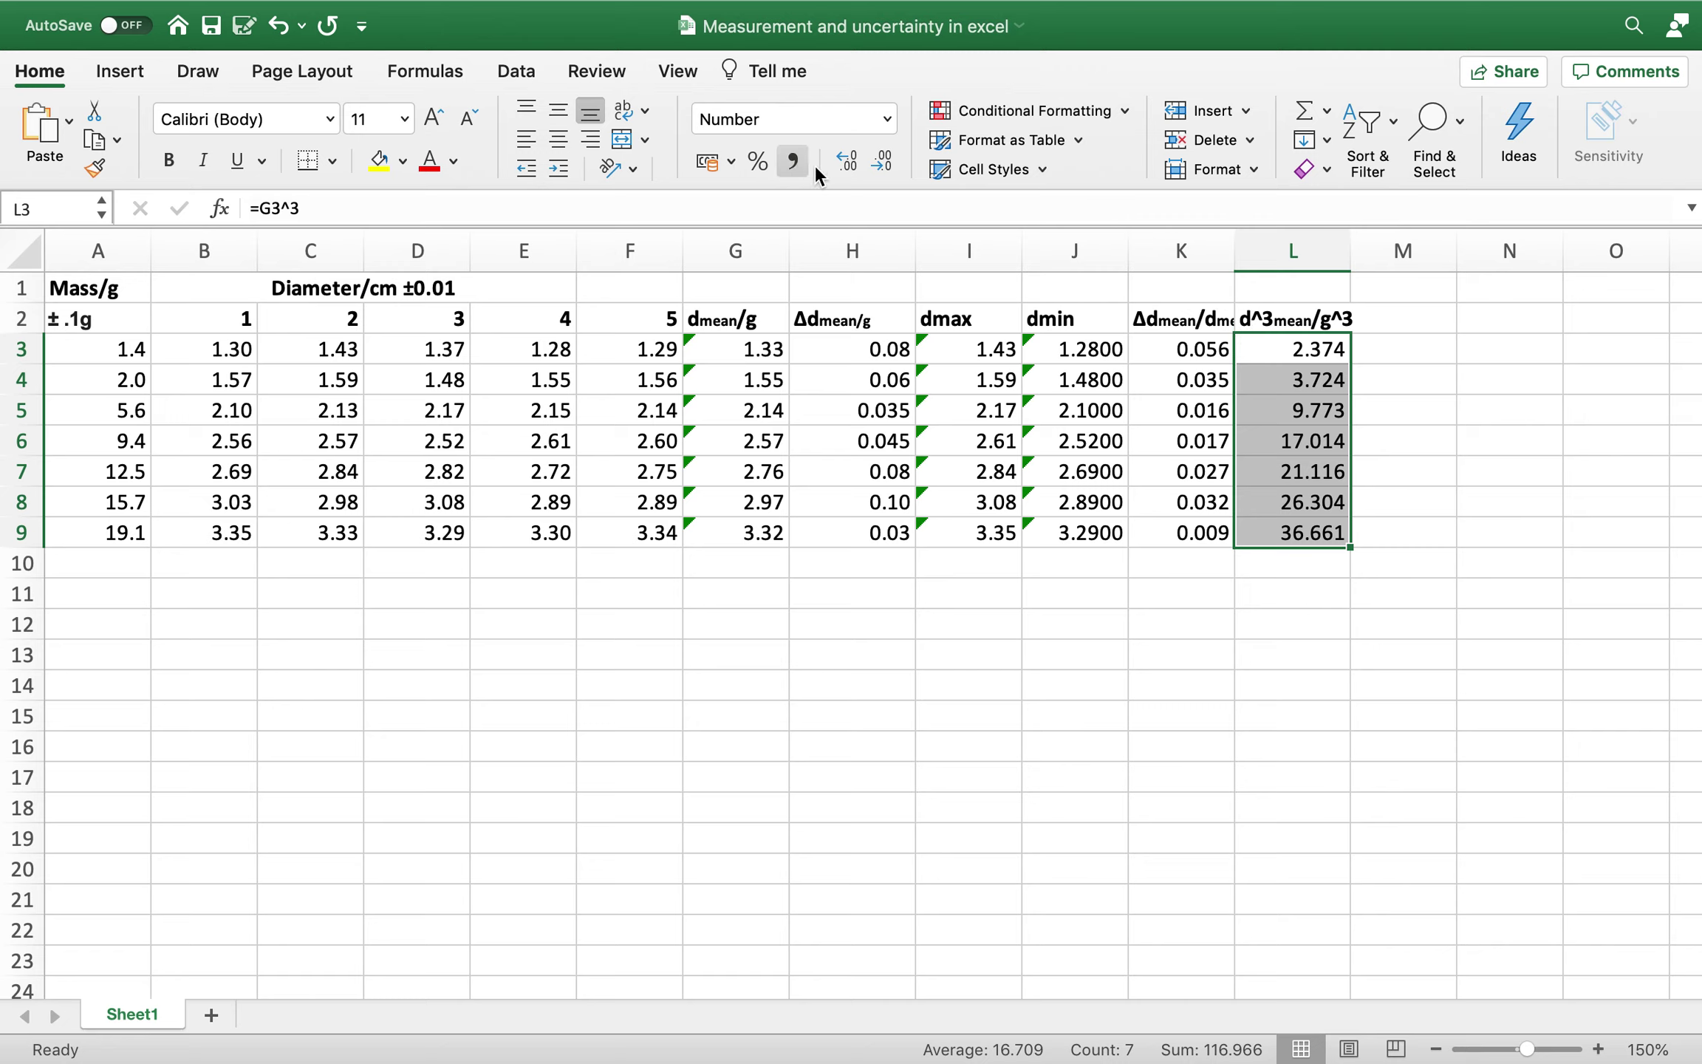
left_click(881, 163)
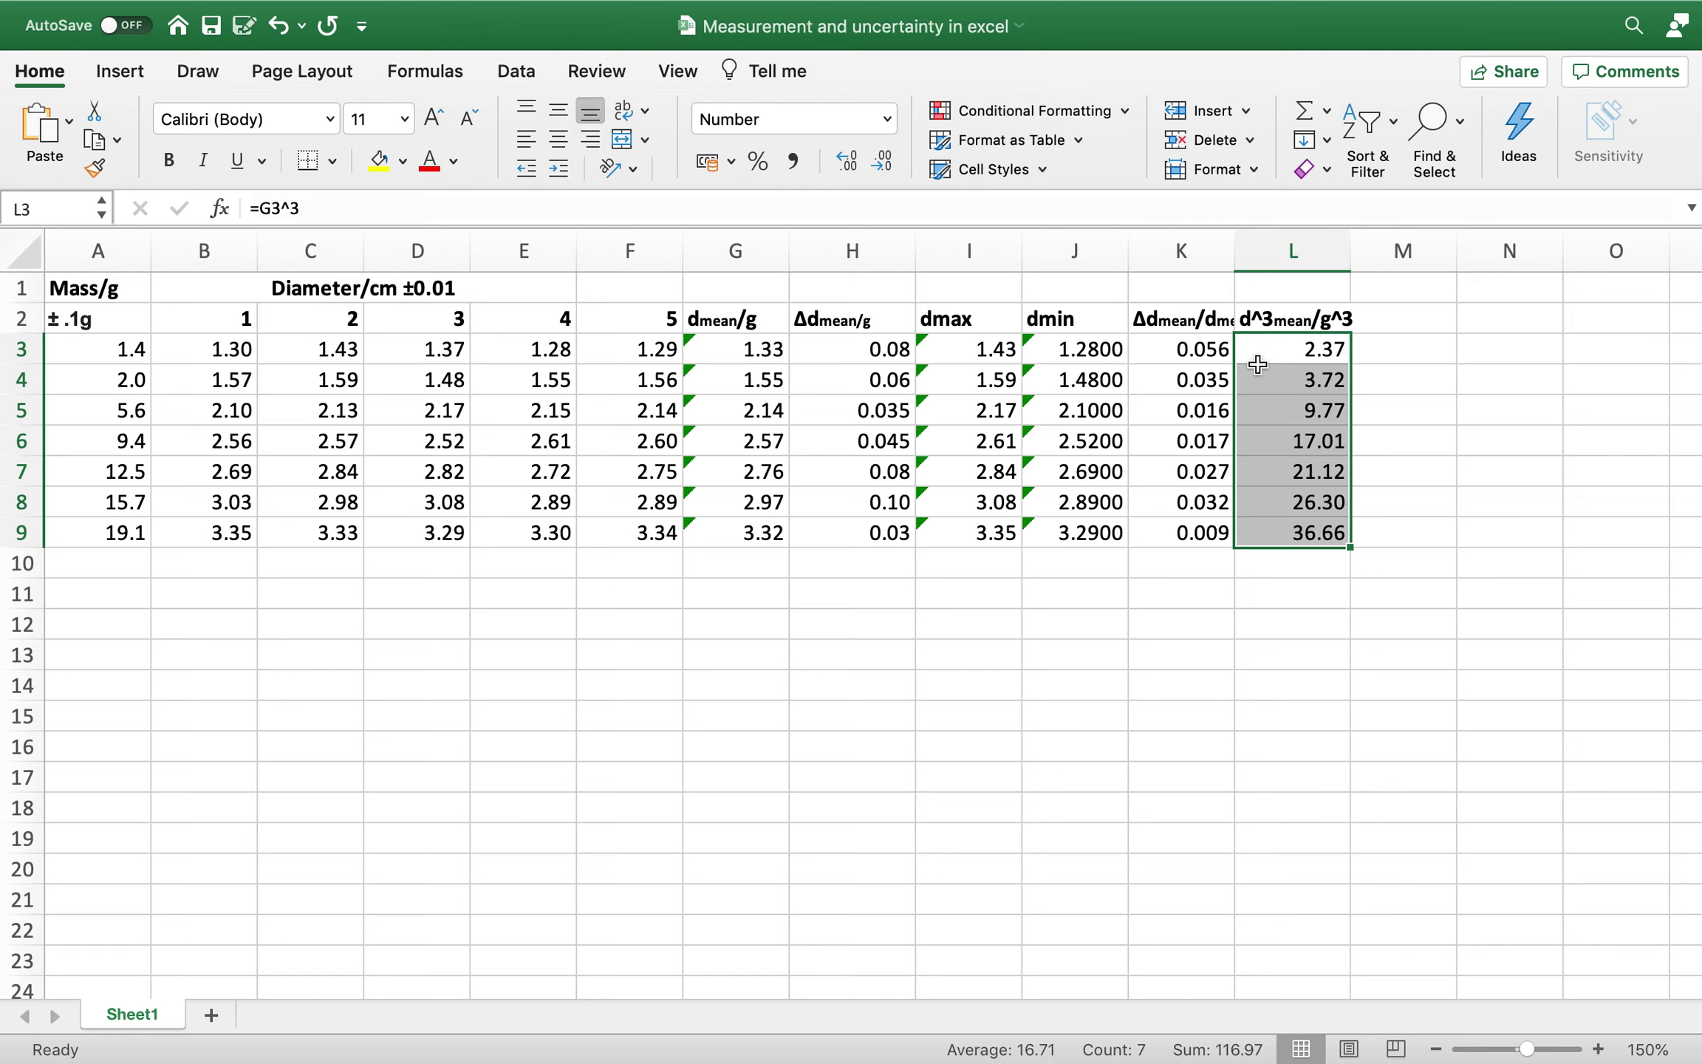
left_click(1376, 328)
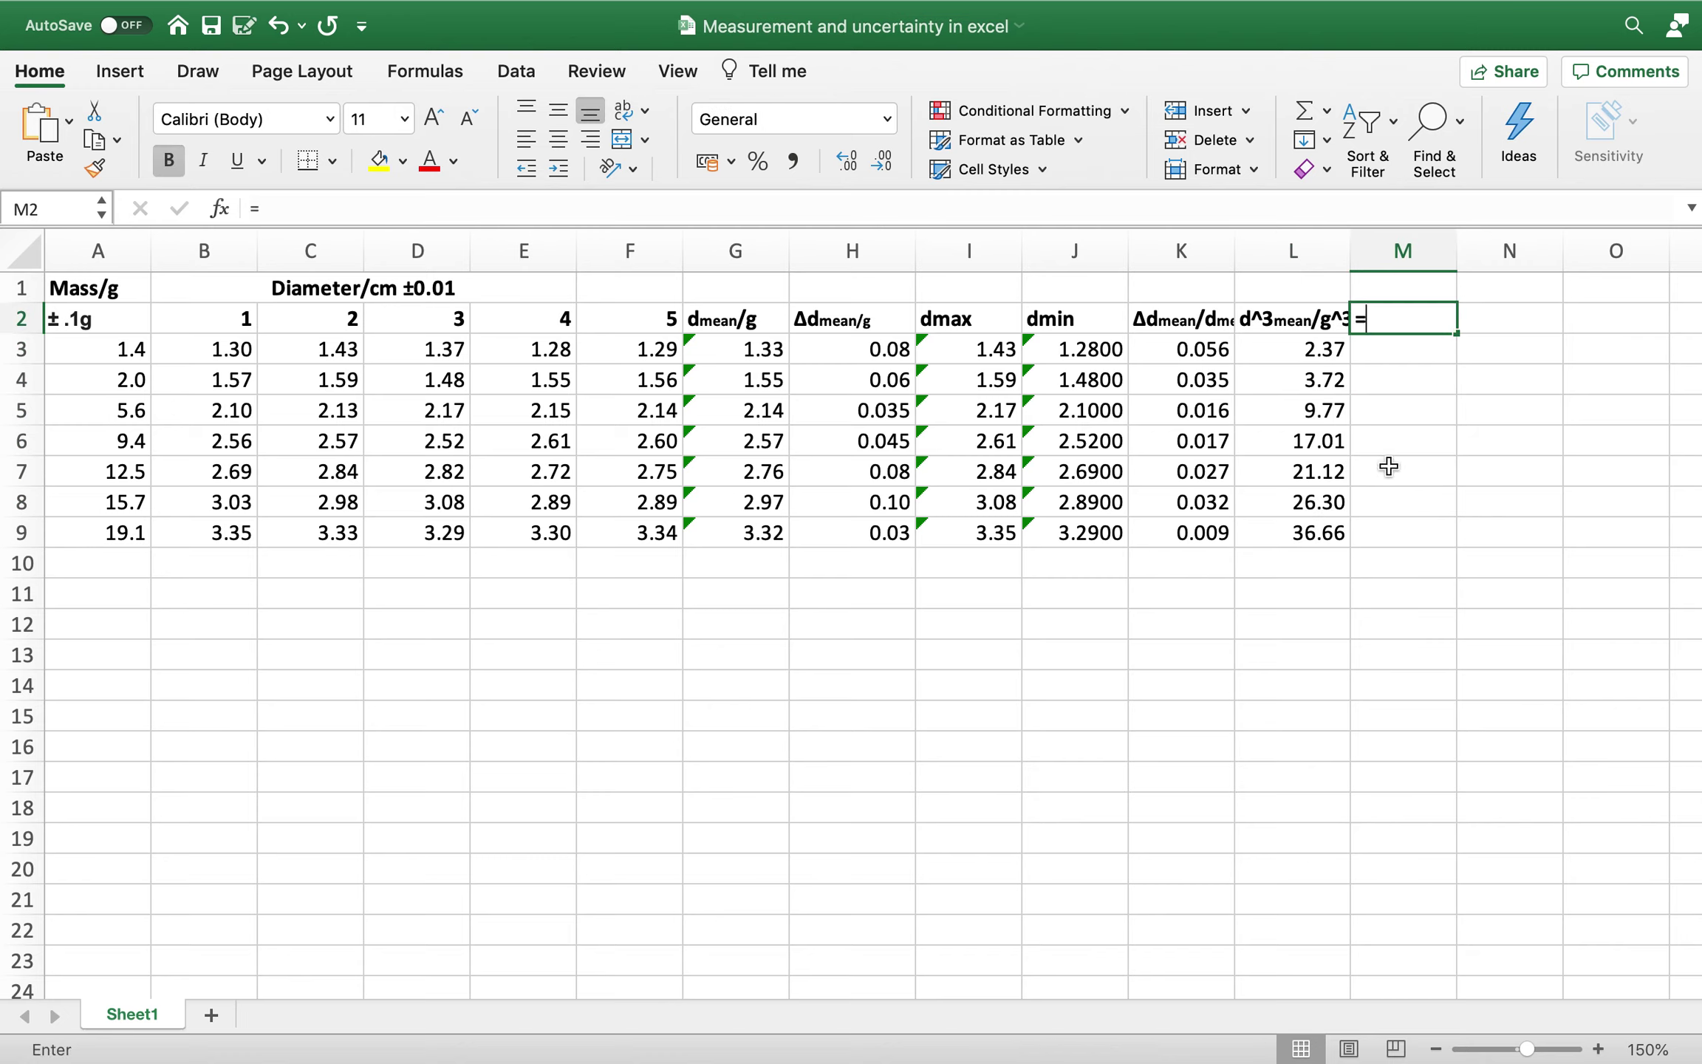
key("BackSpace")
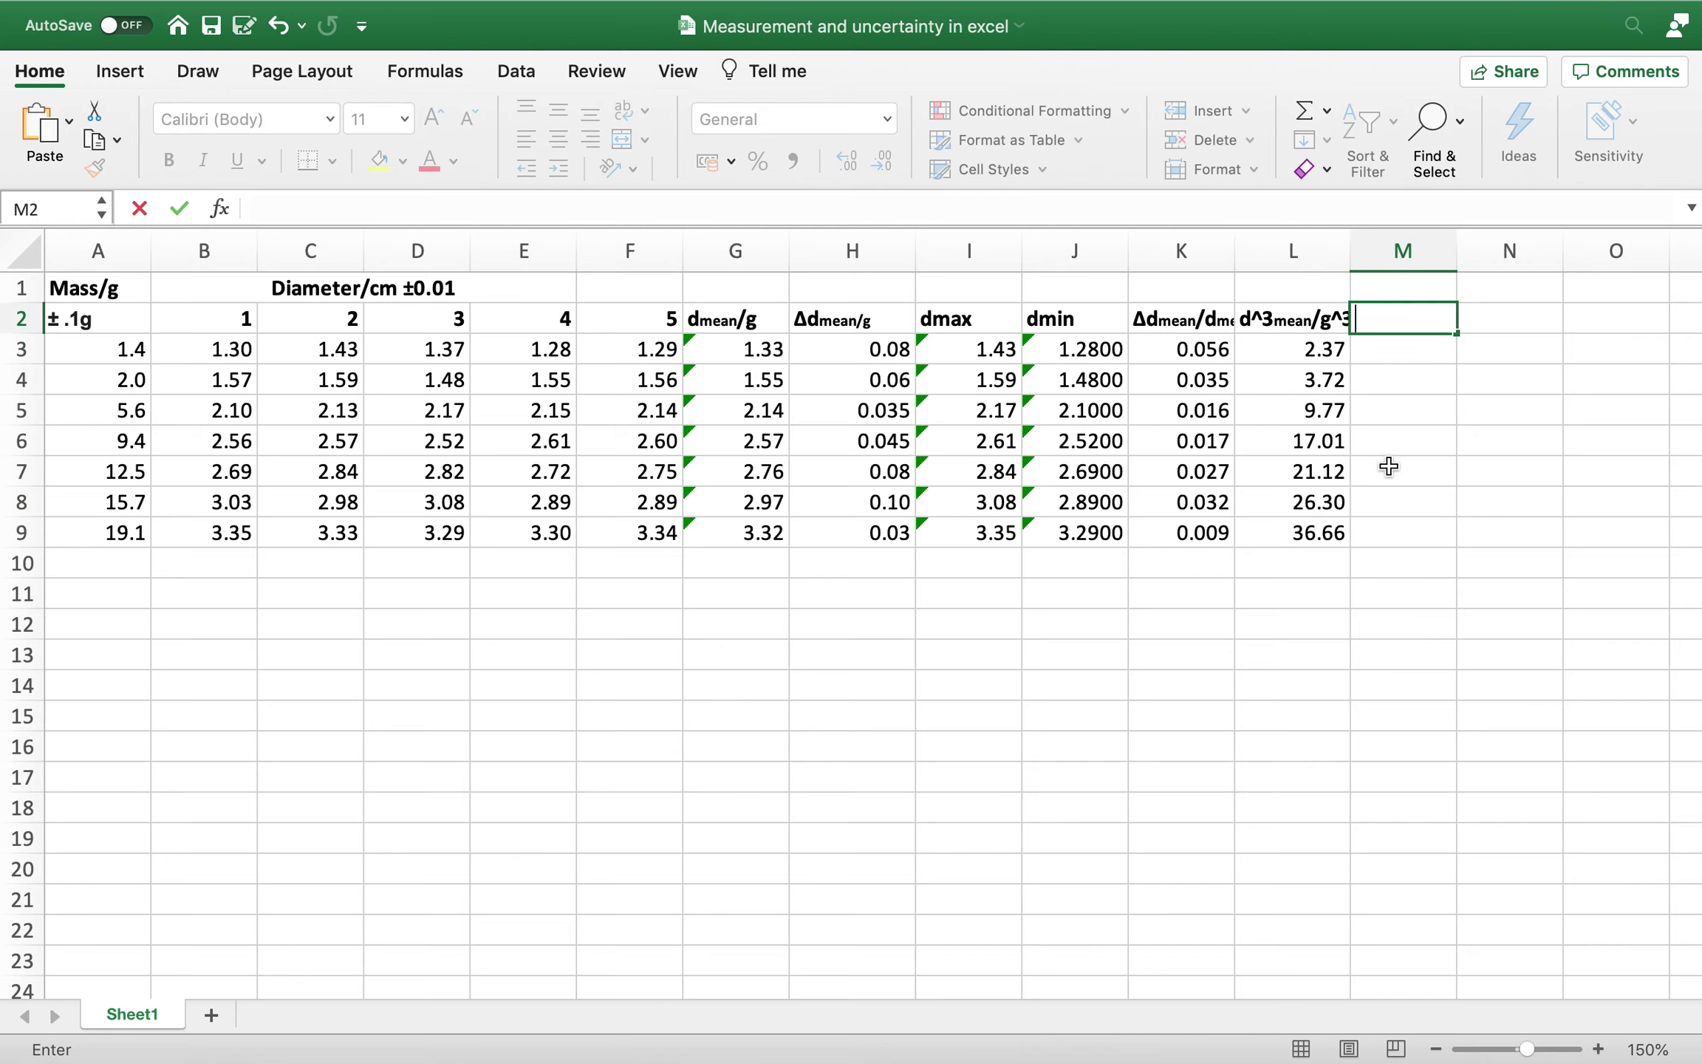
left_click(1282, 328)
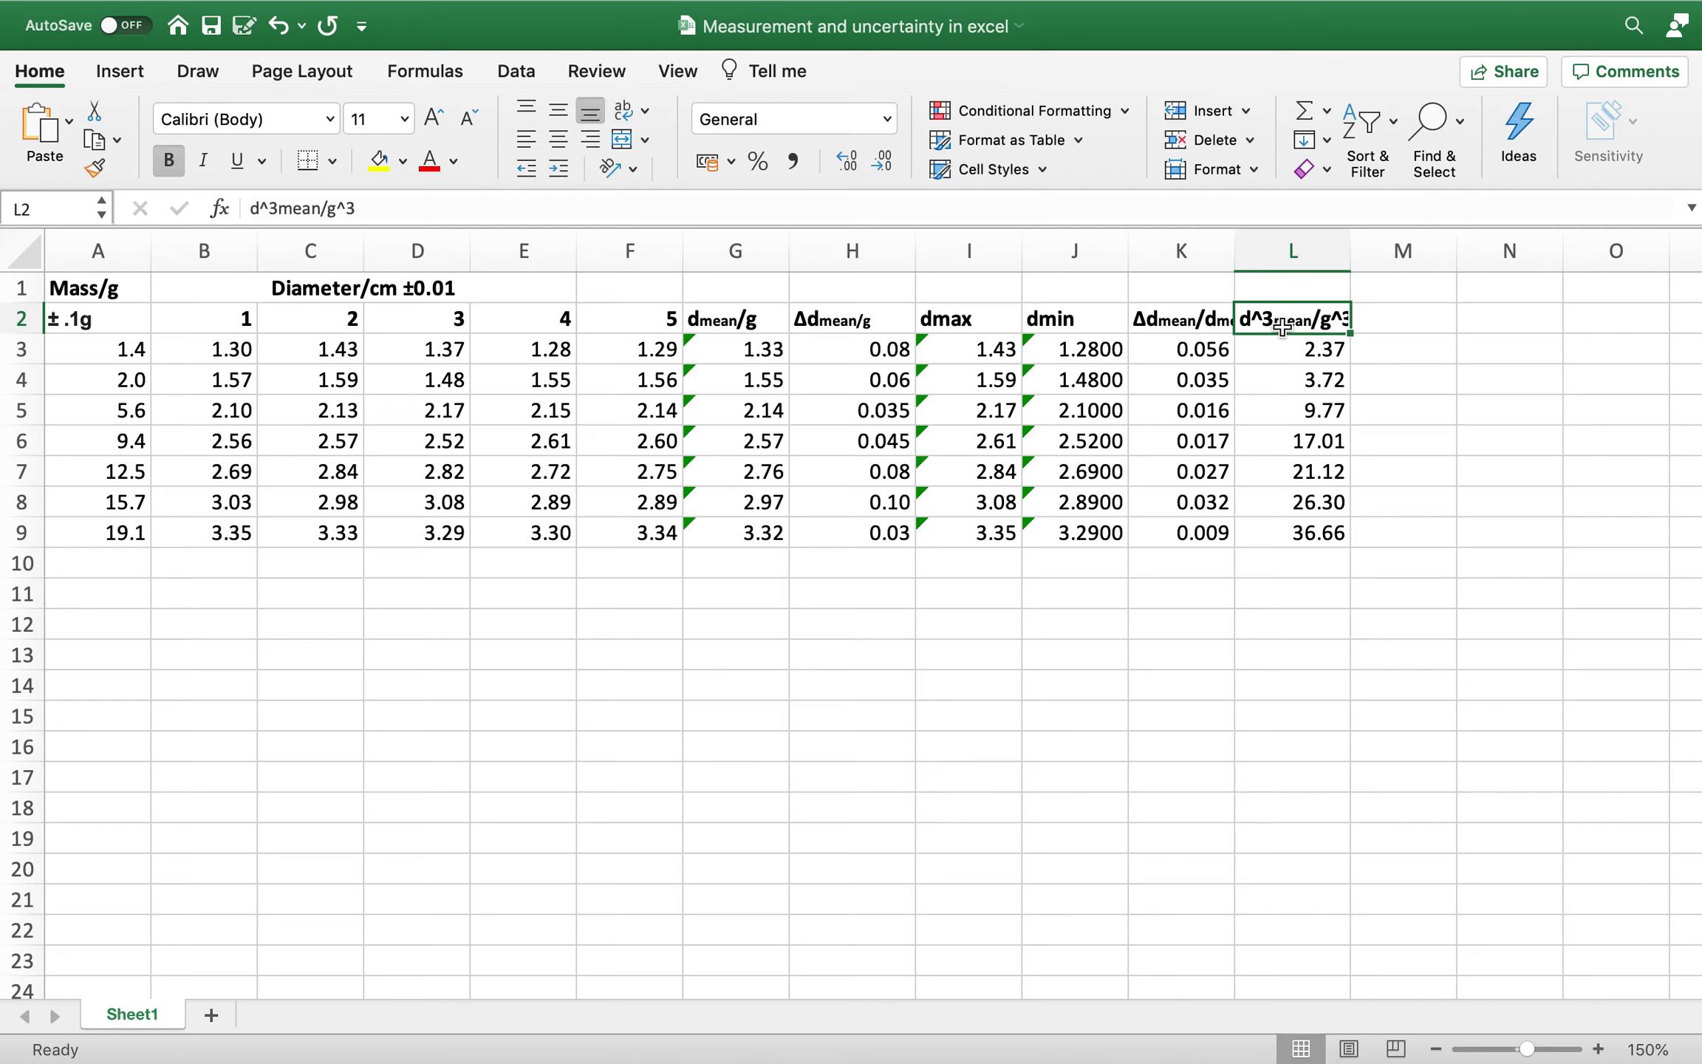
left_click(1154, 317)
key("super+c")
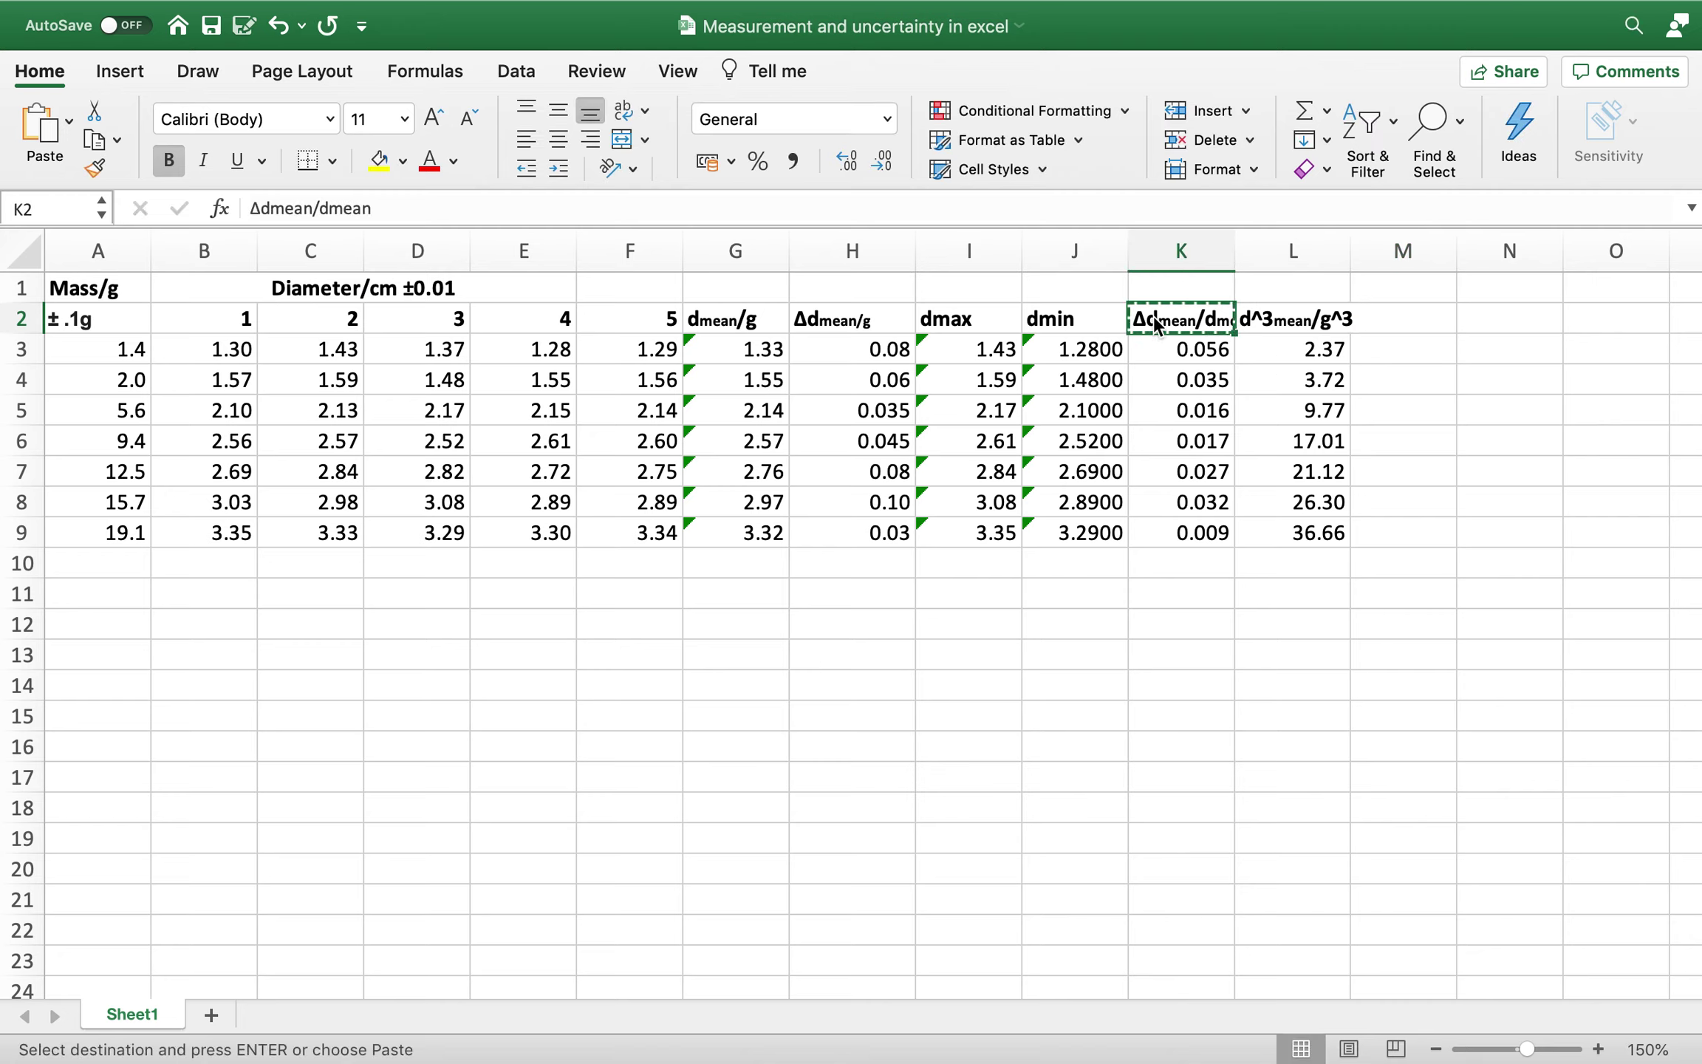
- Copy the Δdmean/g heading from H2 into M2 and change it to Δd^3mean/g^3
left_click(854, 319)
key("super+c")
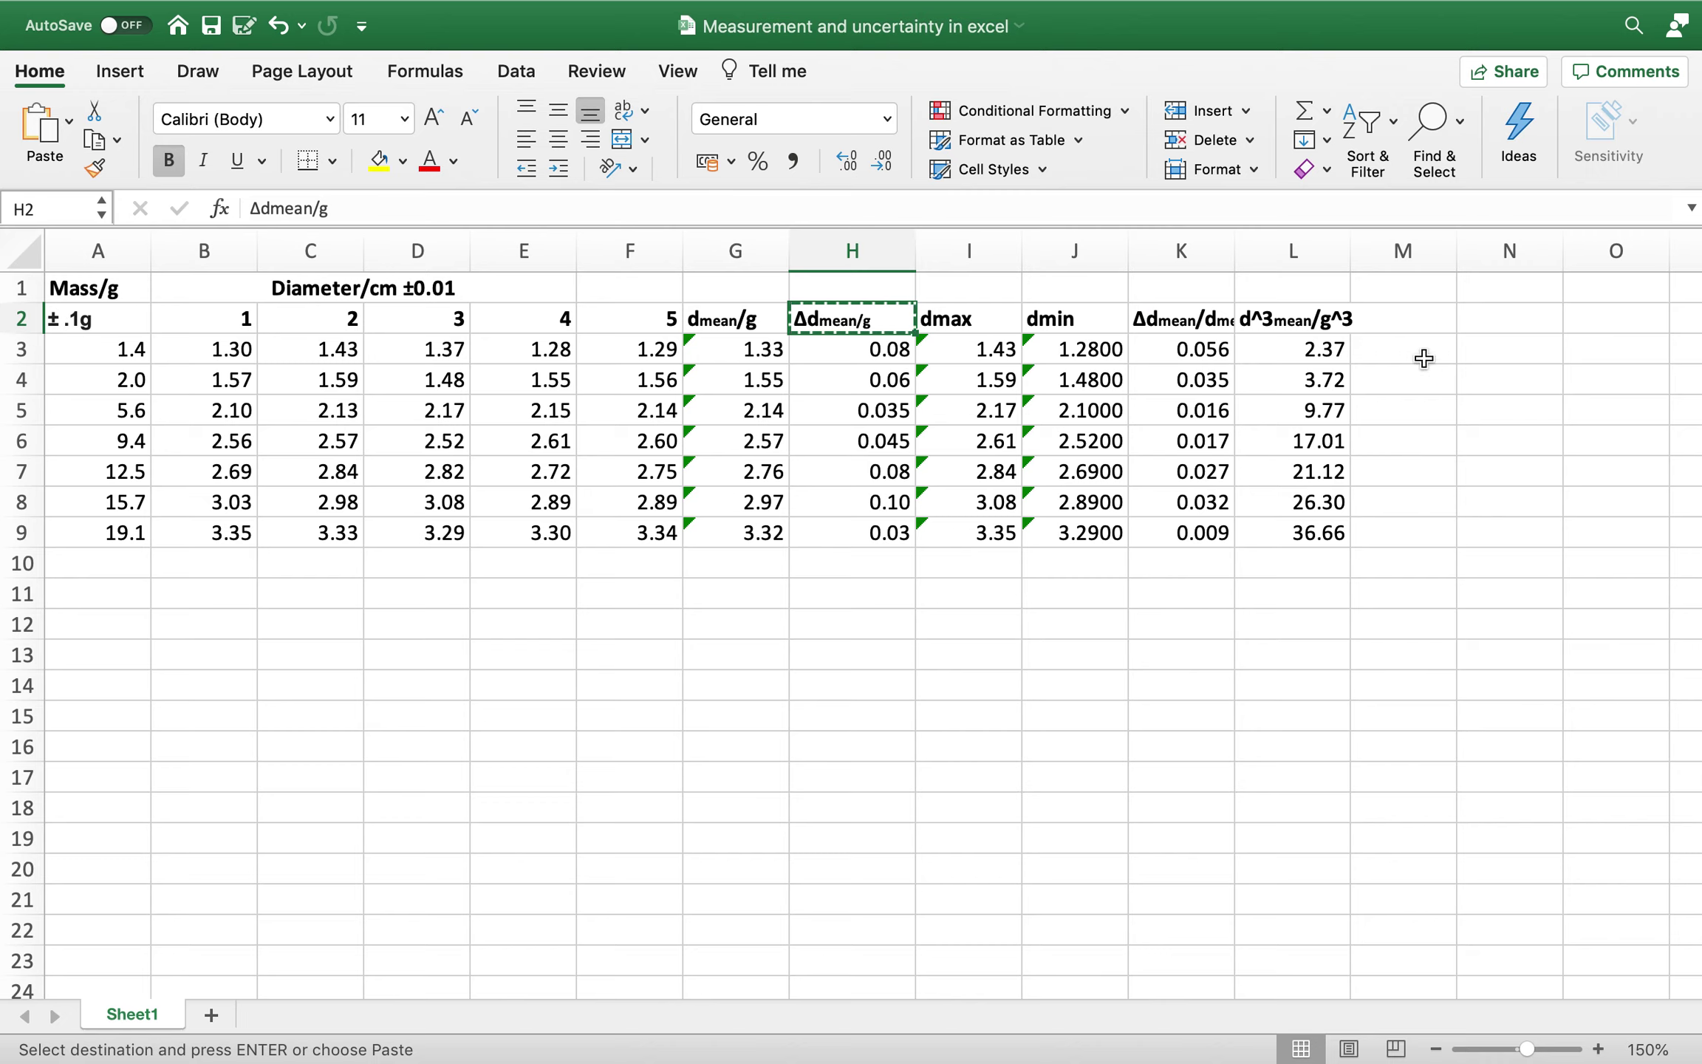
left_click(1393, 326)
key("super+v")
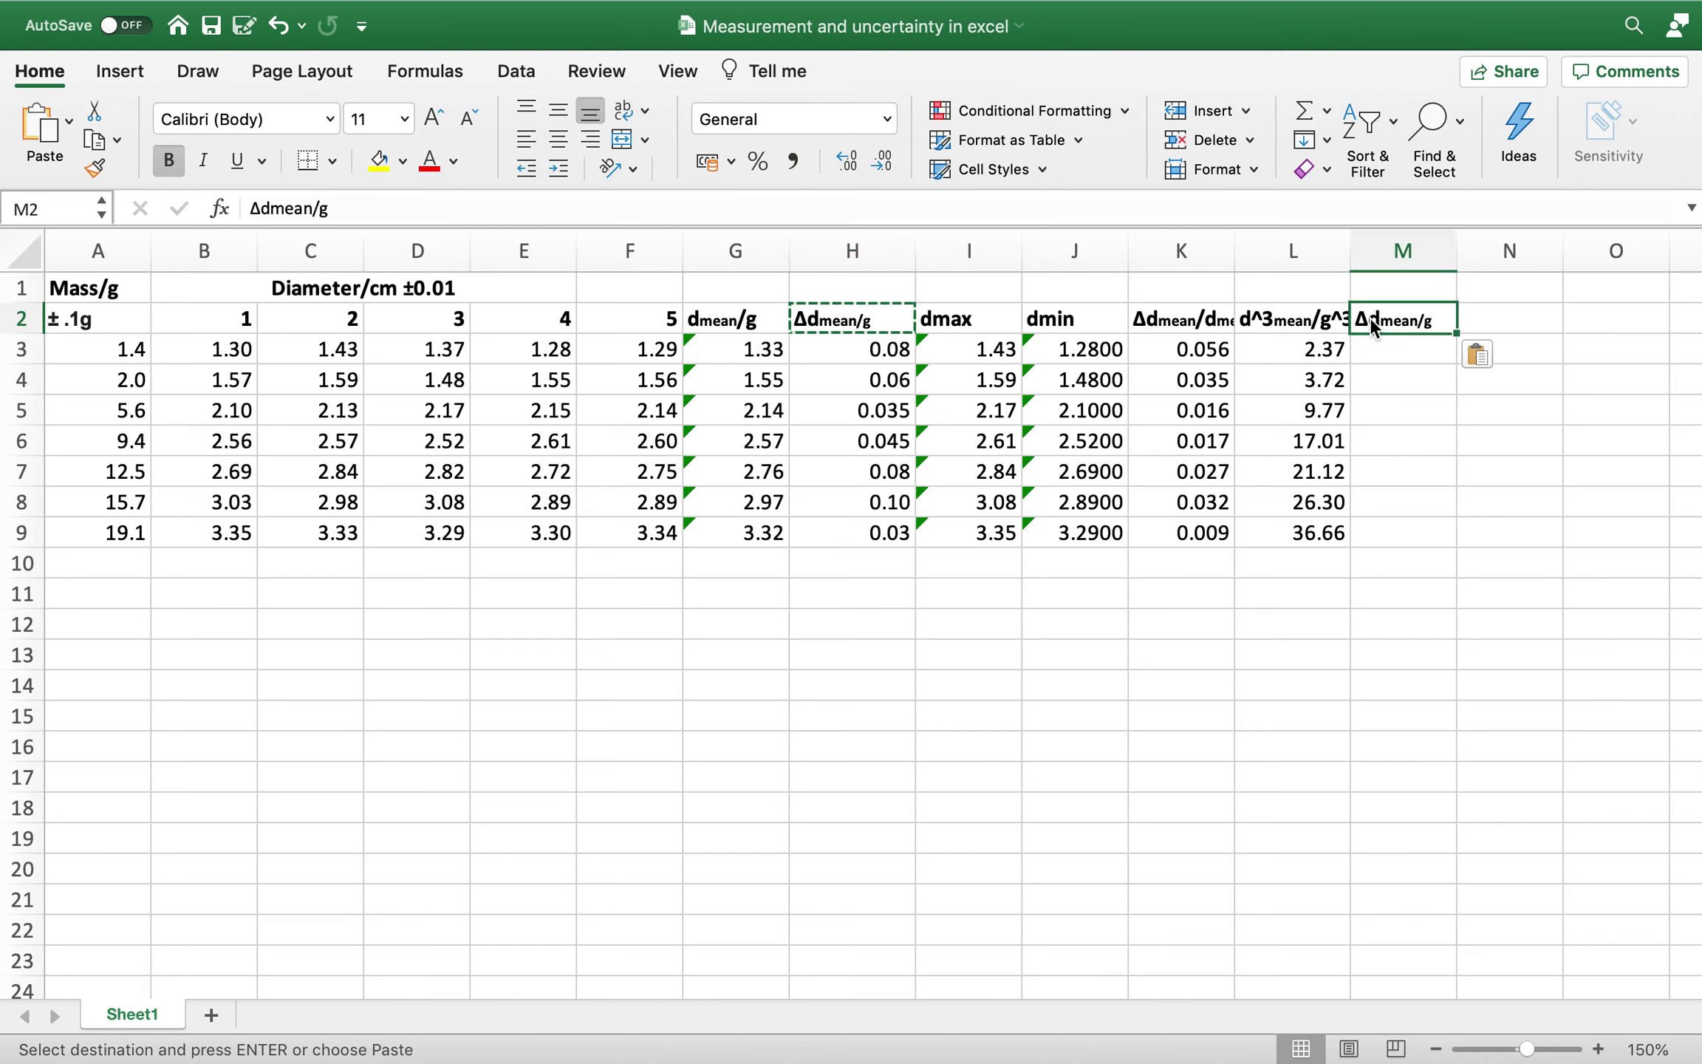
key("Escape")
double_click(1379, 319)
type("^3")
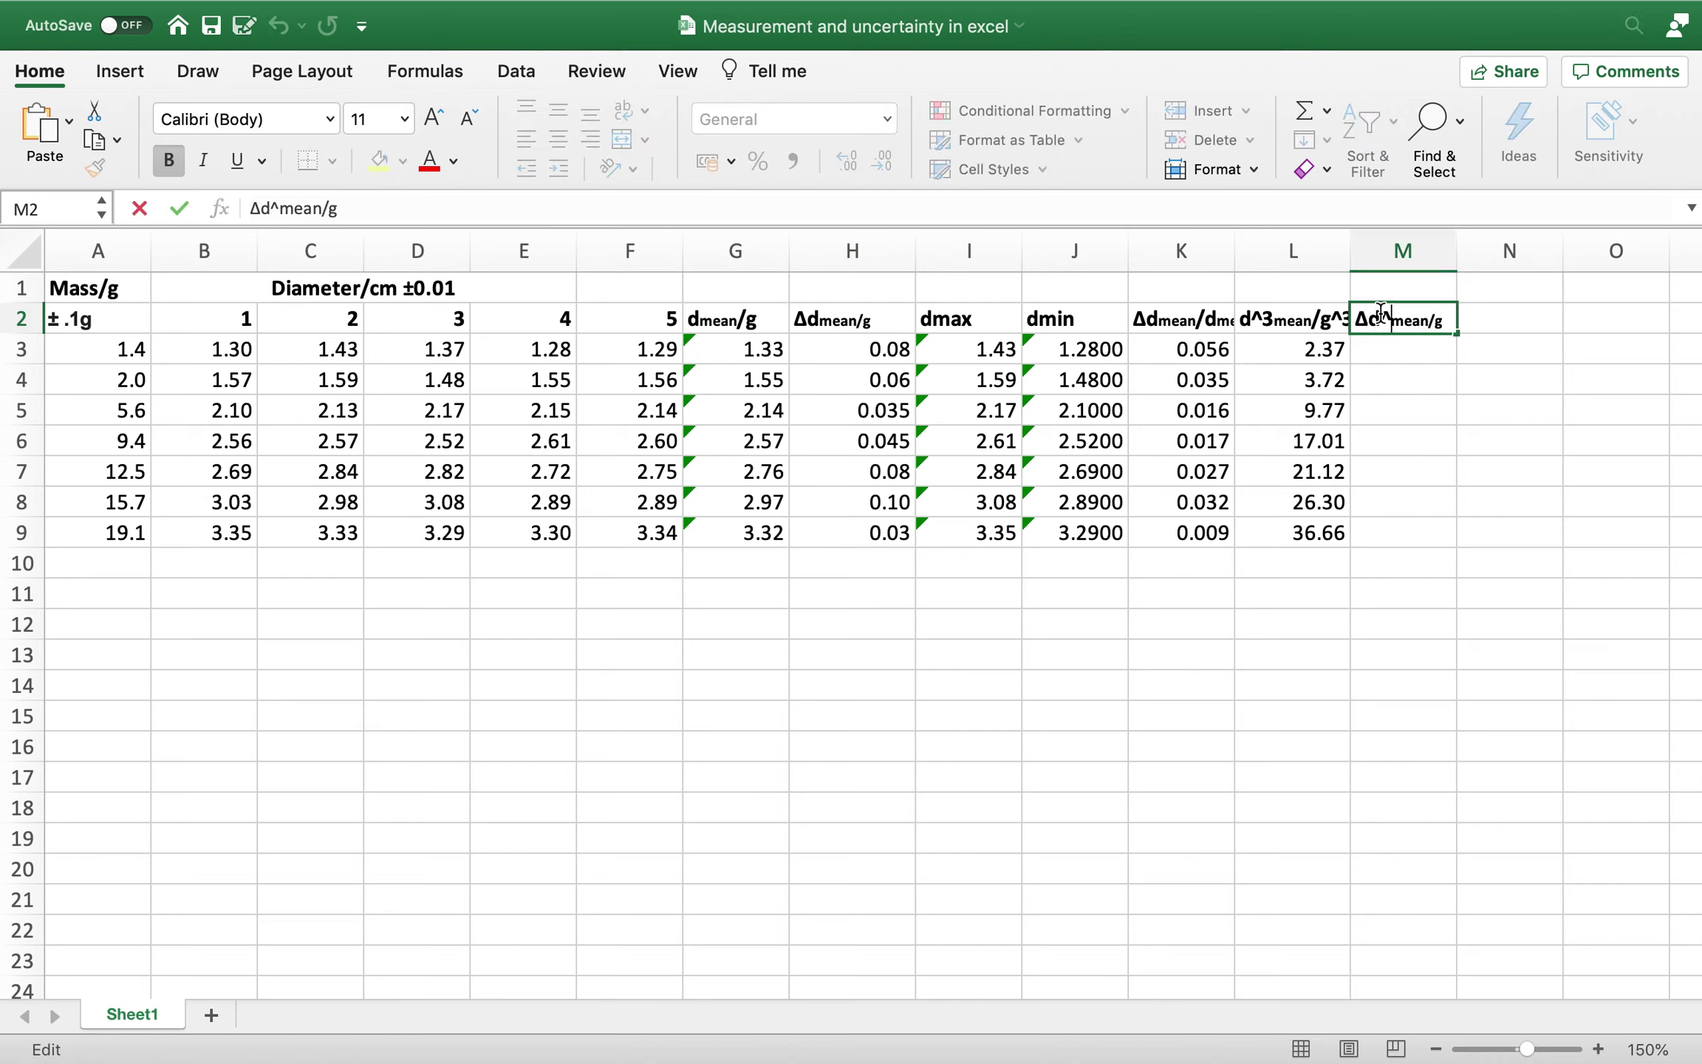
left_click(1388, 348)
double_click(1453, 319)
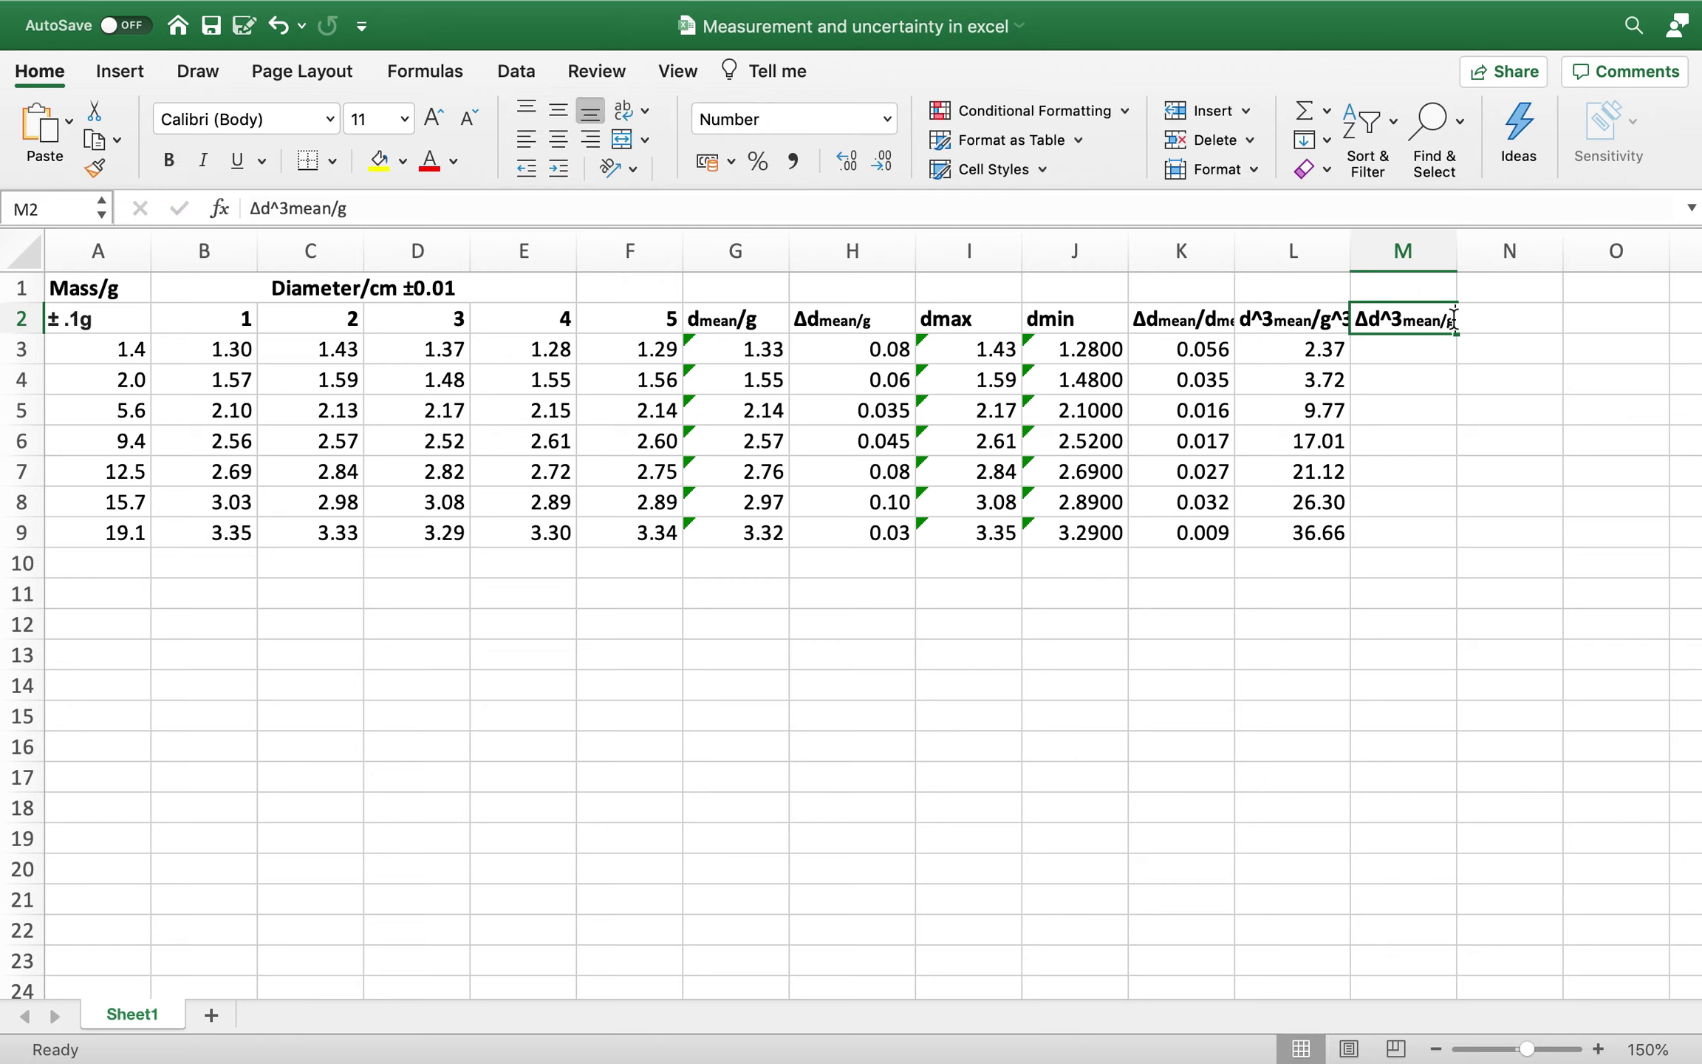
- Enter =(K3*3)*L3 in cell M3 and fill the formula down to M9
left_click(1359, 362)
type("=")
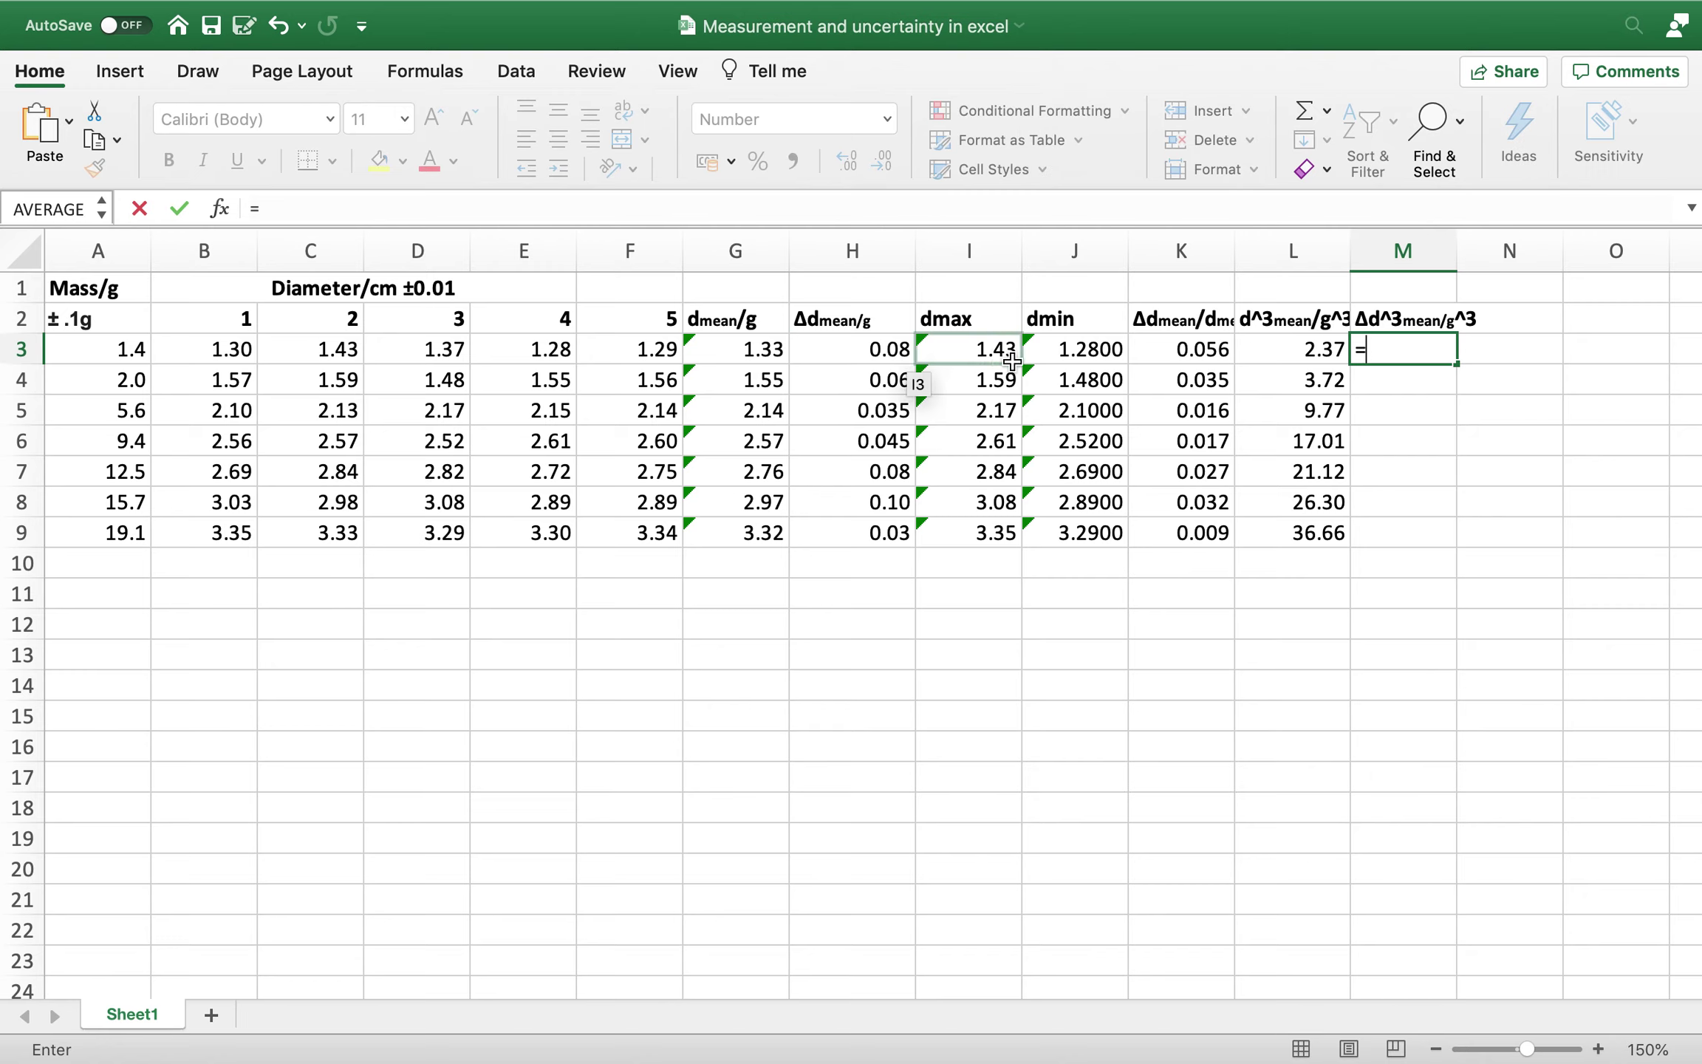
left_click(1159, 350)
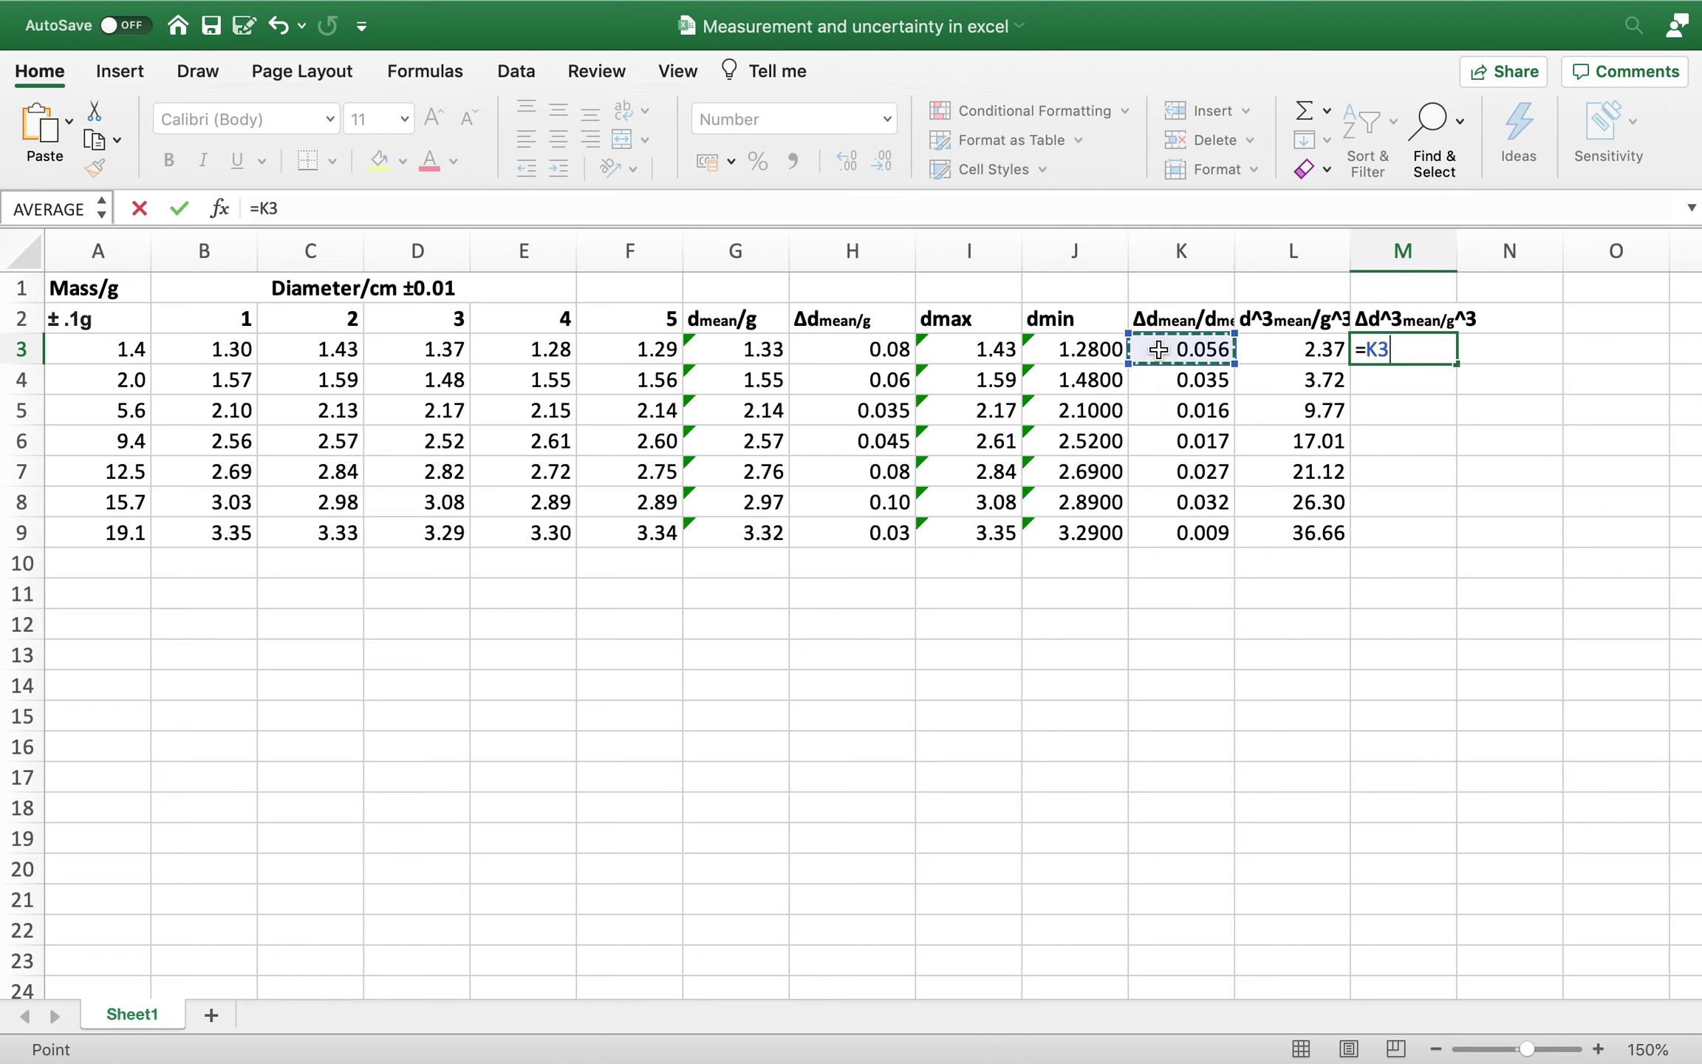
type("*")
key("Return")
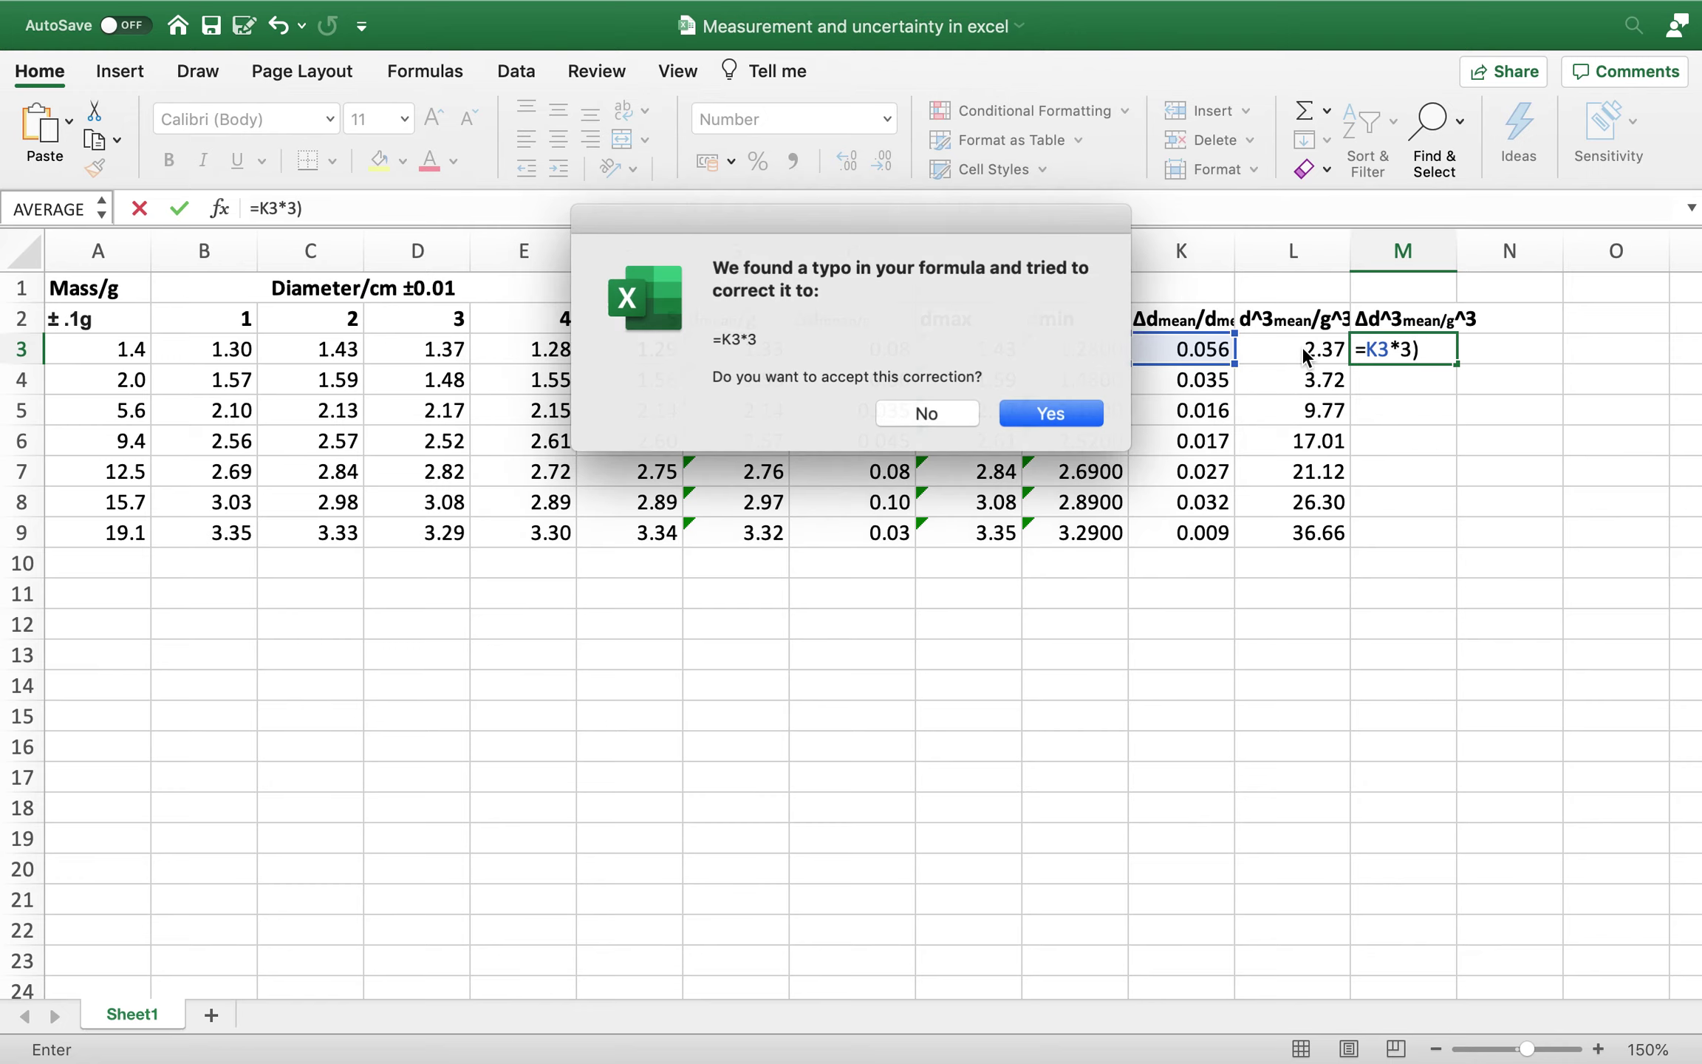
left_click(970, 412)
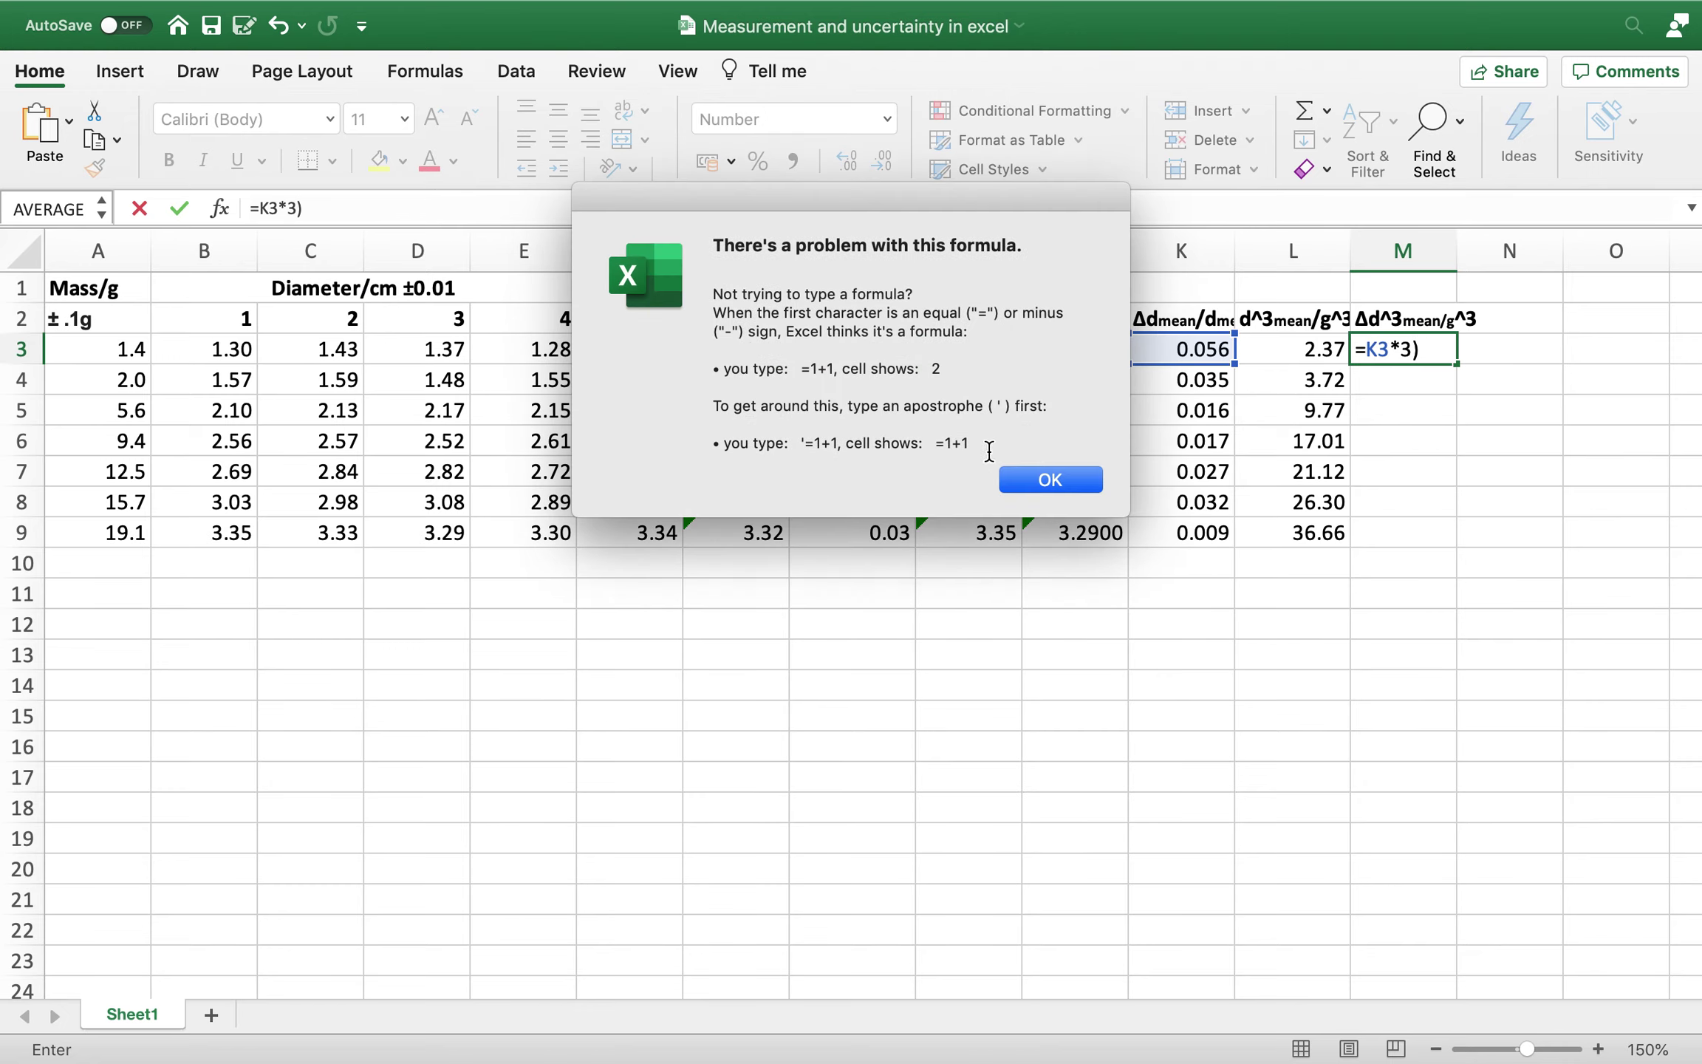
left_click(1024, 480)
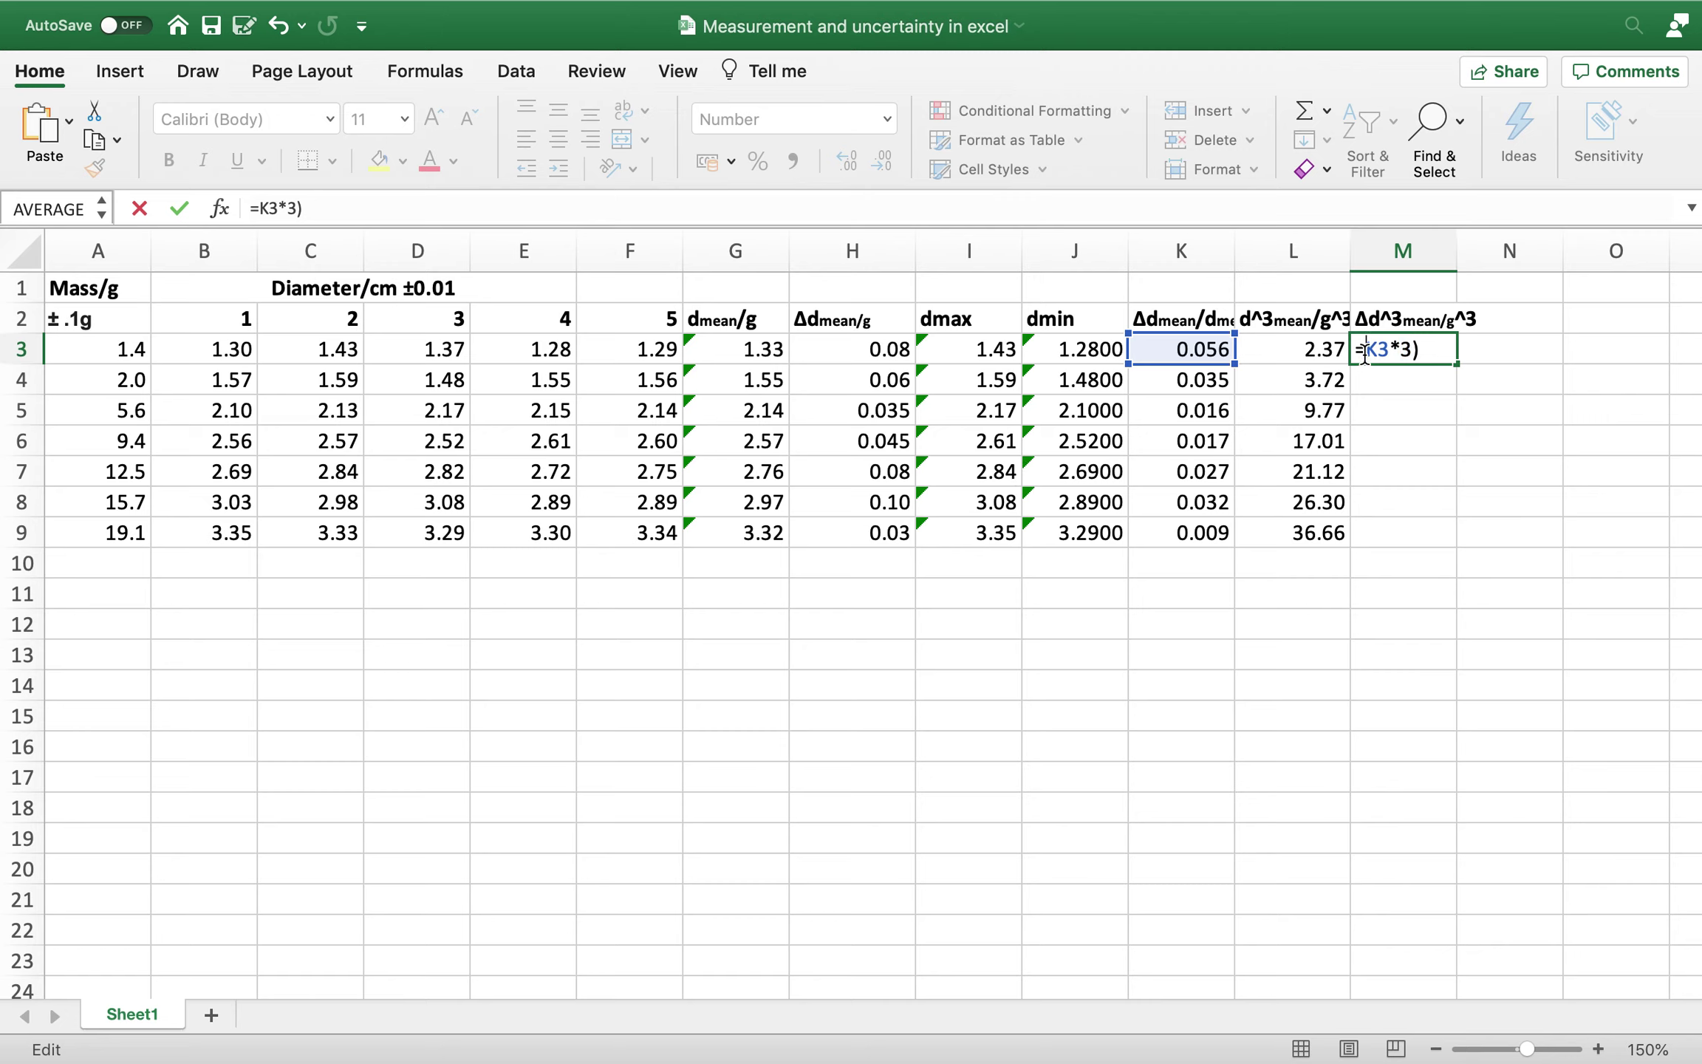
type("(")
left_click(1284, 352)
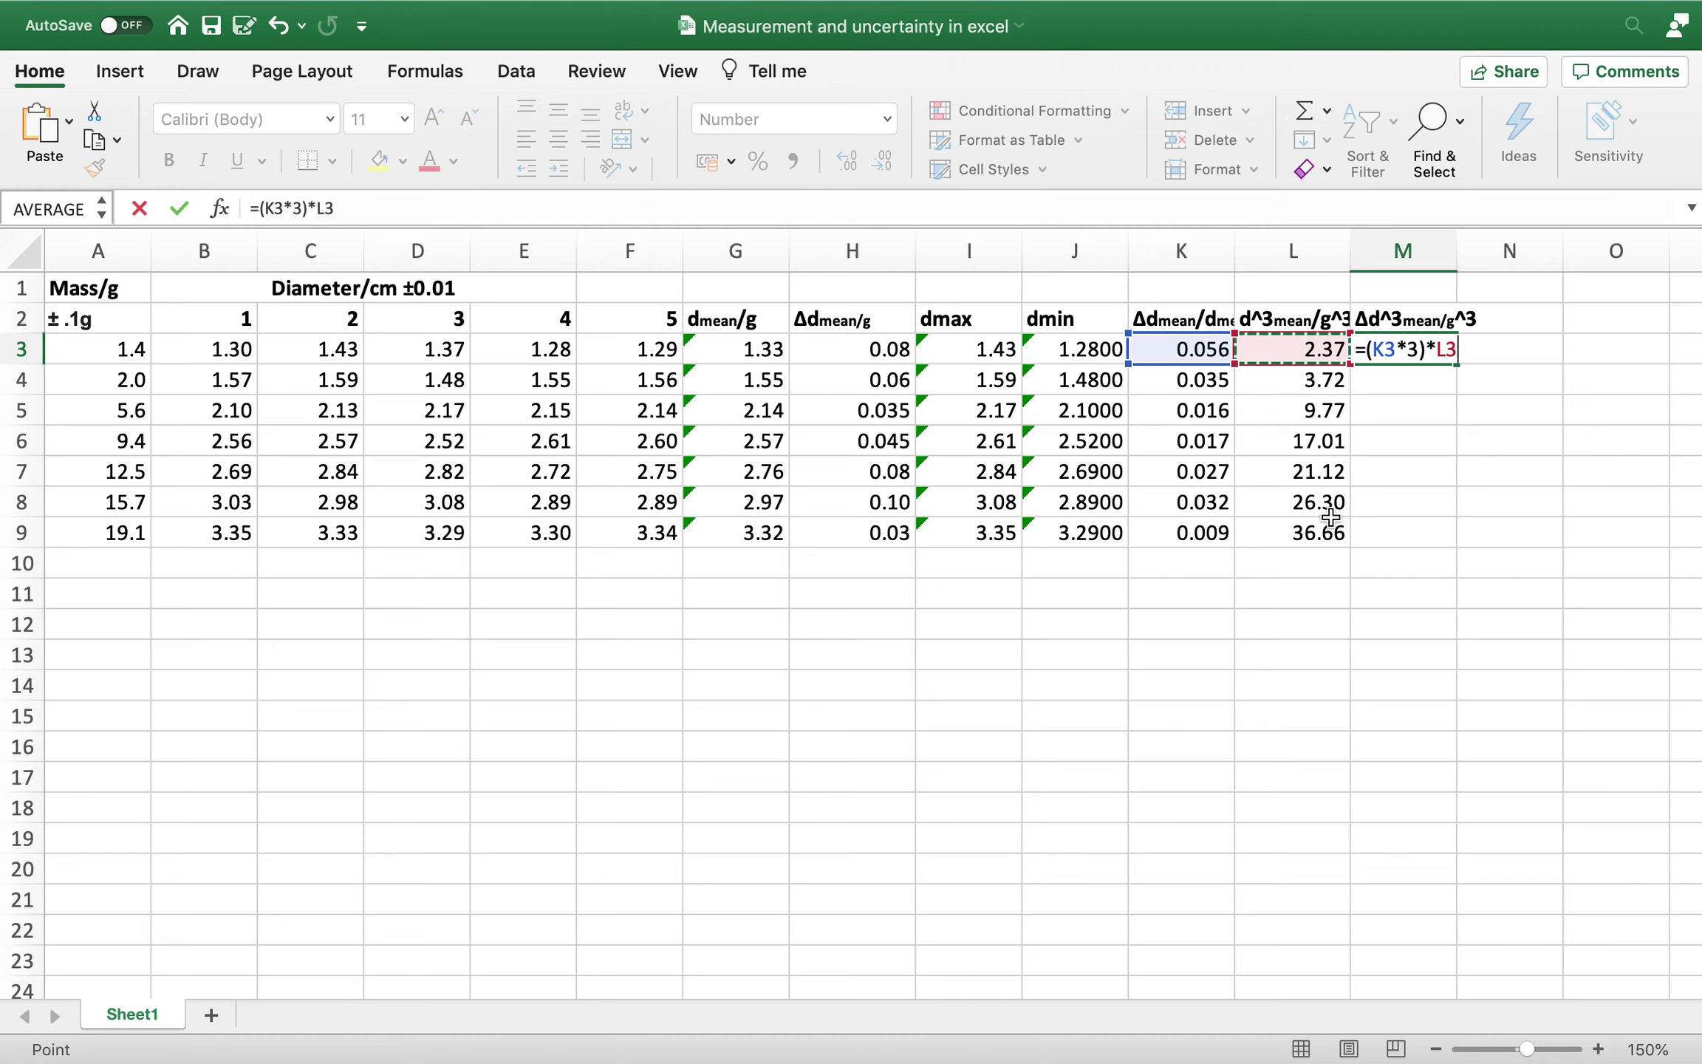
key("Return")
left_click(1426, 361)
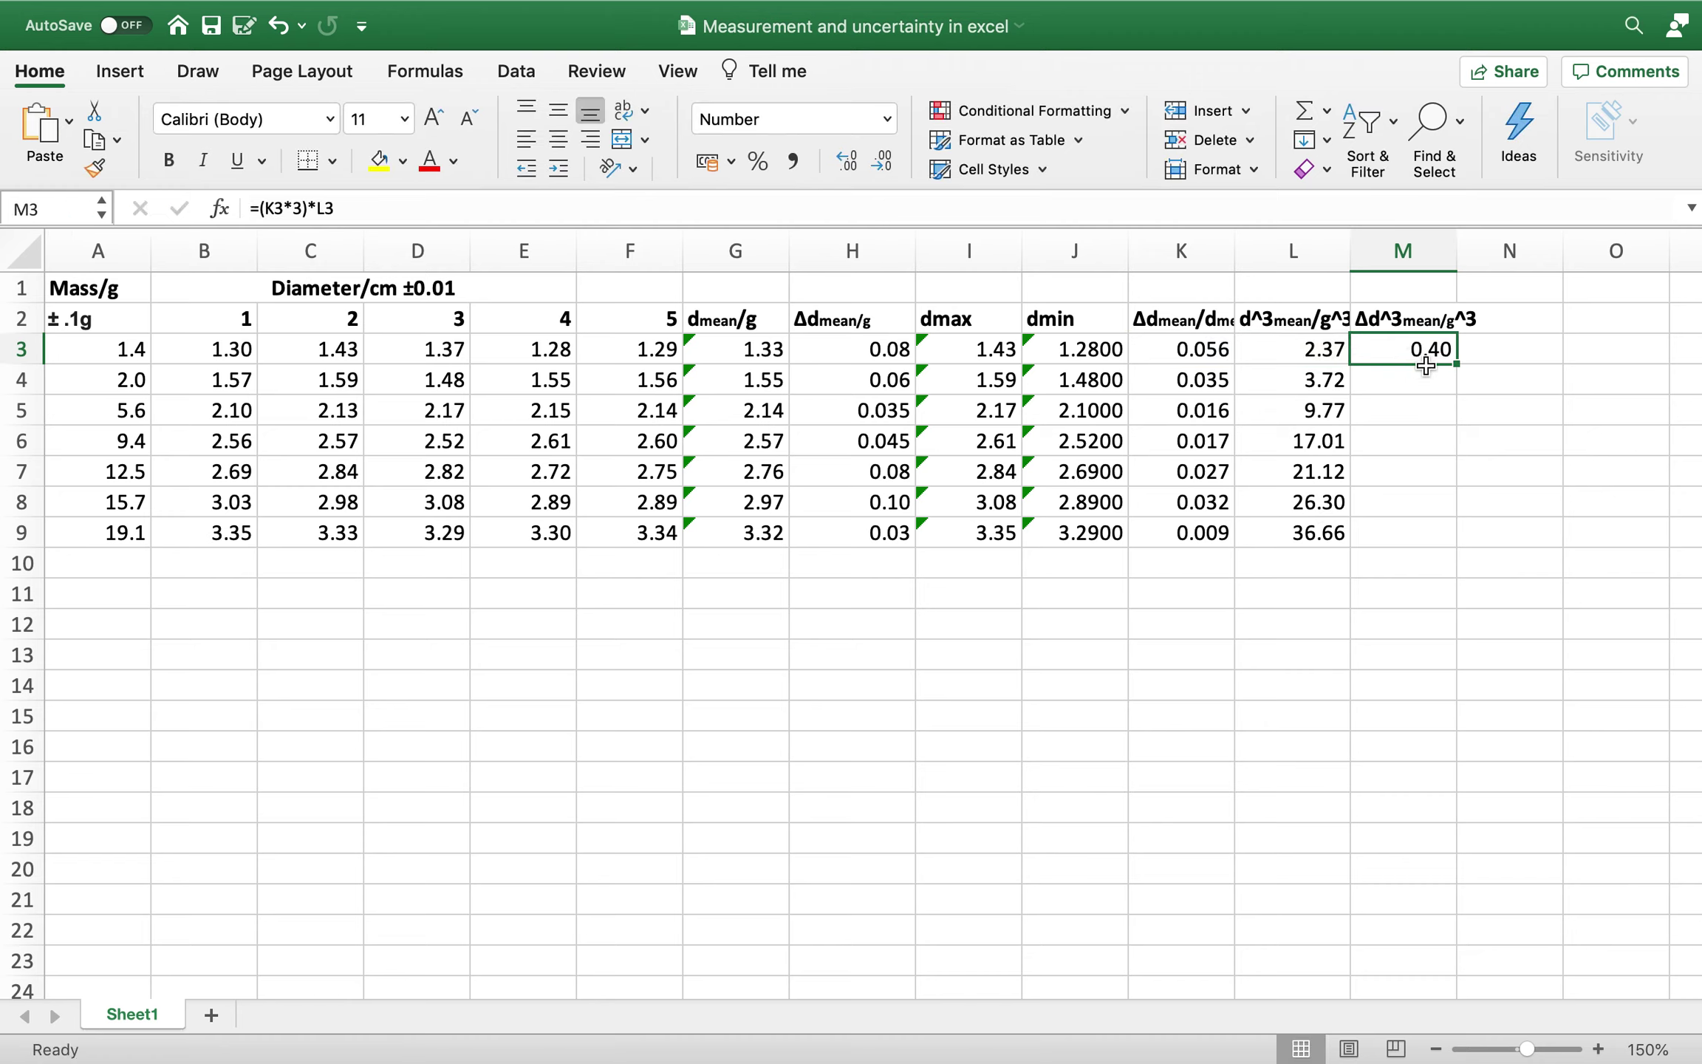
left_click_drag(1453, 367, 1333, 540)
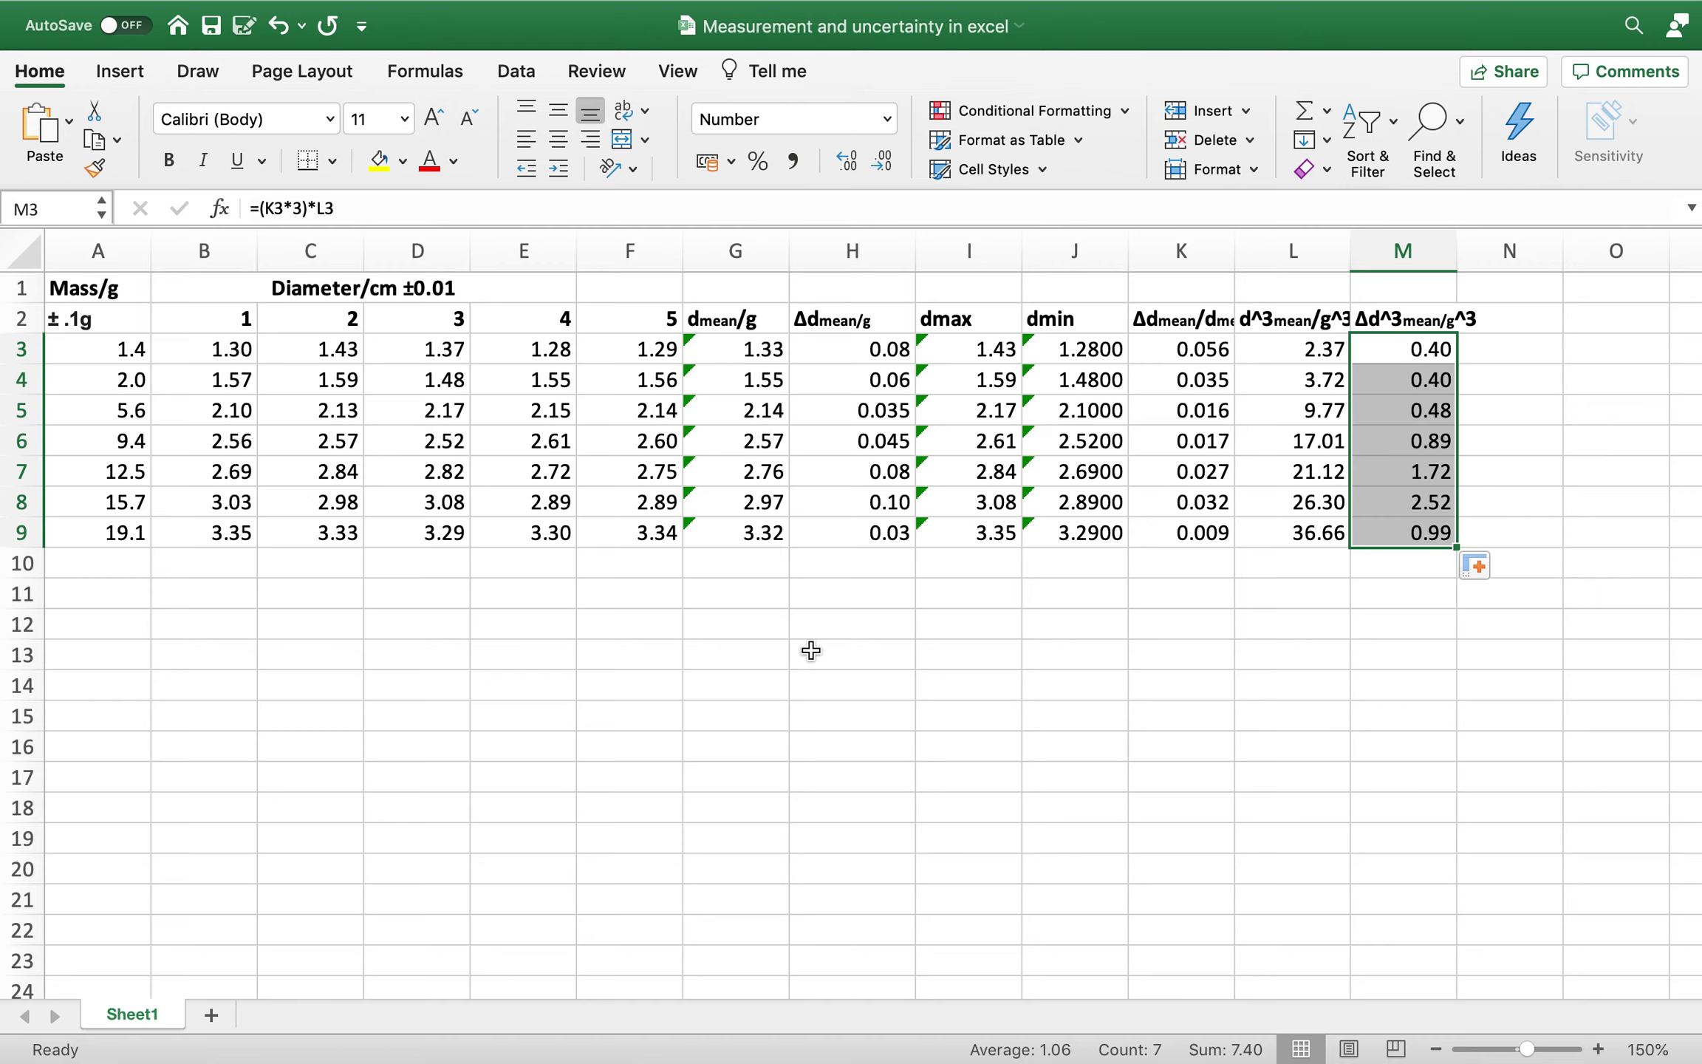
scroll(811, 649, "down", 1)
scroll(658, 585, "up", 1)
scroll(293, 721, "down", 1)
scroll(293, 513, "up", 1)
scroll(293, 512, "right", 1)
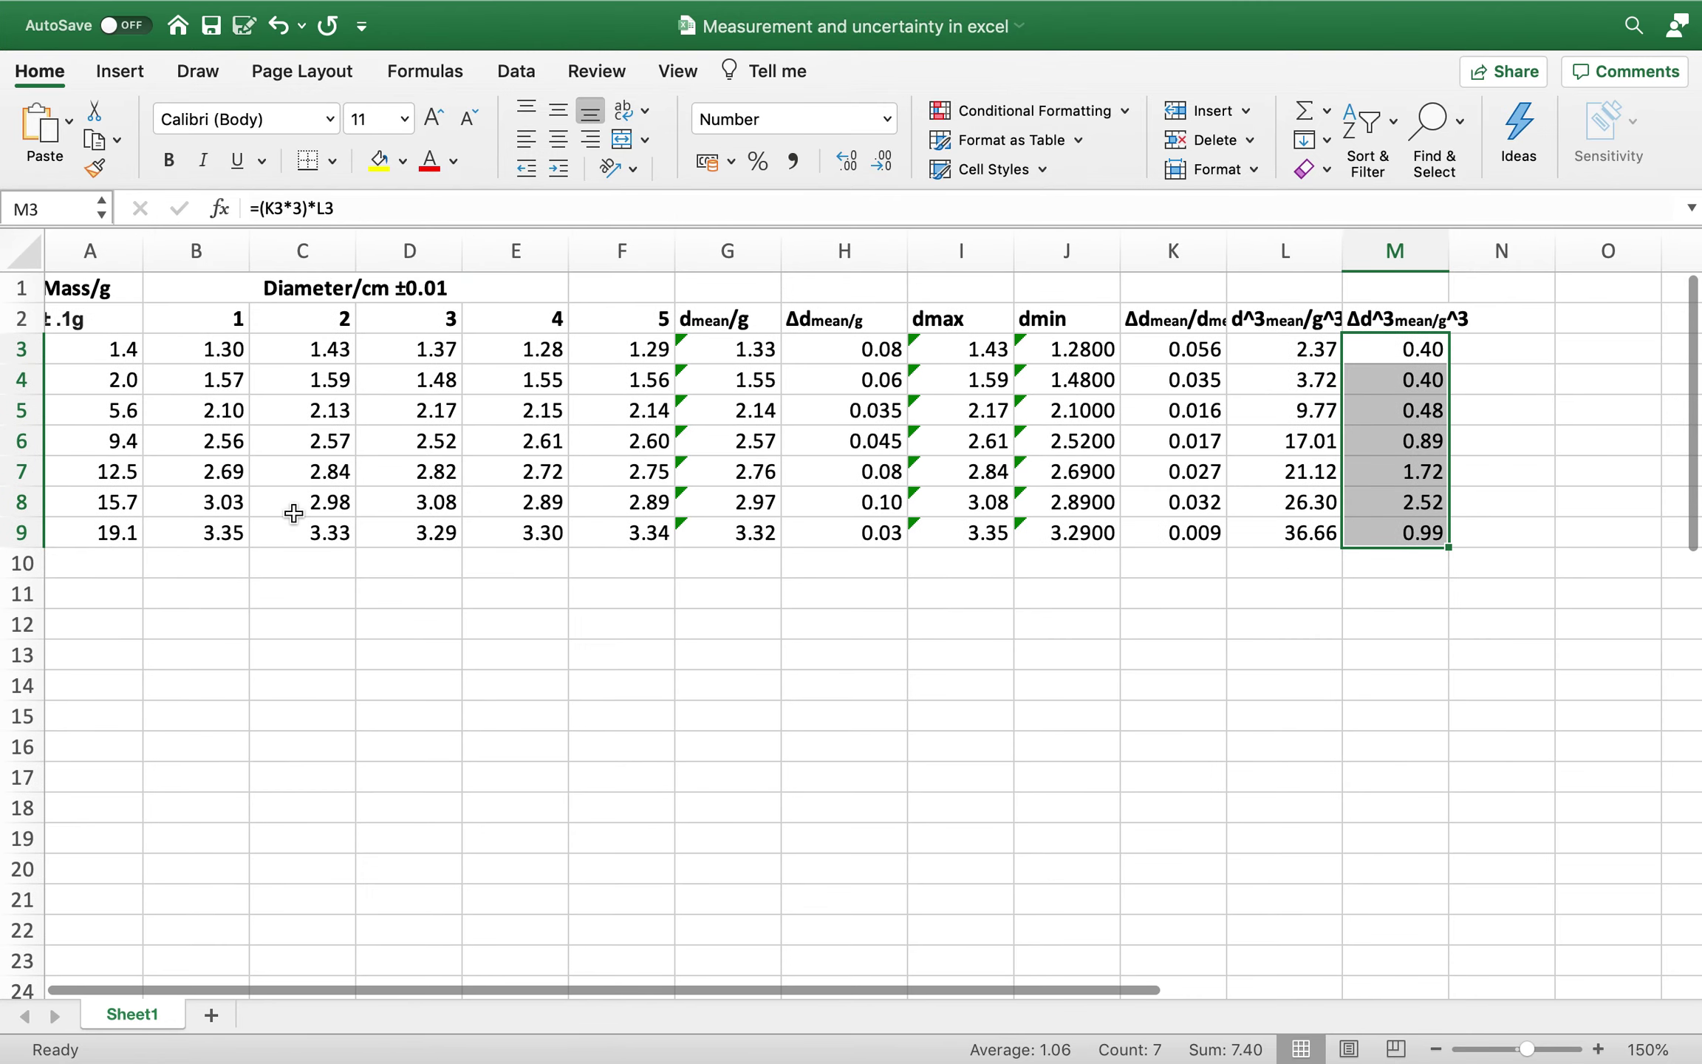
- Insert a scatter chart of the masses in A3:A9 against the cubed mean diameters in L3:L9
left_click_drag(81, 350, 103, 534)
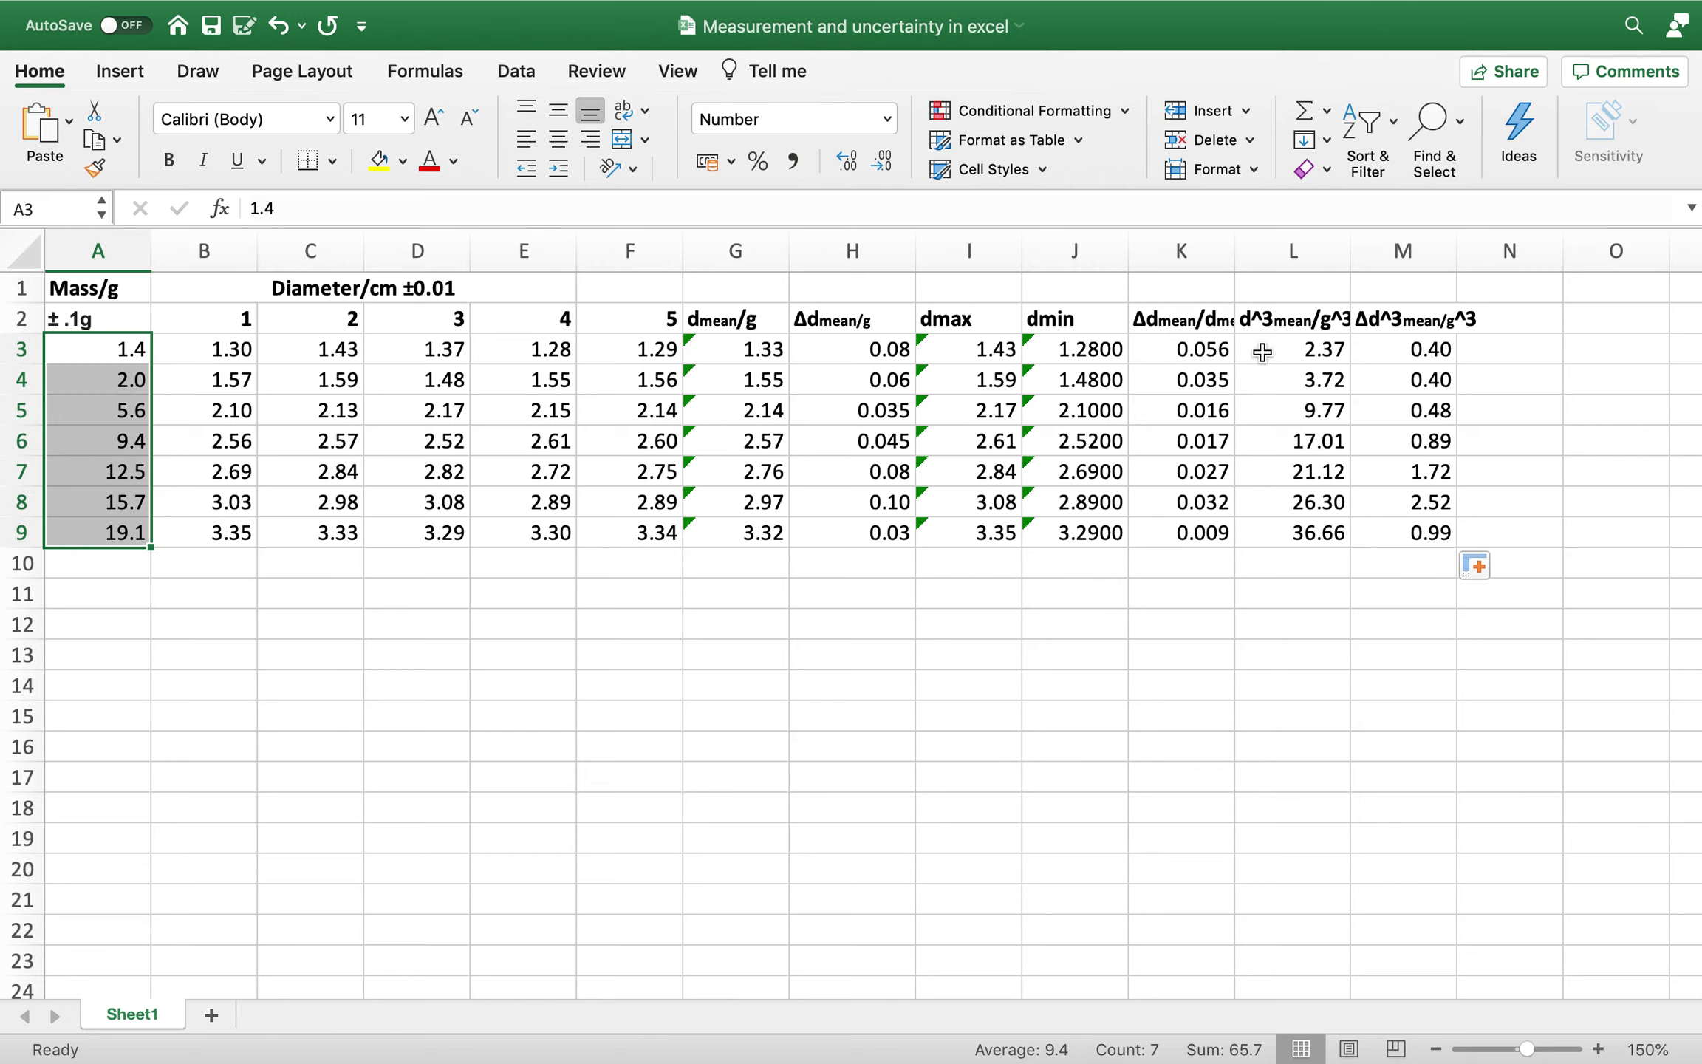
left_click(1274, 469, "shift")
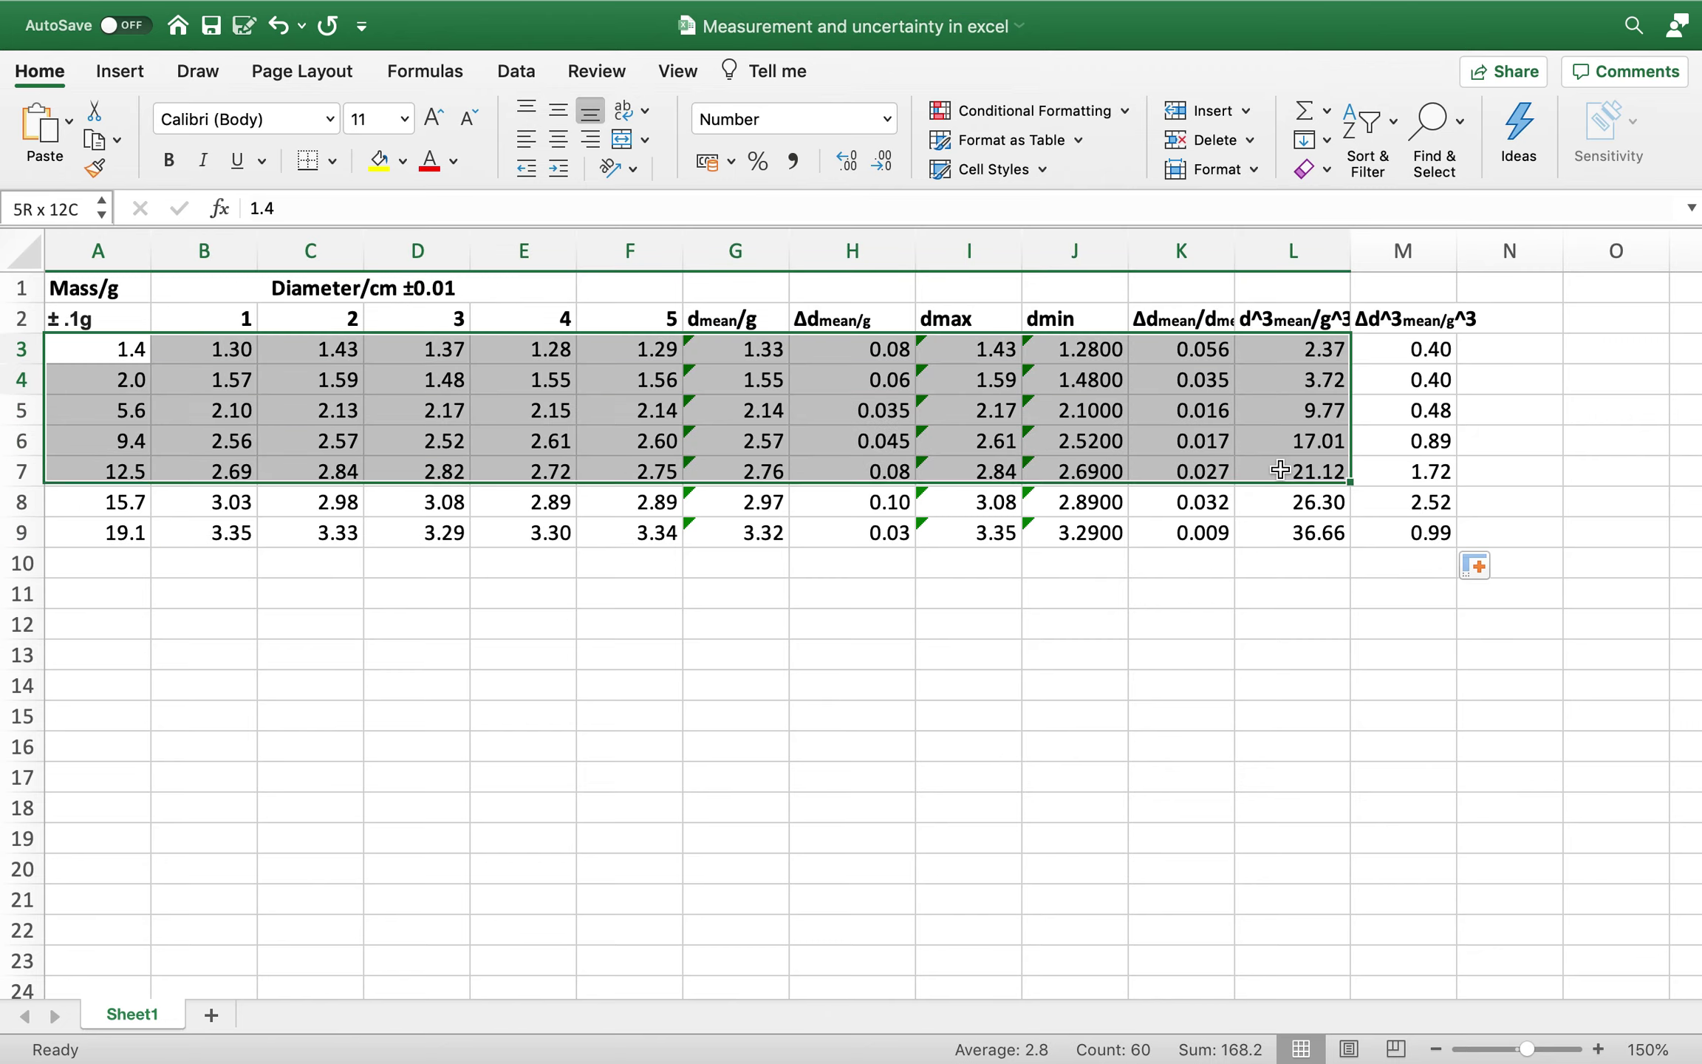
left_click(136, 367)
left_click_drag(133, 349, 130, 533)
left_click_drag(1284, 337, 1279, 521)
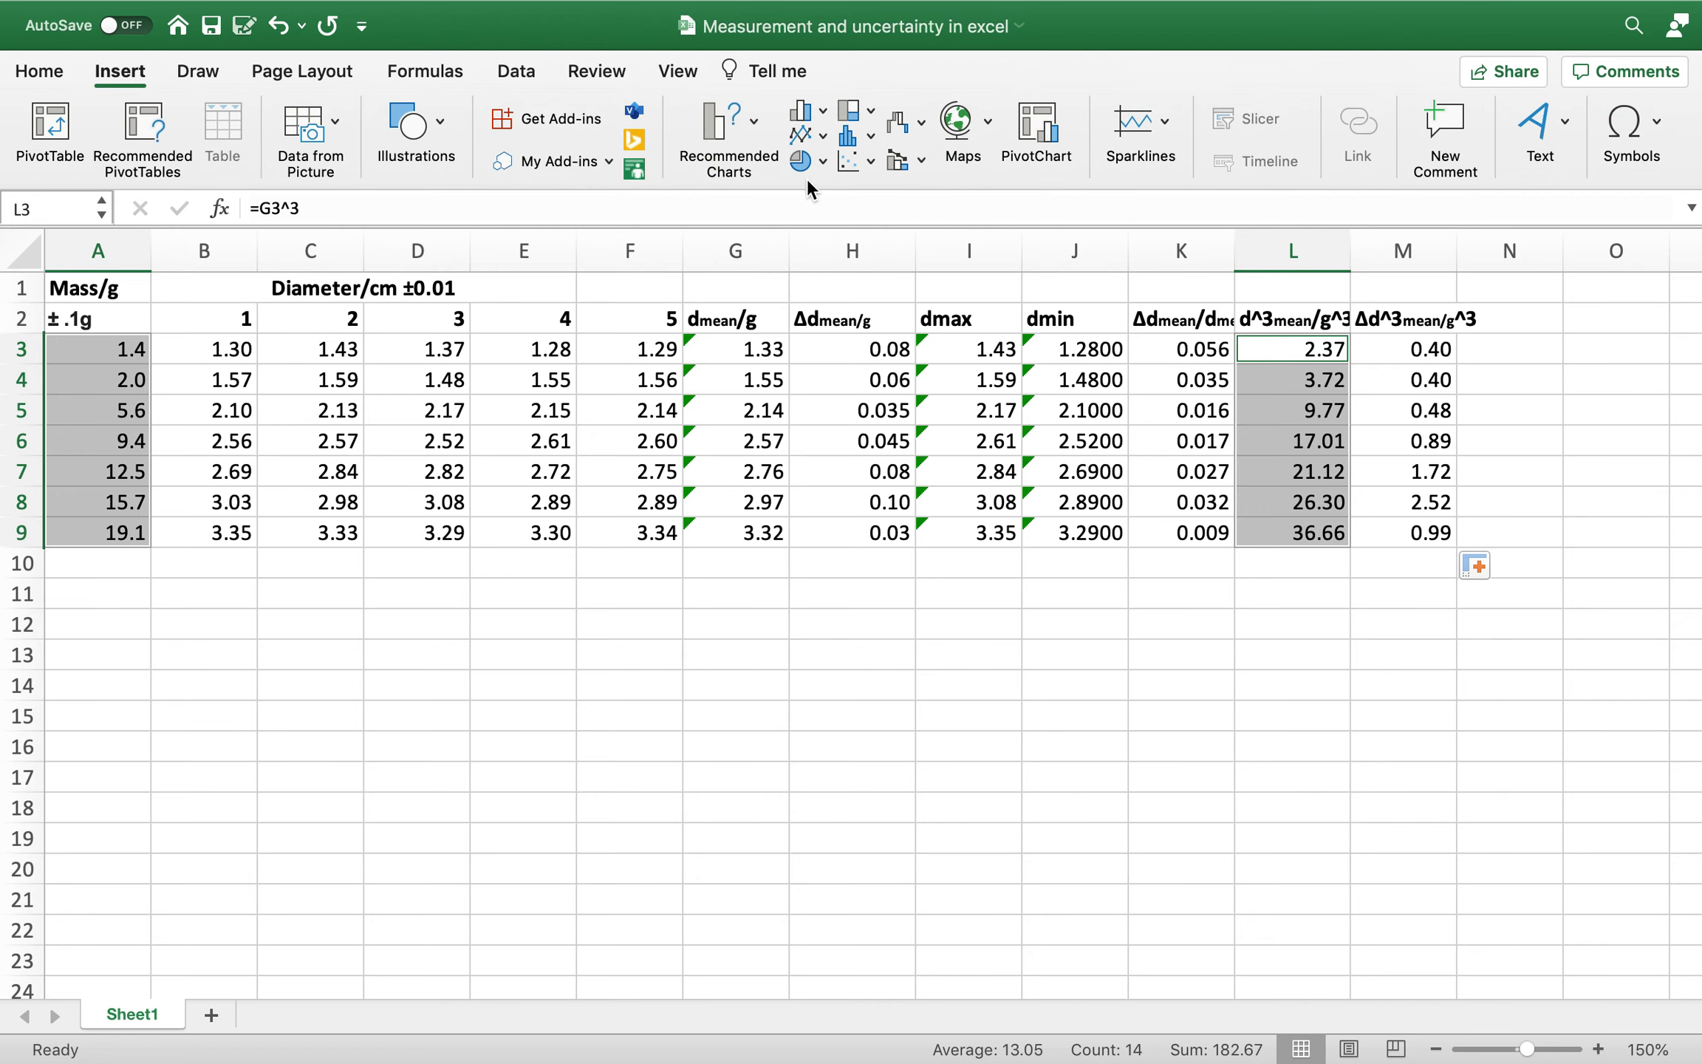
left_click(848, 160)
left_click(907, 305)
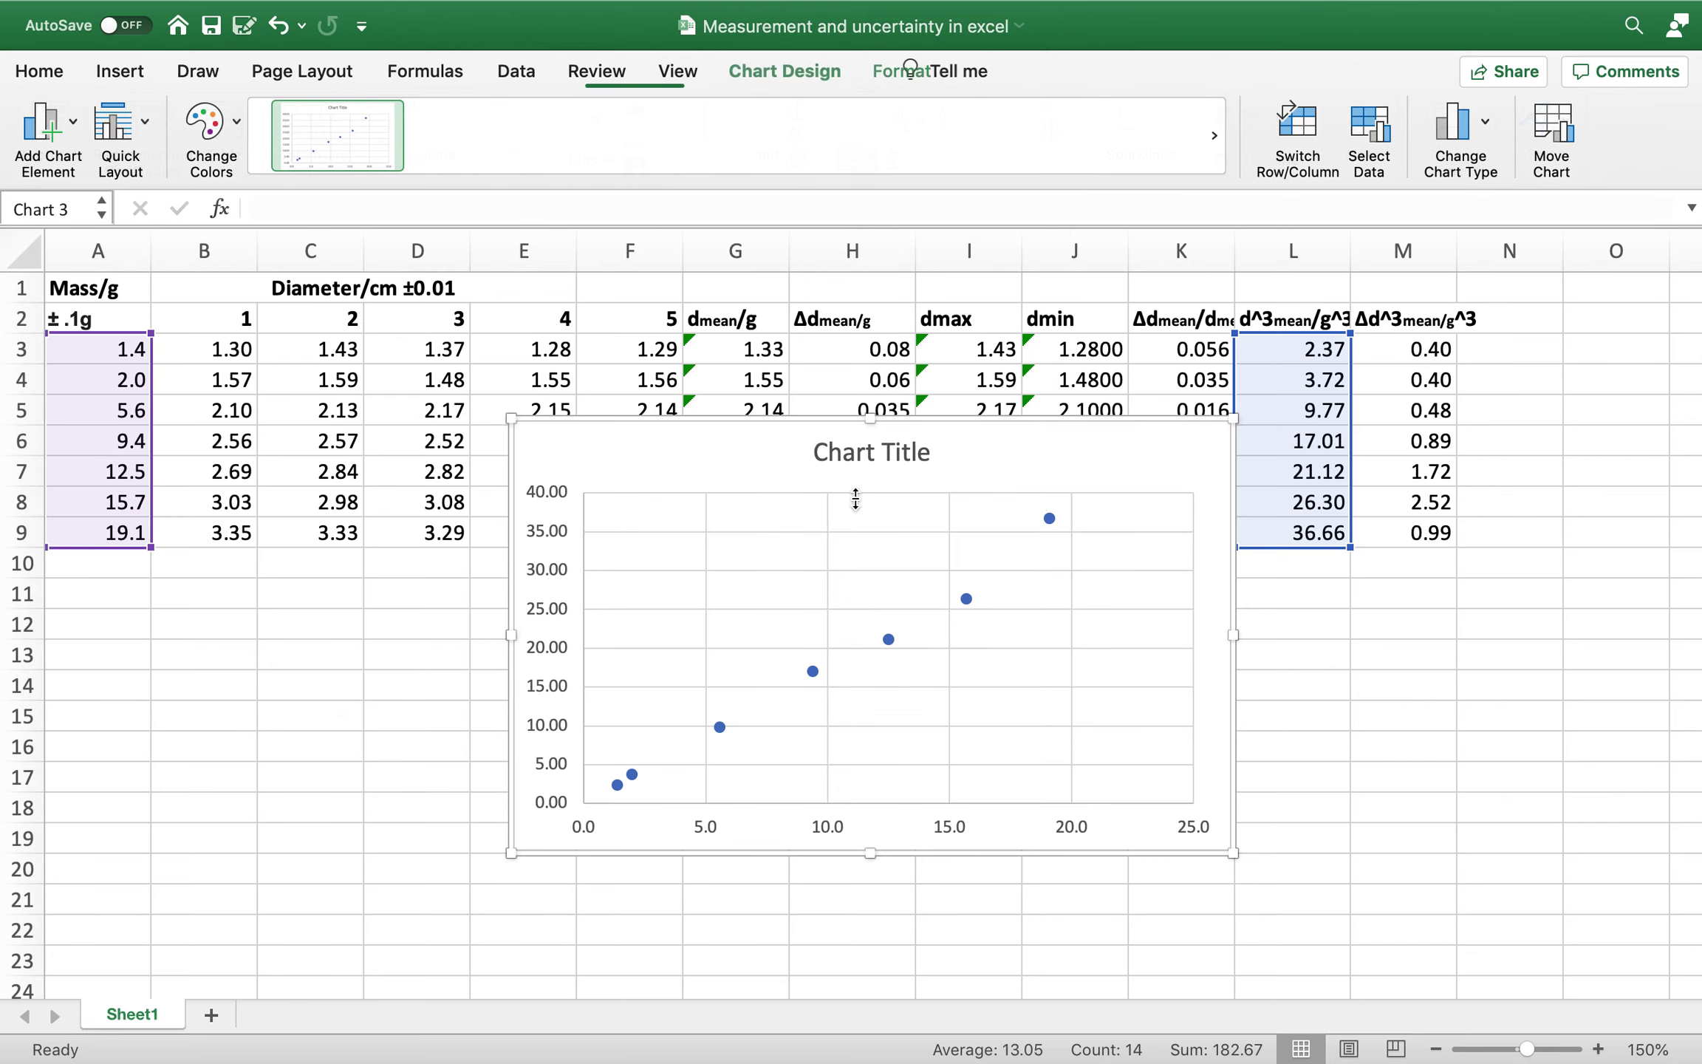
- Move the new scatter chart into the empty rows below the data table, about 3.01" from the left and 2.12" from the top
scroll(758, 443, "down", 2)
left_click_drag(757, 443, 687, 539)
scroll(704, 683, "down", 3)
scroll(704, 683, "down", 1)
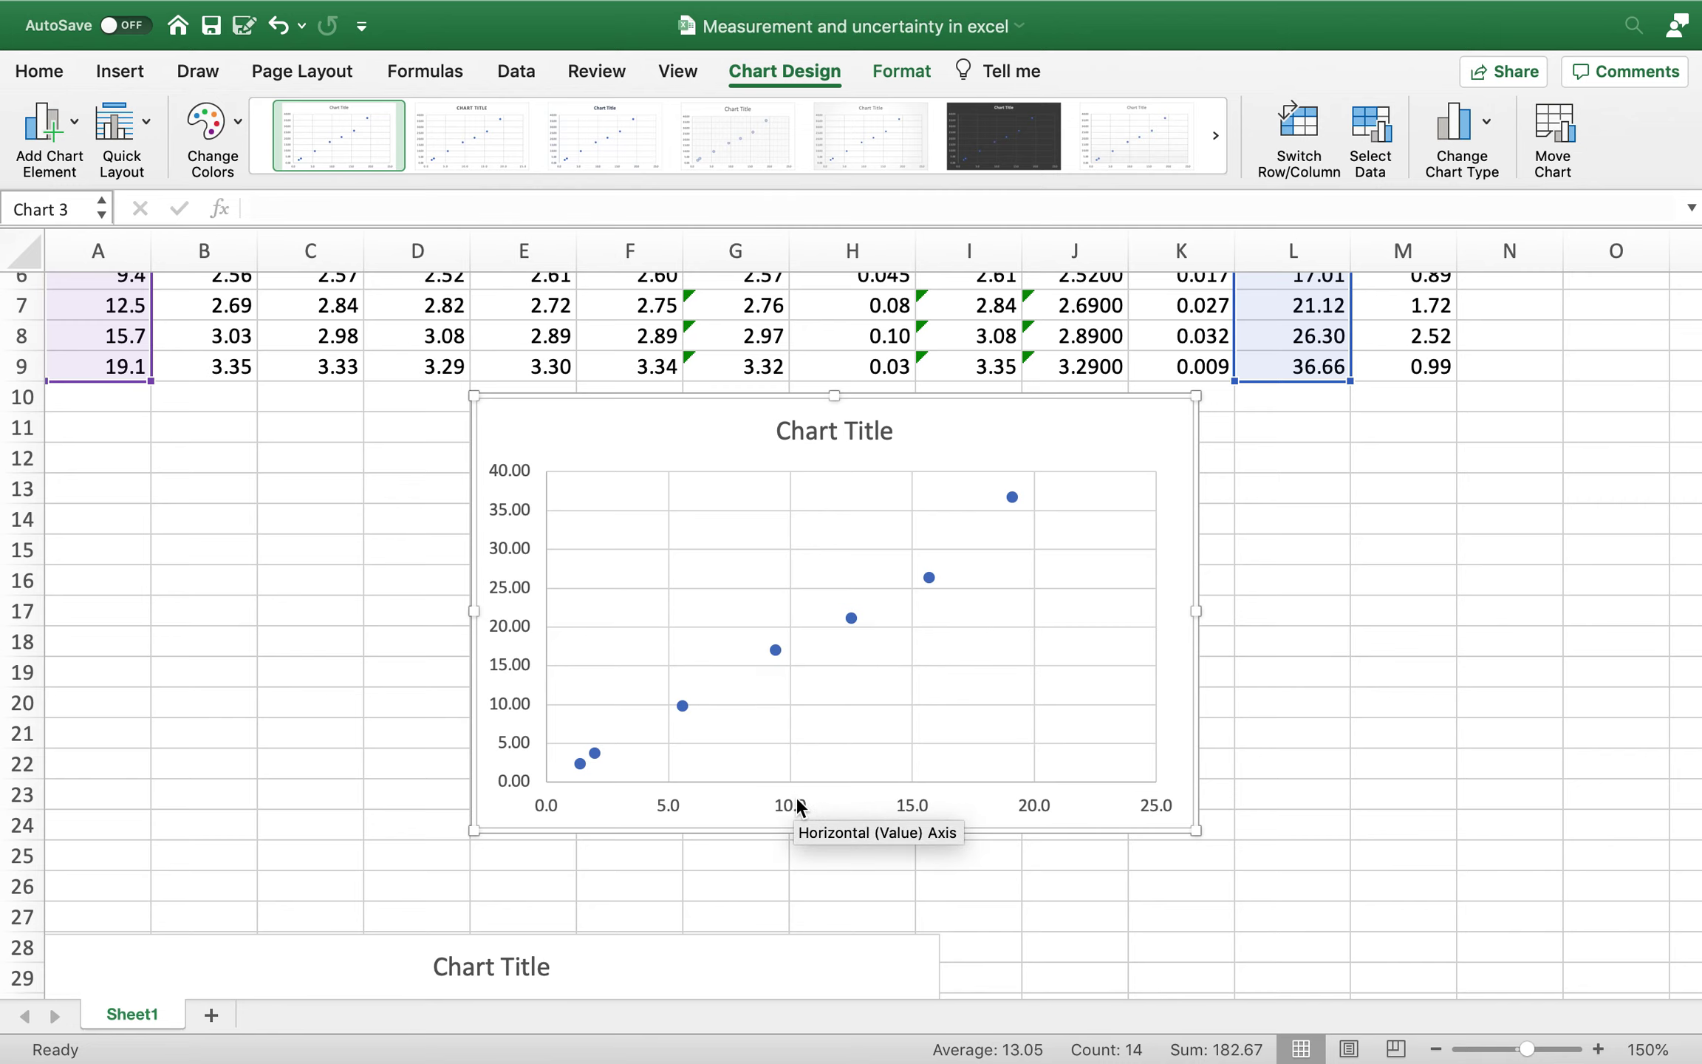
left_click_drag(612, 432, 612, 445)
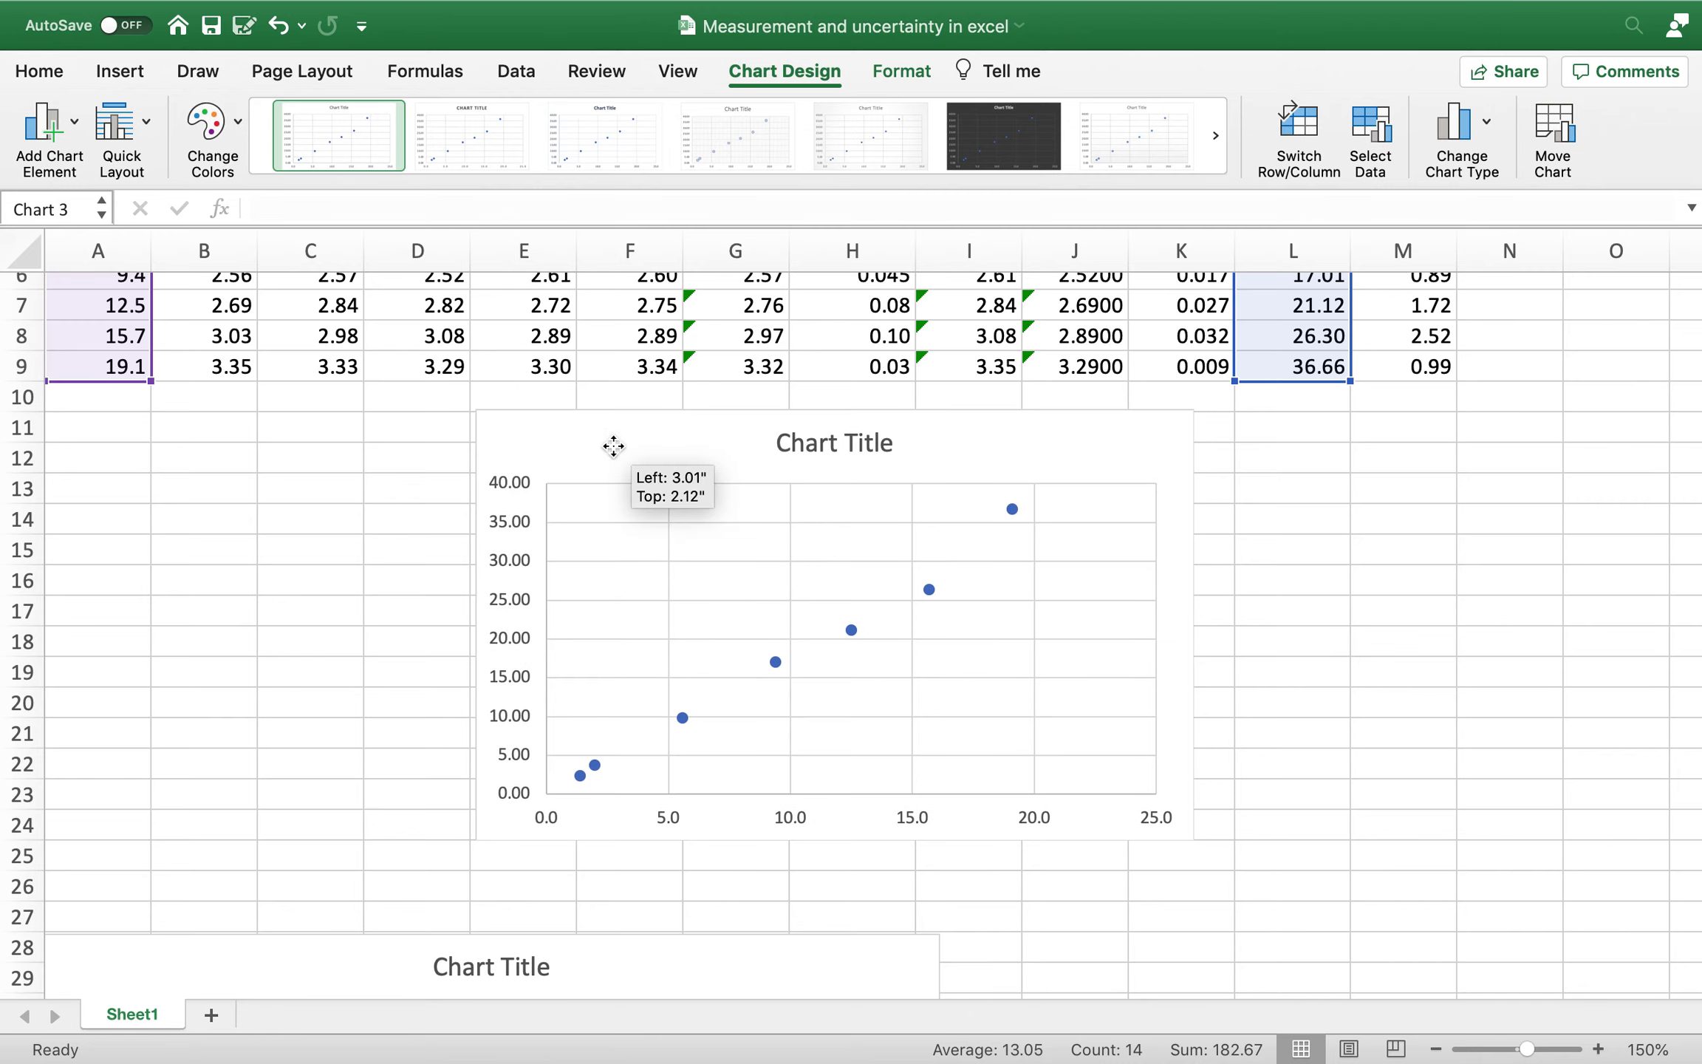
- Add a linear trendline to the cubed-diameter chart and display its equation on the chart
left_click(70, 133)
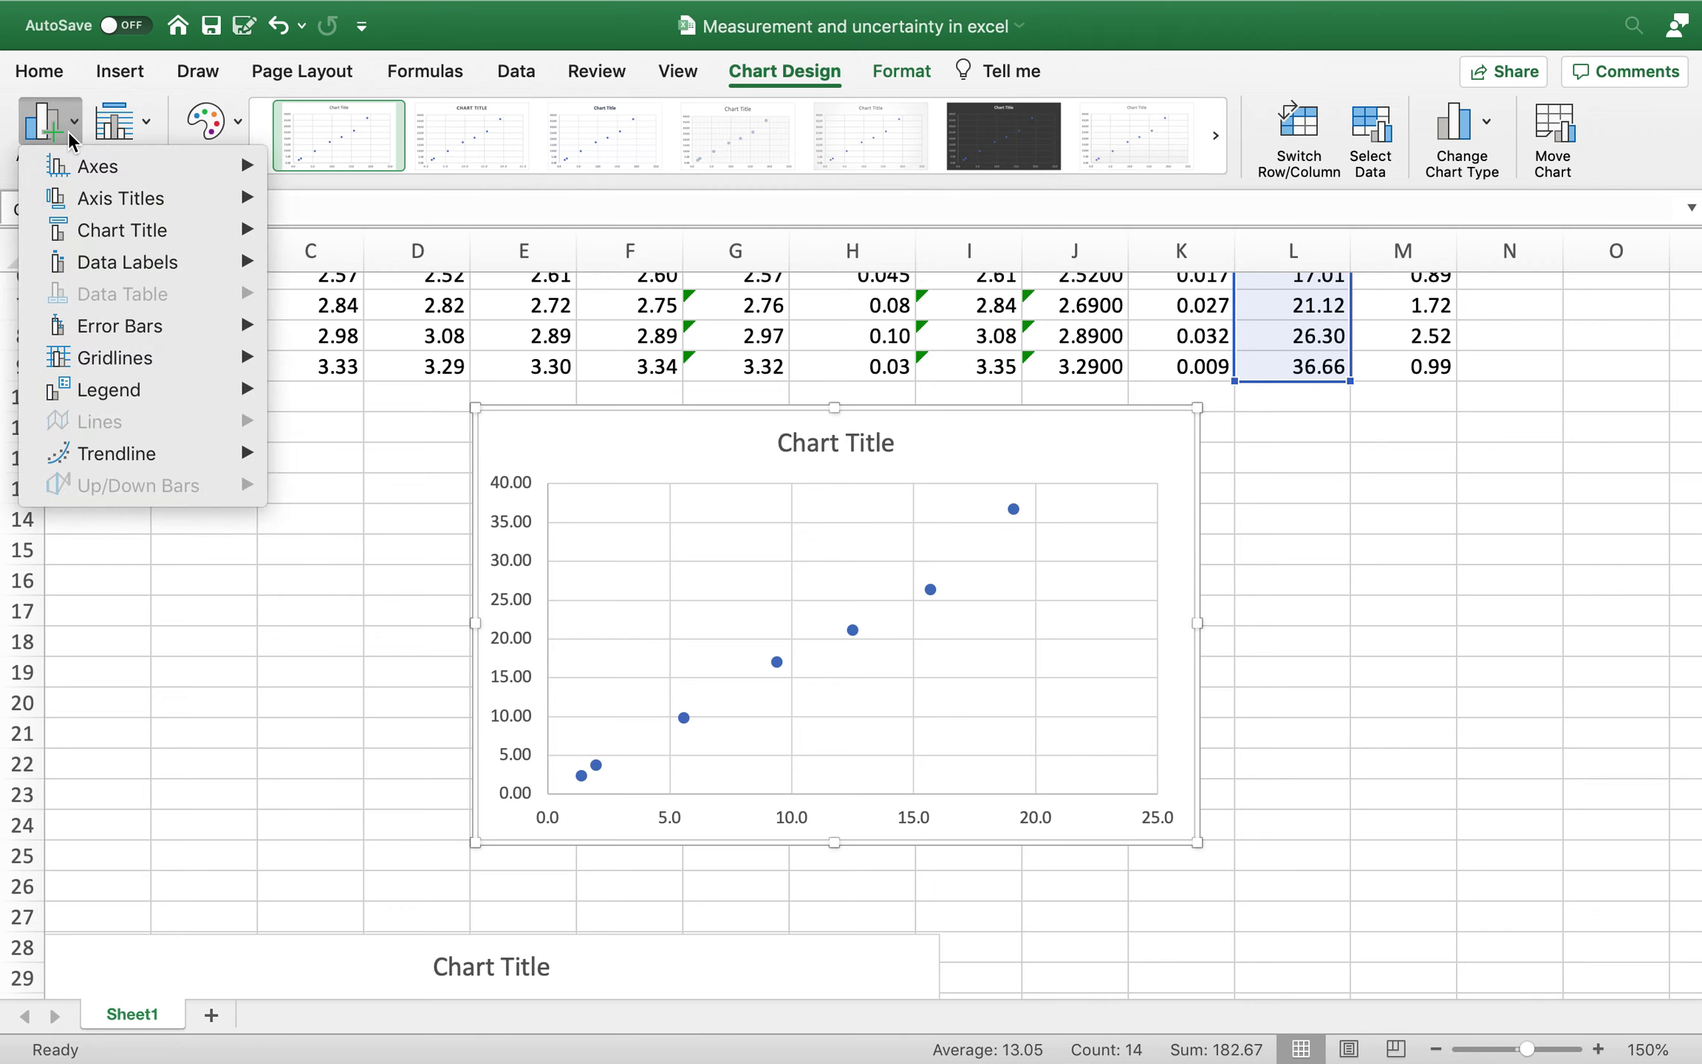
mouse_move(117, 452)
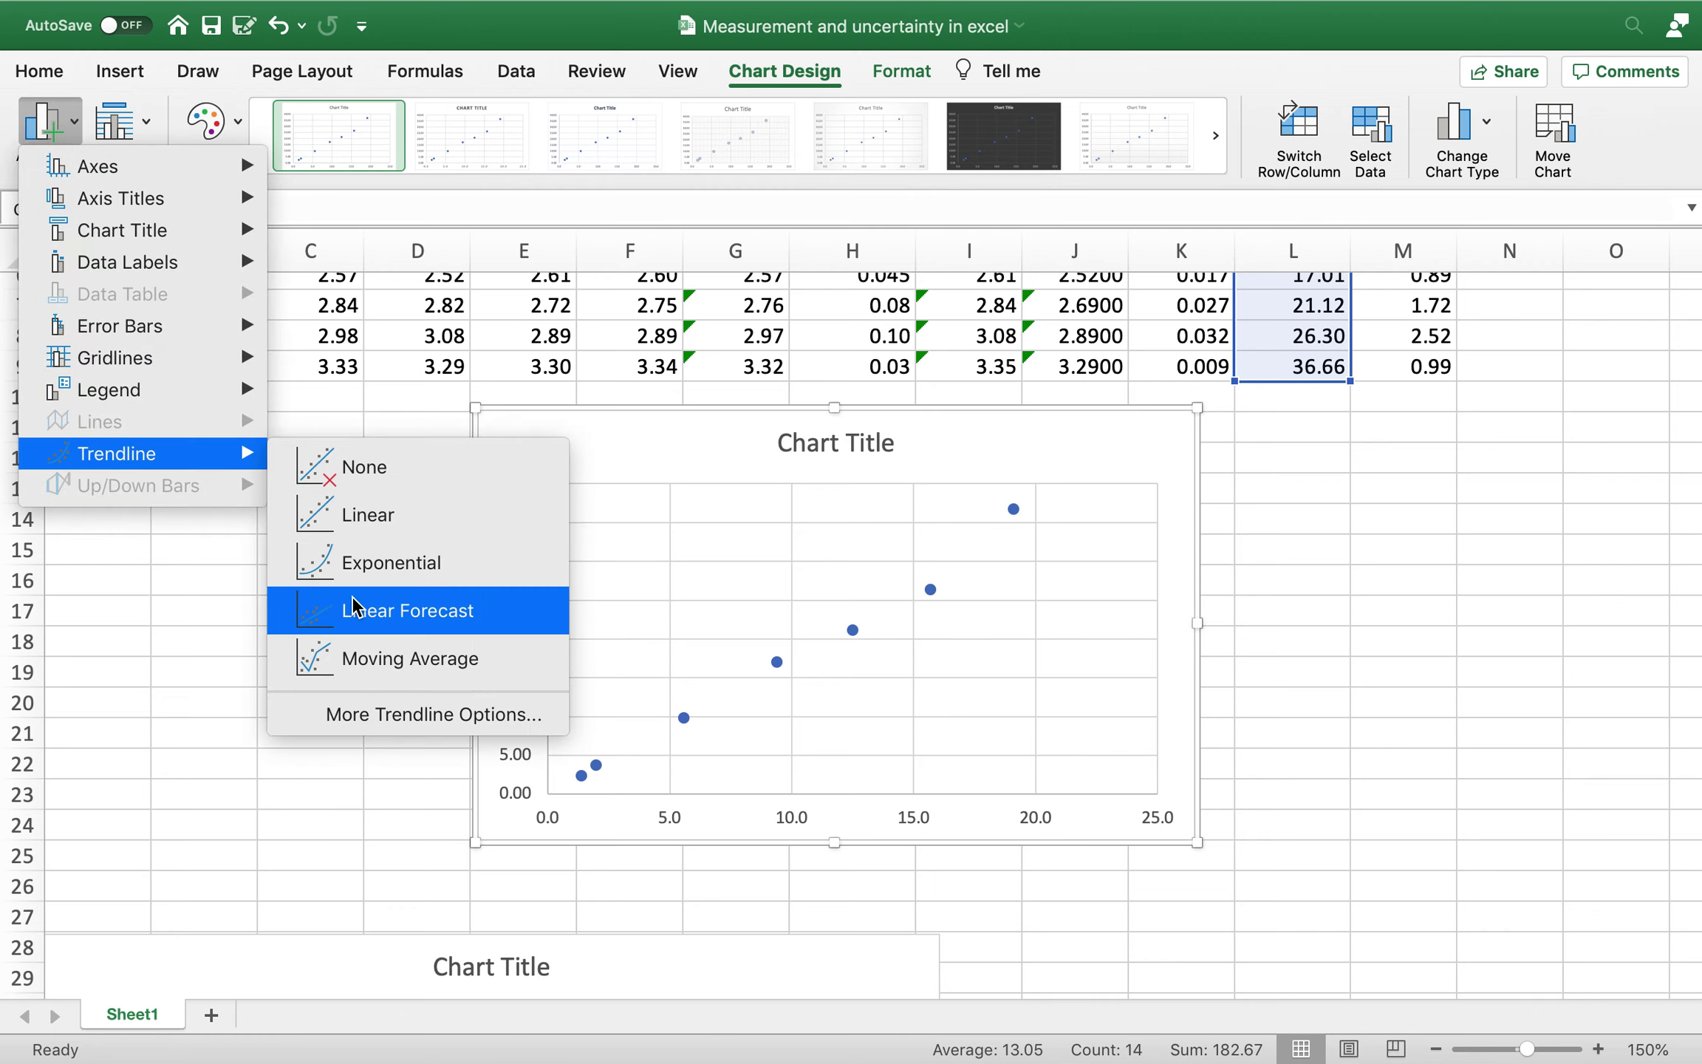
left_click(406, 713)
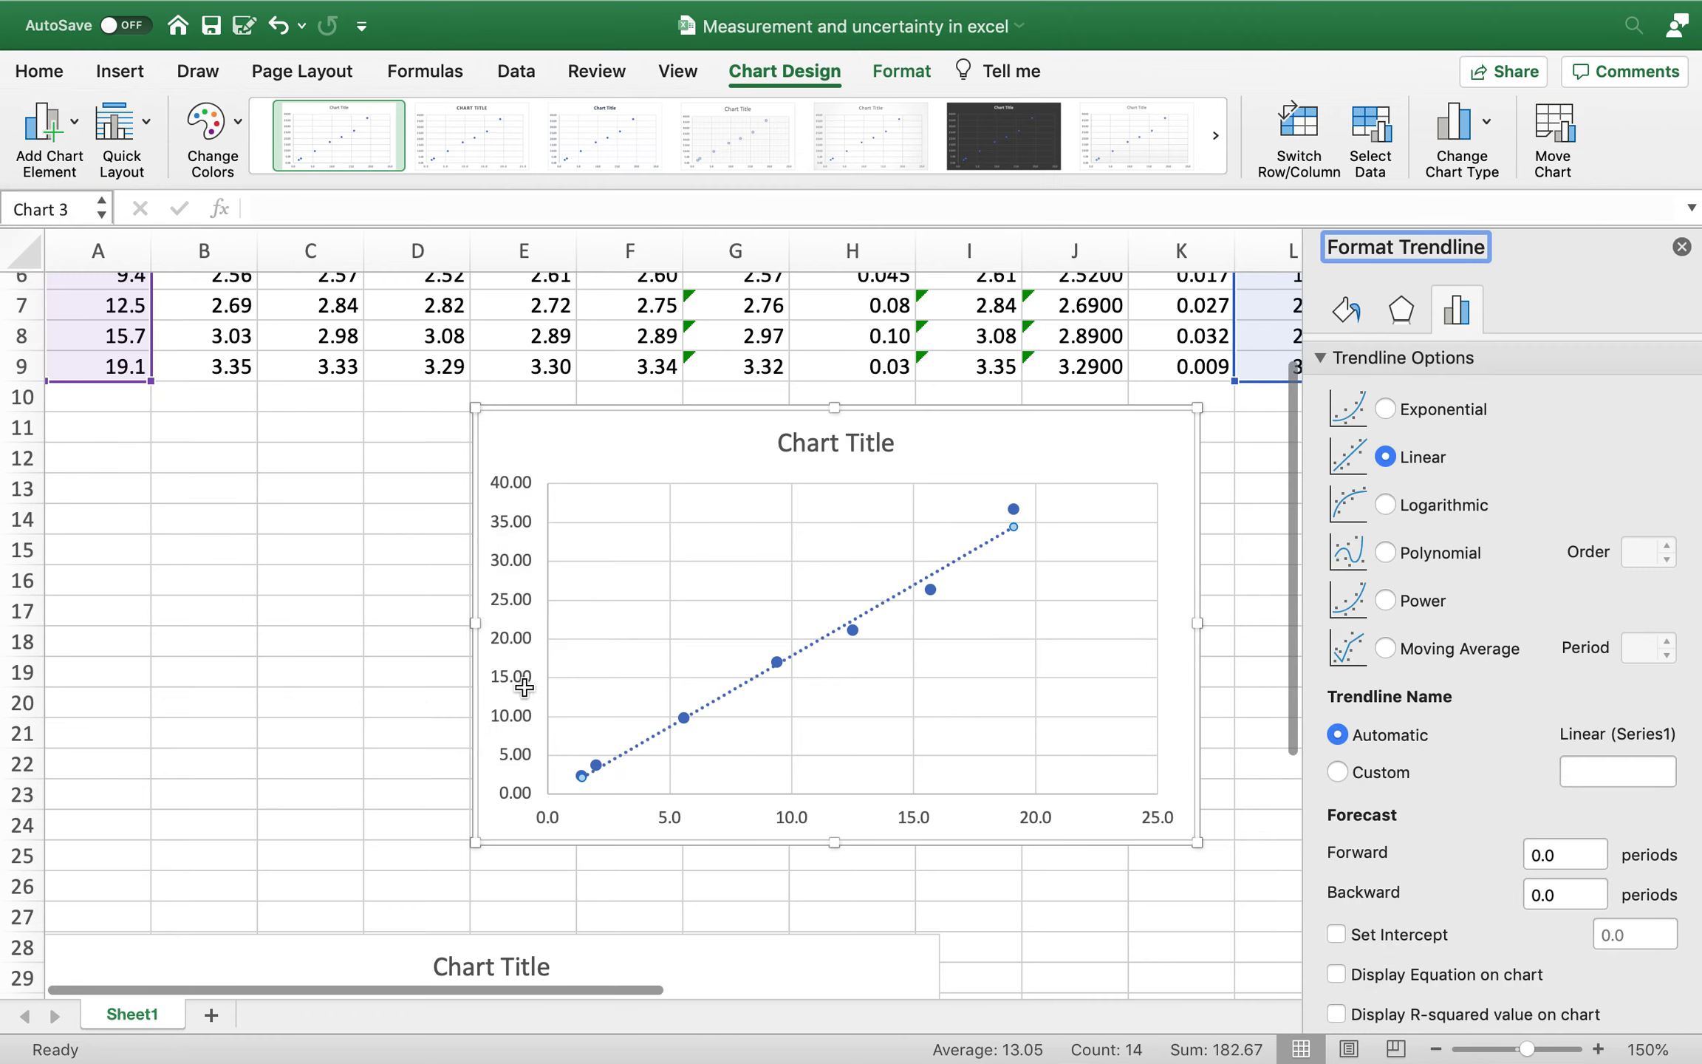
left_click(1373, 972)
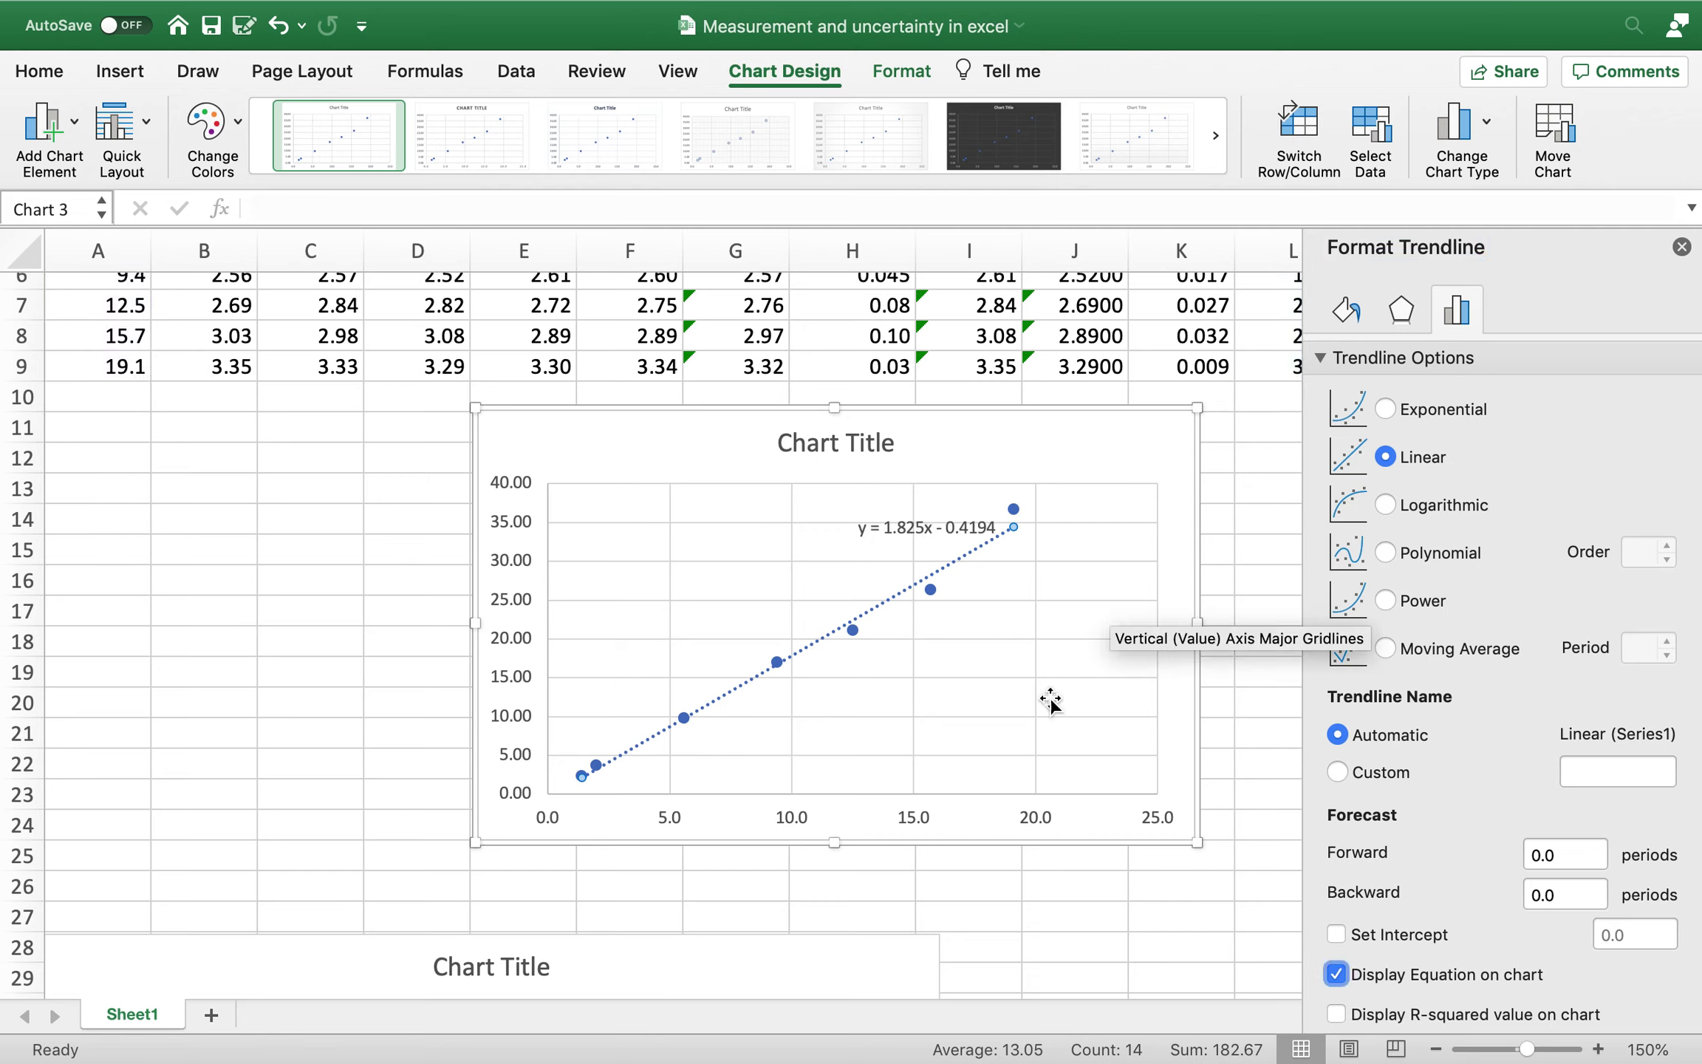
- Extend the linear trendline by 1.0 period forward and 1.0 period backward, and close the trendline formatting options
scroll(1426, 874, "down", 1)
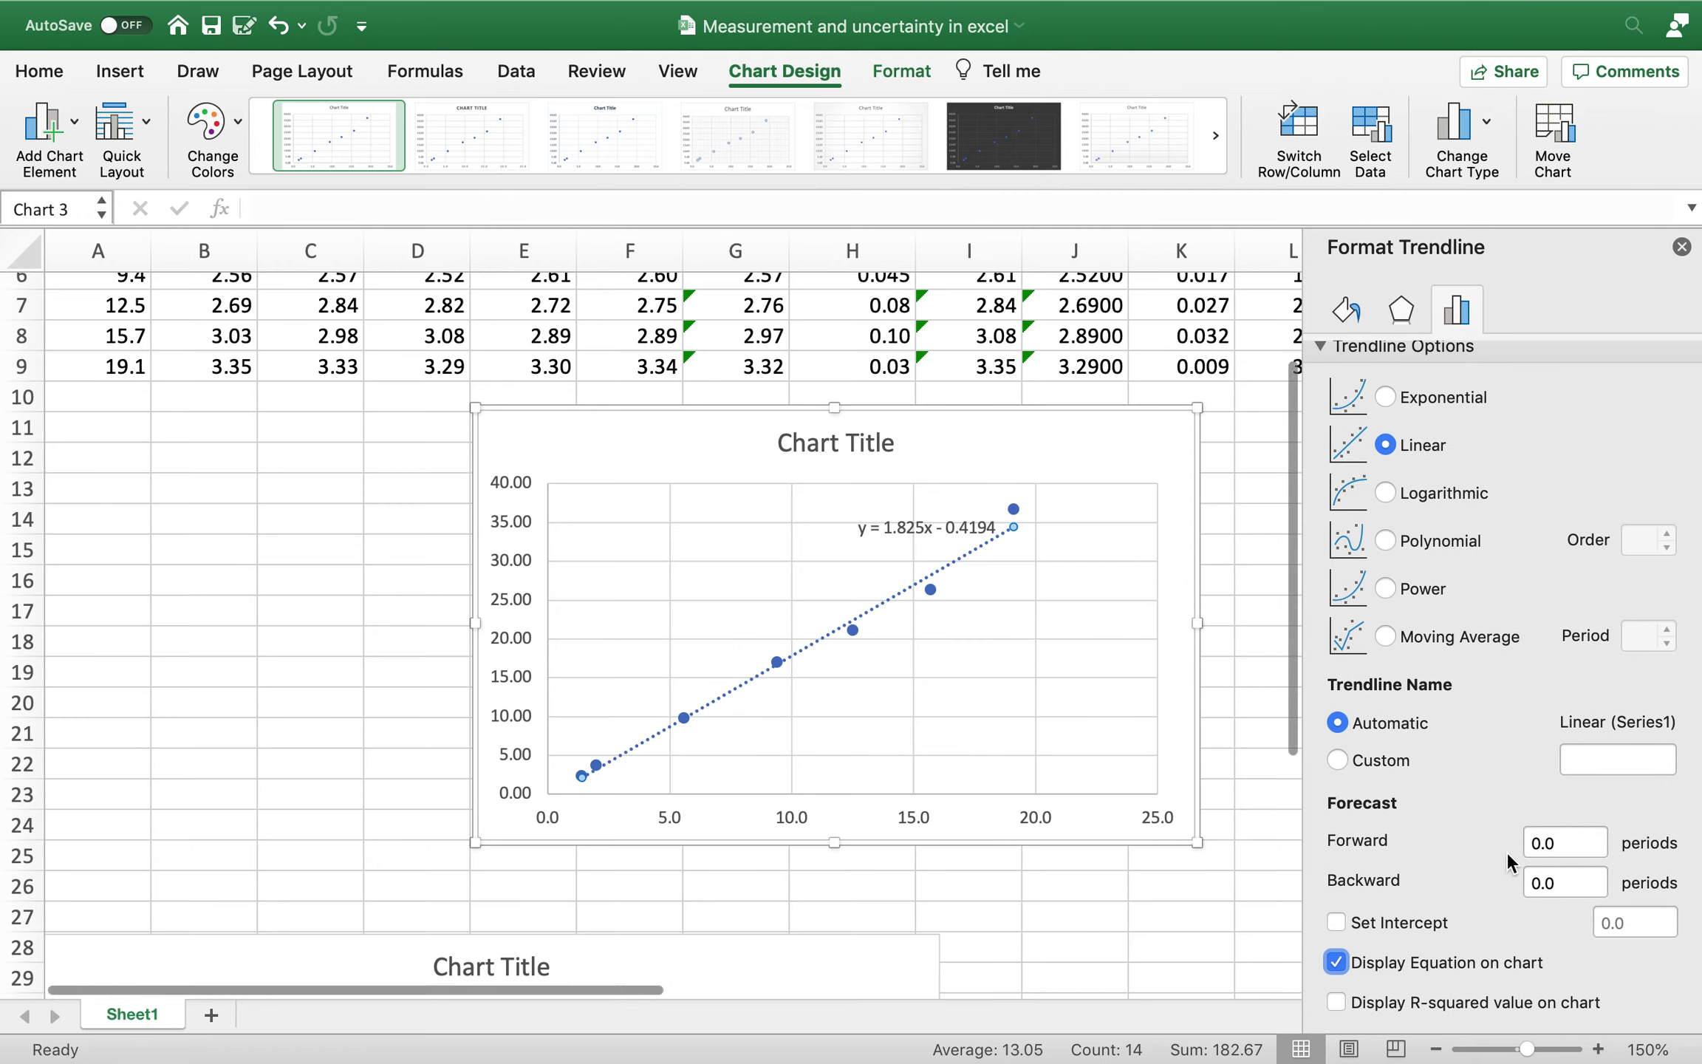
left_click(1537, 848)
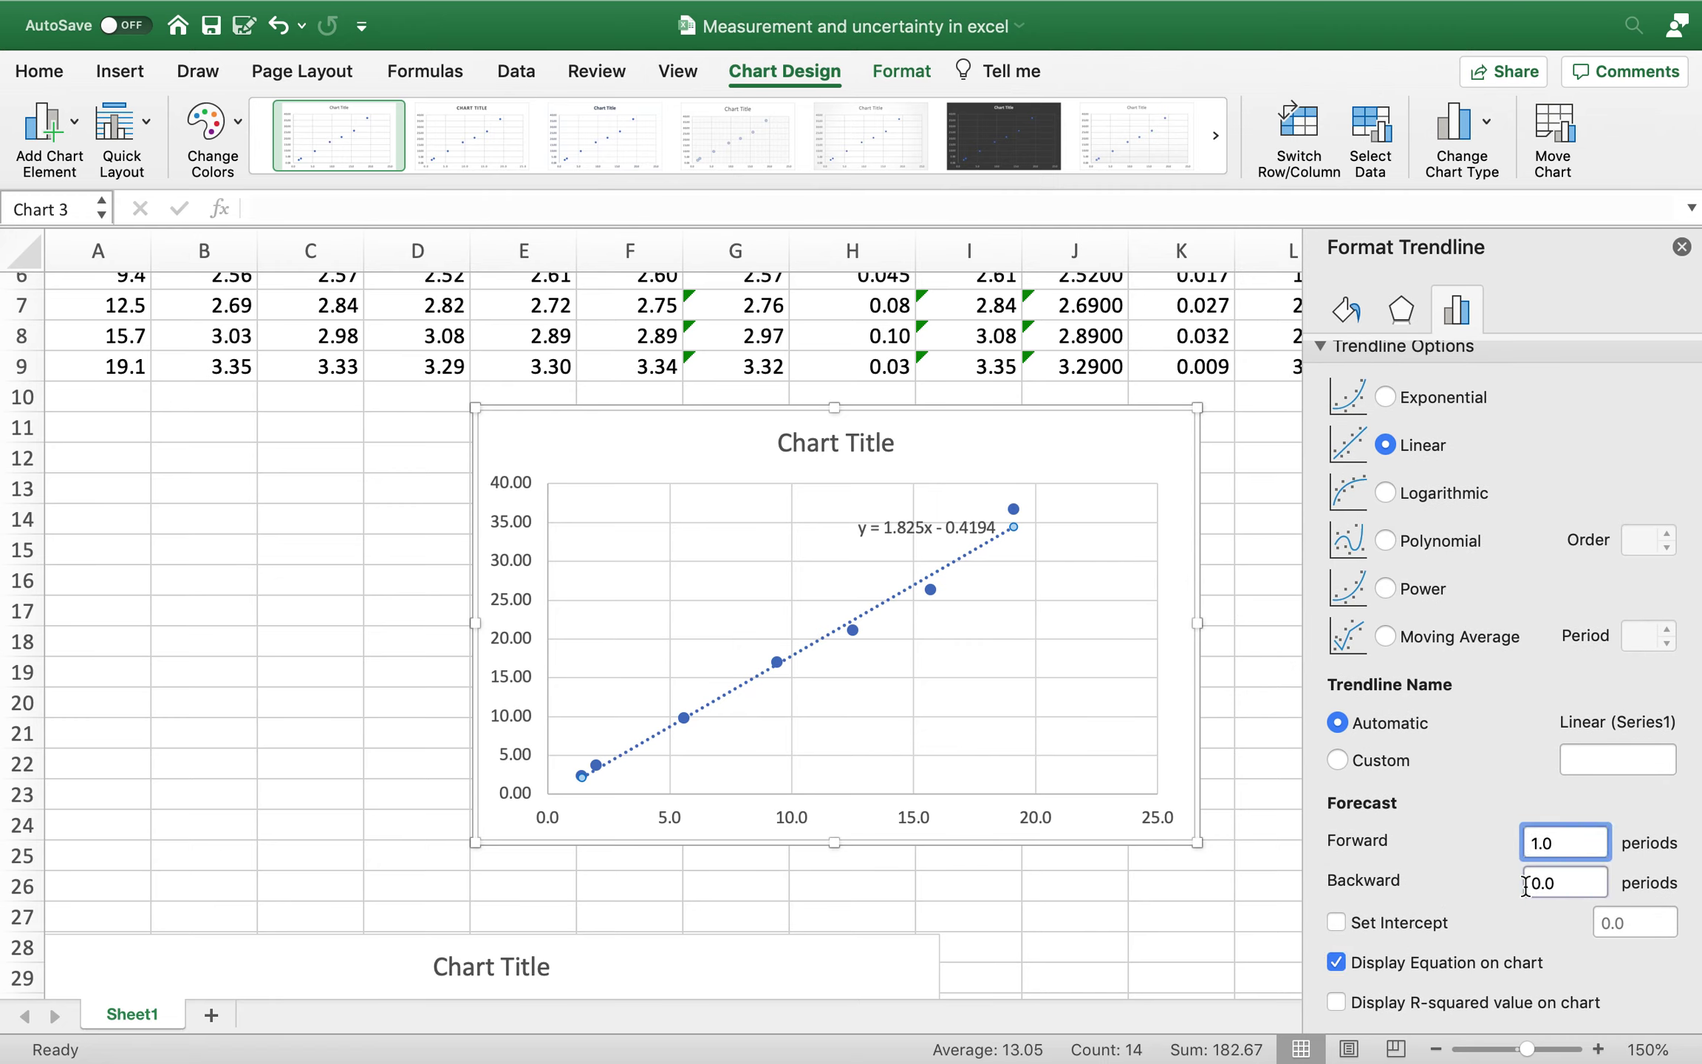
left_click(1539, 887)
key("BackSpace")
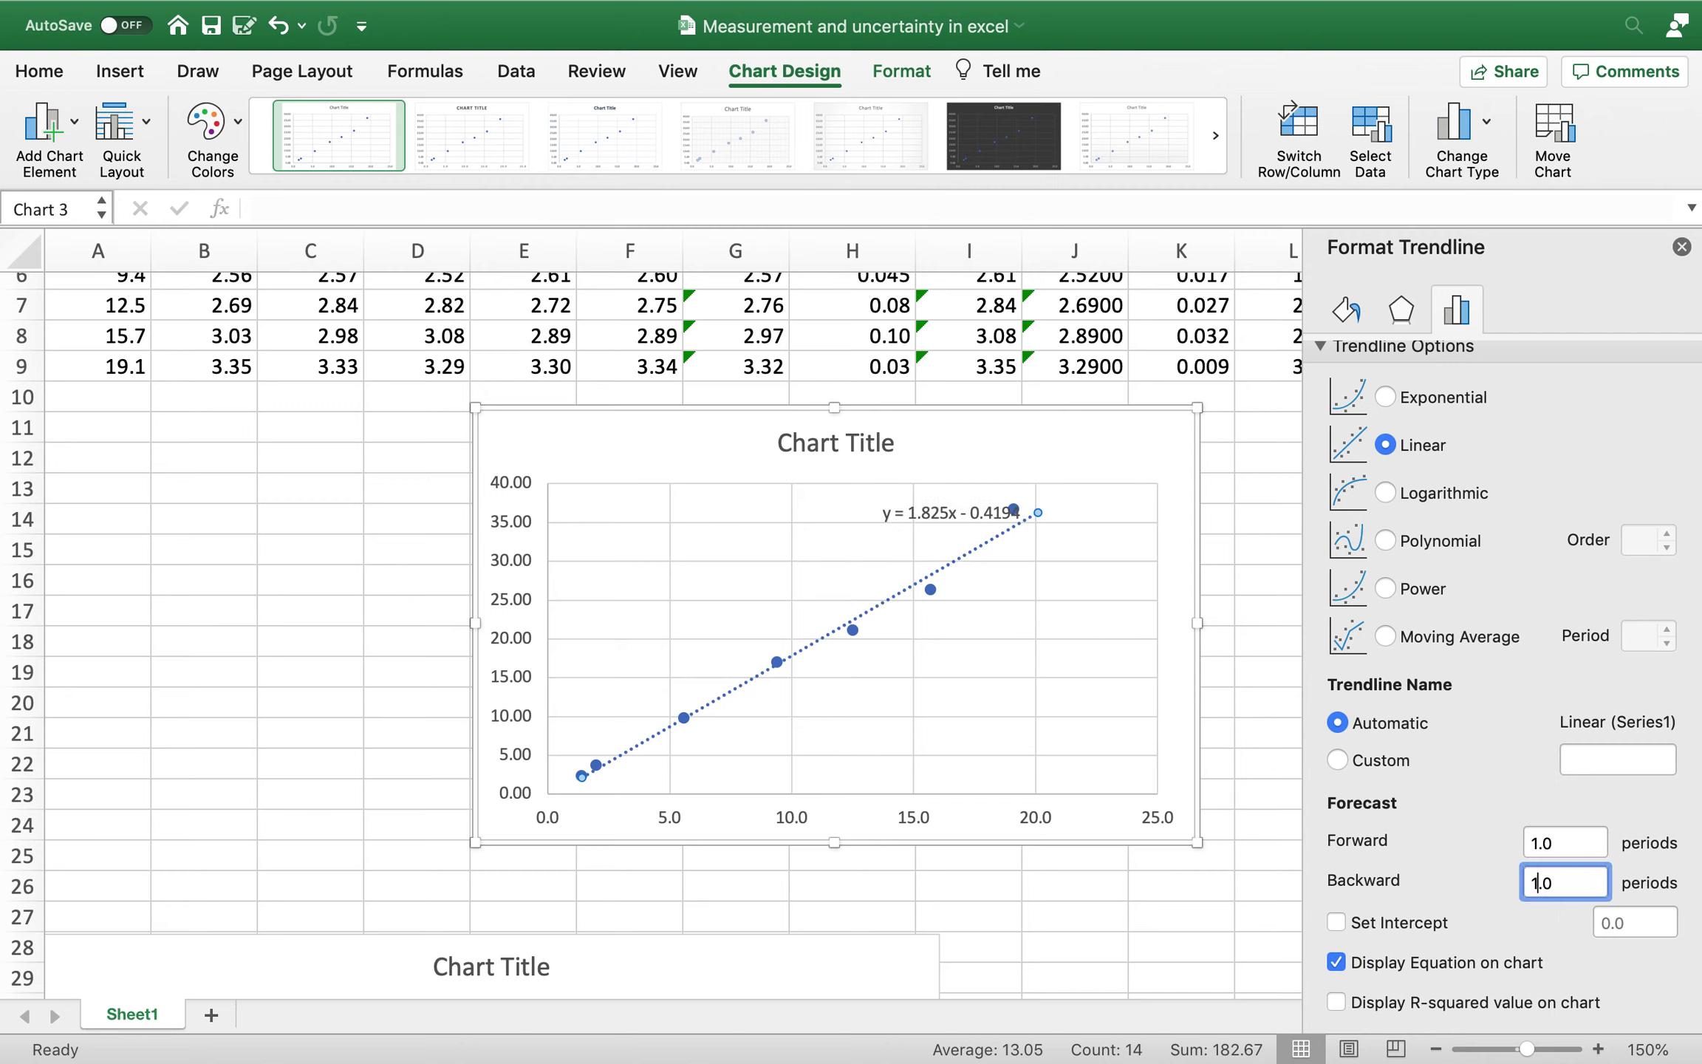
scroll(1406, 889, "down", 2)
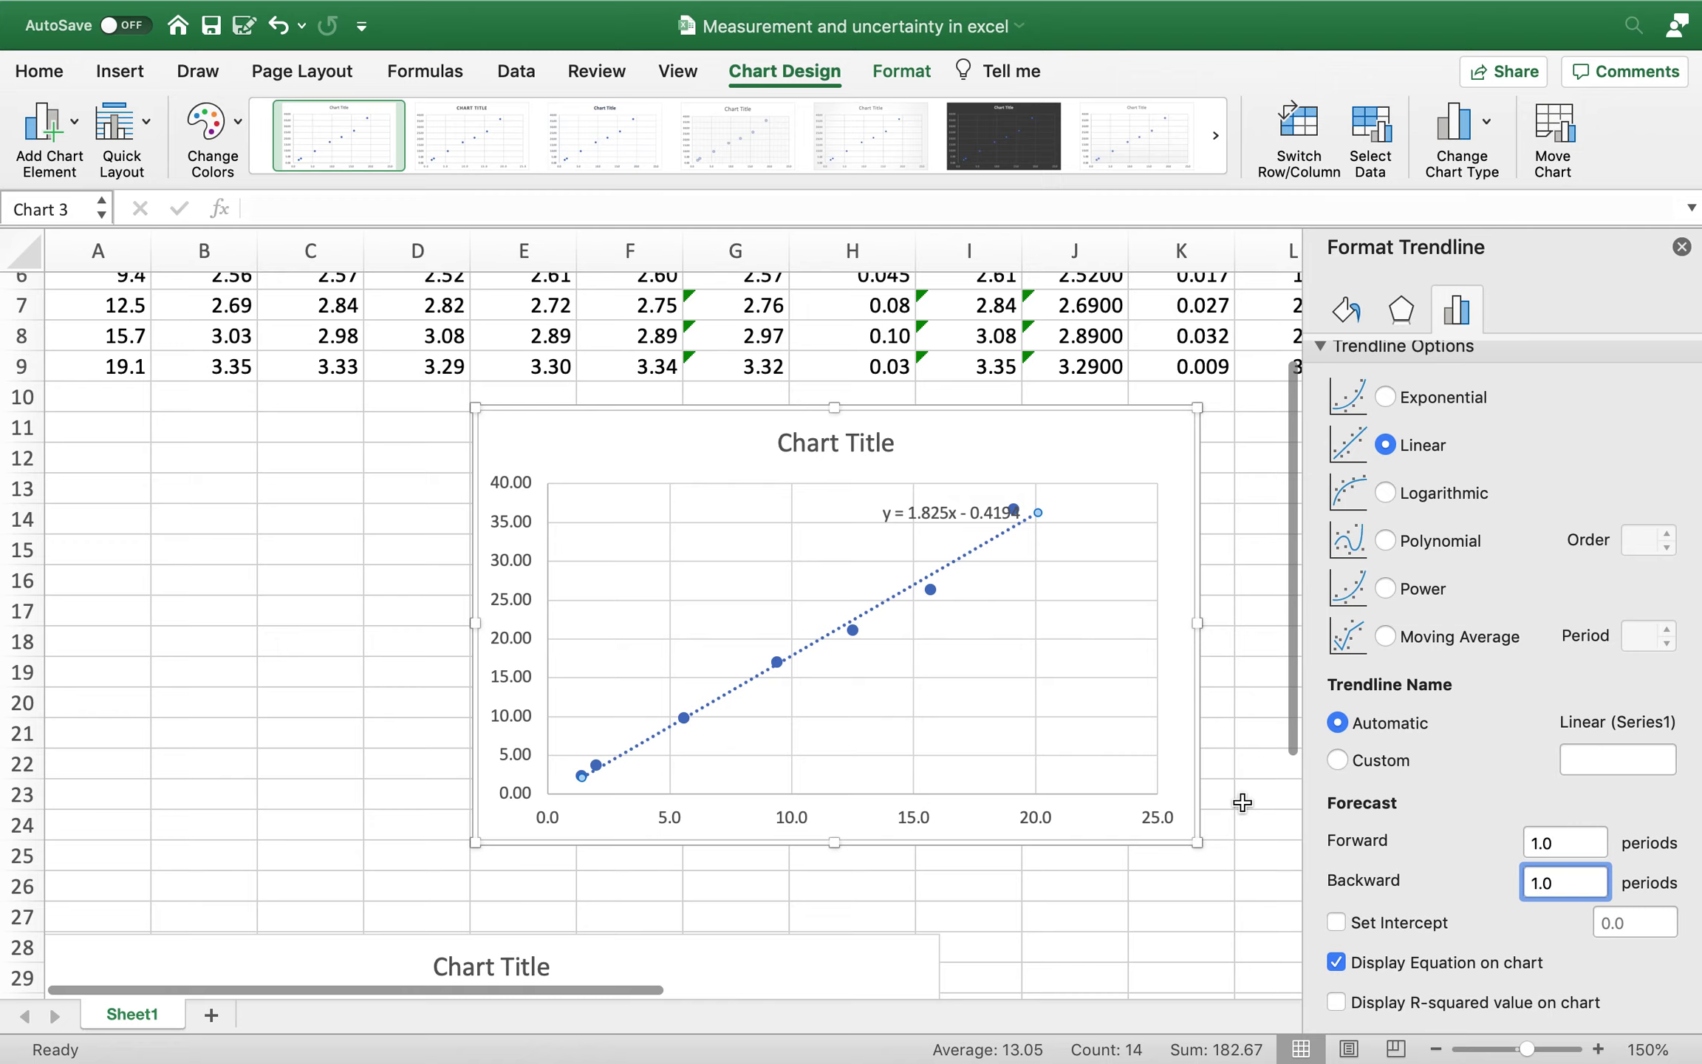
left_click(1681, 247)
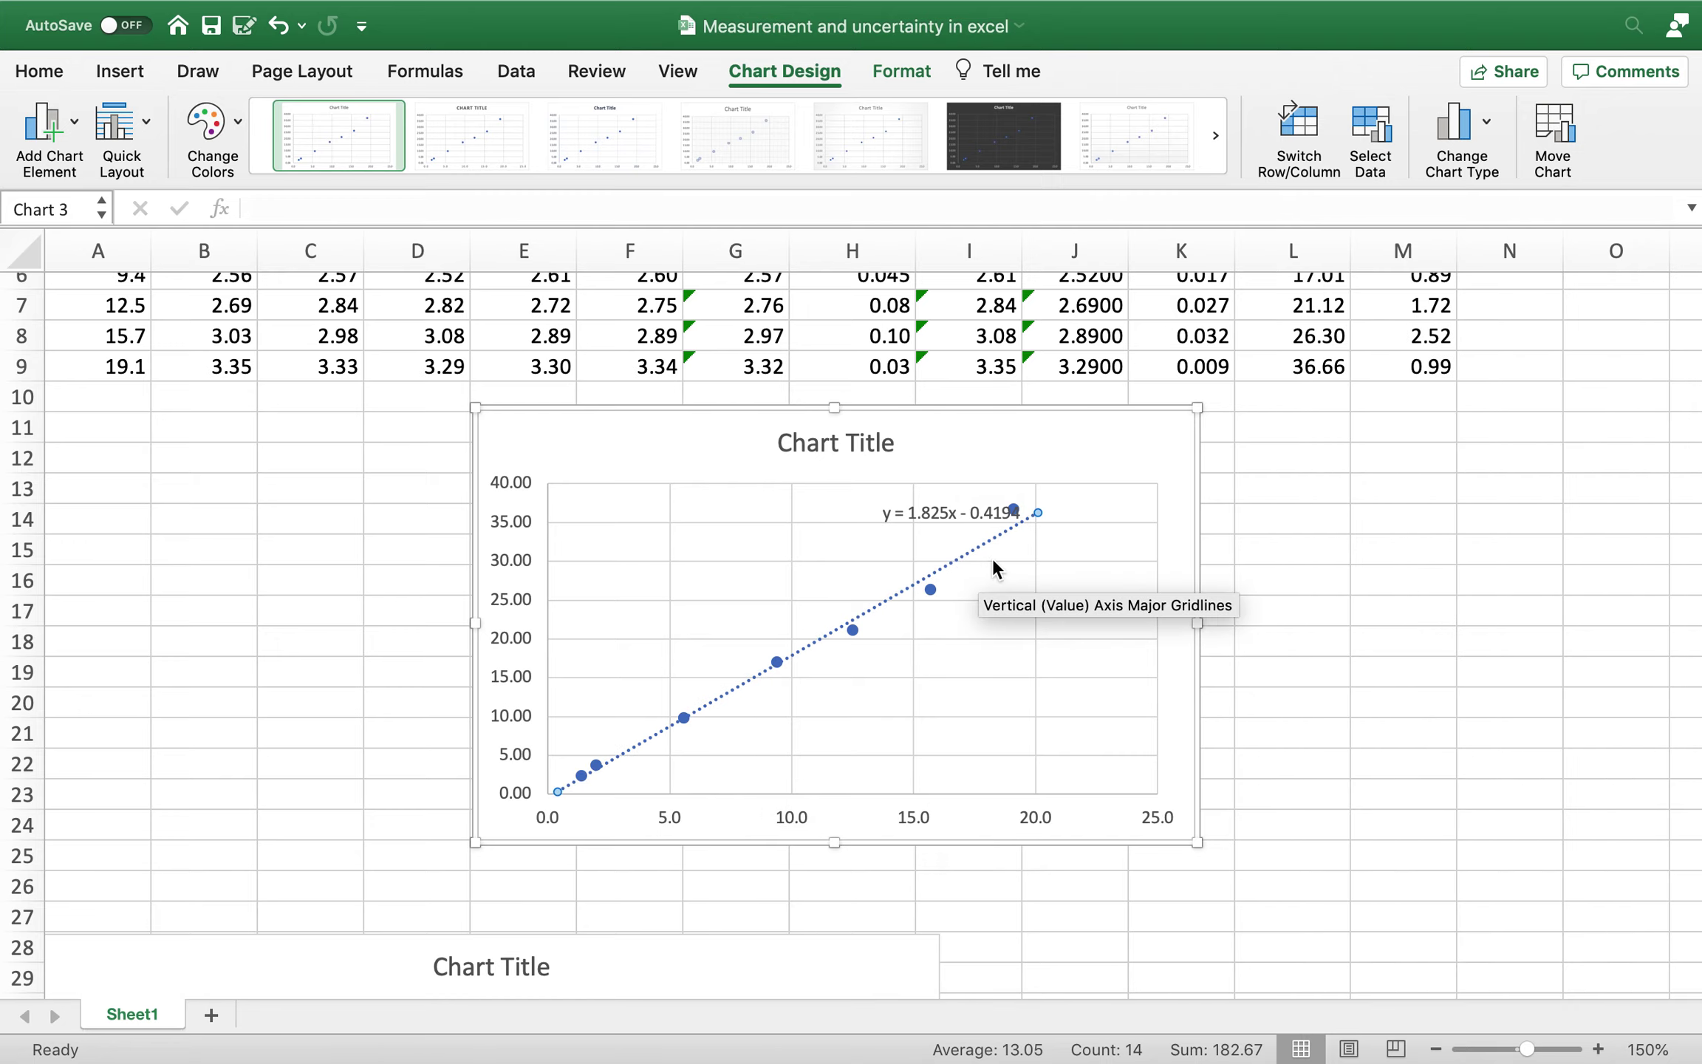
- Add error bars to the cubed-diameter chart and set the vertical error amount to custom
left_click(503, 441)
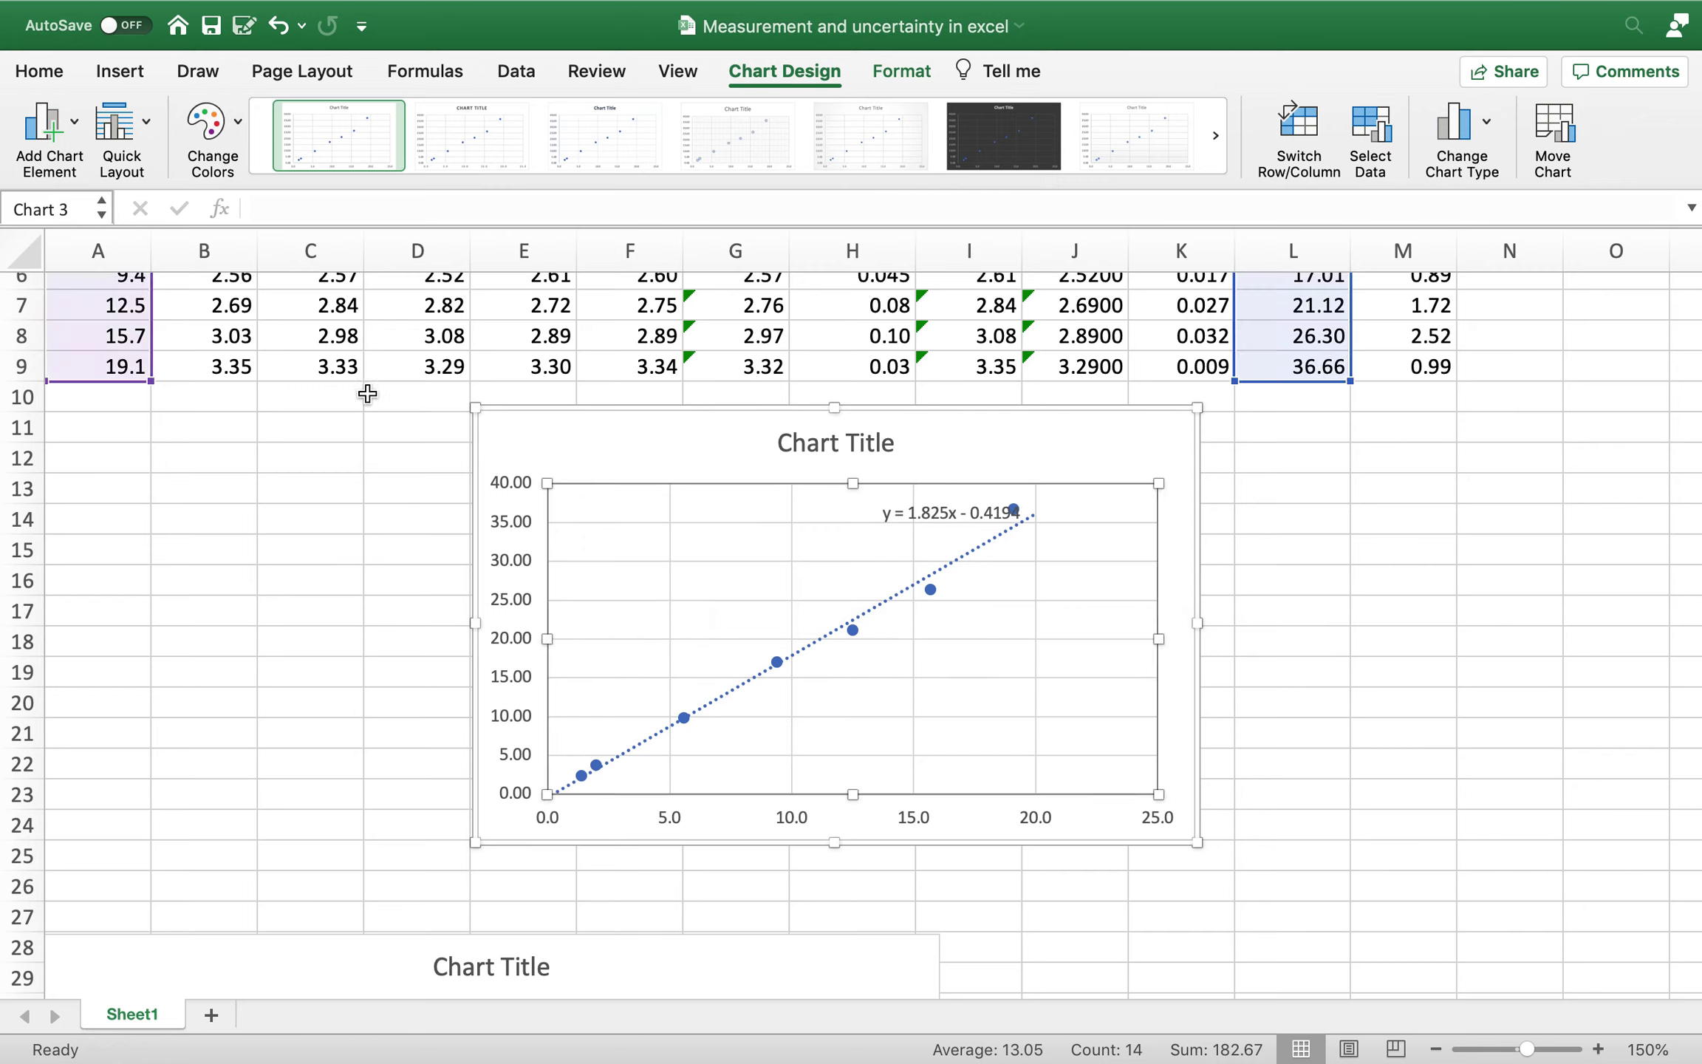
left_click(56, 143)
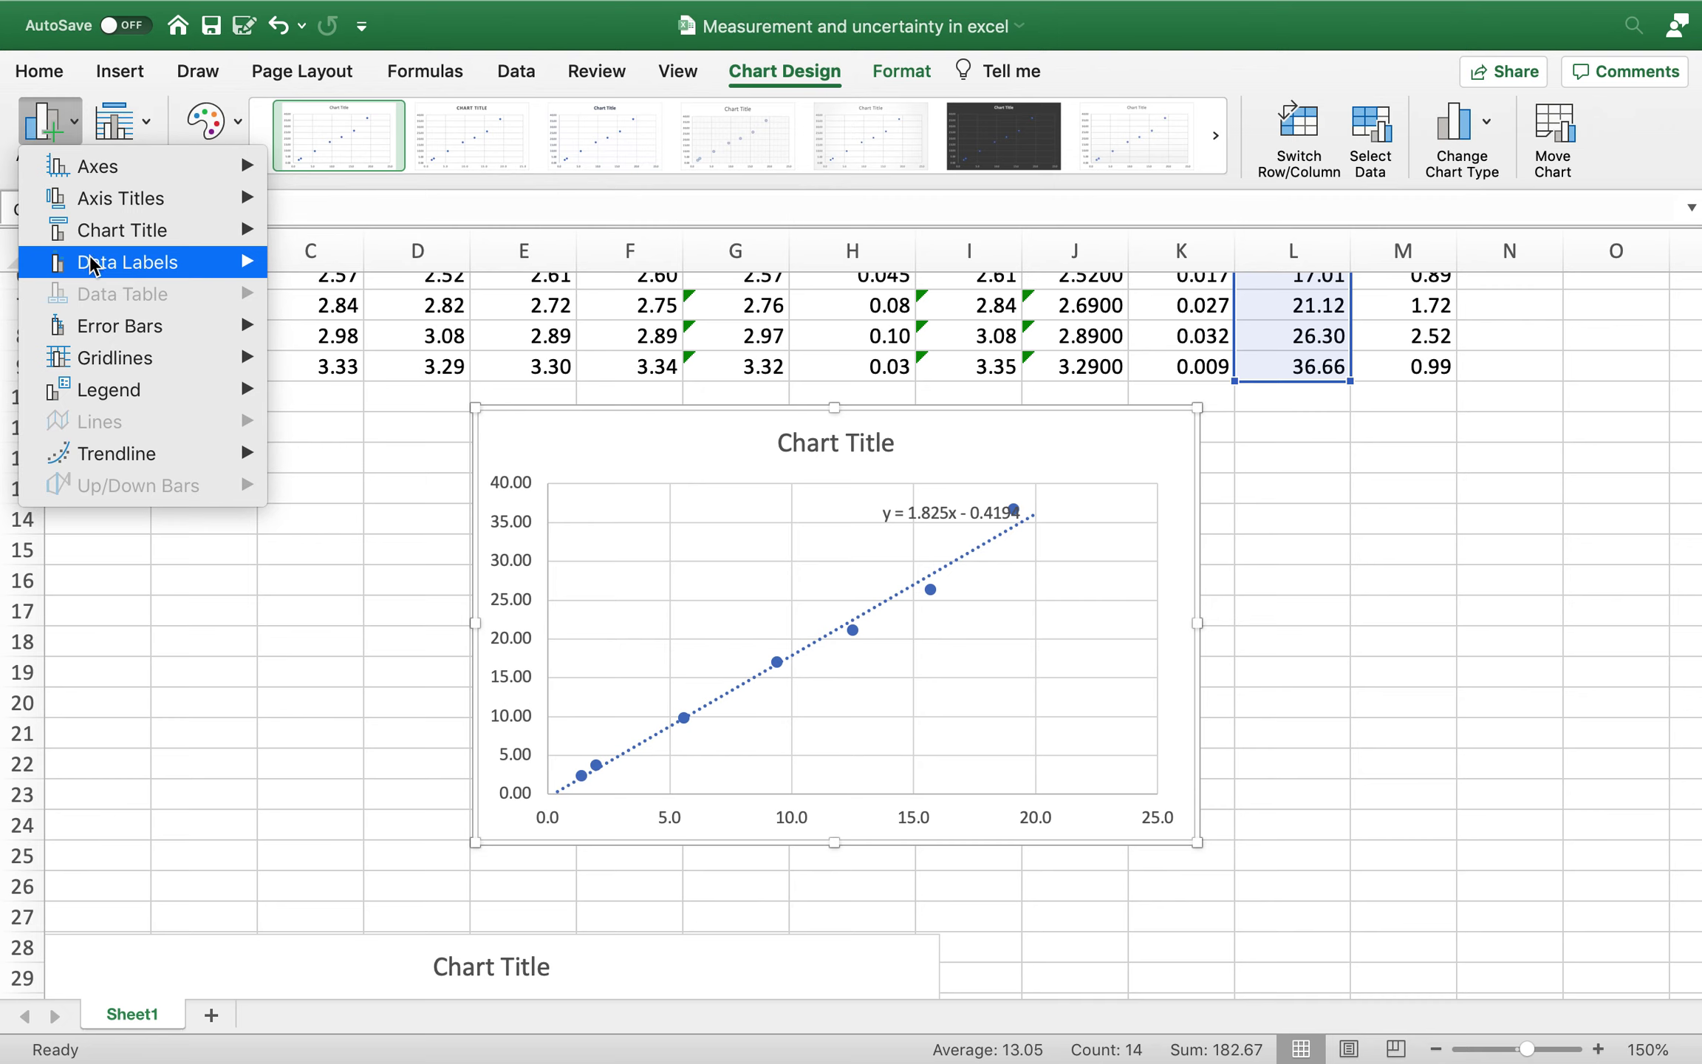
mouse_move(133, 323)
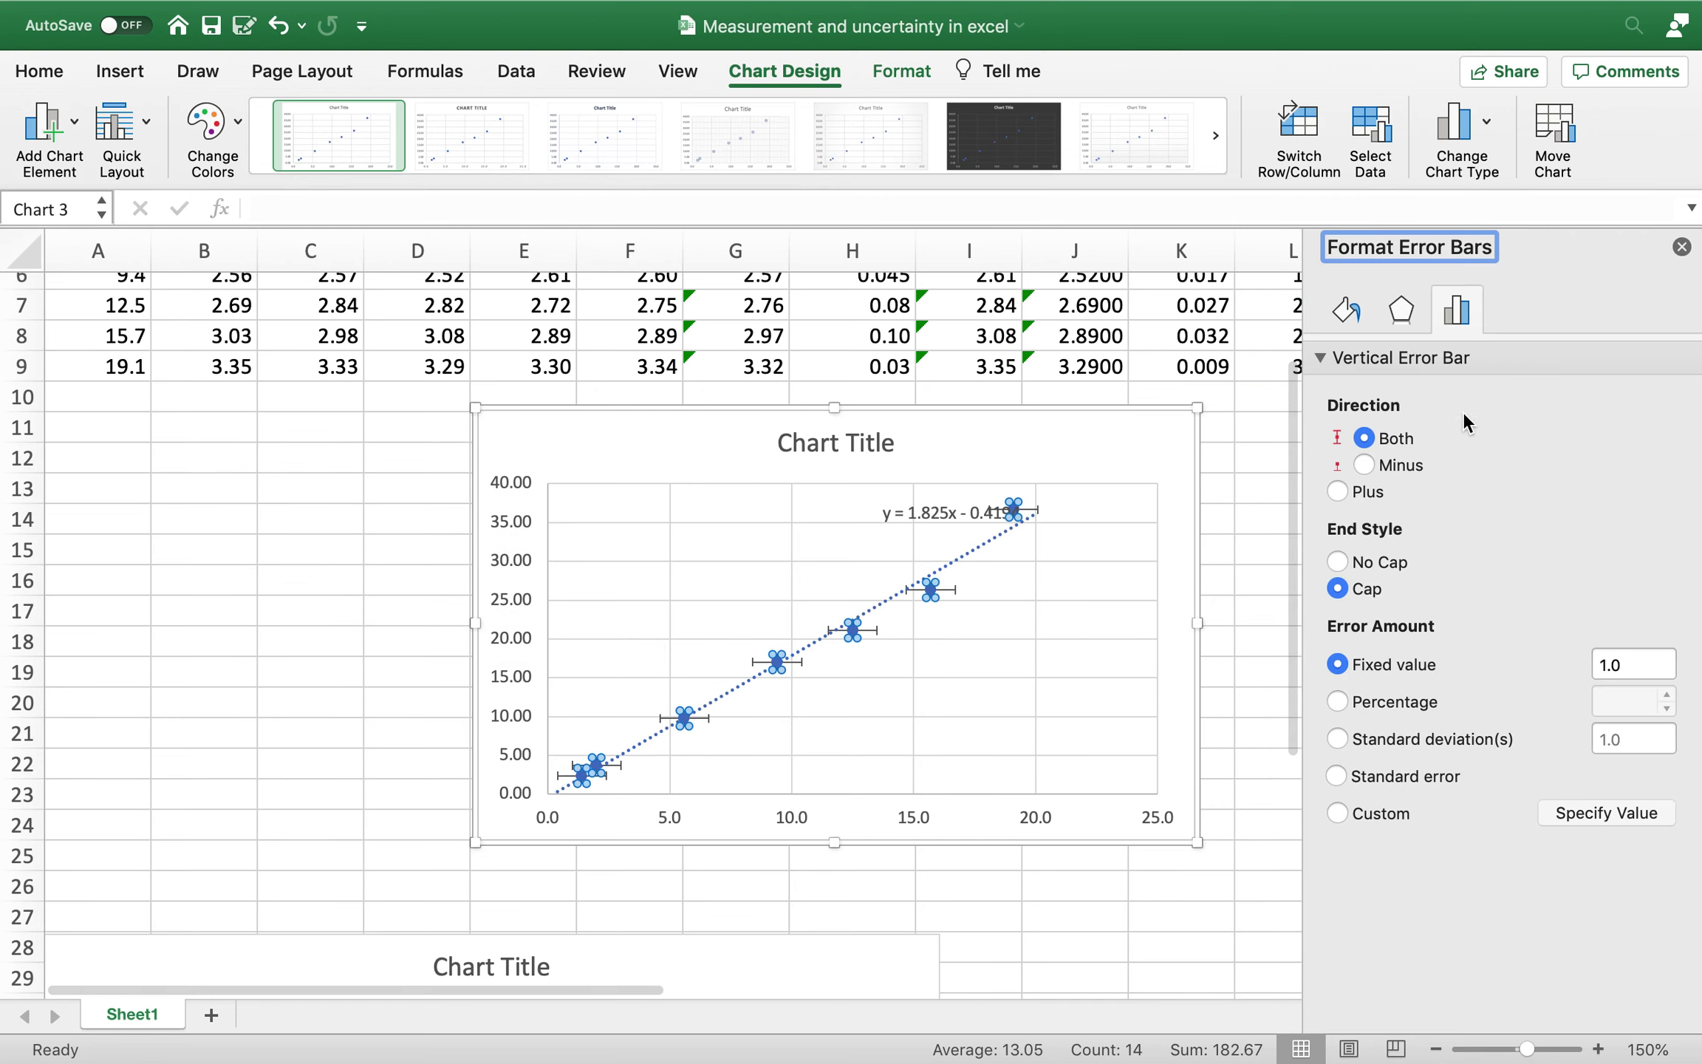
left_click(1380, 813)
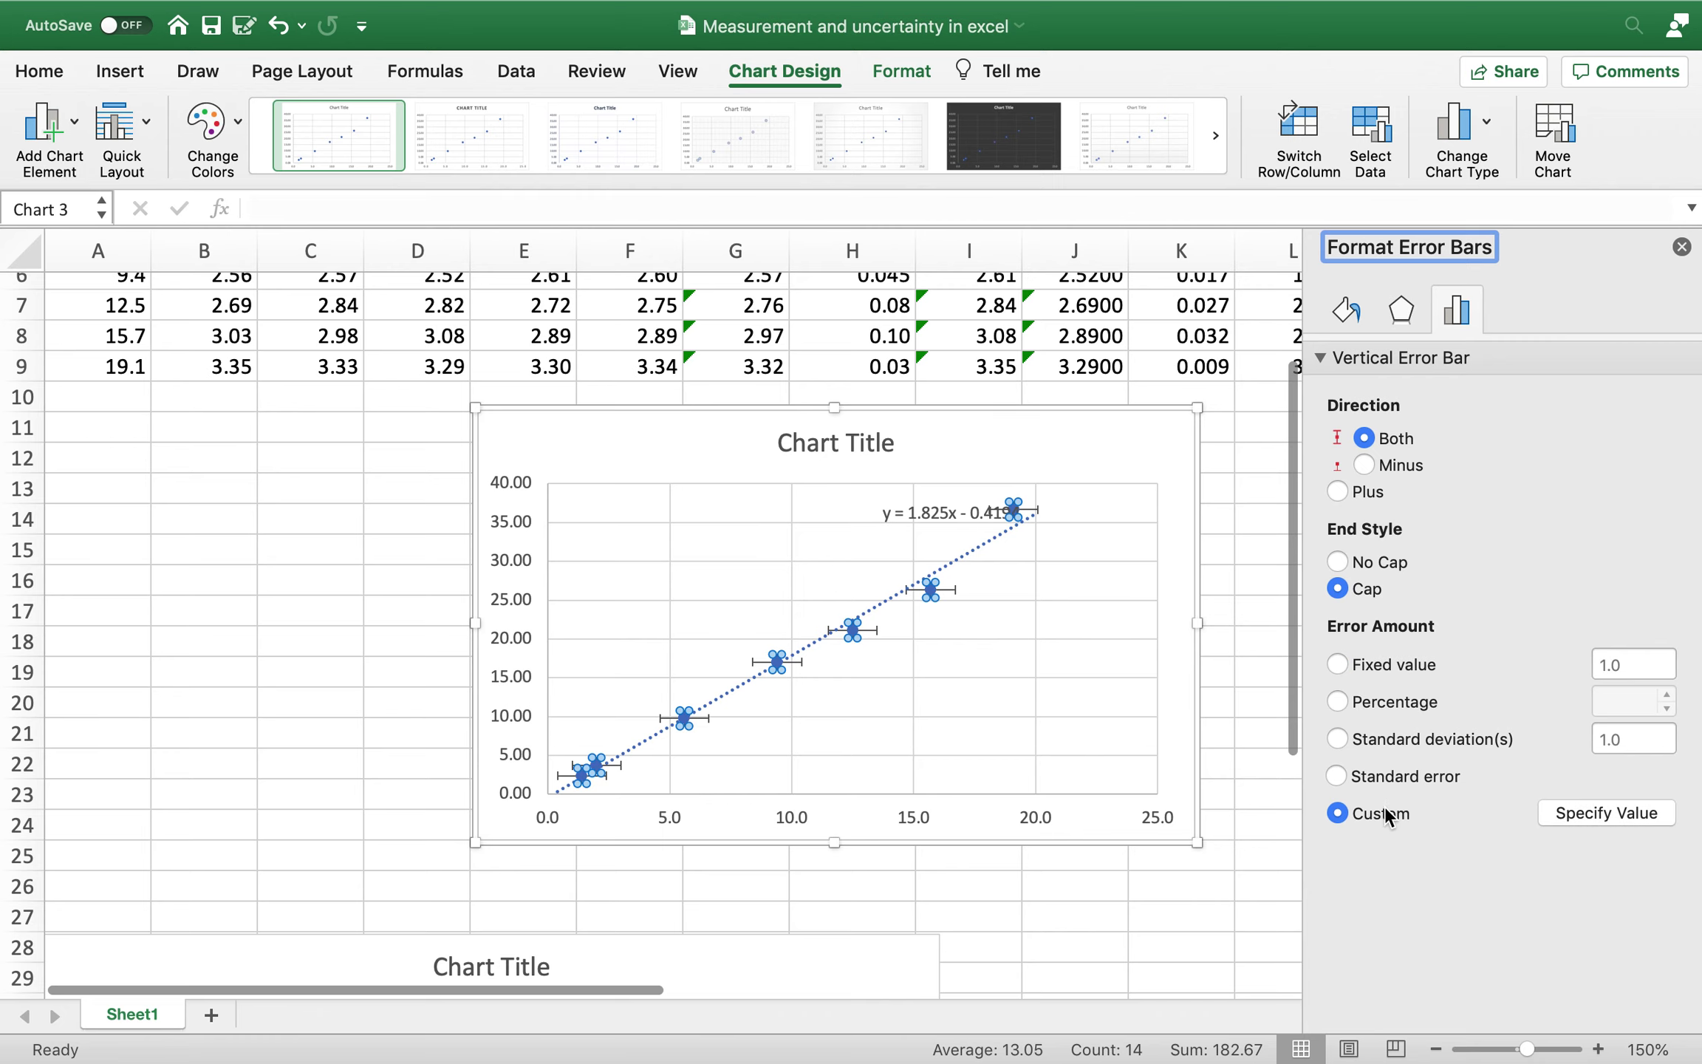
- Specify M3:M9 as both the positive and negative custom values of the vertical error bars, and close the formatting options
left_click(1596, 813)
scroll(1227, 417, "up", 5)
scroll(1227, 417, "right", 3)
scroll(1227, 417, "left", 2)
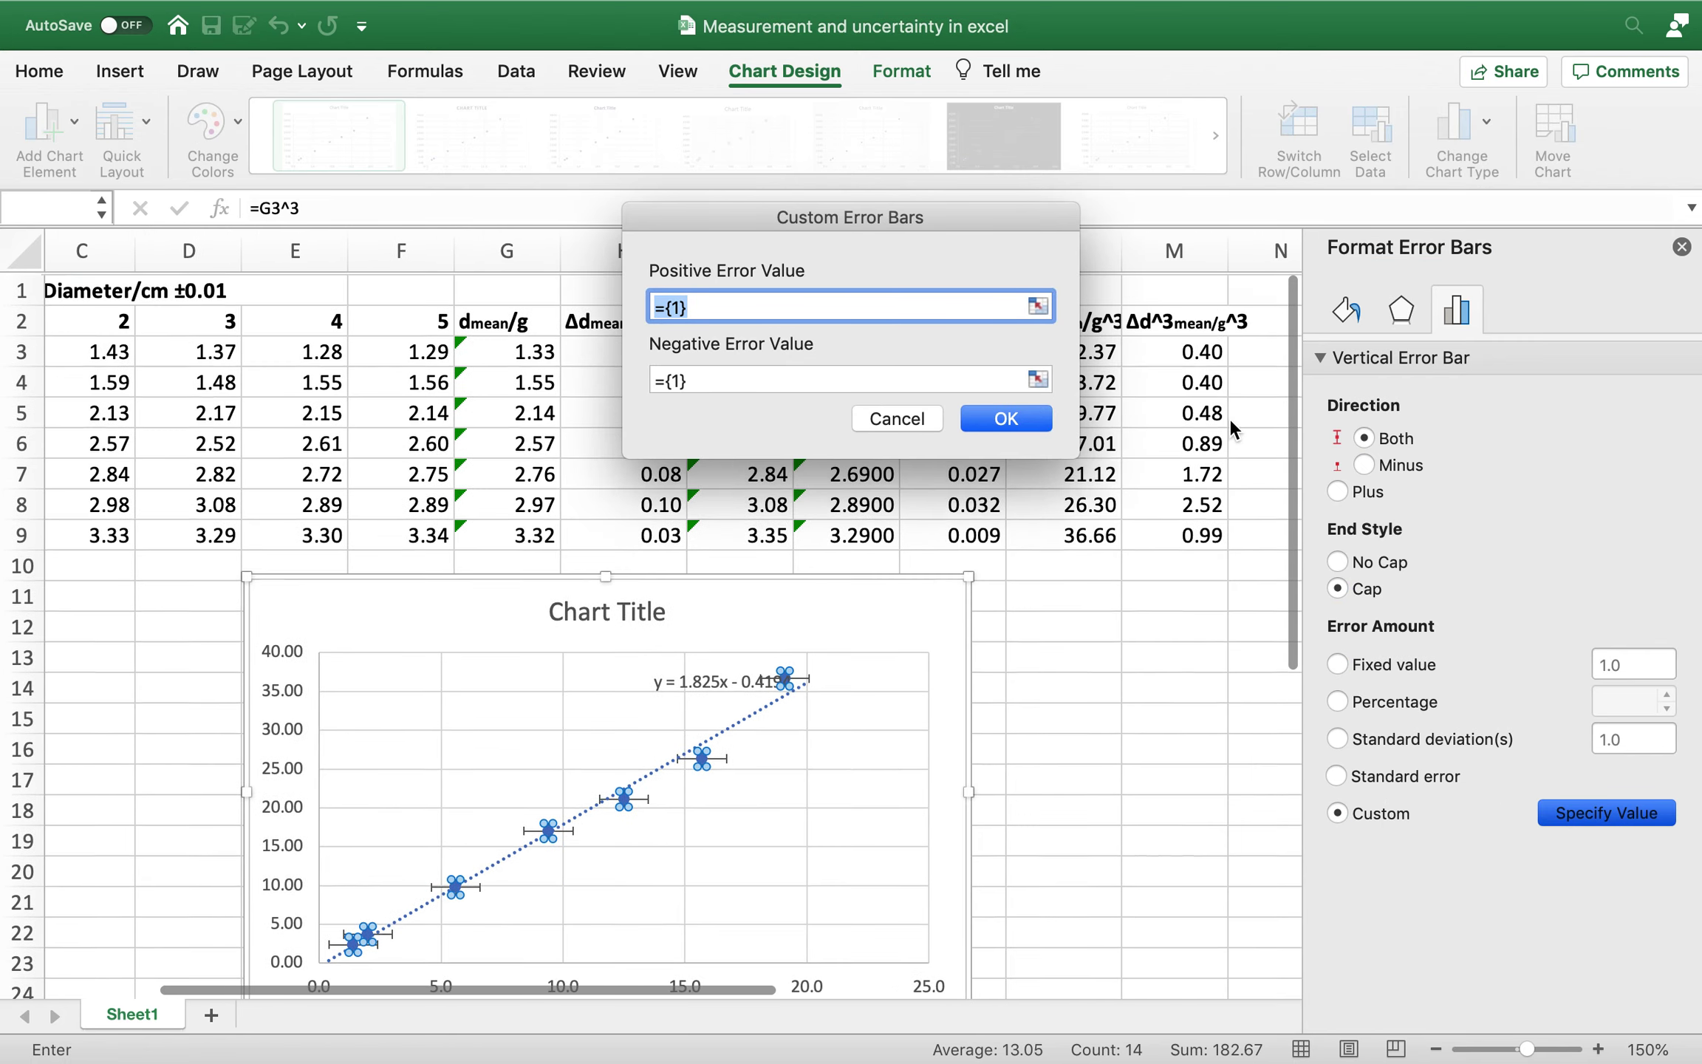
left_click_drag(1155, 358, 1161, 524)
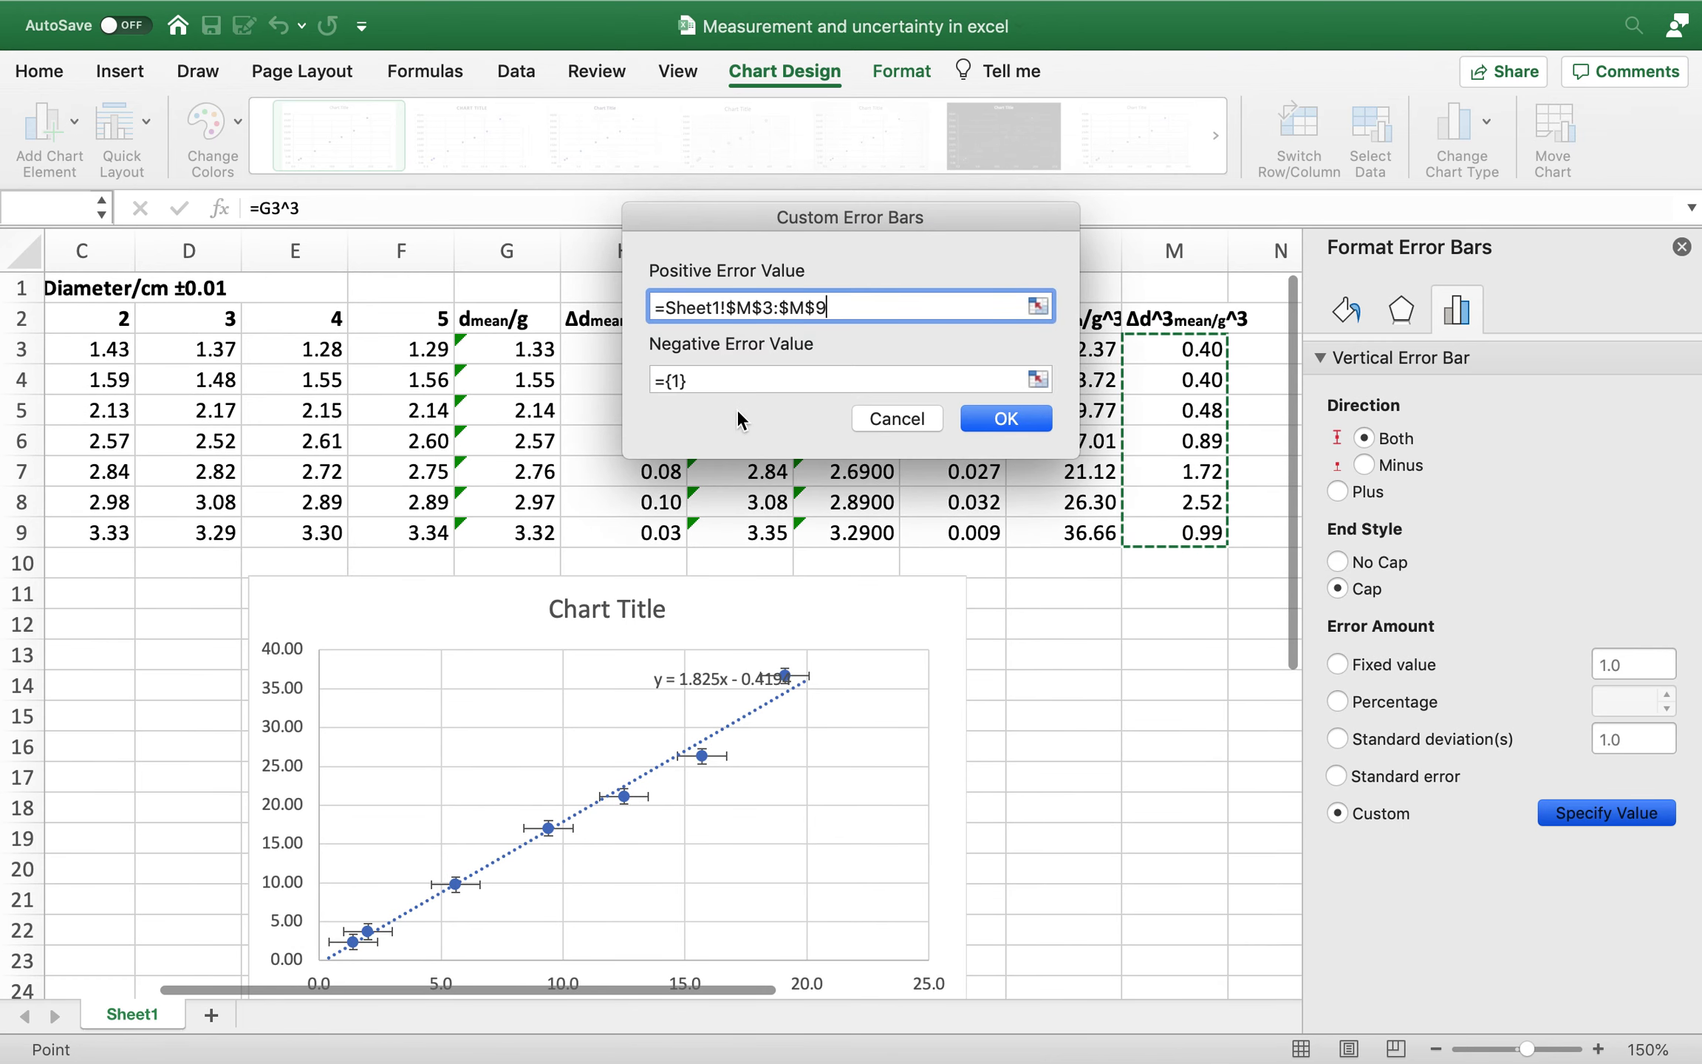
left_click(712, 381)
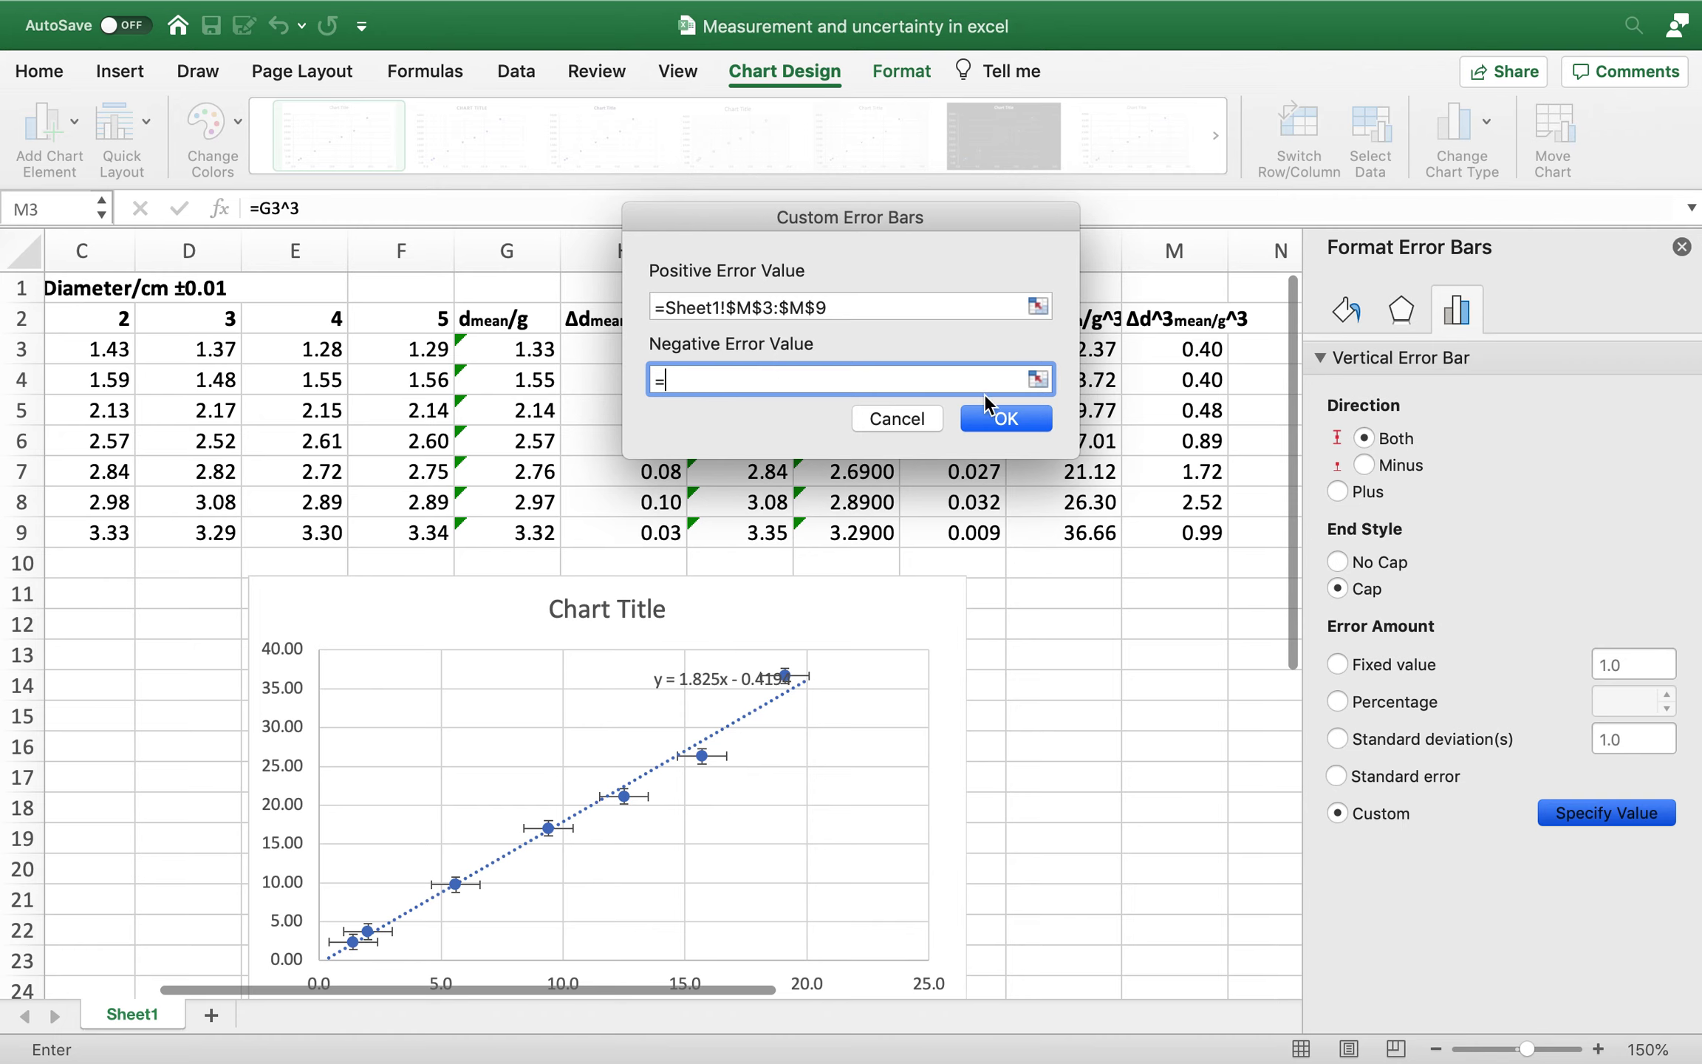
left_click_drag(1171, 349, 1176, 533)
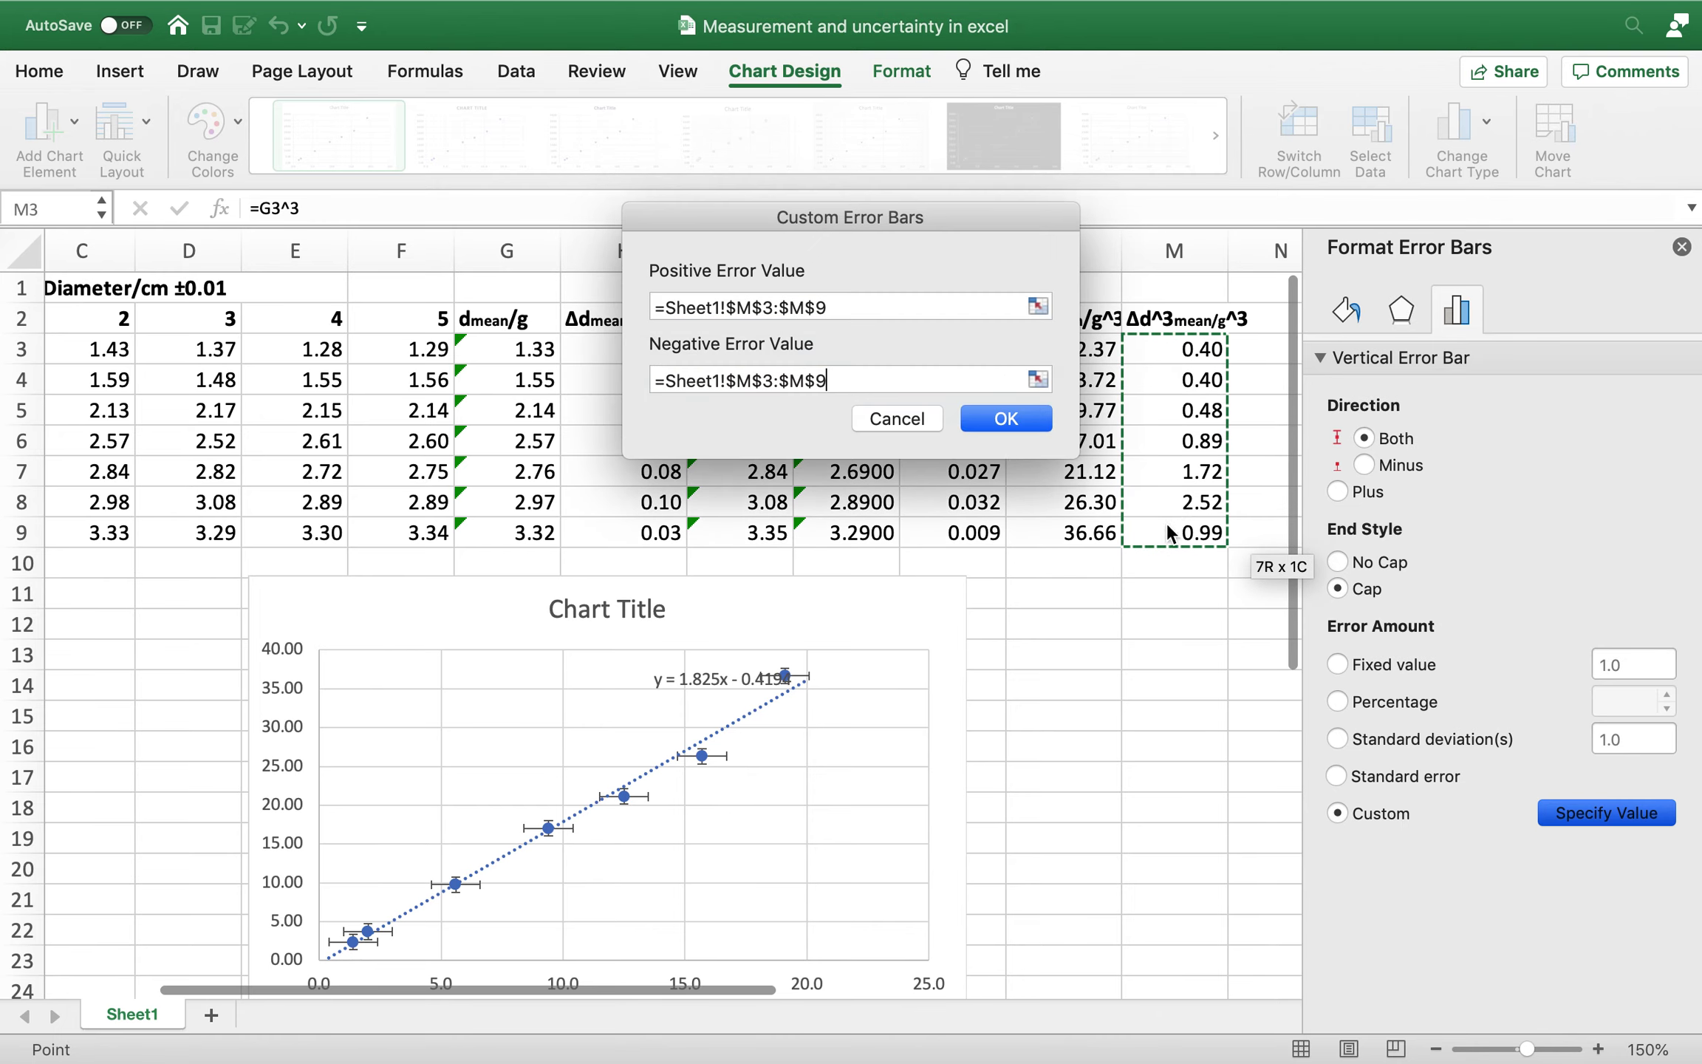
left_click(1007, 418)
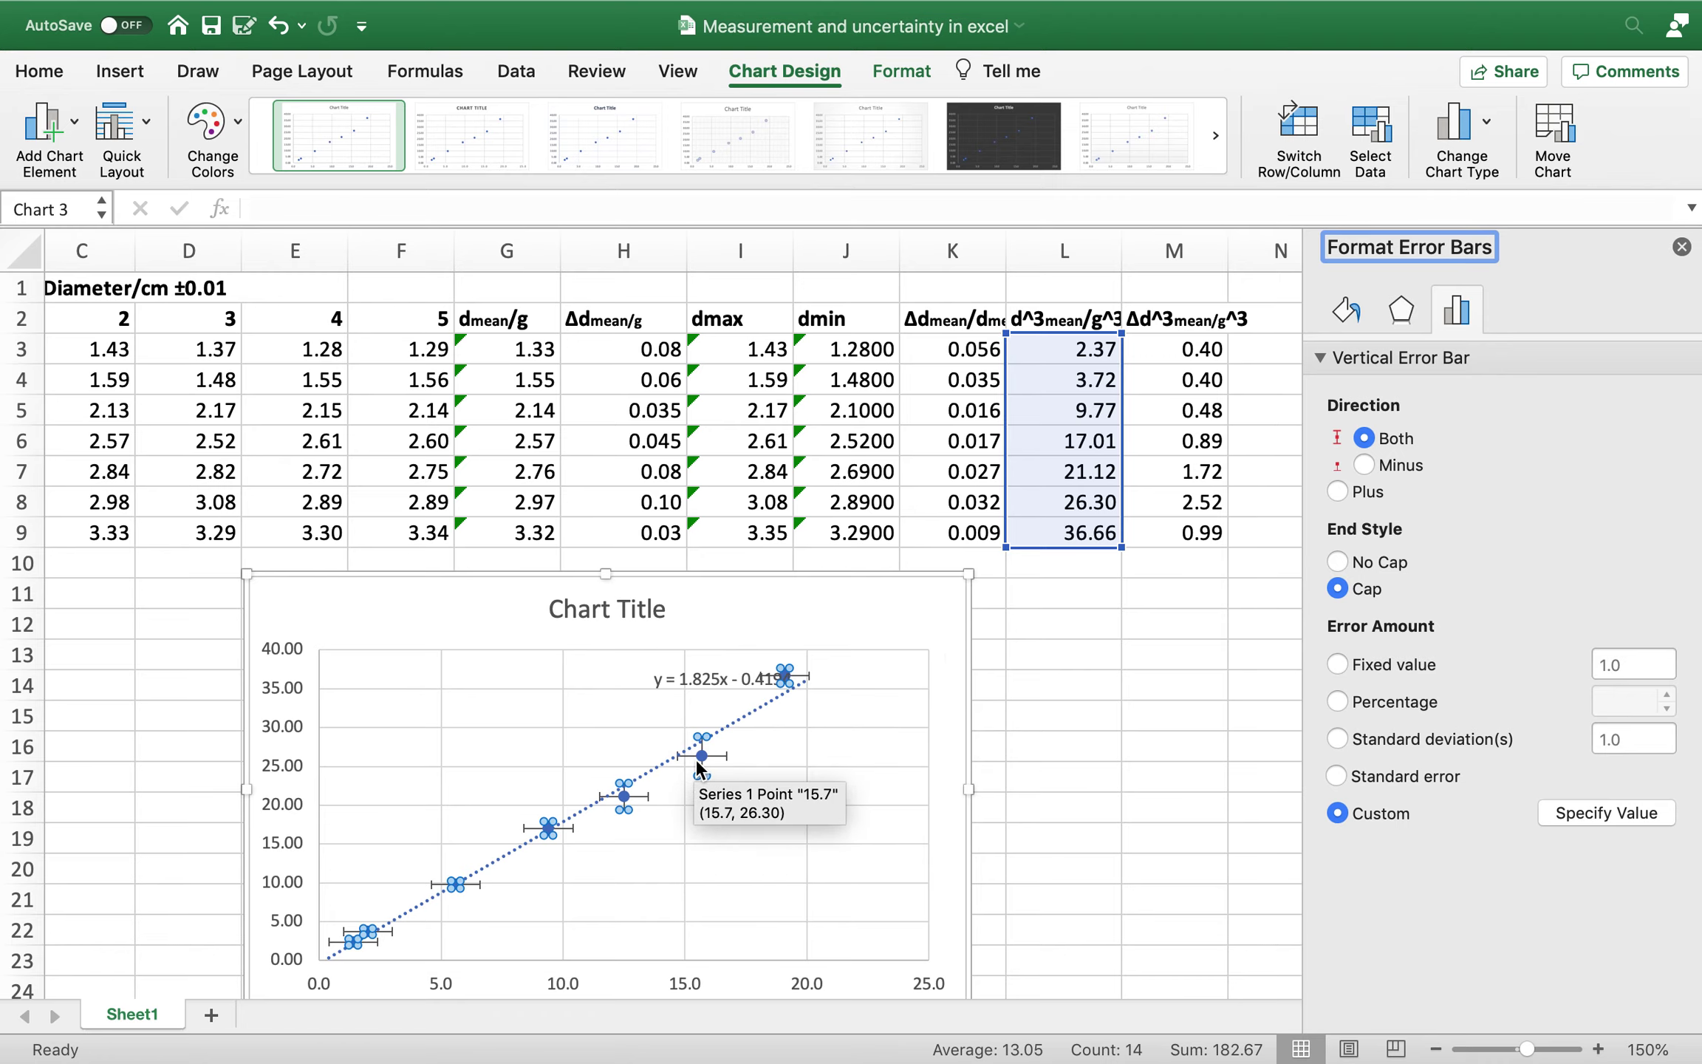
left_click(1680, 249)
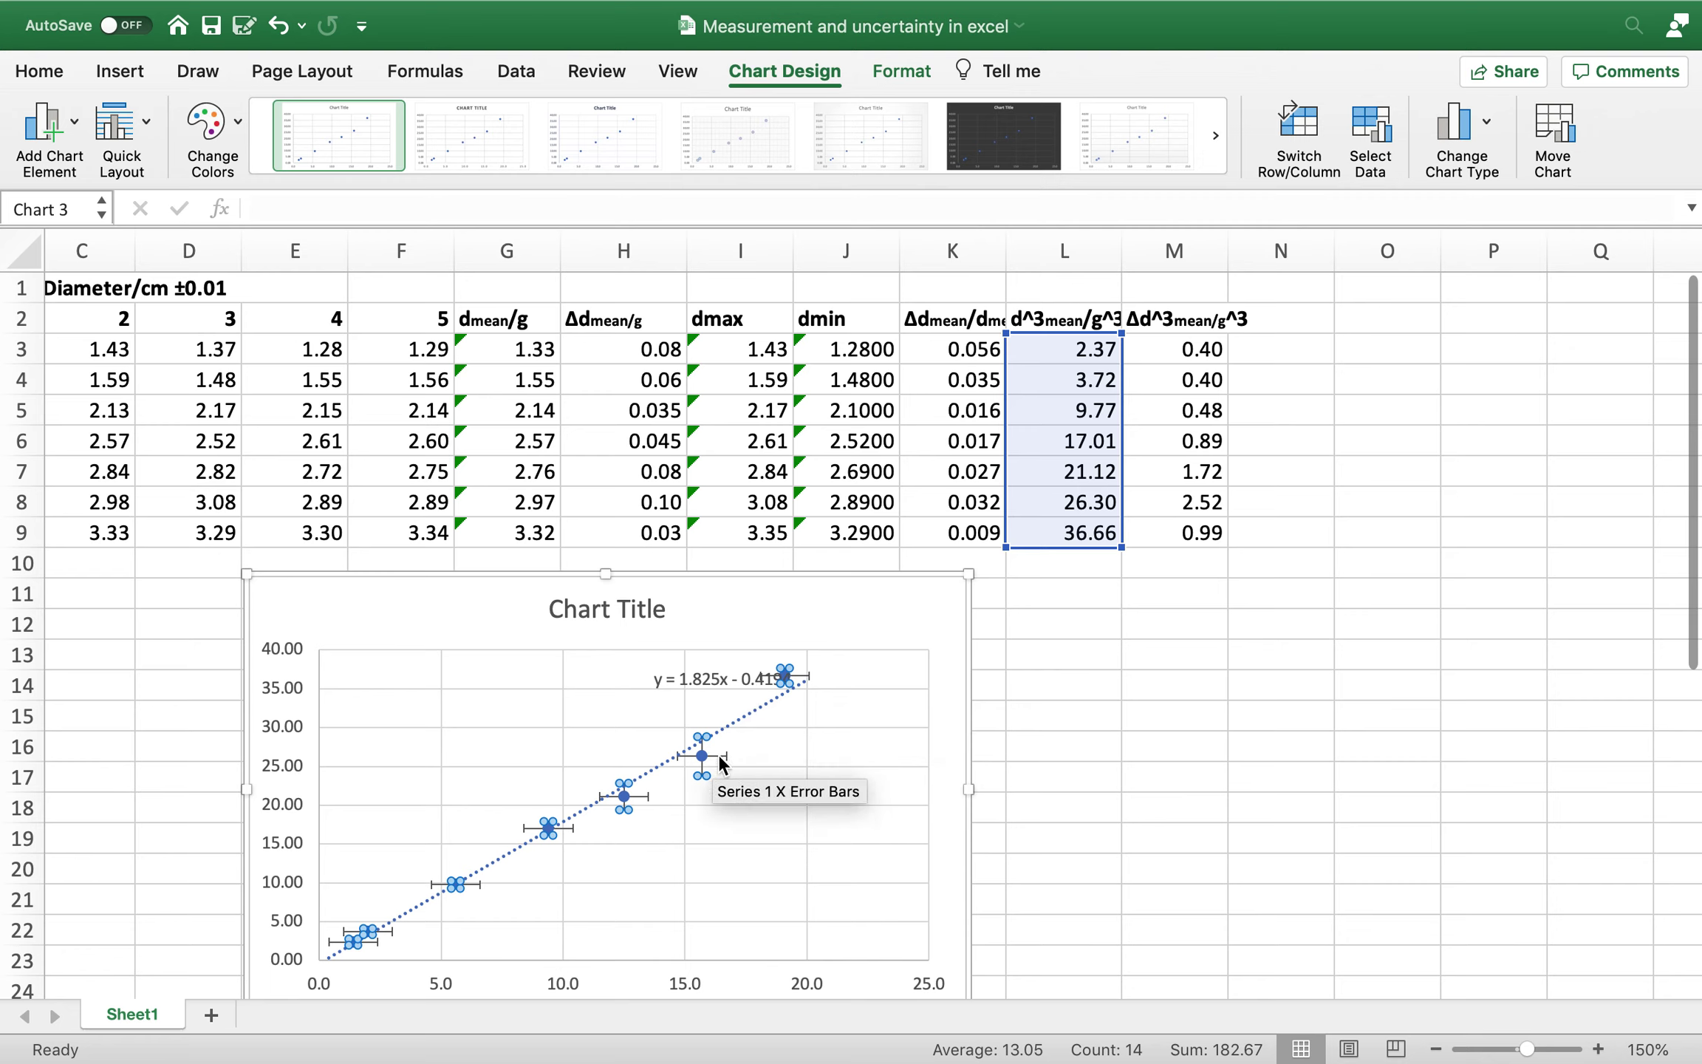
- Set the chart's horizontal error bars to a fixed value of 0.1
double_click(719, 758)
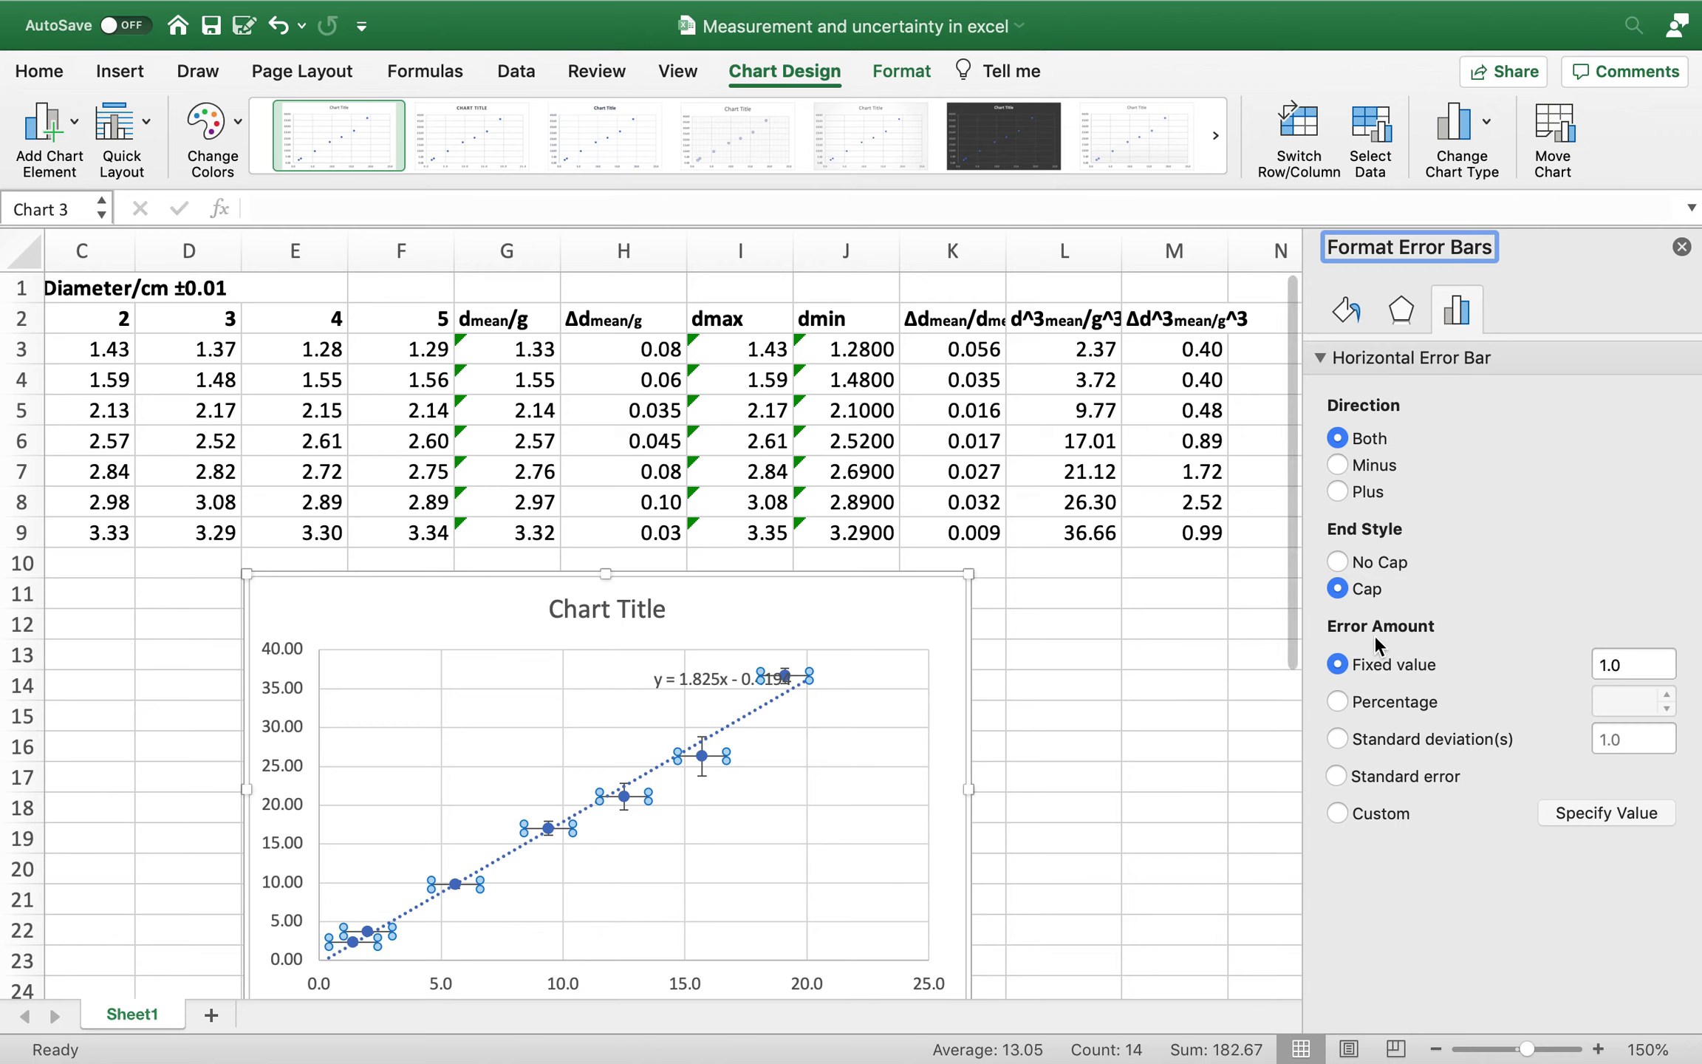
left_click(1590, 663)
type(".1")
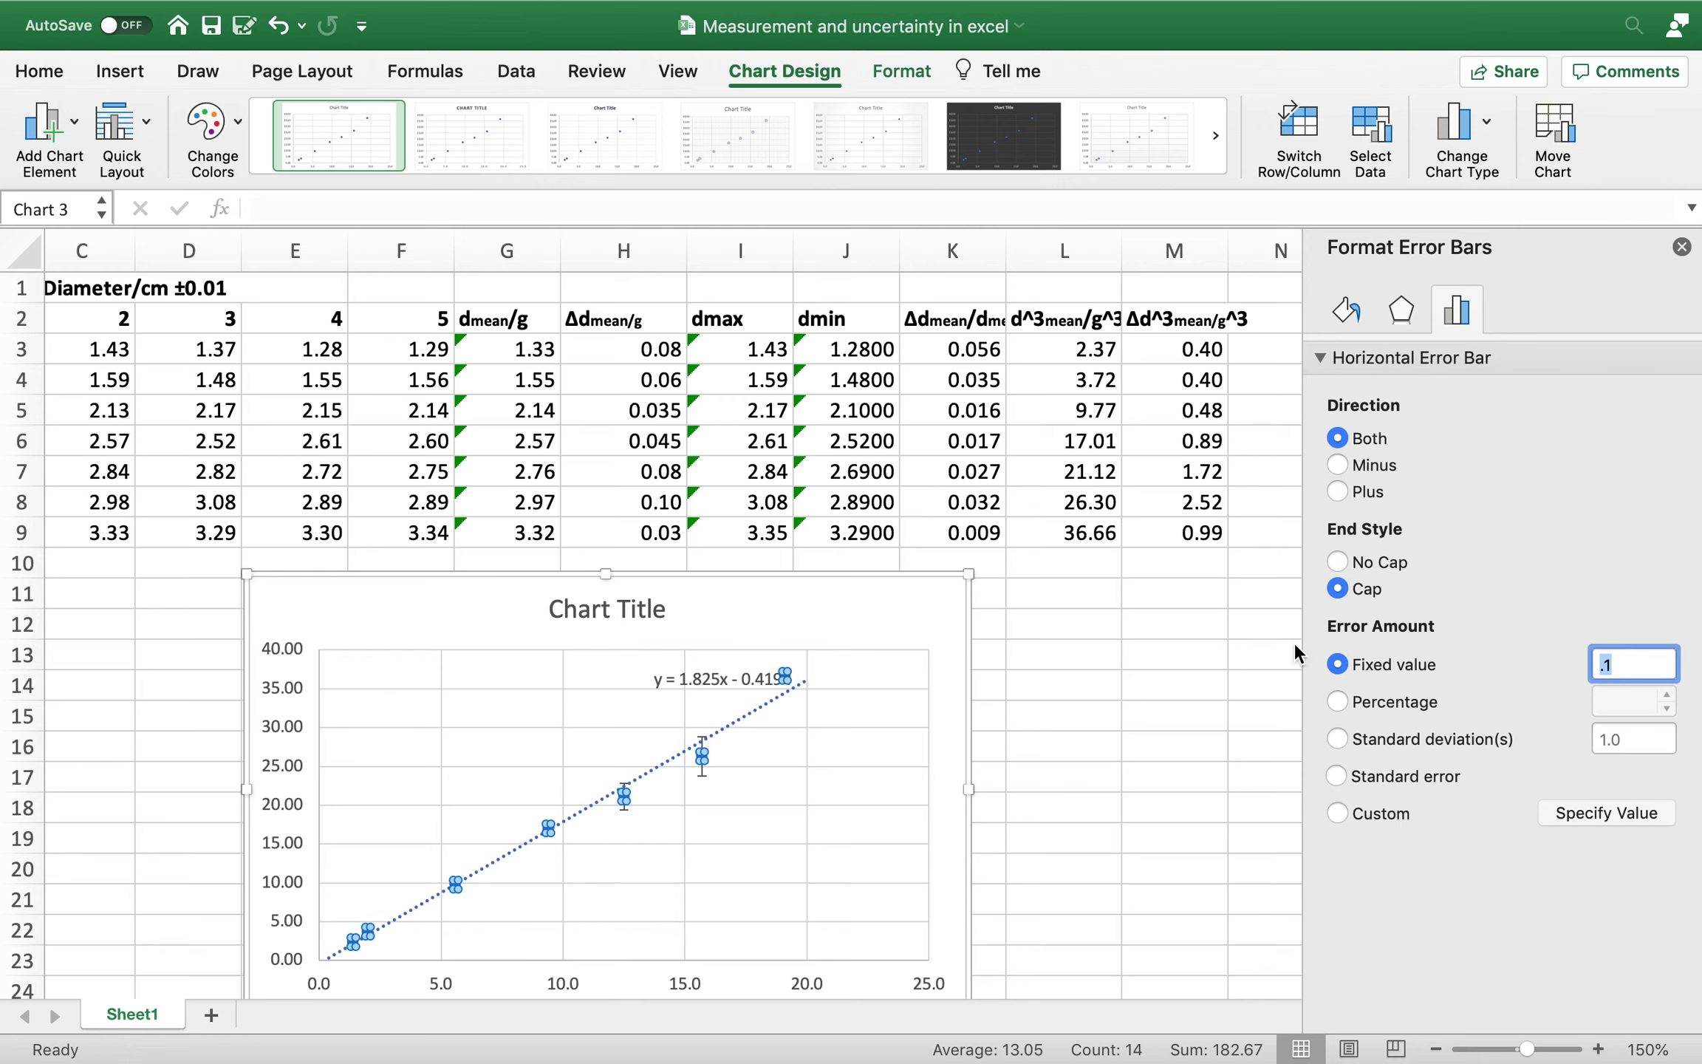
left_click(1035, 823)
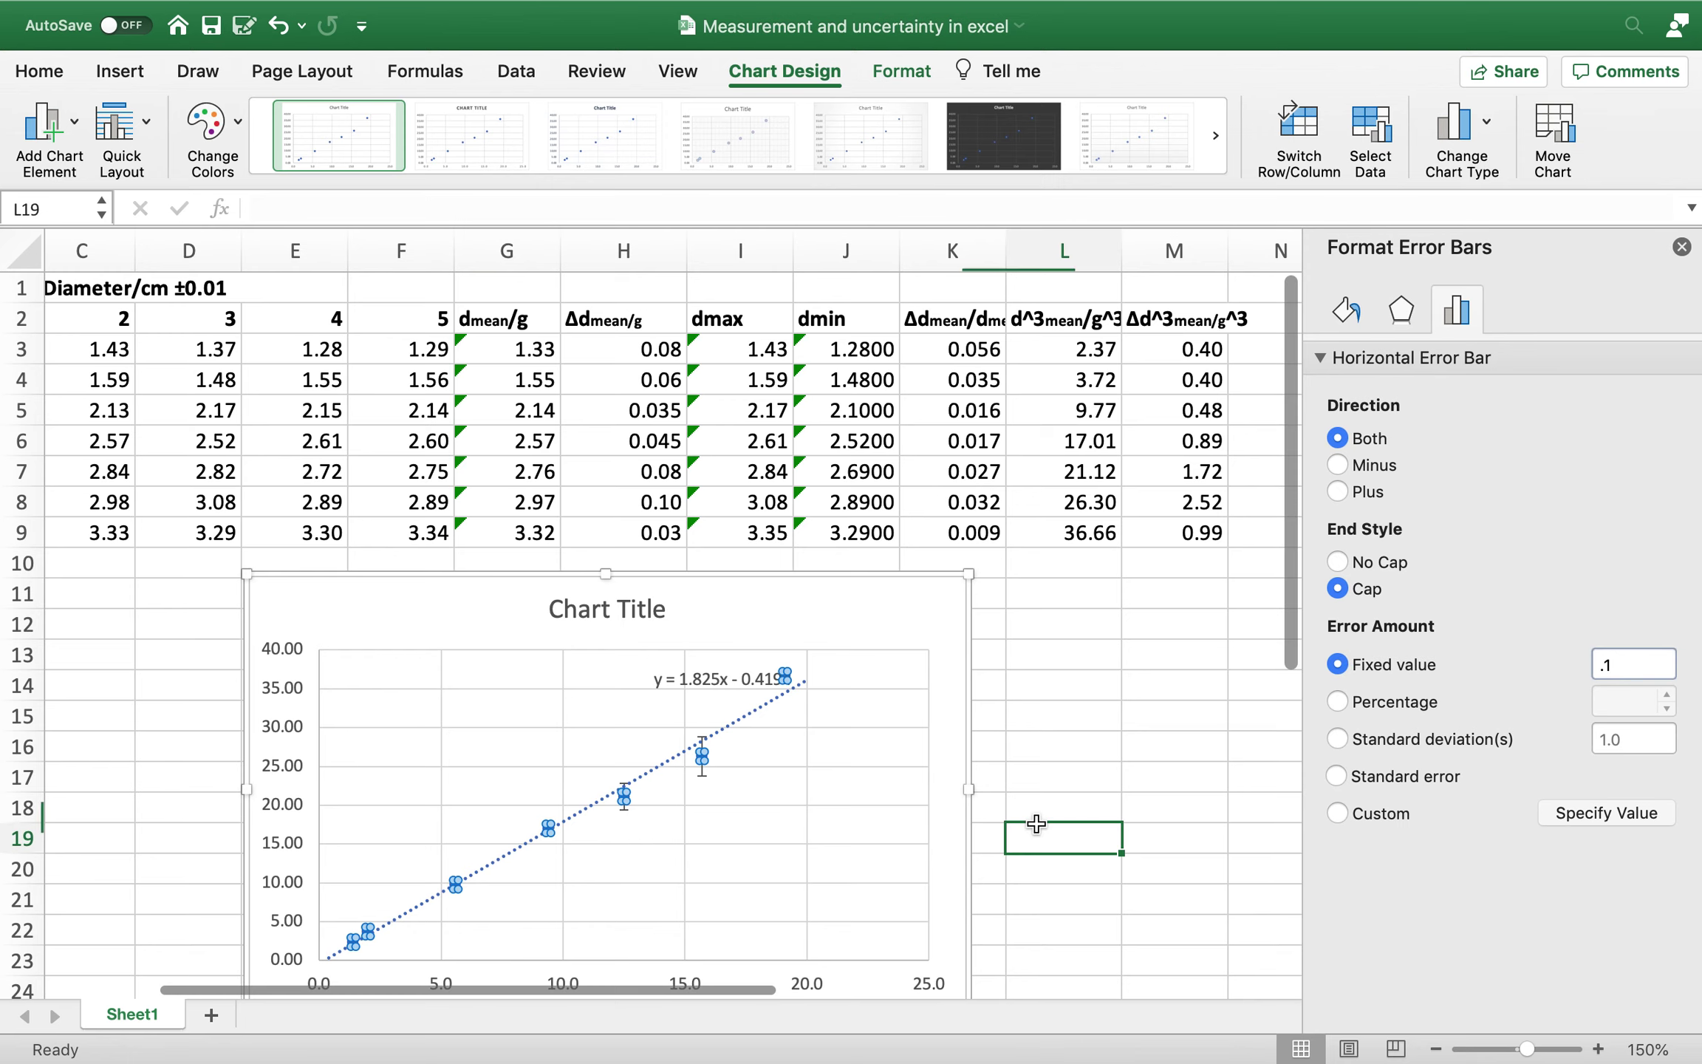
- Enlarge the cubed-diameter chart to about 7.1" wide and 3.98" high, and close the chart area formatting options
left_click(917, 883)
scroll(916, 850, "down", 3)
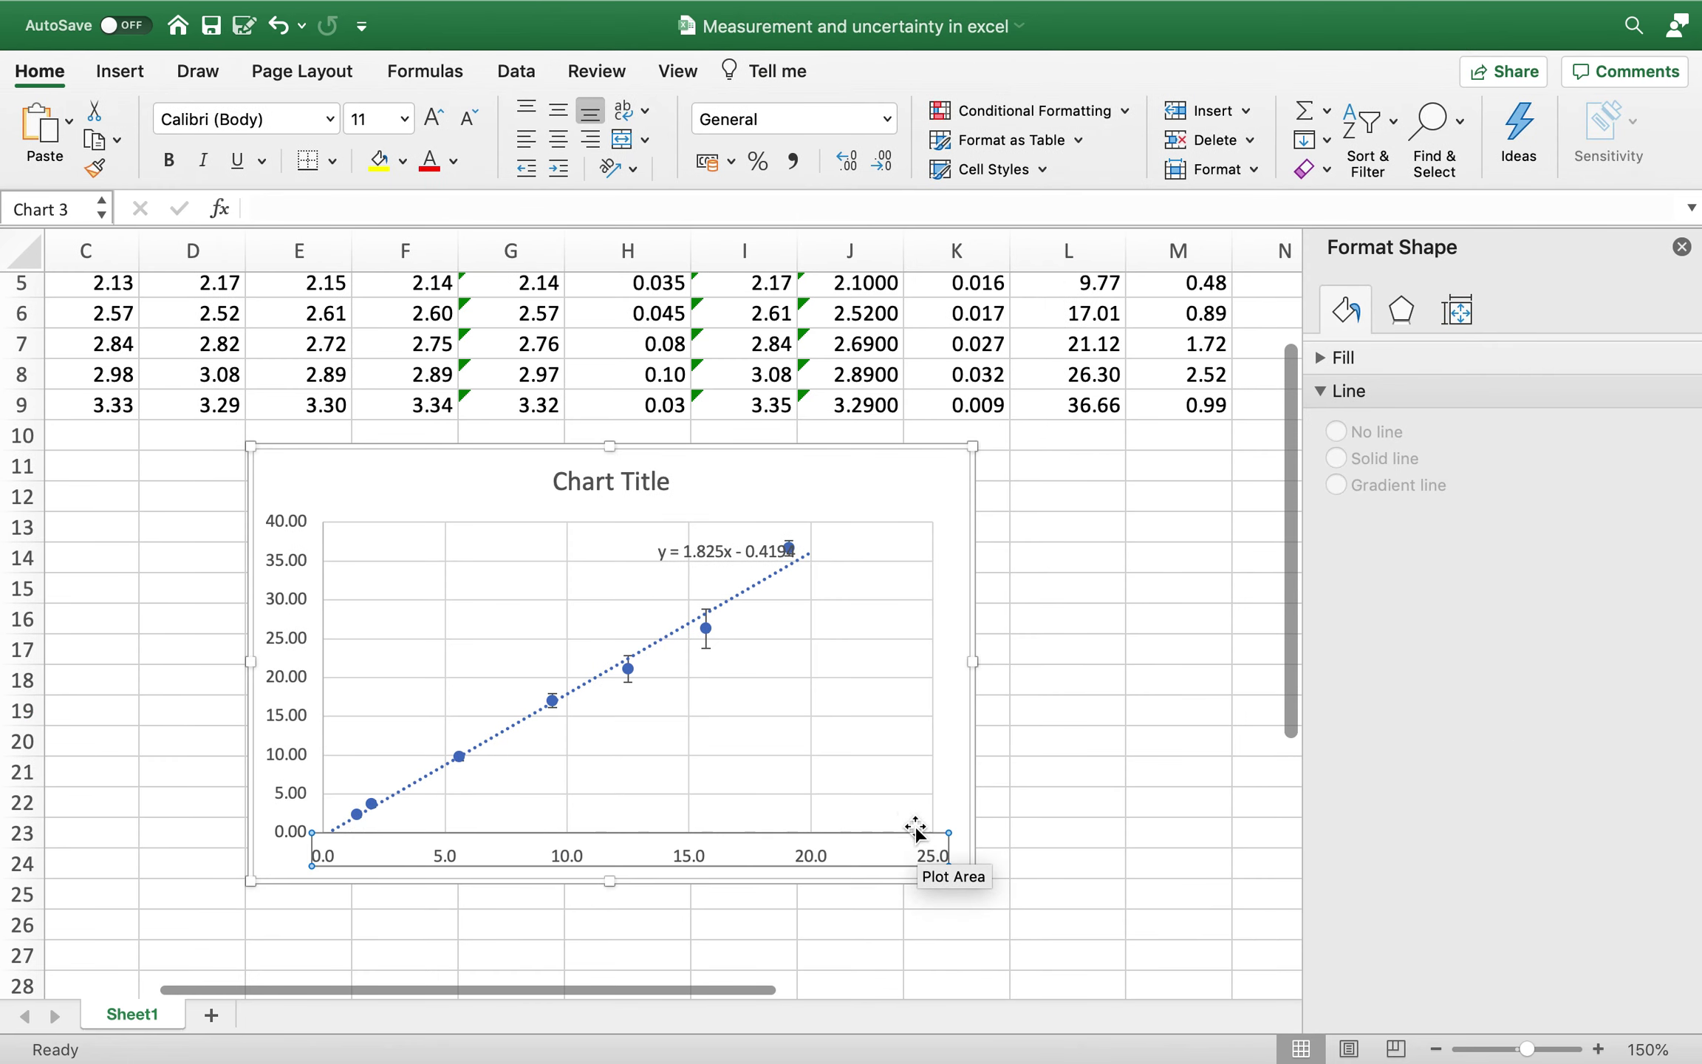
left_click_drag(971, 891, 1147, 934)
left_click(1100, 914)
scroll(799, 794, "down", 2)
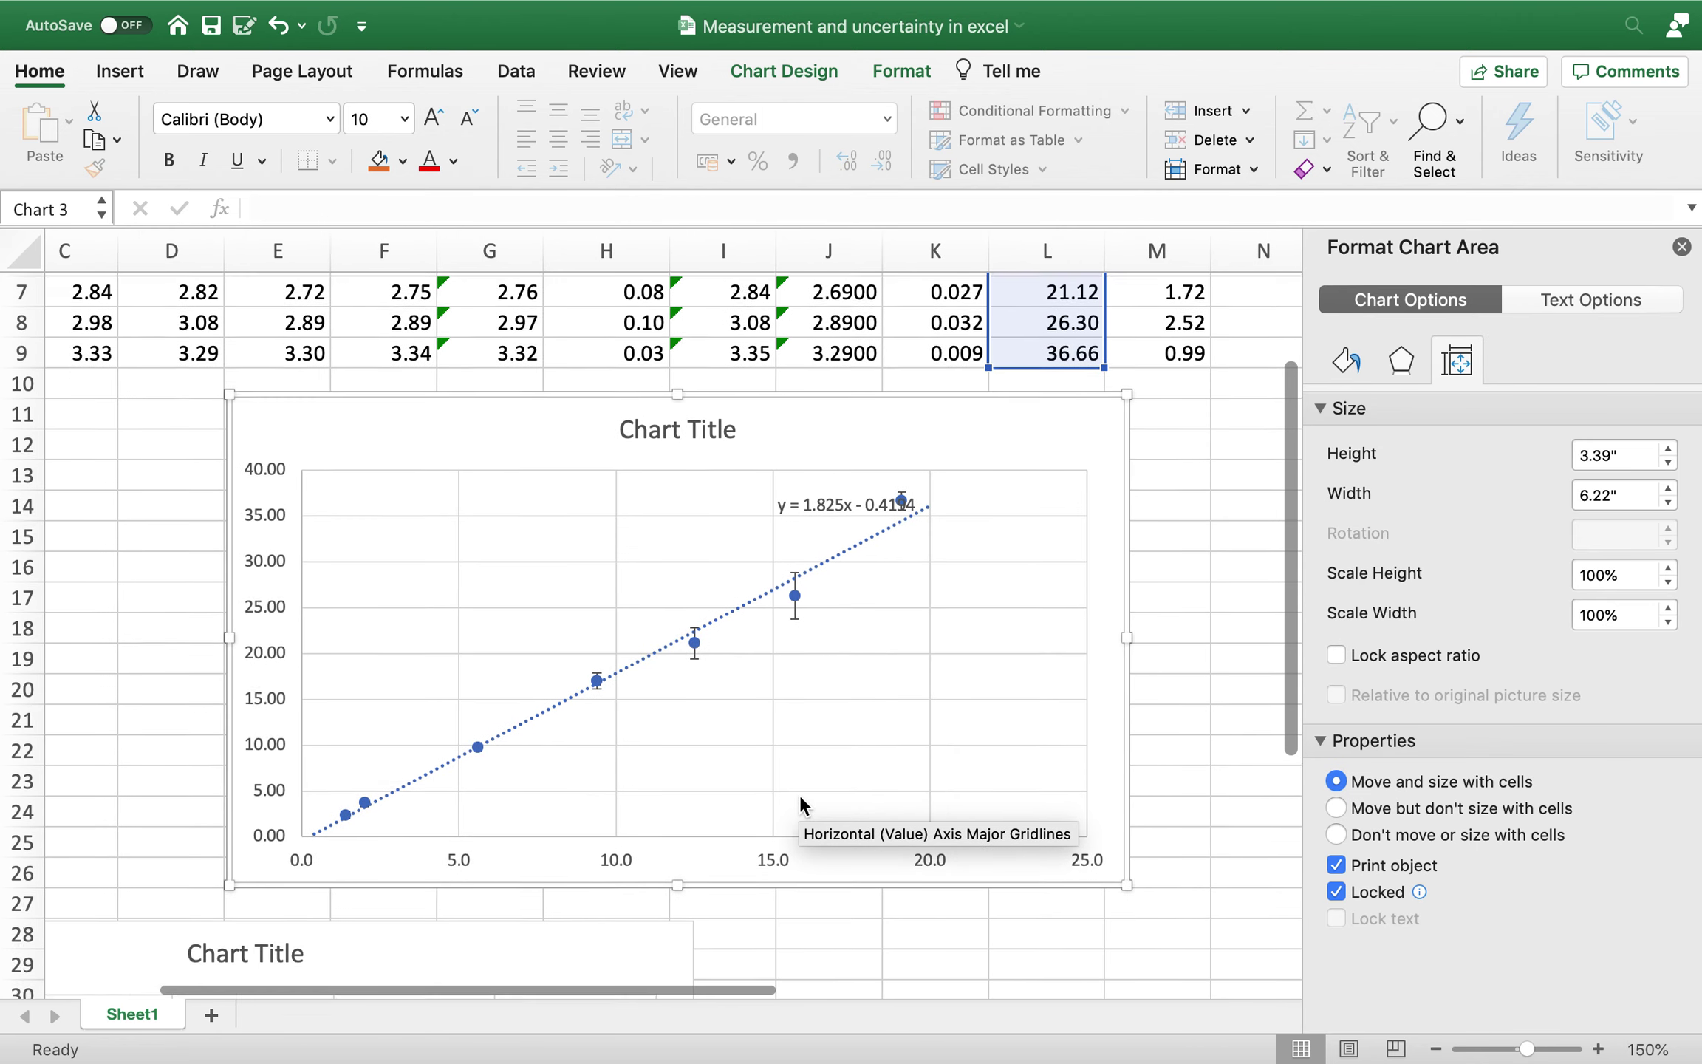
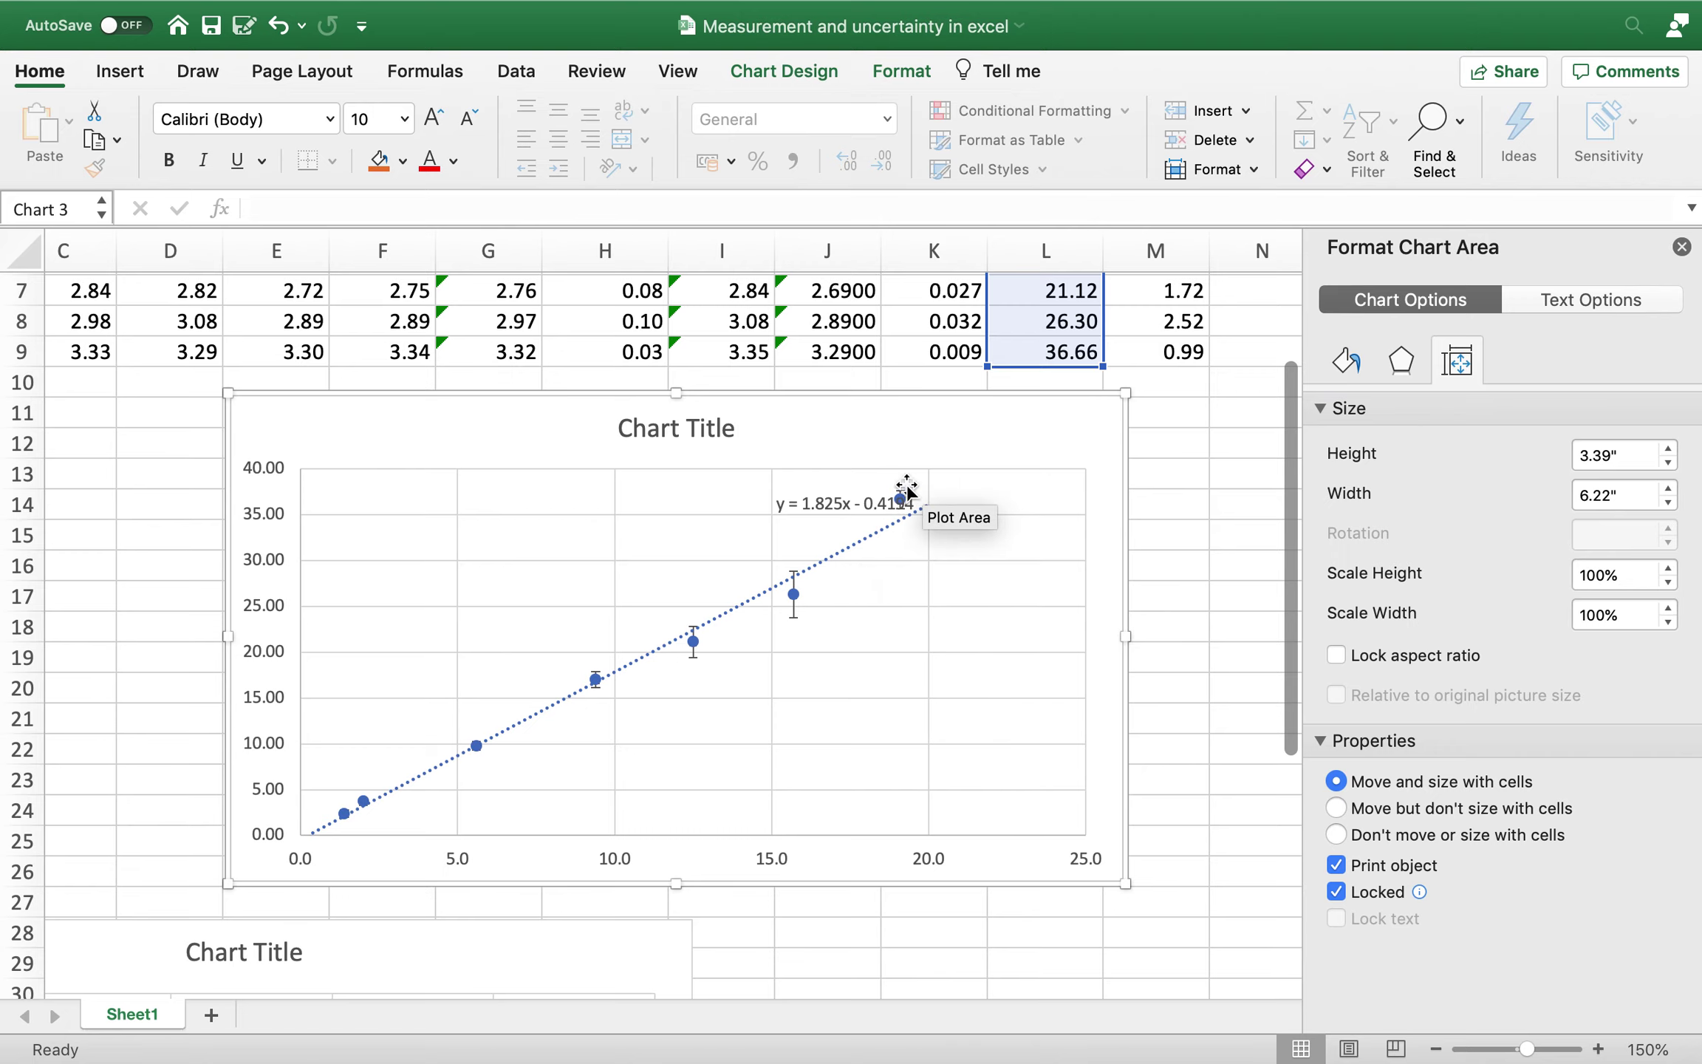
left_click(1680, 249)
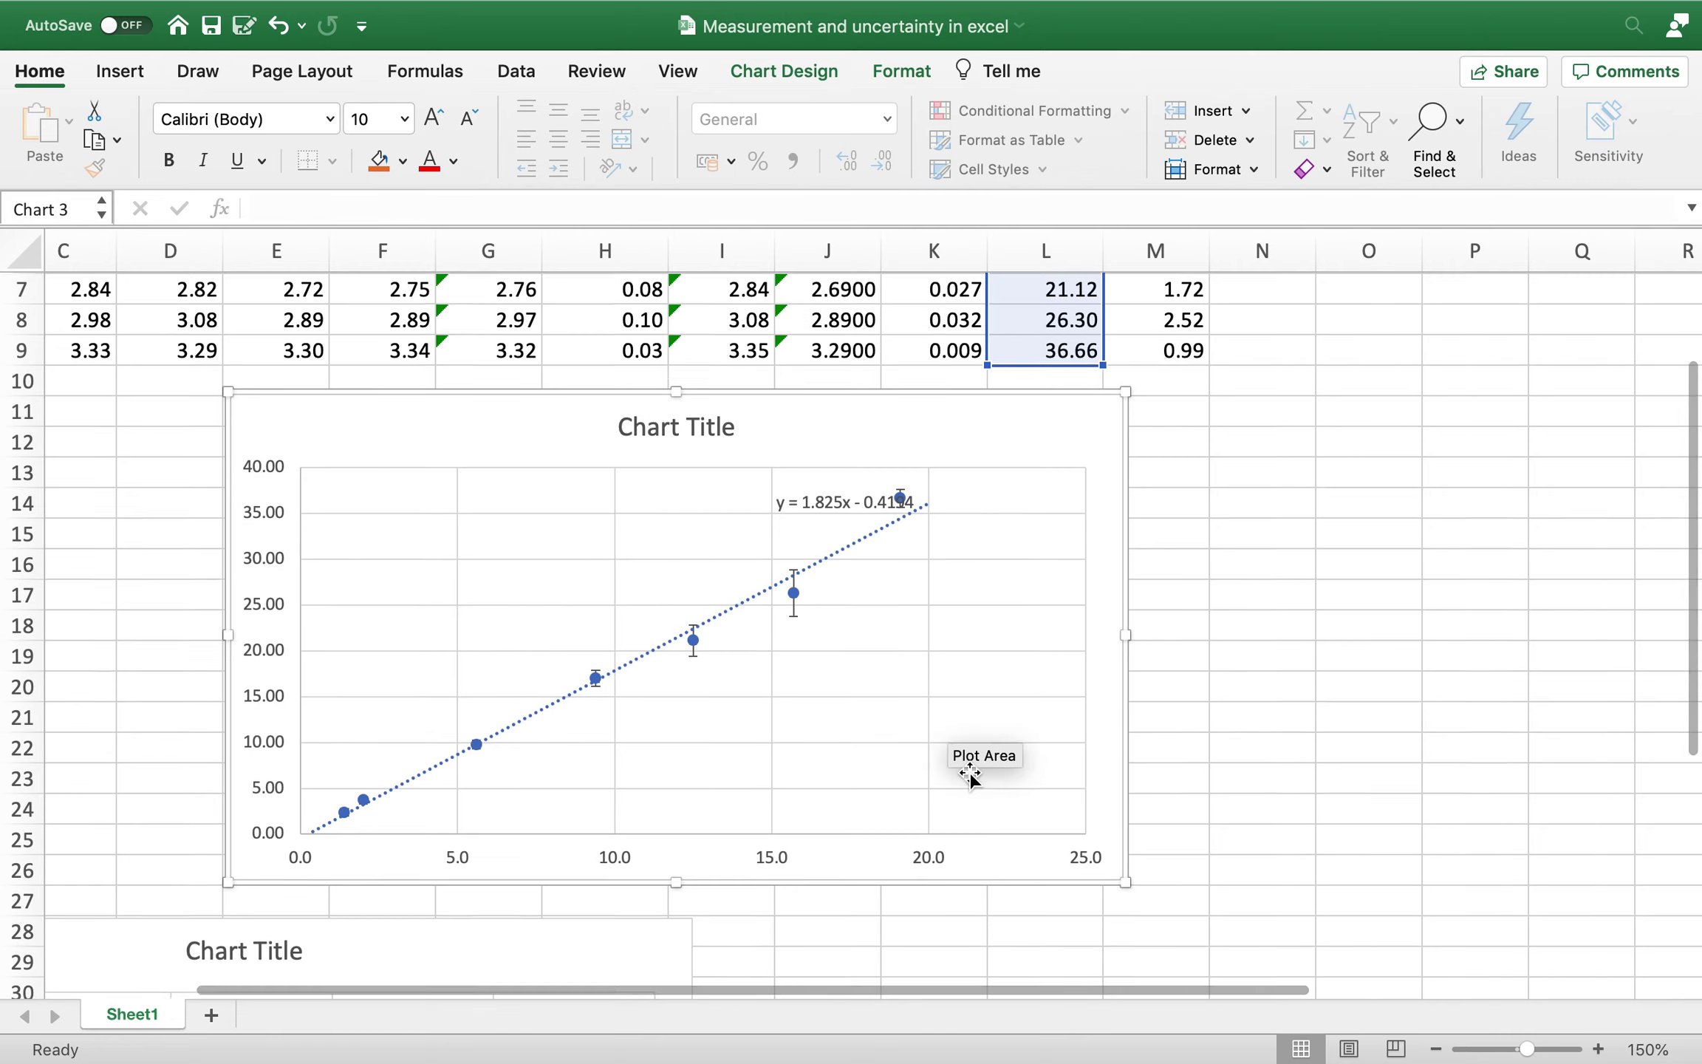
scroll(983, 755, "down", 2)
left_click_drag(1128, 752, 1265, 847)
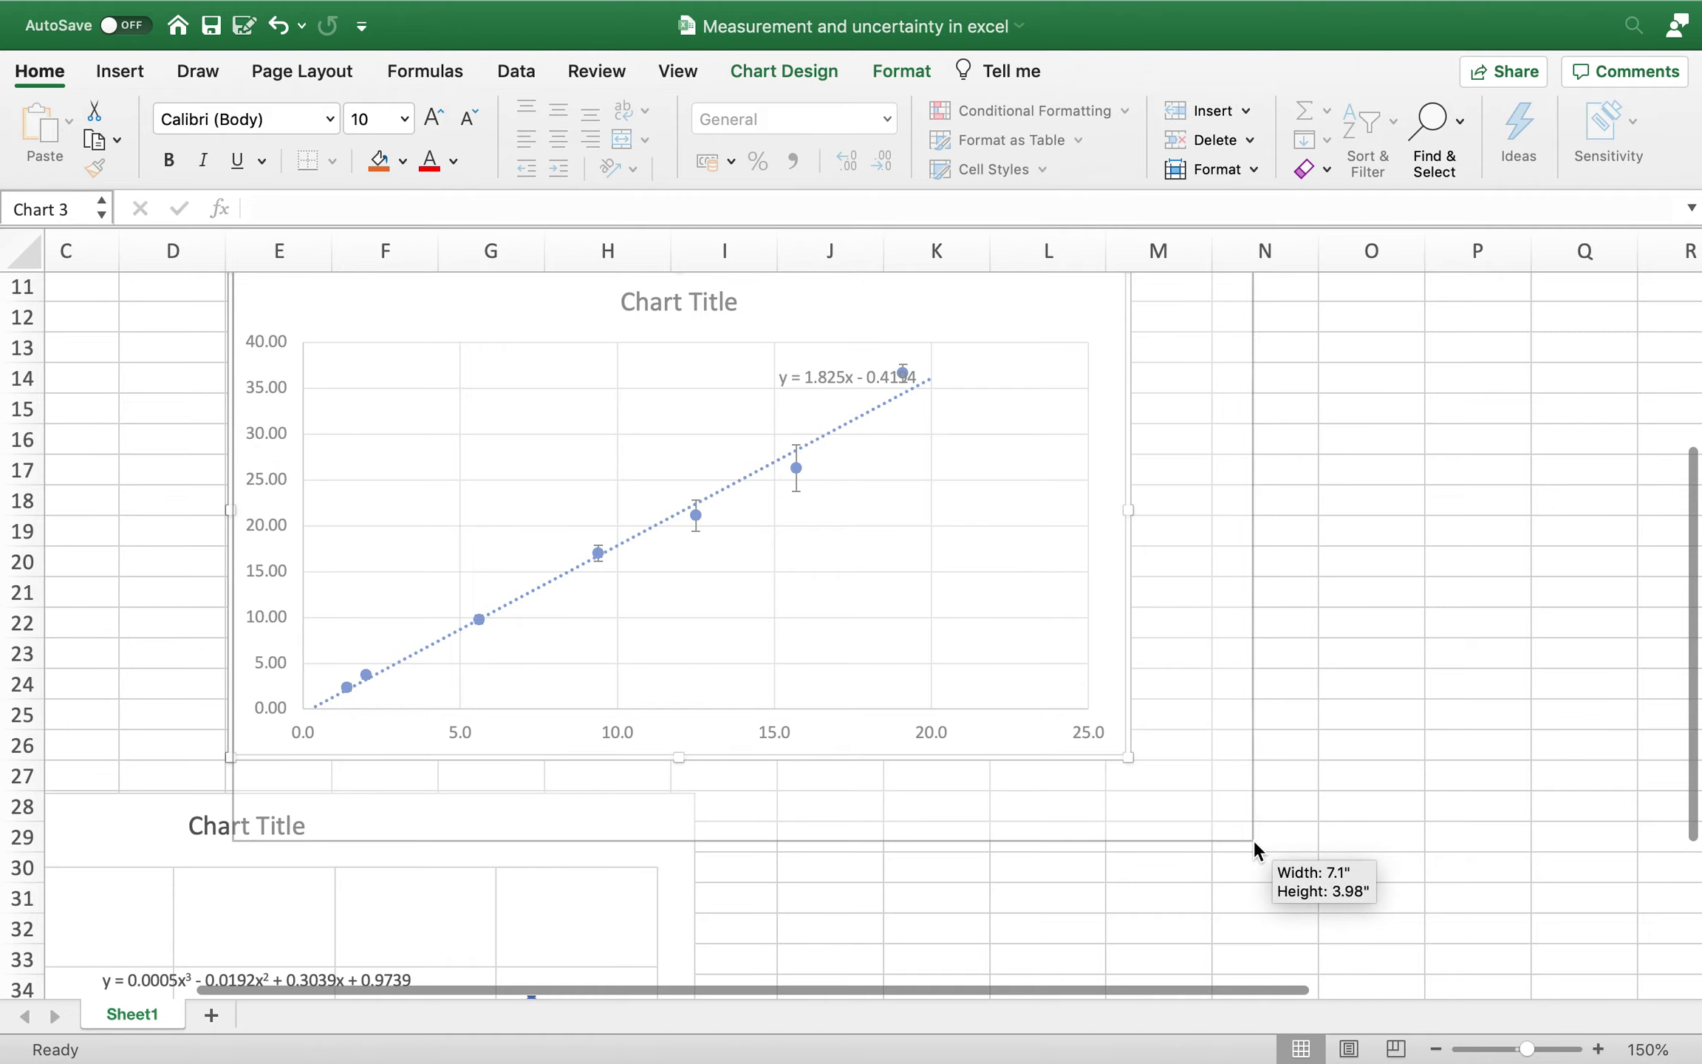
scroll(739, 733, "up", 5)
scroll(740, 733, "left", 3)
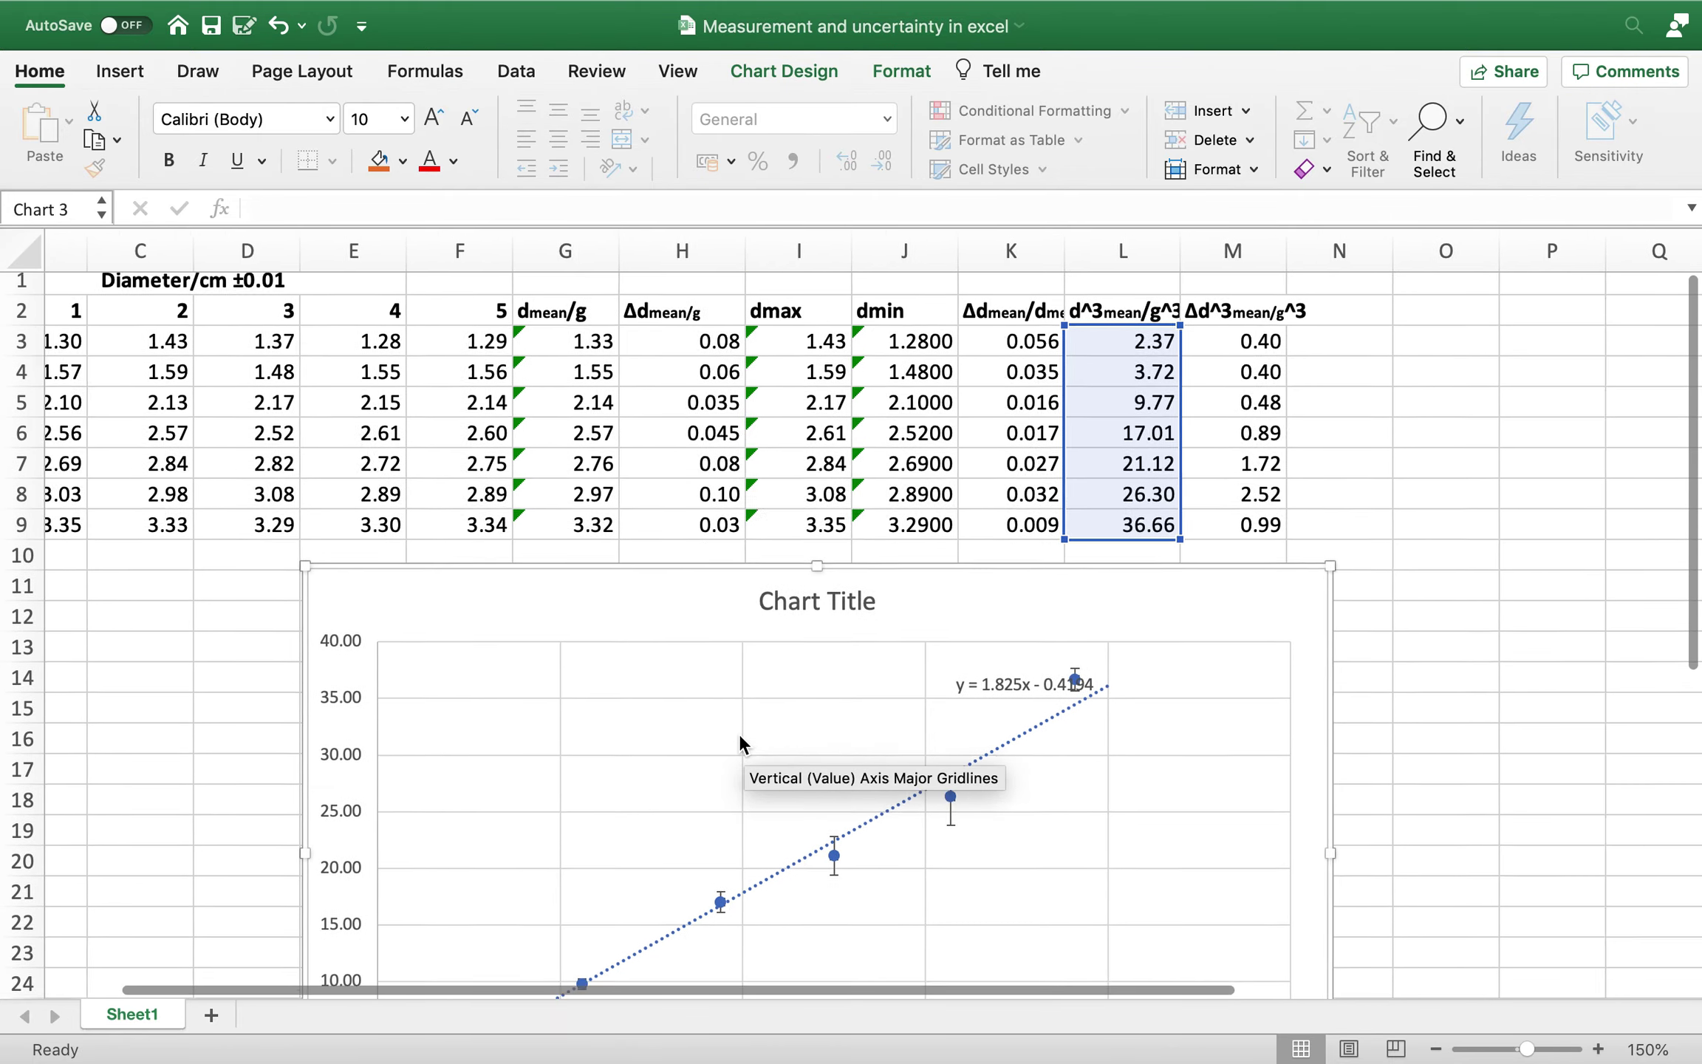
scroll(740, 737, "down", 6)
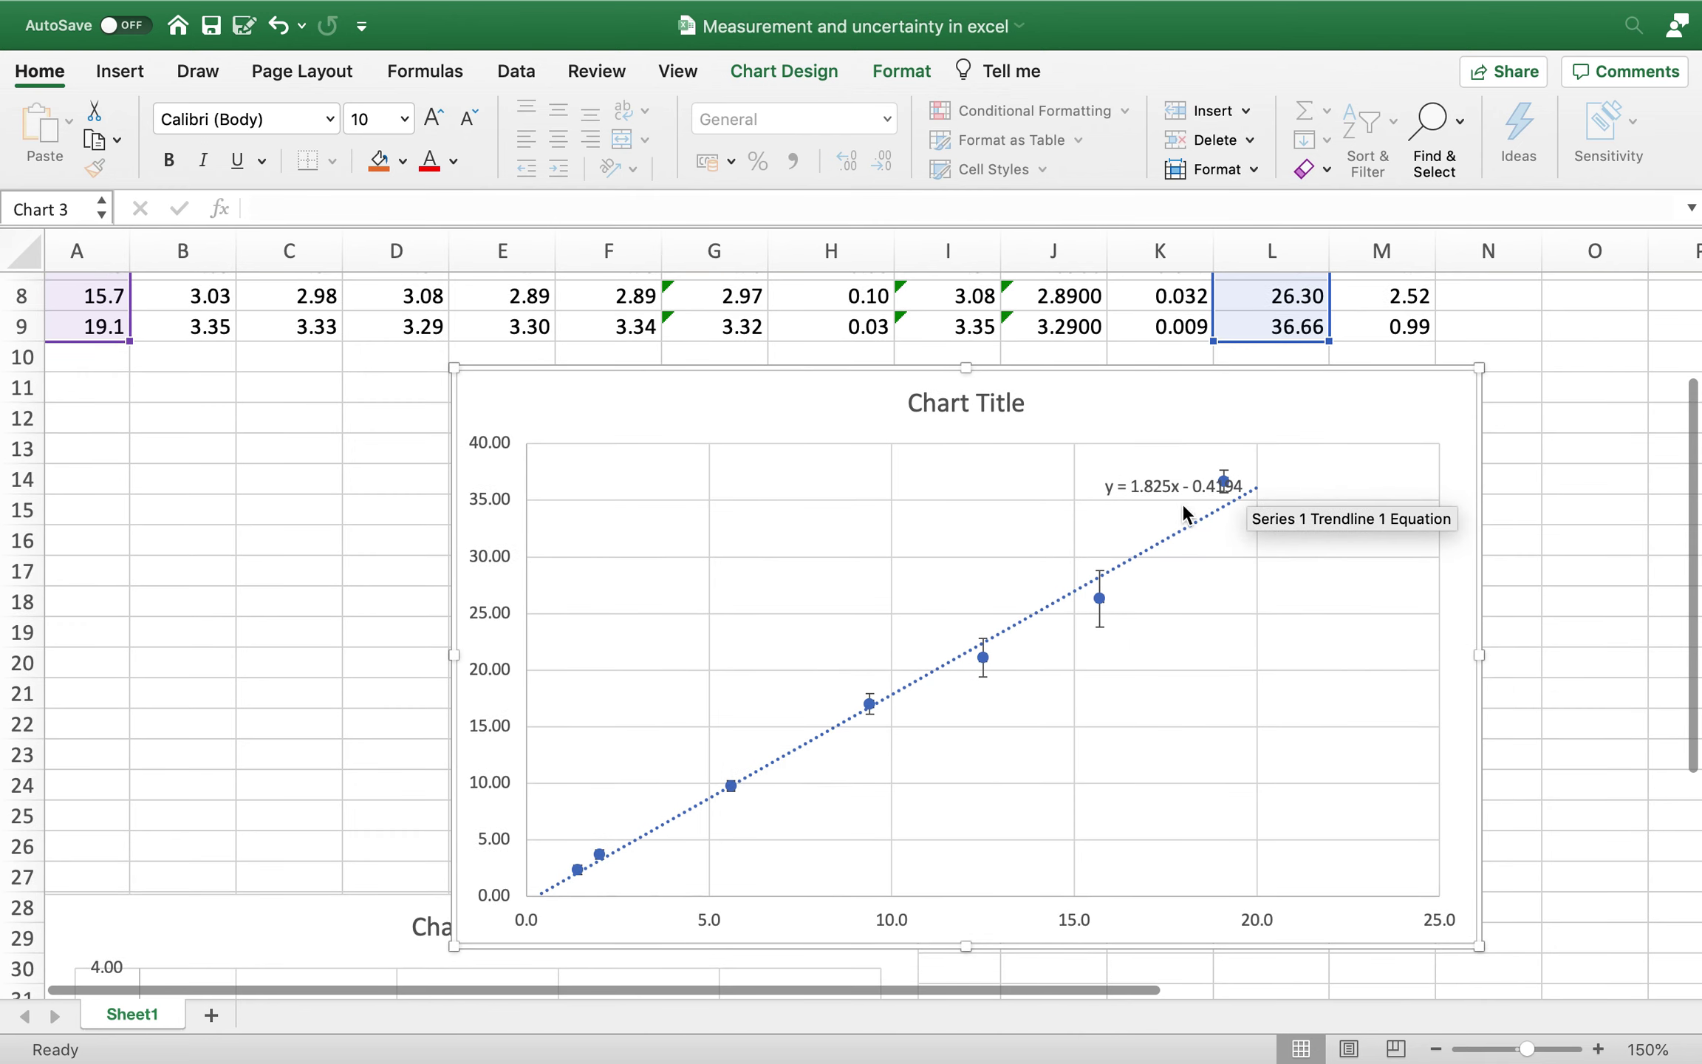
- Move the trendline equation label off the highest data point into the empty space just below the upper end of the line
left_click_drag(1162, 489, 1116, 479)
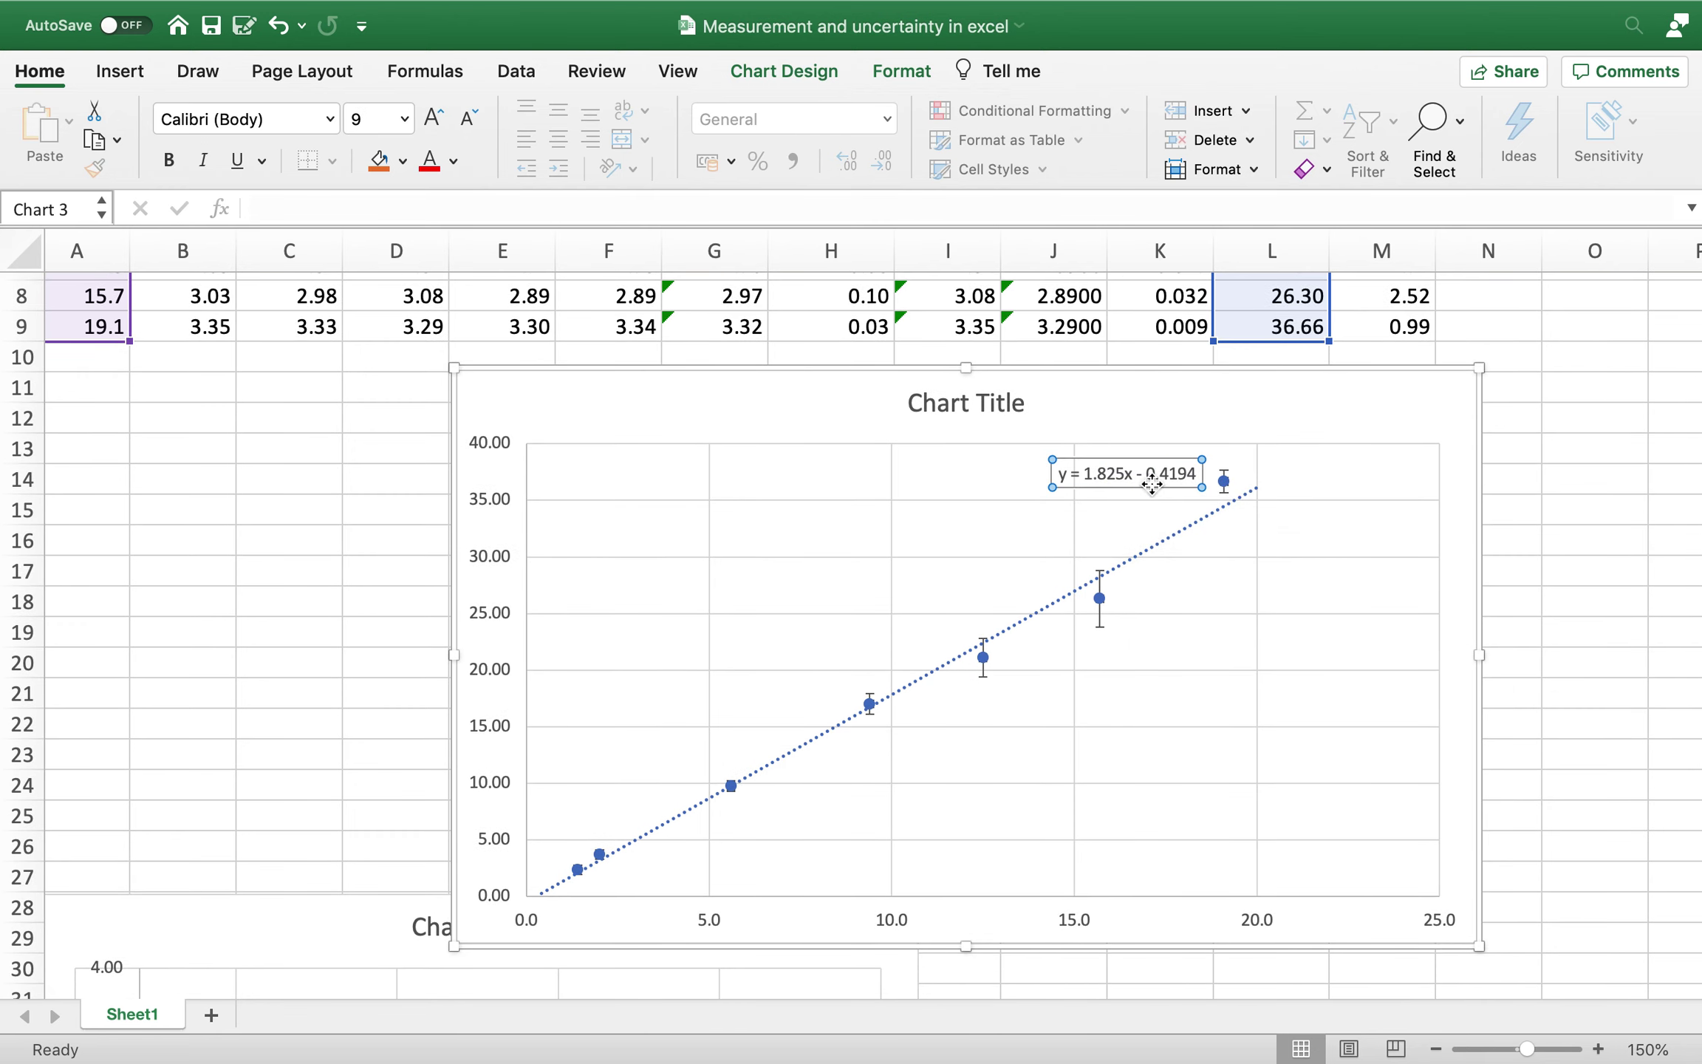
mouse_move(1223, 496)
scroll(1422, 635, "up", 2)
scroll(1422, 635, "right", 2)
scroll(1422, 635, "down", 4)
scroll(1422, 636, "right", 3)
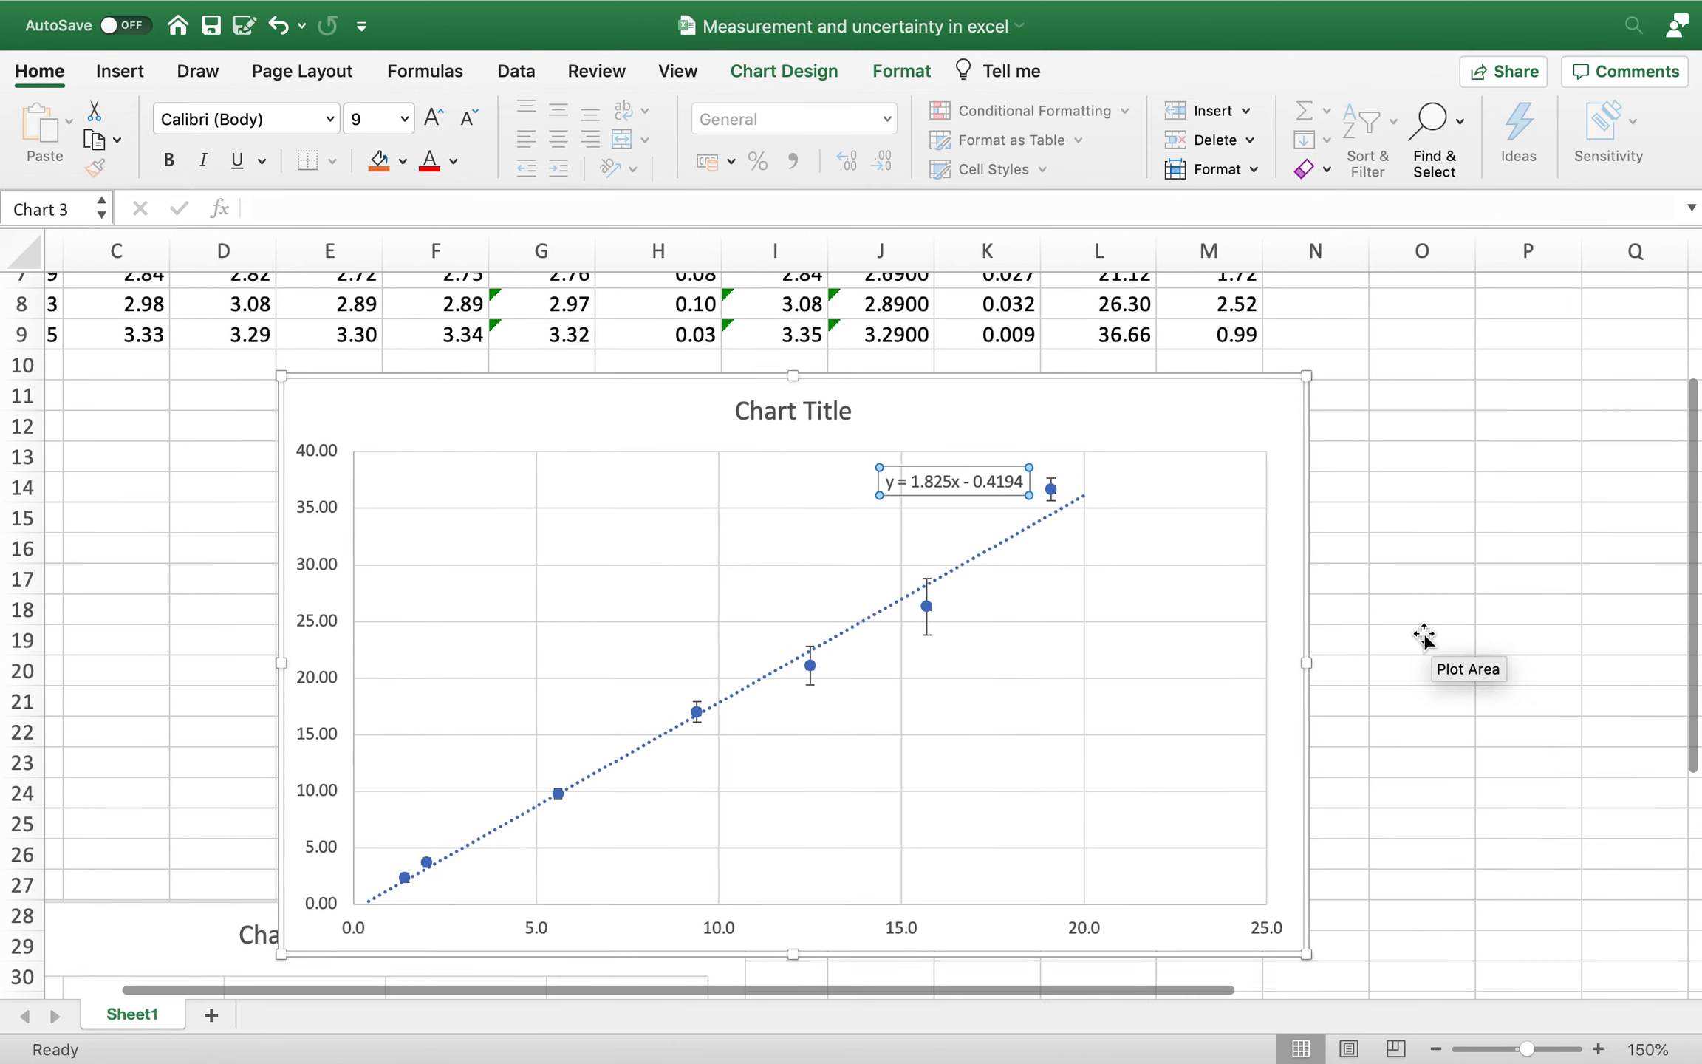
scroll(1424, 637, "down", 1)
scroll(1424, 636, "right", 1)
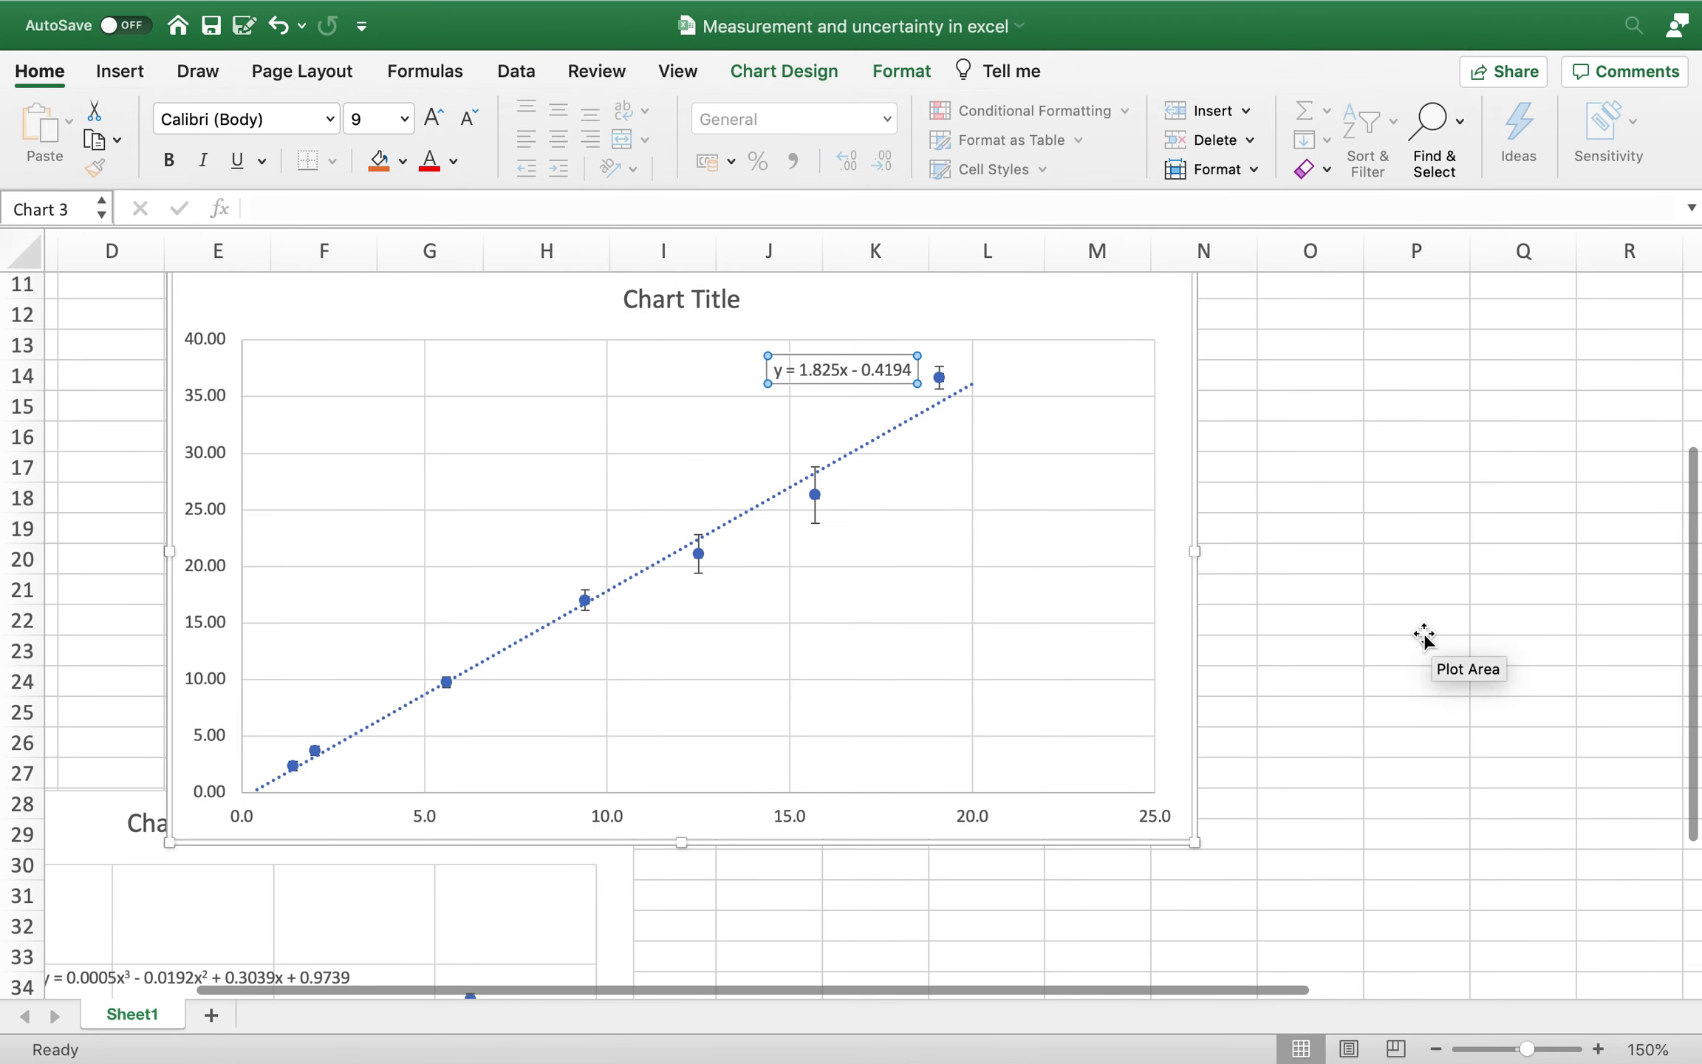
scroll(1424, 637, "up", 2)
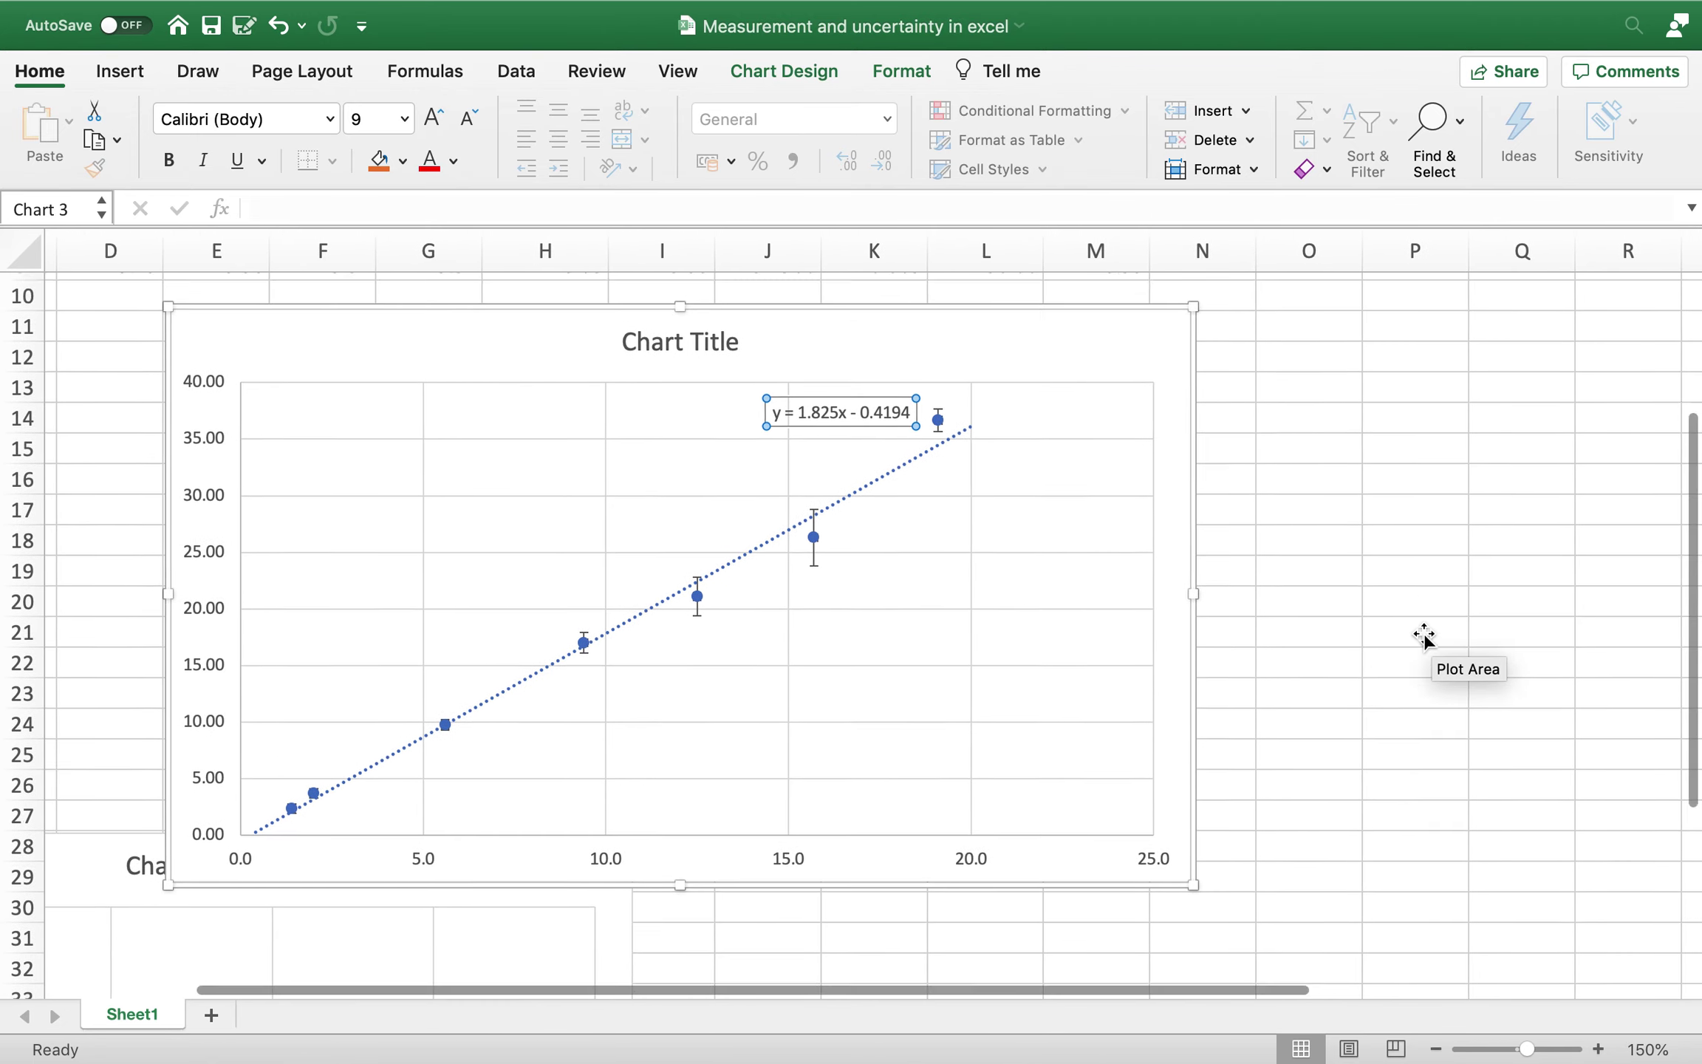
left_click_drag(911, 430, 967, 452)
scroll(994, 461, "up", 2)
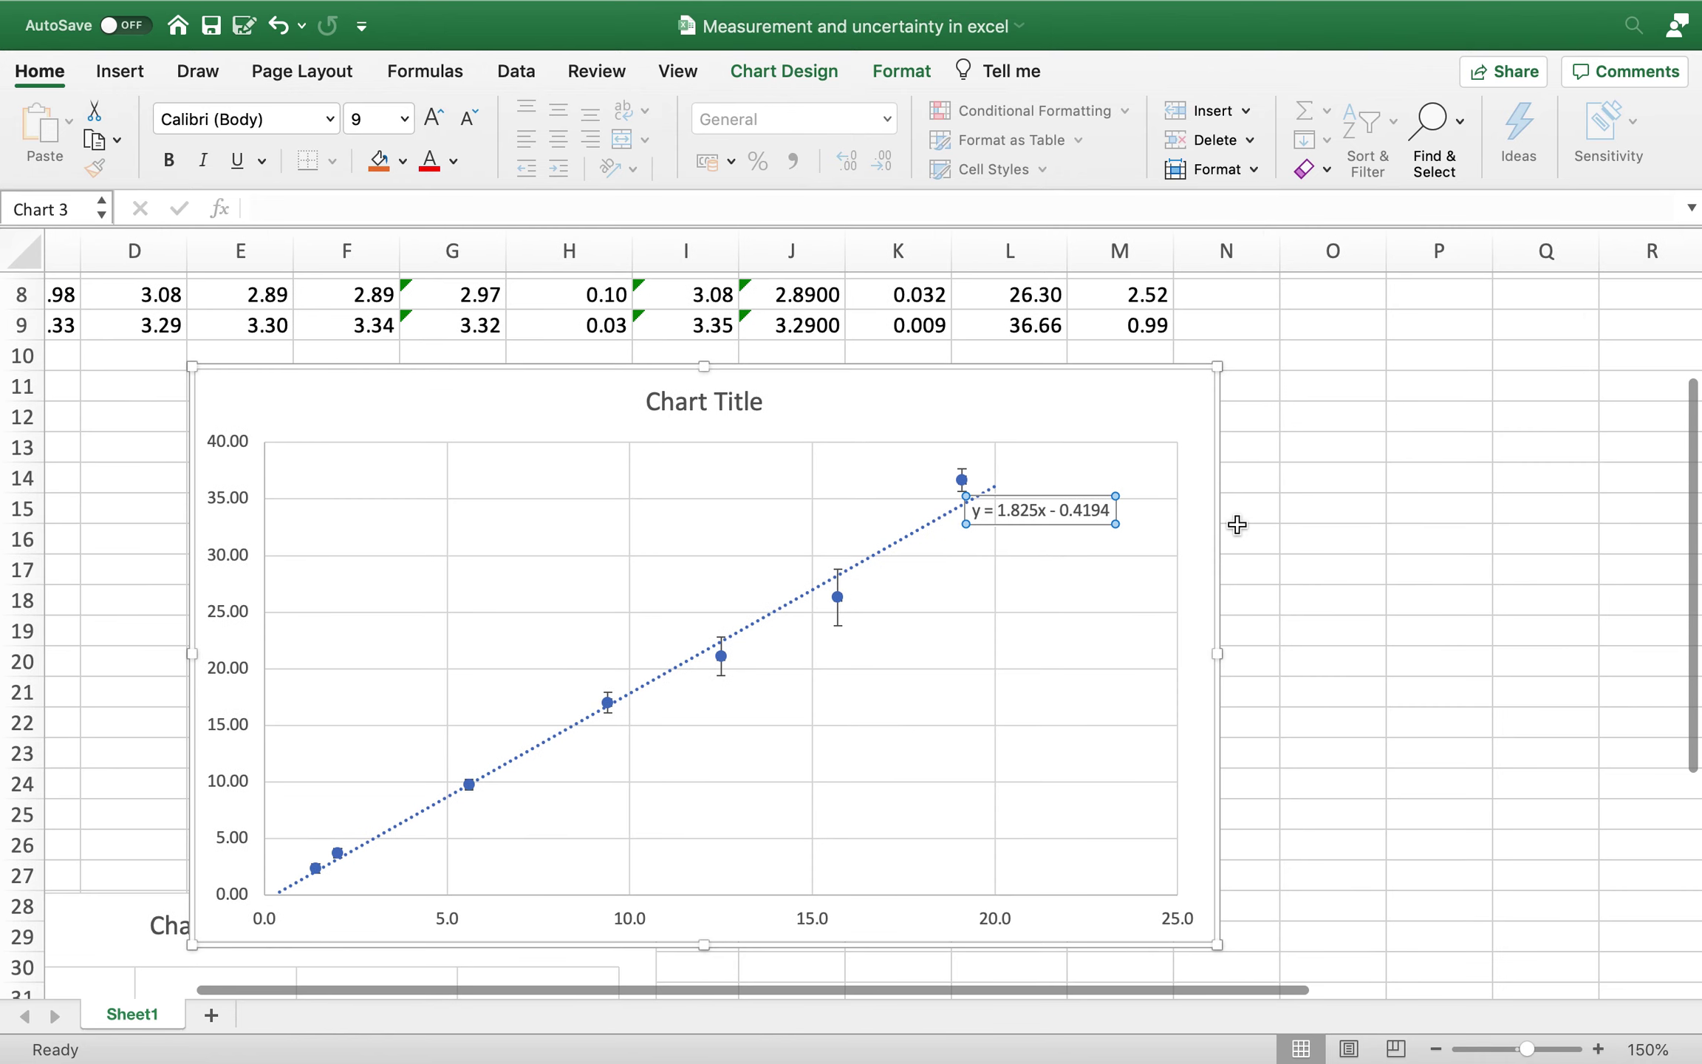
- Examine how the chart's data points and error bars lie relative to the linear trendline, comparing them with the table values
left_click(965, 467)
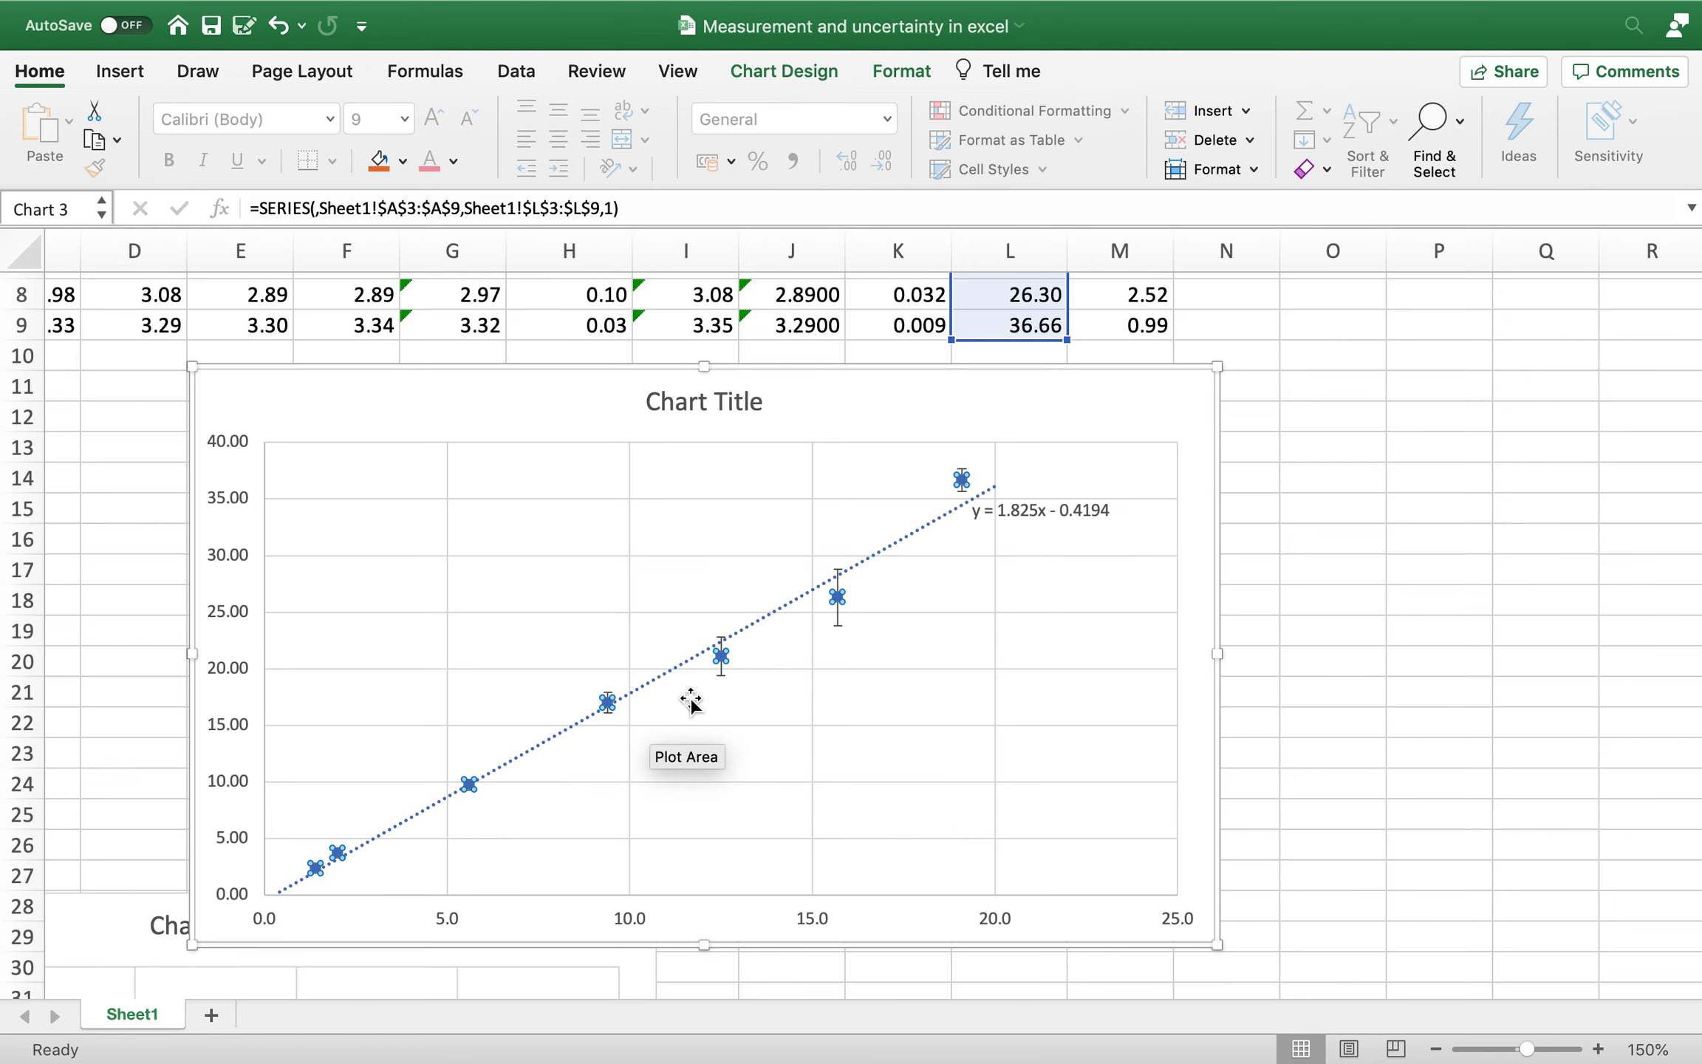
scroll(733, 761, "up", 2)
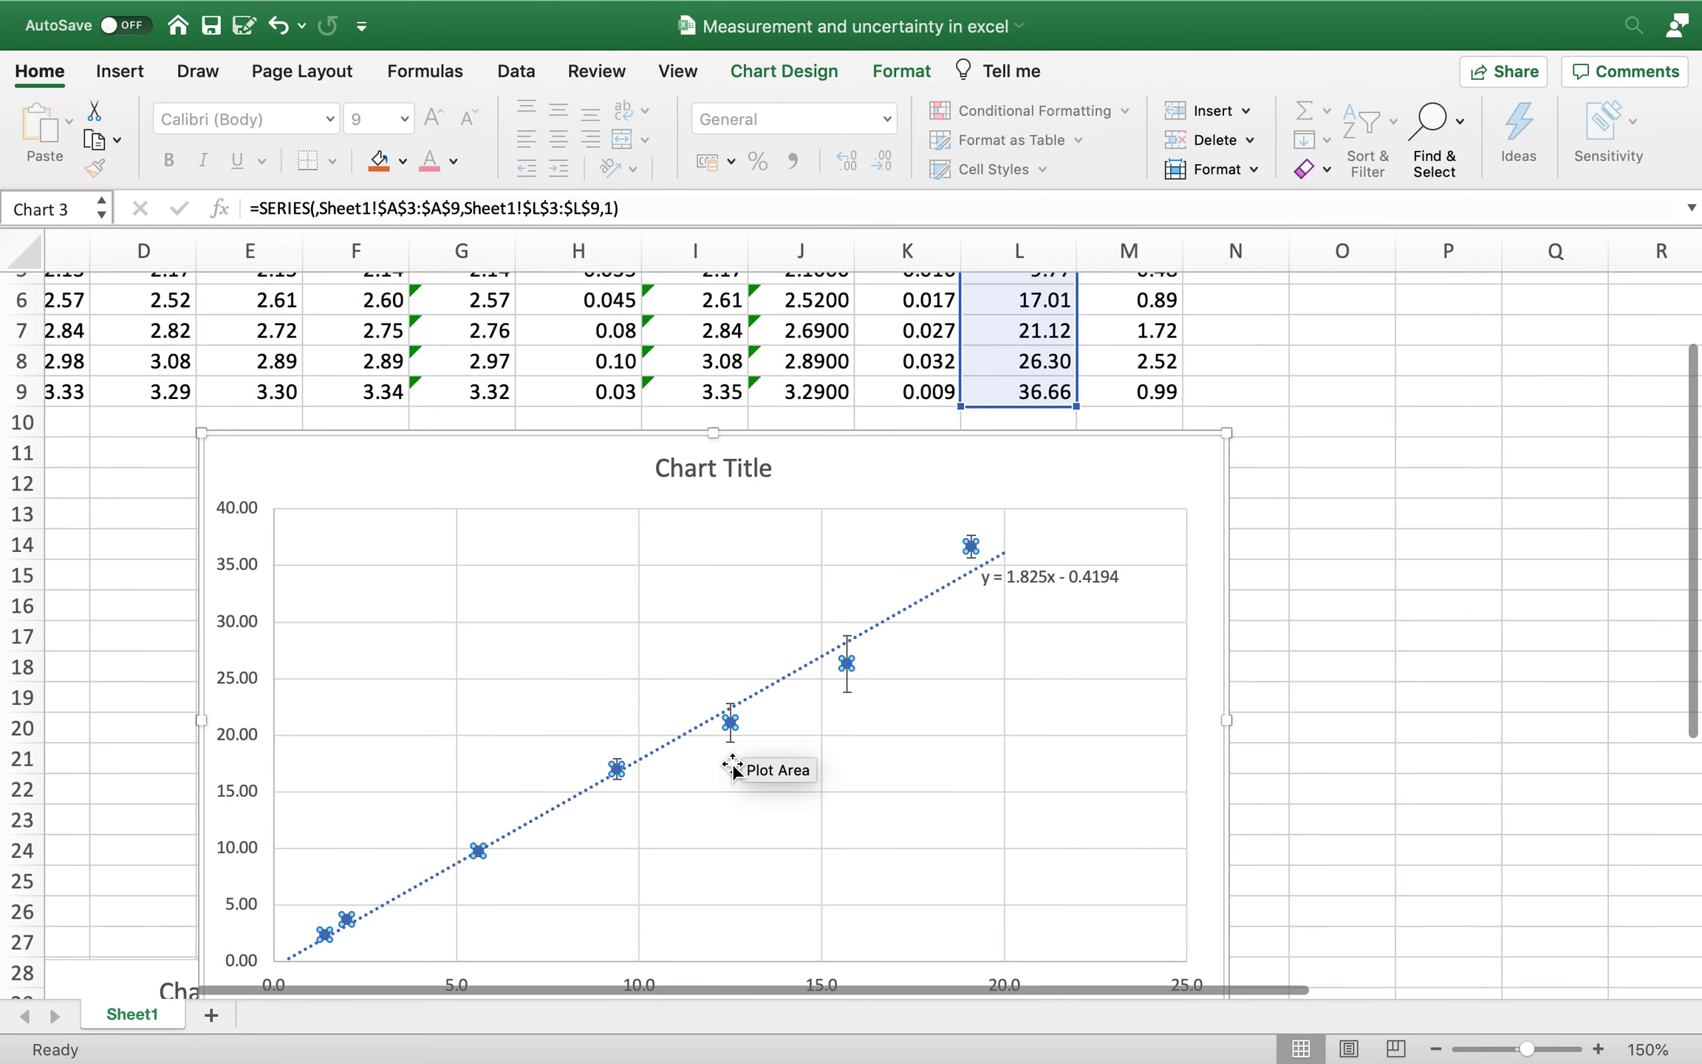
scroll(734, 768, "up", 2)
scroll(731, 761, "down", 5)
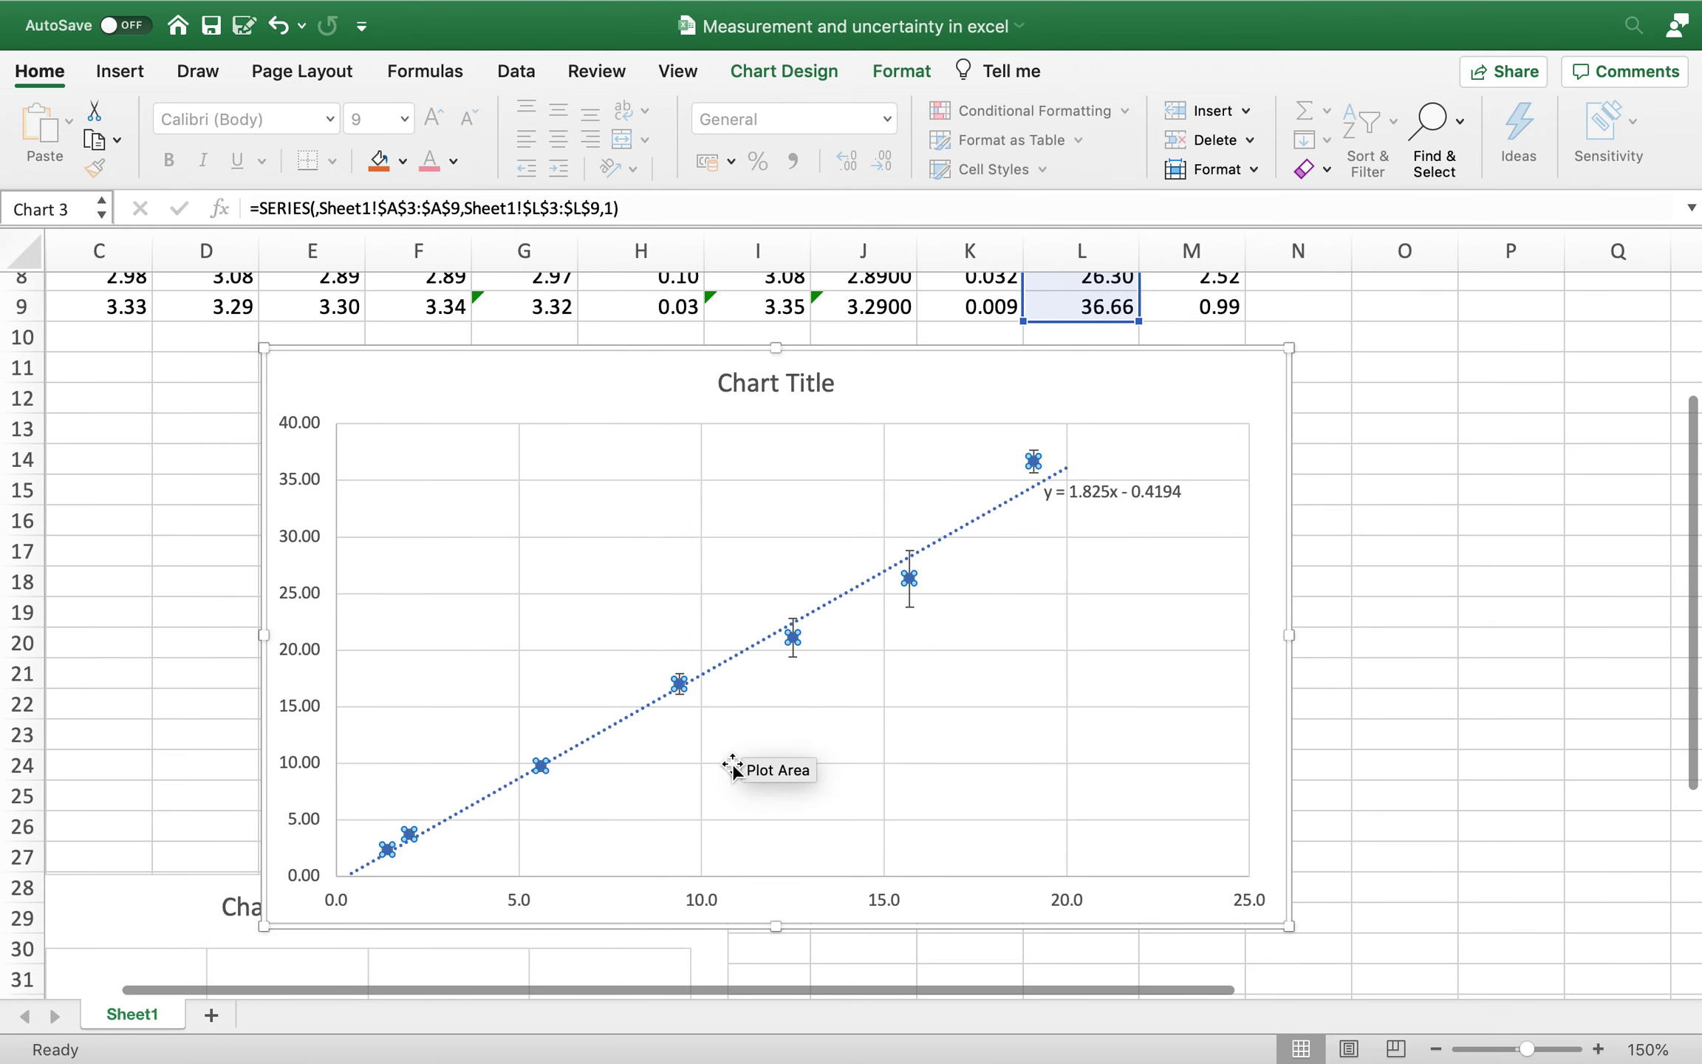
scroll(708, 727, "up", 4)
scroll(708, 728, "right", 2)
scroll(708, 726, "up", 4)
scroll(708, 726, "down", 5)
scroll(708, 727, "right", 1)
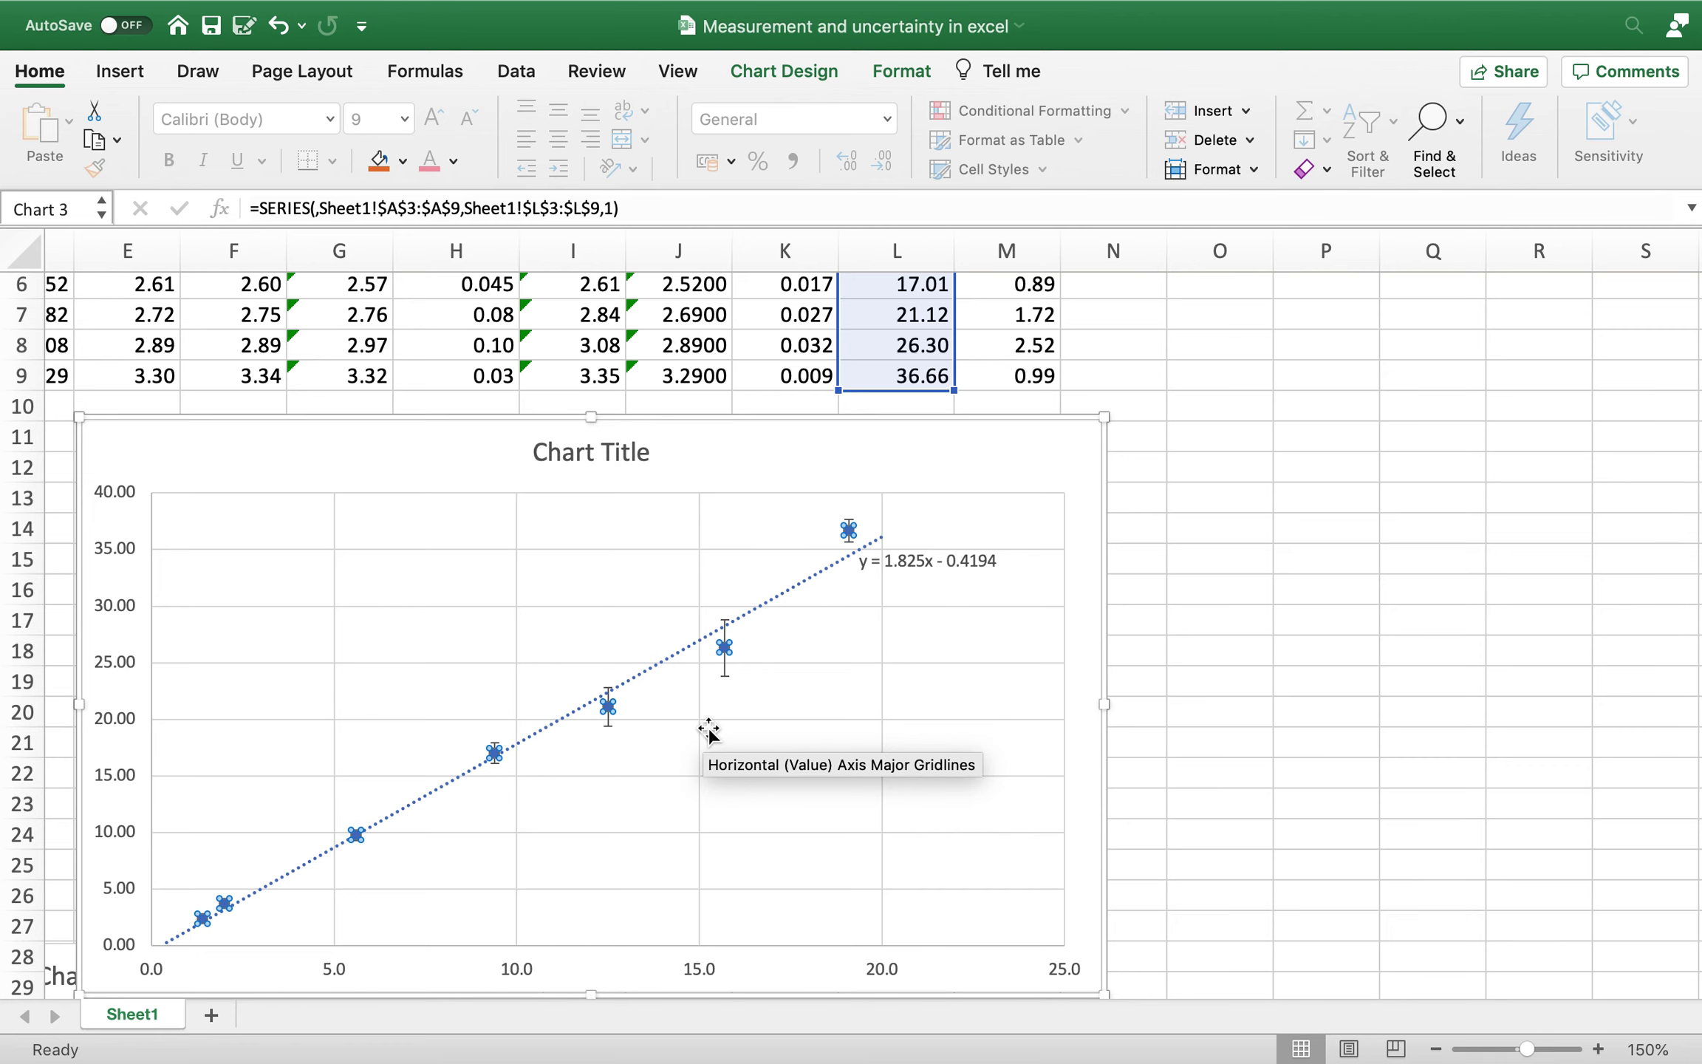
scroll(708, 730, "down", 1)
scroll(707, 730, "left", 1)
scroll(708, 729, "up", 6)
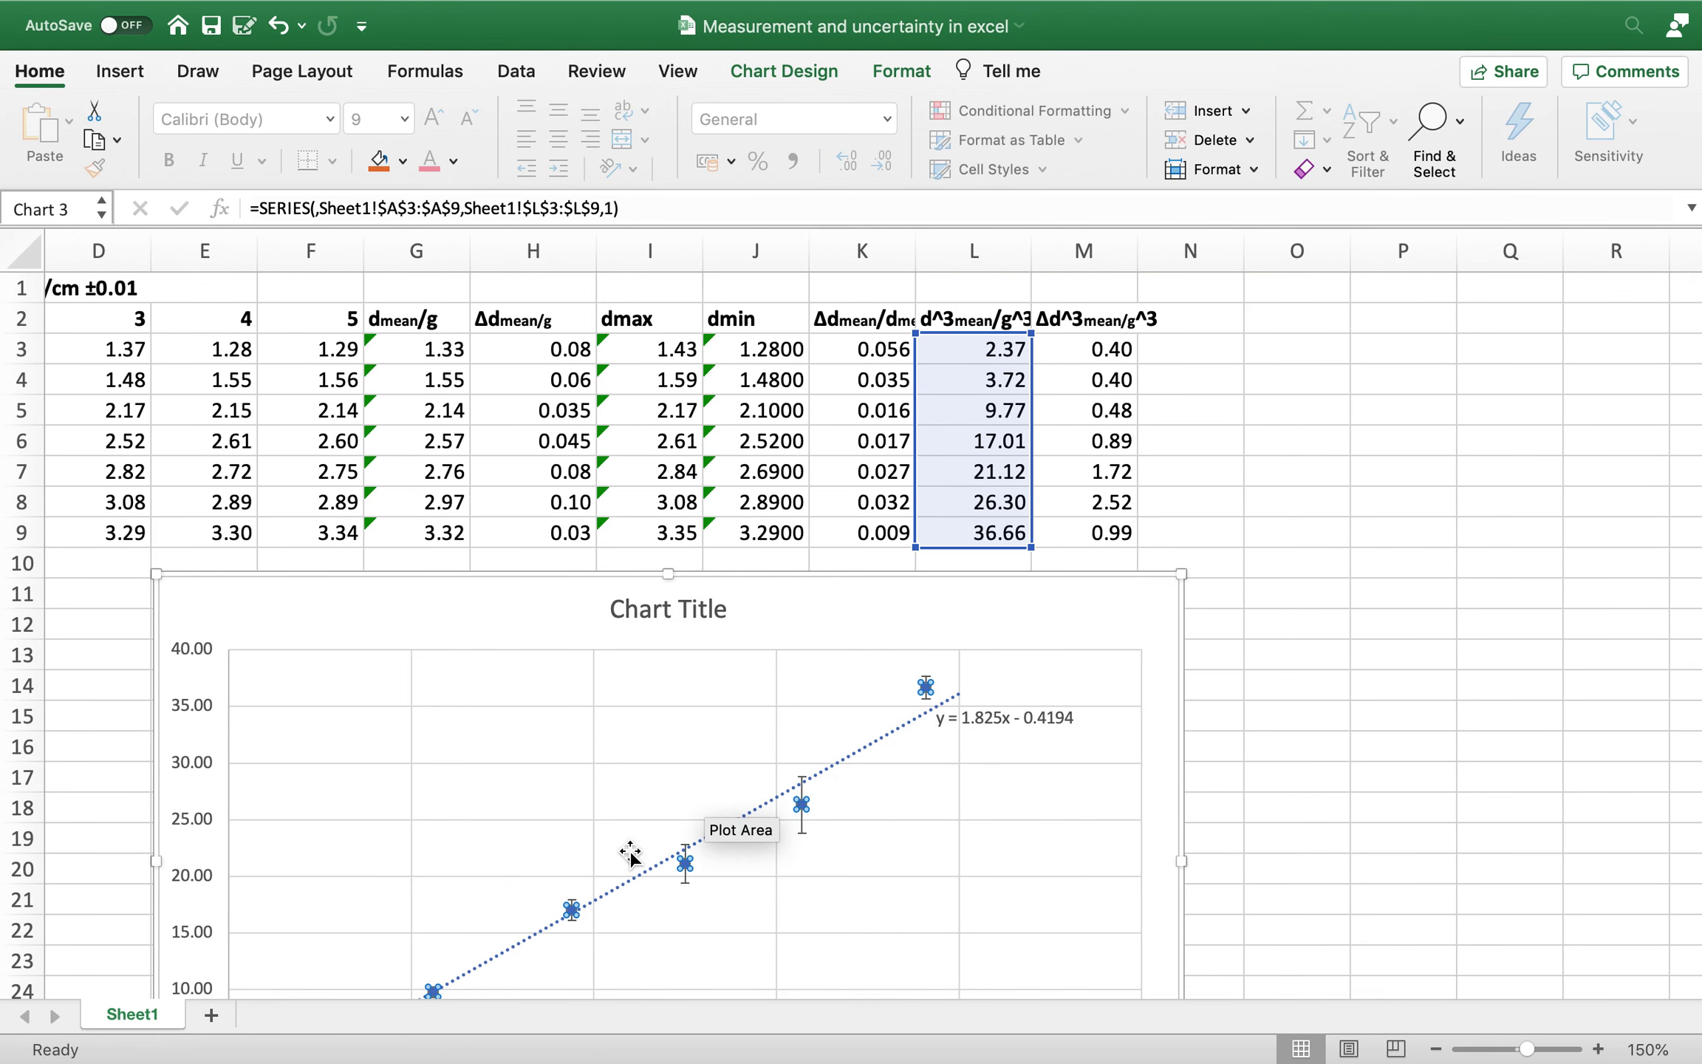
scroll(624, 798, "down", 6)
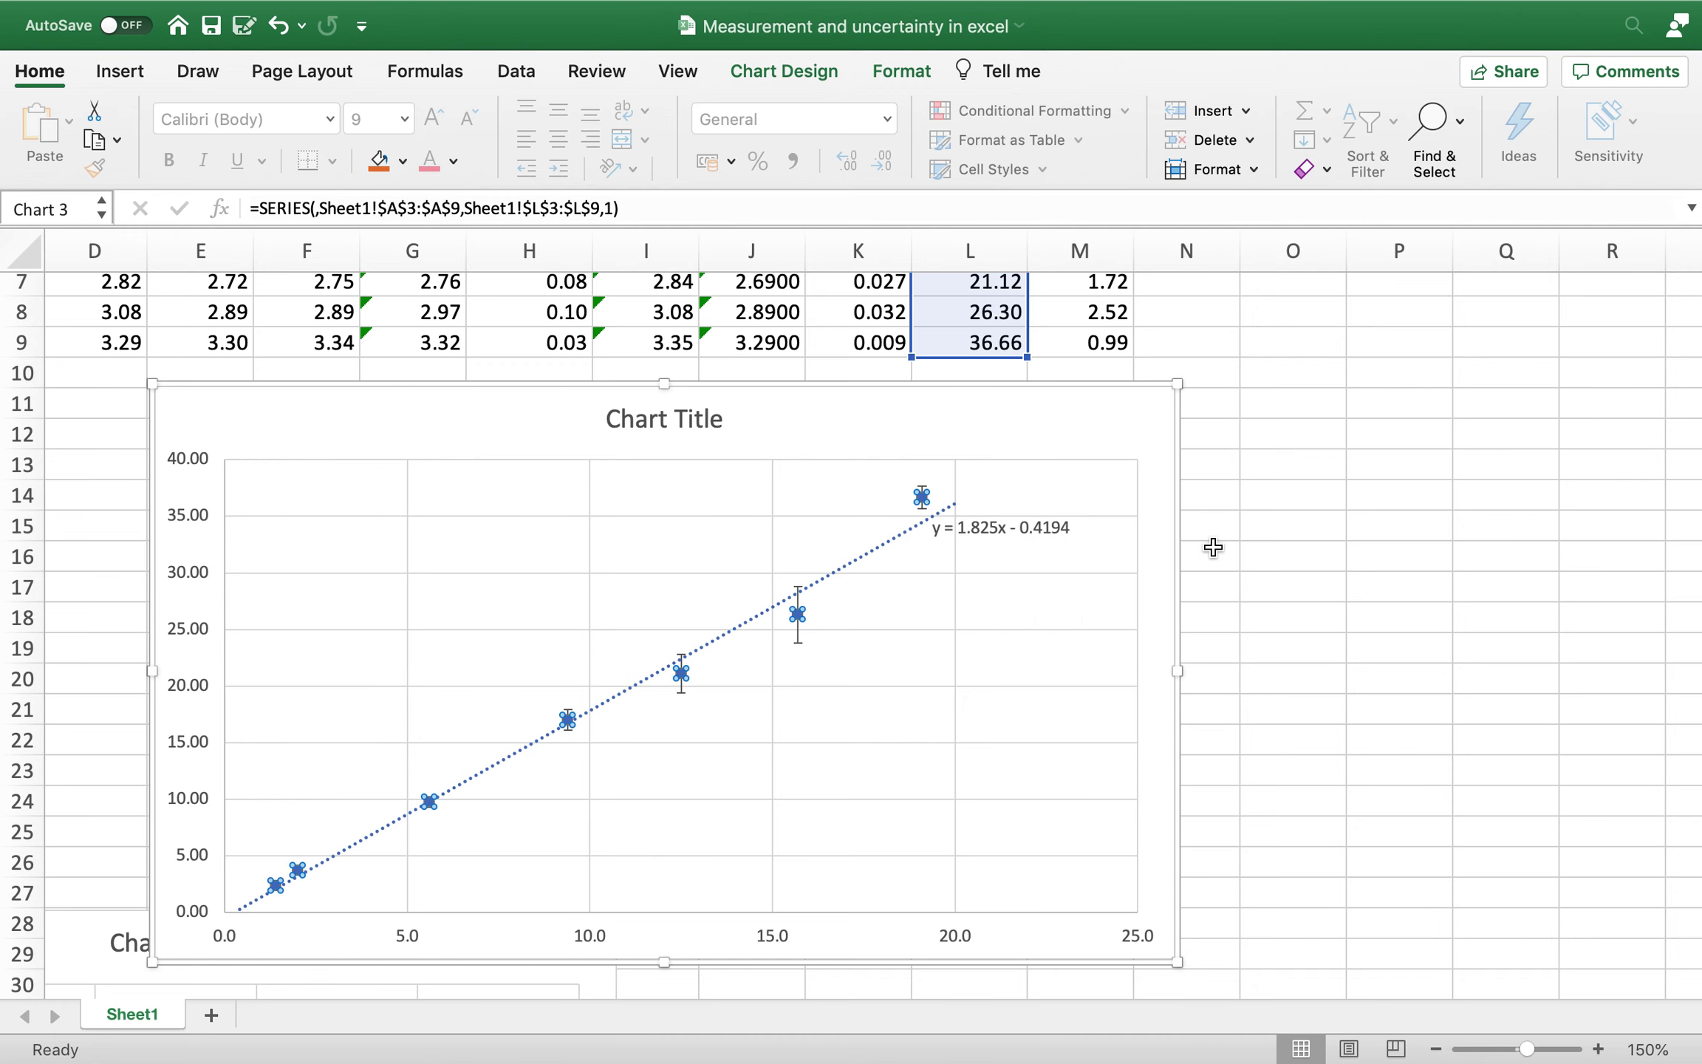
- Enter the column headings x in P12 and y in Q12, in the empty area beside the chart
scroll(1212, 546, "up", 6)
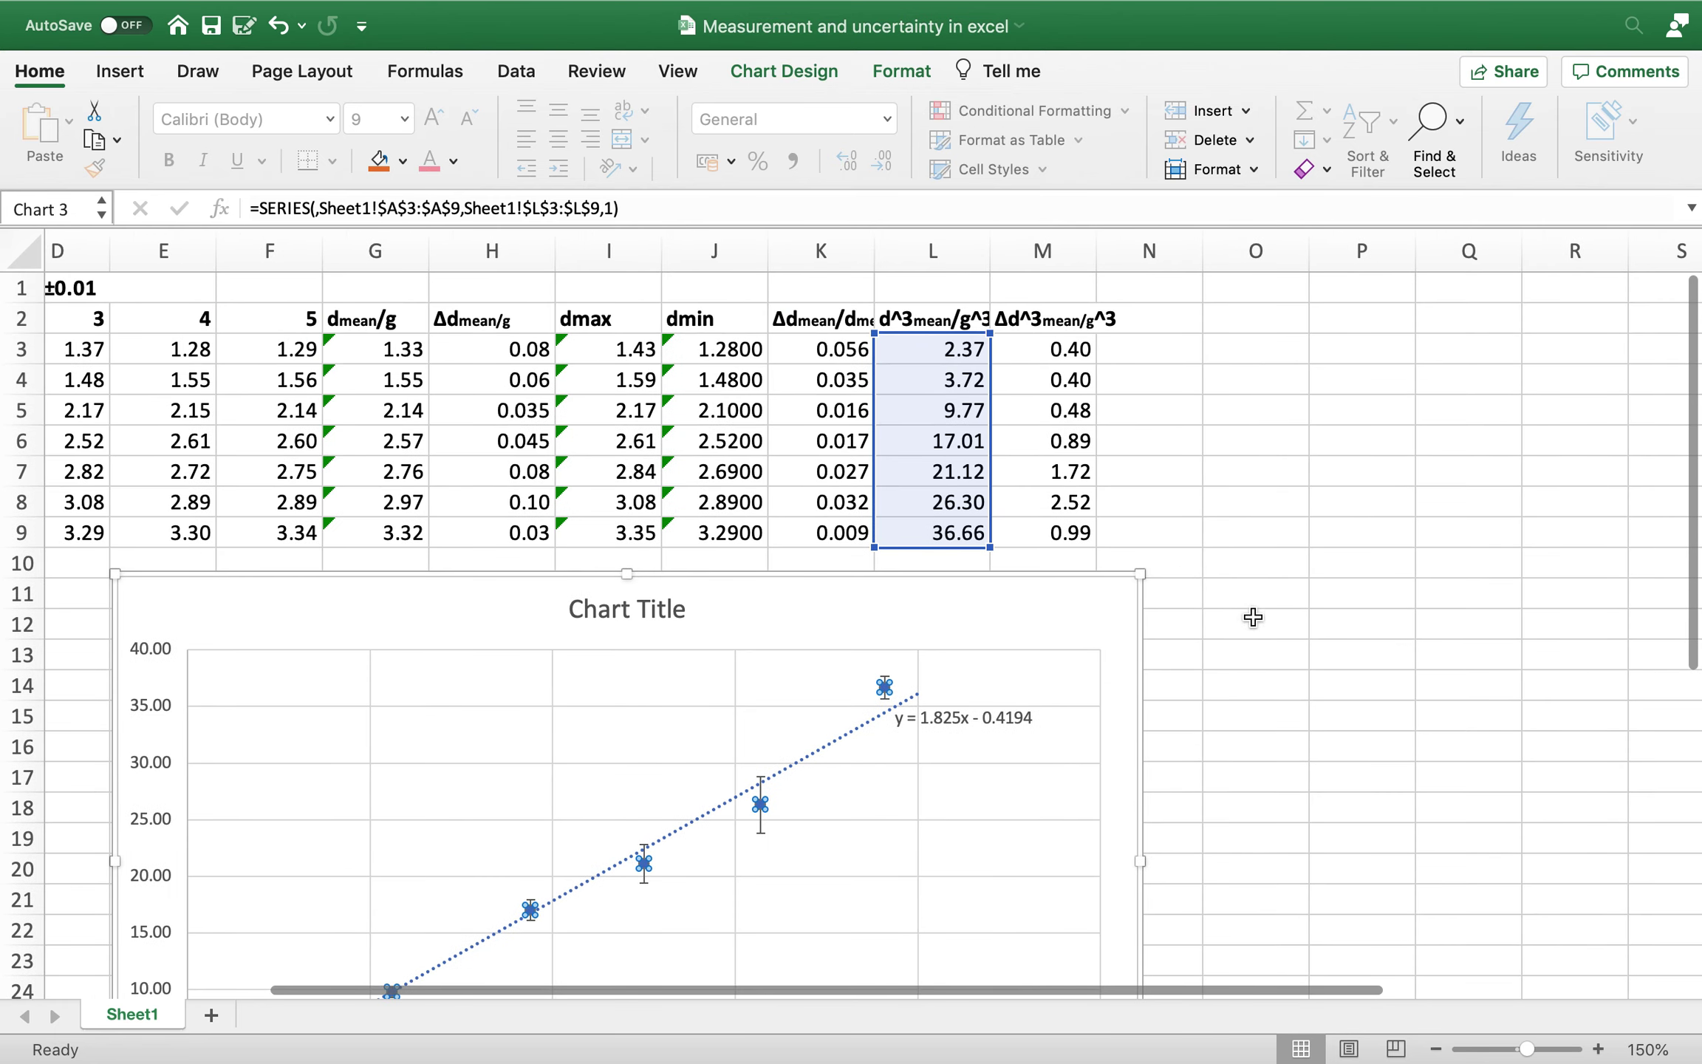
left_click(1257, 327)
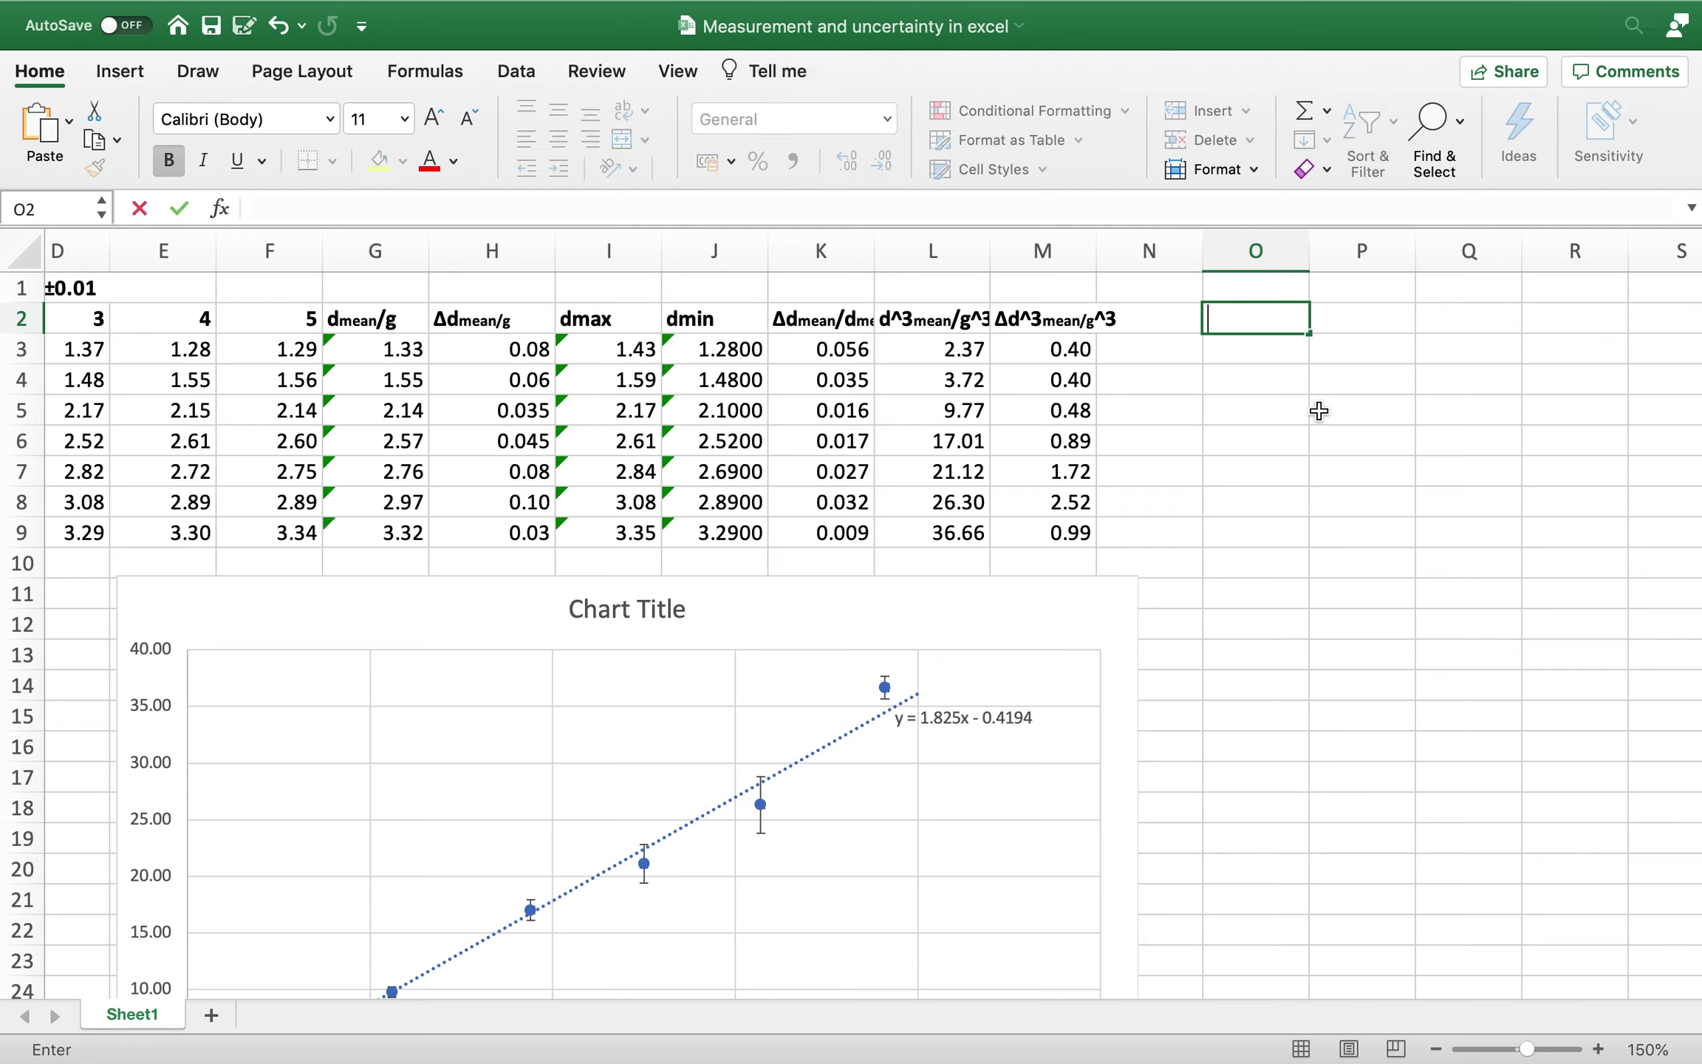
left_click(1346, 617)
type("x")
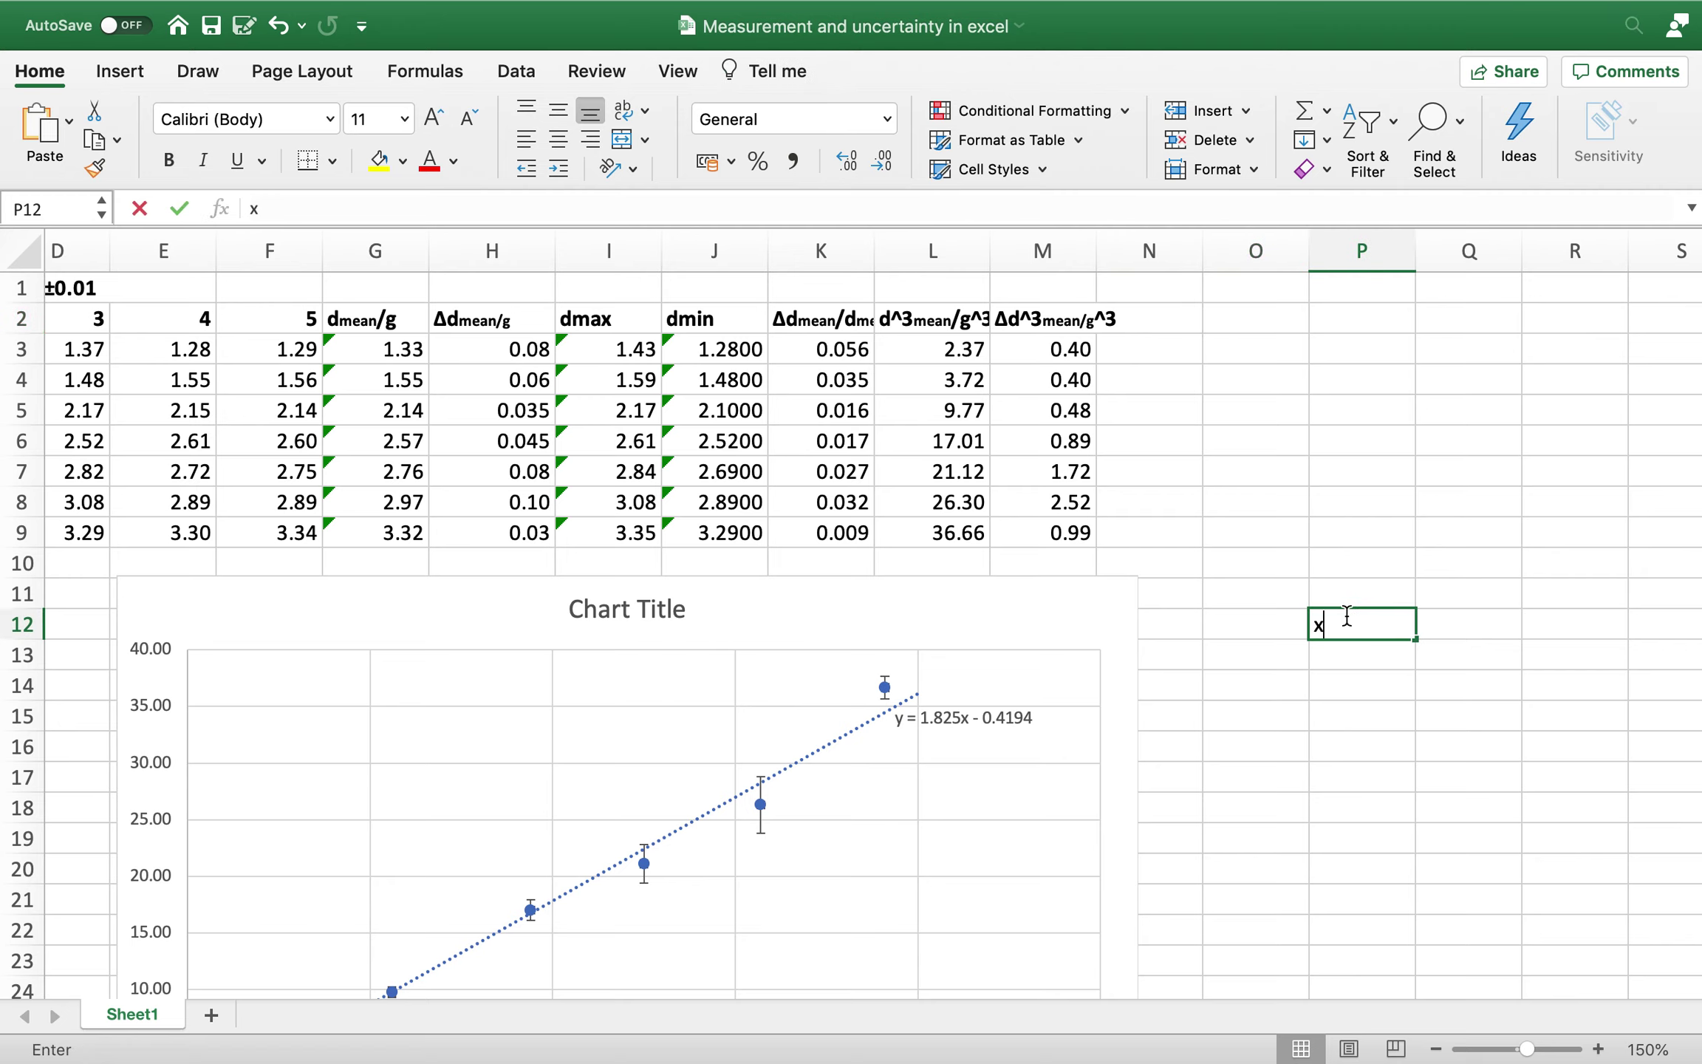
left_click(1470, 626)
type("y")
- Merge cells O13 and O14 beside the small x-y table and enter the row label Max in the merged cell
left_click(1242, 652)
left_click_drag(1241, 652, 1239, 684)
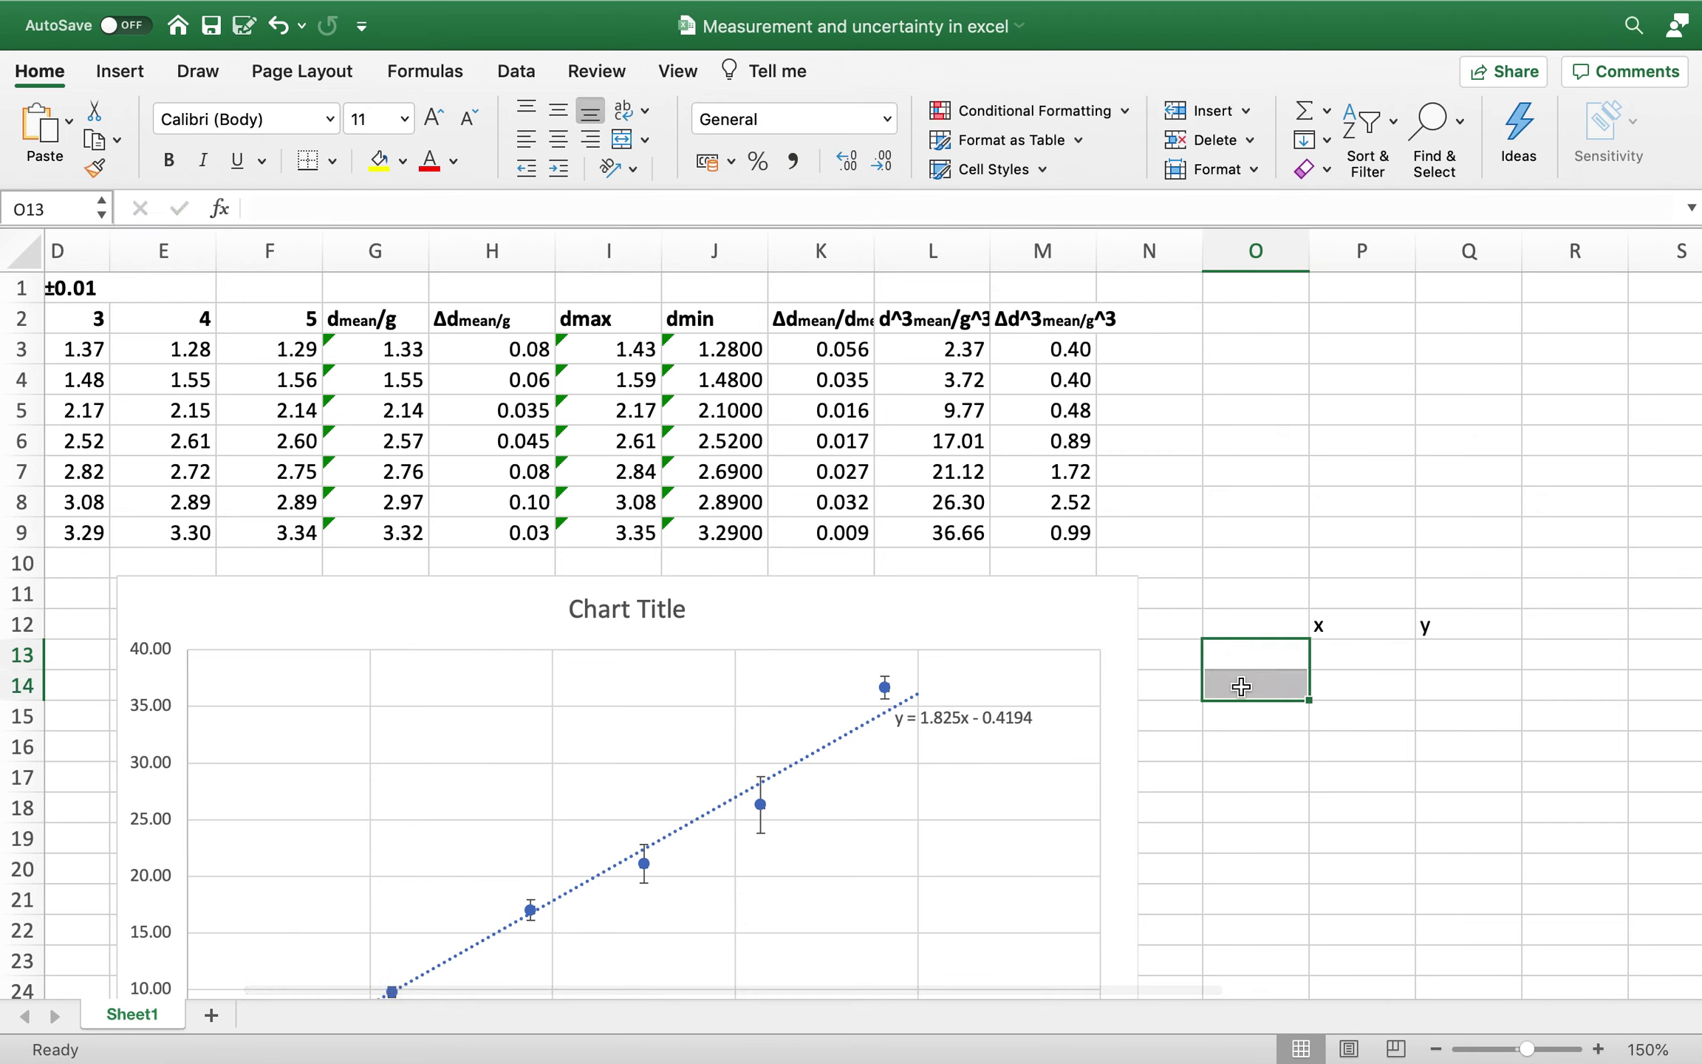
right_click(1240, 684)
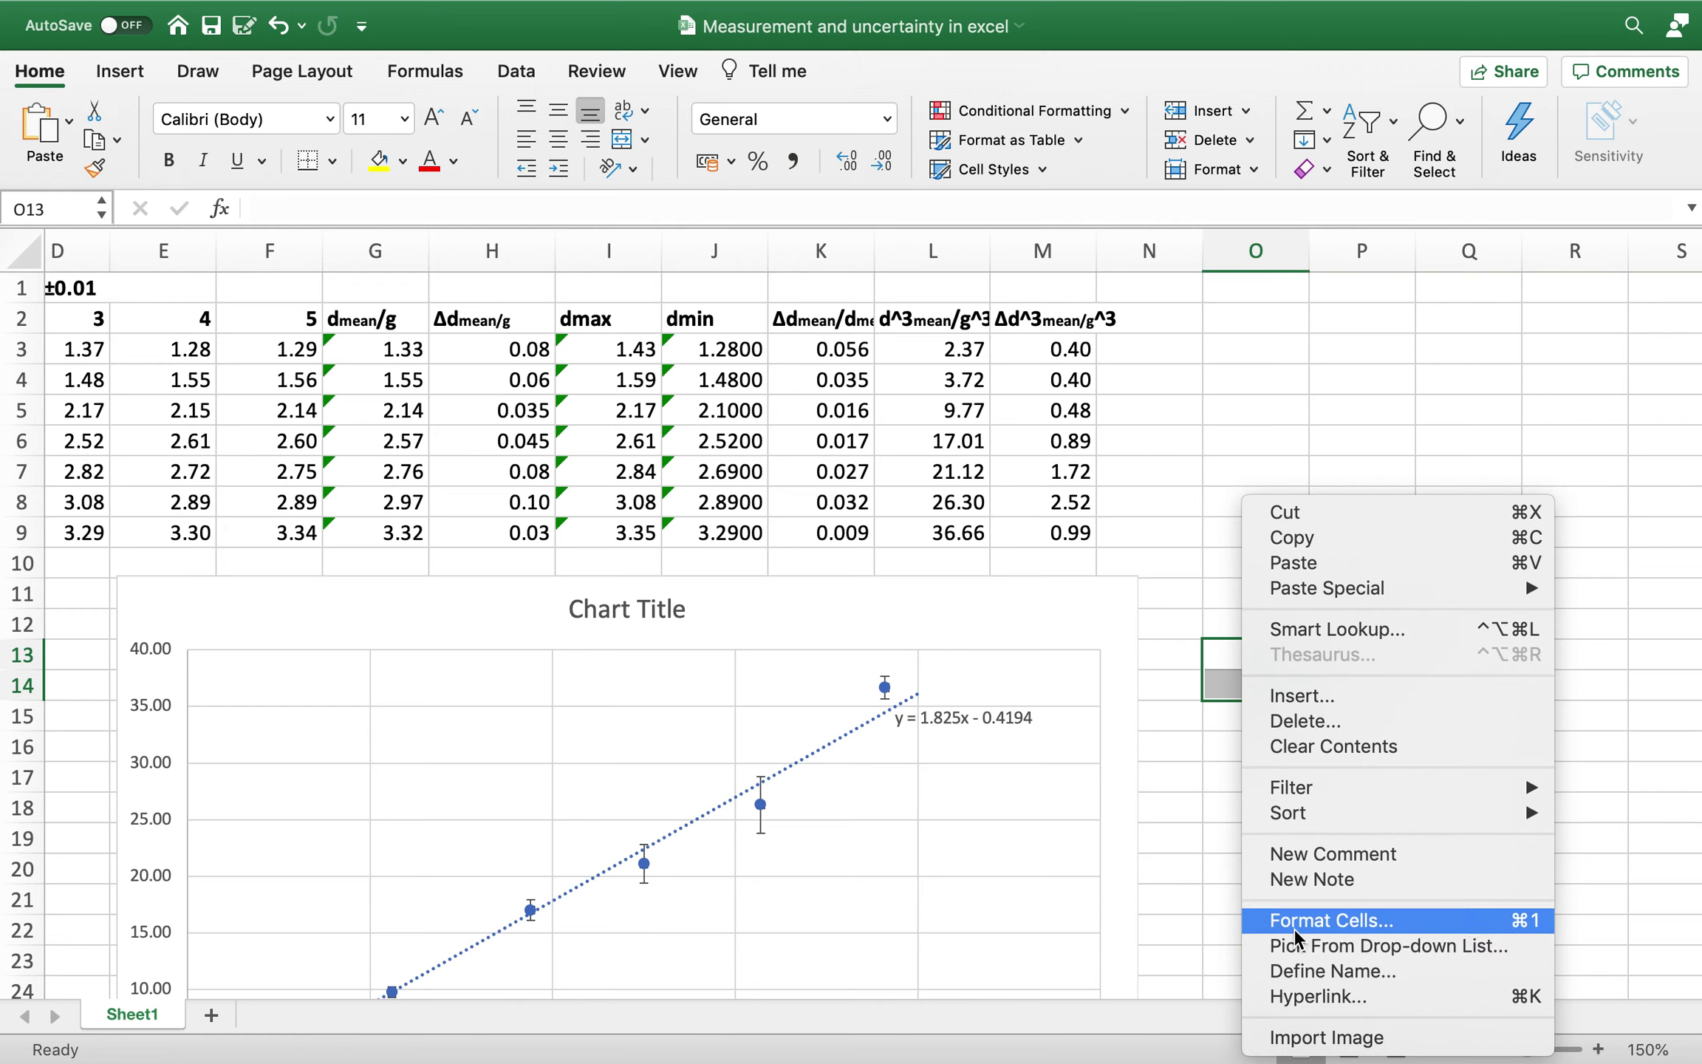
left_click(1311, 920)
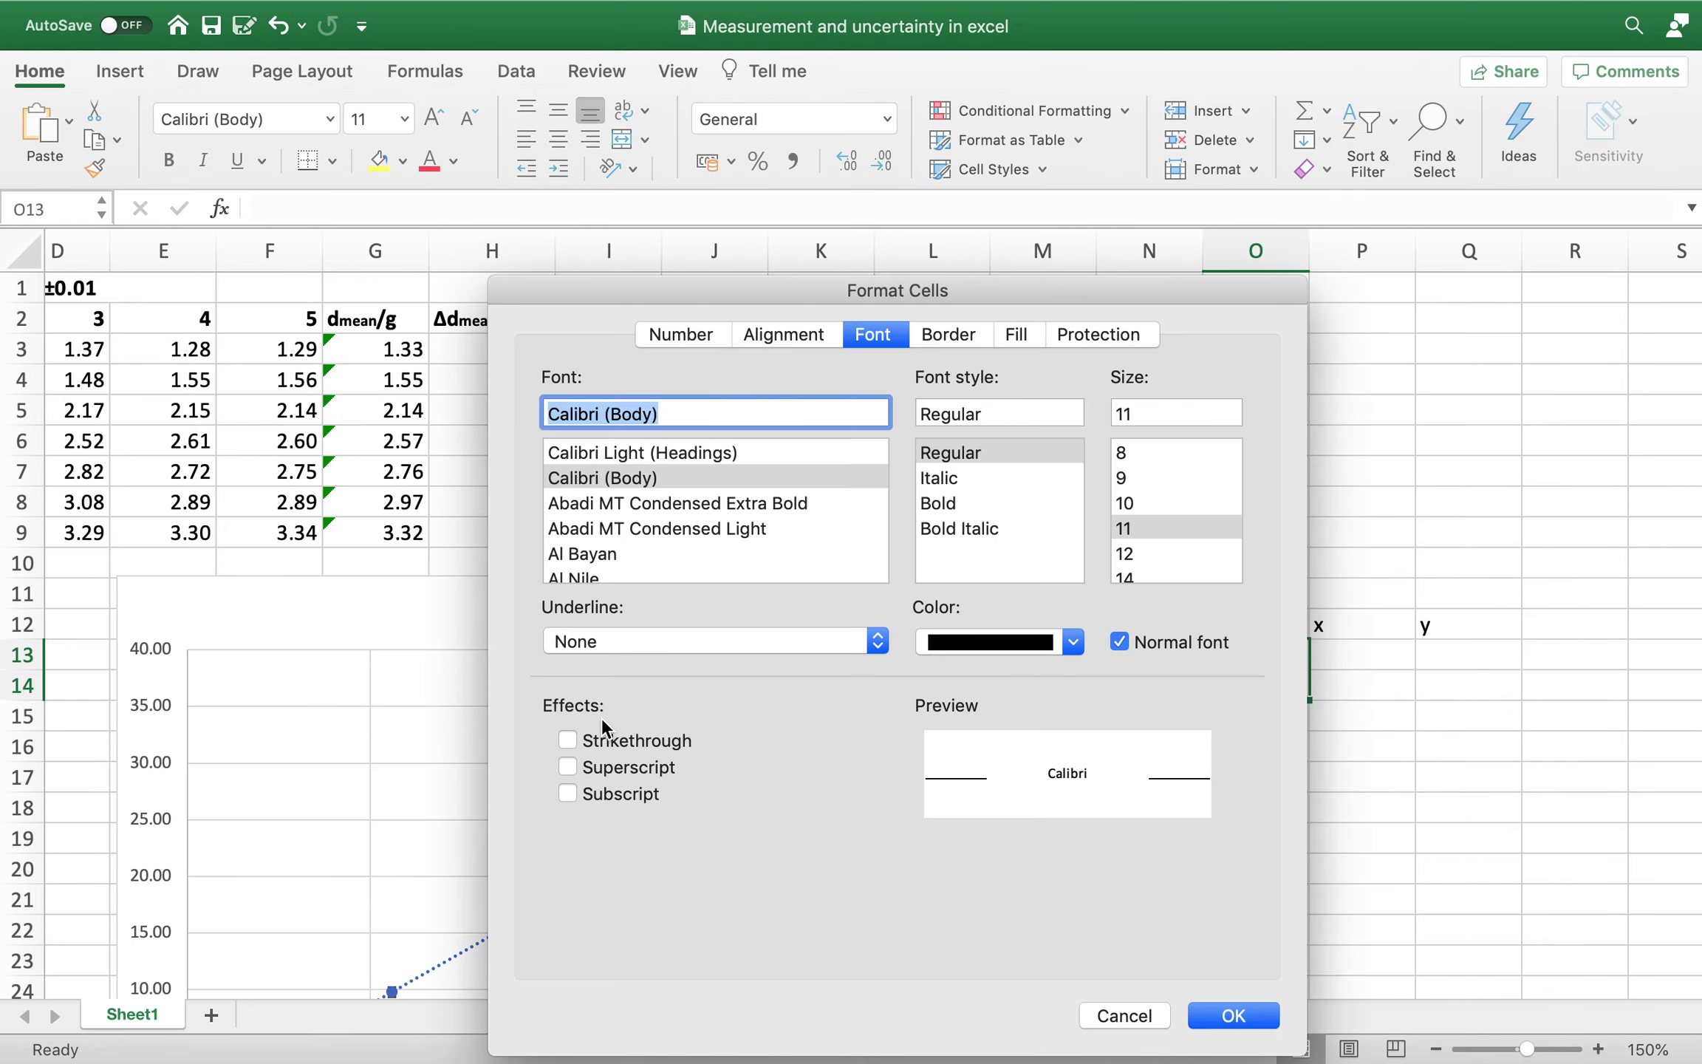
left_click(767, 344)
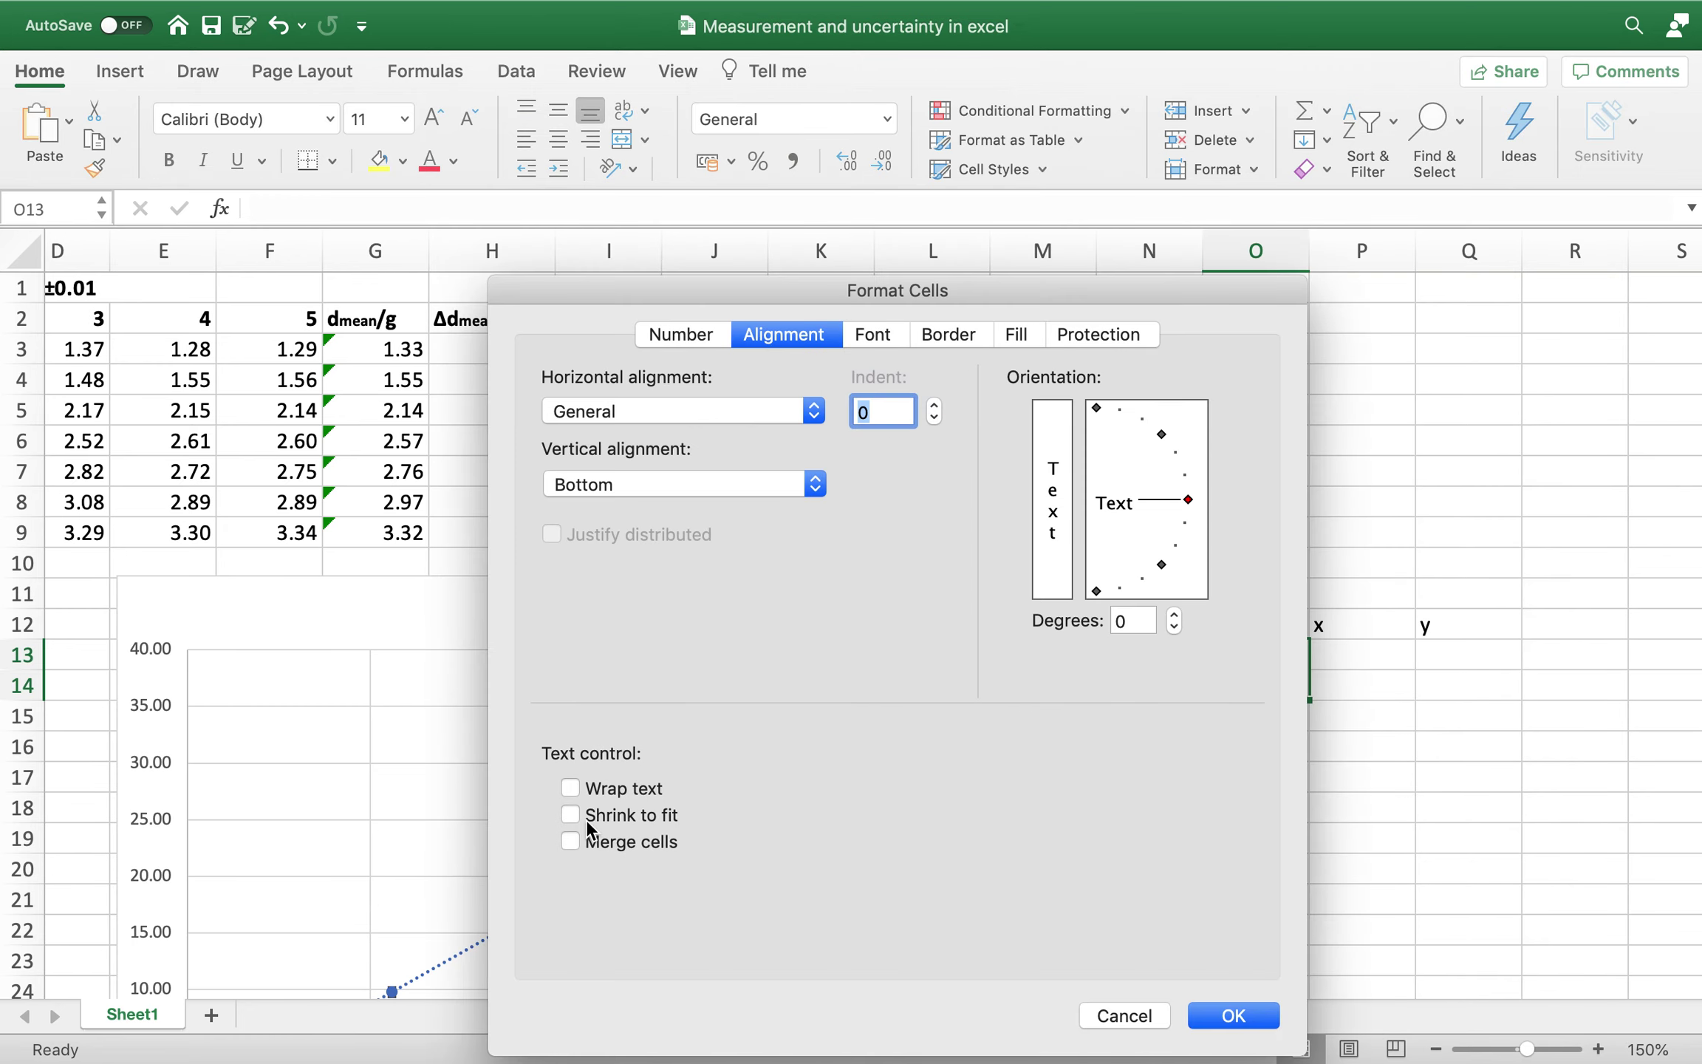
left_click(1232, 1018)
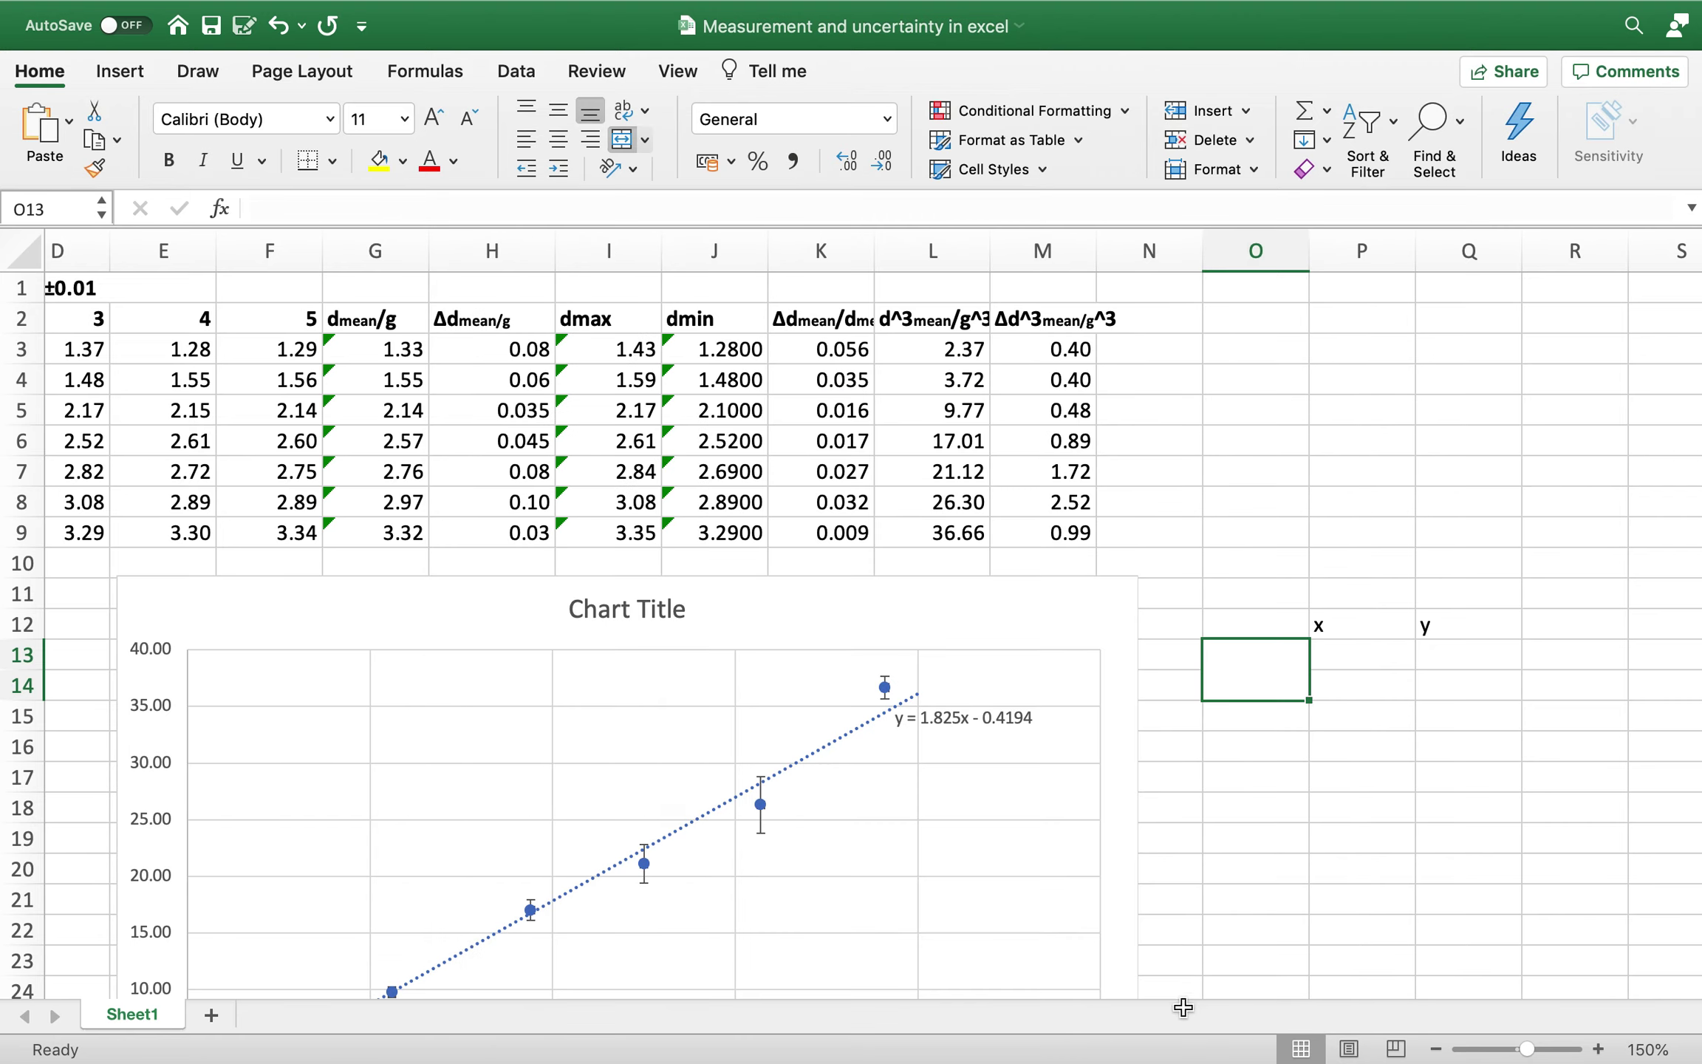
type("Max")
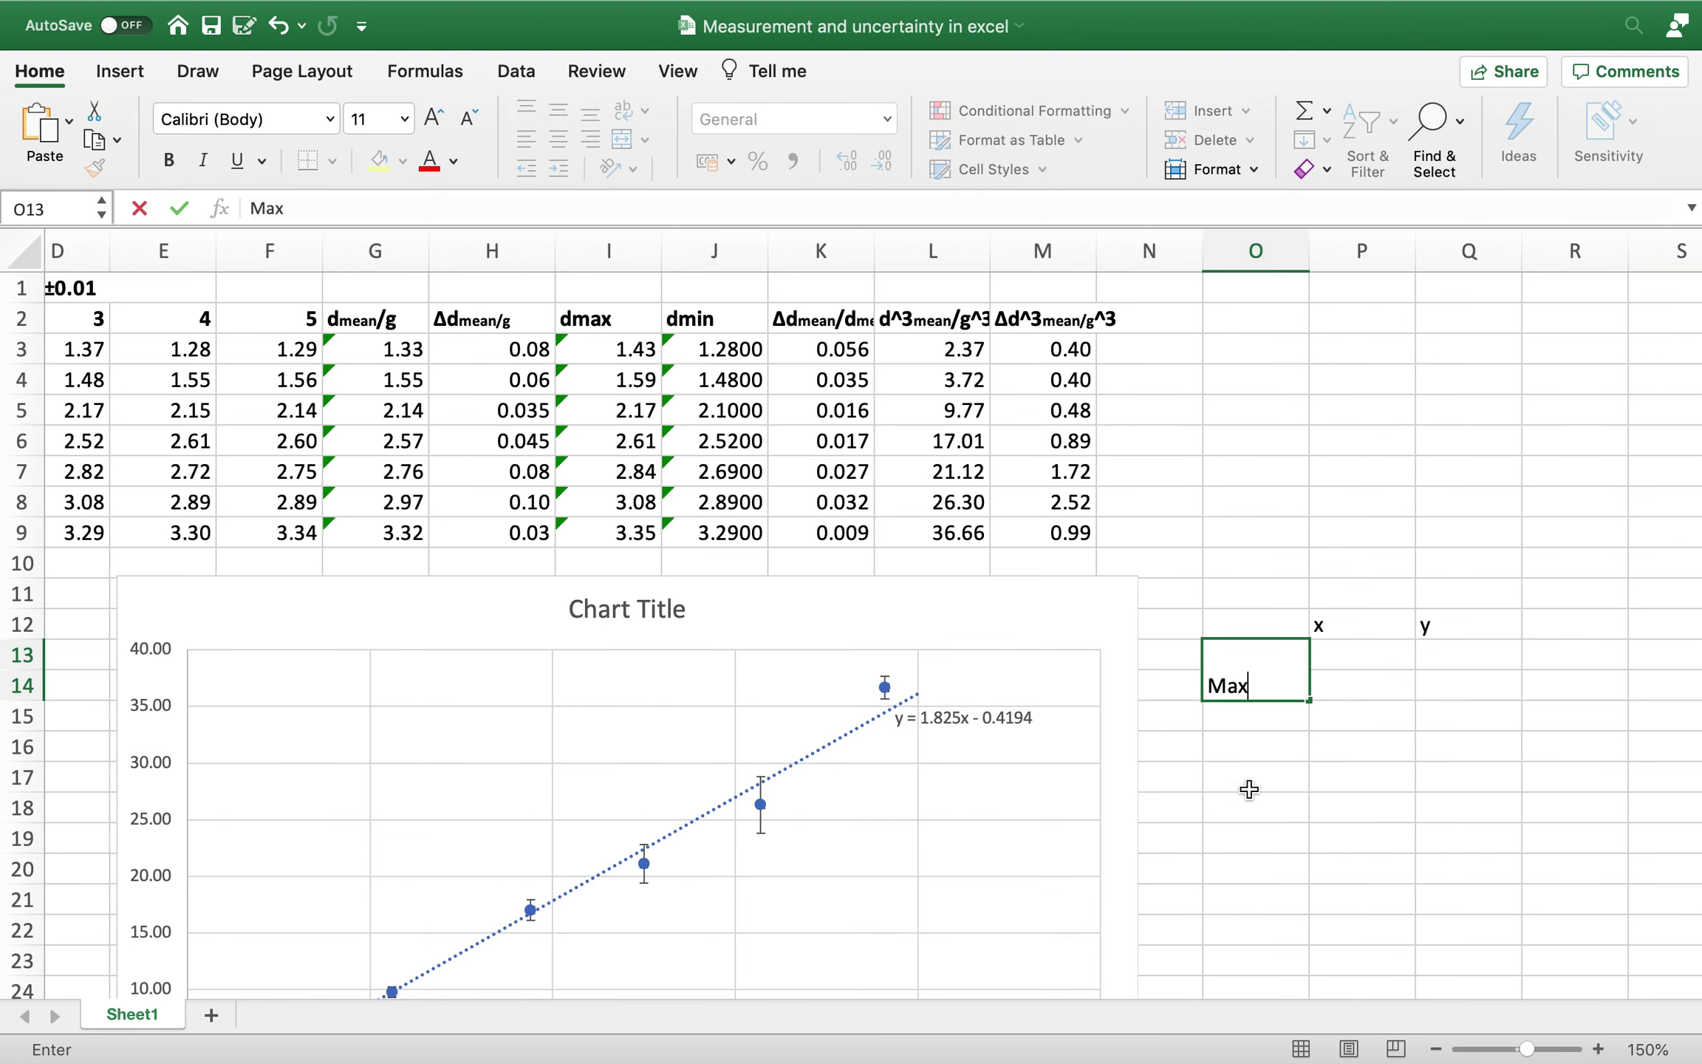
- Enter the formula =A3+.1 in P13 as the first x value of the Max row, using the smallest mass plus its uncertainty
left_click(1330, 670)
scroll(1048, 835, "down", 8)
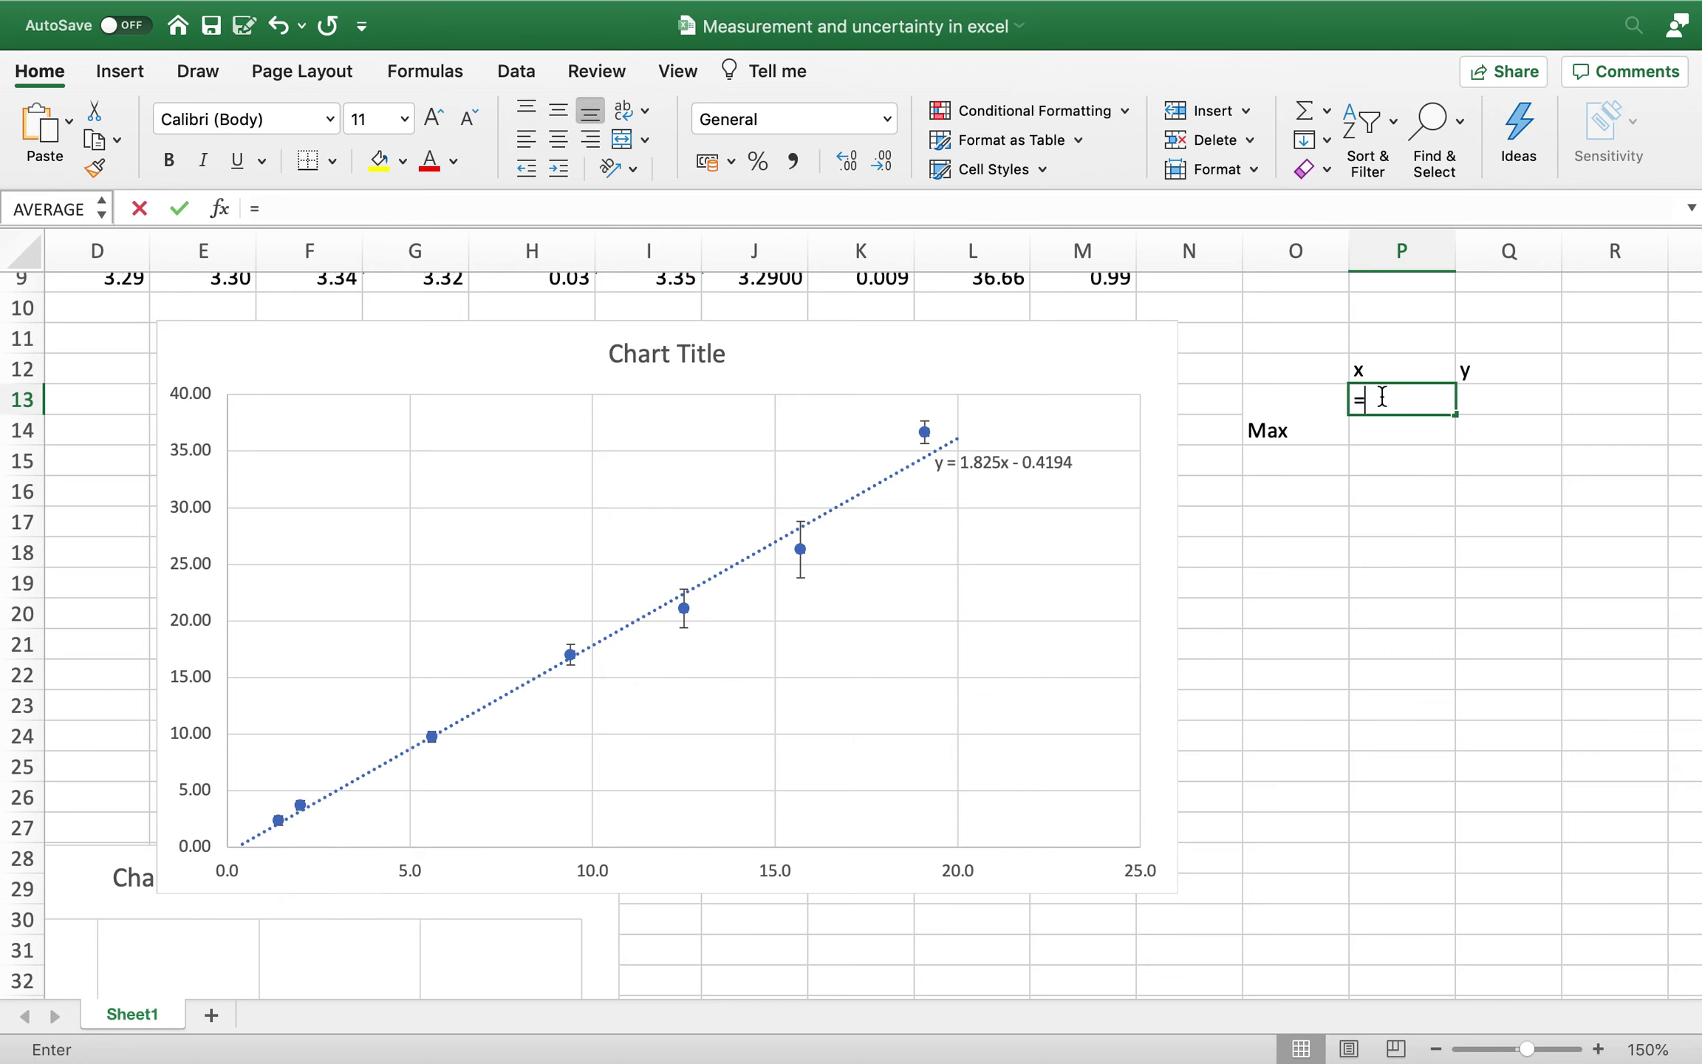
scroll(809, 475, "up", 5)
scroll(805, 473, "left", 1)
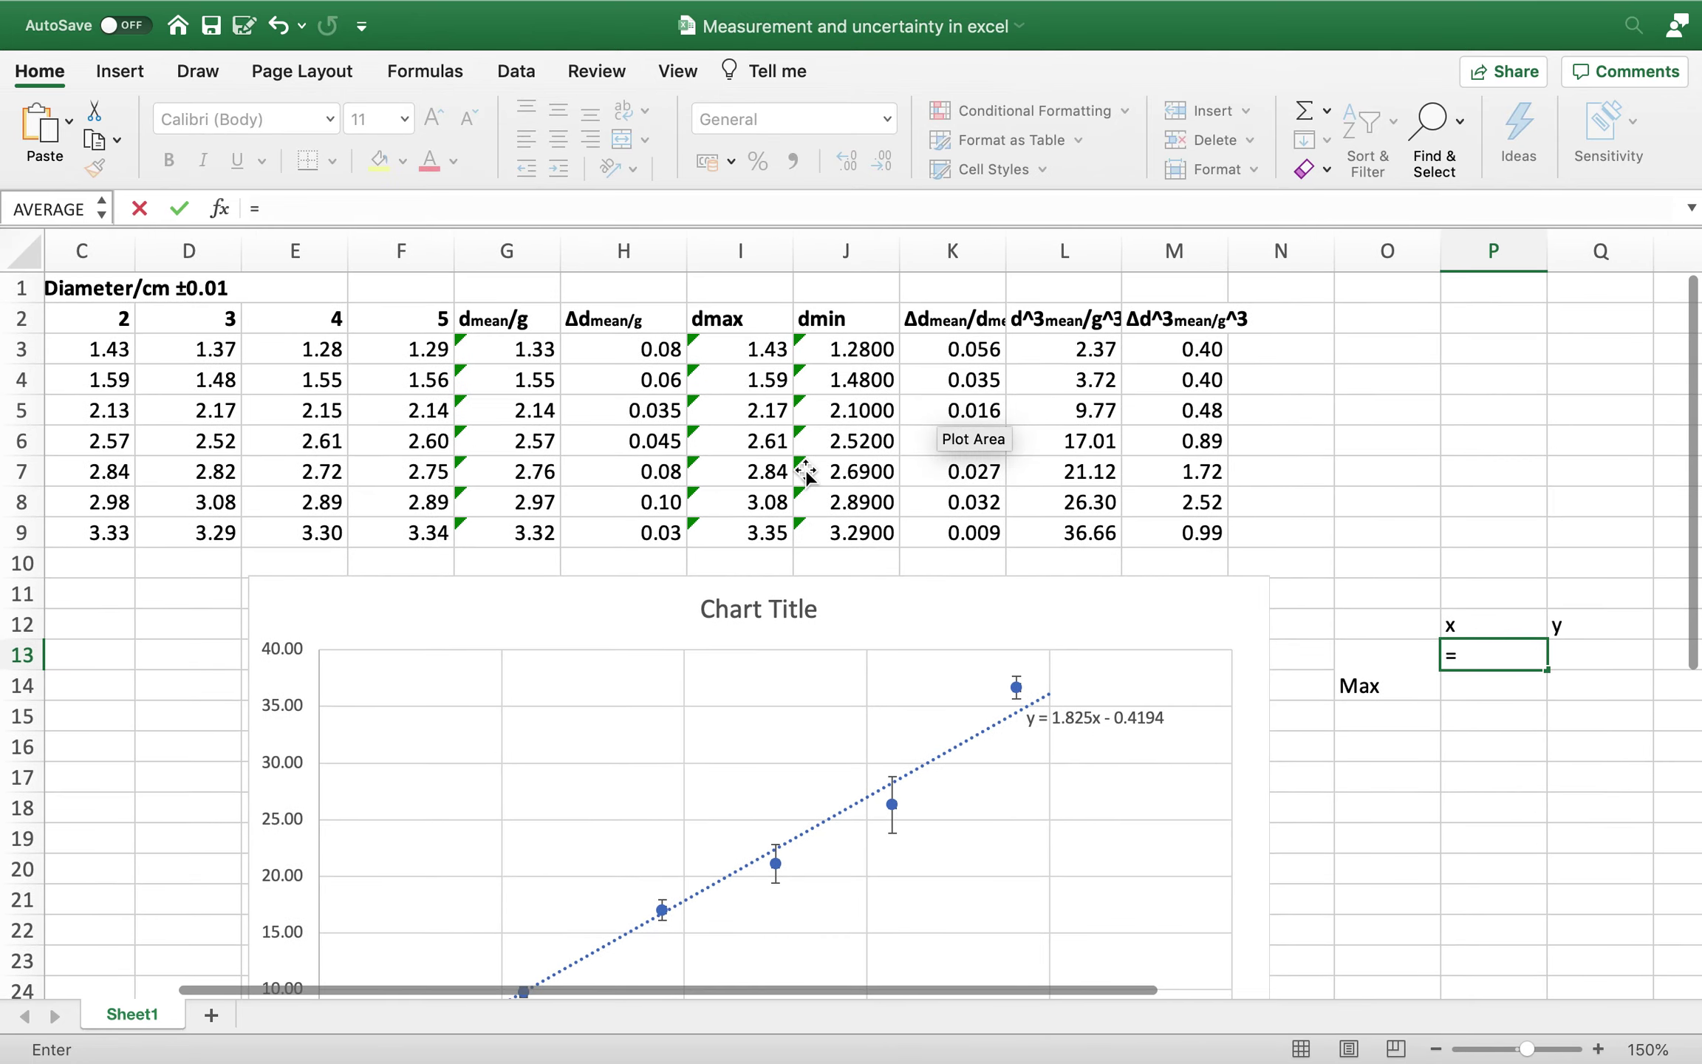
scroll(806, 473, "left", 2)
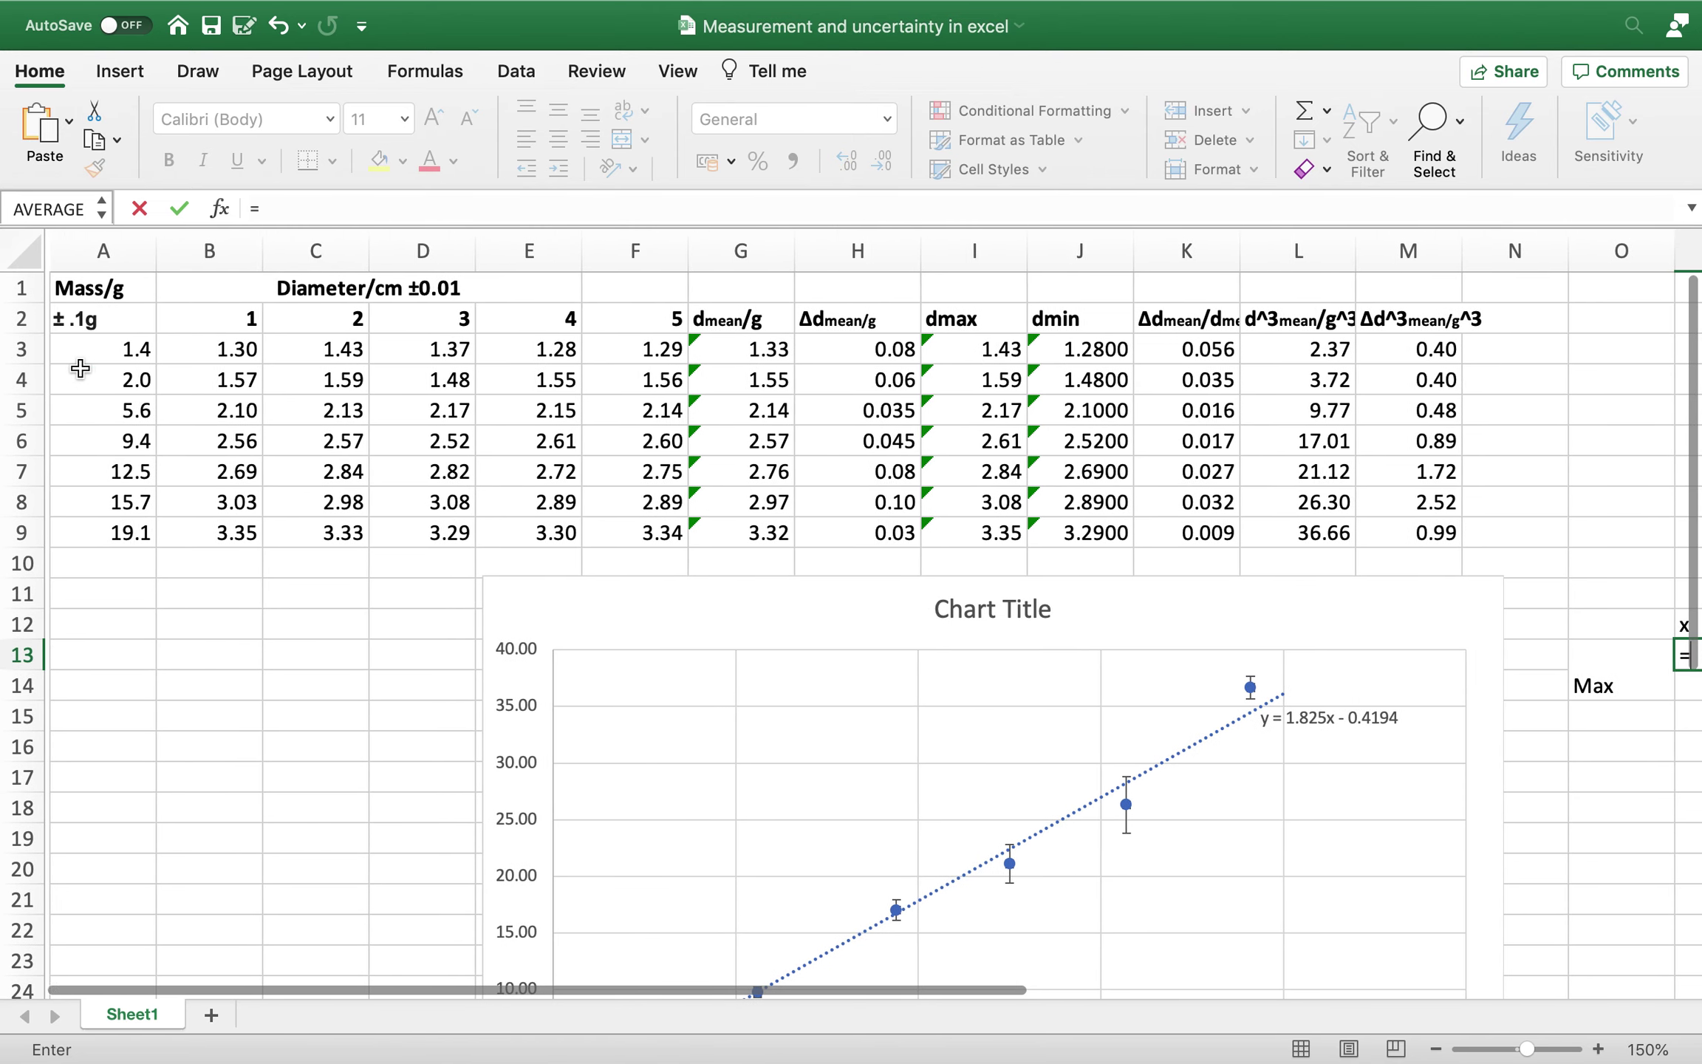
left_click(98, 347)
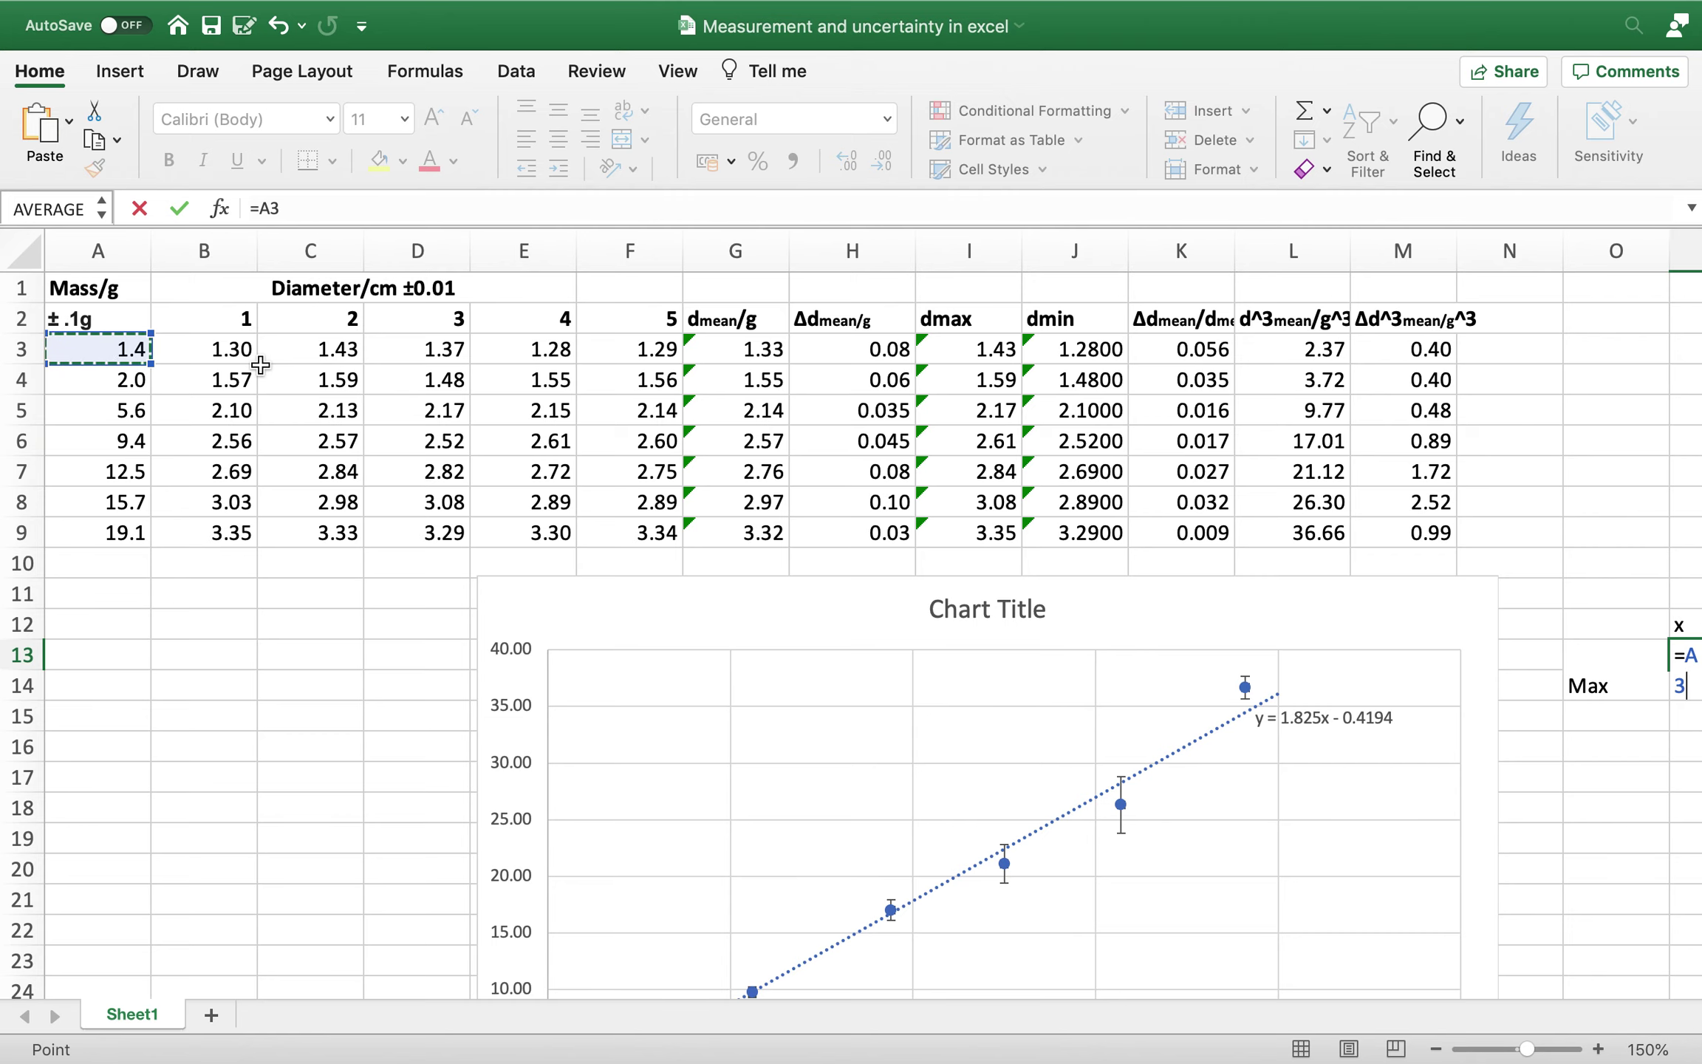
scroll(412, 394, "right", 2)
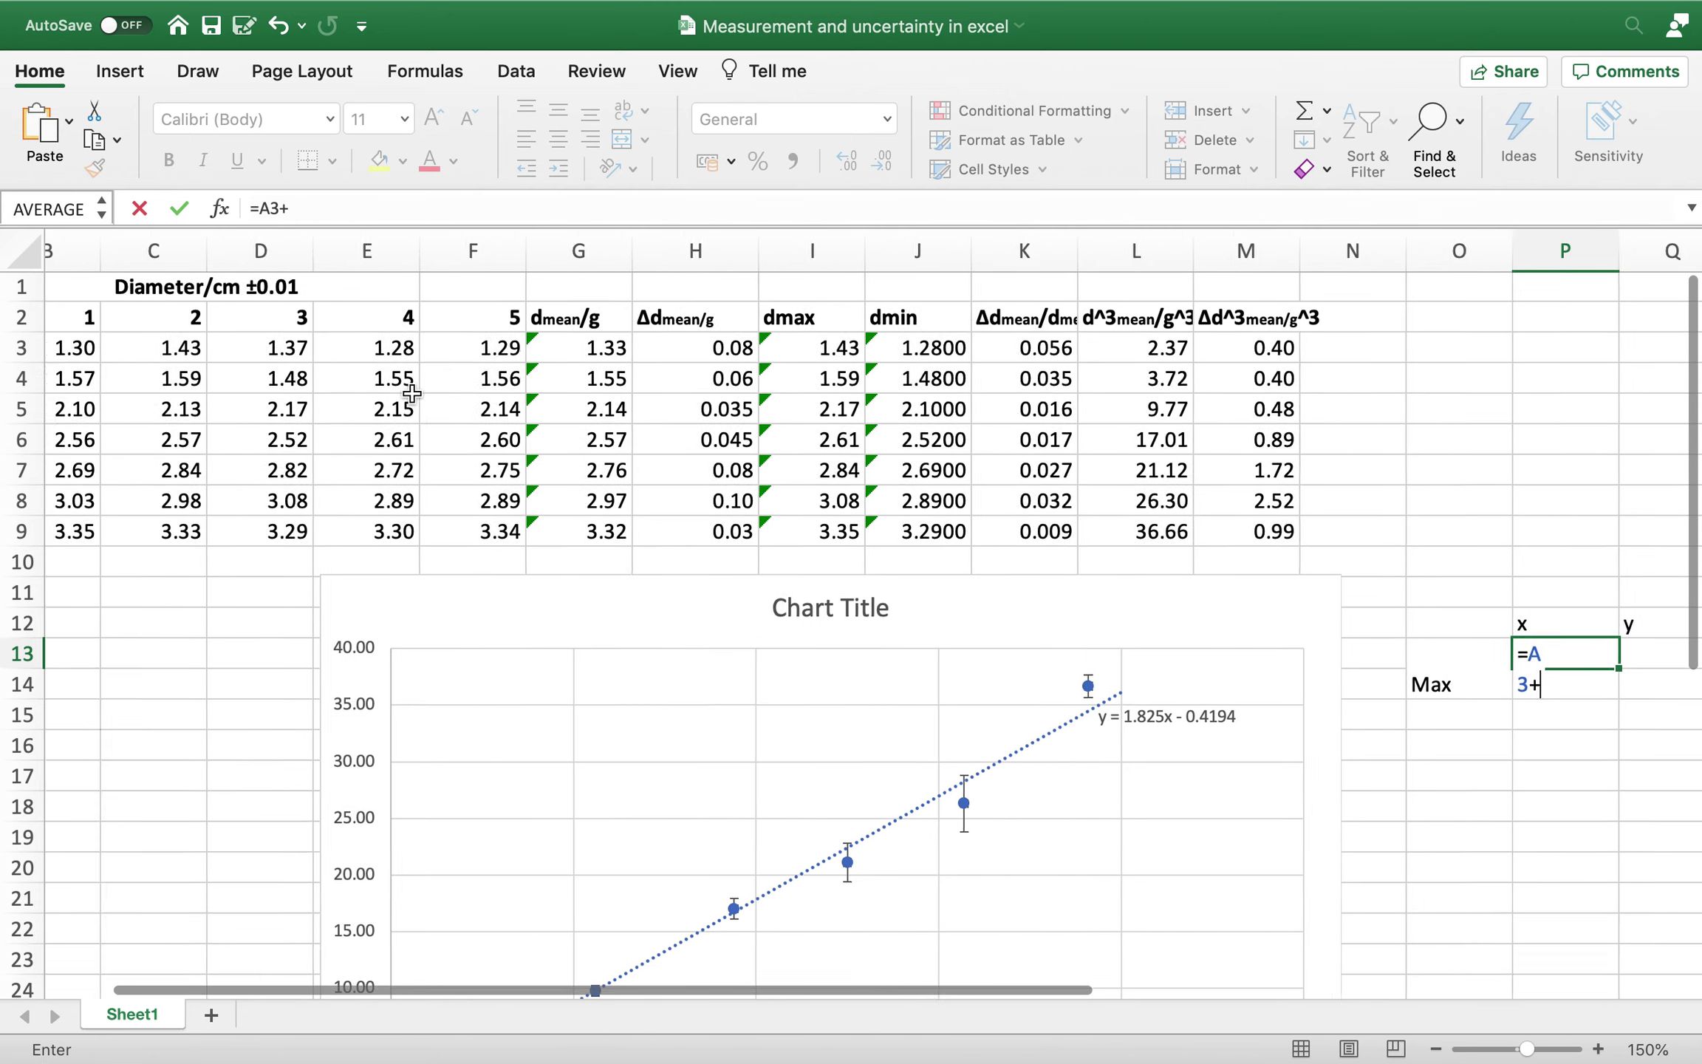
scroll(132, 347, "left", 2)
scroll(105, 443, "right", 3)
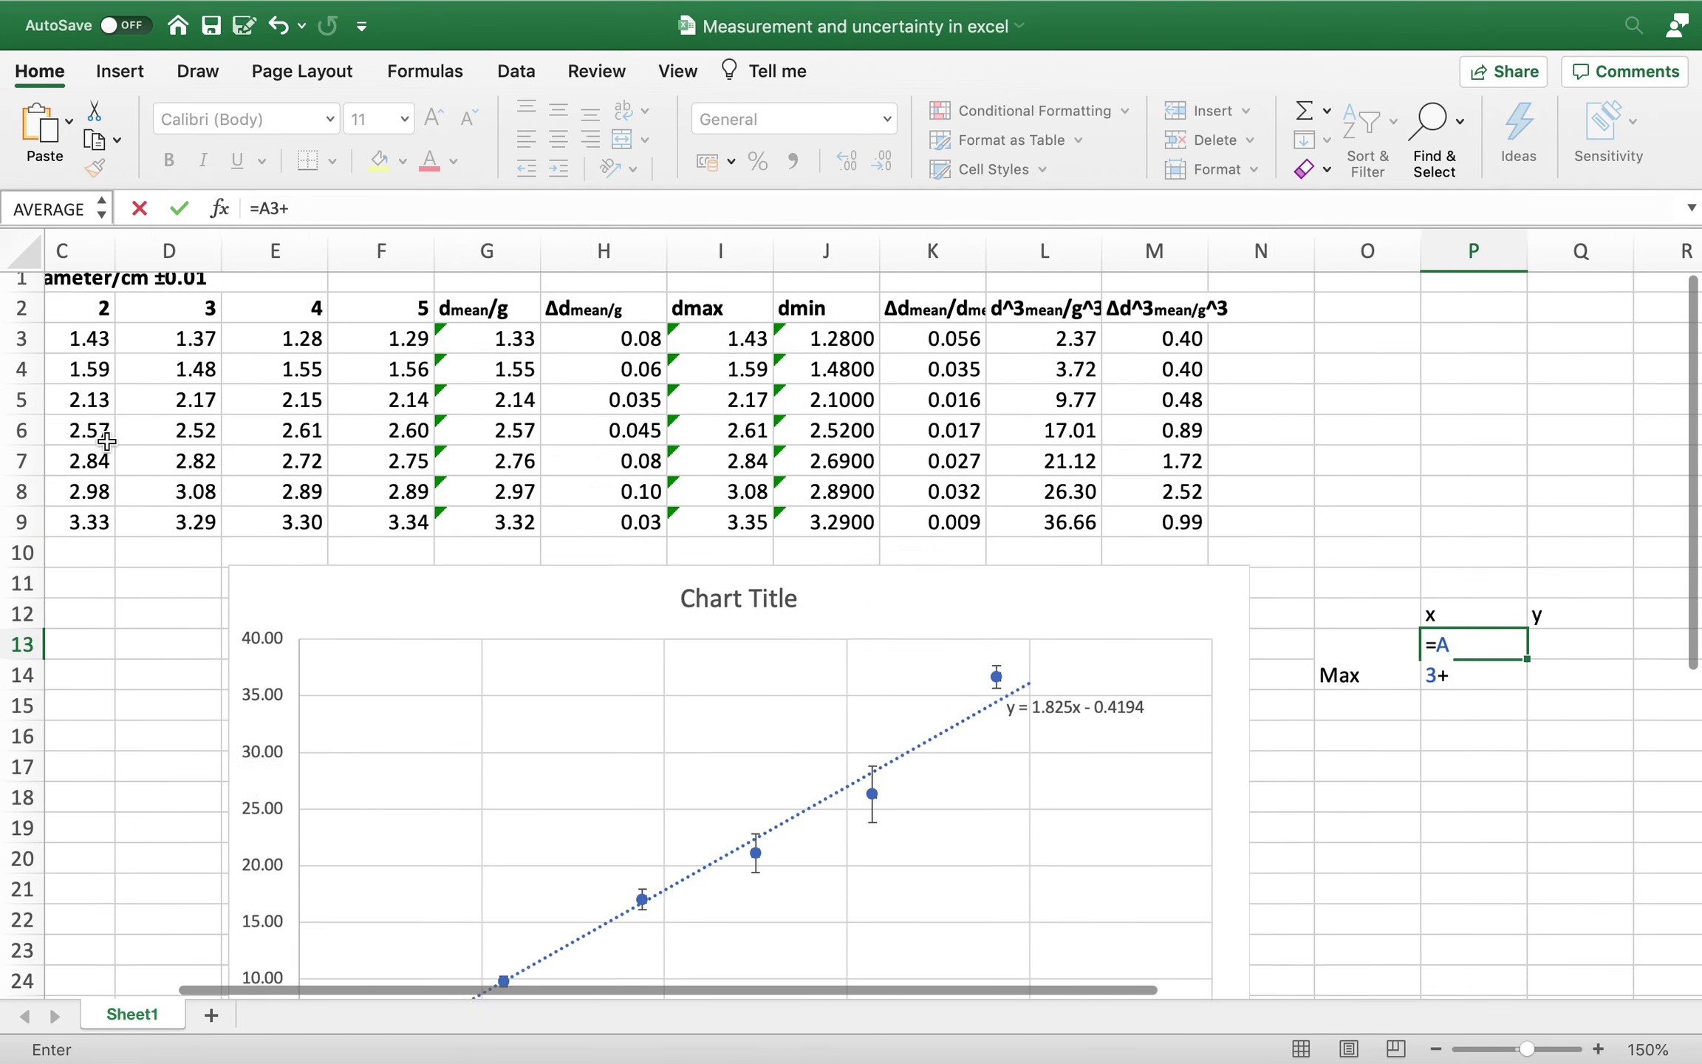
type("0.1")
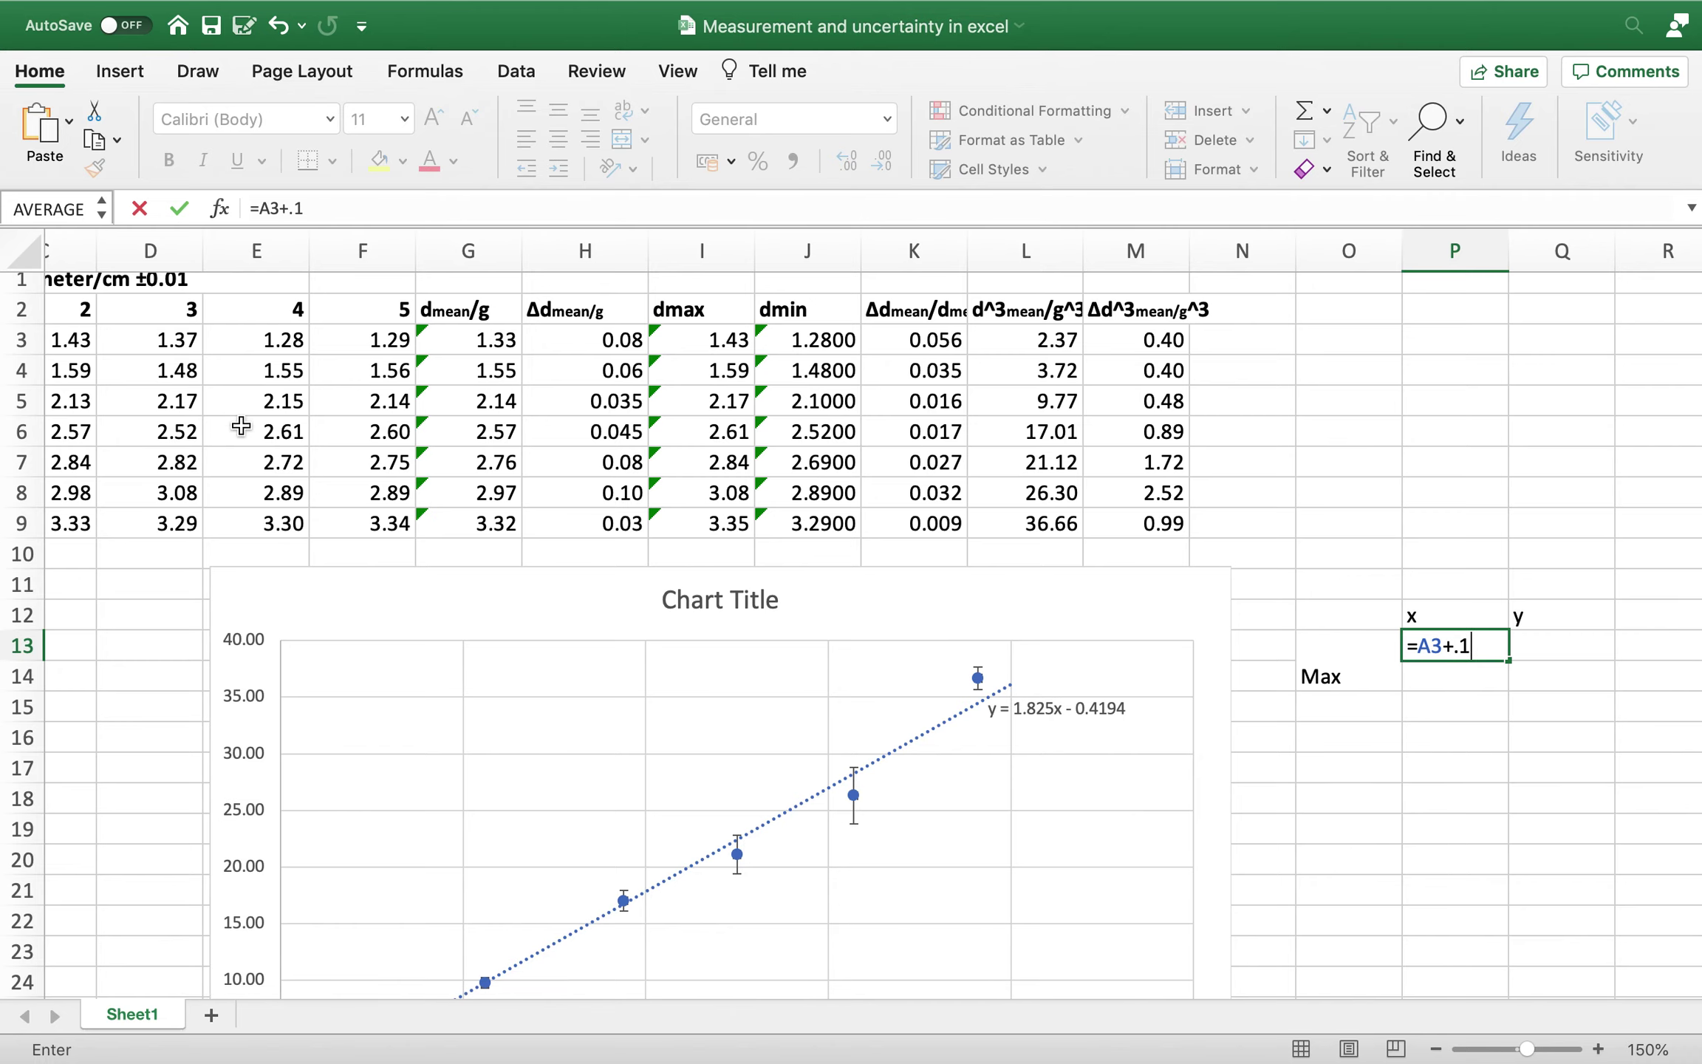
key("Return")
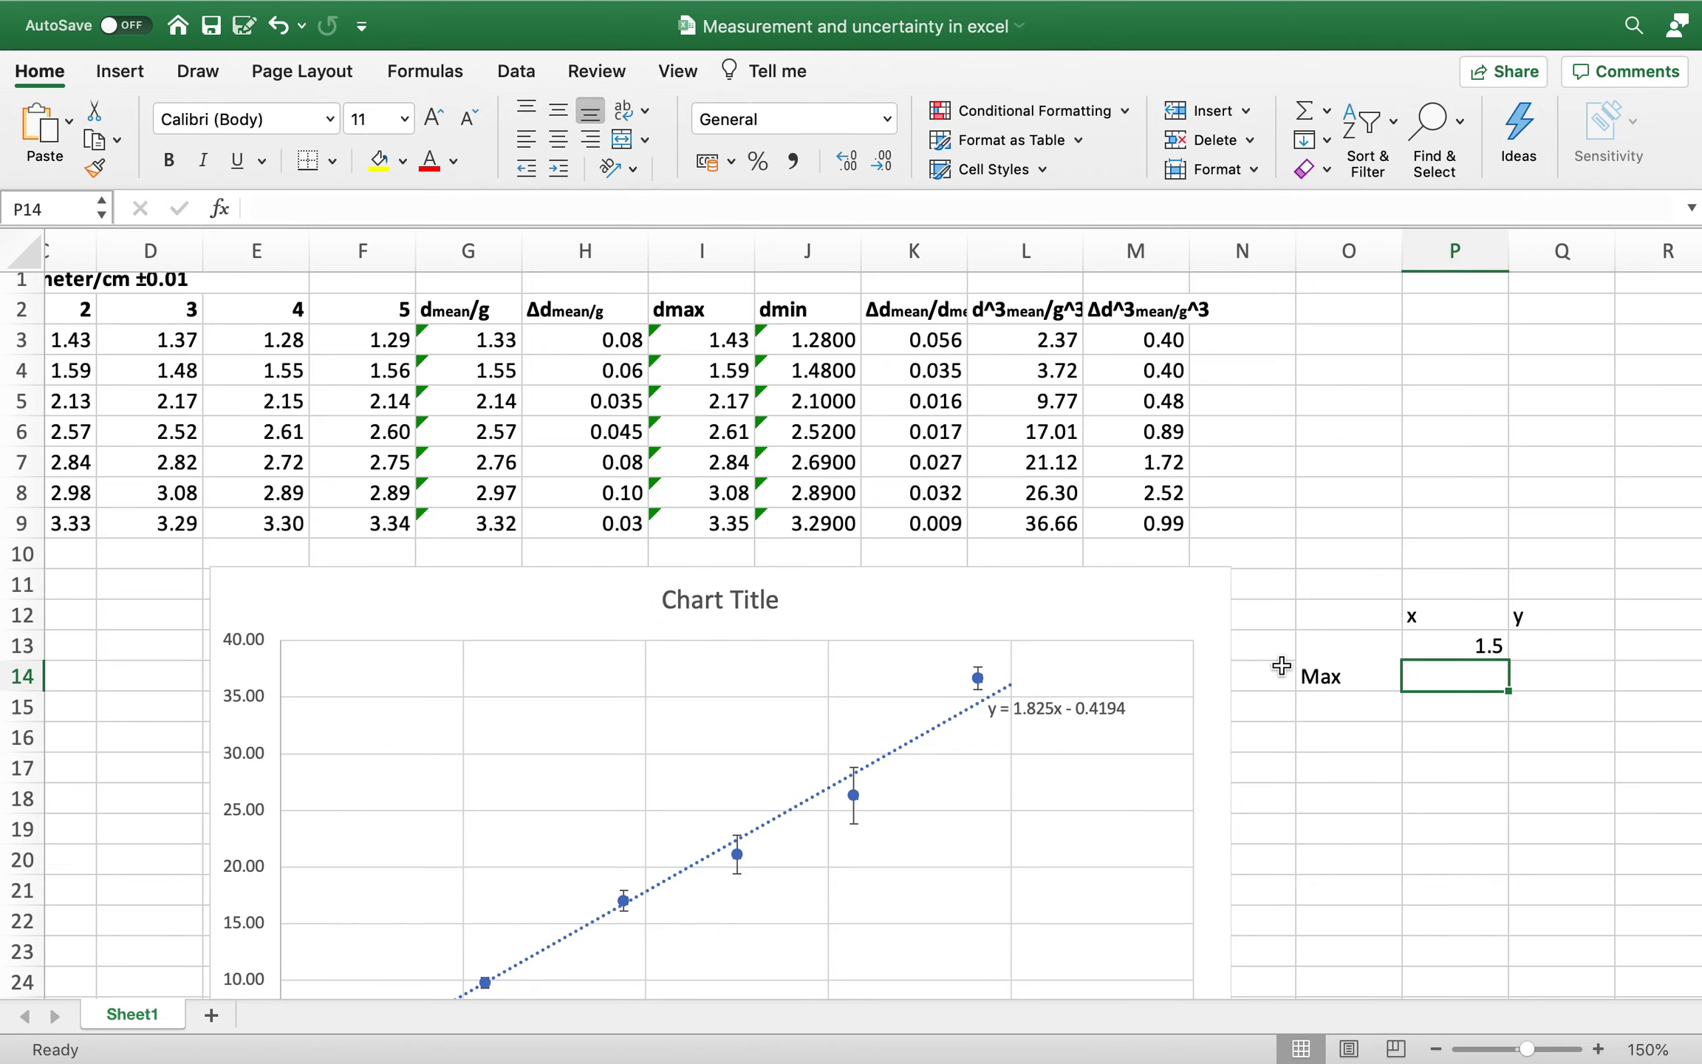
- Enter the formula =L3-M3 in Q13 as the first y value, subtracting the uncertainty from the first cubed mean diameter
scroll(1185, 718, "down", 5)
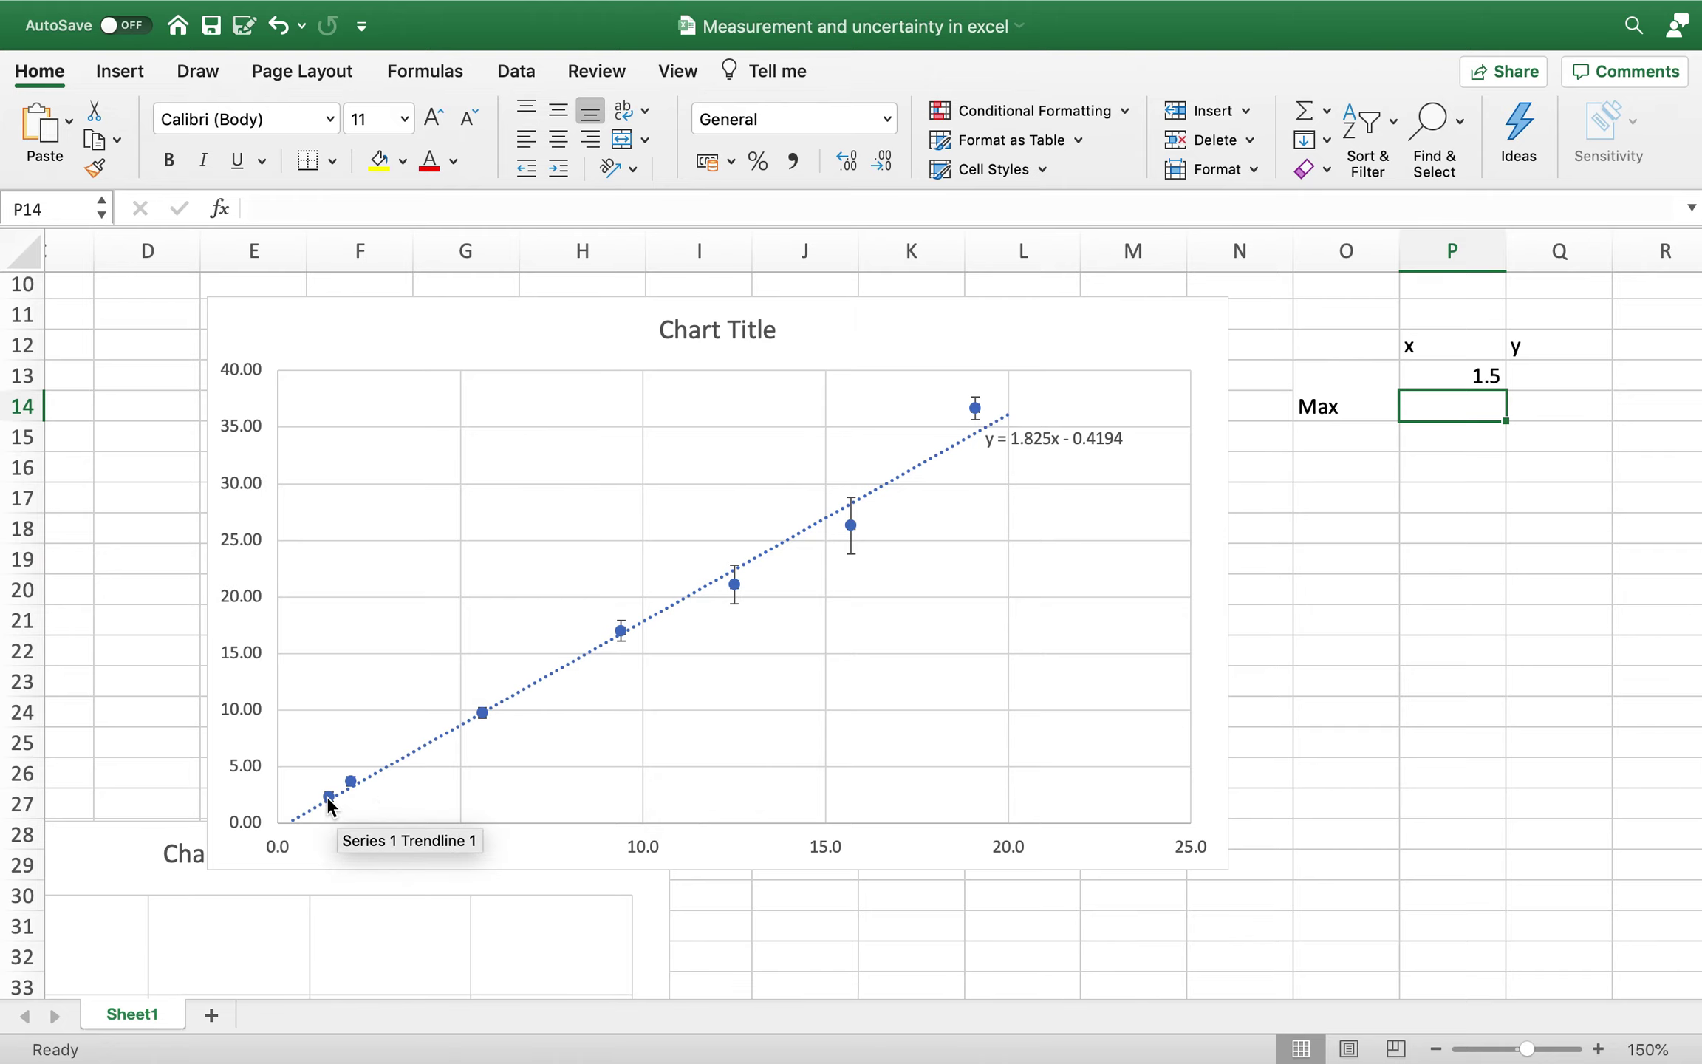
left_click(1535, 376)
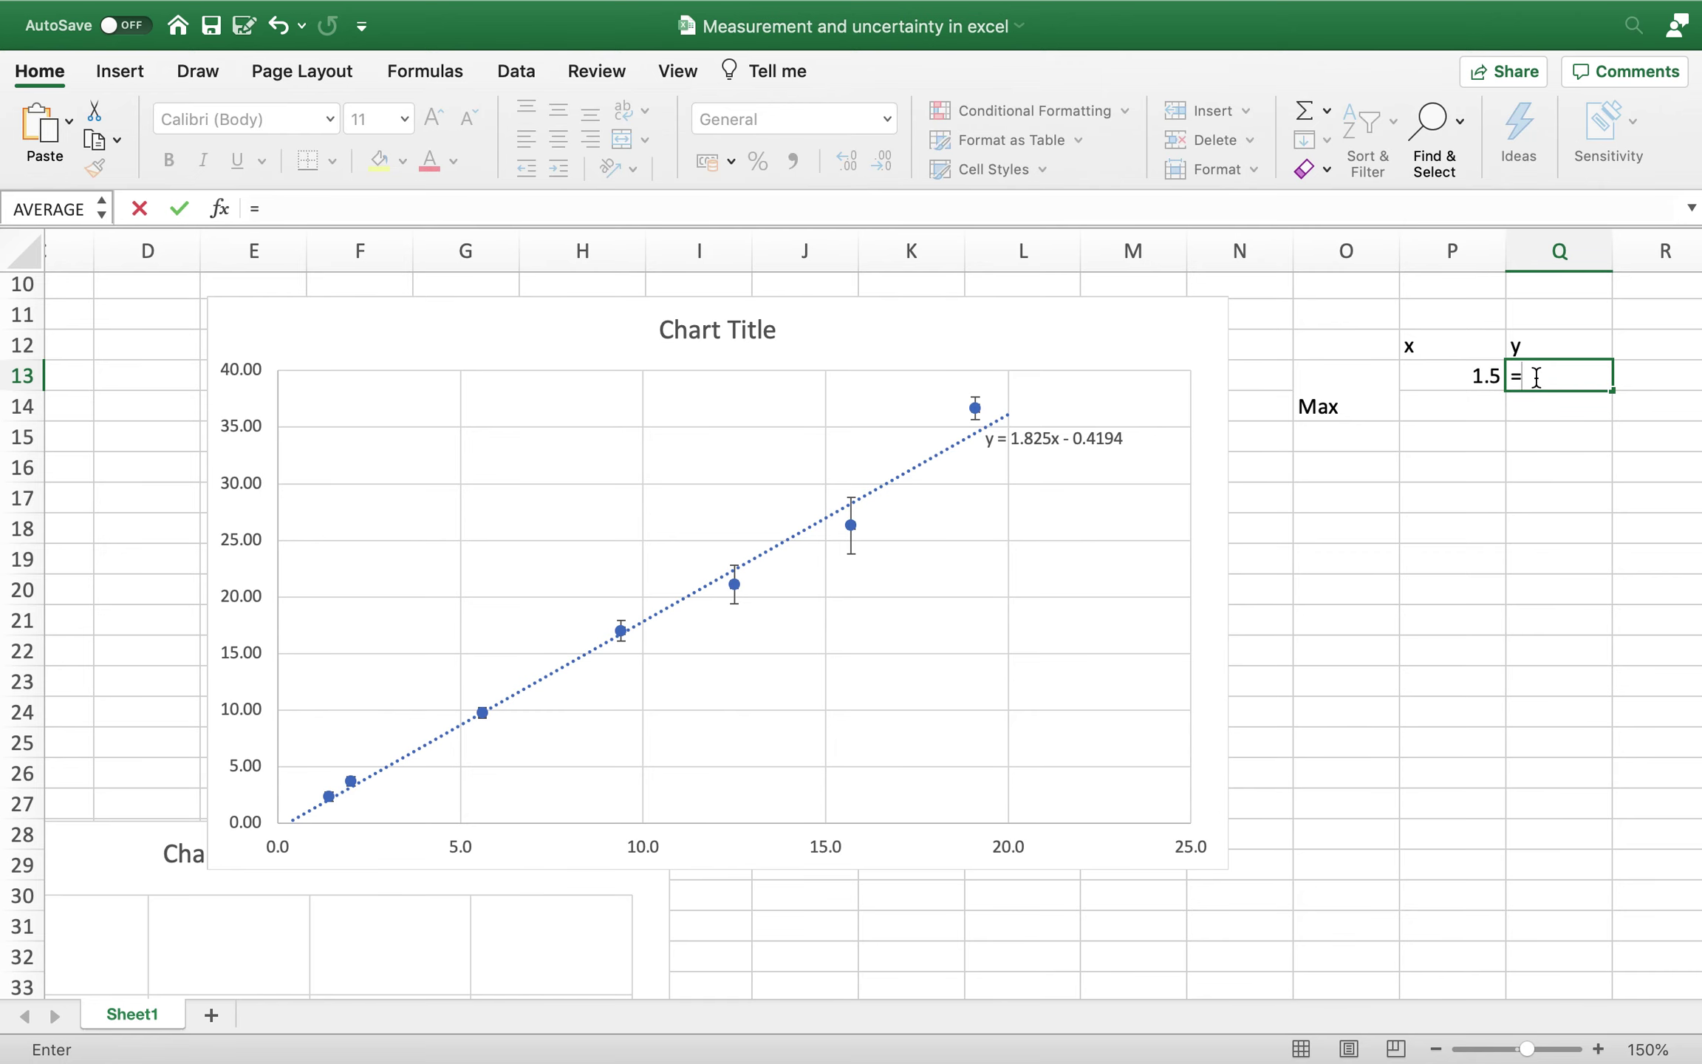
scroll(1277, 528, "up", 5)
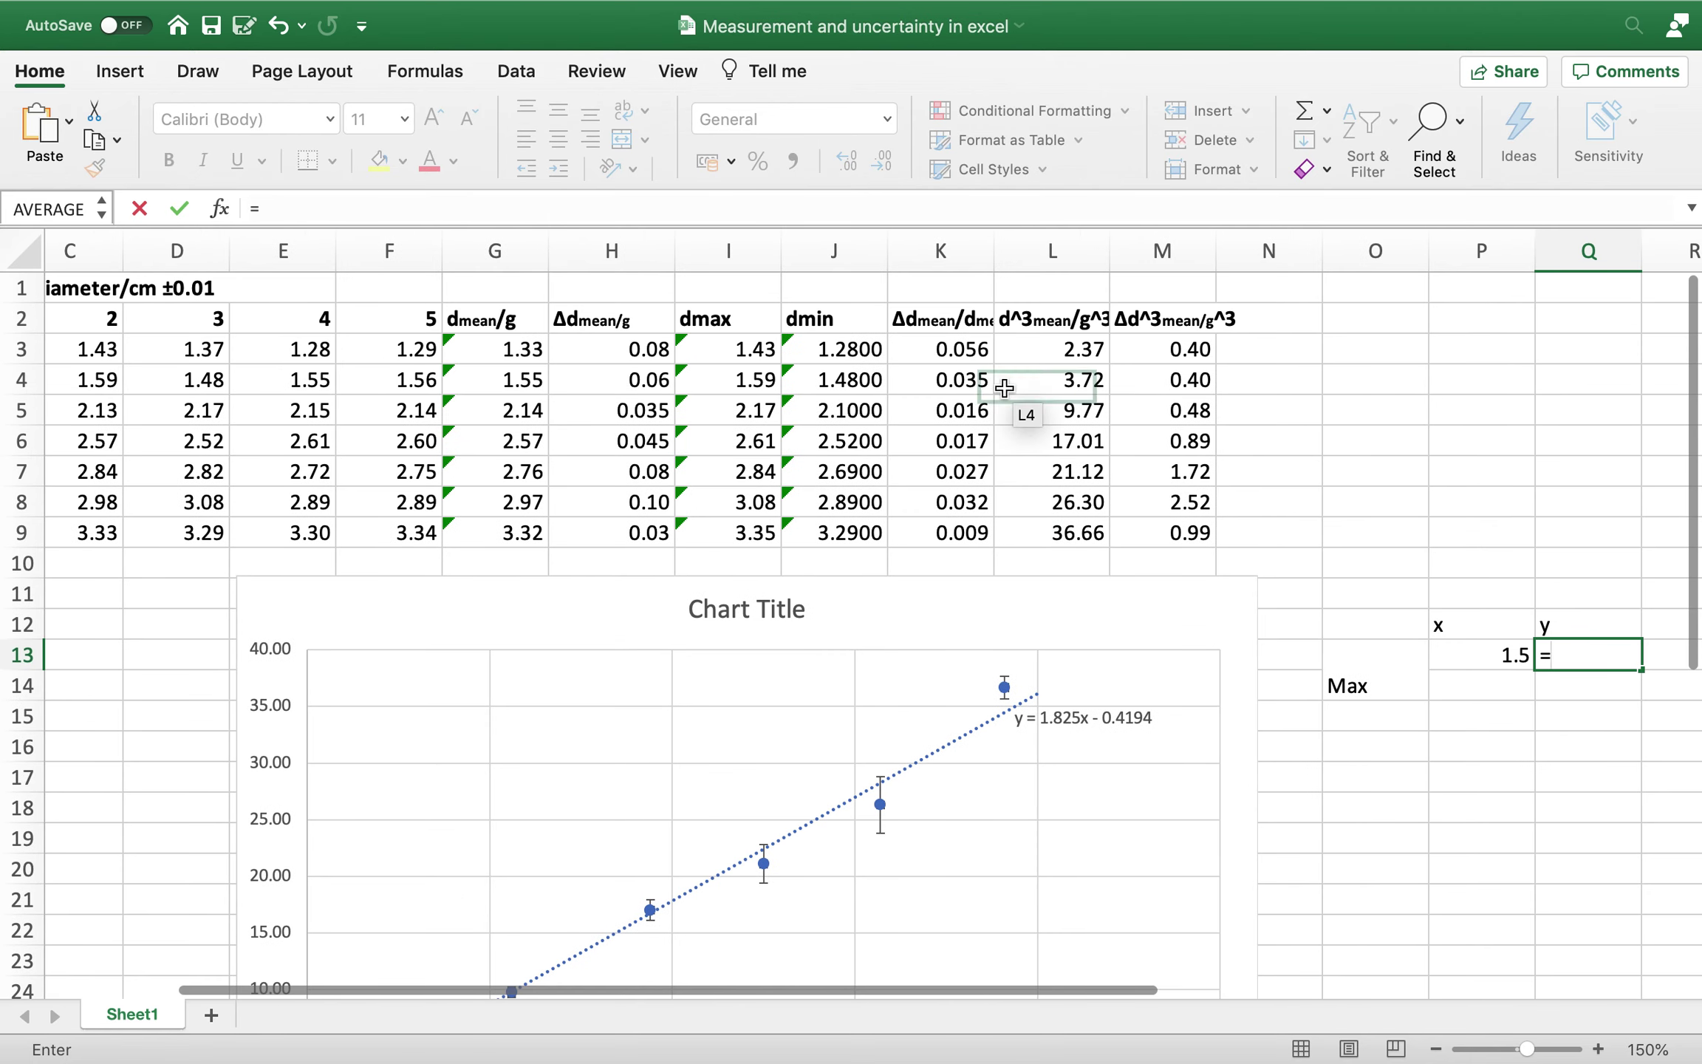
left_click(1035, 354)
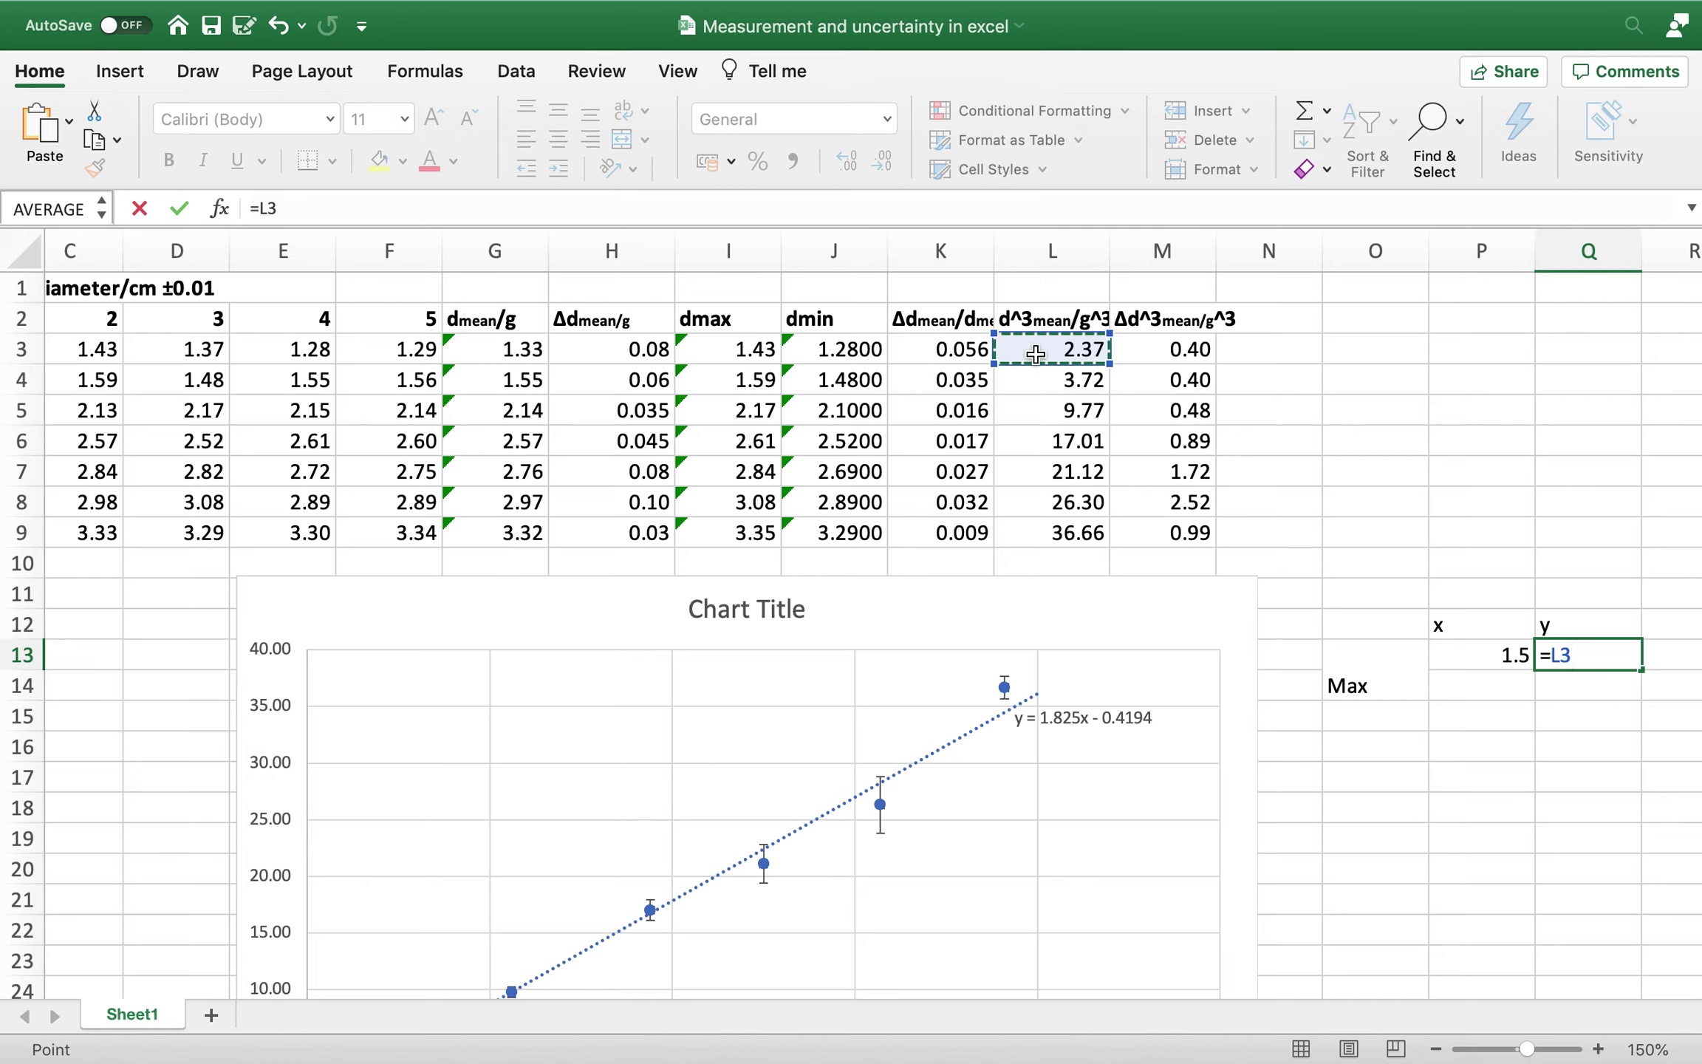
left_click(1142, 354)
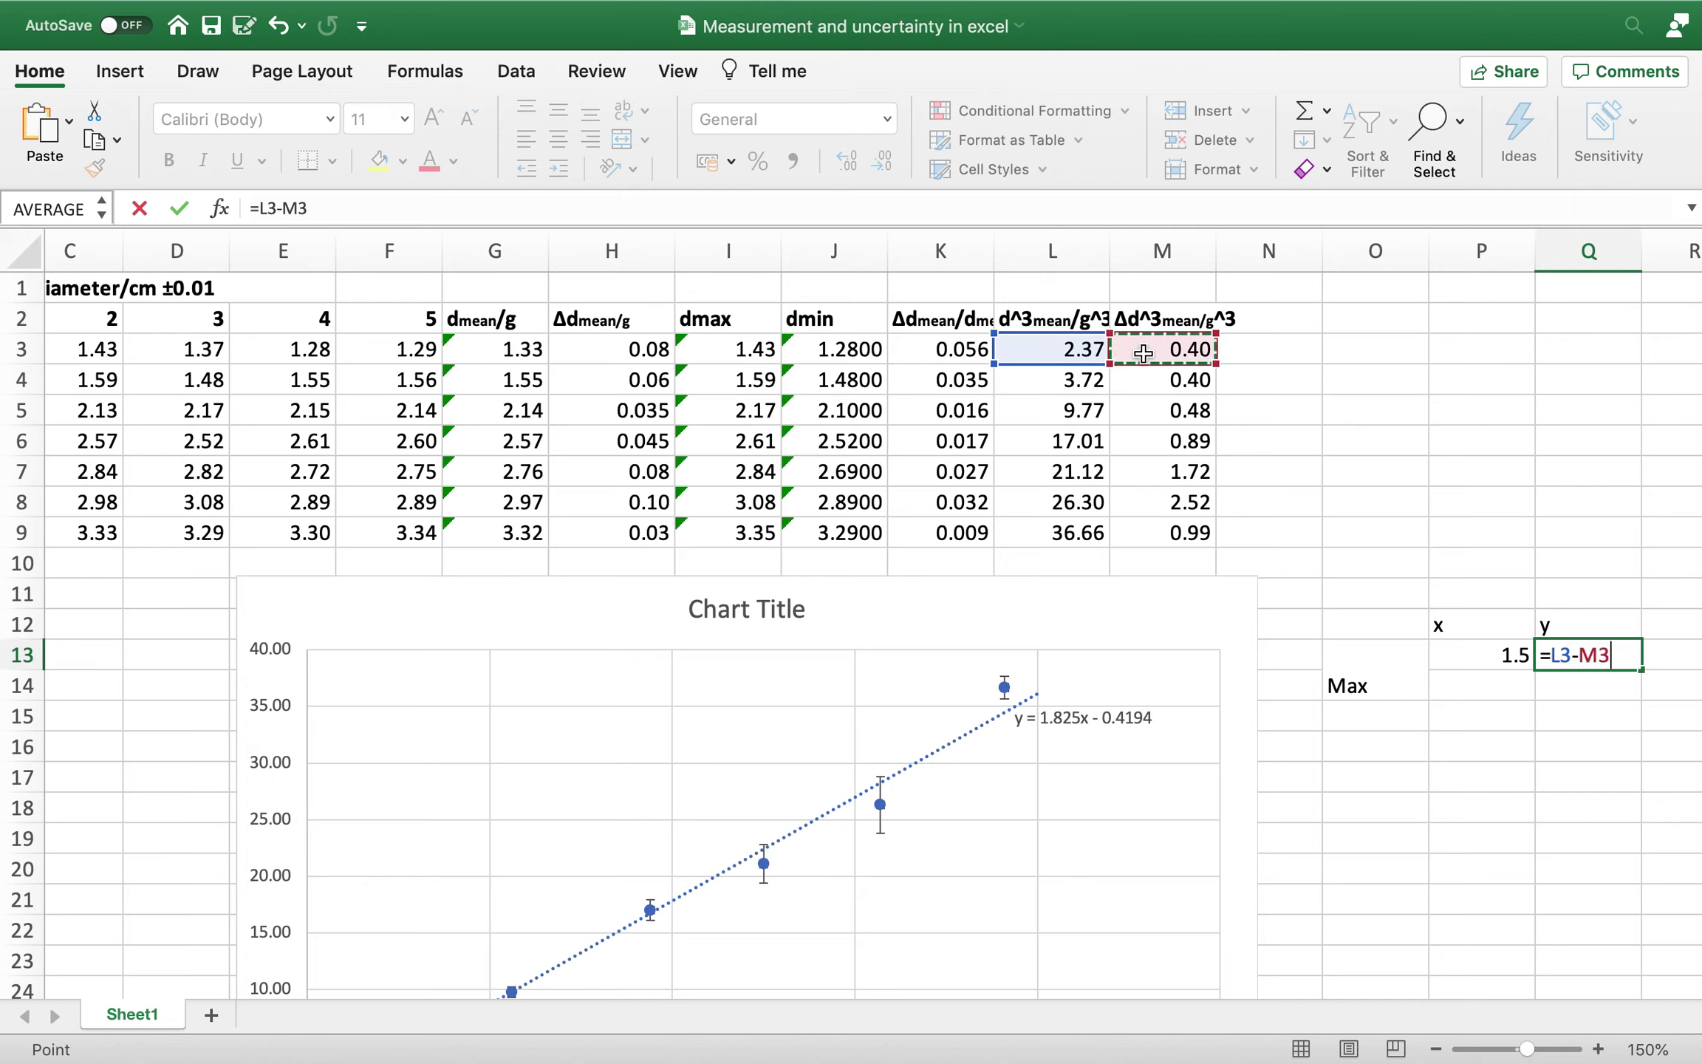
key("Return")
- Enter the formula =C9-.1 in P14 as the second x value of the Max row
left_click(1451, 683)
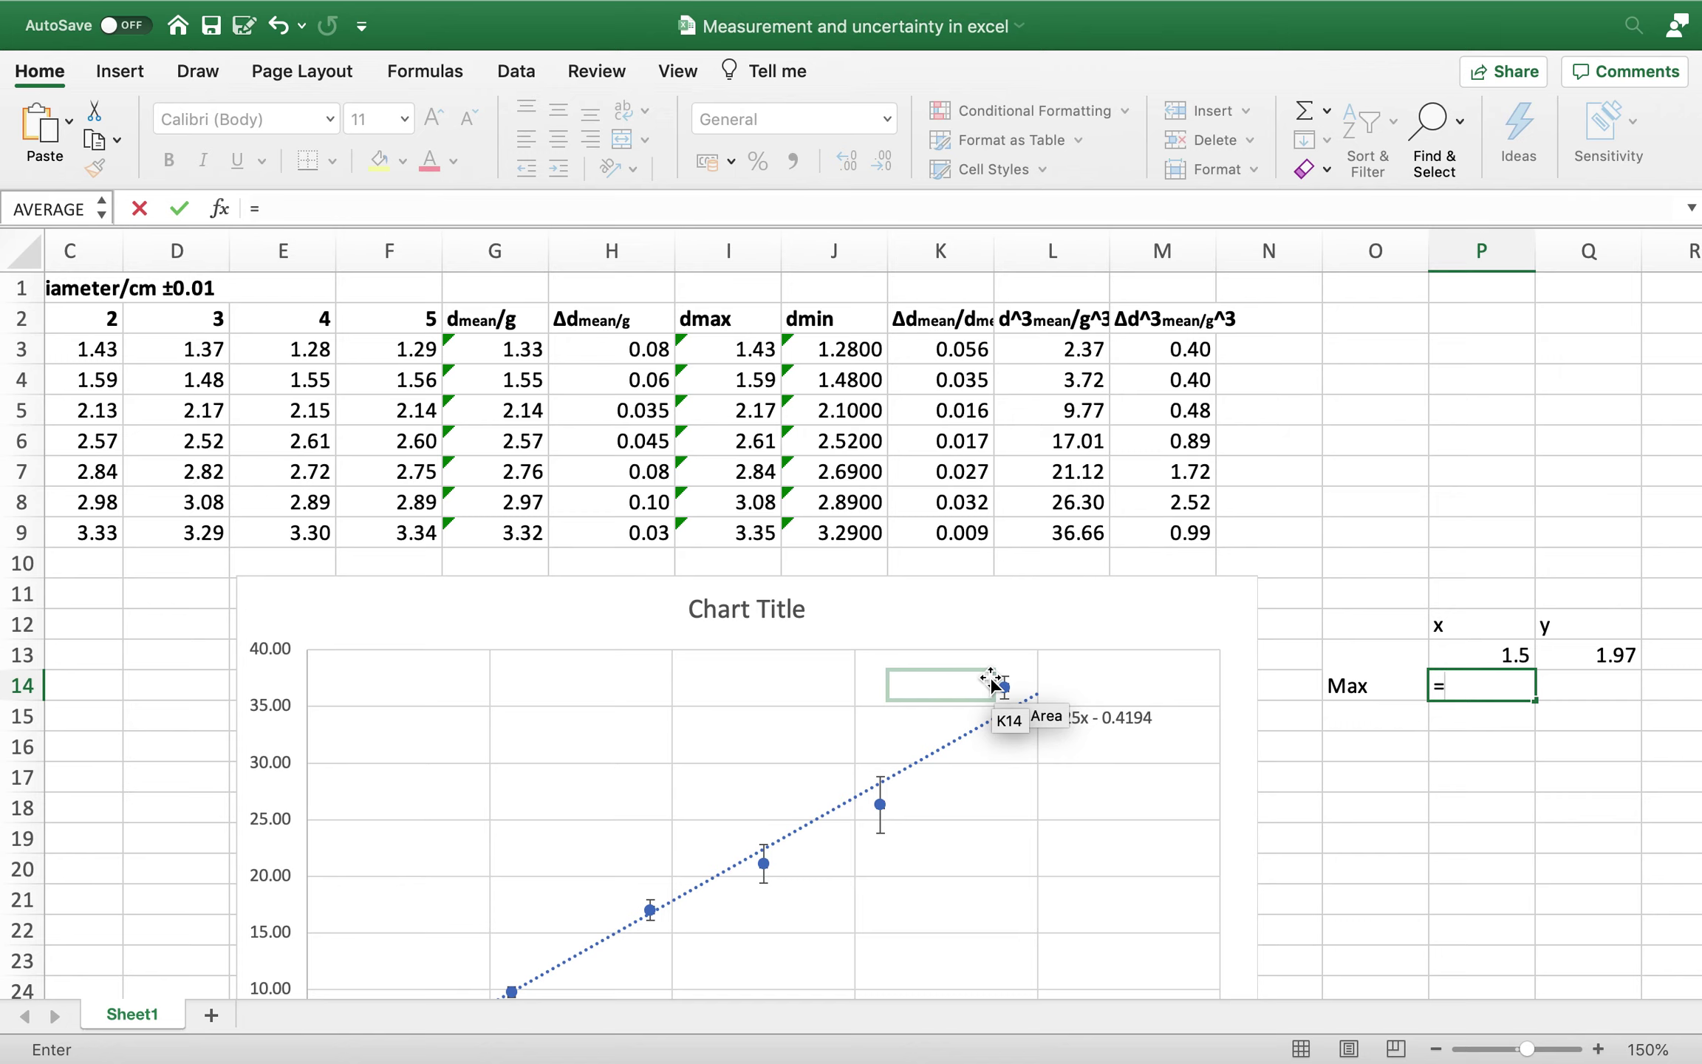
left_click(95, 533)
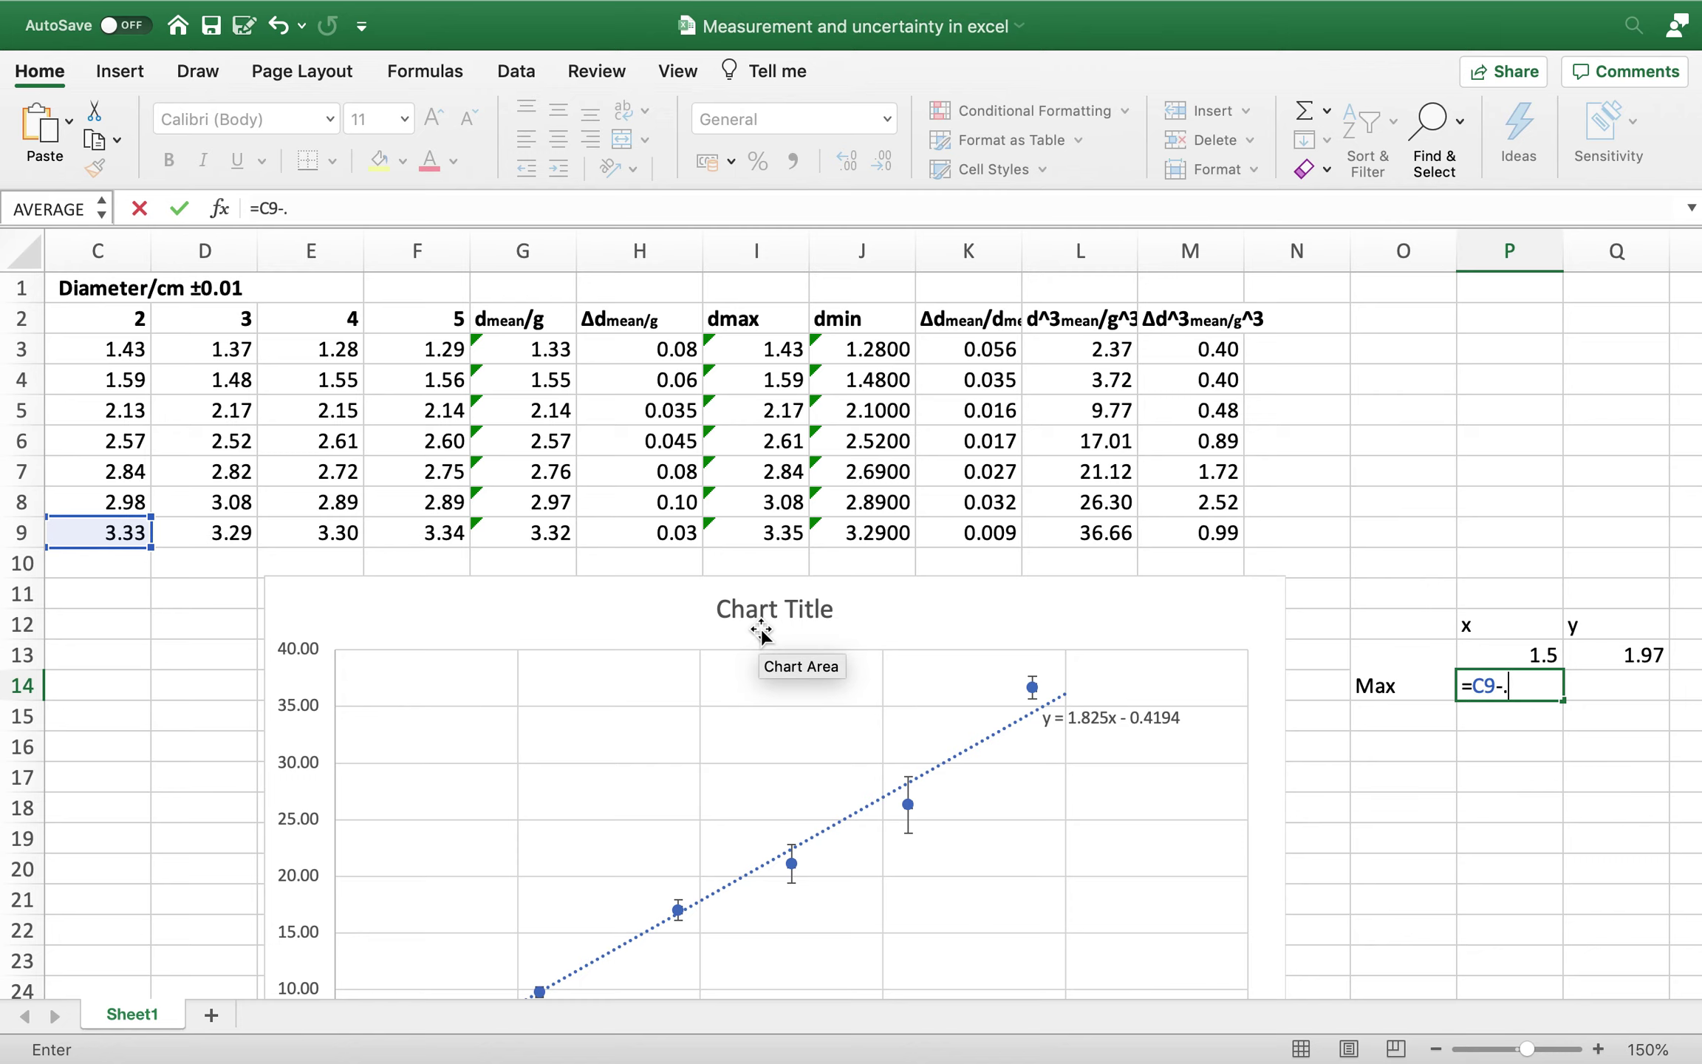
type("-.1")
key("Return")
- Enter the formula =L9+M9 in Q14 as the second y value, adding the uncertainty to the last cubed mean diameter
left_click(1621, 682)
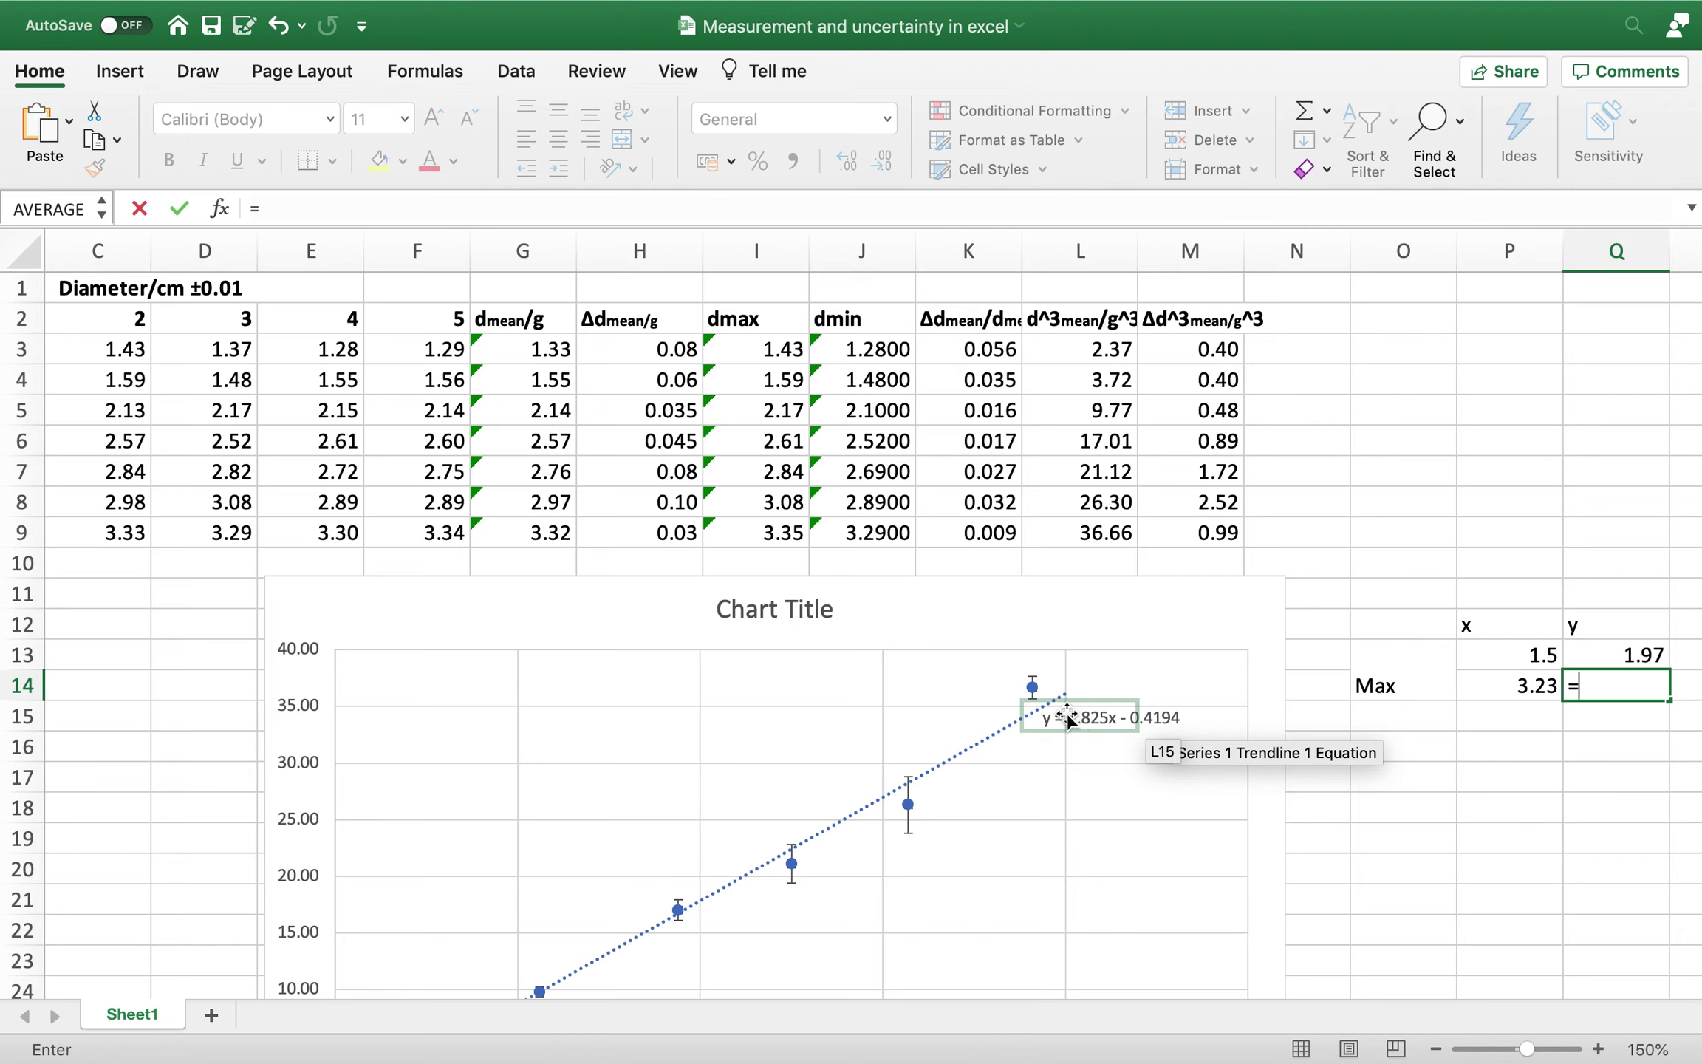
mouse_move(1036, 699)
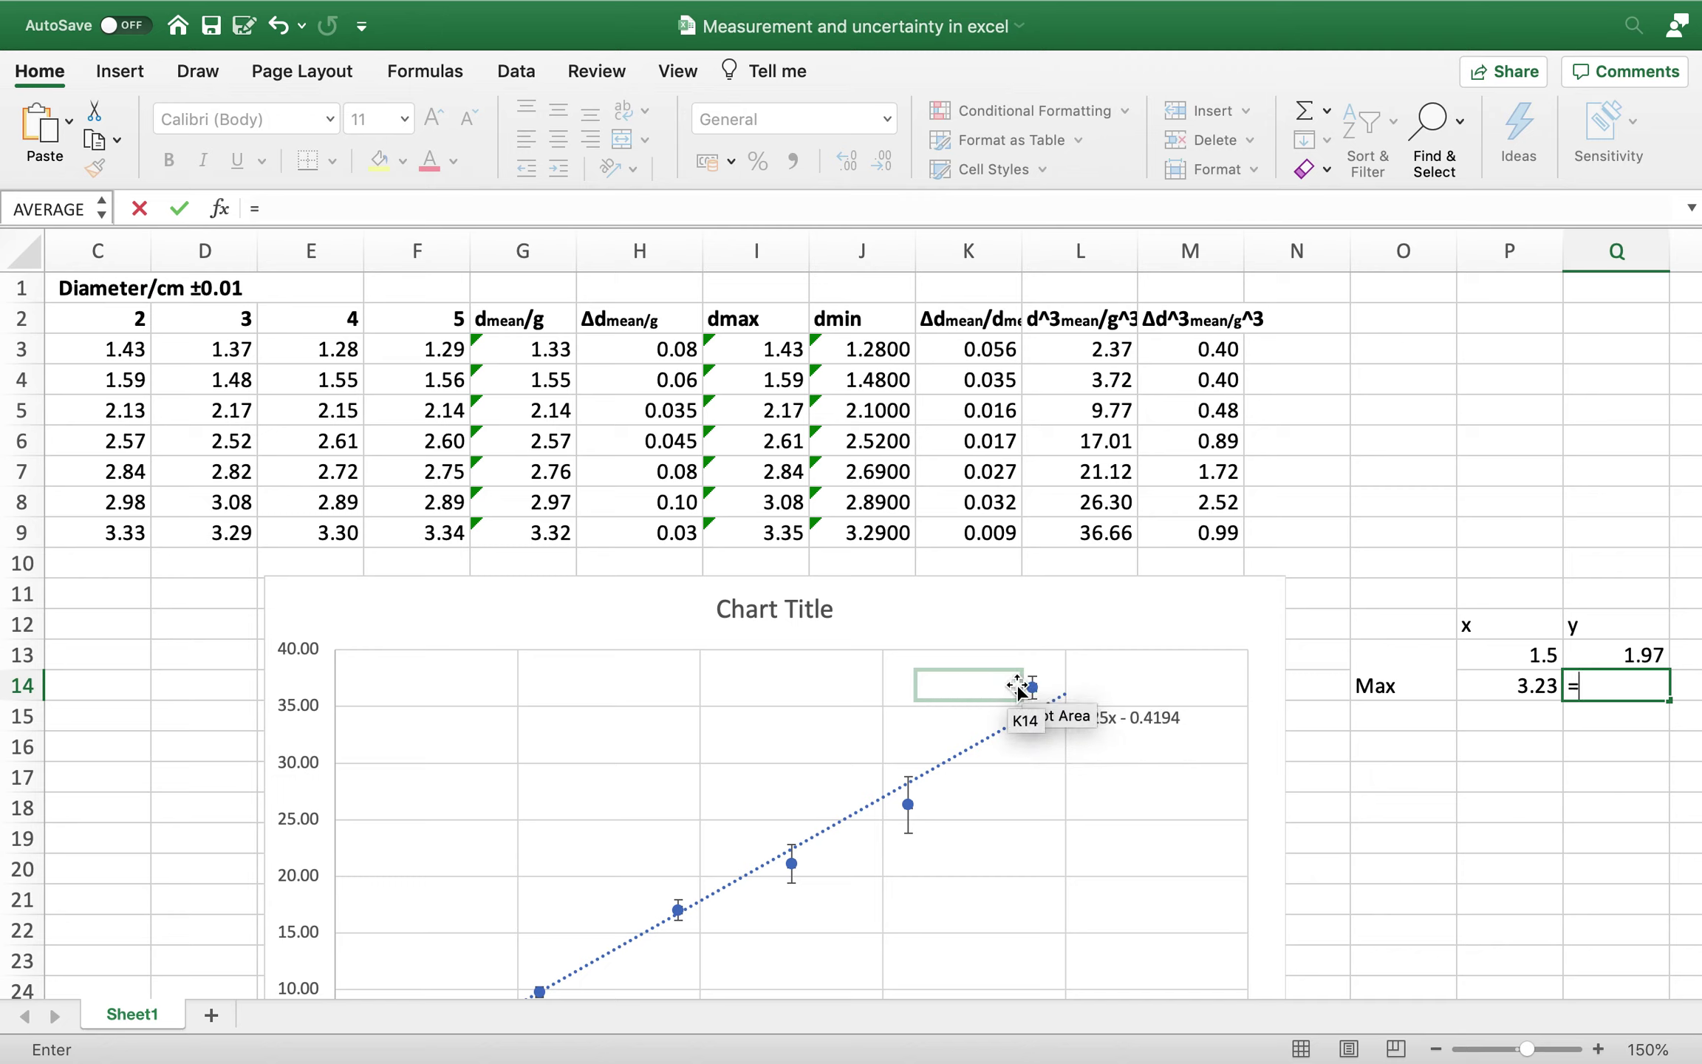
left_click(1061, 531)
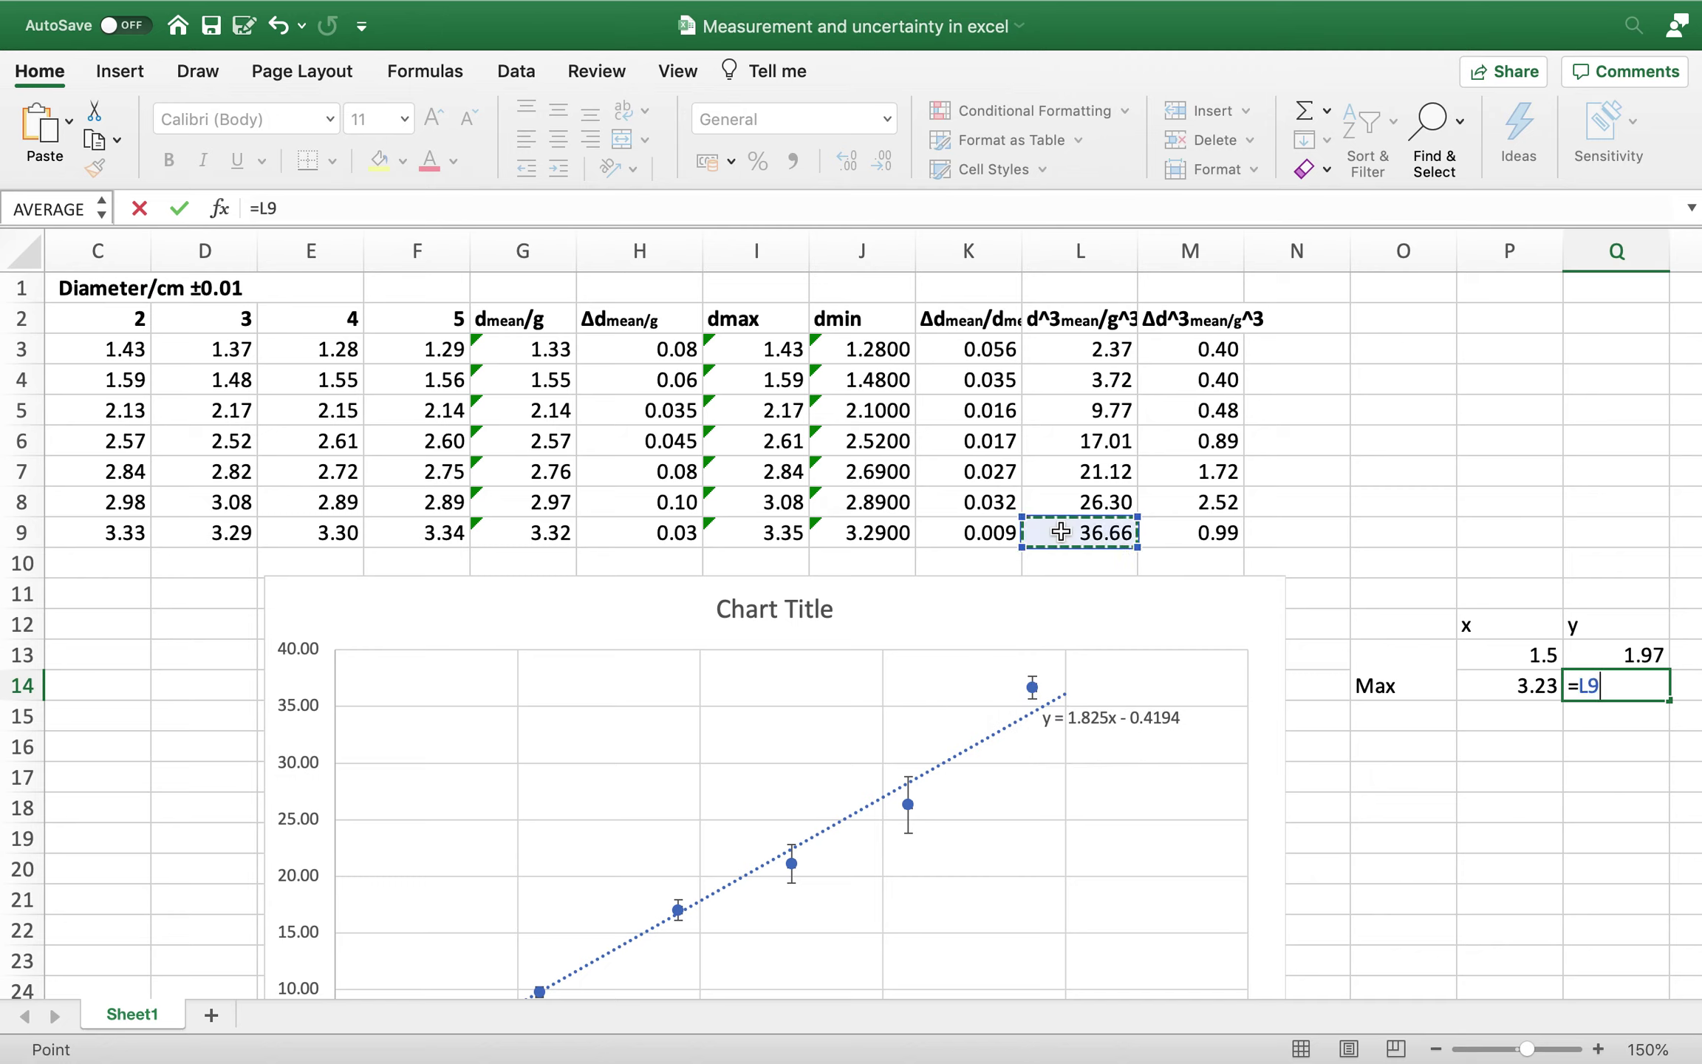
type("+")
left_click(1205, 532)
key("Return")
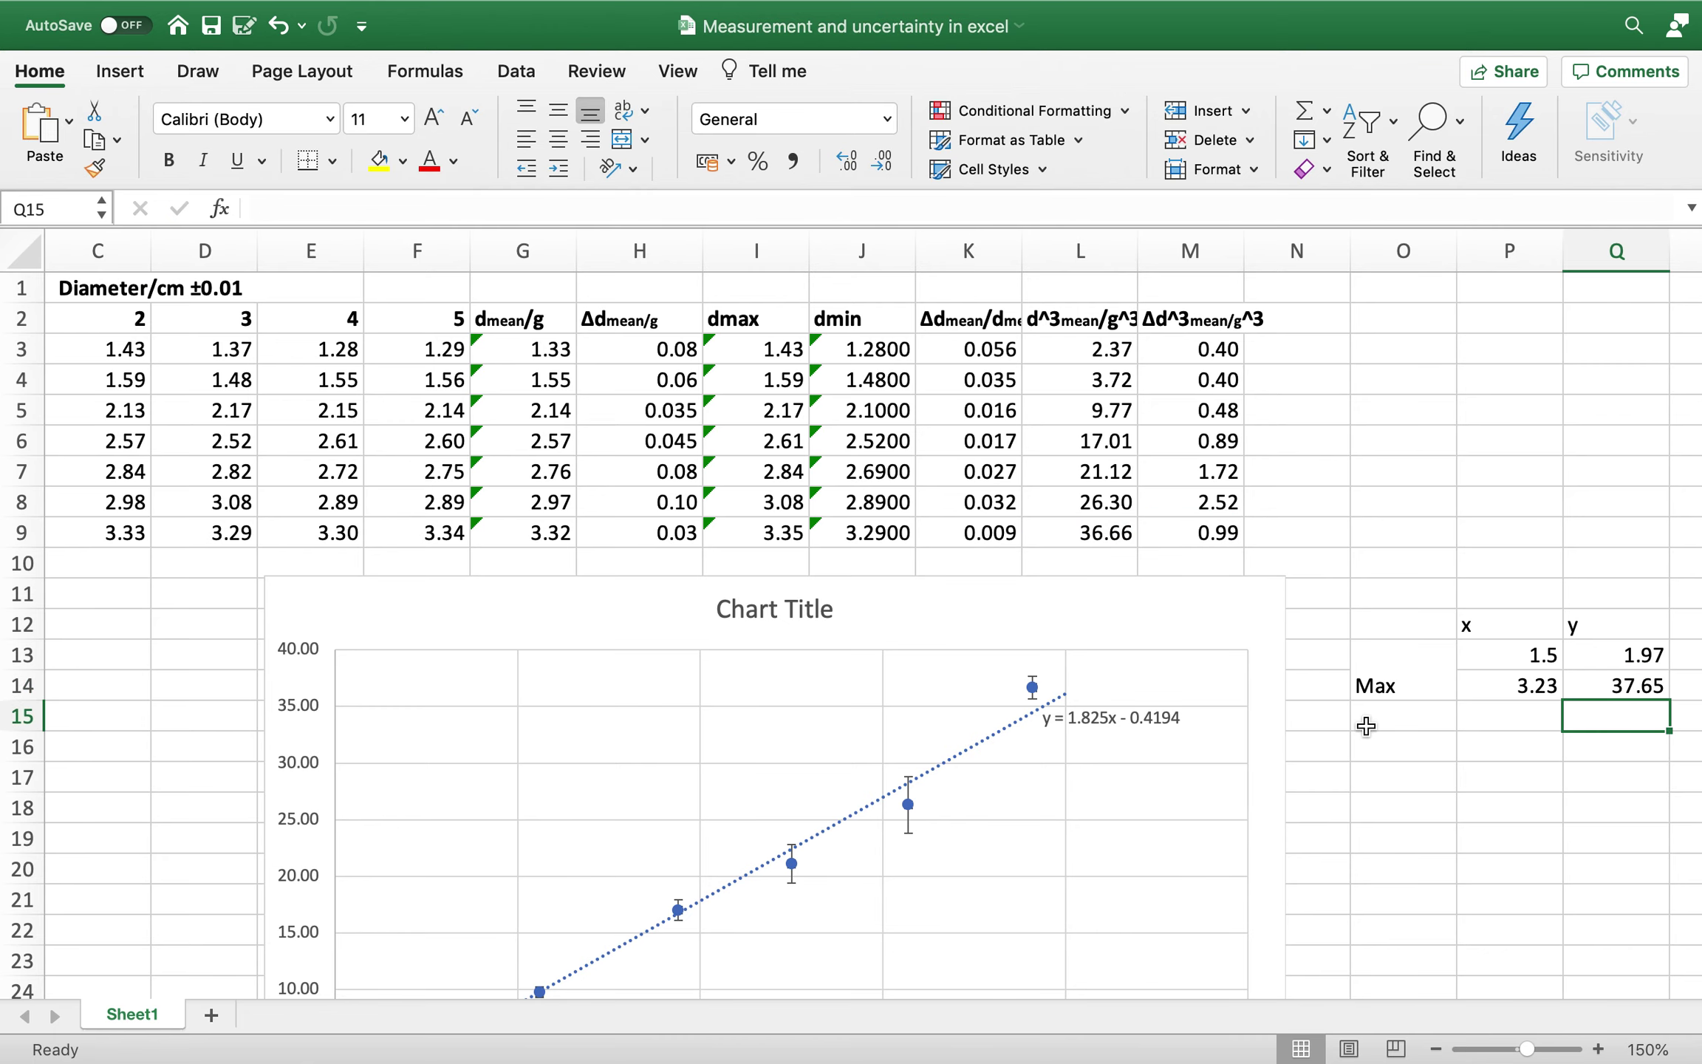
- Add a second data series named Max Slope to the cubed-diameter chart's data source
scroll(1366, 726, "down", 3)
scroll(1366, 727, "right", 1)
mouse_move(1353, 573)
left_mouse_down()
mouse_move(1432, 598)
mouse_move(1296, 566)
mouse_move(1353, 568)
left_mouse_up()
left_click(1354, 484)
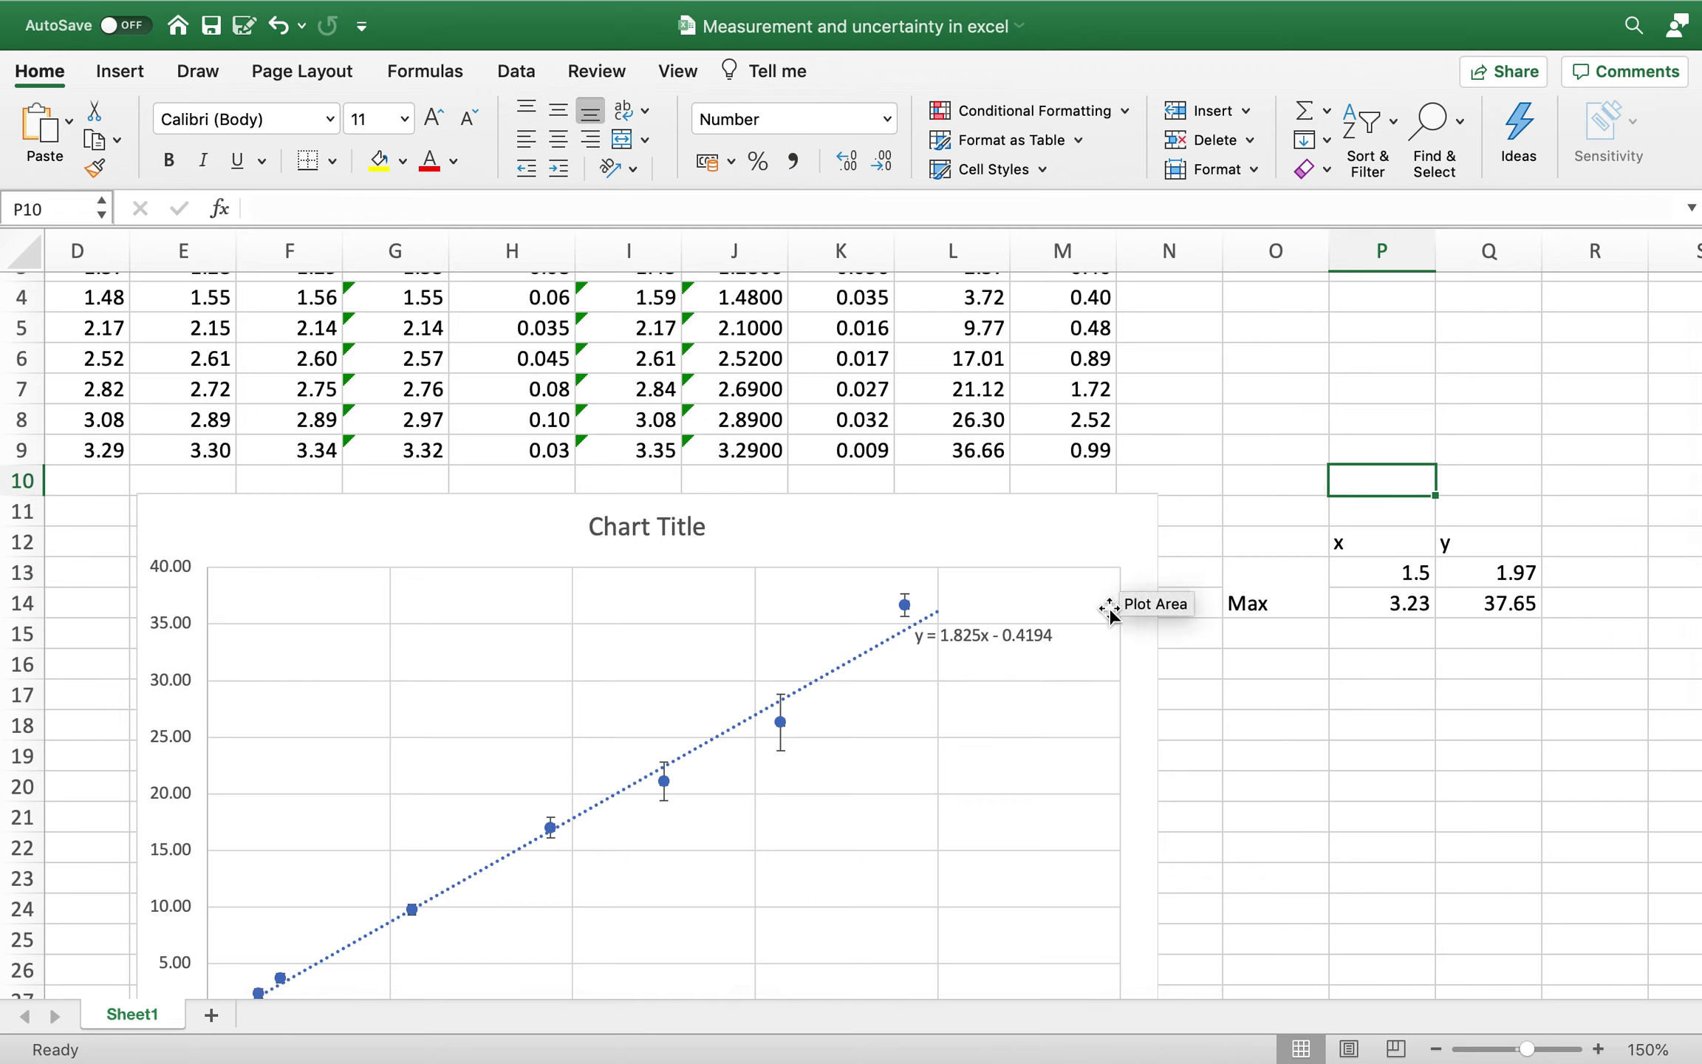
right_click(549, 678)
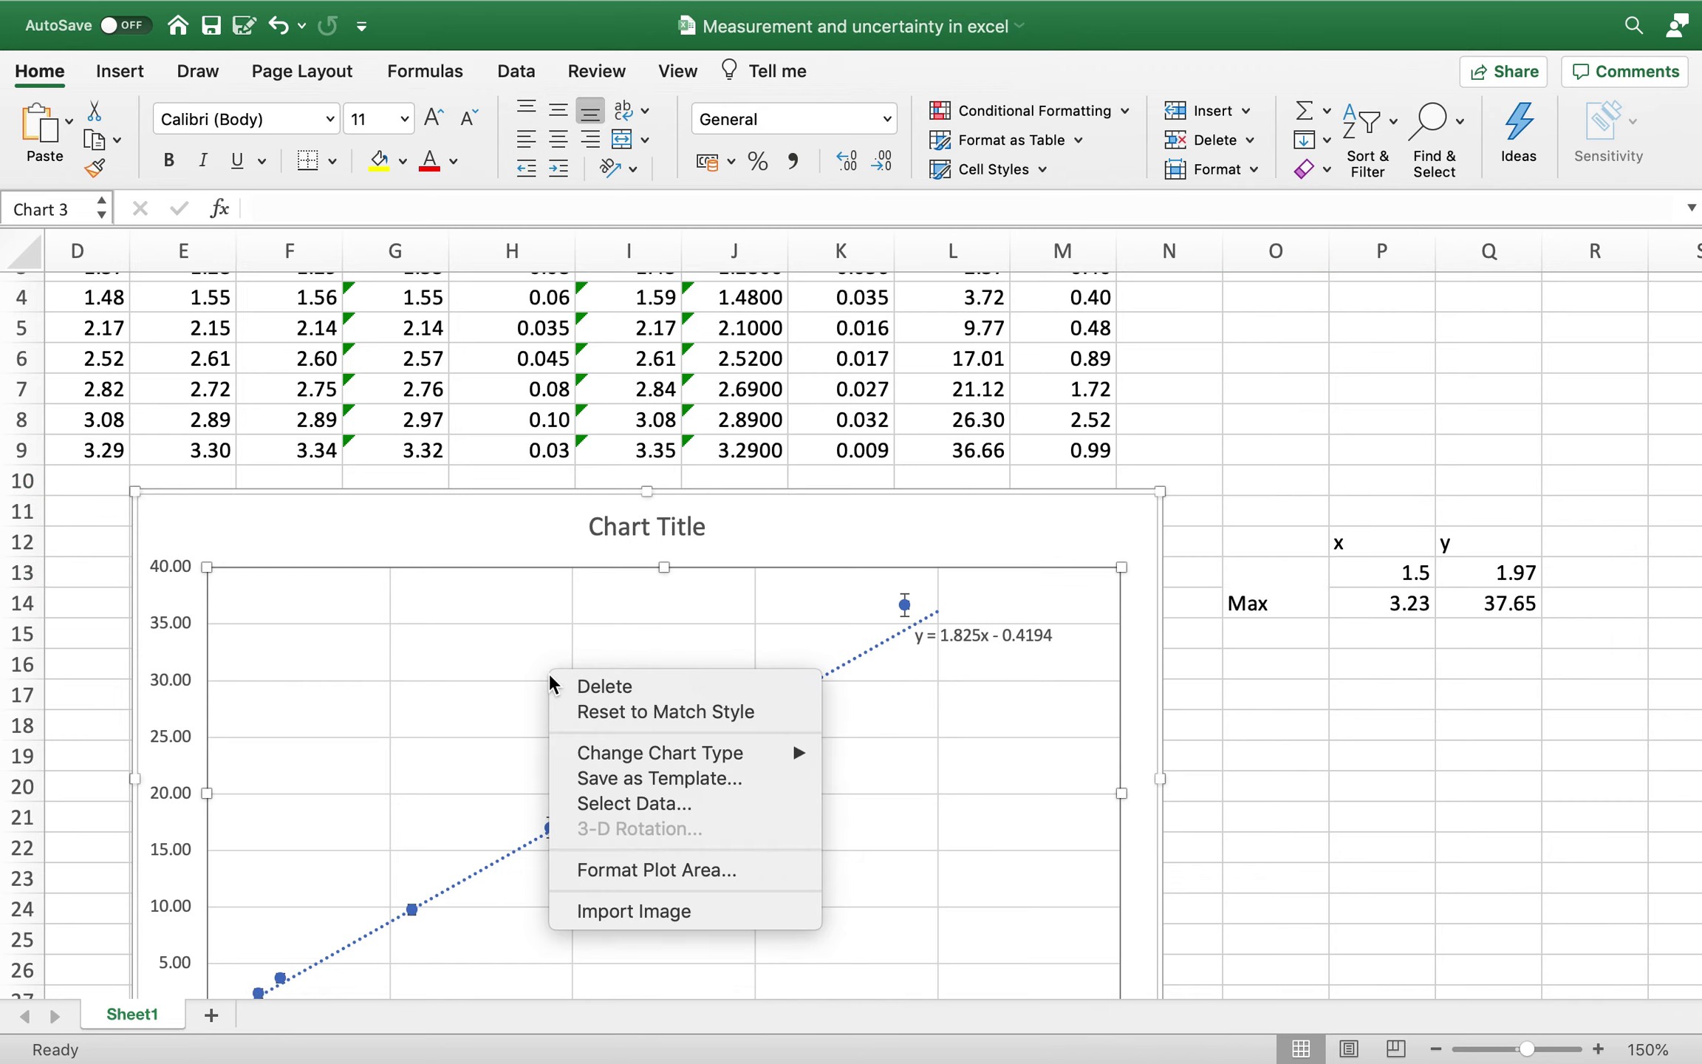
left_click(597, 803)
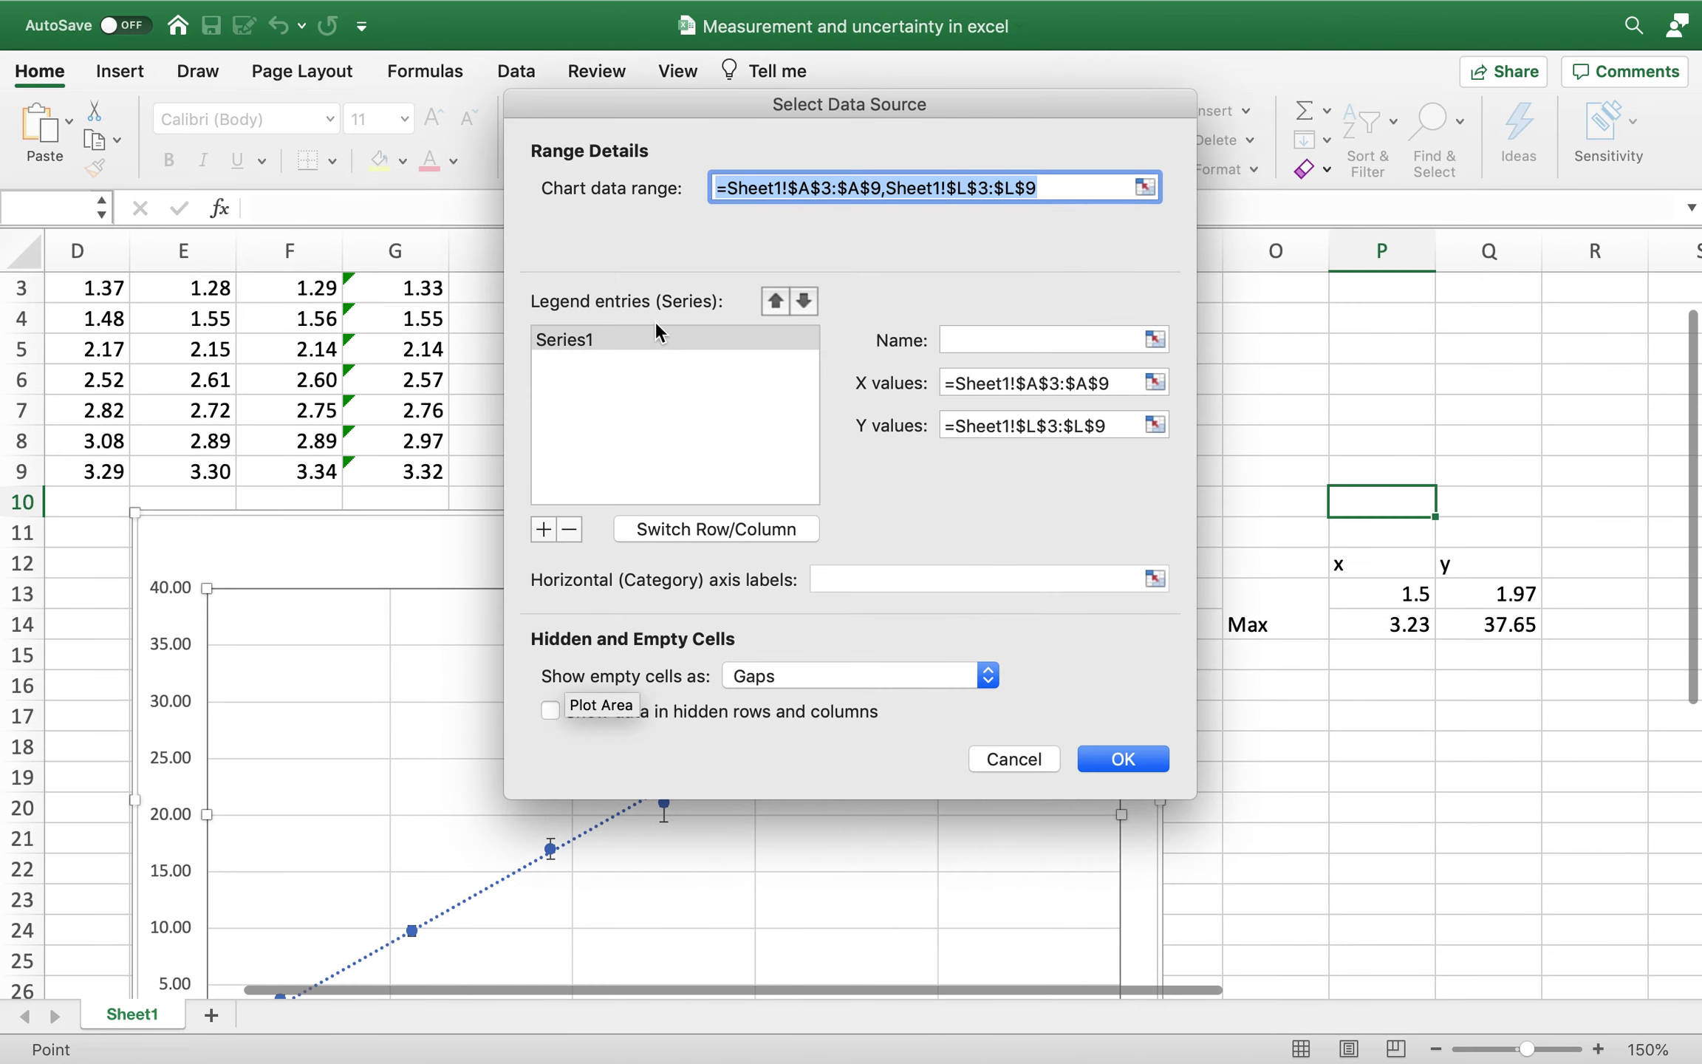
left_click(547, 526)
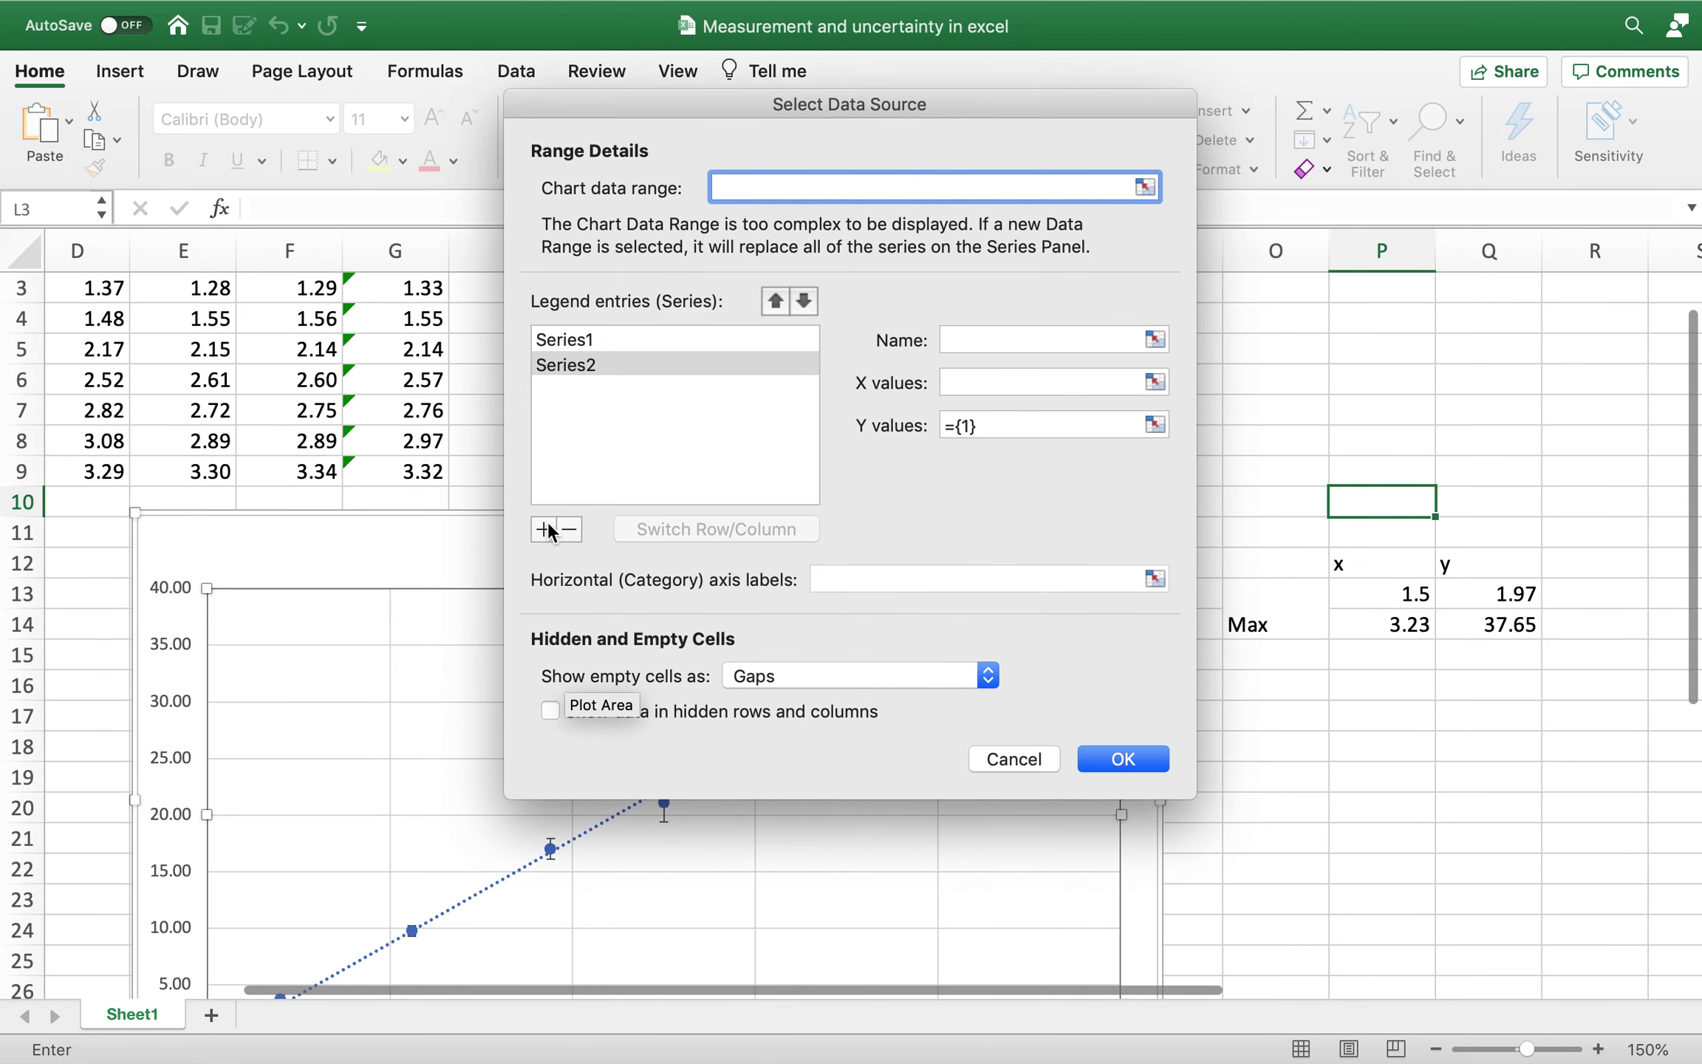
left_click(953, 338)
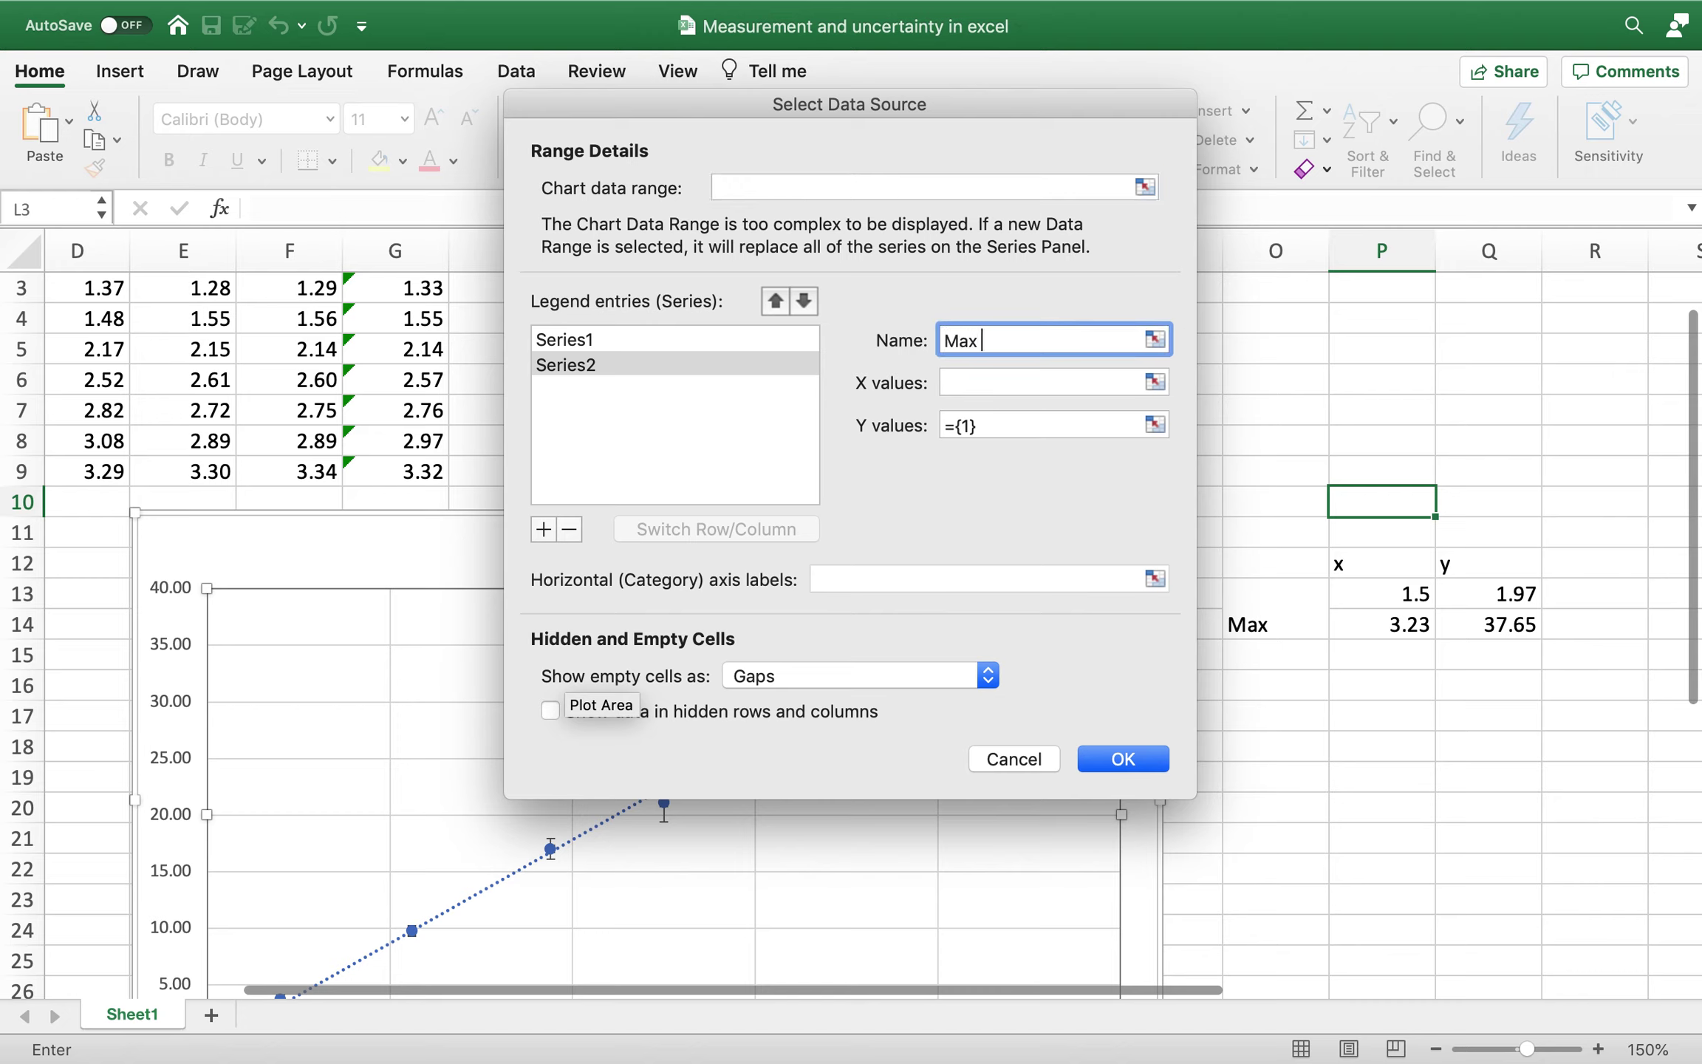
- Set the Max Slope series' X values to P13:P14 and its Y values to Q13:Q14, and apply the data source changes
left_click(1005, 383)
left_click_drag(1380, 595, 1382, 626)
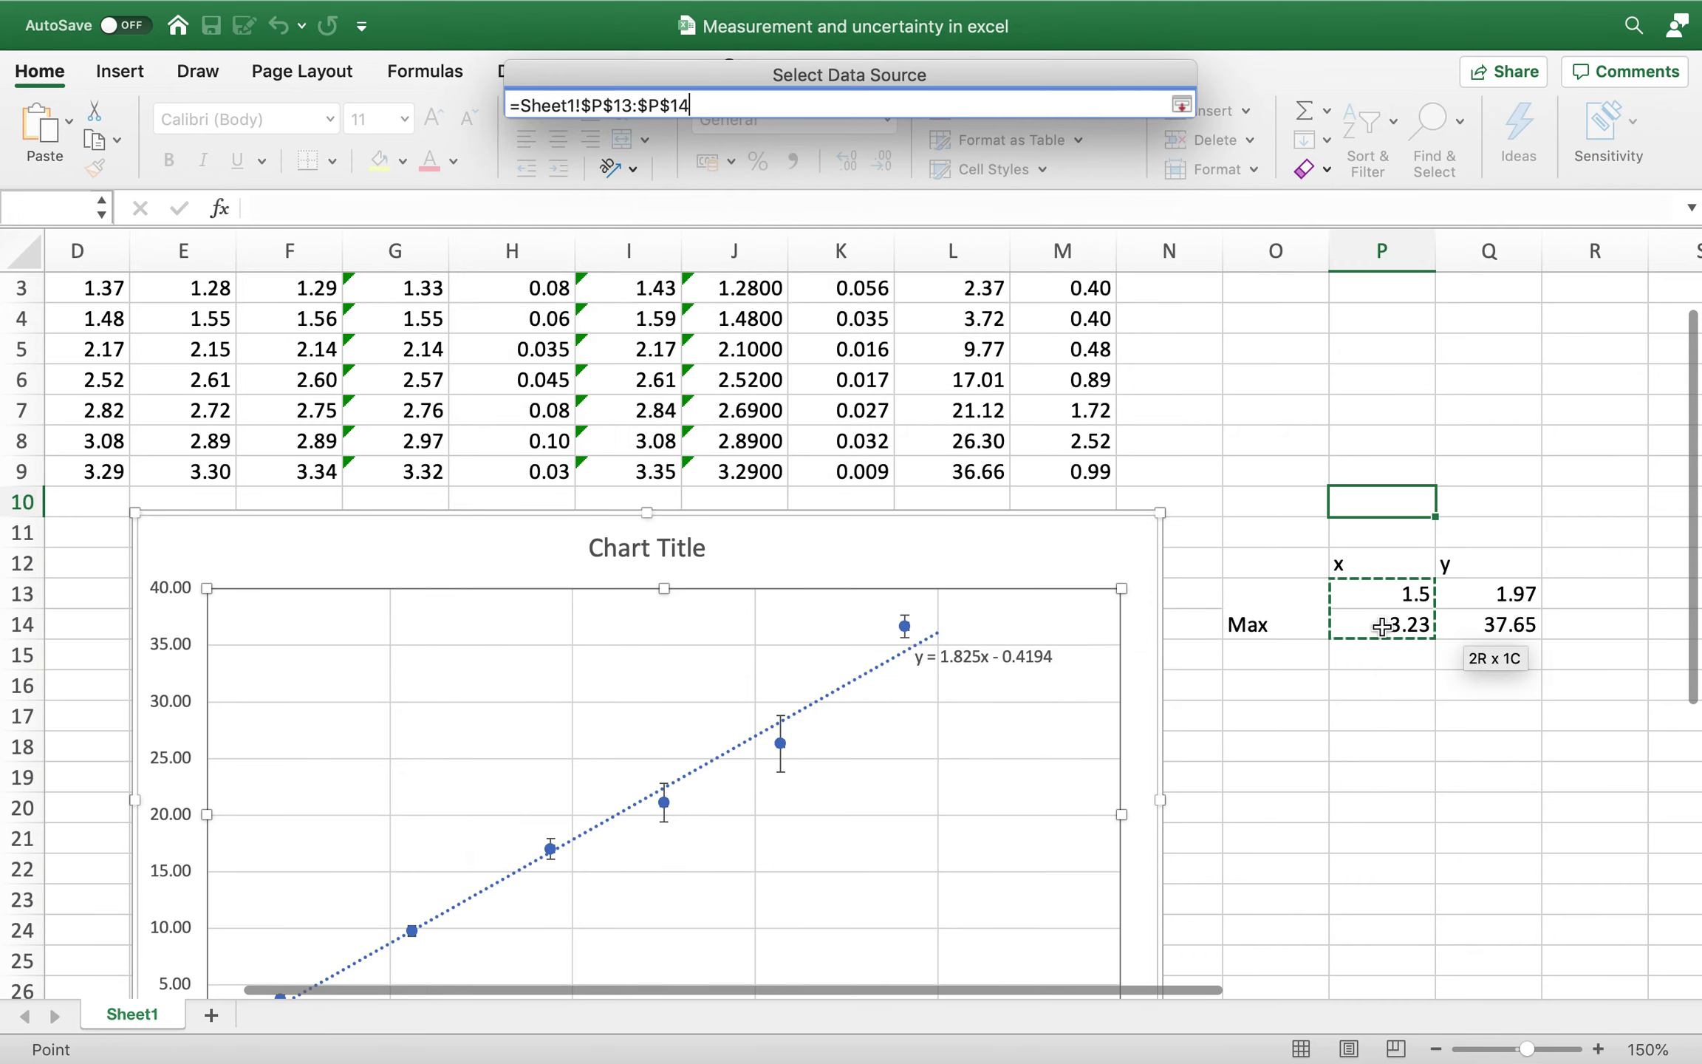
left_click(1010, 427)
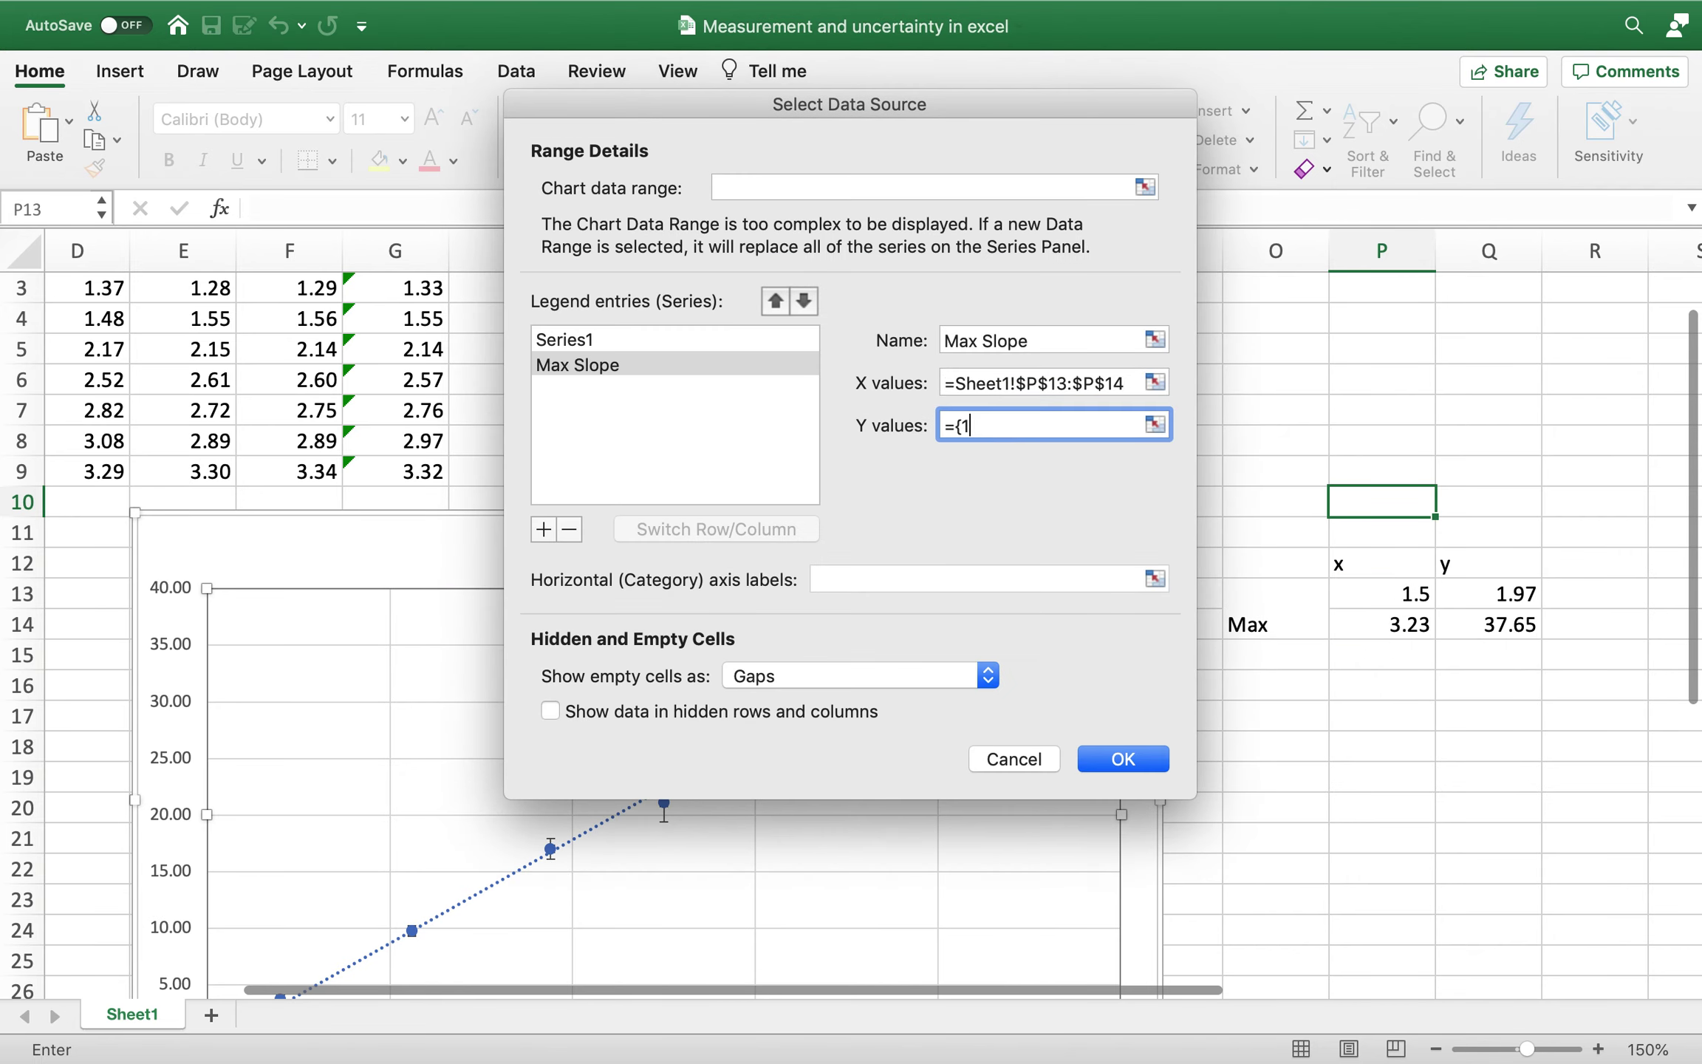
left_click_drag(1474, 594, 1478, 621)
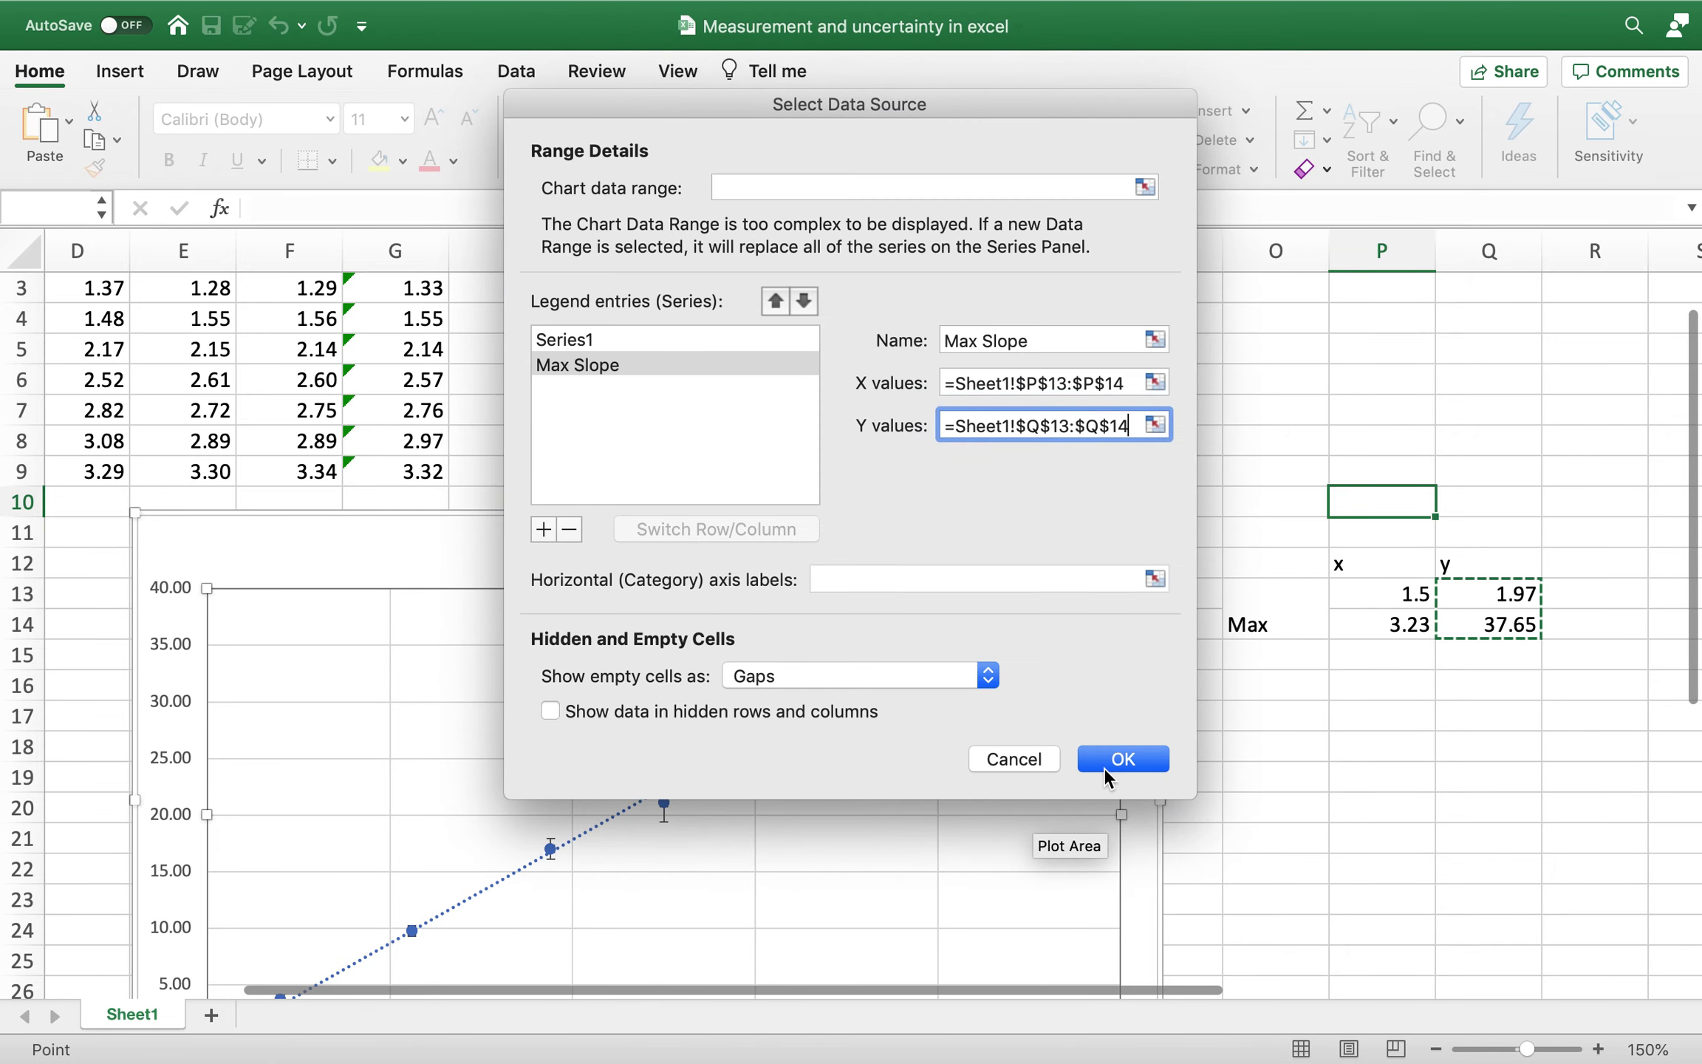
left_click(1105, 766)
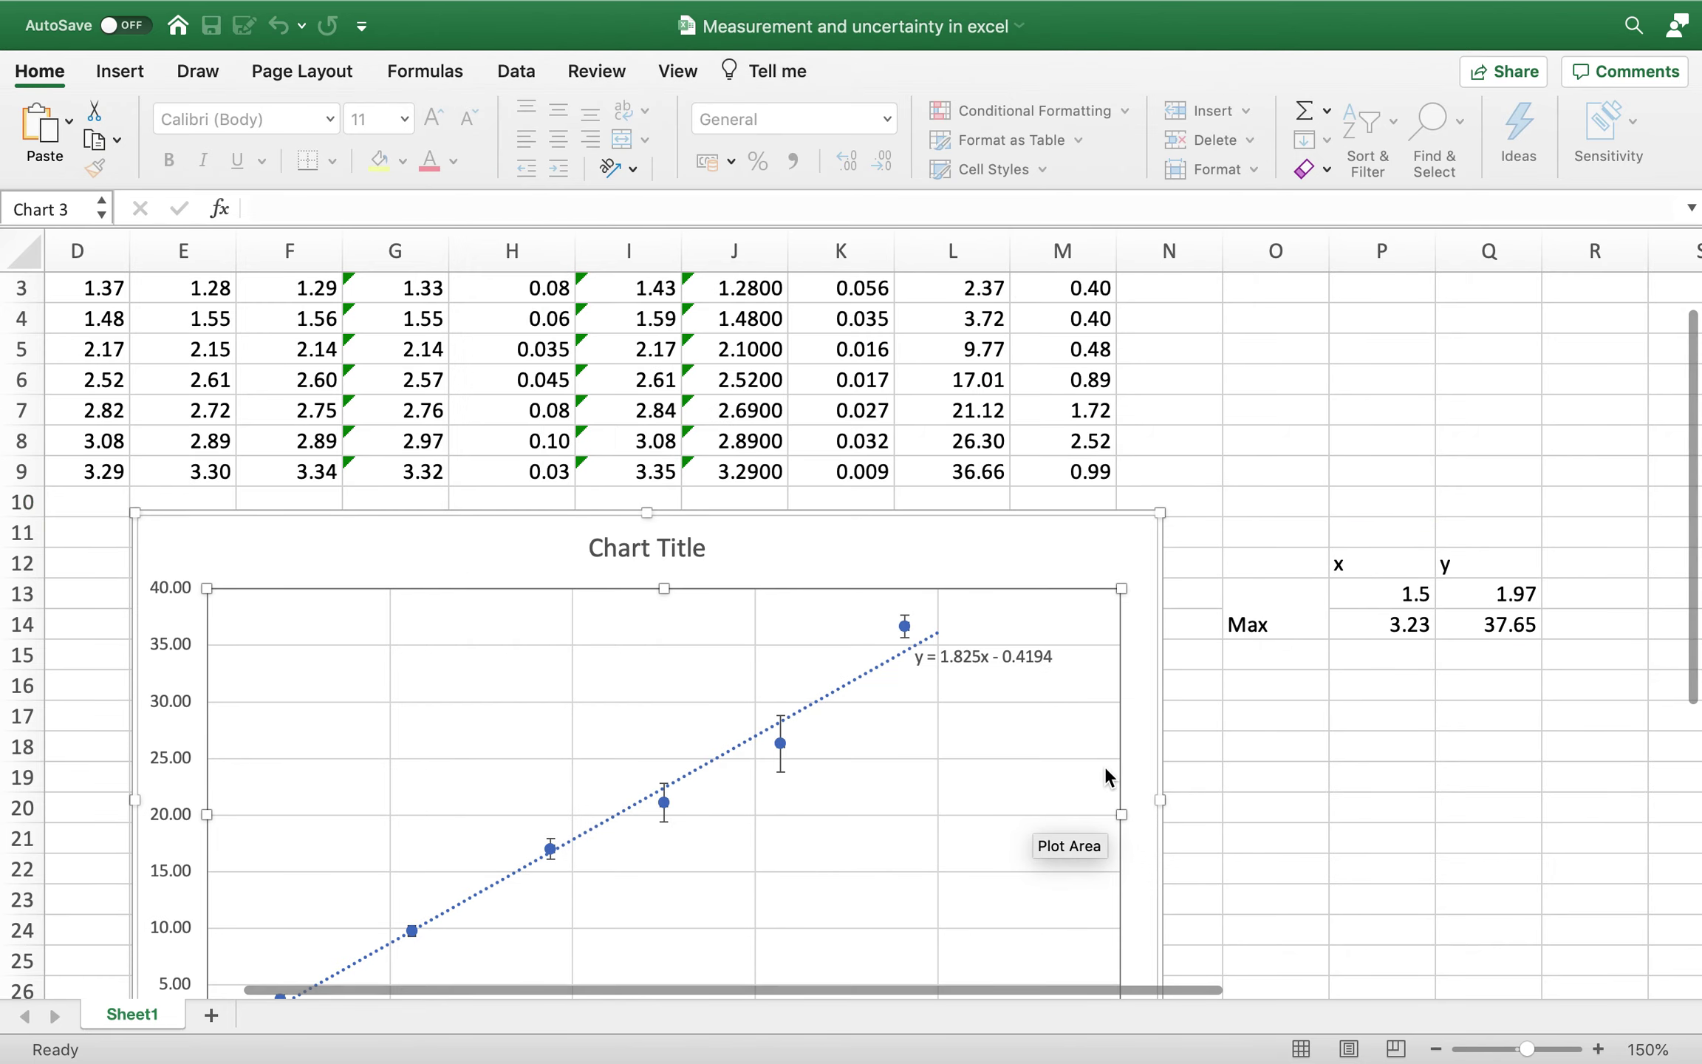
scroll(795, 870, "down", 5)
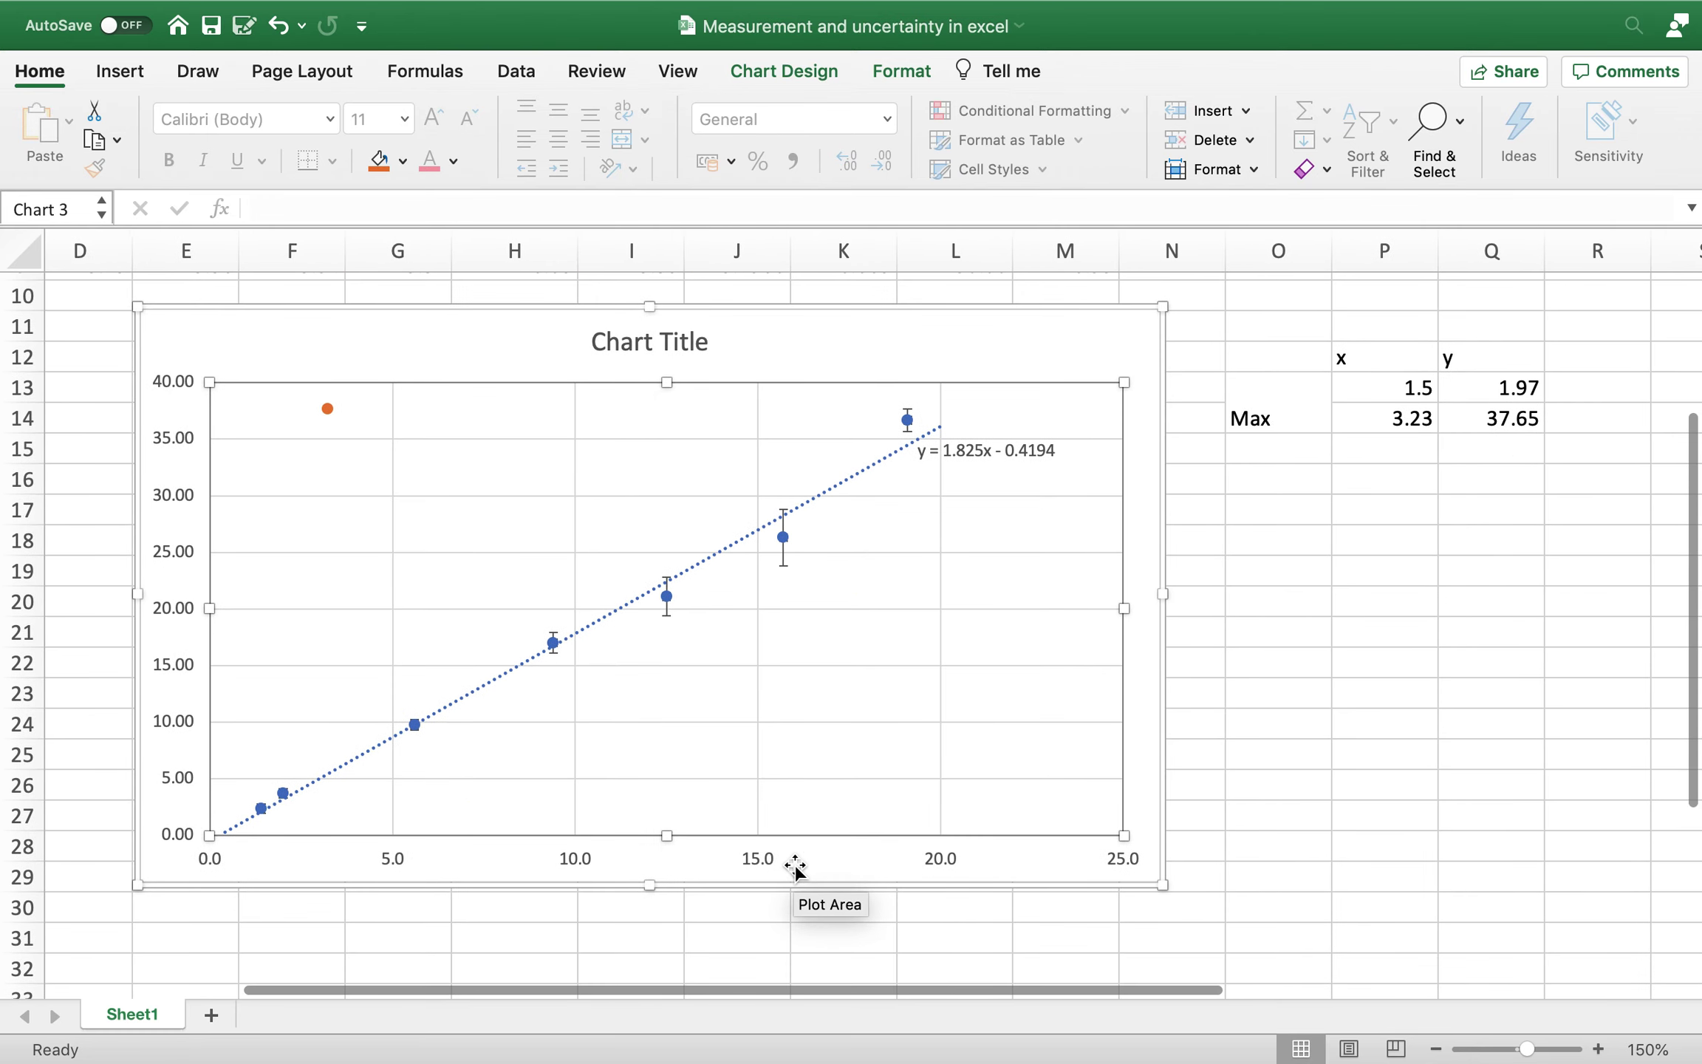
- Check the X and Y value ranges assigned to the Max Slope series in the chart's data source, leaving them as they are
scroll(795, 870, "up", 1)
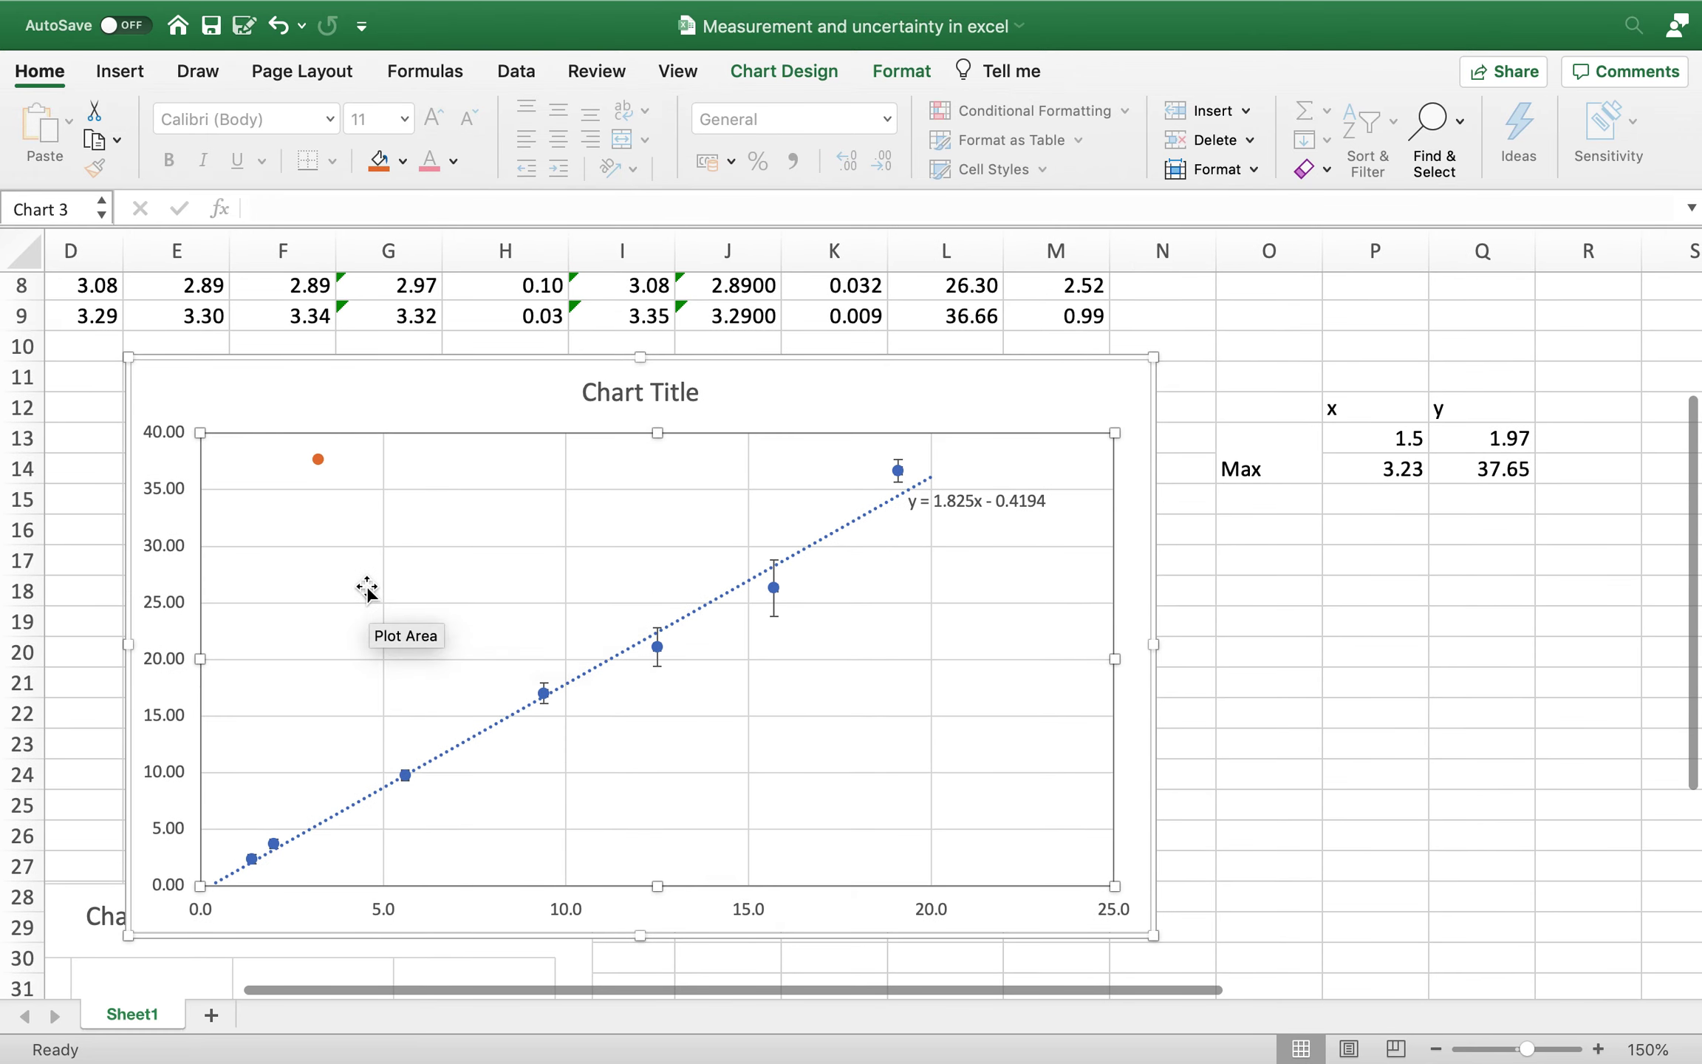
left_click(319, 465)
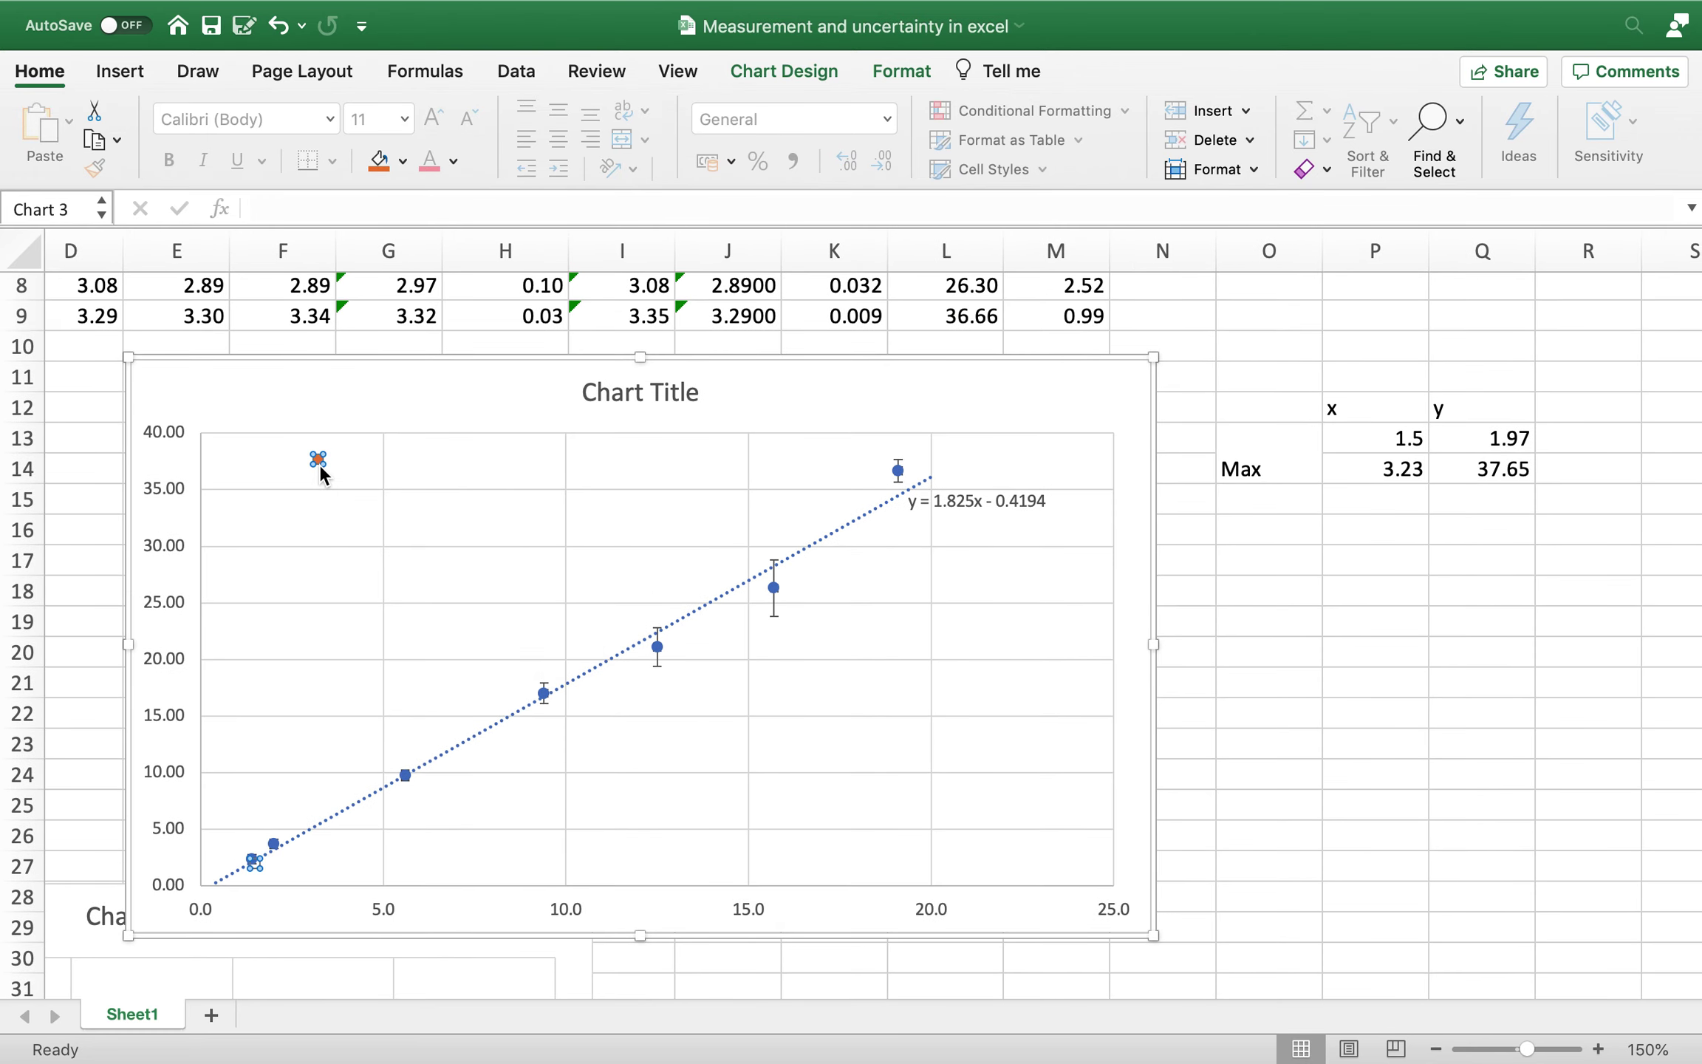
left_click(432, 570)
right_click(436, 578)
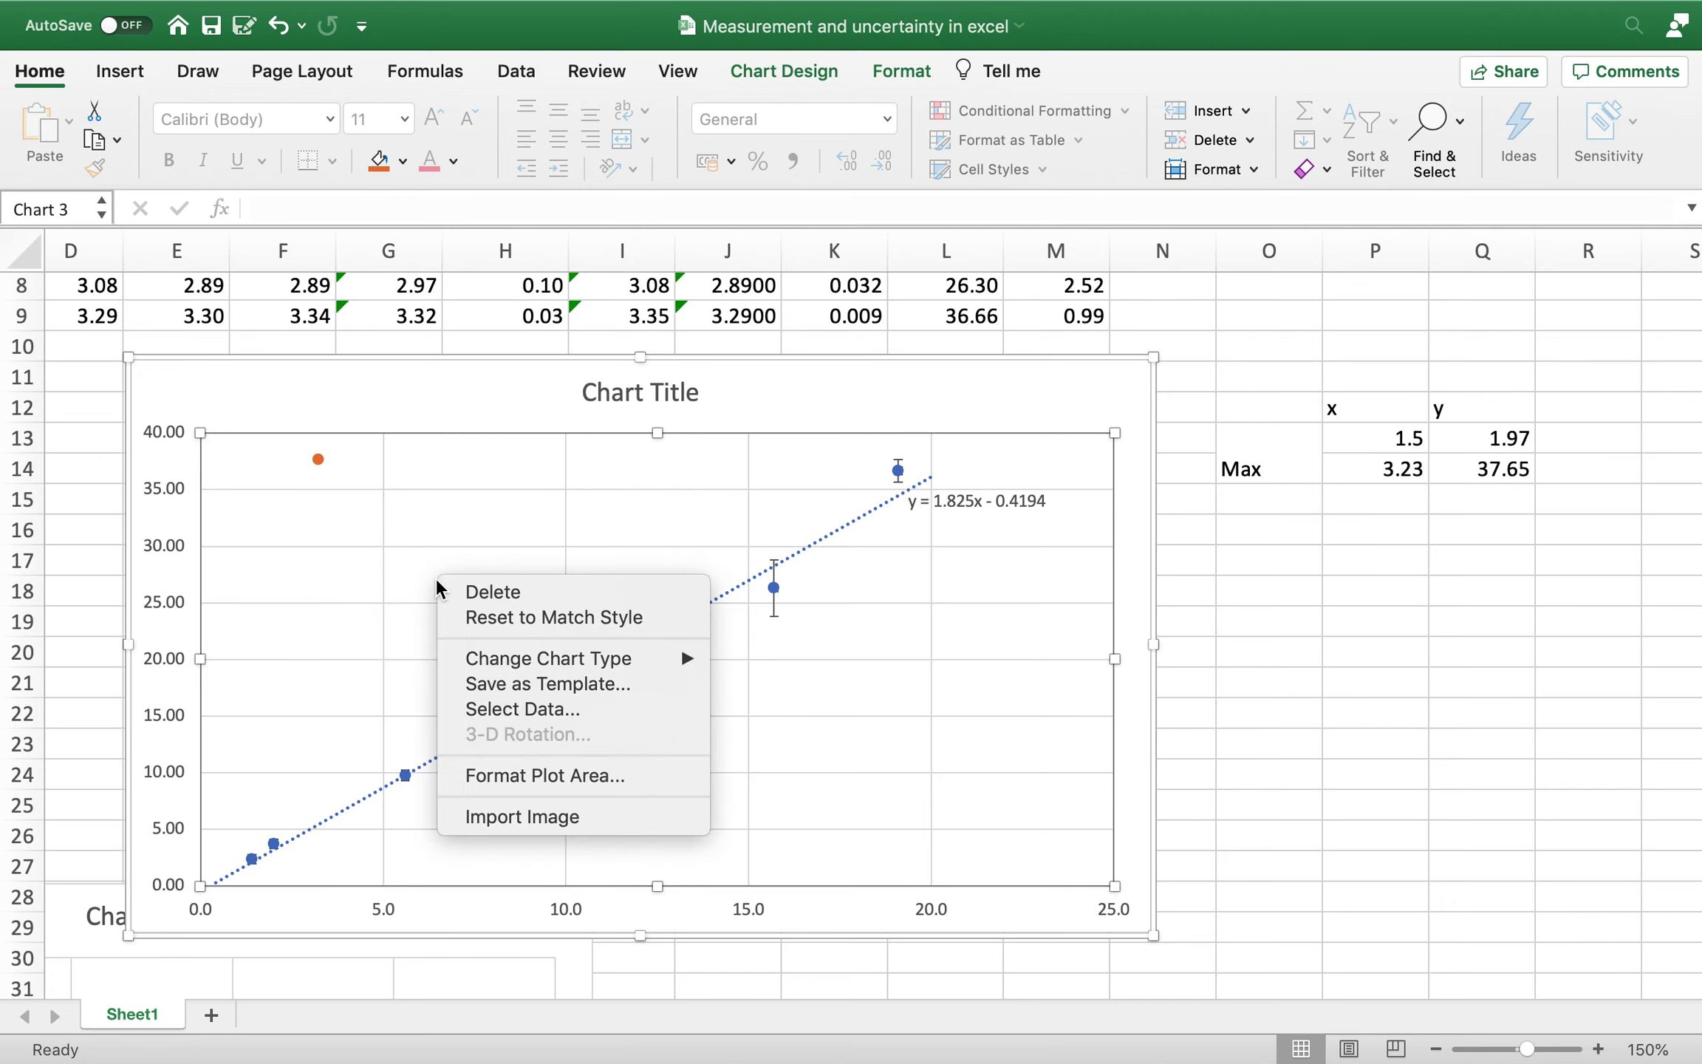
left_click(506, 710)
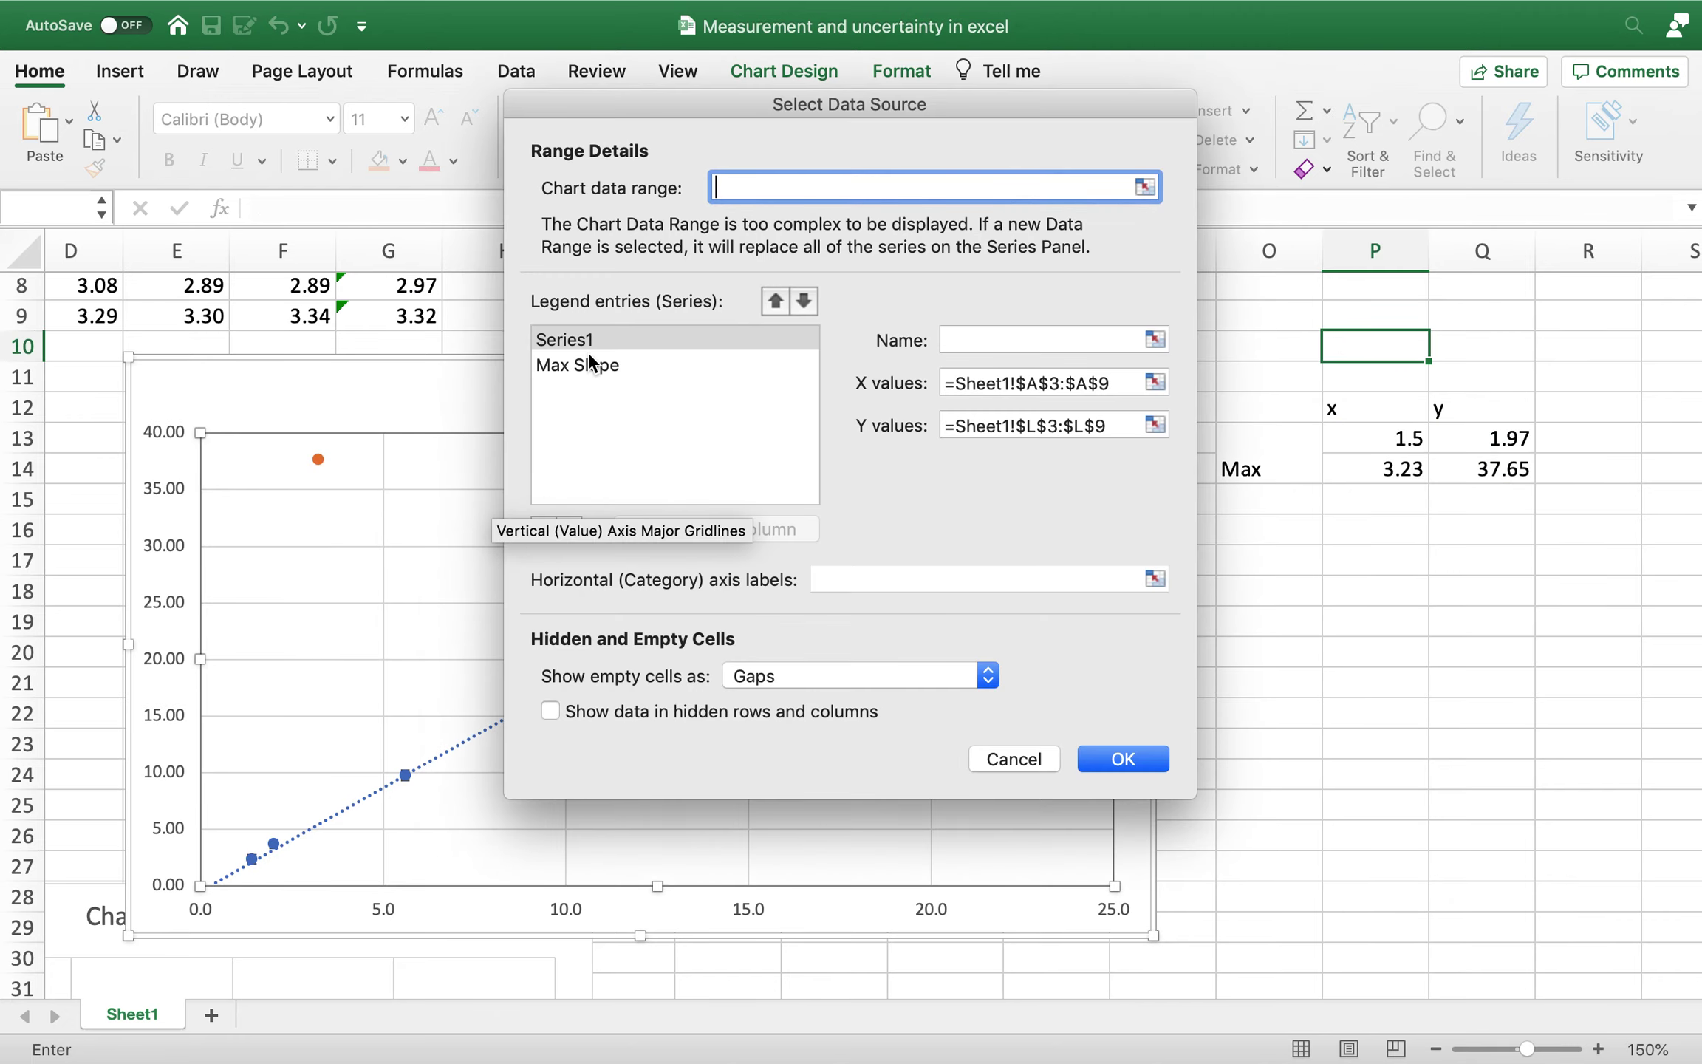
left_click(583, 364)
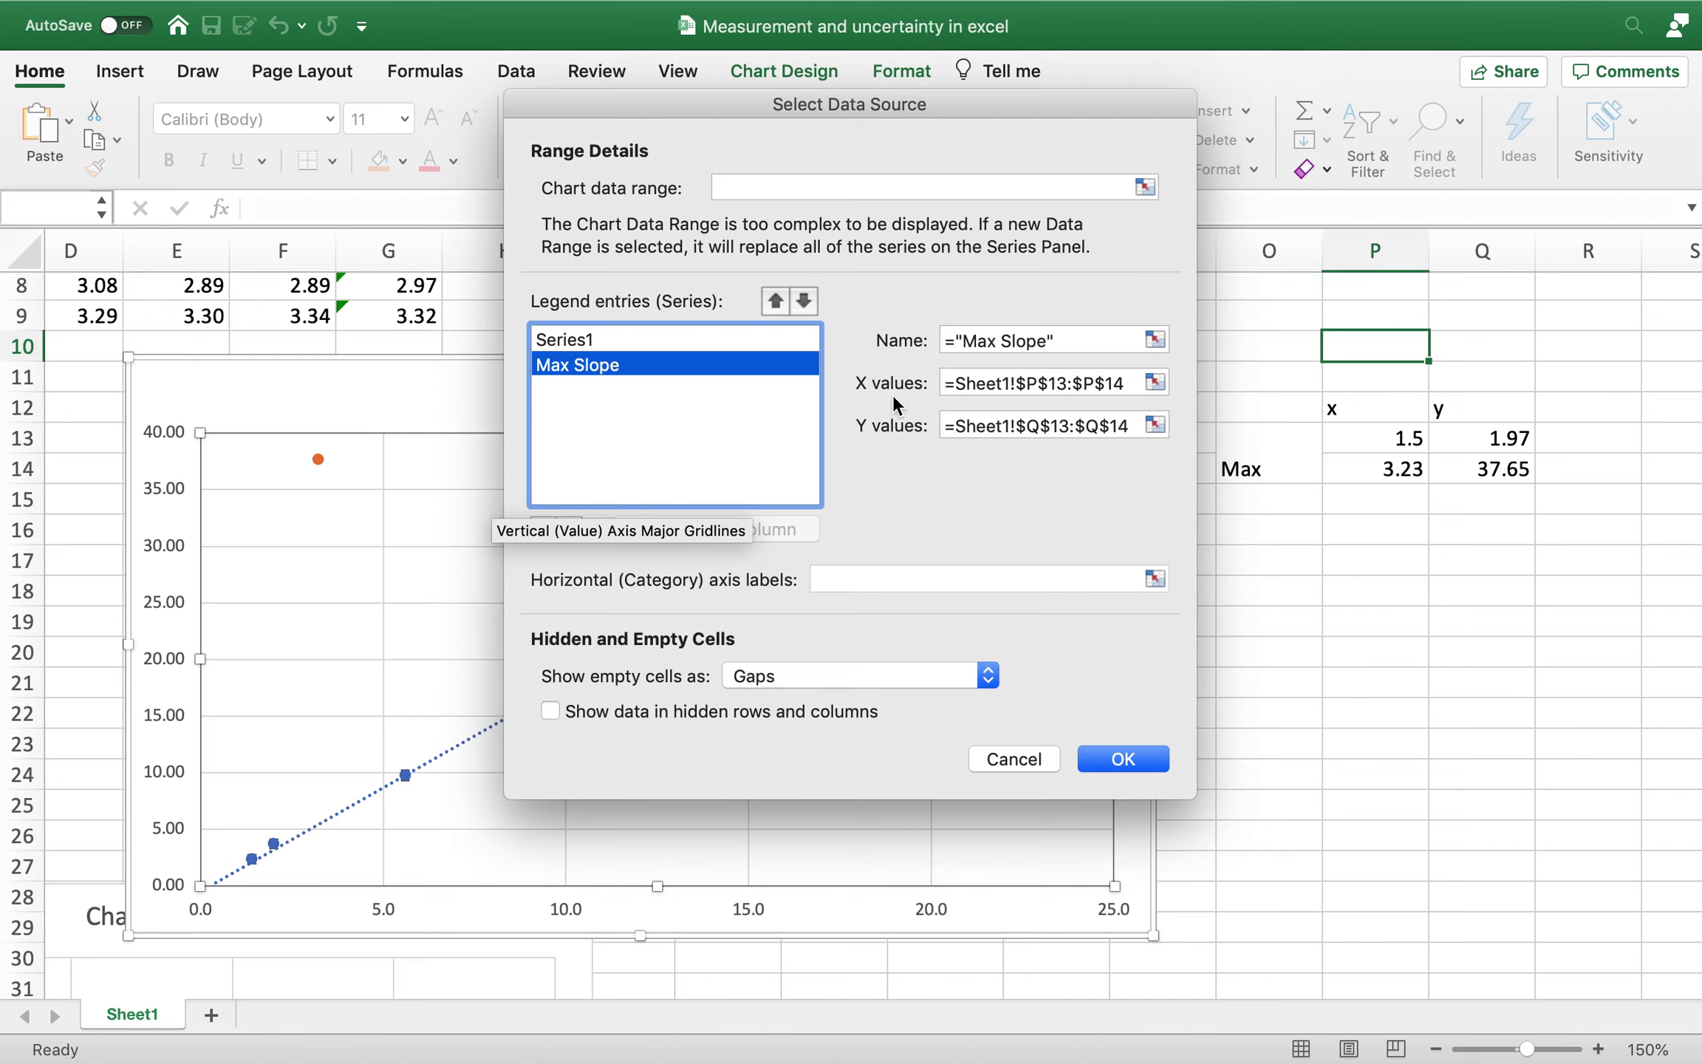
left_click(985, 382)
left_click(1060, 422)
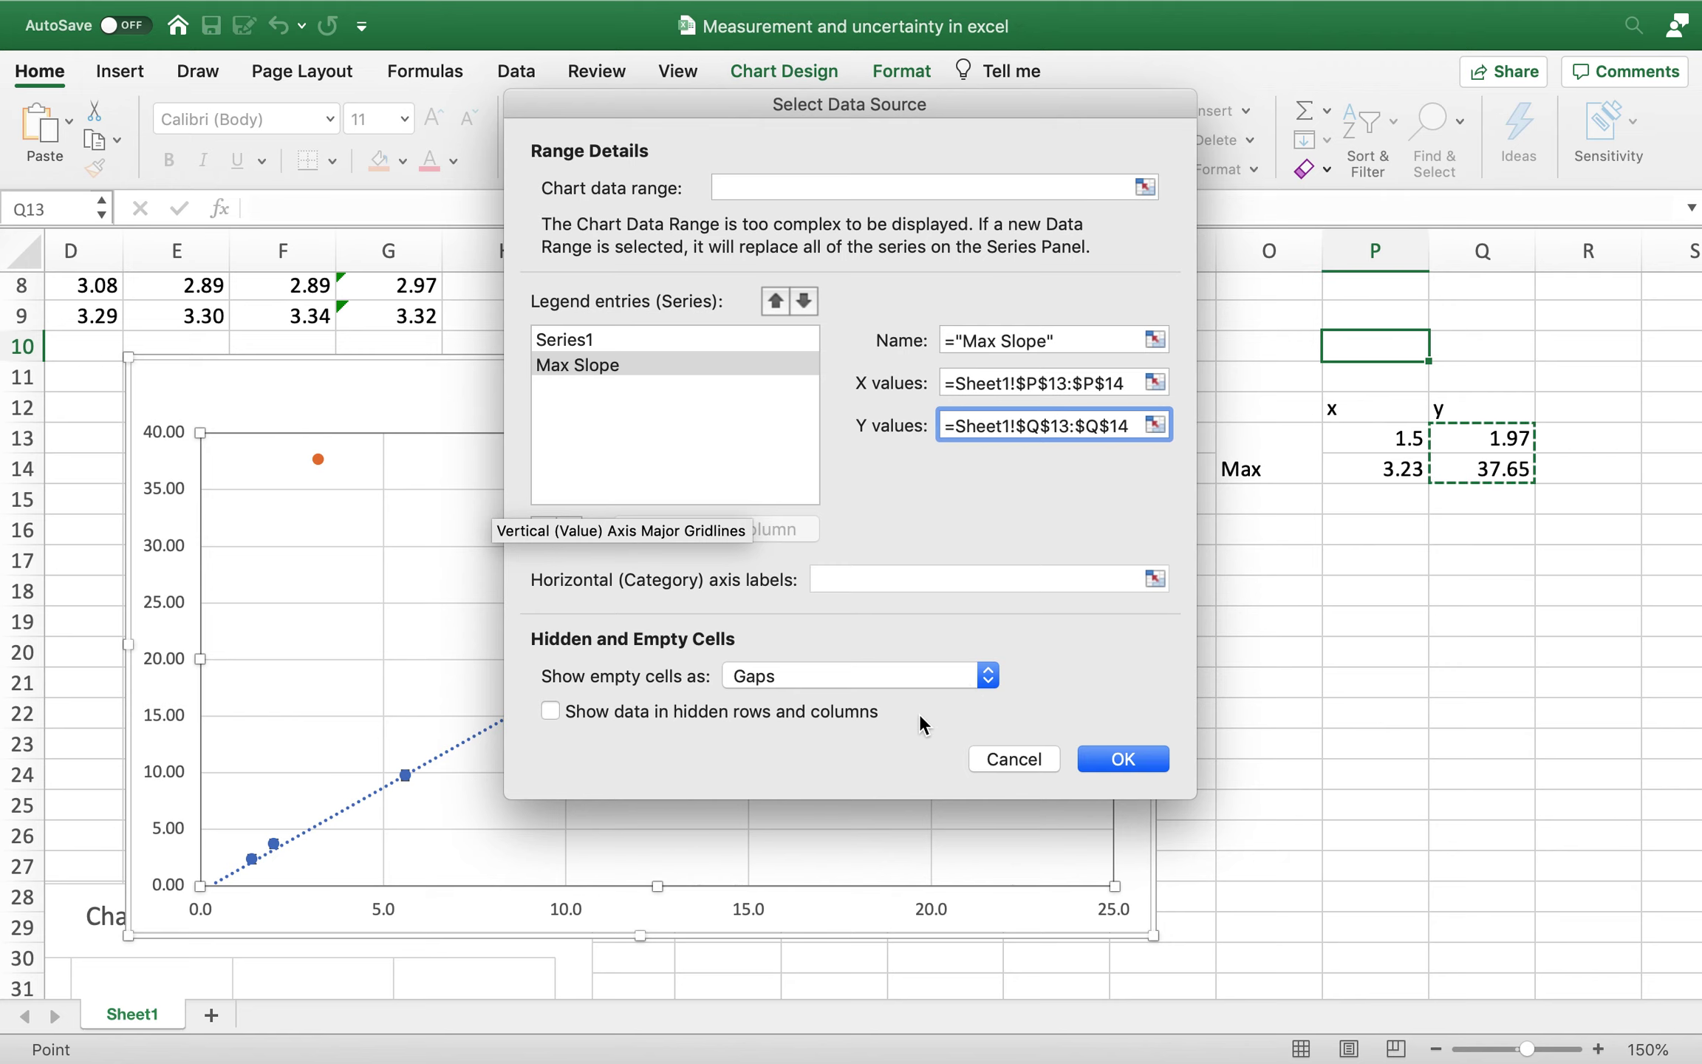
left_click(1030, 759)
- Correct the second x value of the Max row in P14 to the formula =A9-0.1, using the last mass
scroll(996, 706, "up", 1)
scroll(996, 705, "left", 1)
scroll(996, 705, "down", 4)
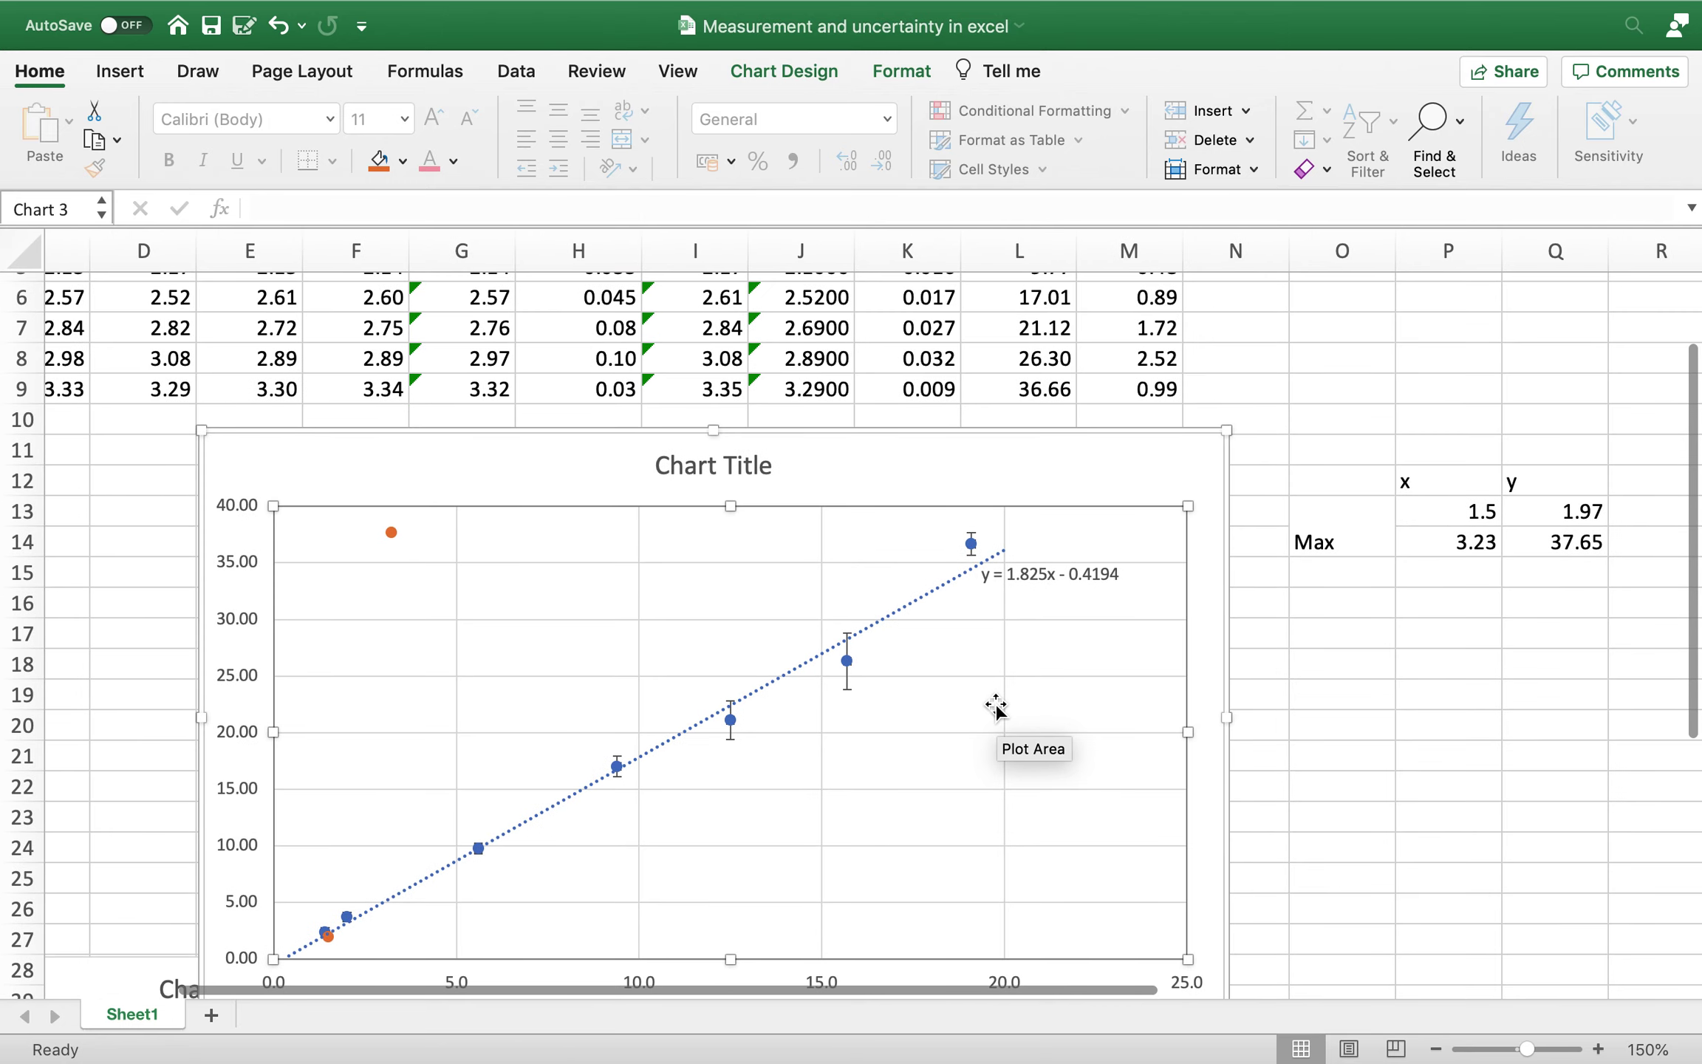
scroll(996, 706, "down", 2)
scroll(997, 706, "up", 6)
scroll(997, 706, "left", 5)
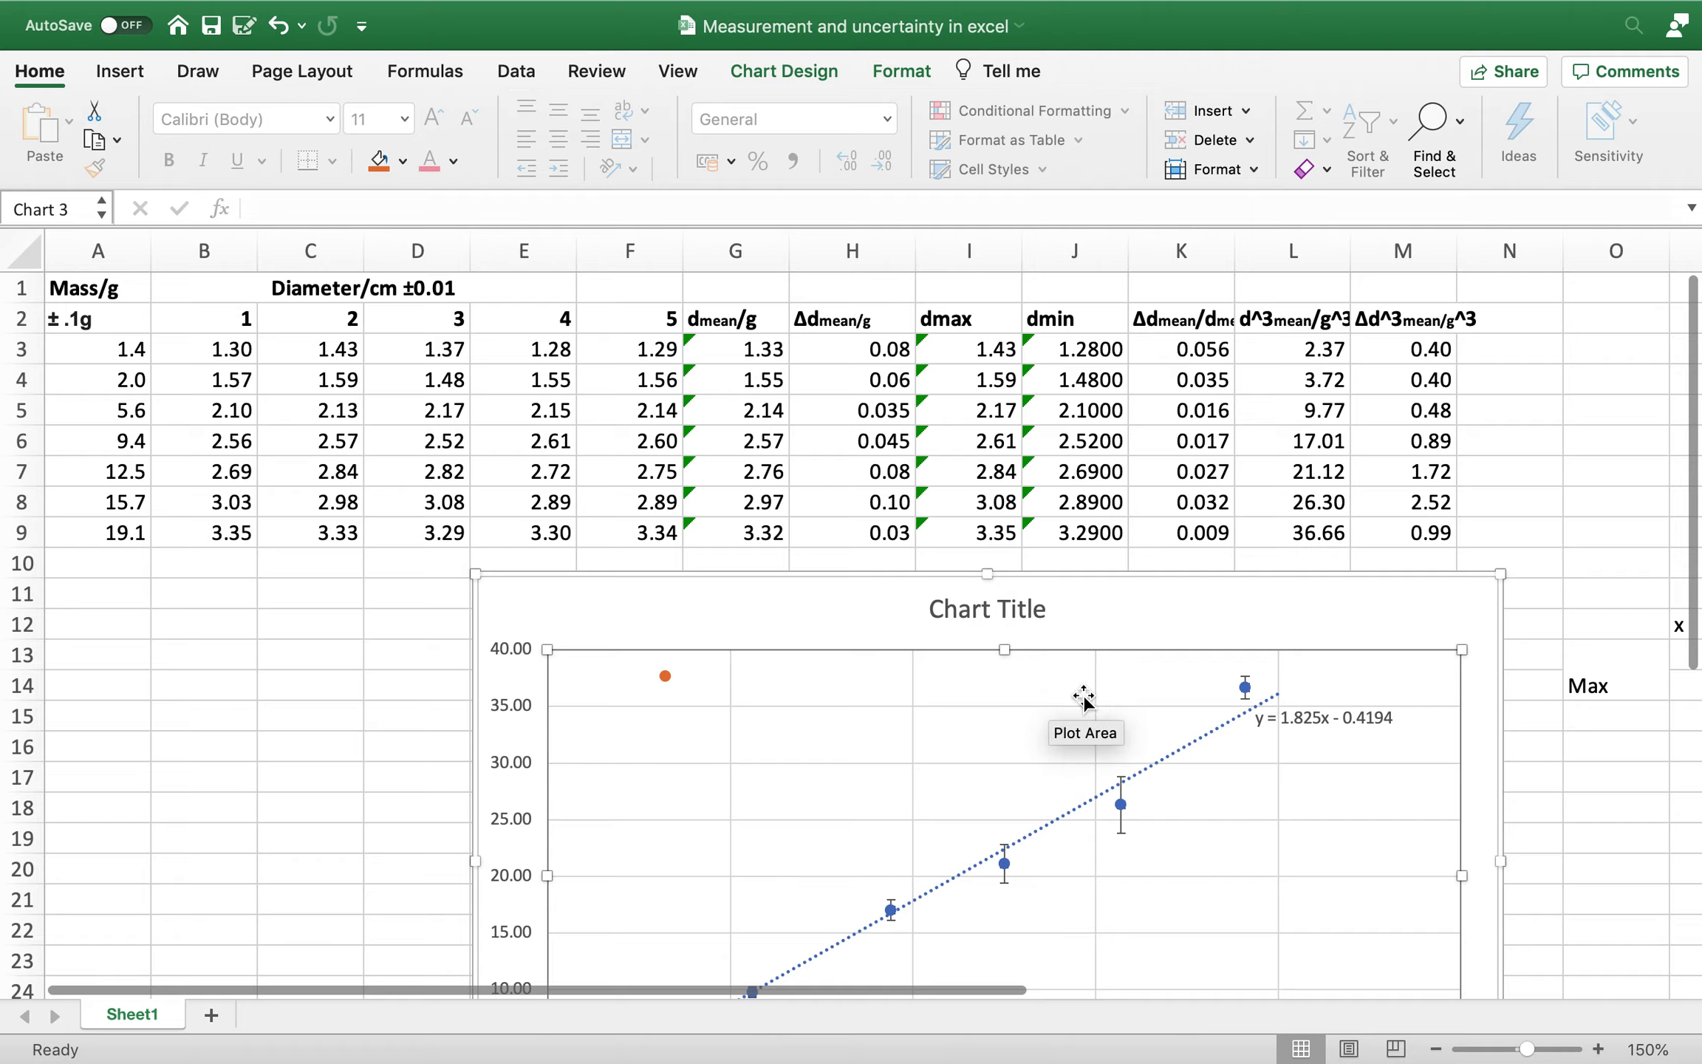
scroll(1083, 688, "right", 4)
left_click(1370, 678)
scroll(1155, 749, "left", 5)
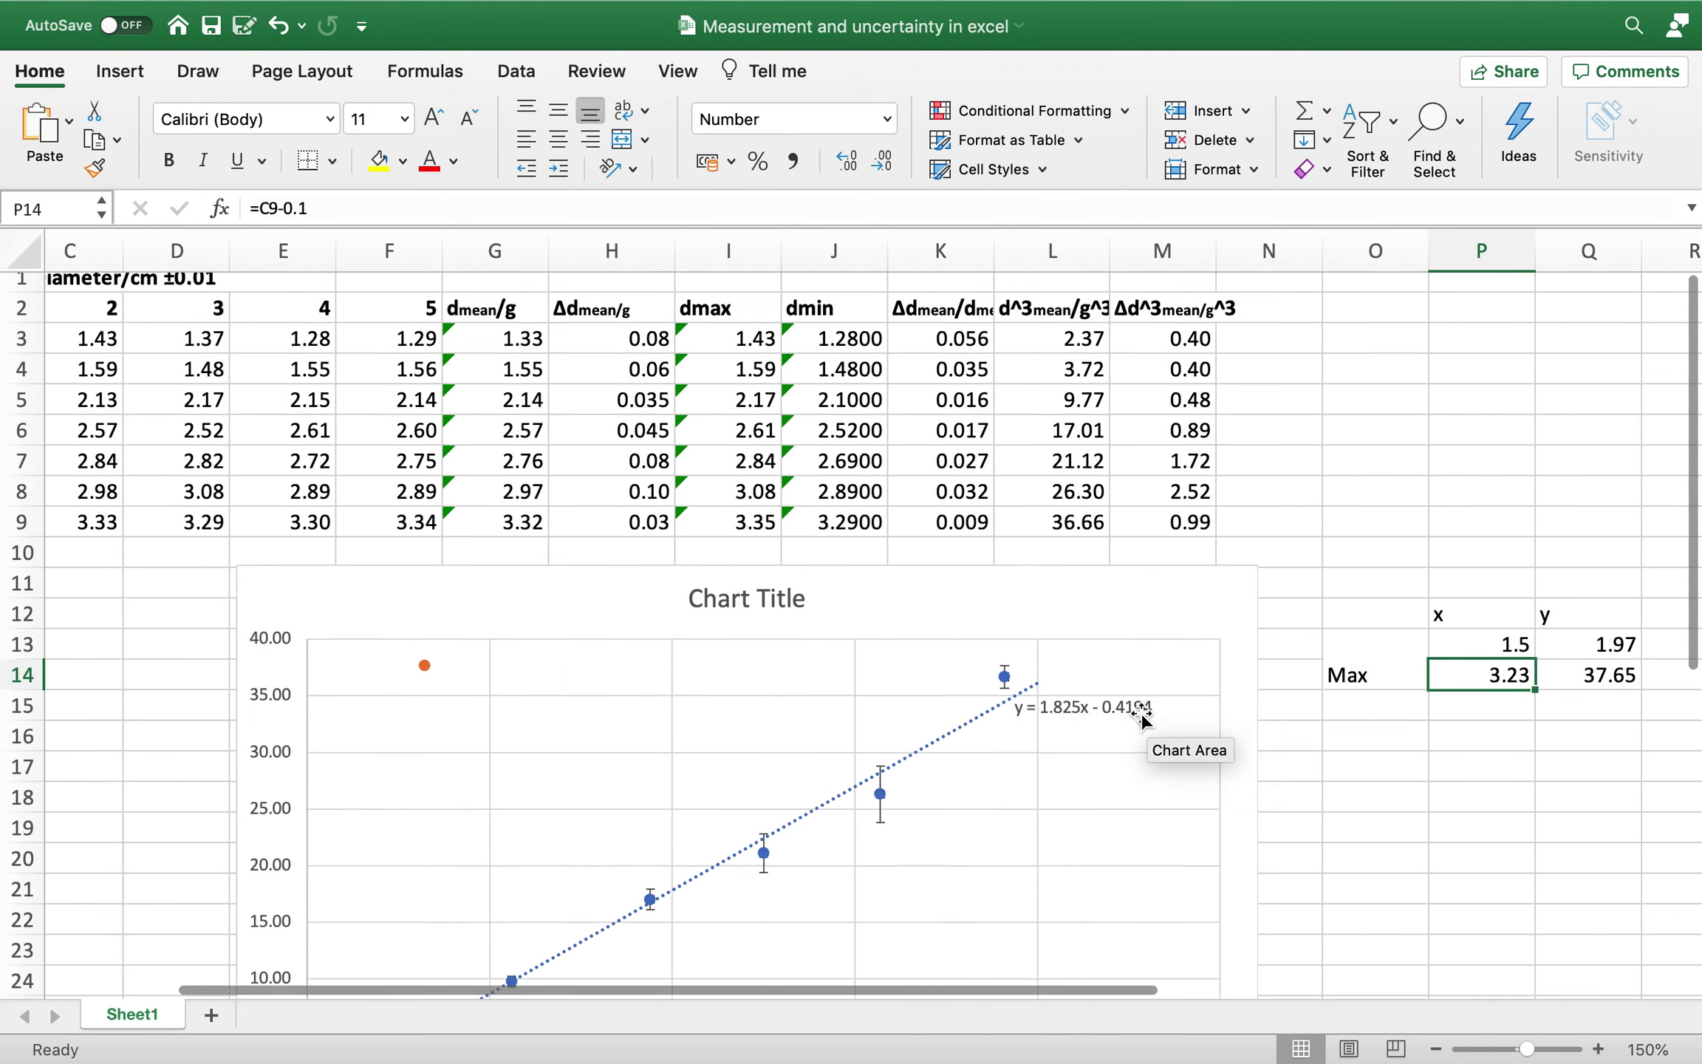
scroll(1151, 714, "right", 2)
scroll(1166, 714, "left", 3)
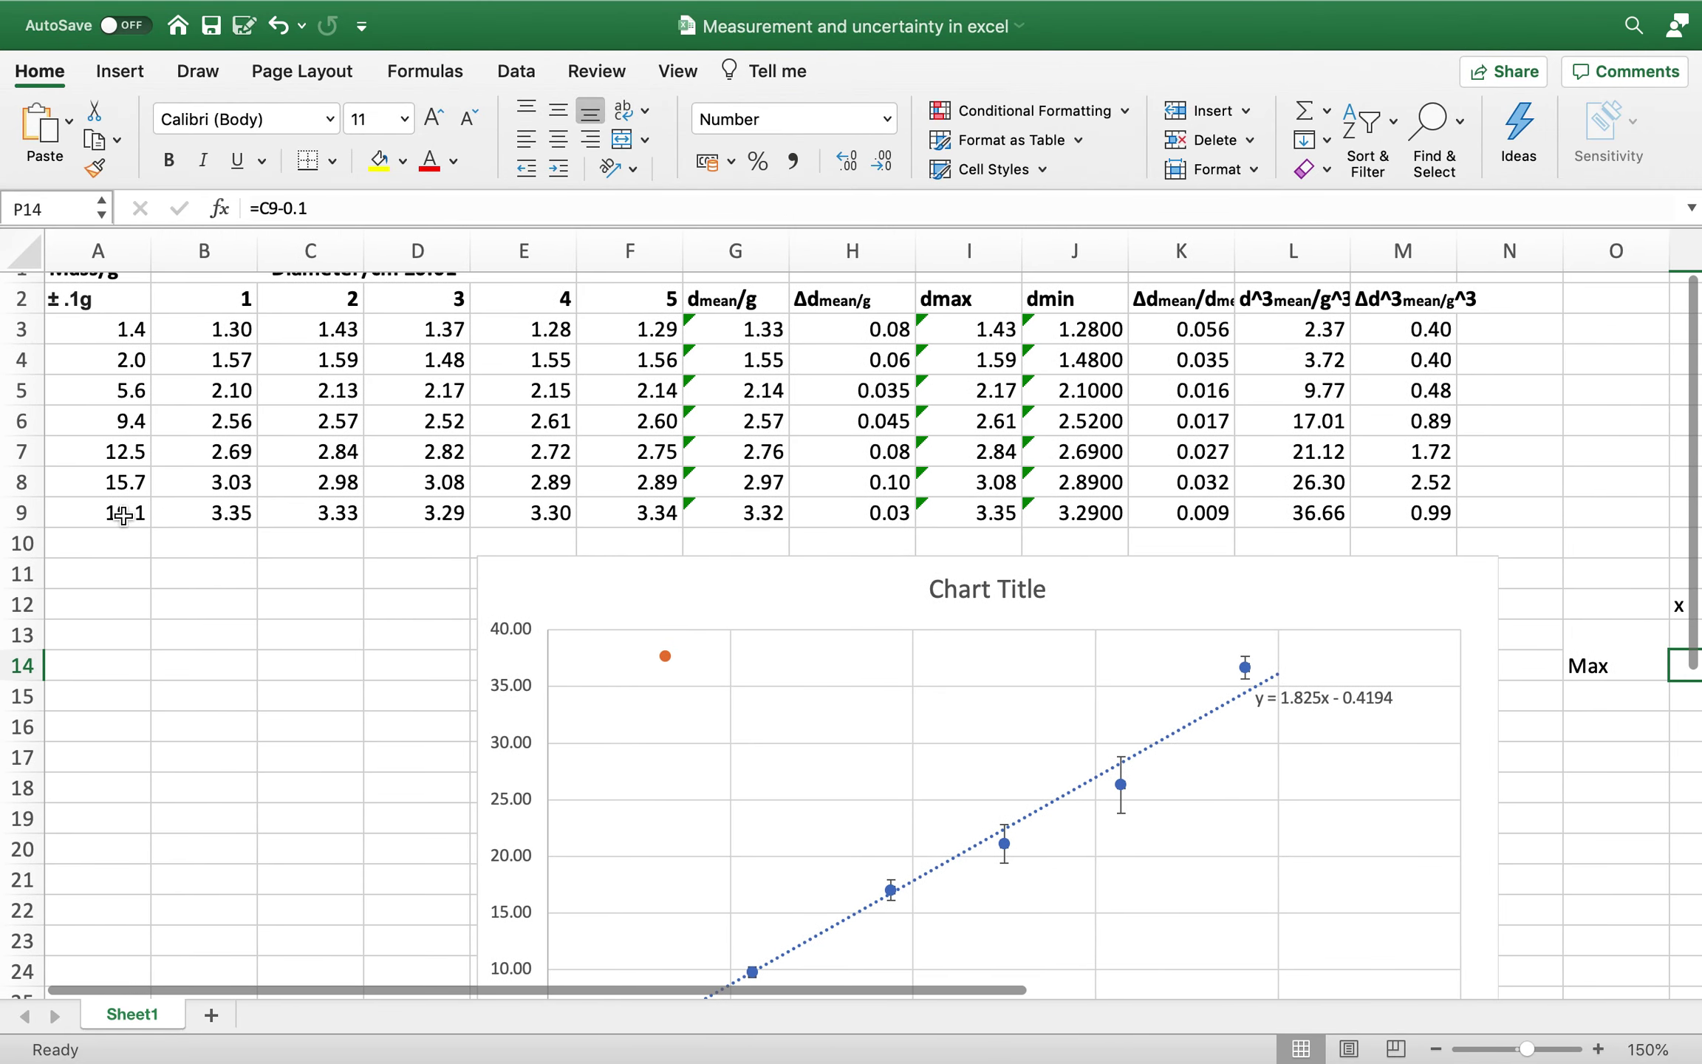
scroll(924, 627, "right", 1)
scroll(923, 627, "up", 1)
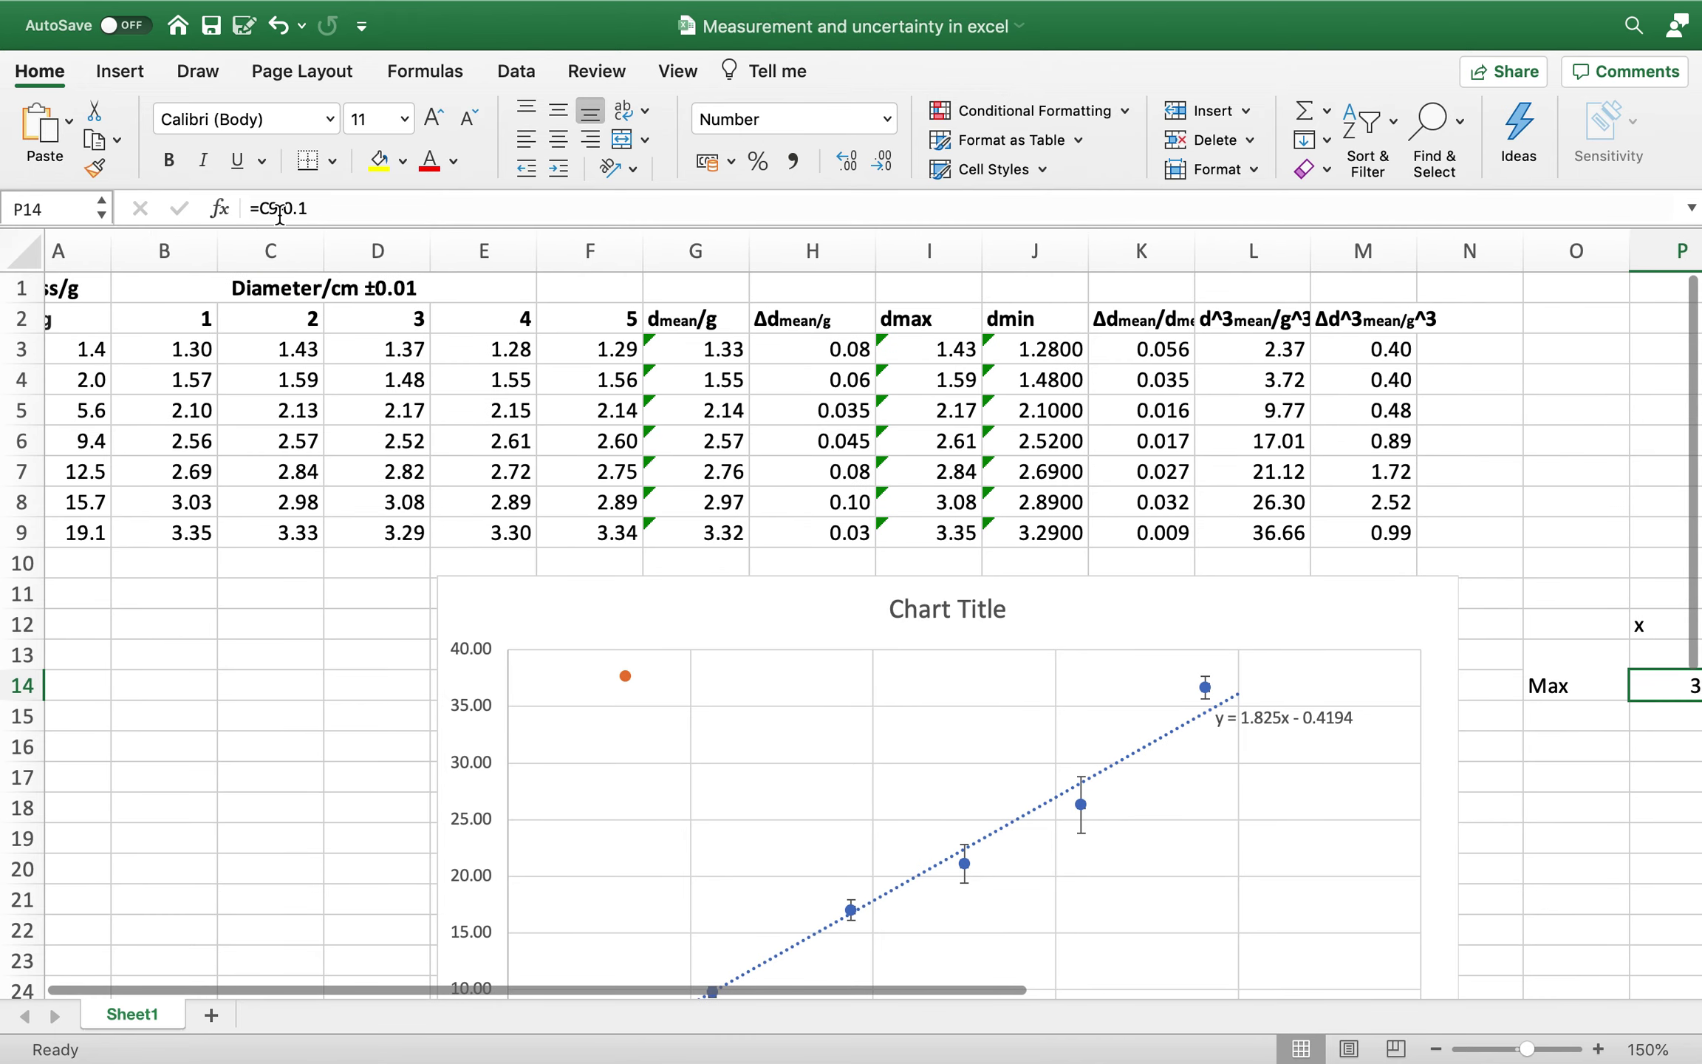
left_click(279, 209)
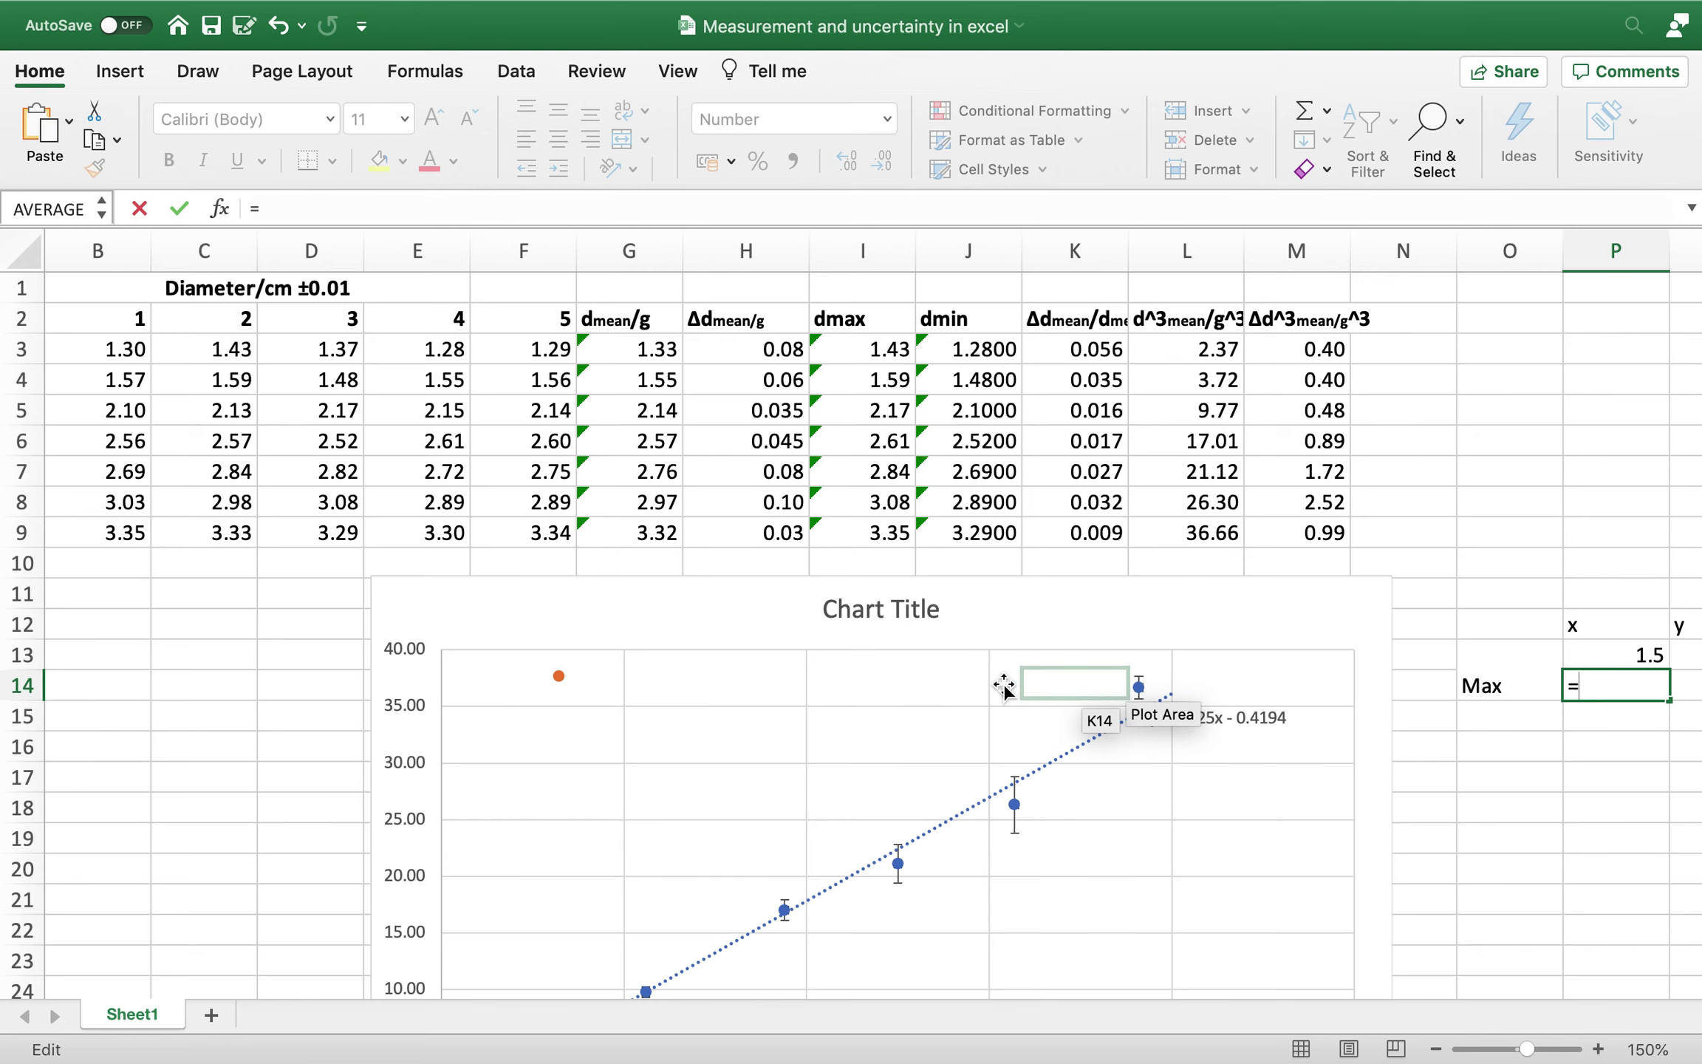
scroll(713, 533, "left", 2)
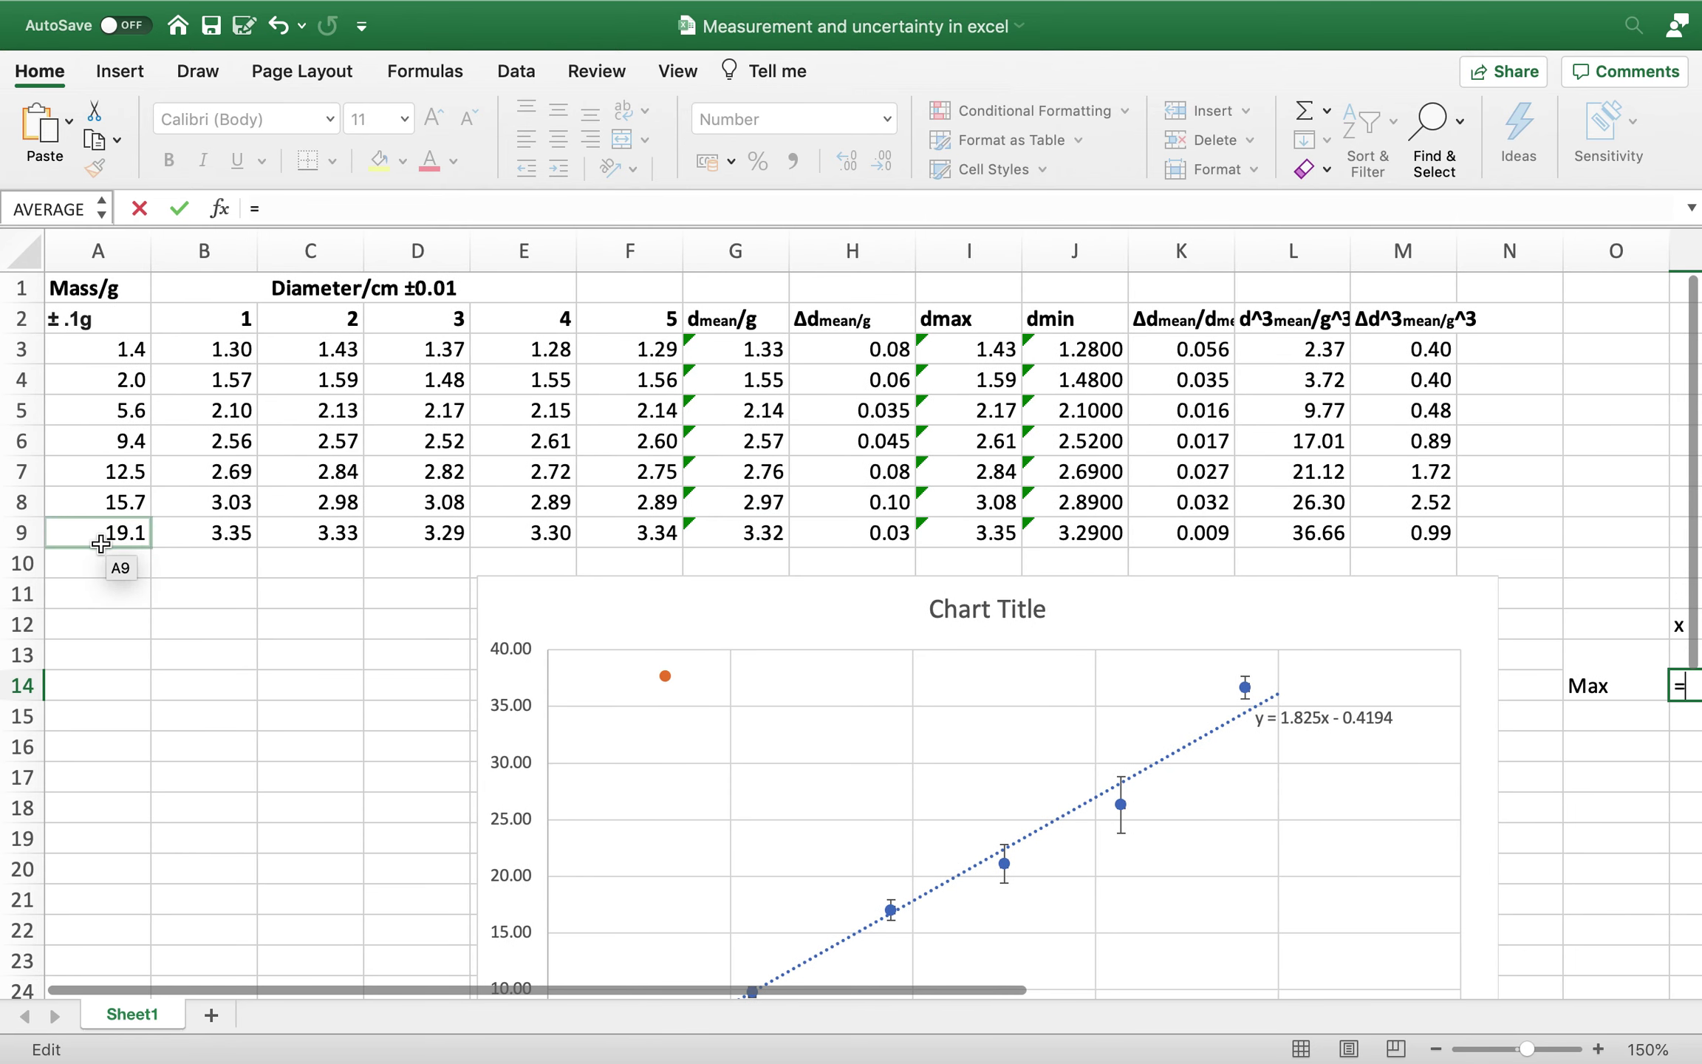
left_click(100, 545)
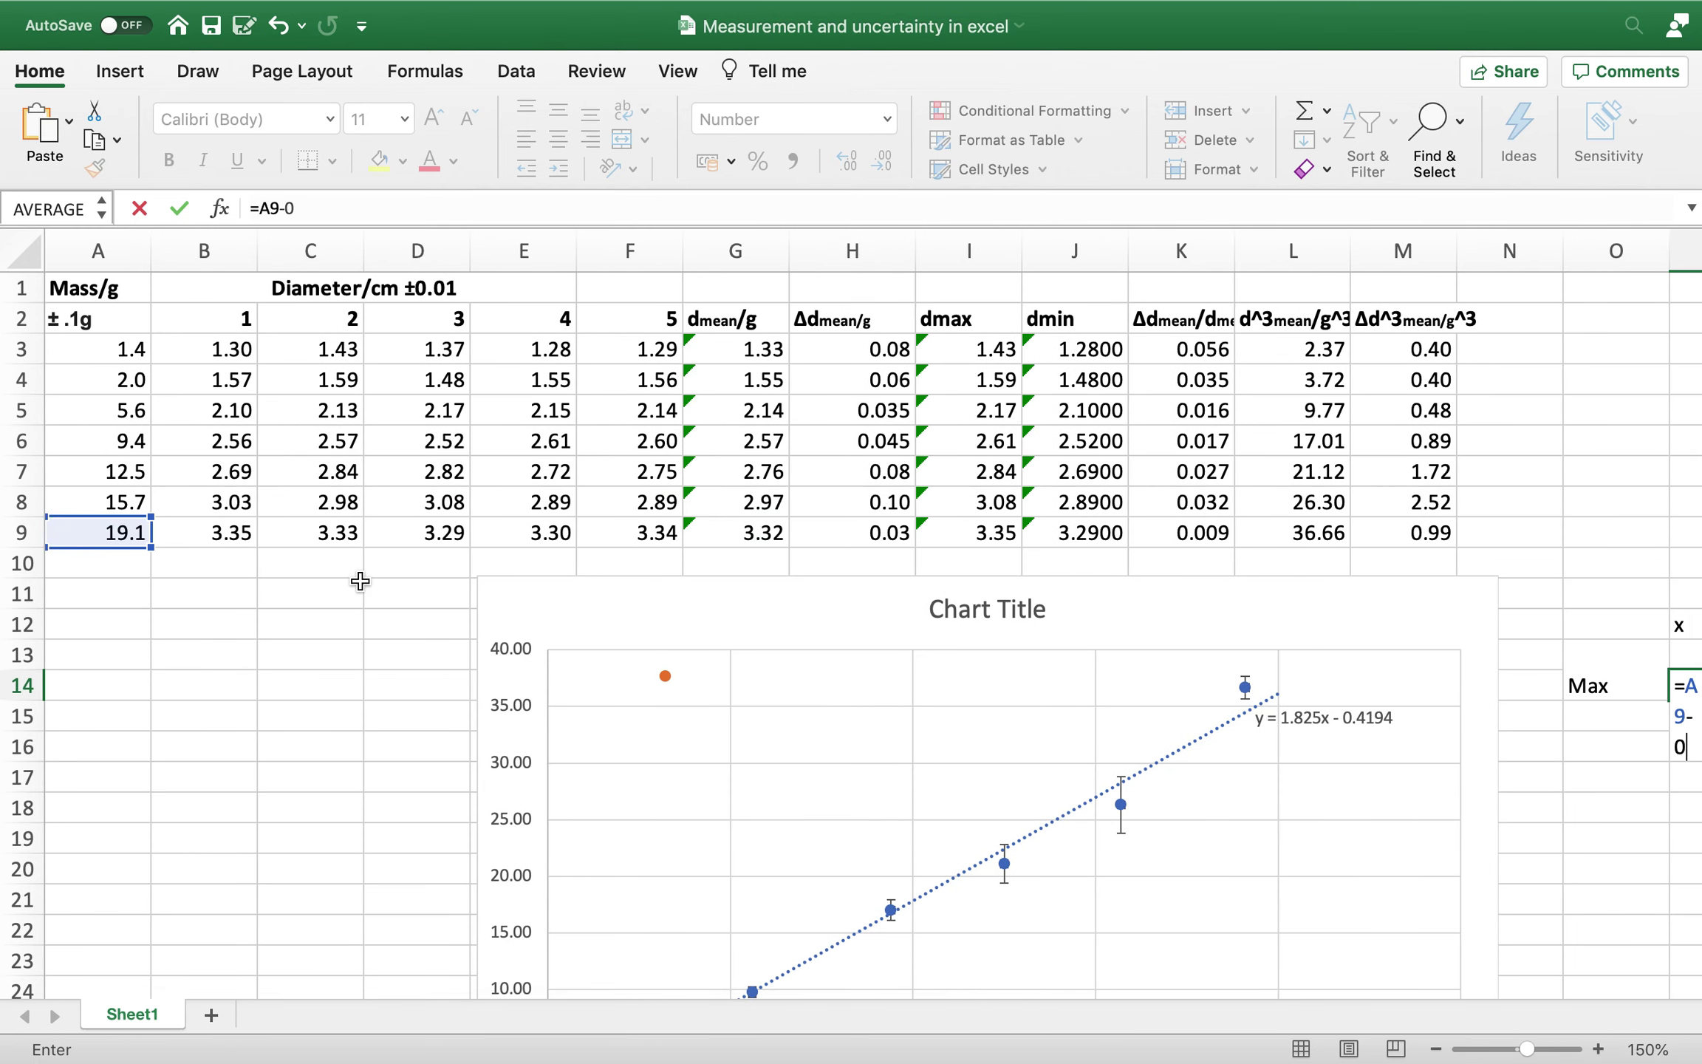
type("-0.1")
key("Return")
- Add a linear trendline based on the Max Slope series to the cubed-diameter chart
scroll(596, 646, "down", 5)
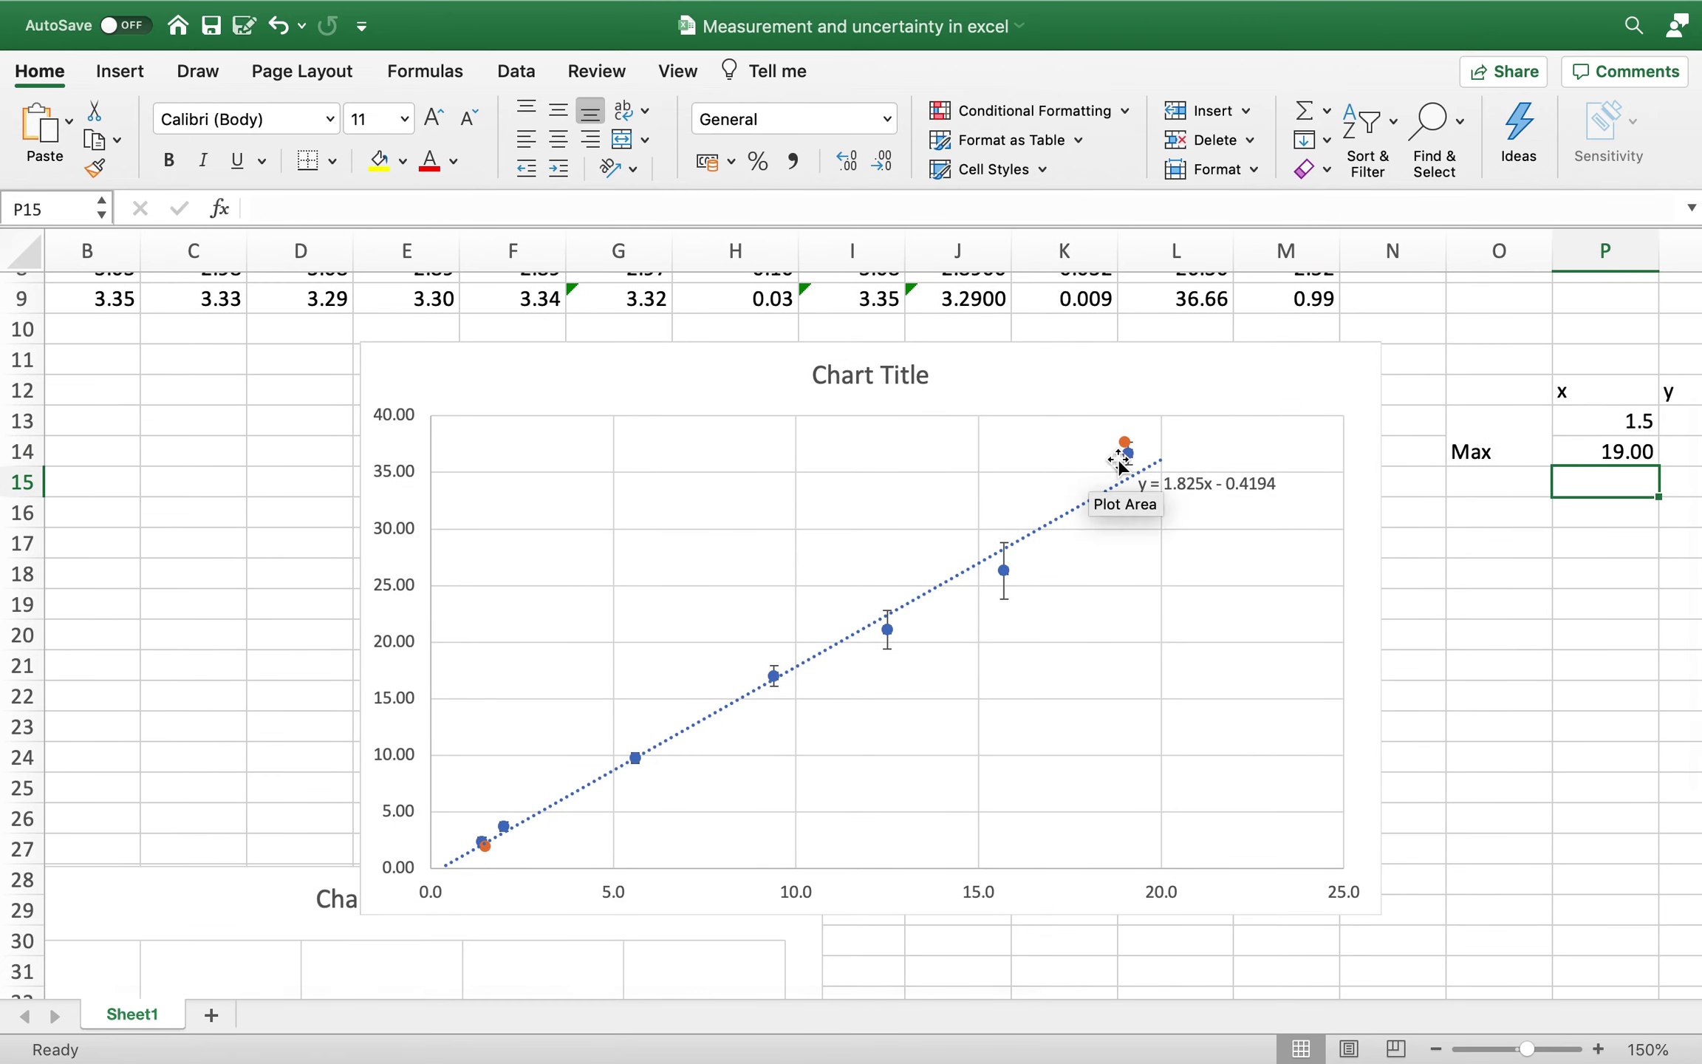
scroll(1292, 596, "right", 3)
scroll(296, 410, "left", 5)
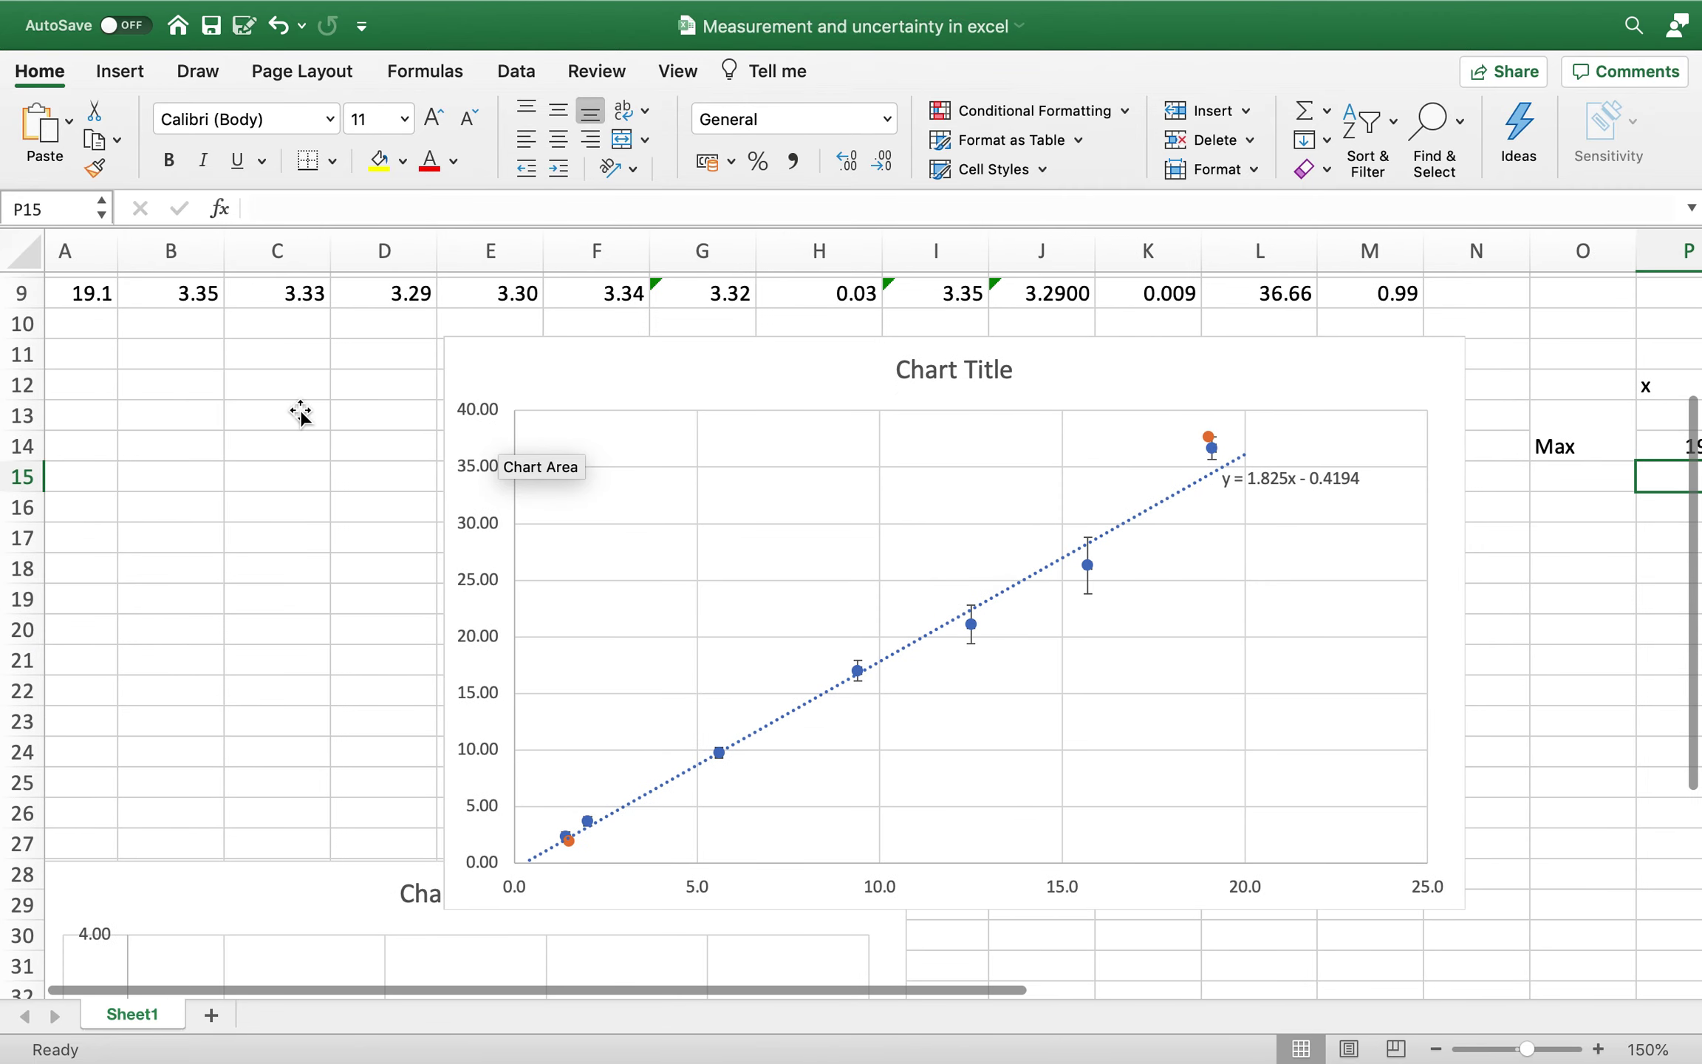
left_click(653, 554)
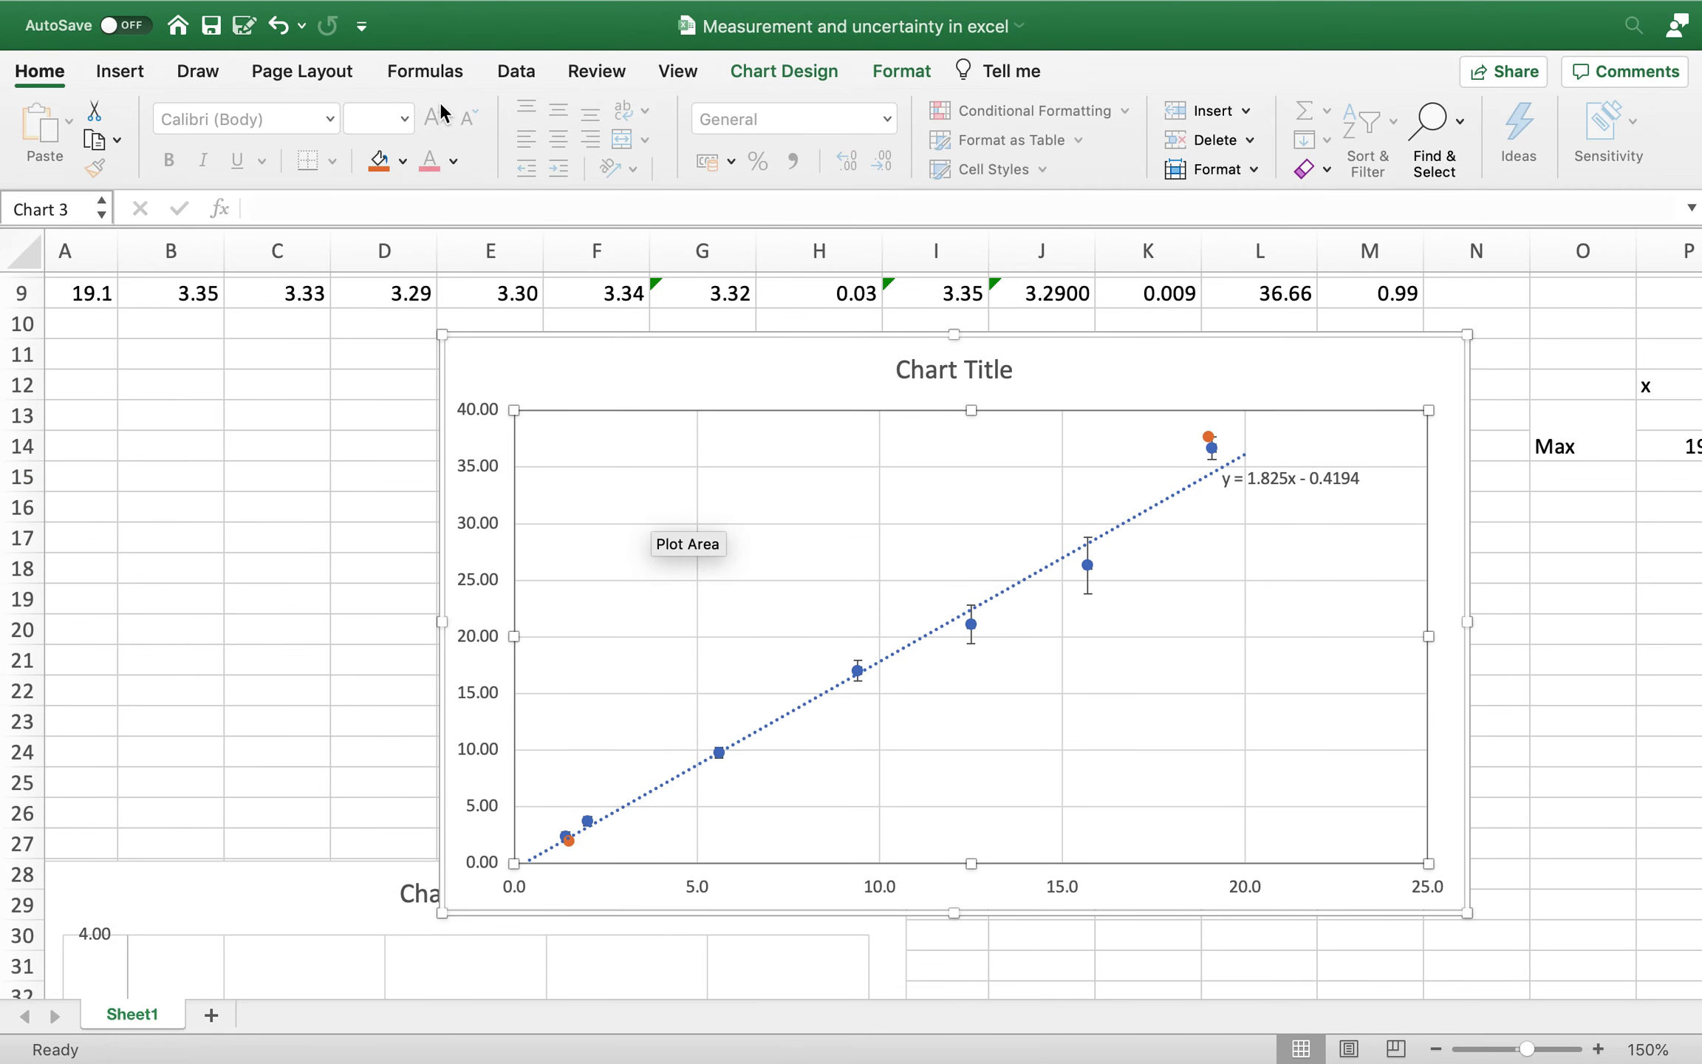
left_click(747, 76)
left_click(31, 141)
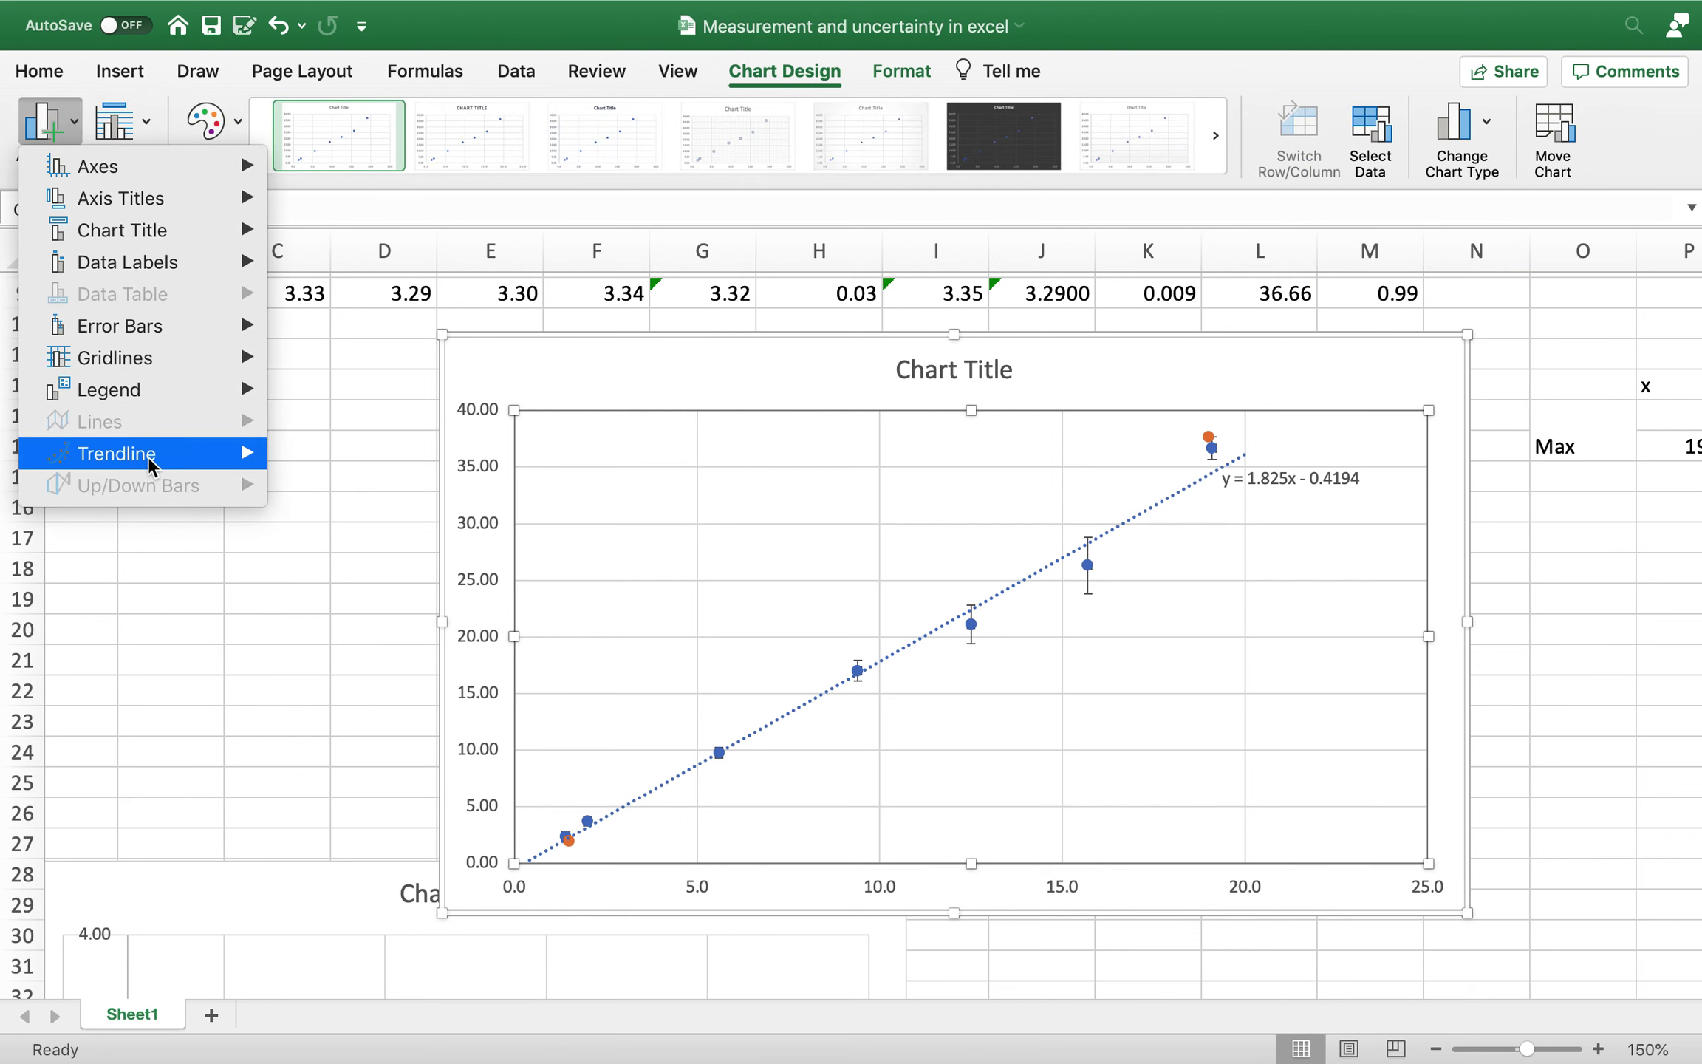
mouse_move(152, 454)
left_click(389, 705)
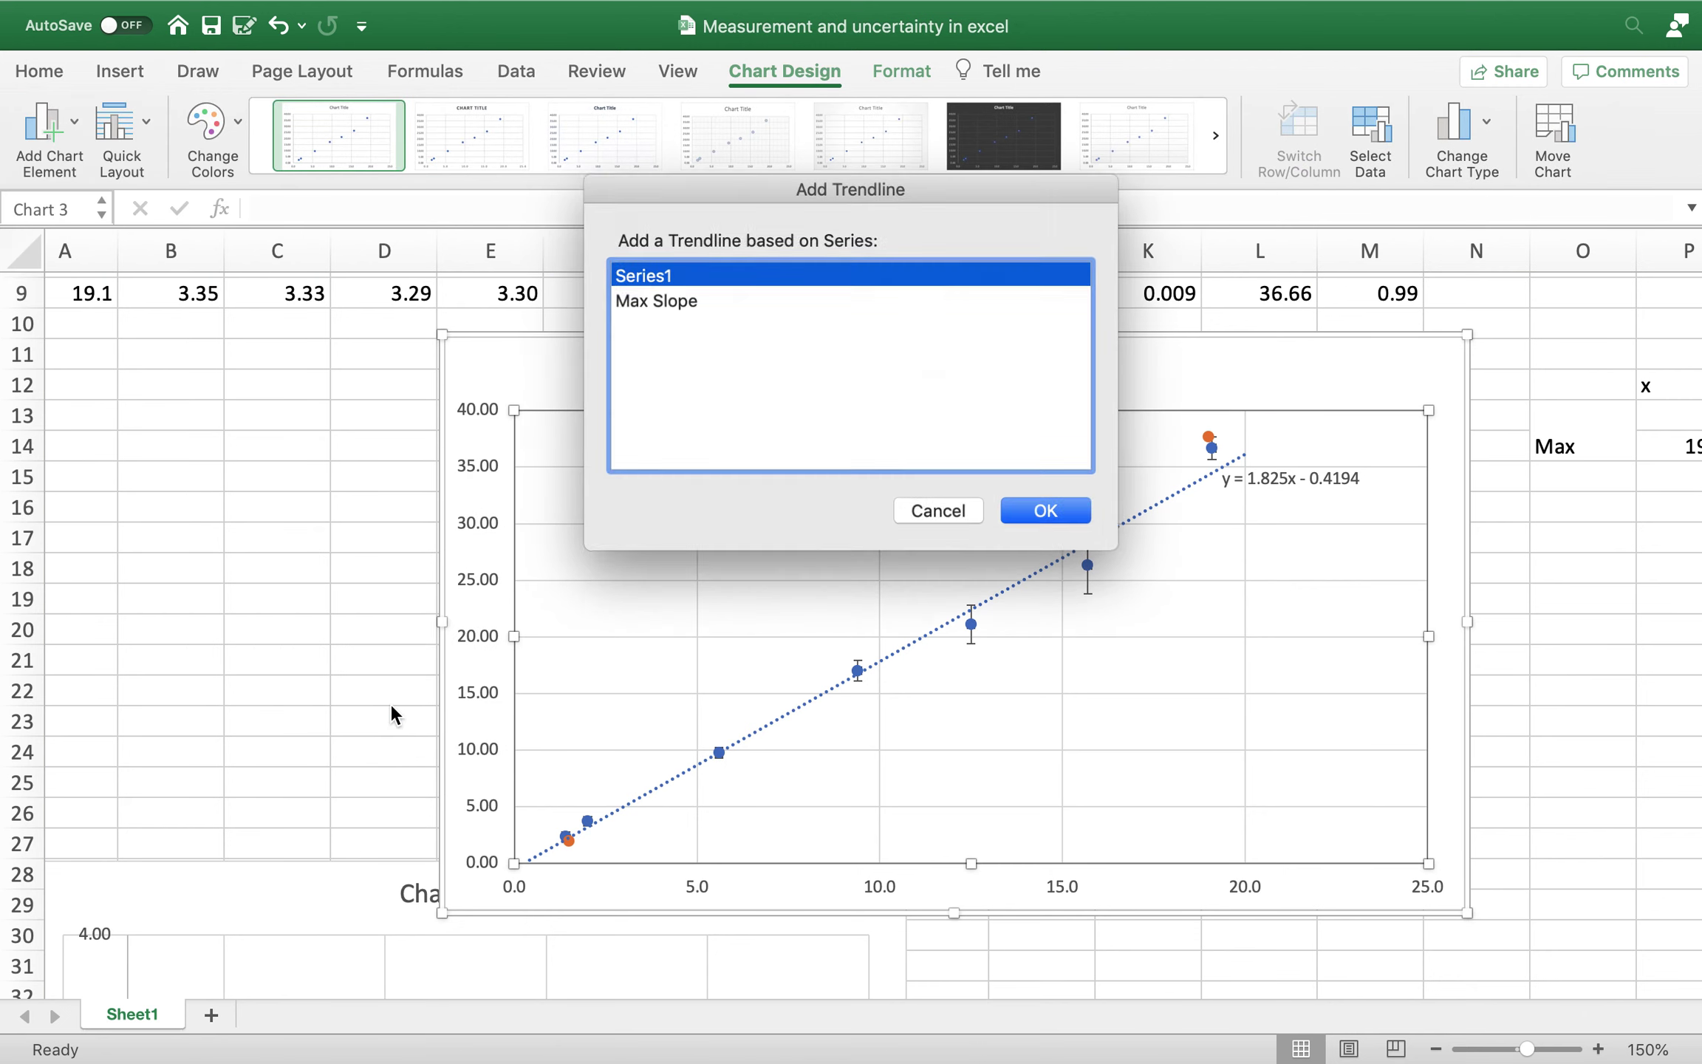
left_click(636, 302)
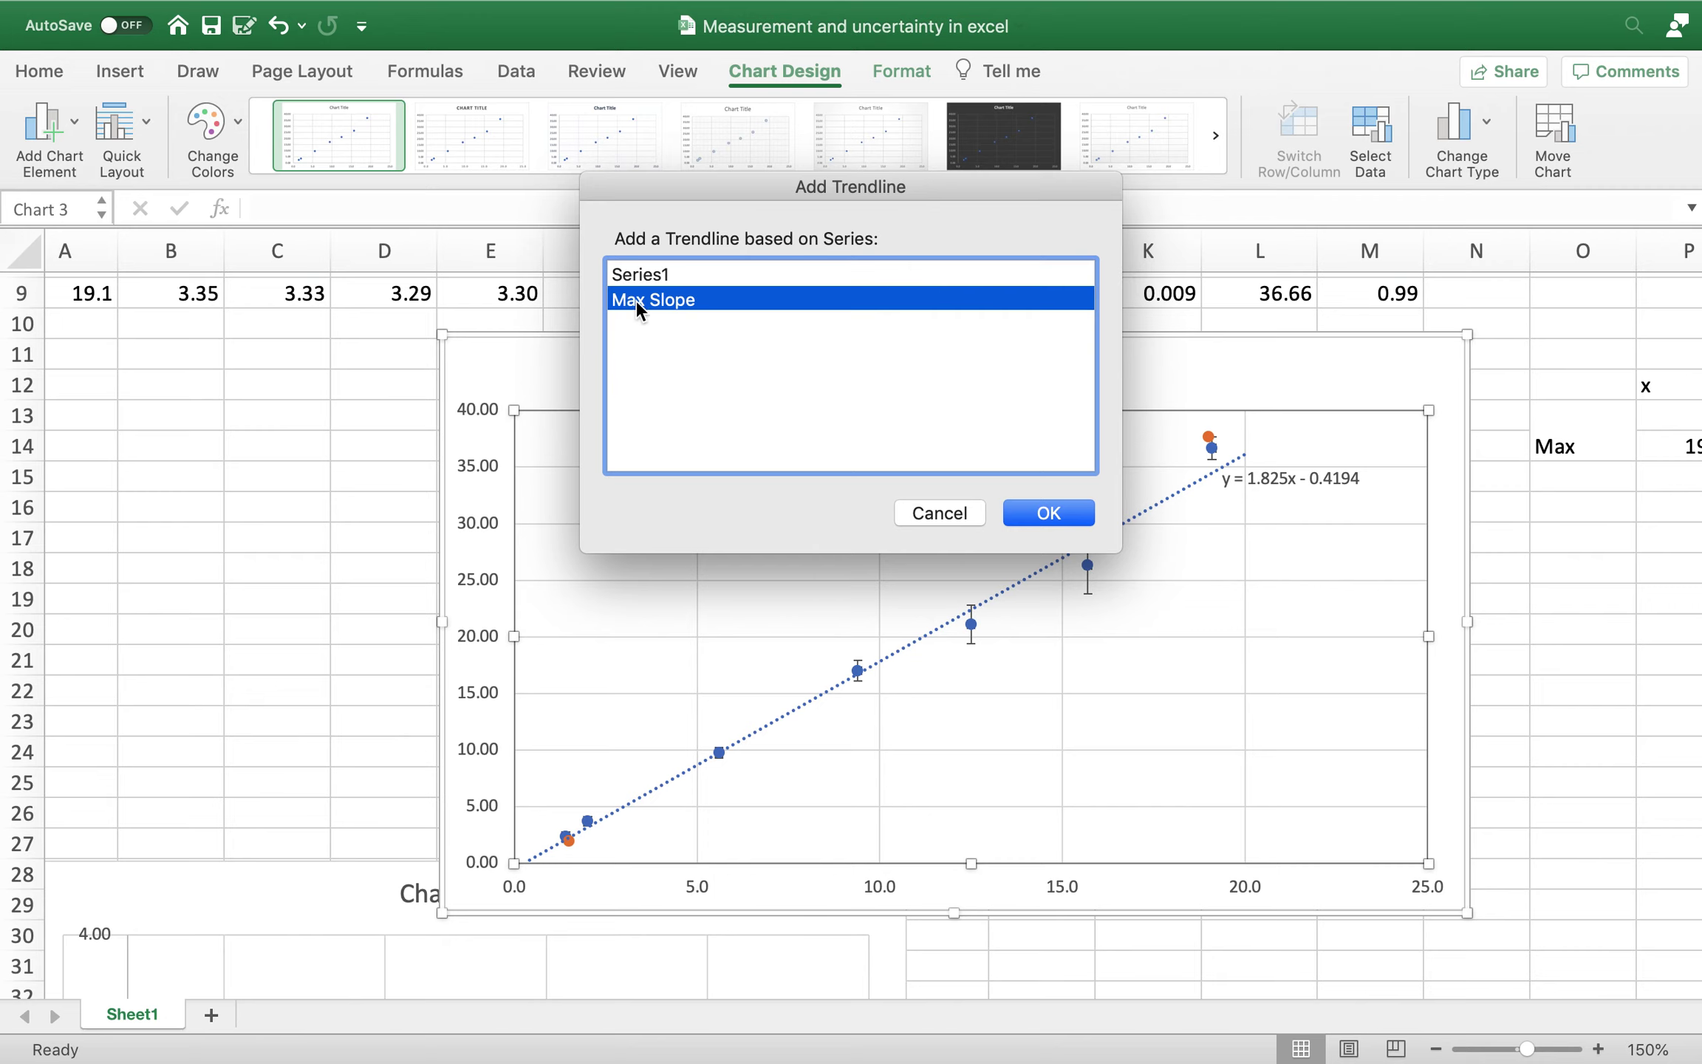
left_click(1016, 509)
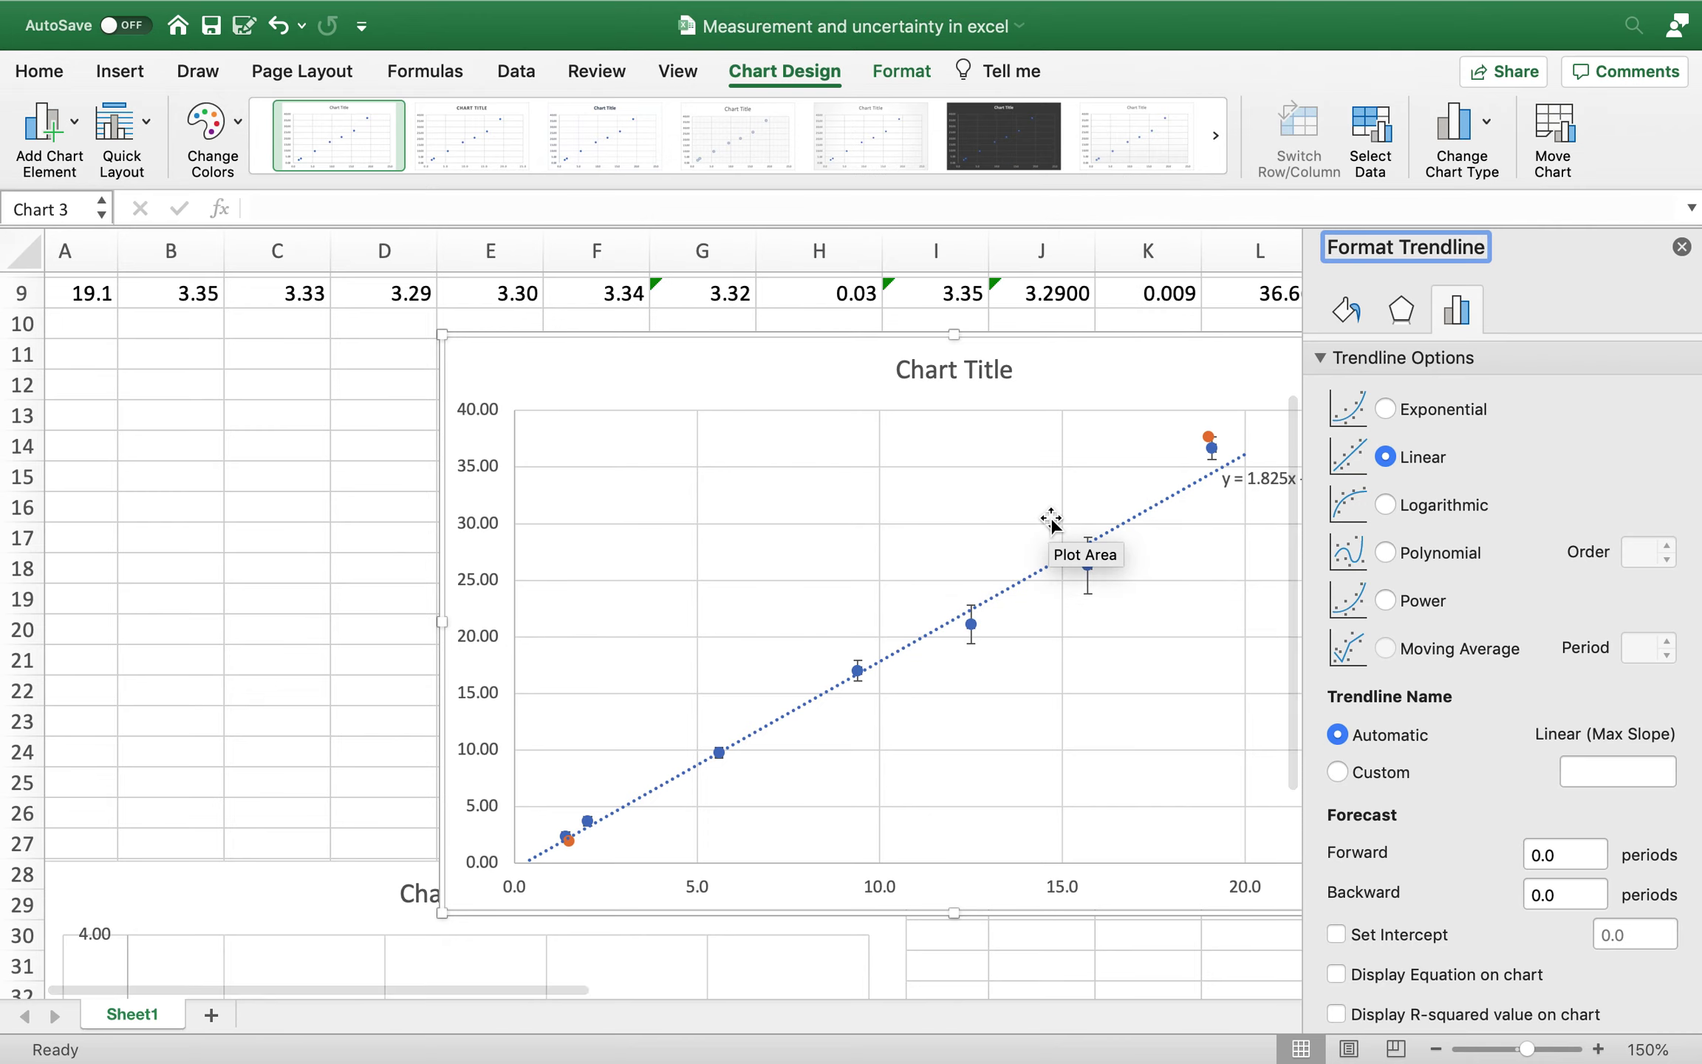
- Display the Max Slope trendline's equation on the chart and position its label beside the upper end of that line
left_click(1298, 785)
scroll(1128, 903, "down", 1)
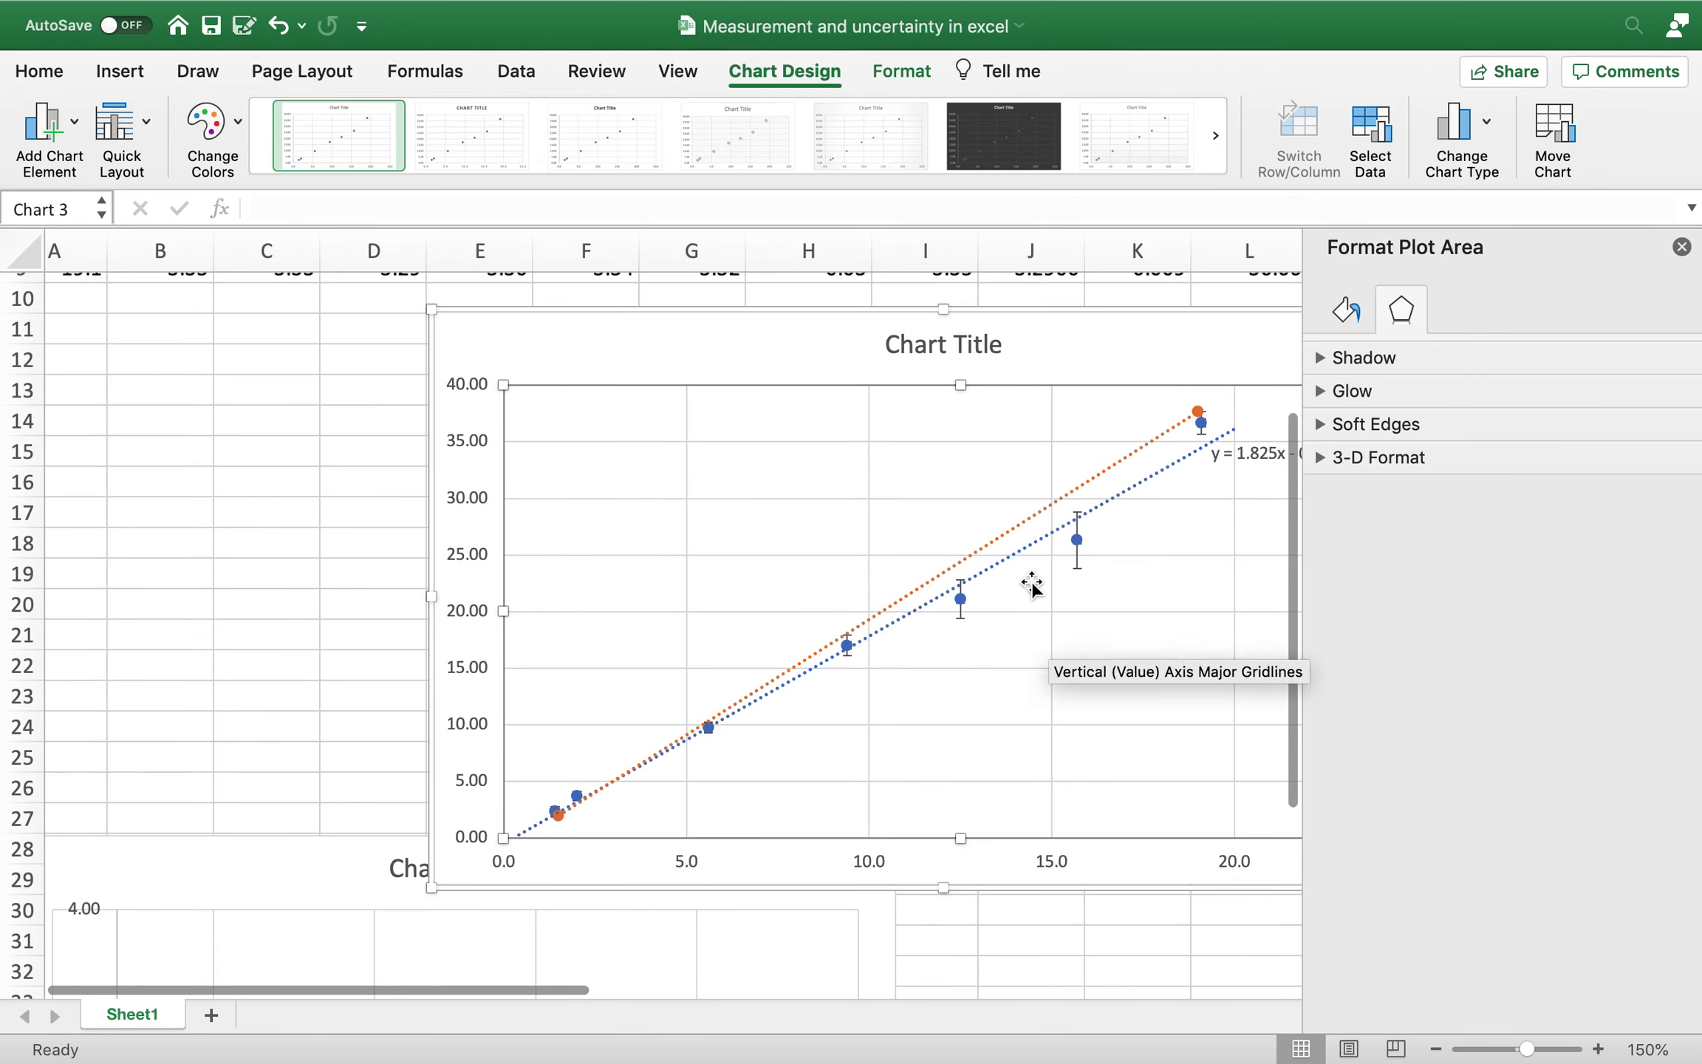
left_click(1149, 441)
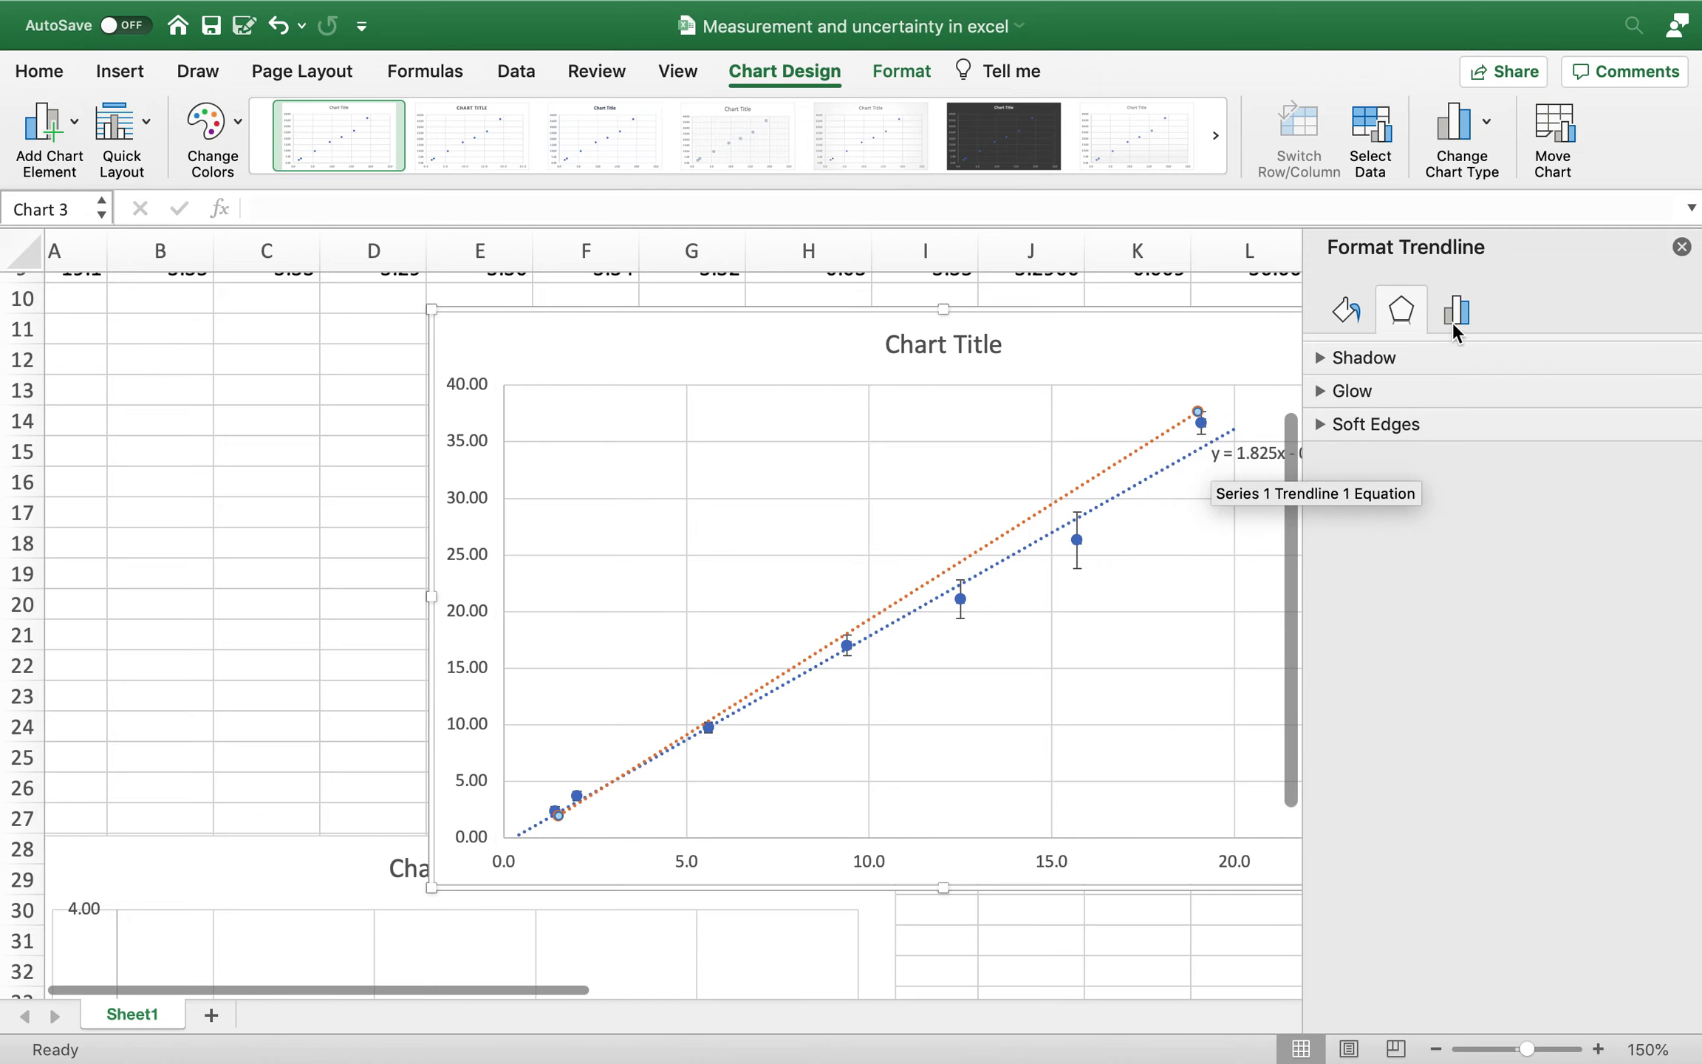
left_click(1454, 314)
scroll(1448, 742, "down", 1)
left_click(1336, 963)
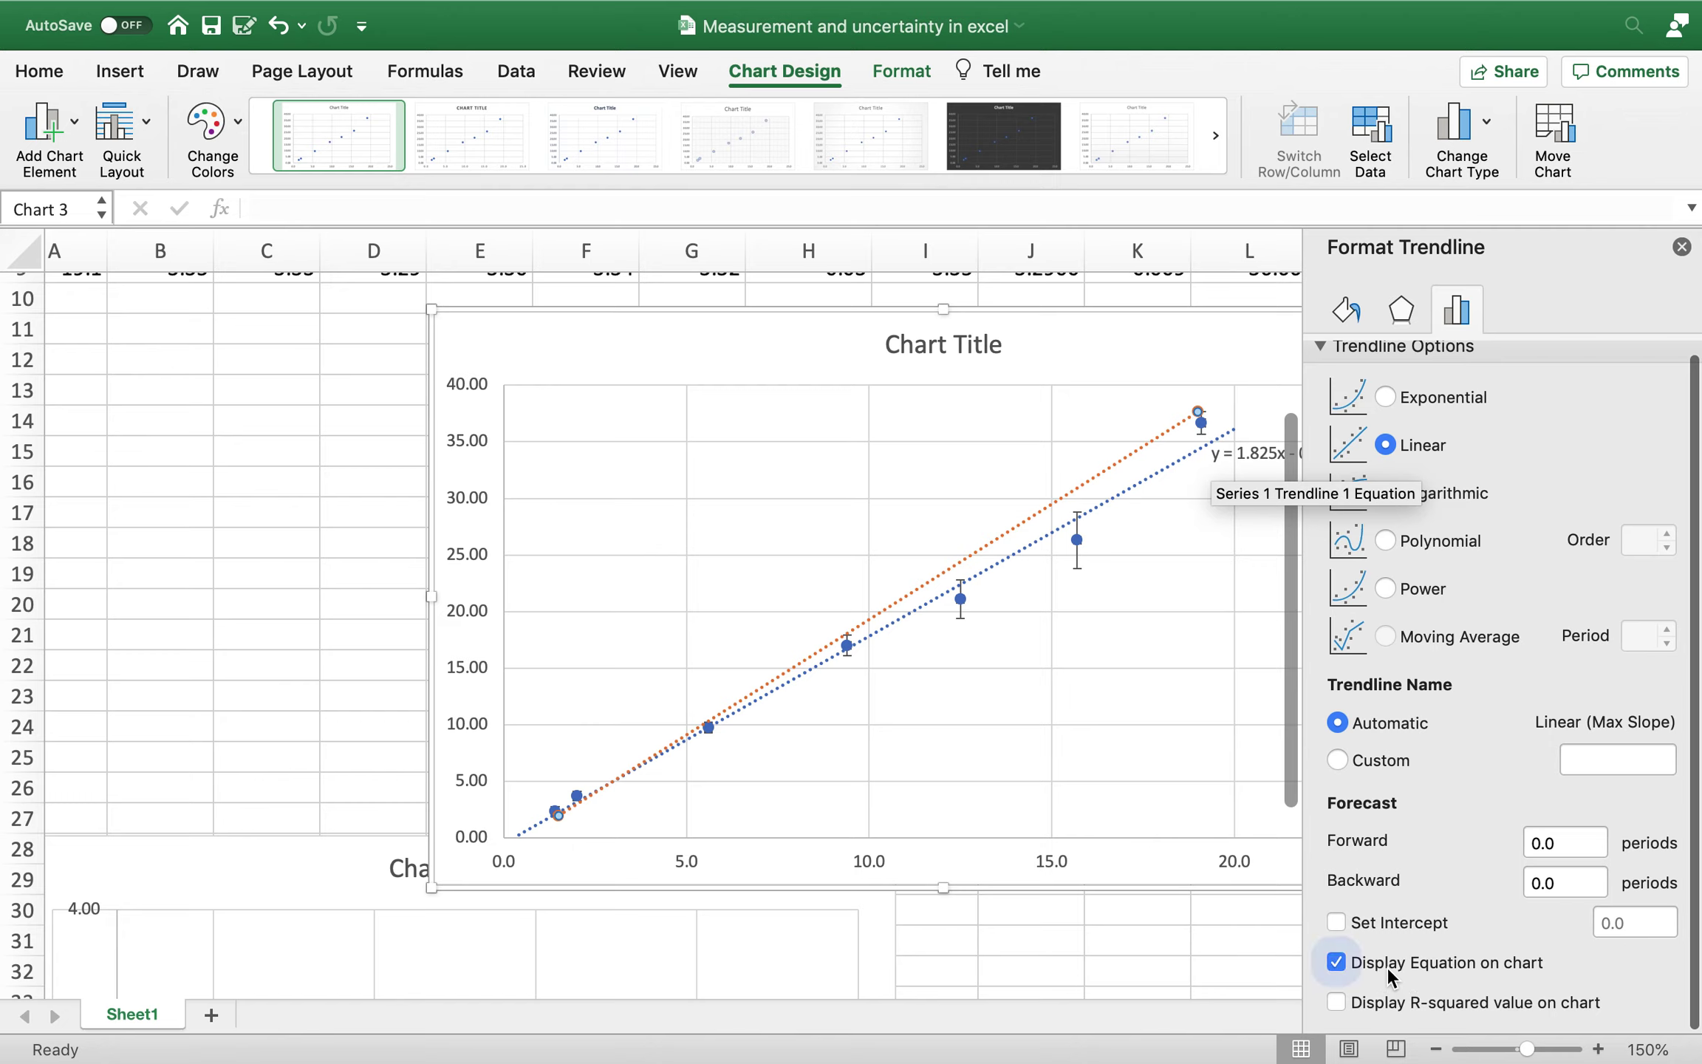
left_click_drag(1089, 409, 1060, 415)
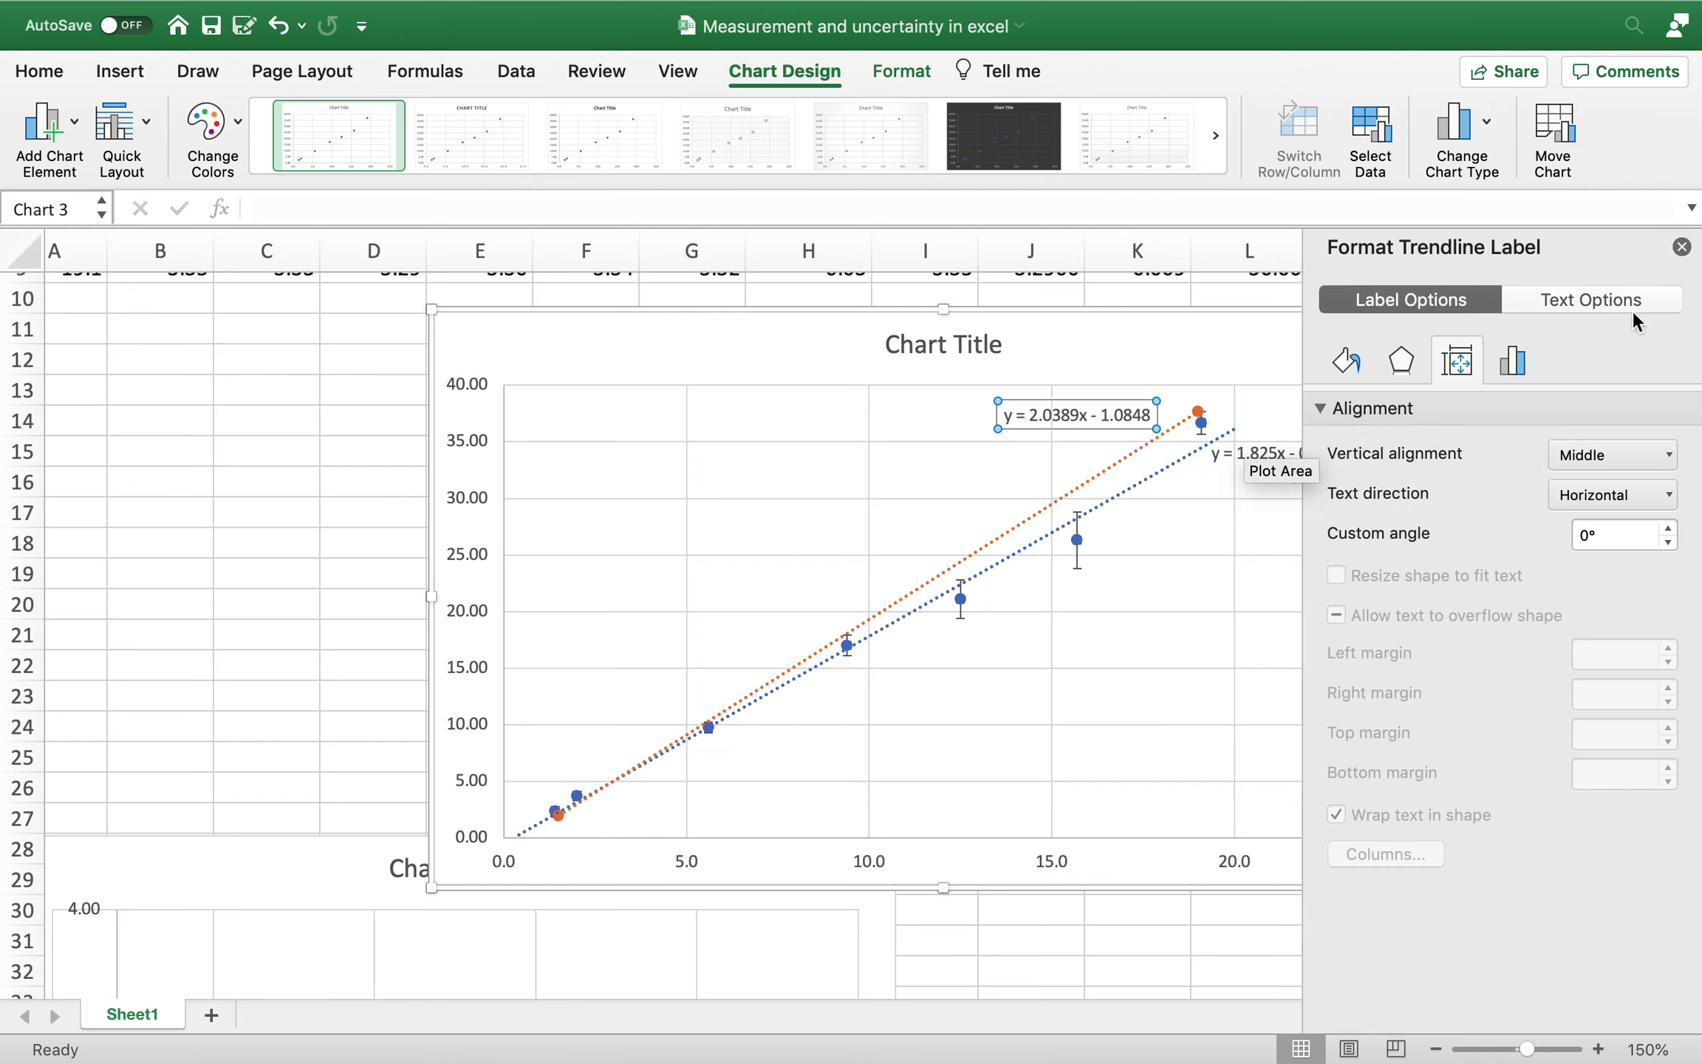
left_click(1680, 246)
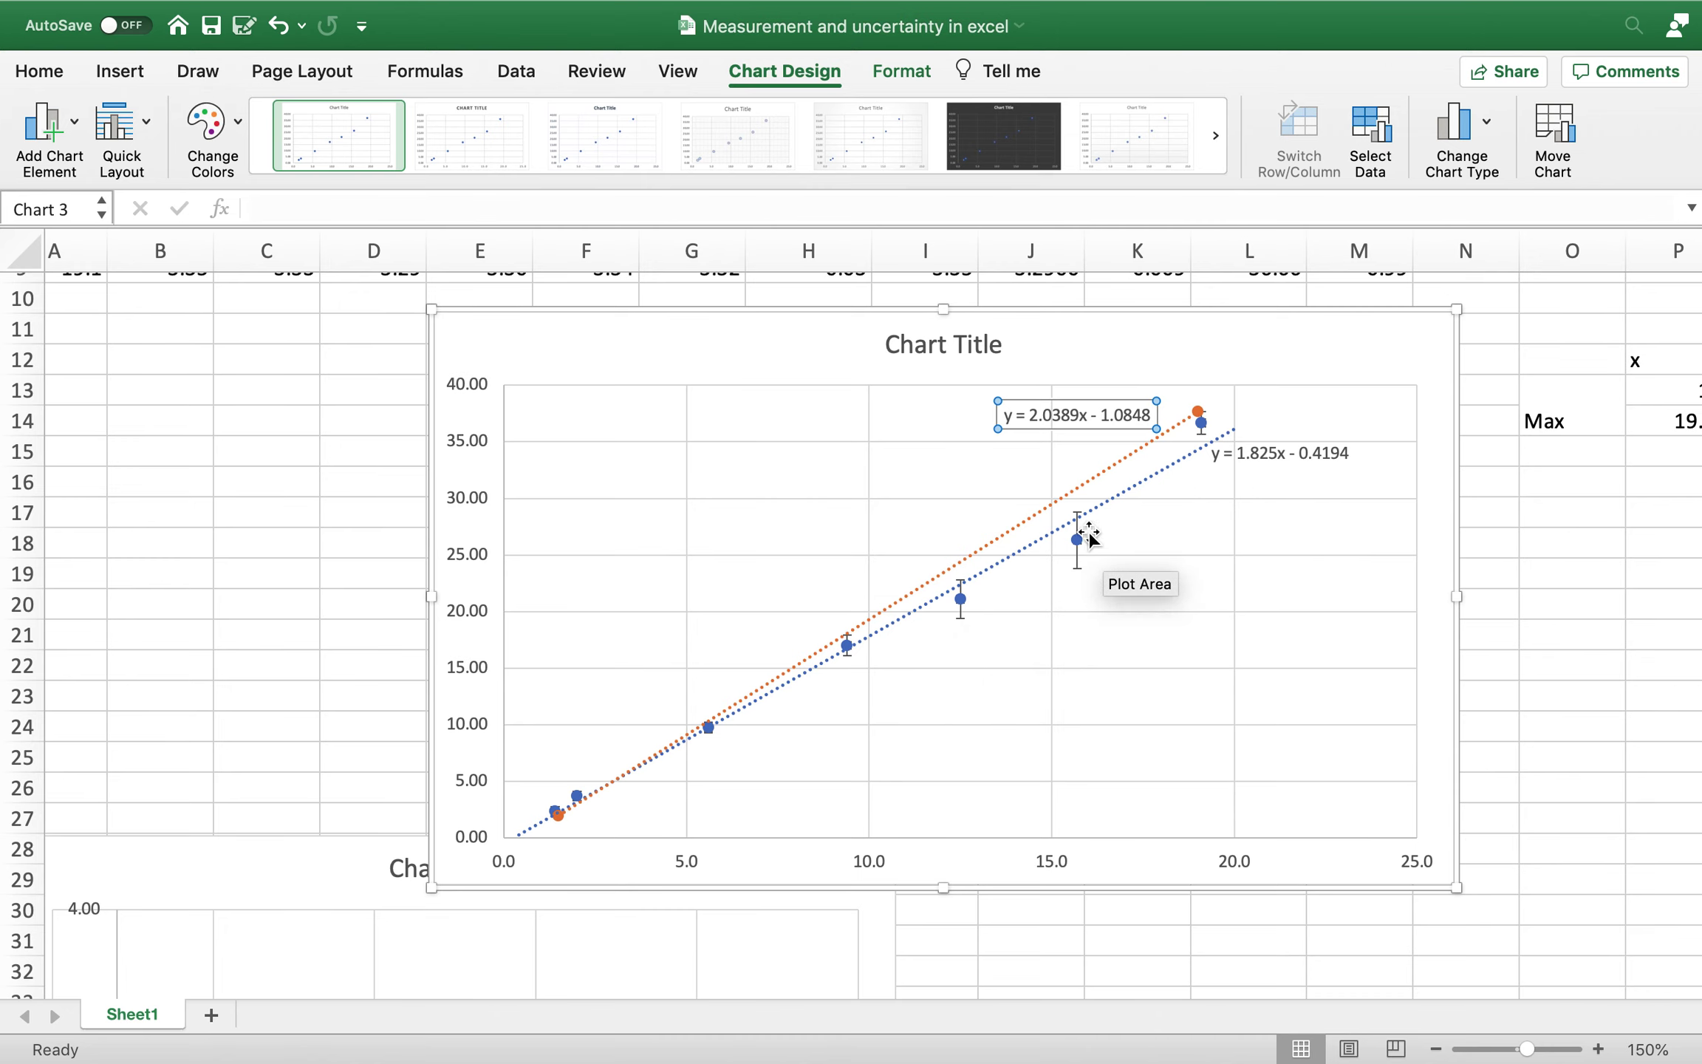
- Merge cells O15:O16 below the Max label and enter min in the merged cell
scroll(871, 624, "right", 1)
scroll(870, 624, "right", 5)
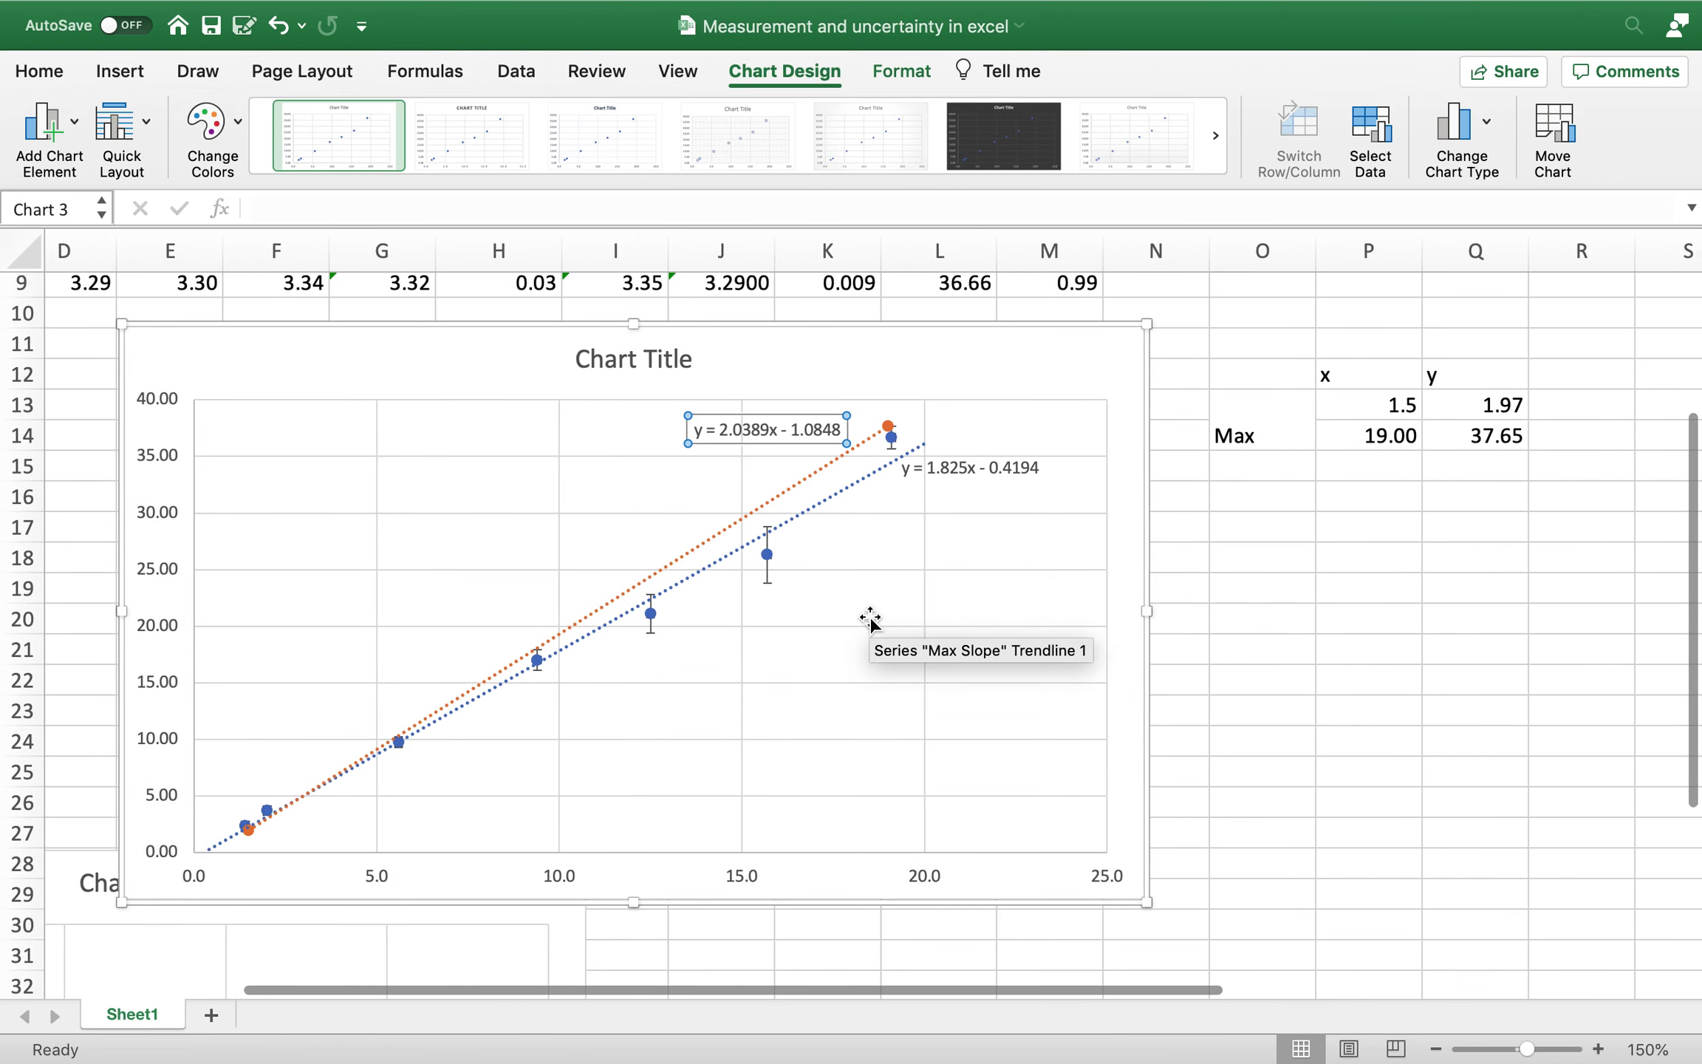
left_click(1255, 467)
left_click_drag(1255, 466, 1241, 483)
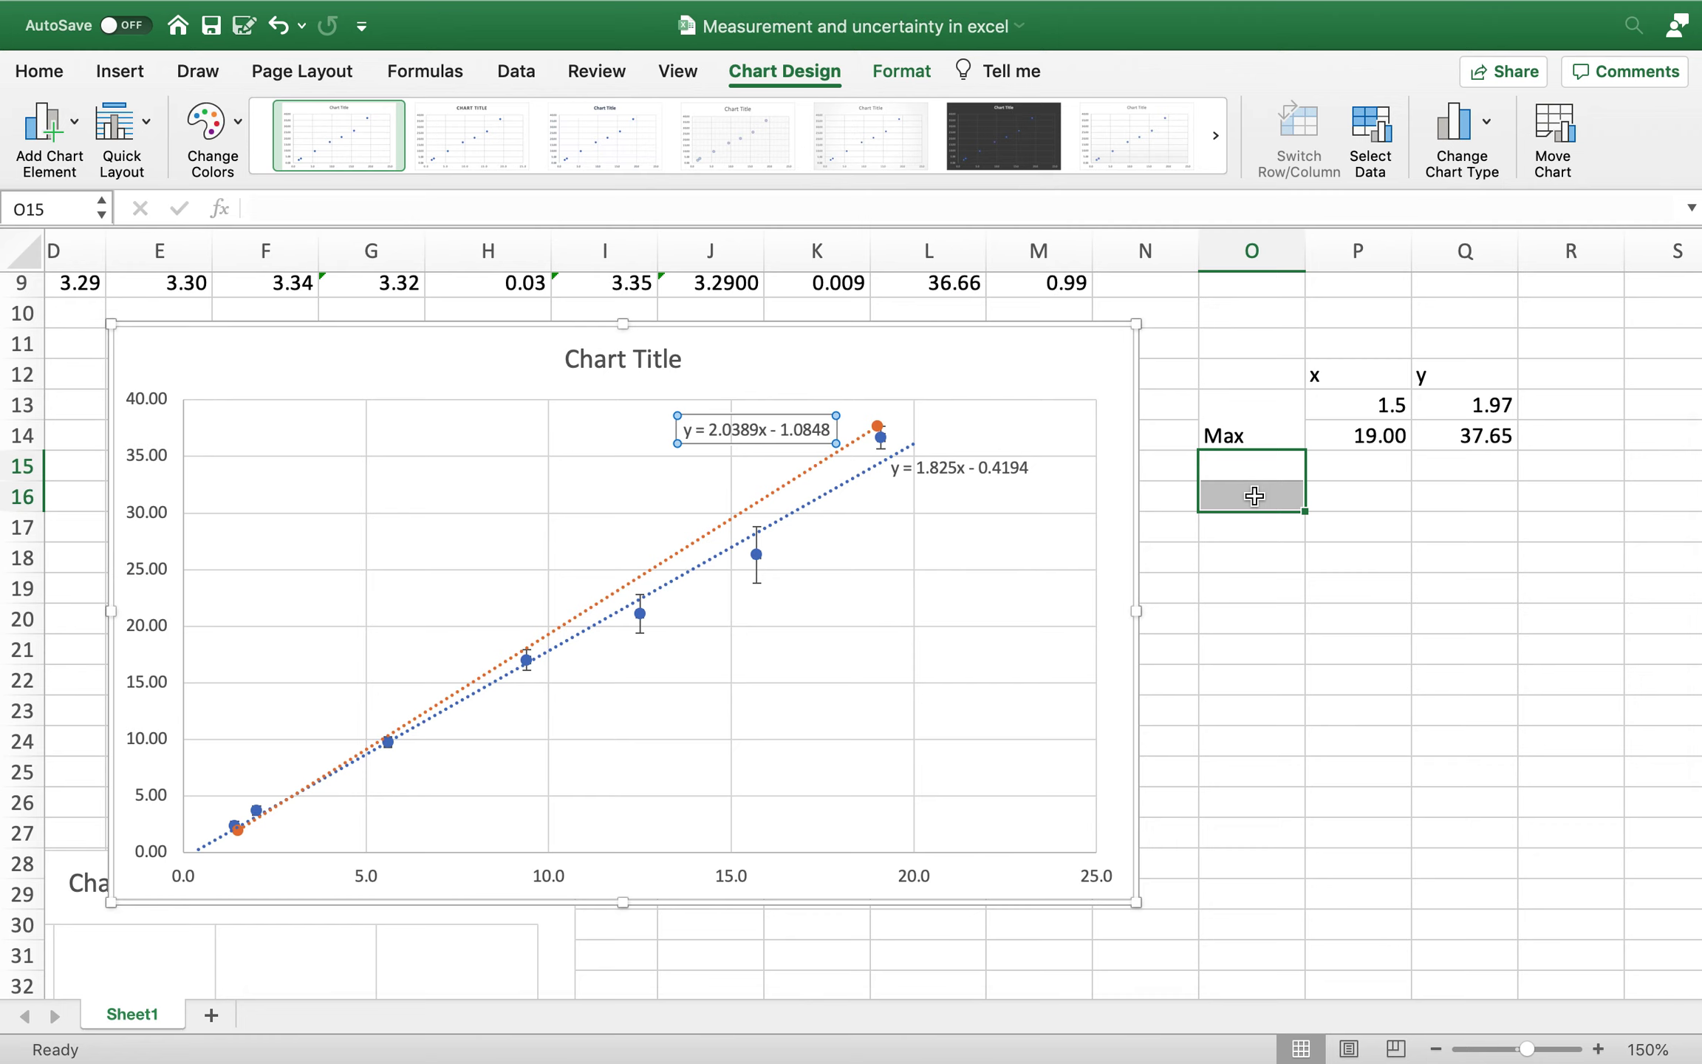
right_click(1240, 484)
left_click(1318, 919)
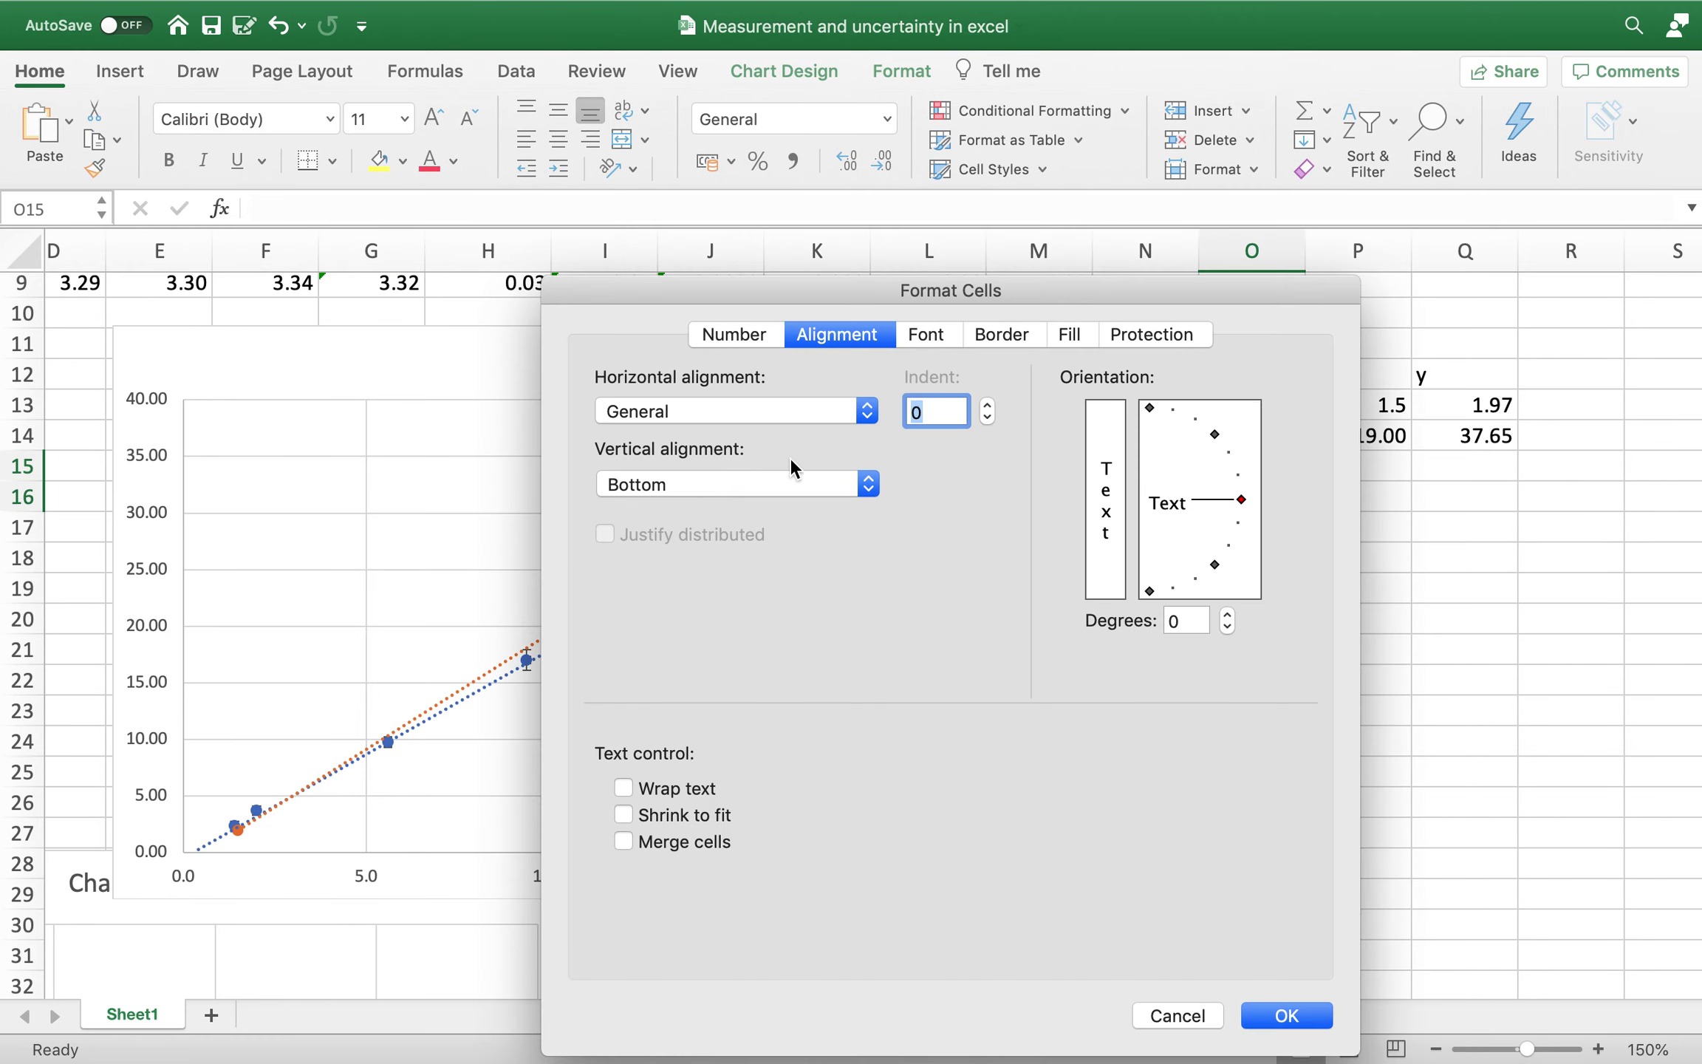
left_click(628, 845)
left_click(1286, 1016)
type("min")
key("Tab")
- Enter the formula =A3-.1 in P15 as the first x value of the min row
scroll(1257, 581, "left", 3)
scroll(1258, 582, "up", 2)
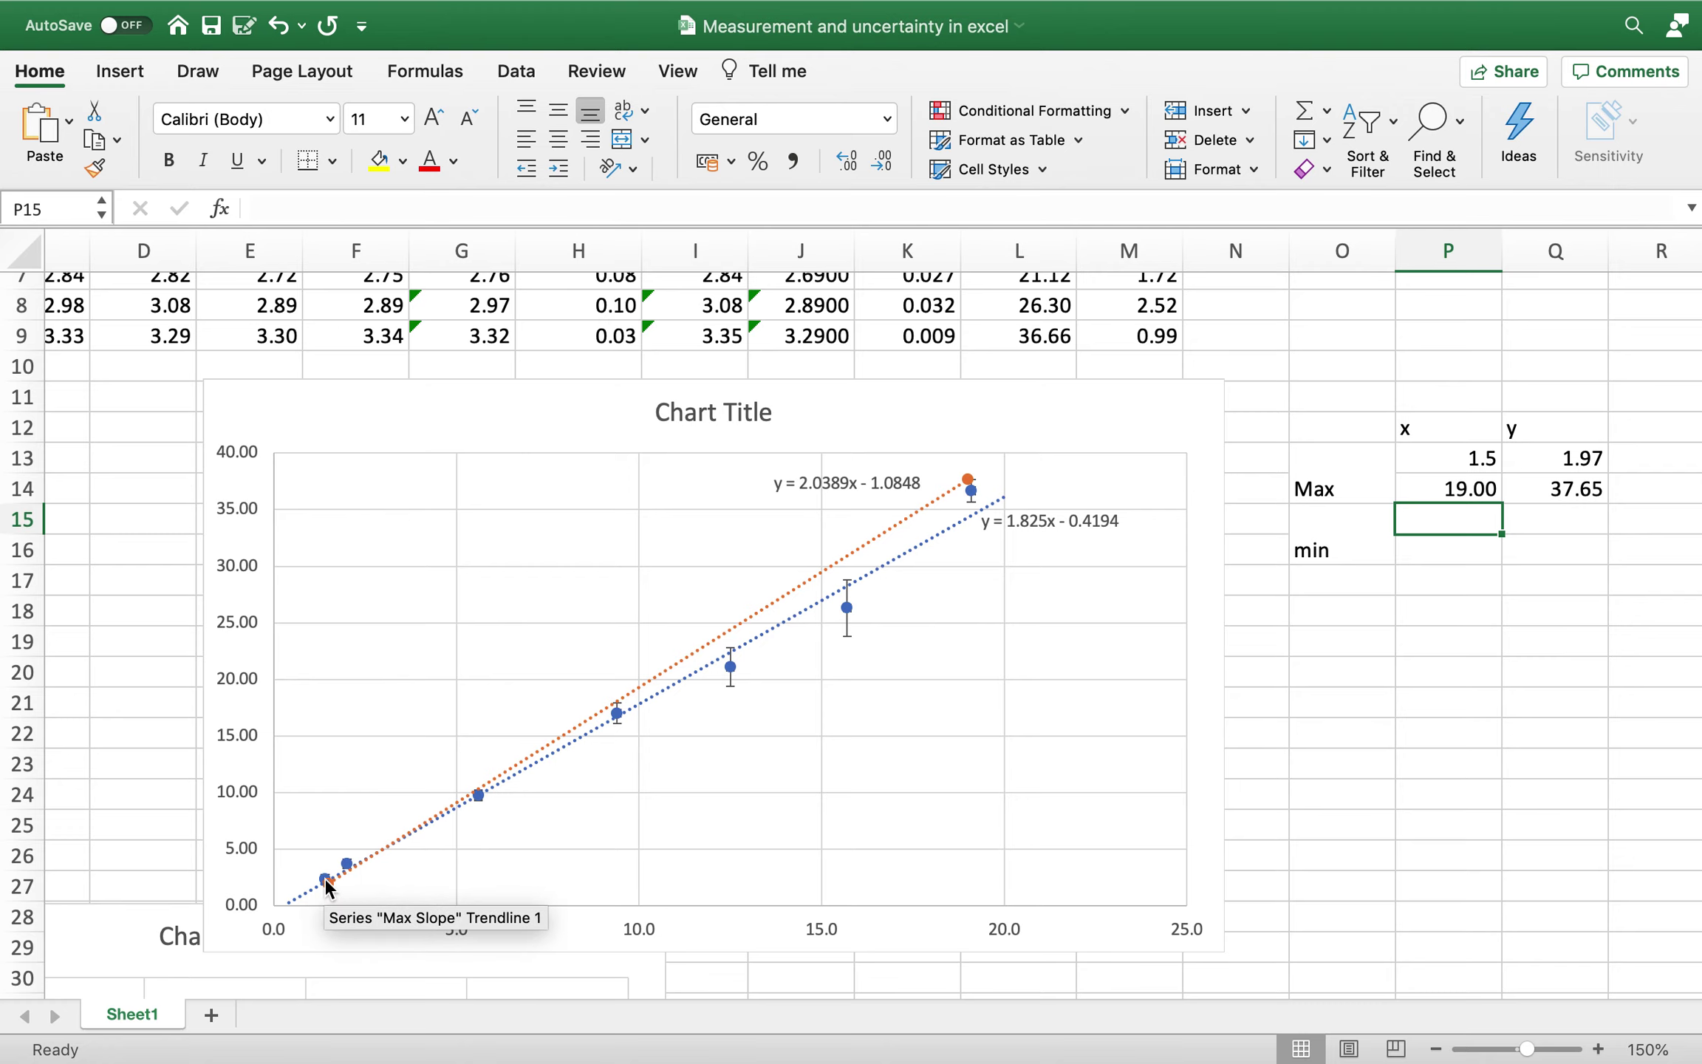
type("=")
scroll(405, 547, "up", 5)
scroll(405, 546, "left", 3)
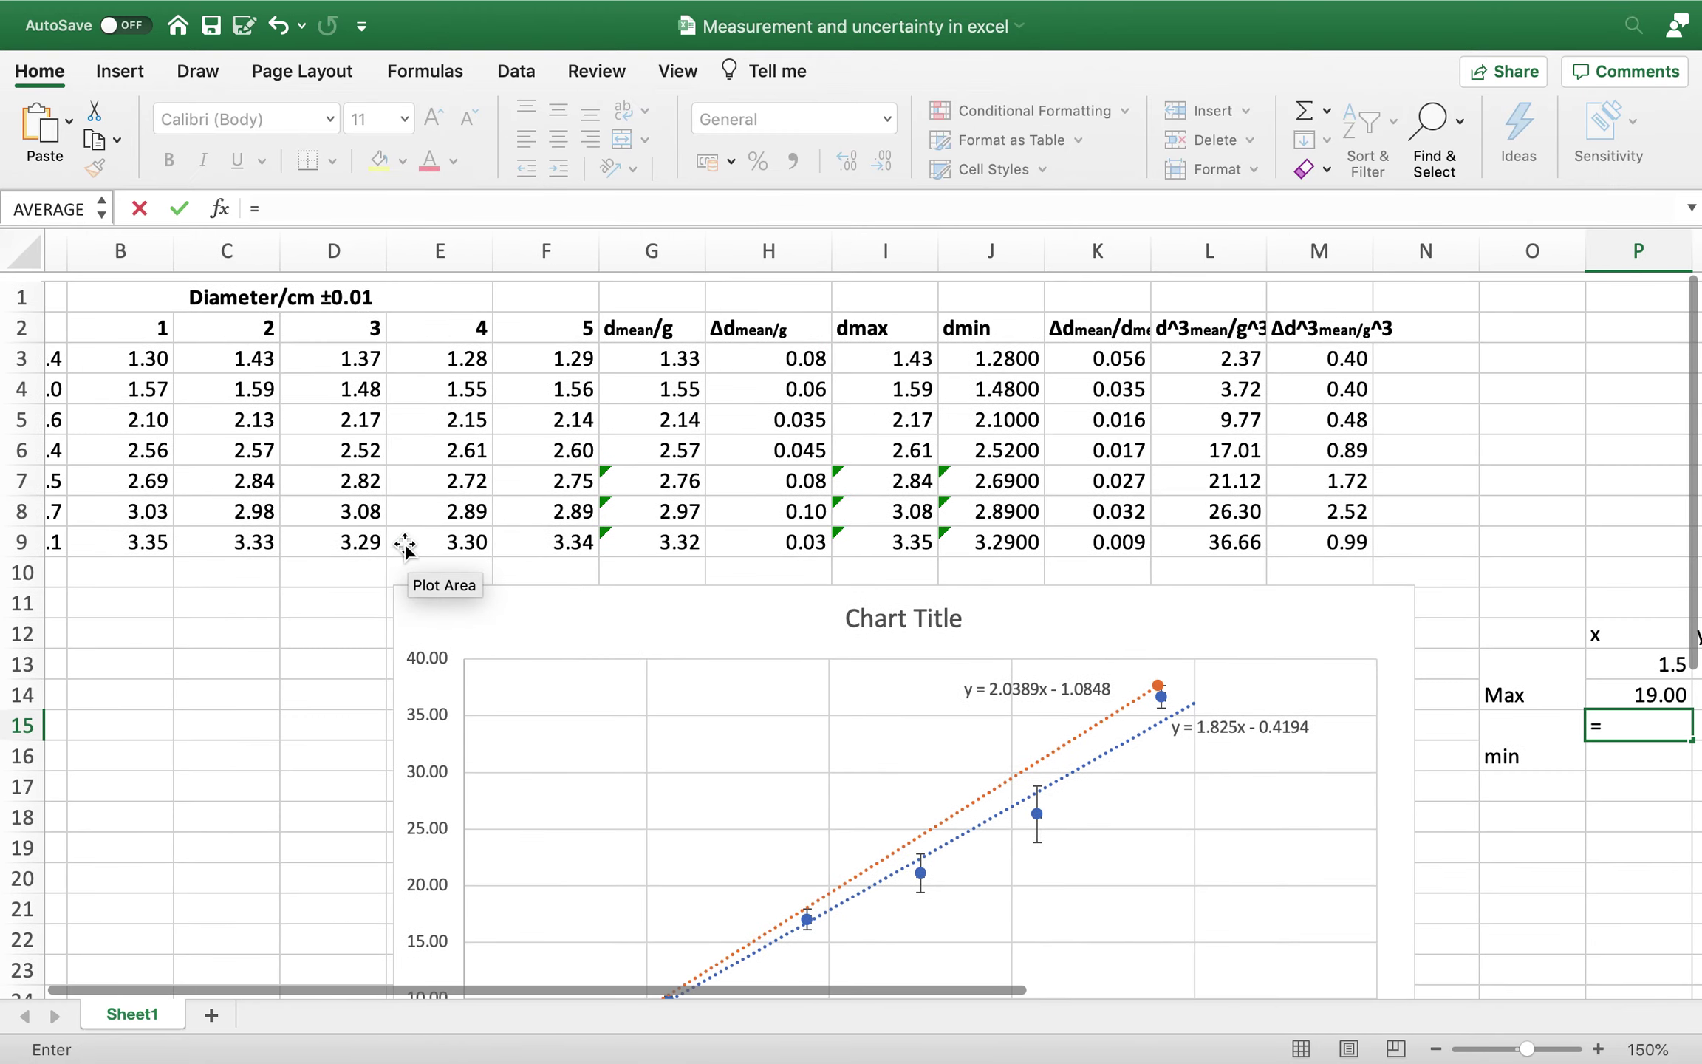
scroll(405, 547, "left", 2)
left_click(111, 347)
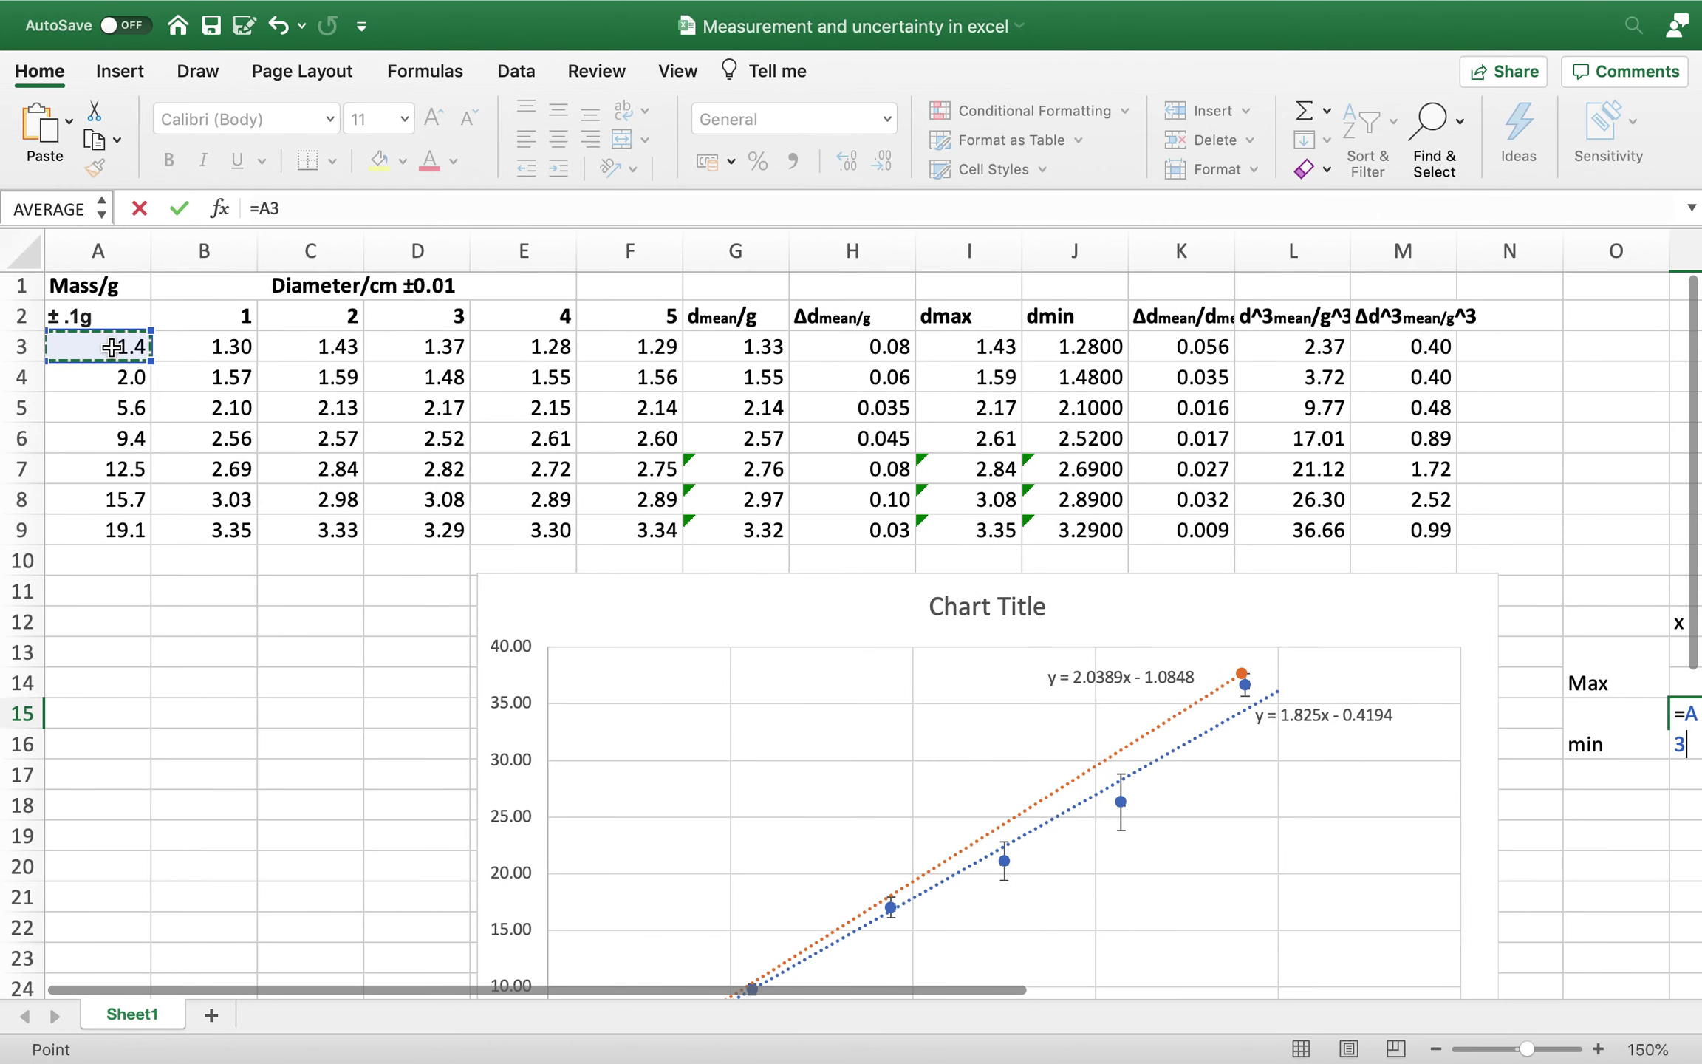
type("-.1")
key("Return")
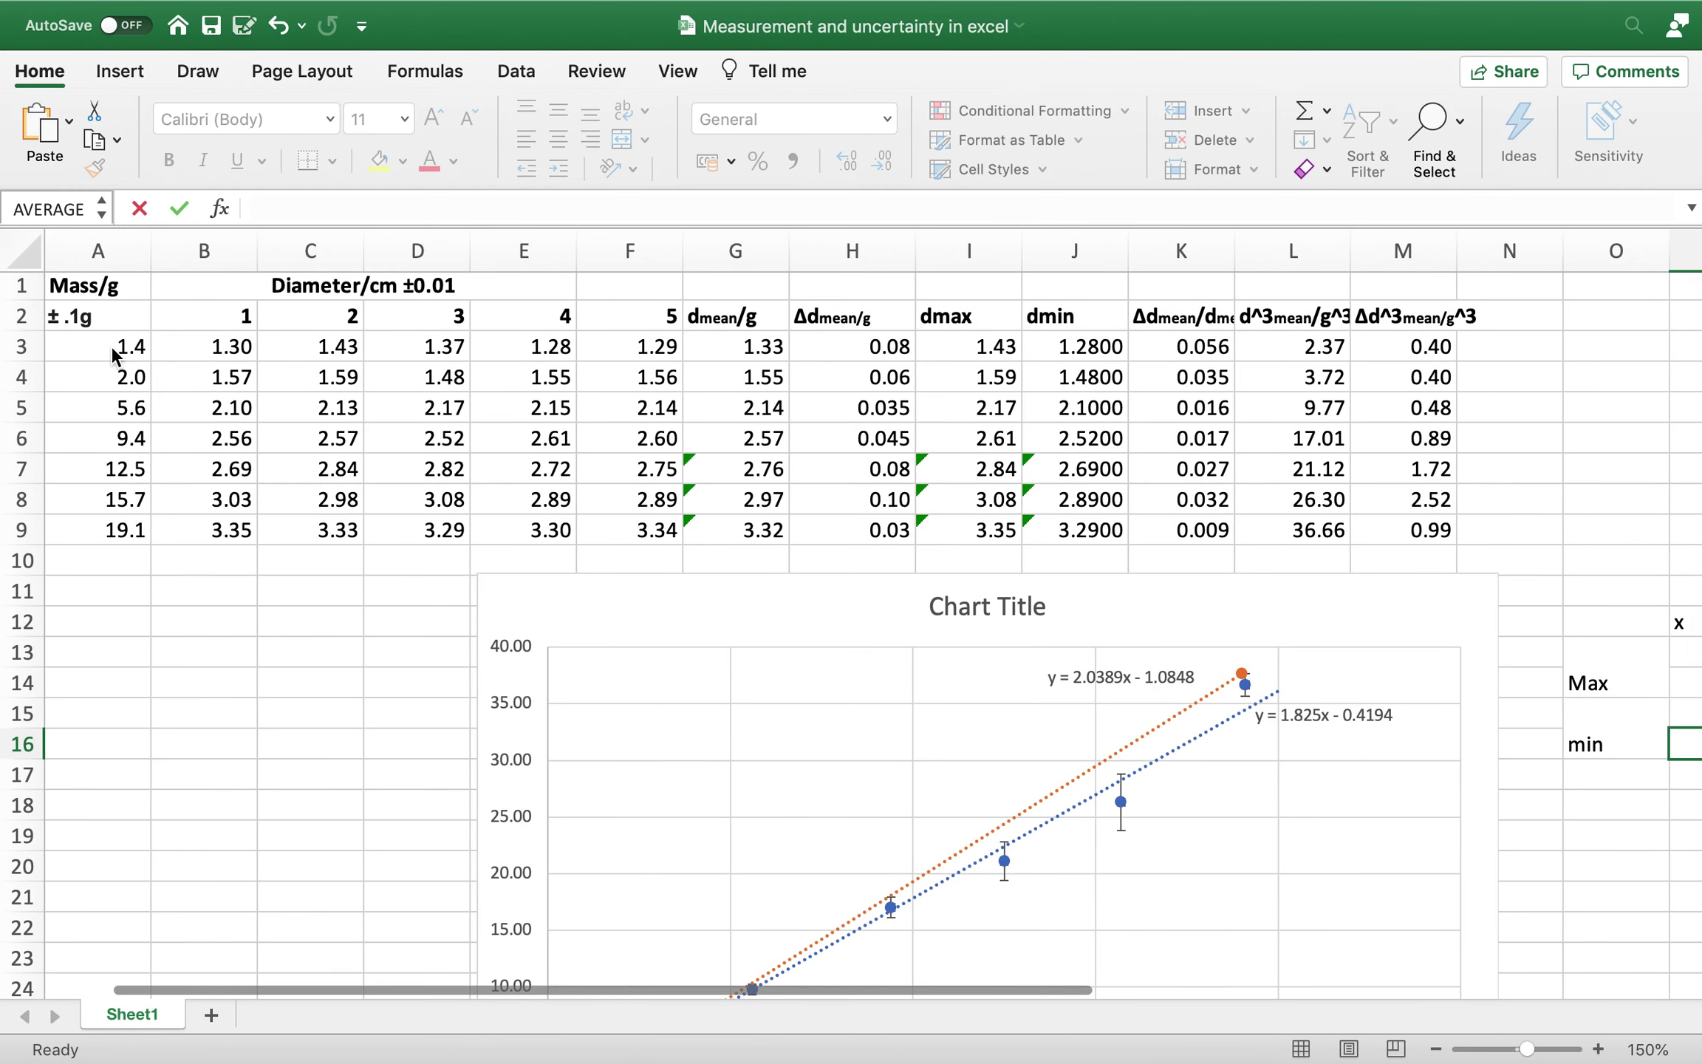
- Enter the formula =L3+M3 in Q15 as the first y value of the min row
scroll(1362, 633, "right", 2)
left_click(1504, 721)
type("=")
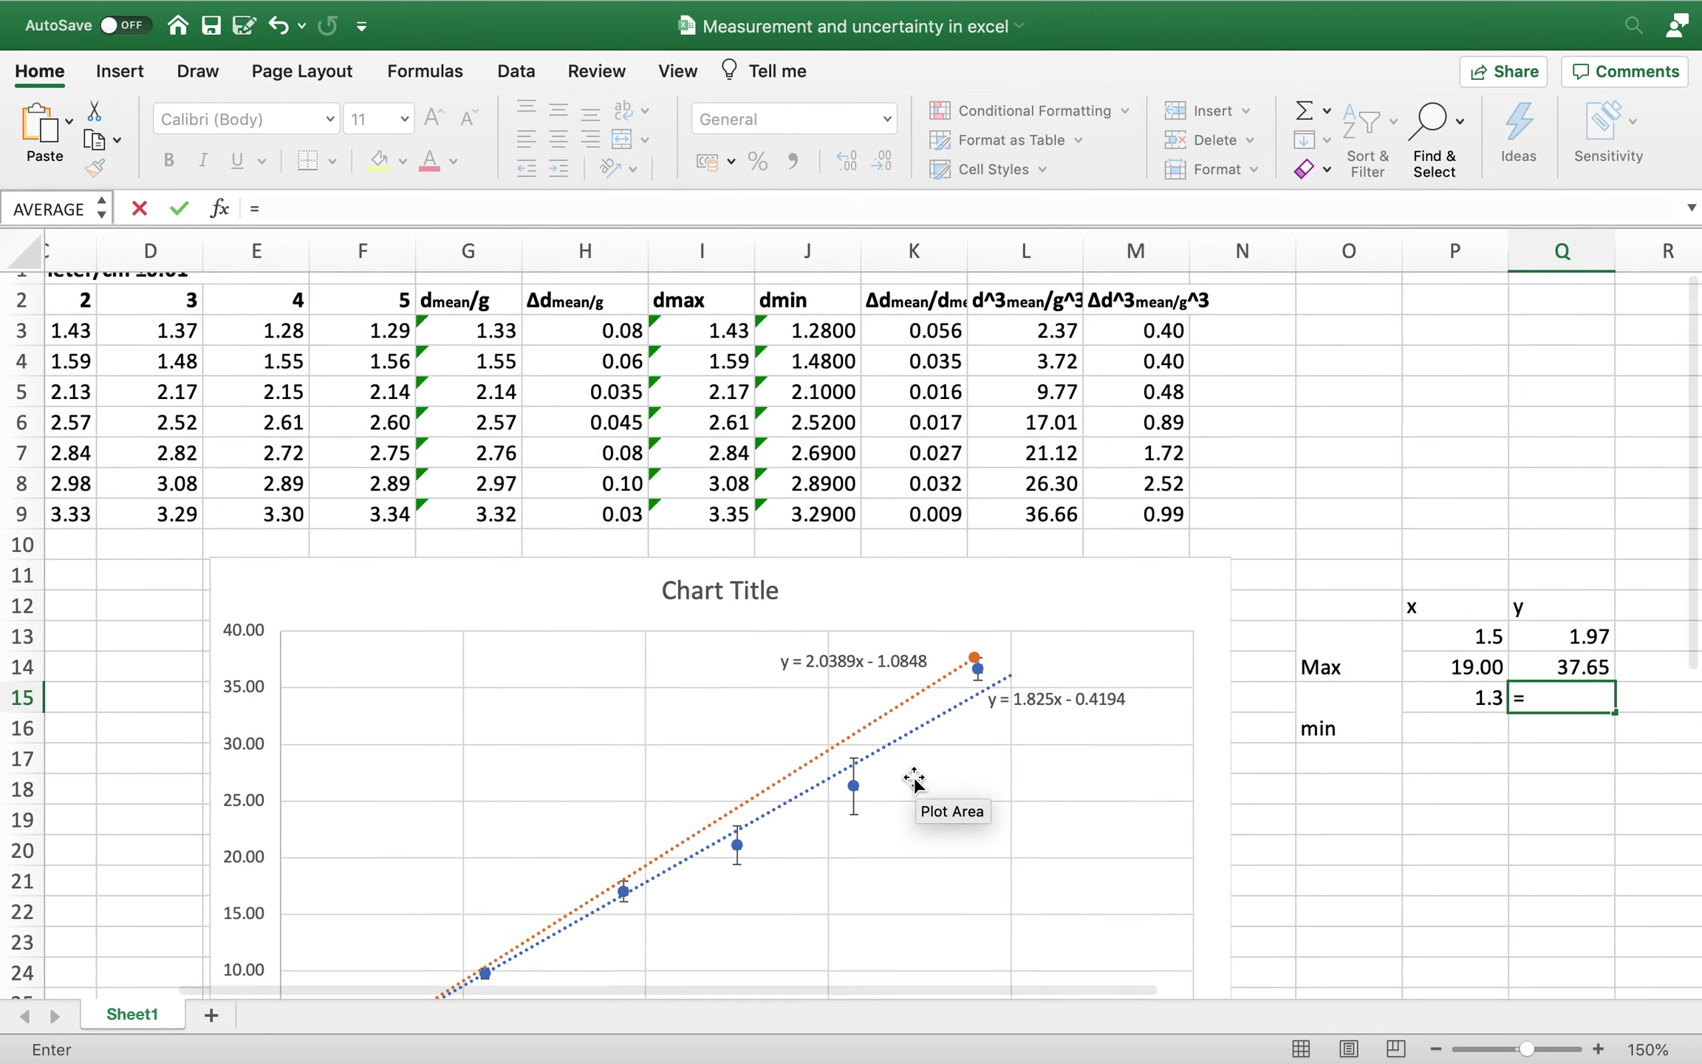
scroll(912, 752, "down", 5)
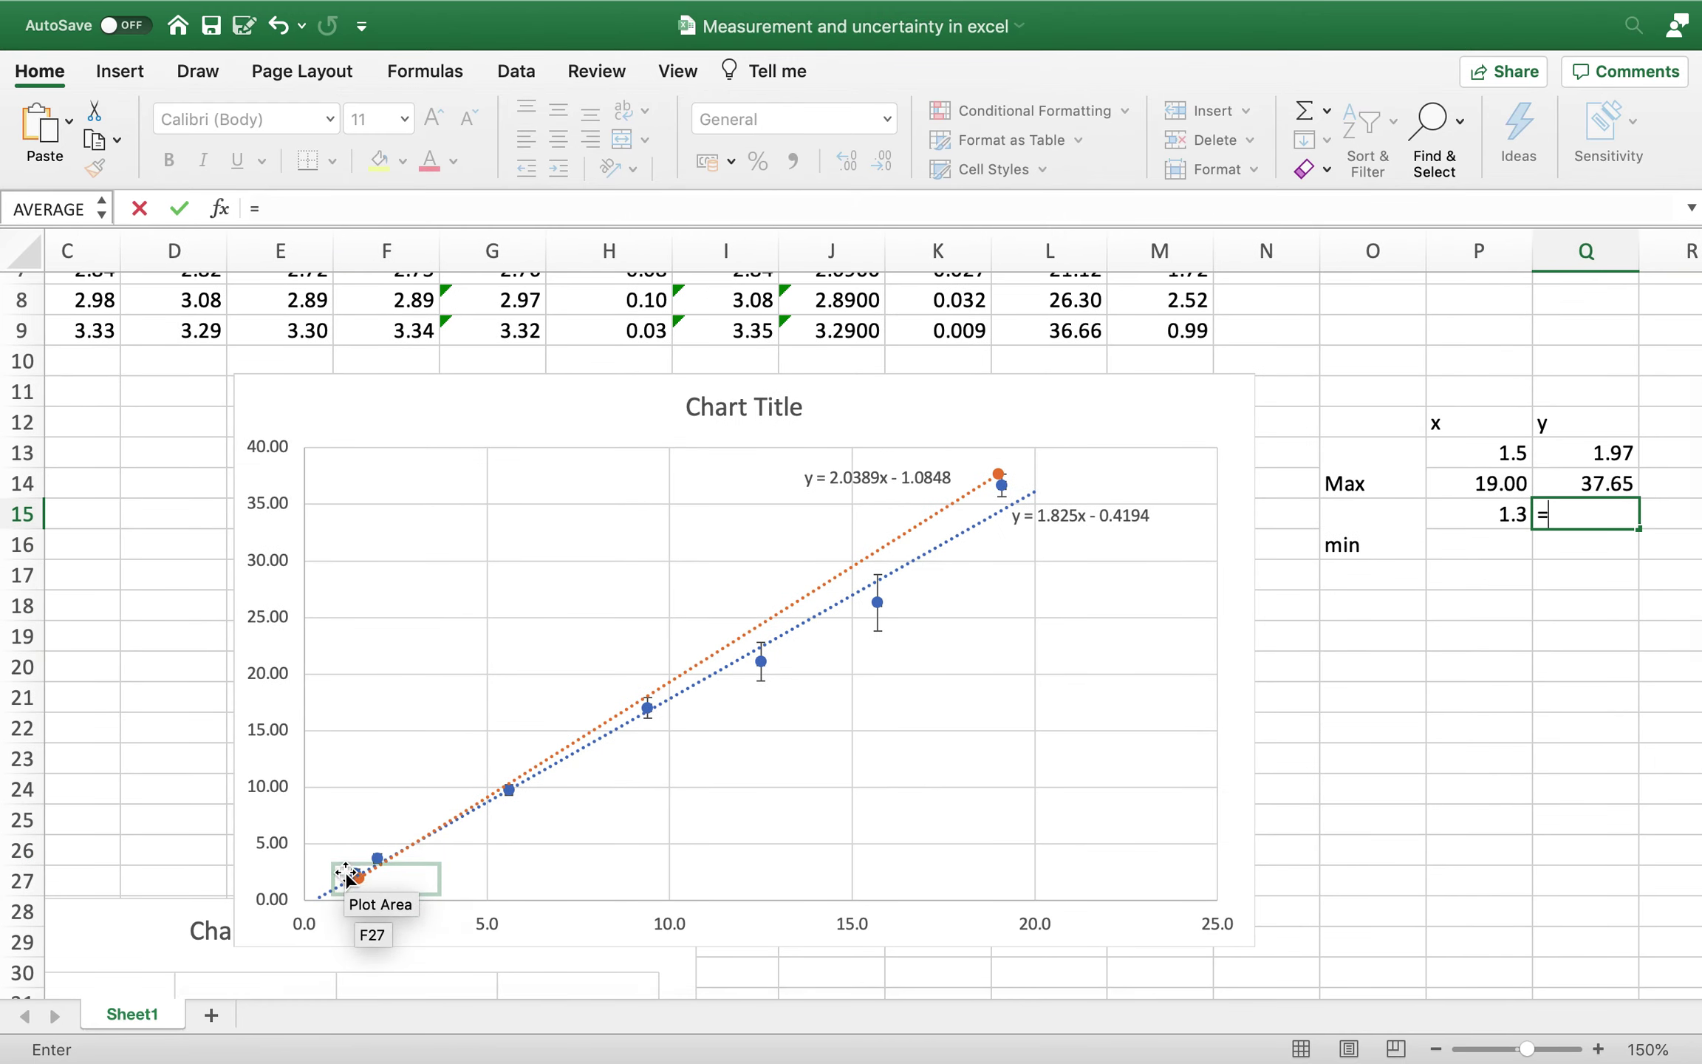
scroll(443, 827, "up", 5)
left_click(1054, 344)
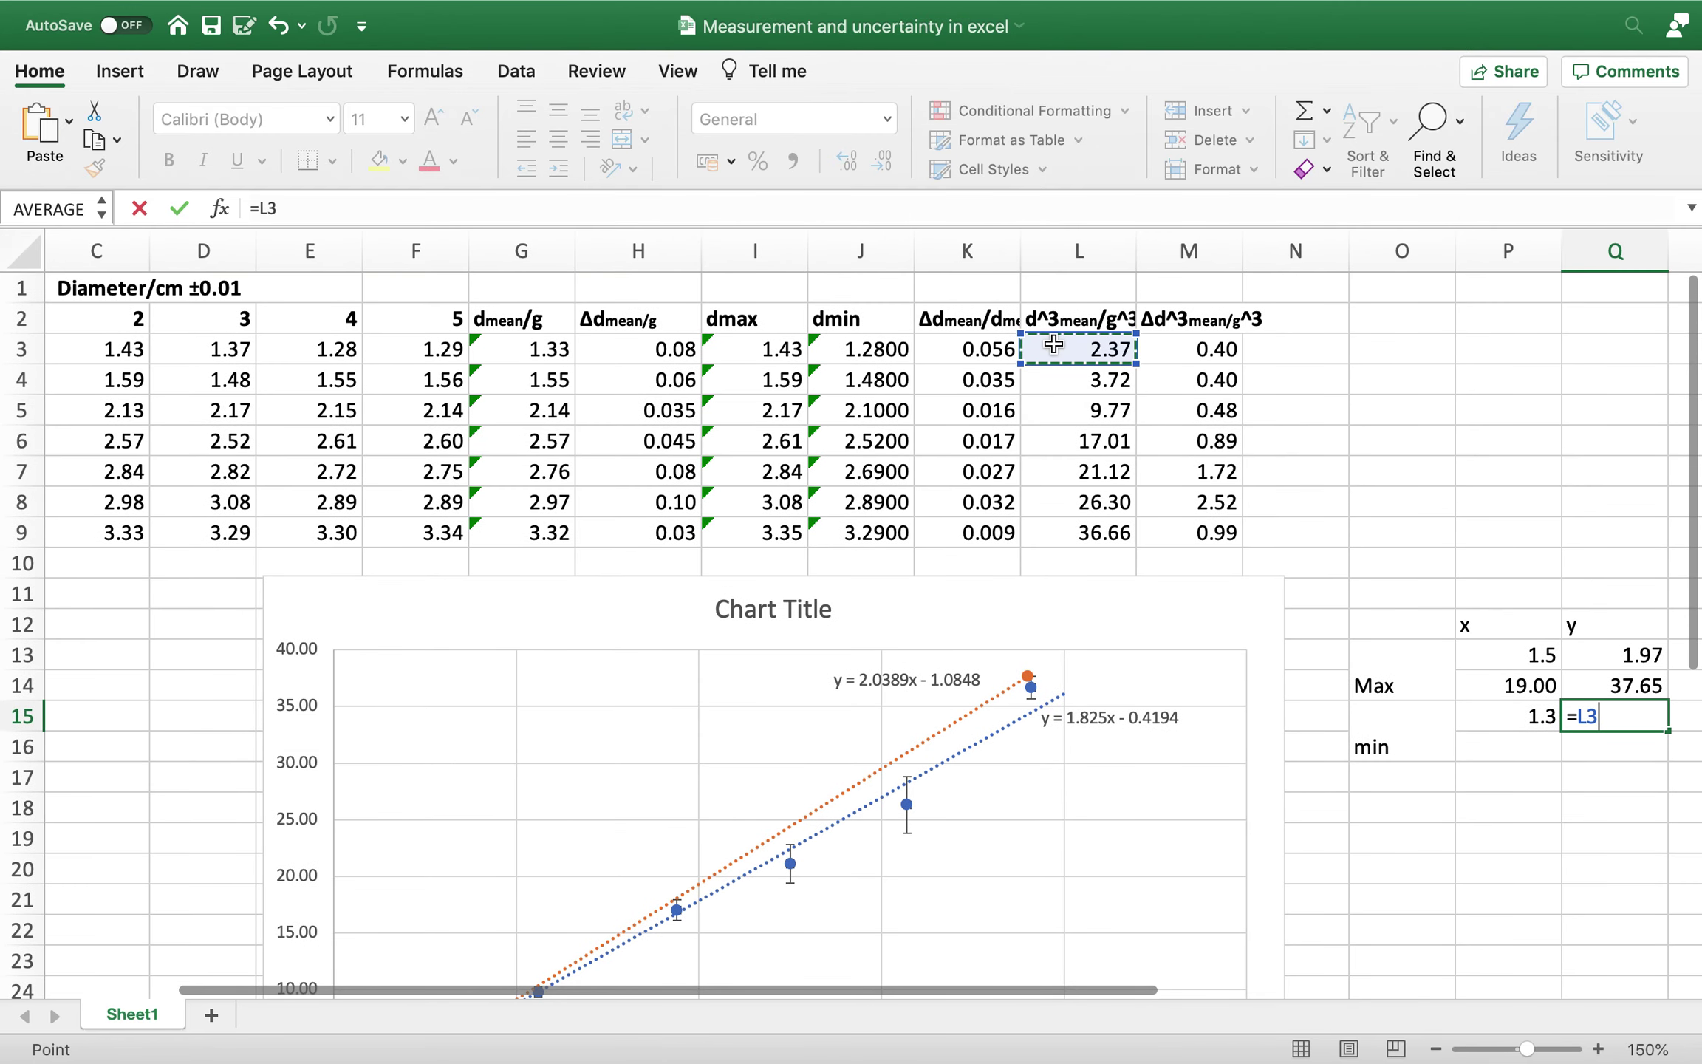
type("+")
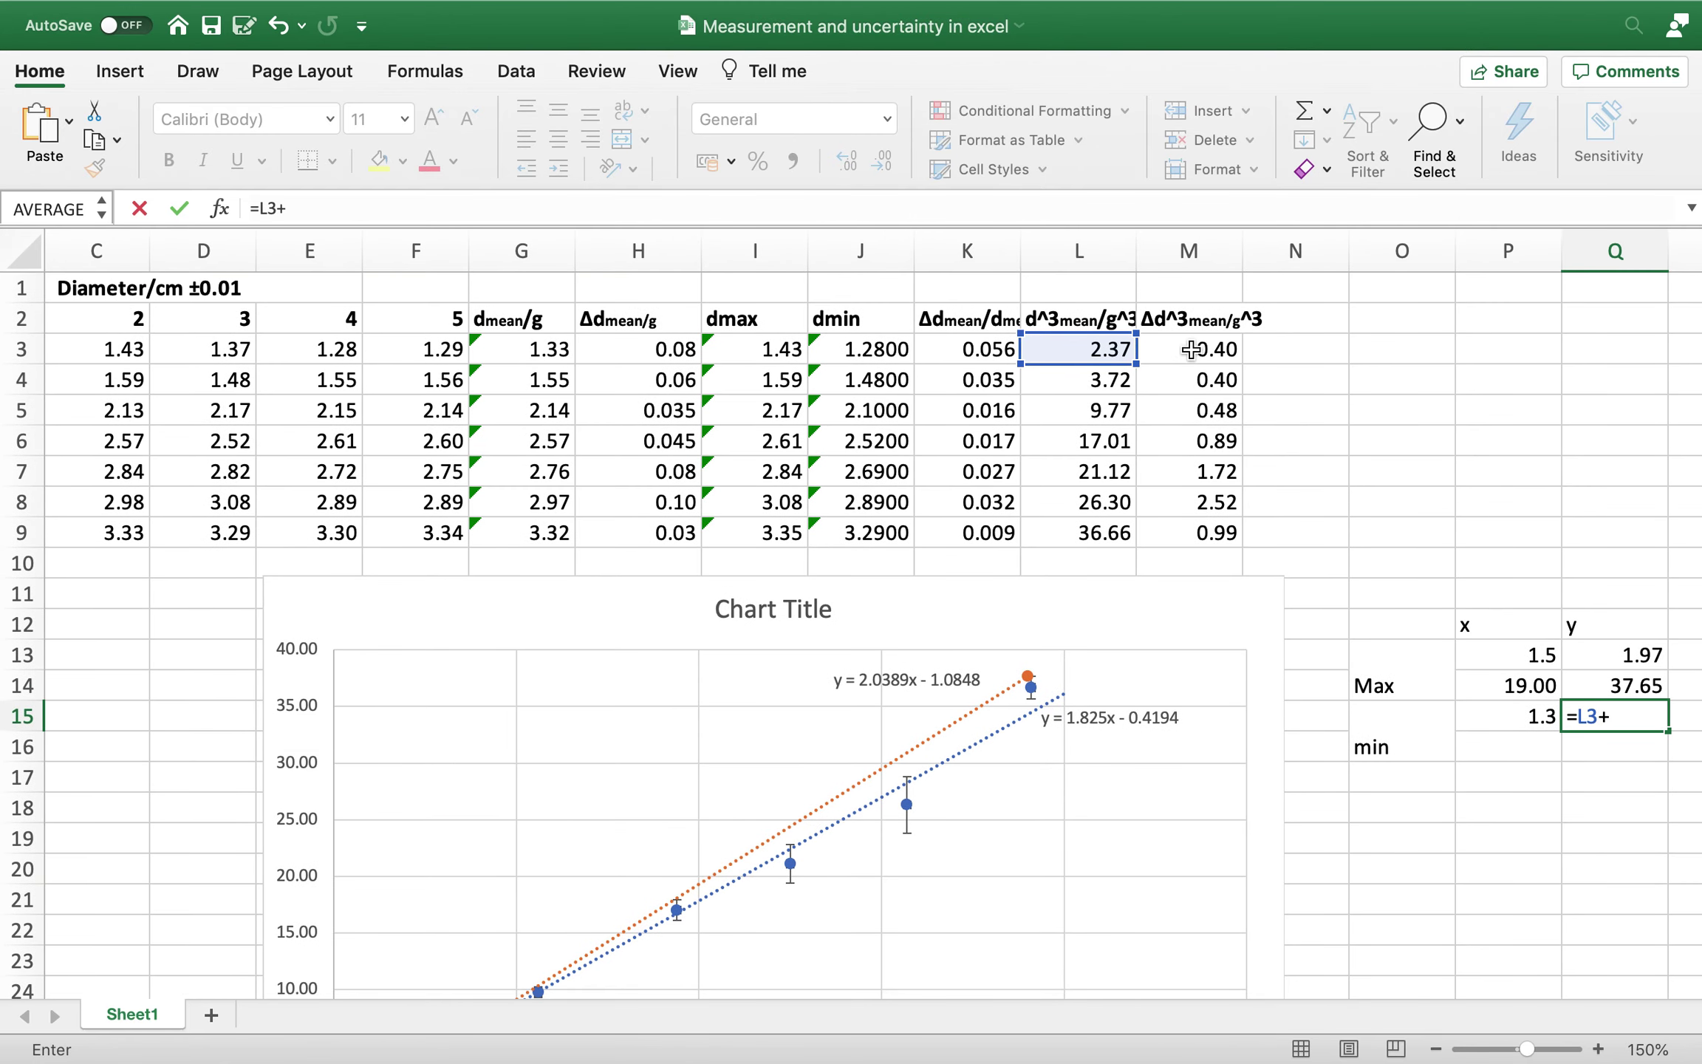
key("Return")
- Enter the formula =C9+0.1 in P16 as the second x value of the min row
left_click(1481, 748)
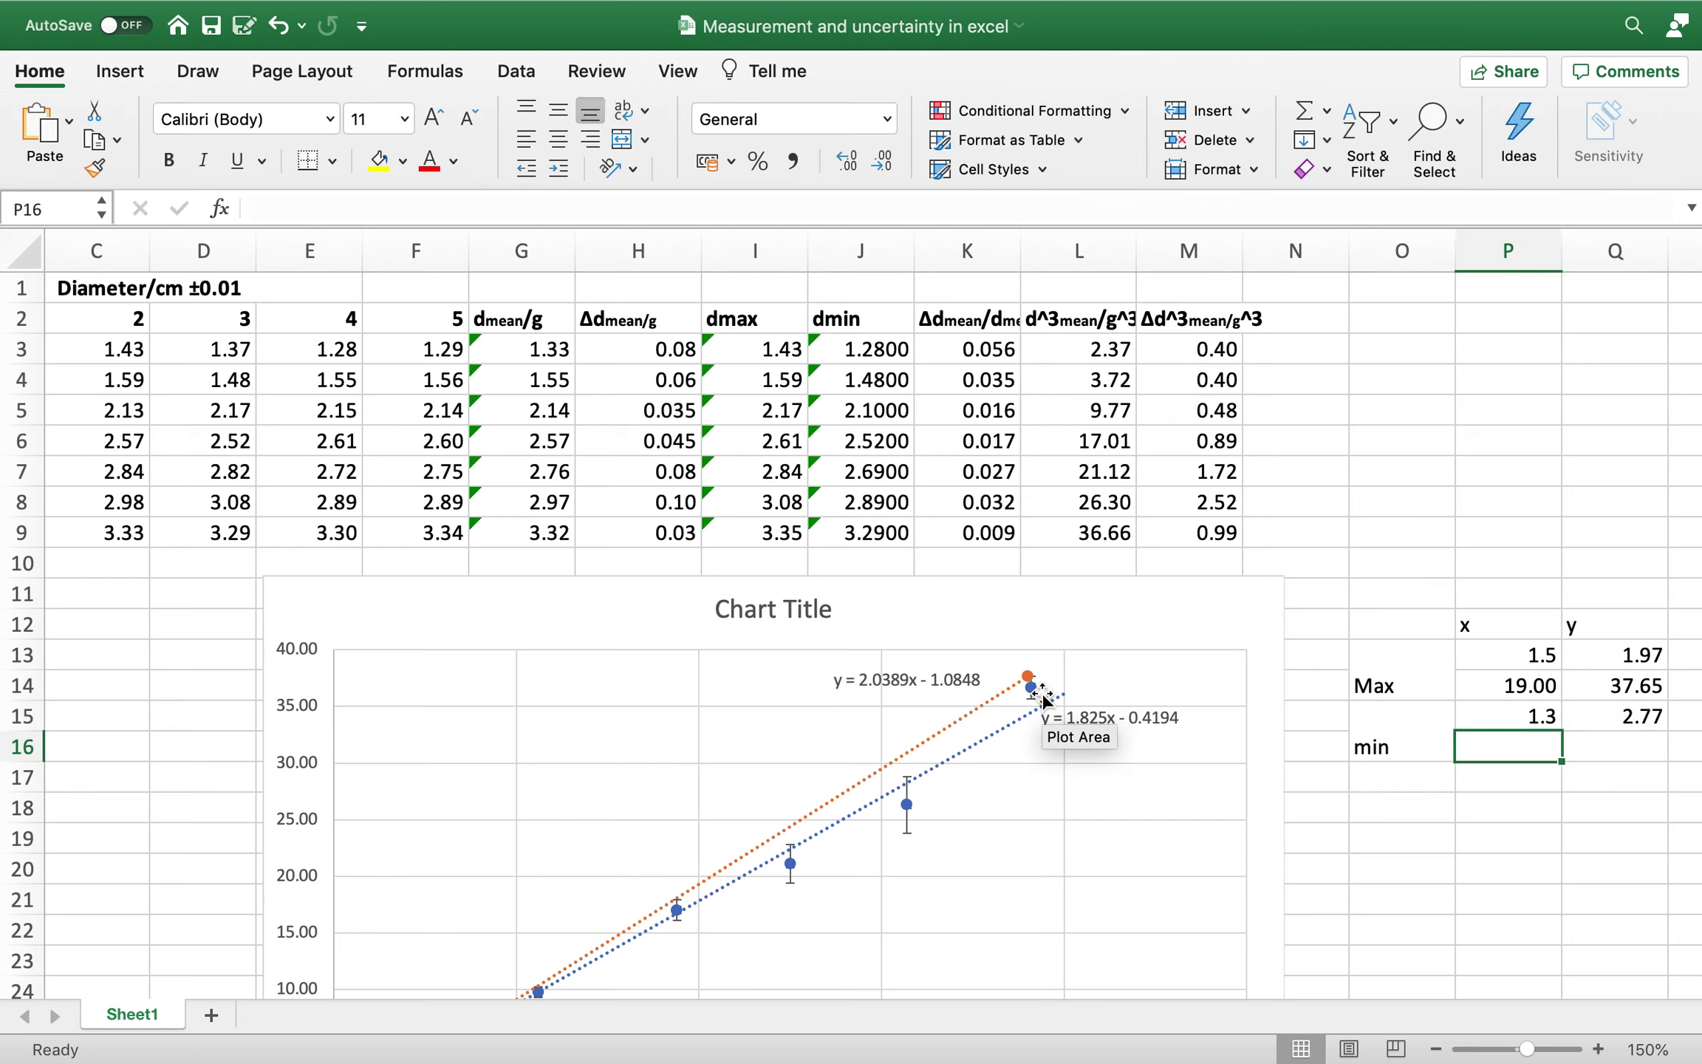
mouse_move(1032, 693)
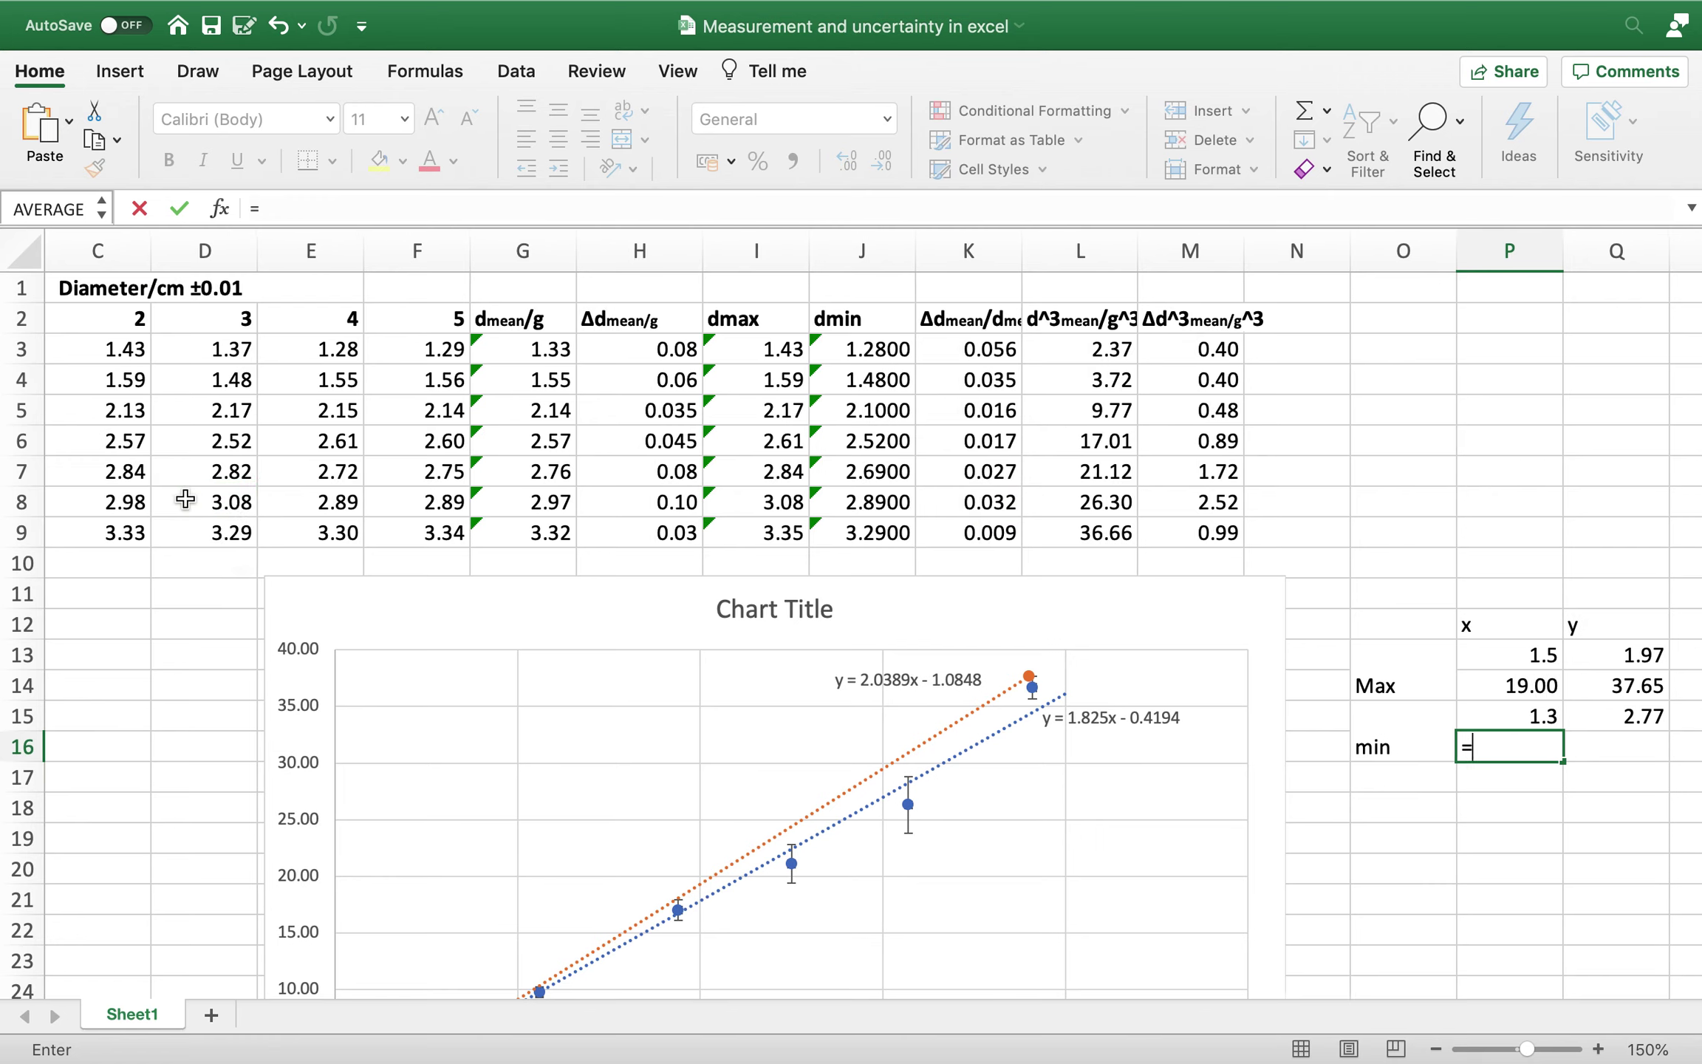
scroll(222, 591, "left", 3)
scroll(140, 606, "right", 3)
left_click(122, 532)
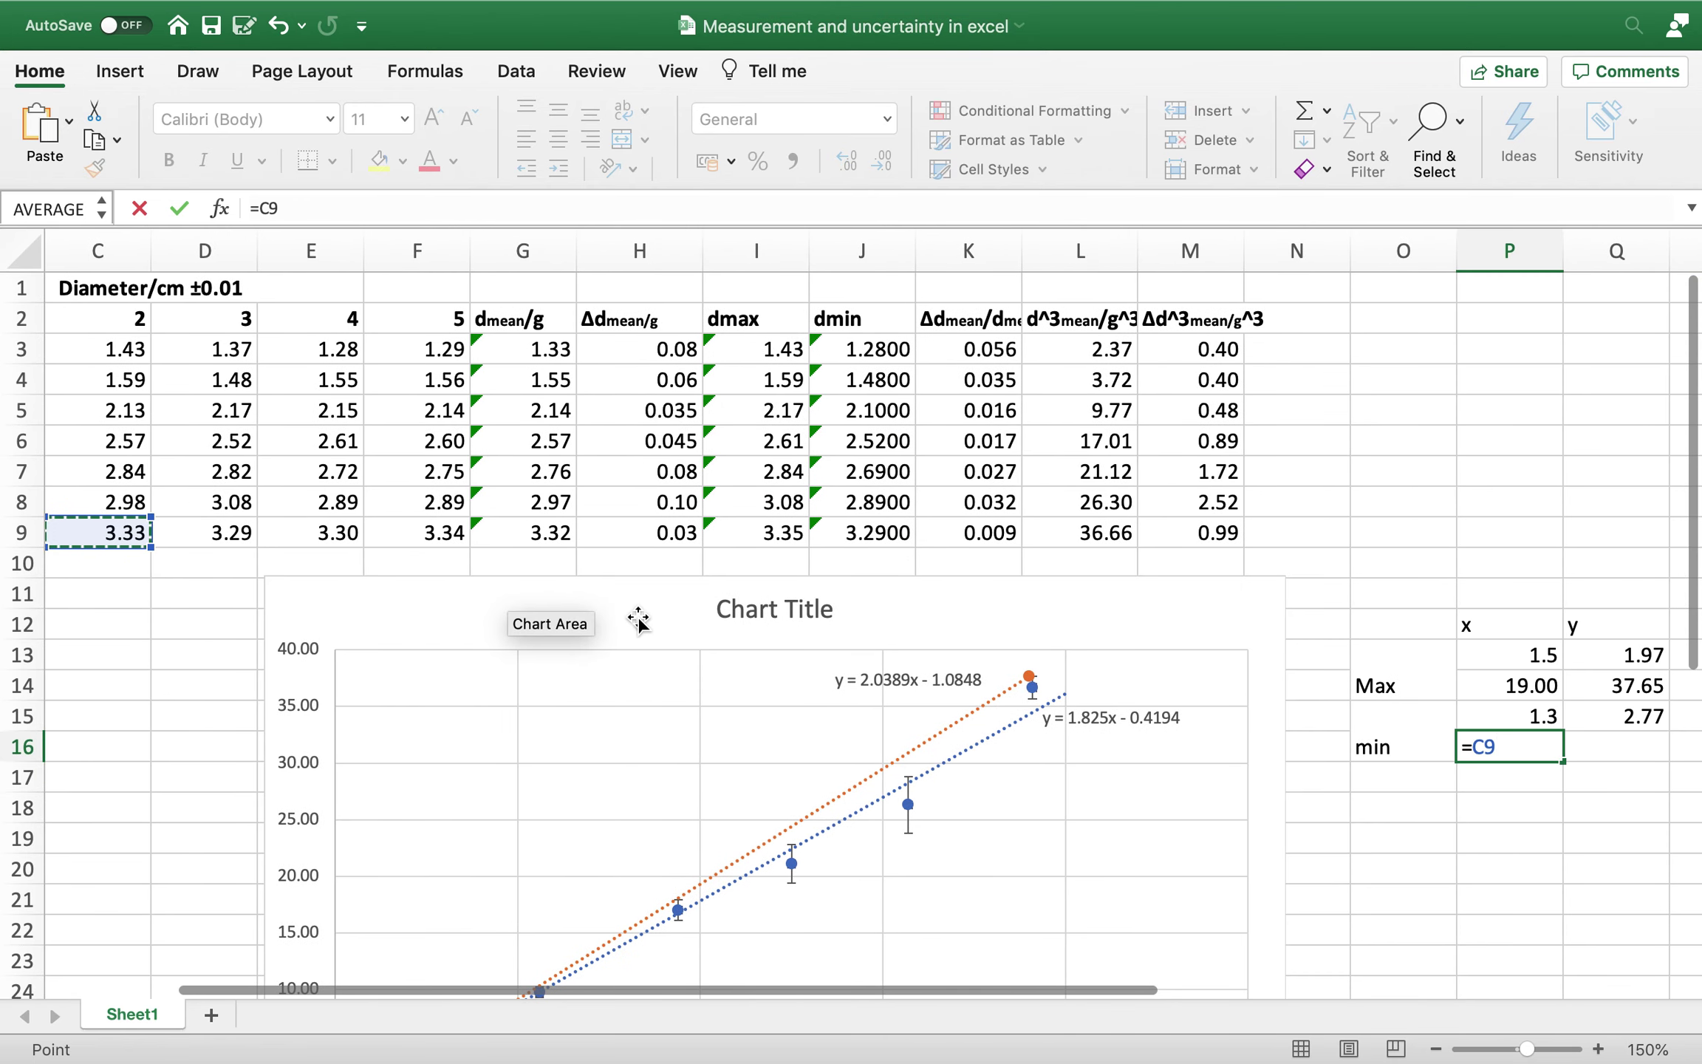
type("+0.1")
key("Return")
- Enter the formula =L9-M9 in Q16 as the second y value of the min row
left_click(1615, 754)
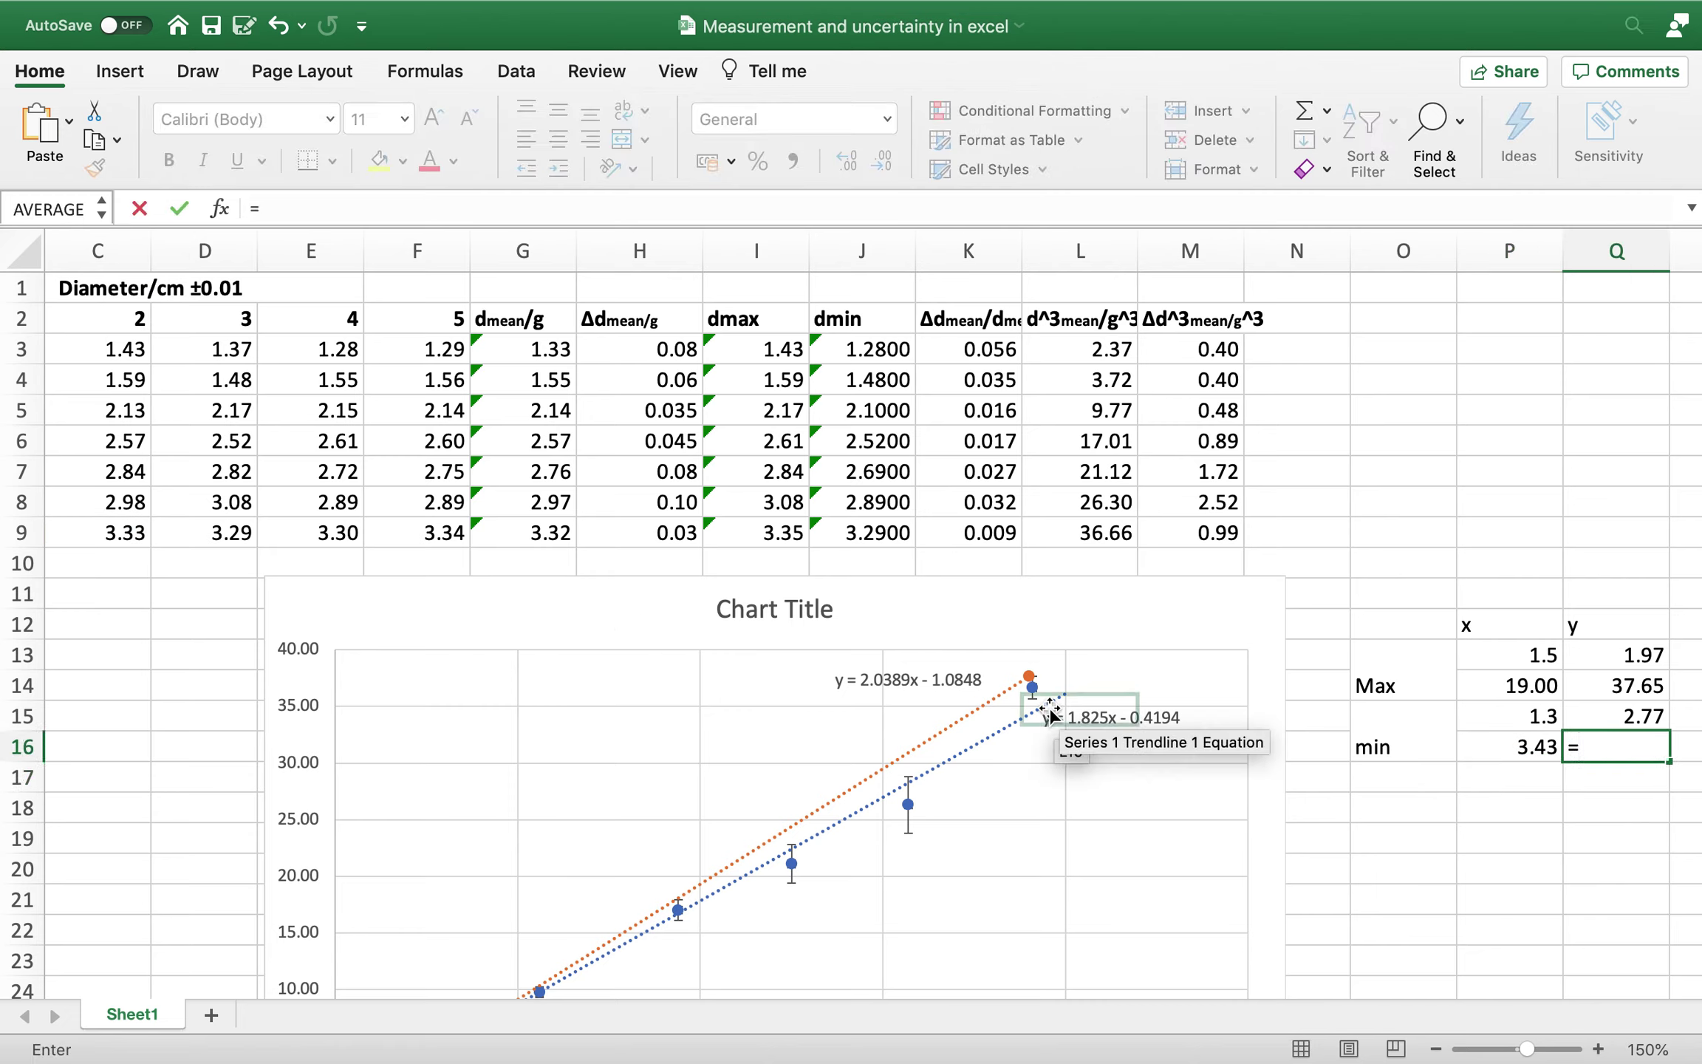
left_click(1092, 546)
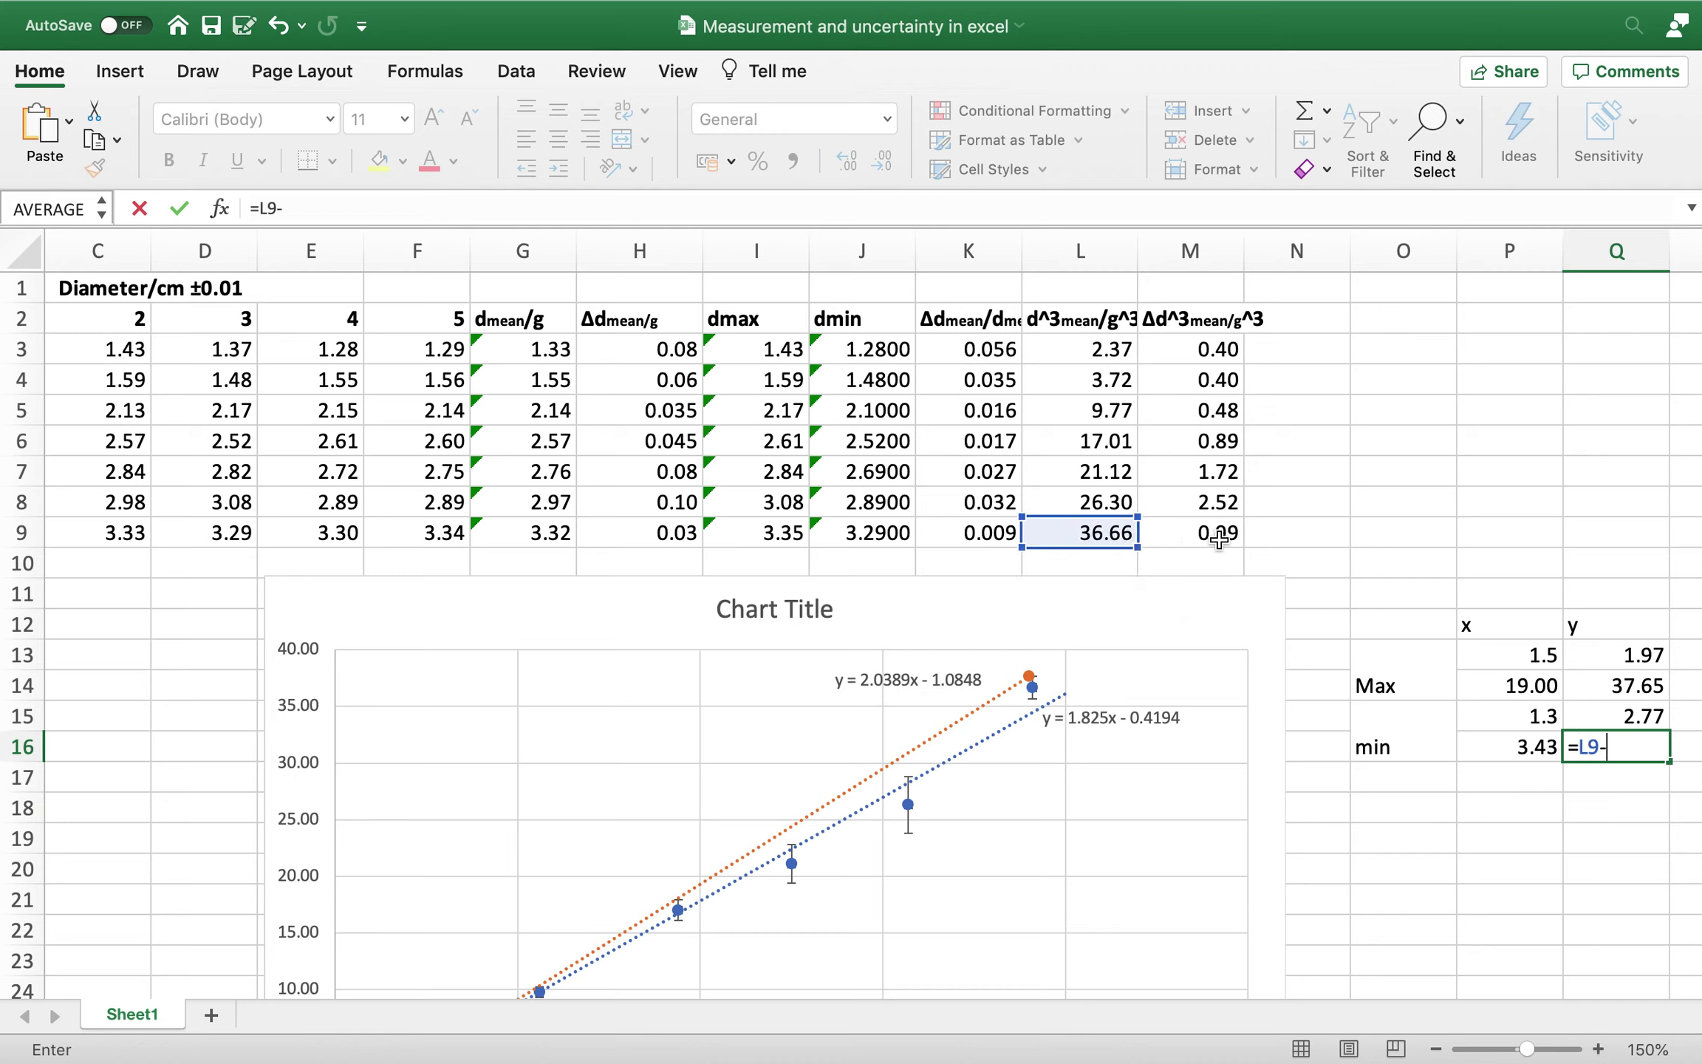
key("Return")
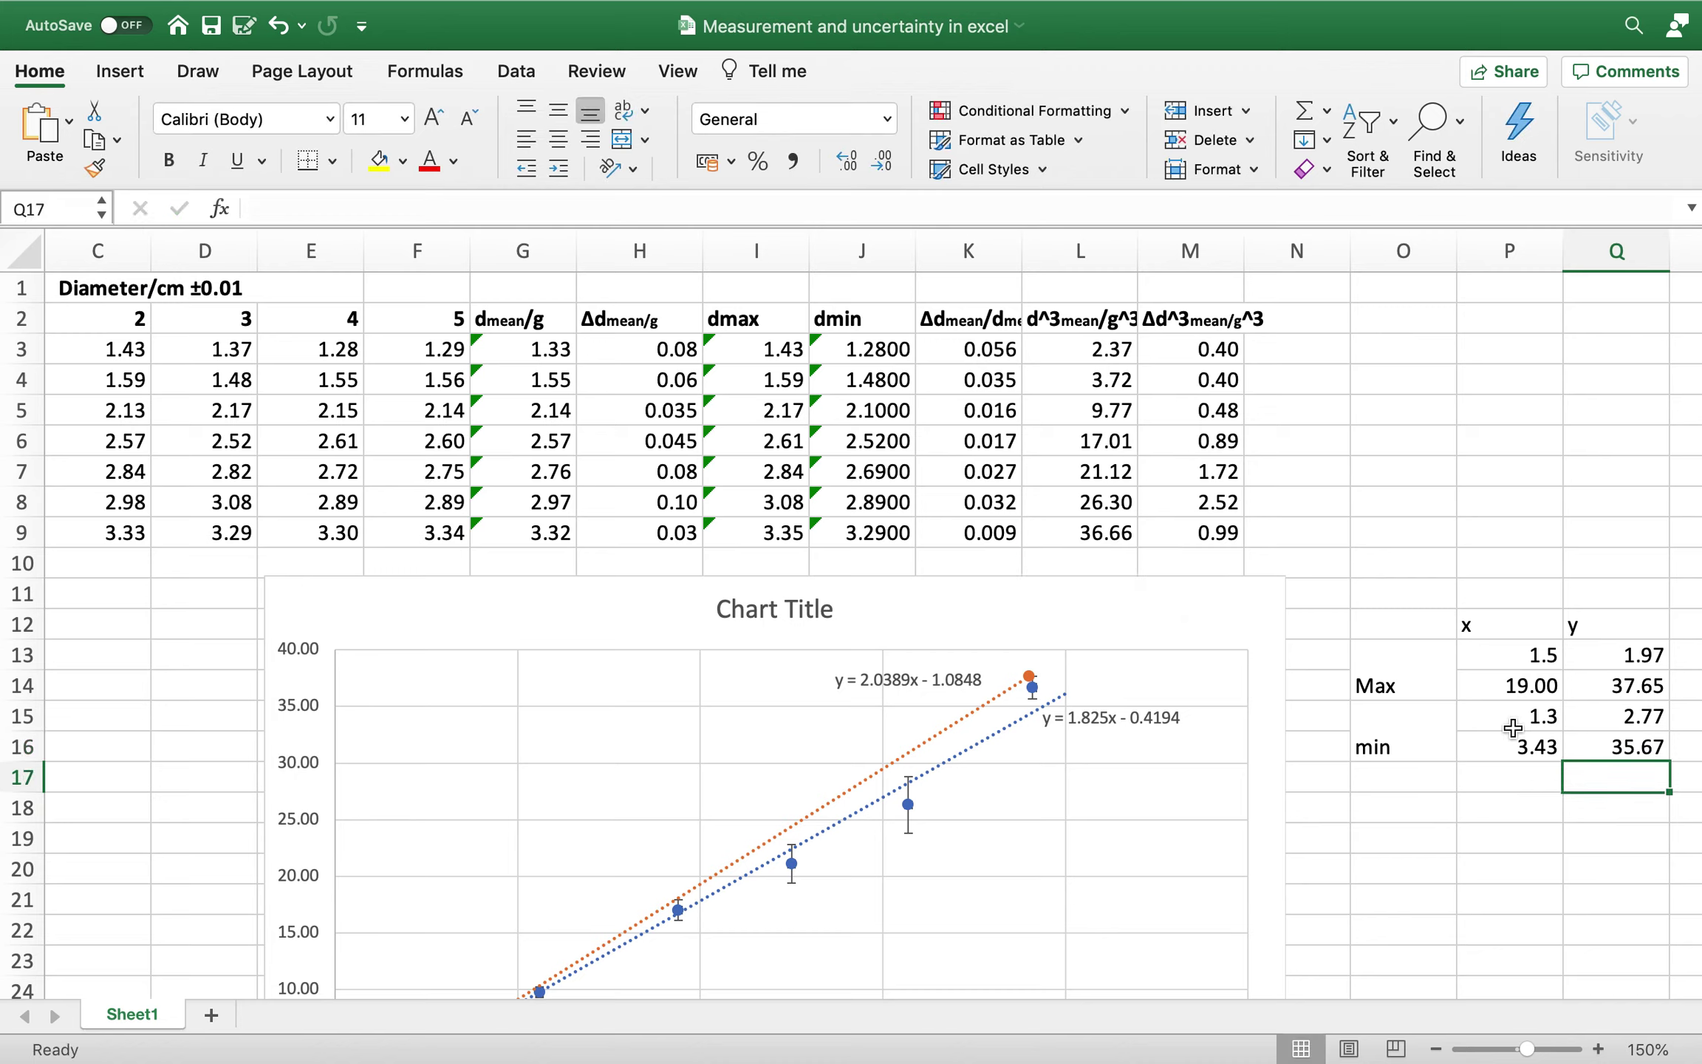
- Add a new data series named Min slope to the cubed-diameter chart
left_click_drag(1512, 725, 1615, 747)
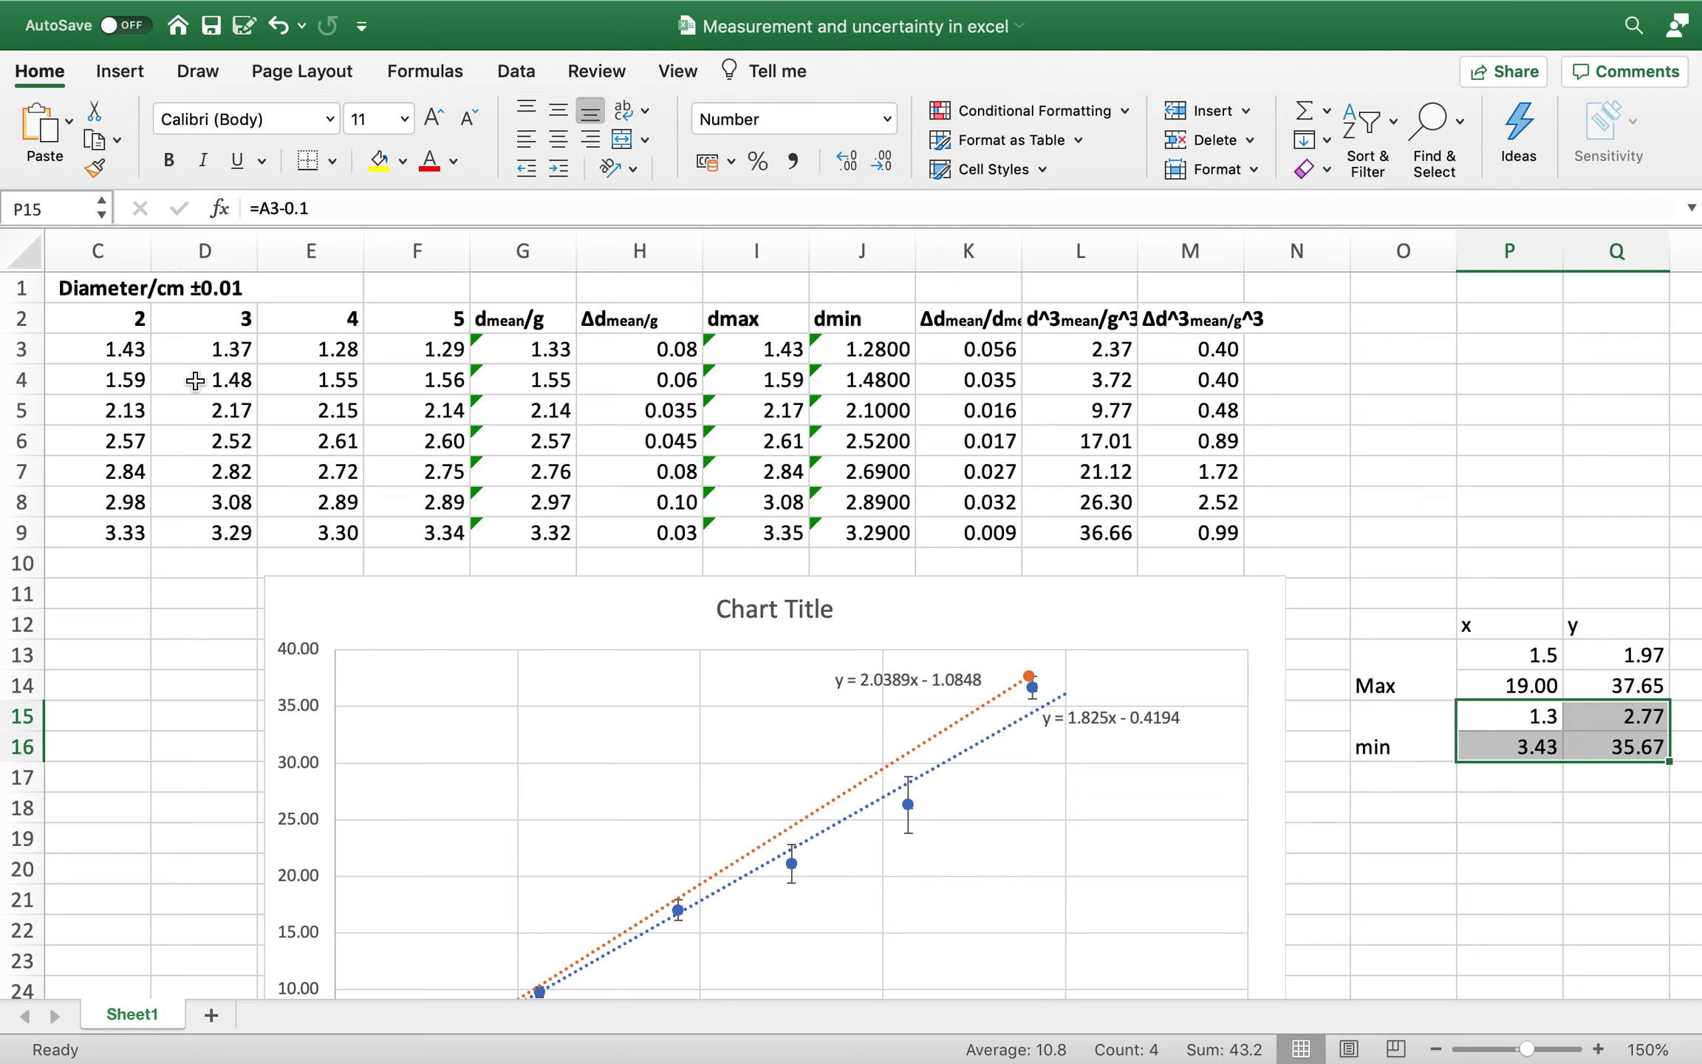
right_click(499, 755)
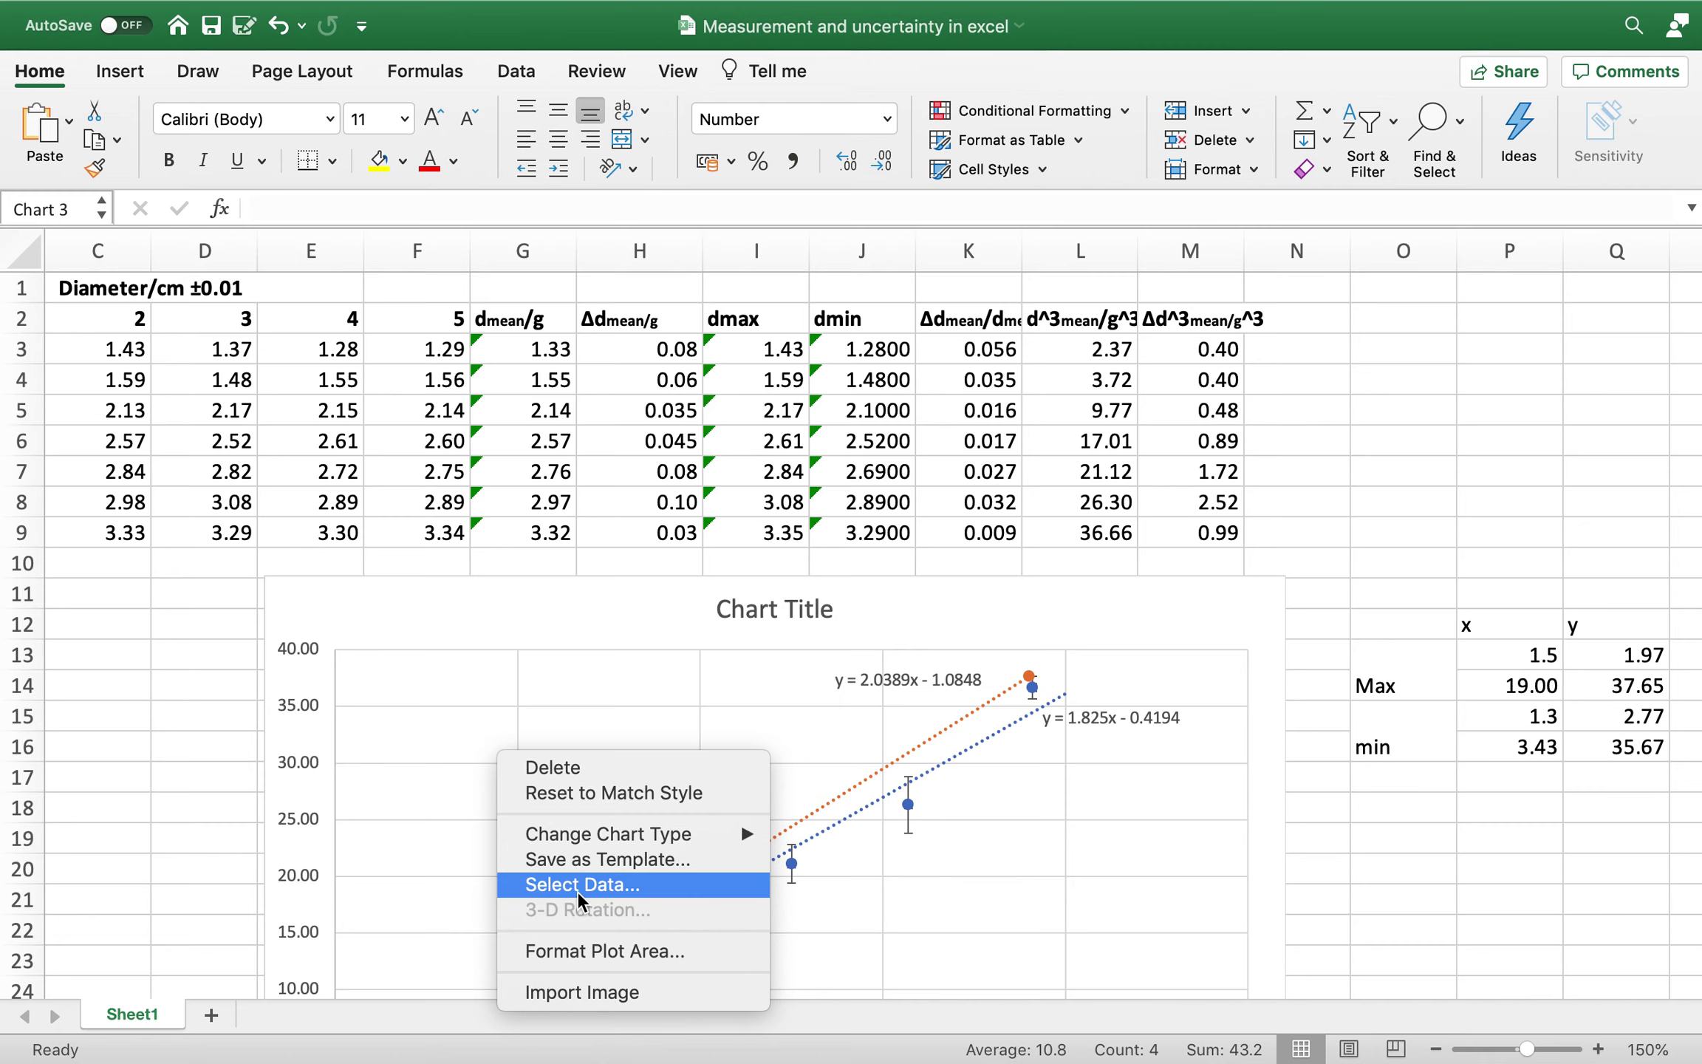
left_click(579, 895)
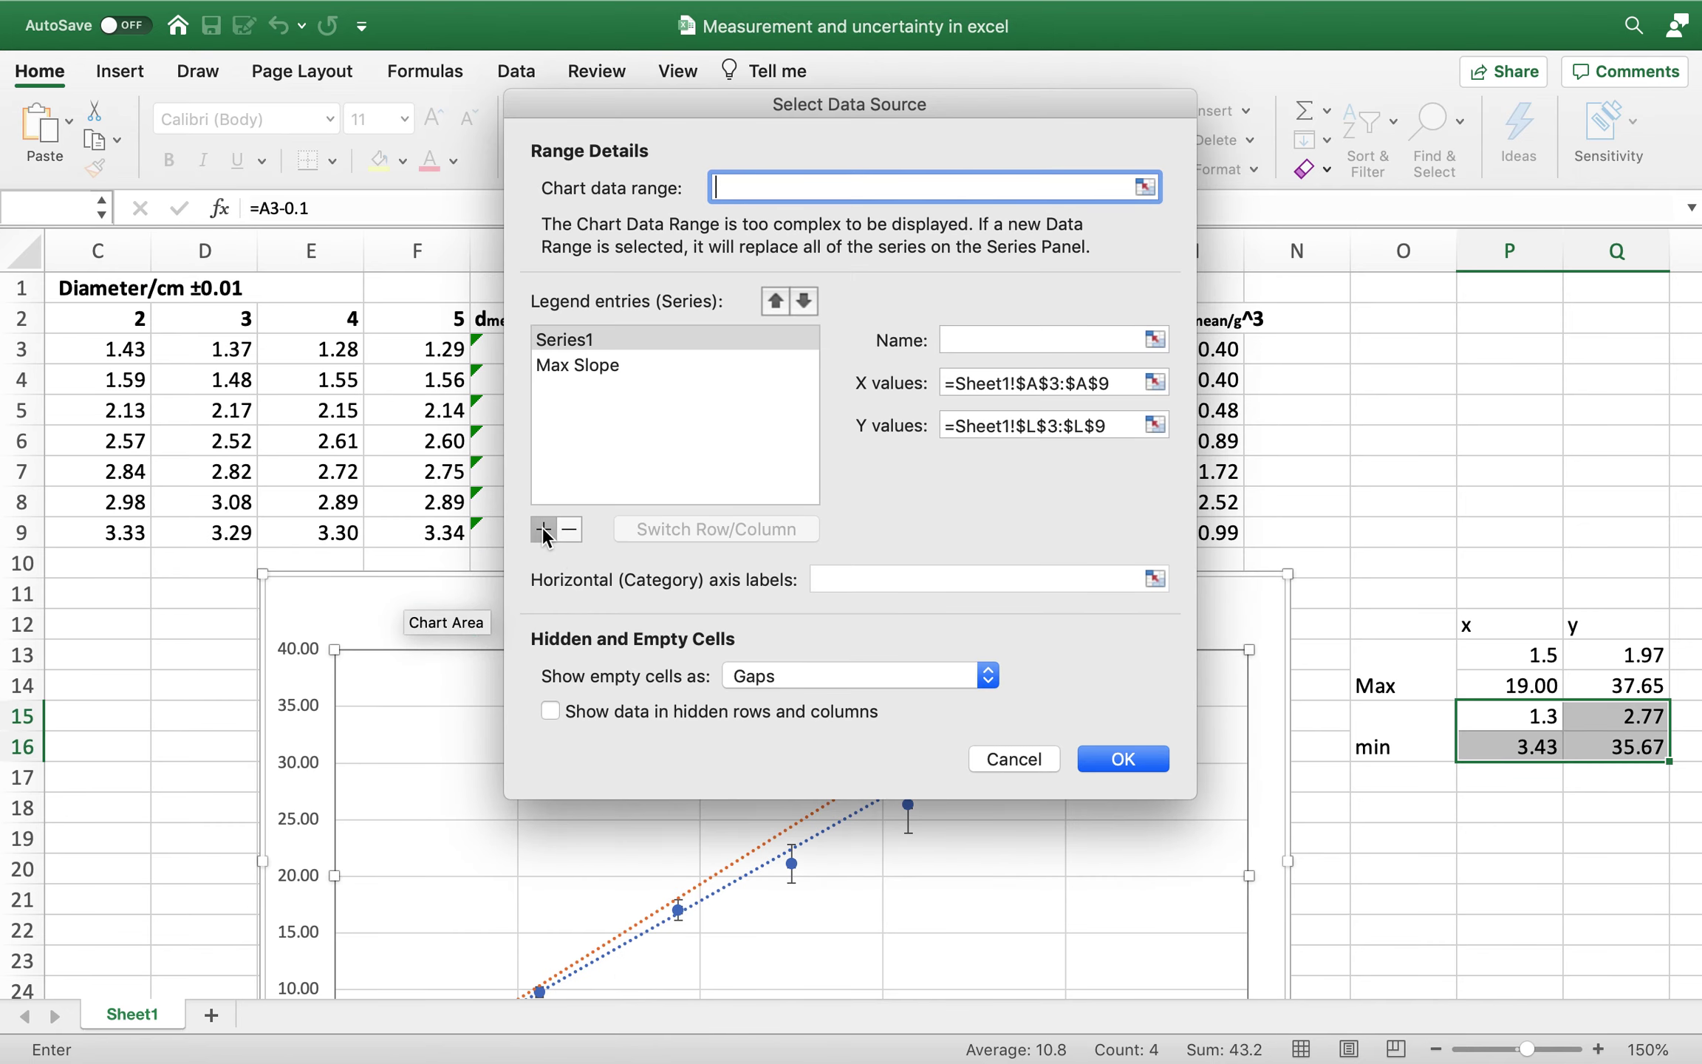
left_click(543, 529)
left_click(962, 353)
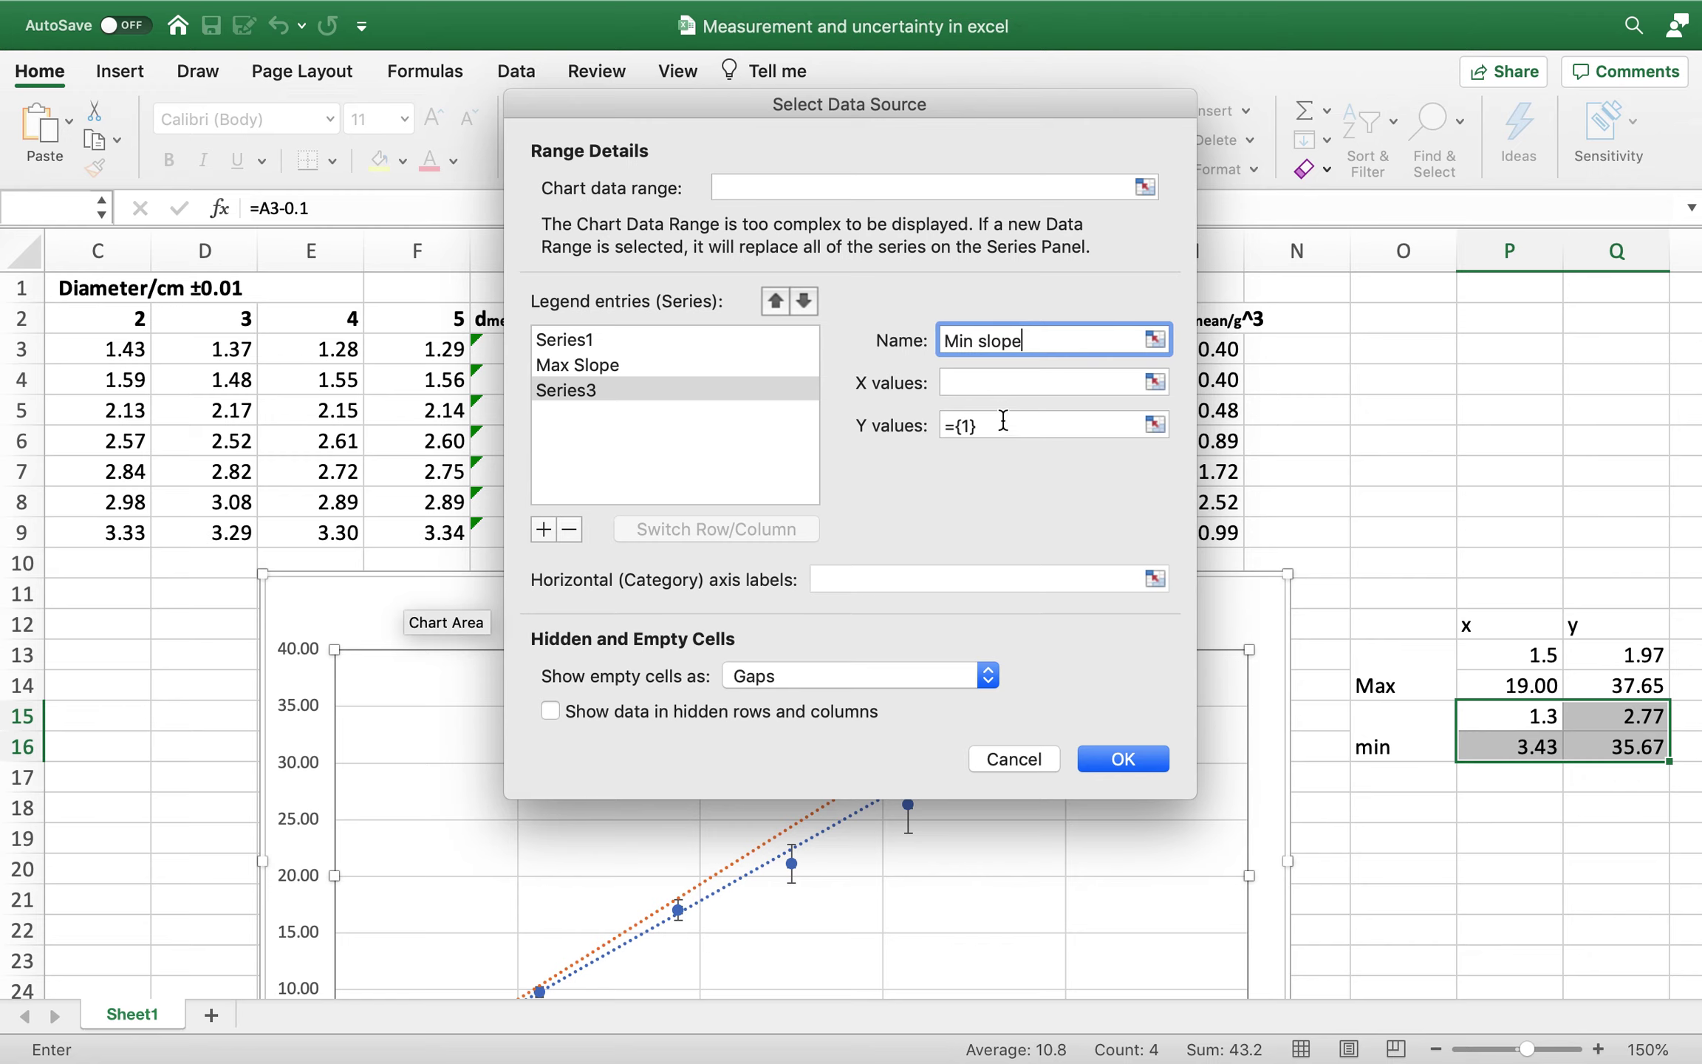
- Set the Min slope series to use P15:P16 as X values and Q15:Q16 as Y values, and apply the data selection
left_click(996, 390)
left_click_drag(1509, 716, 1511, 752)
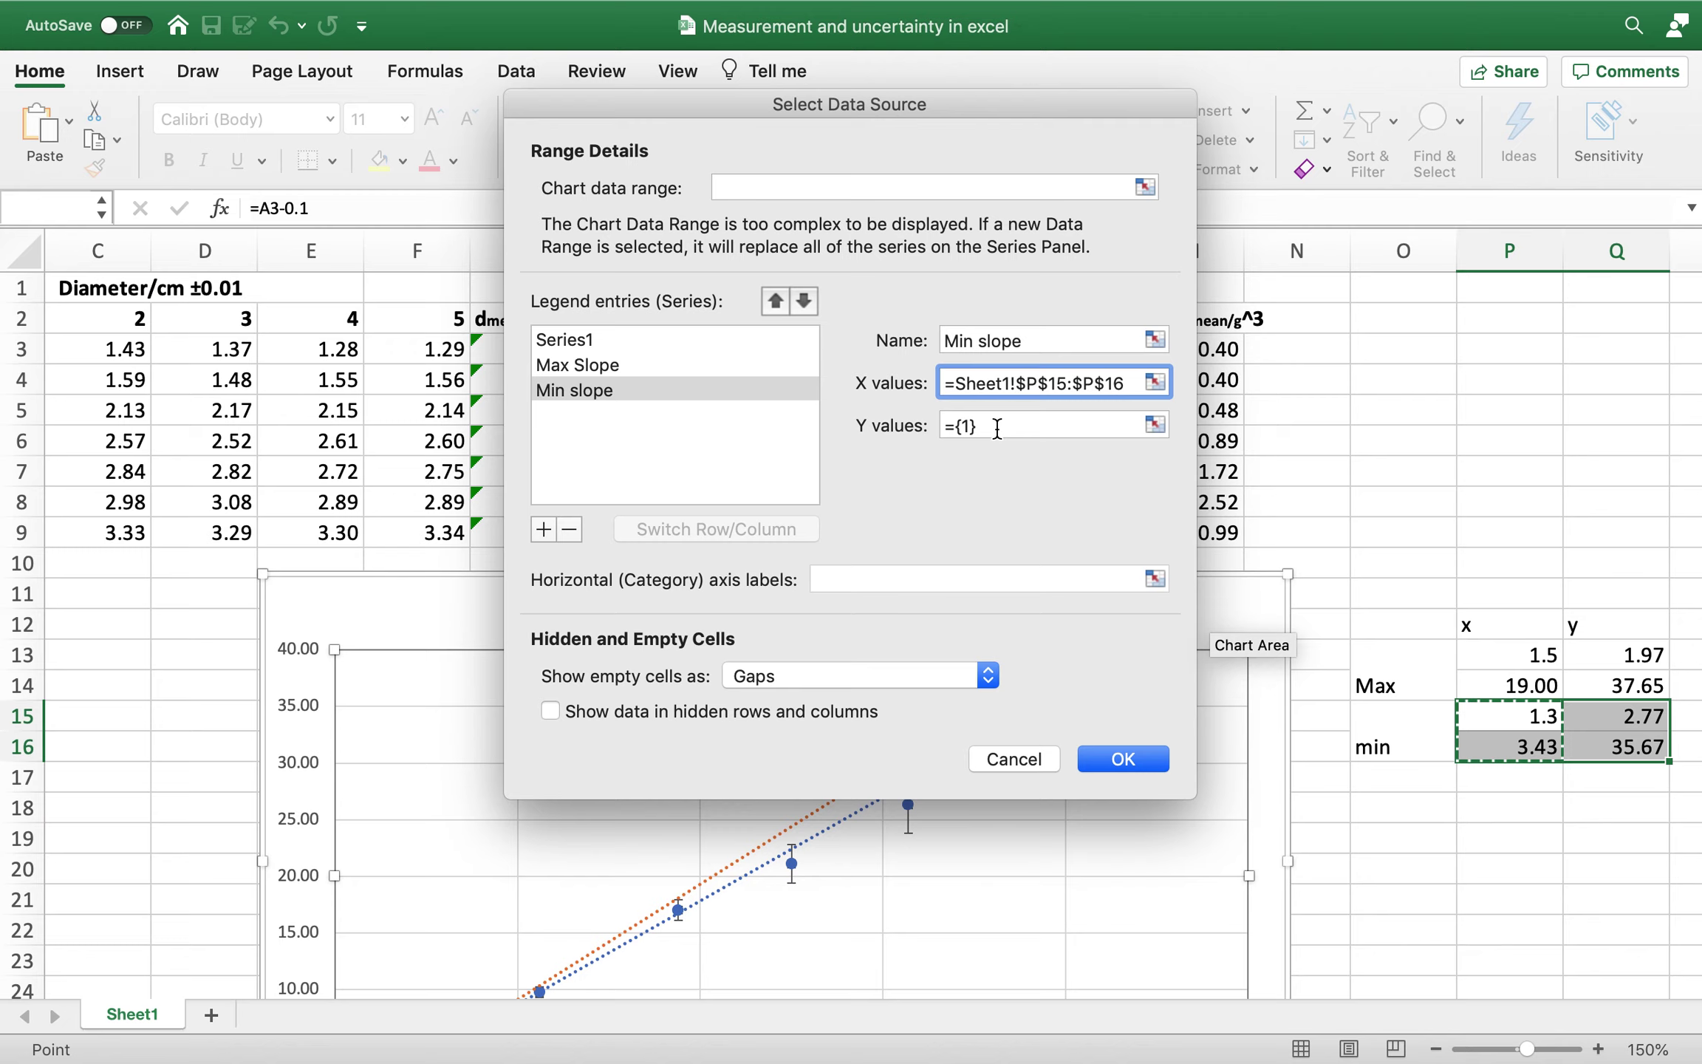
left_click(995, 427)
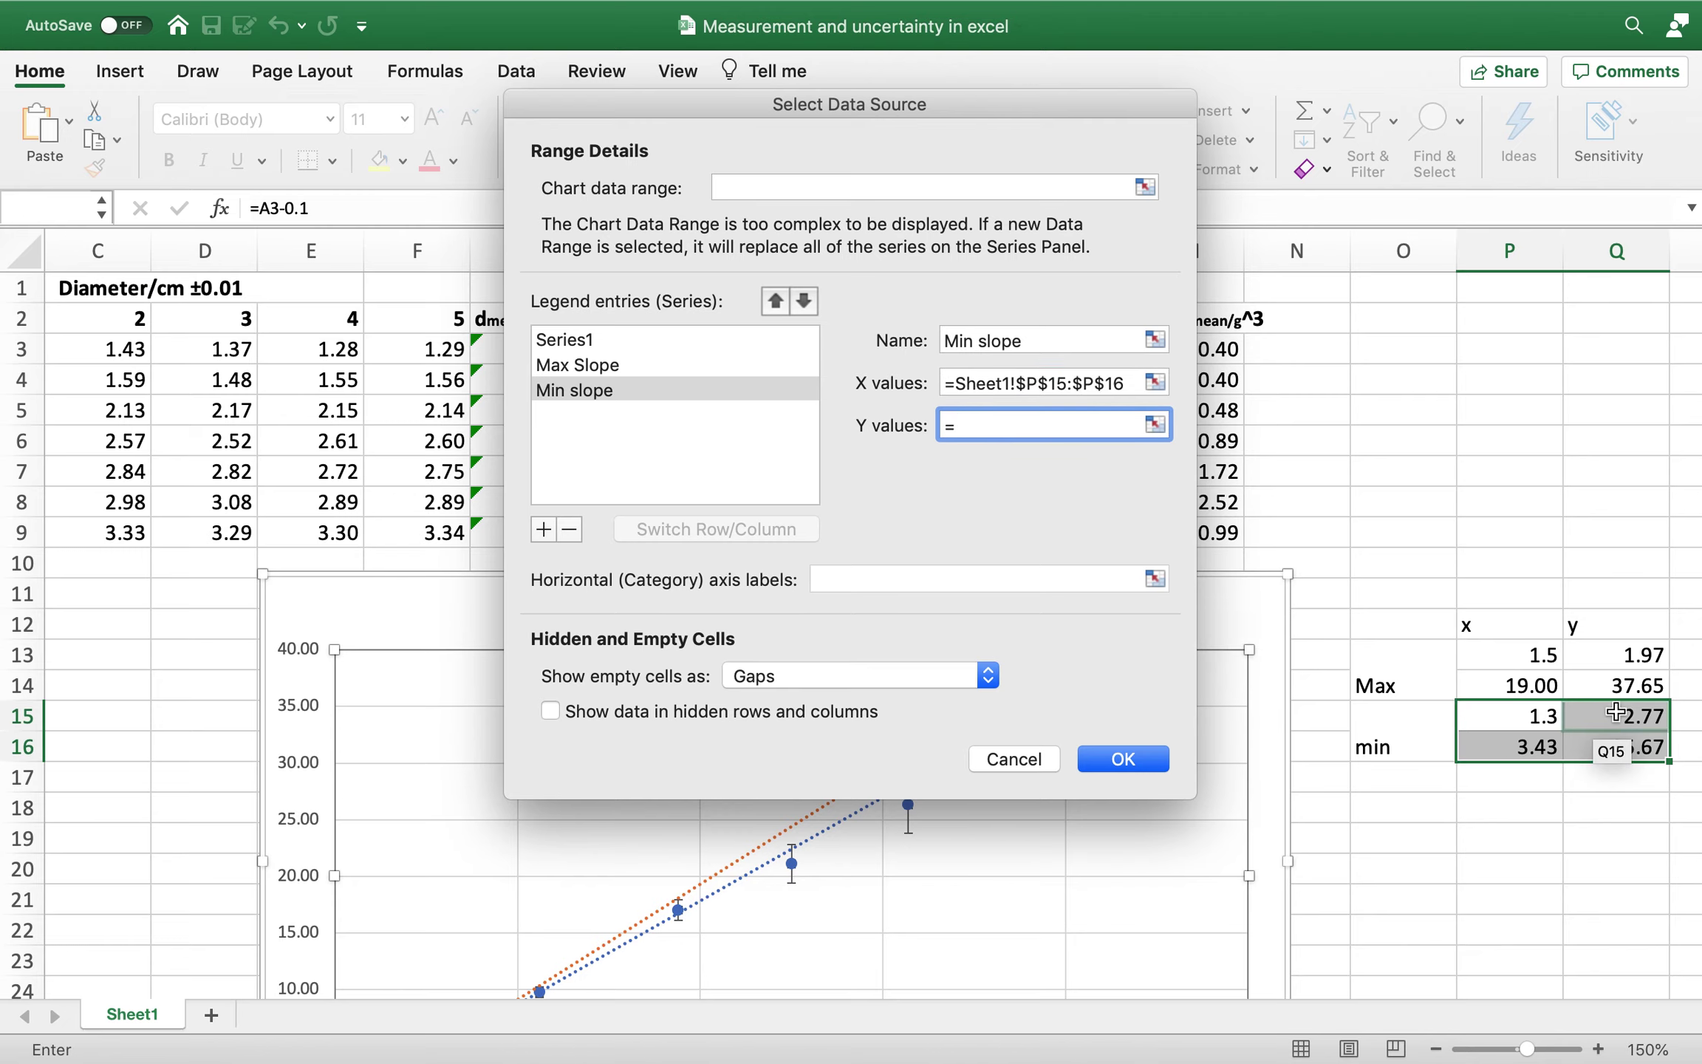
left_click_drag(1618, 716, 1618, 752)
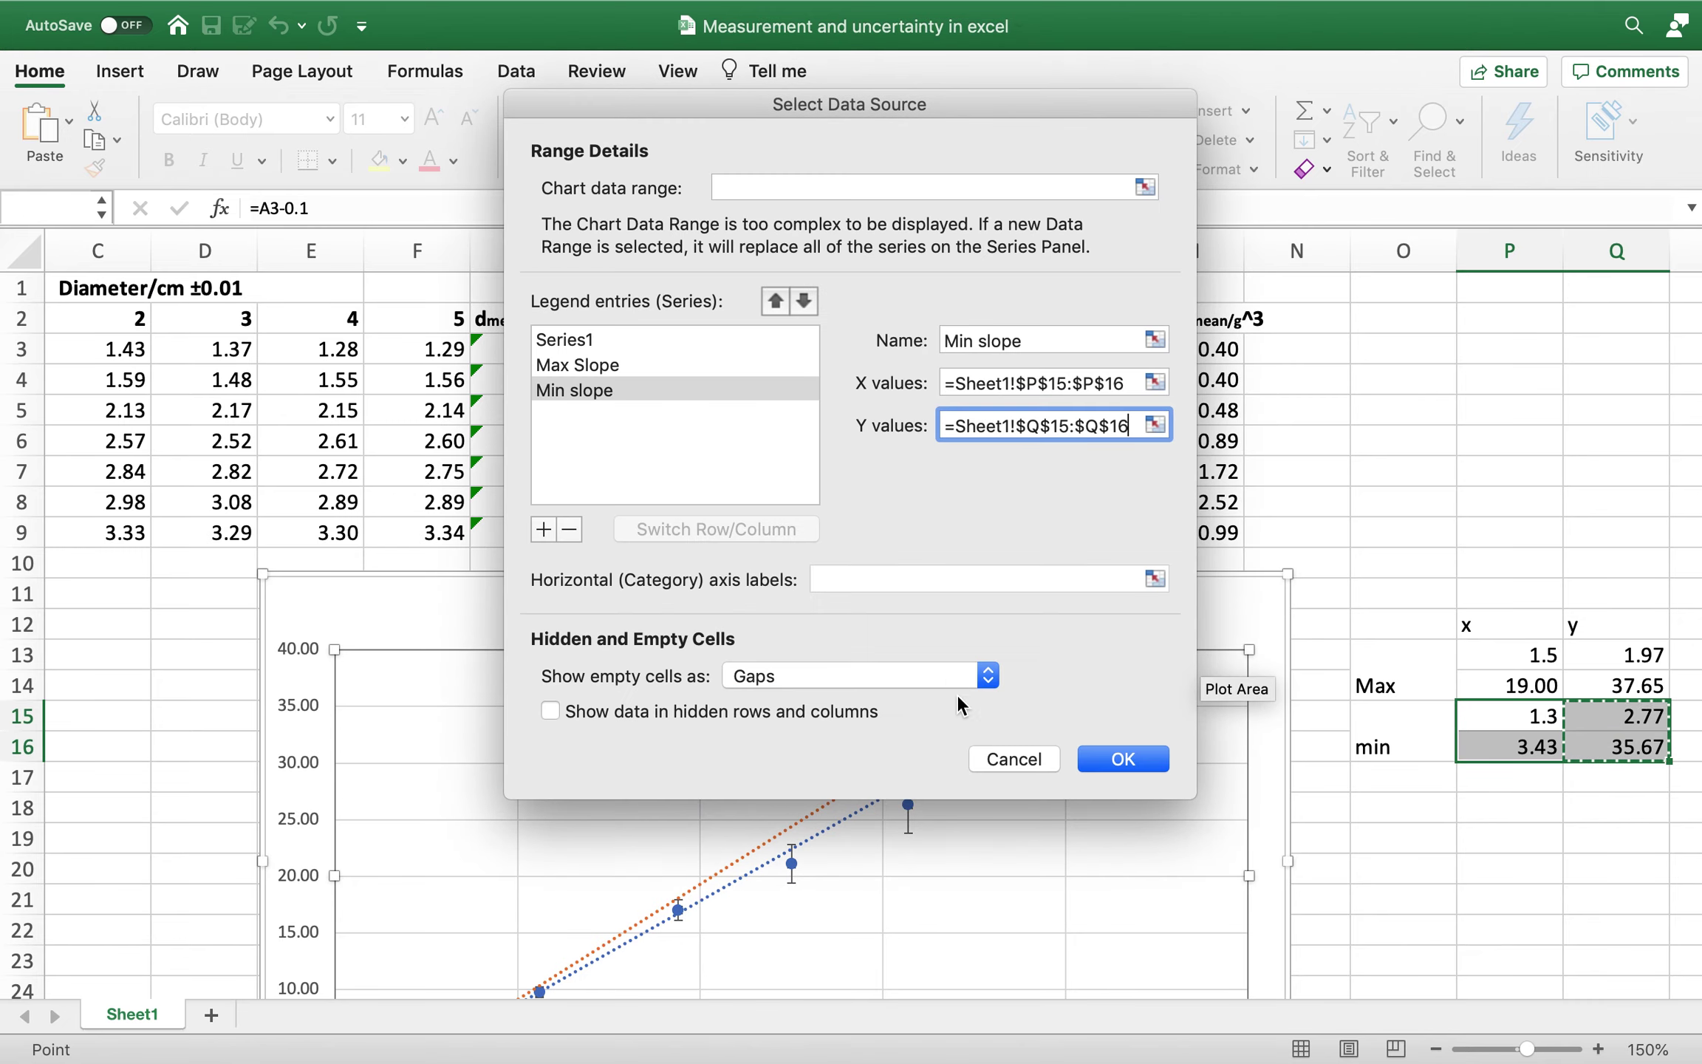
left_click(1094, 758)
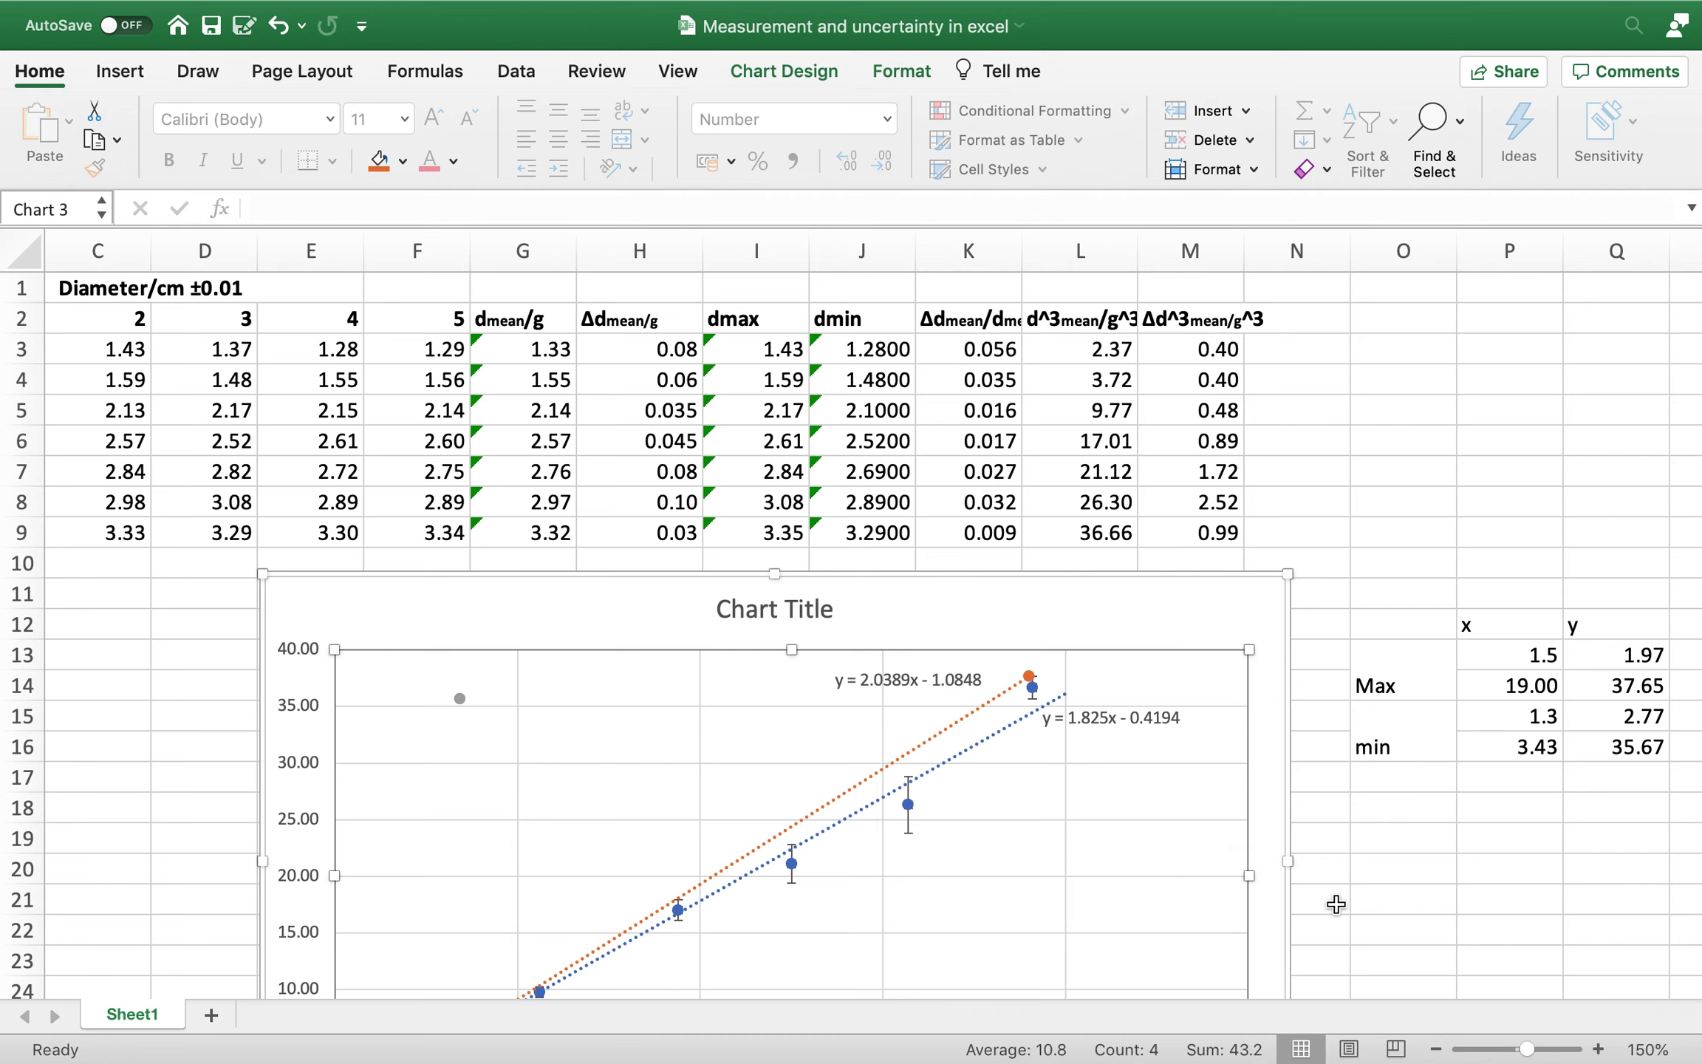
- Replace the formula in P16 with =A9-0.1 so the min row's second x value uses the mass column
scroll(1336, 904, "down", 8)
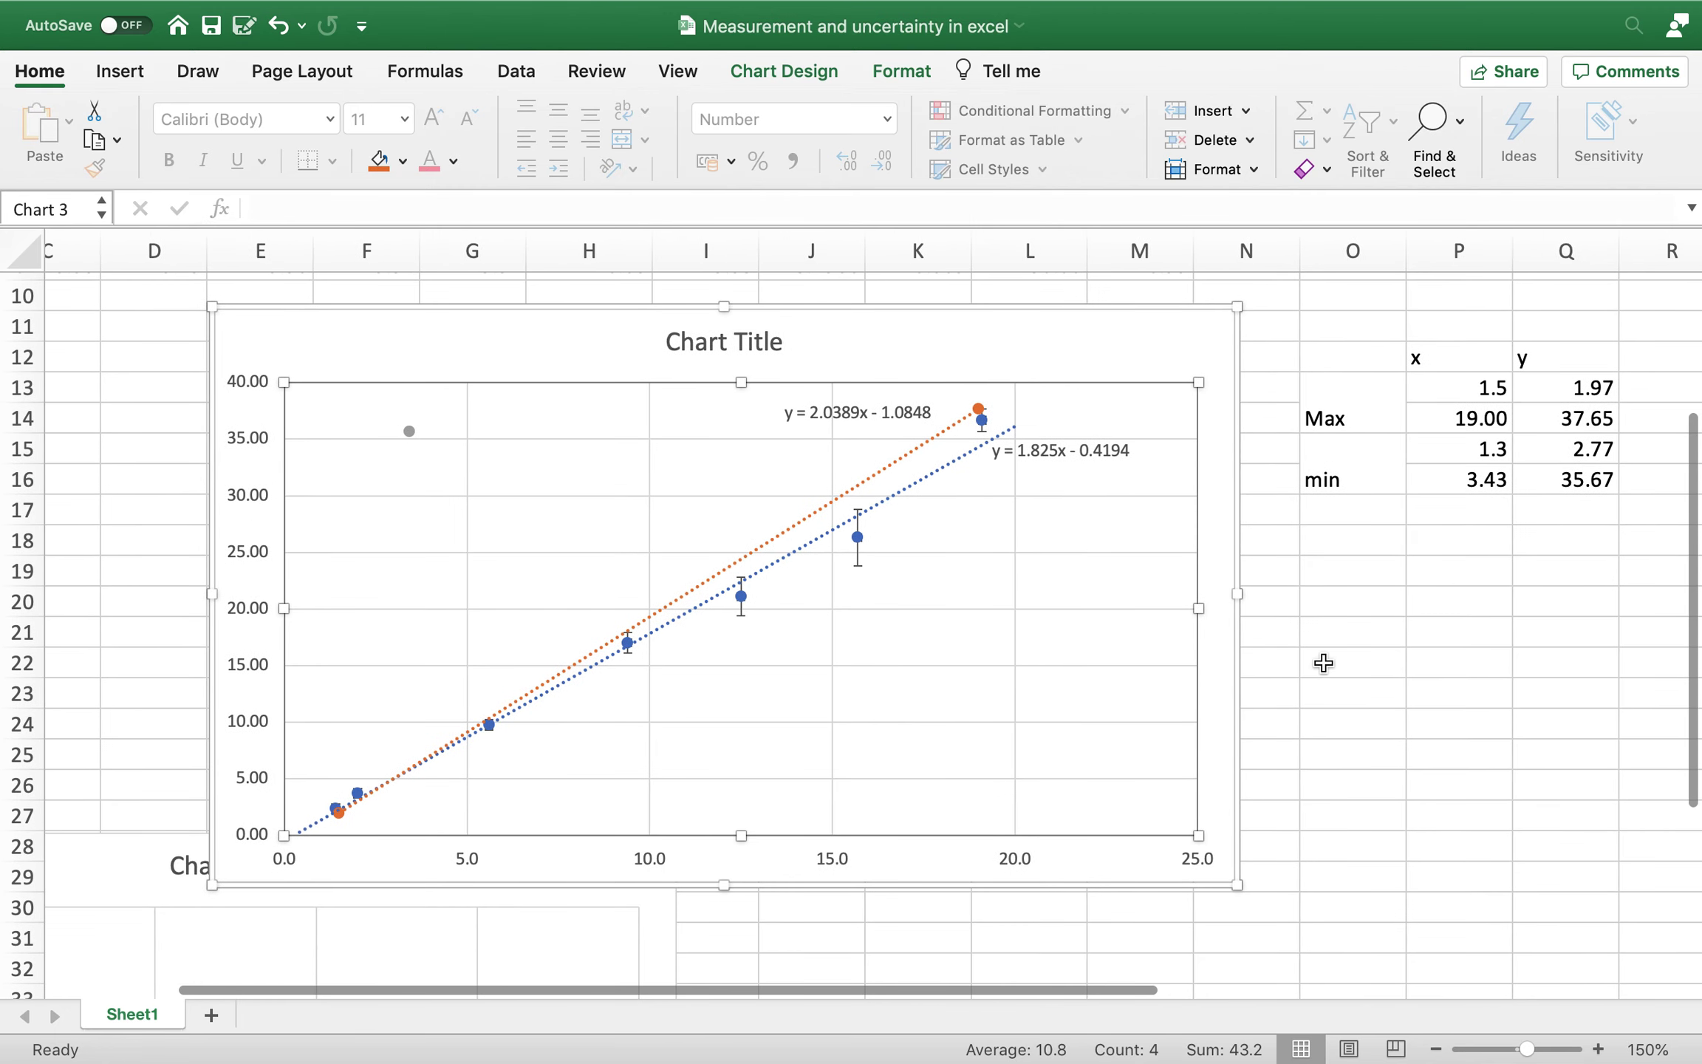
scroll(1330, 650, "up", 2)
left_click(1436, 526)
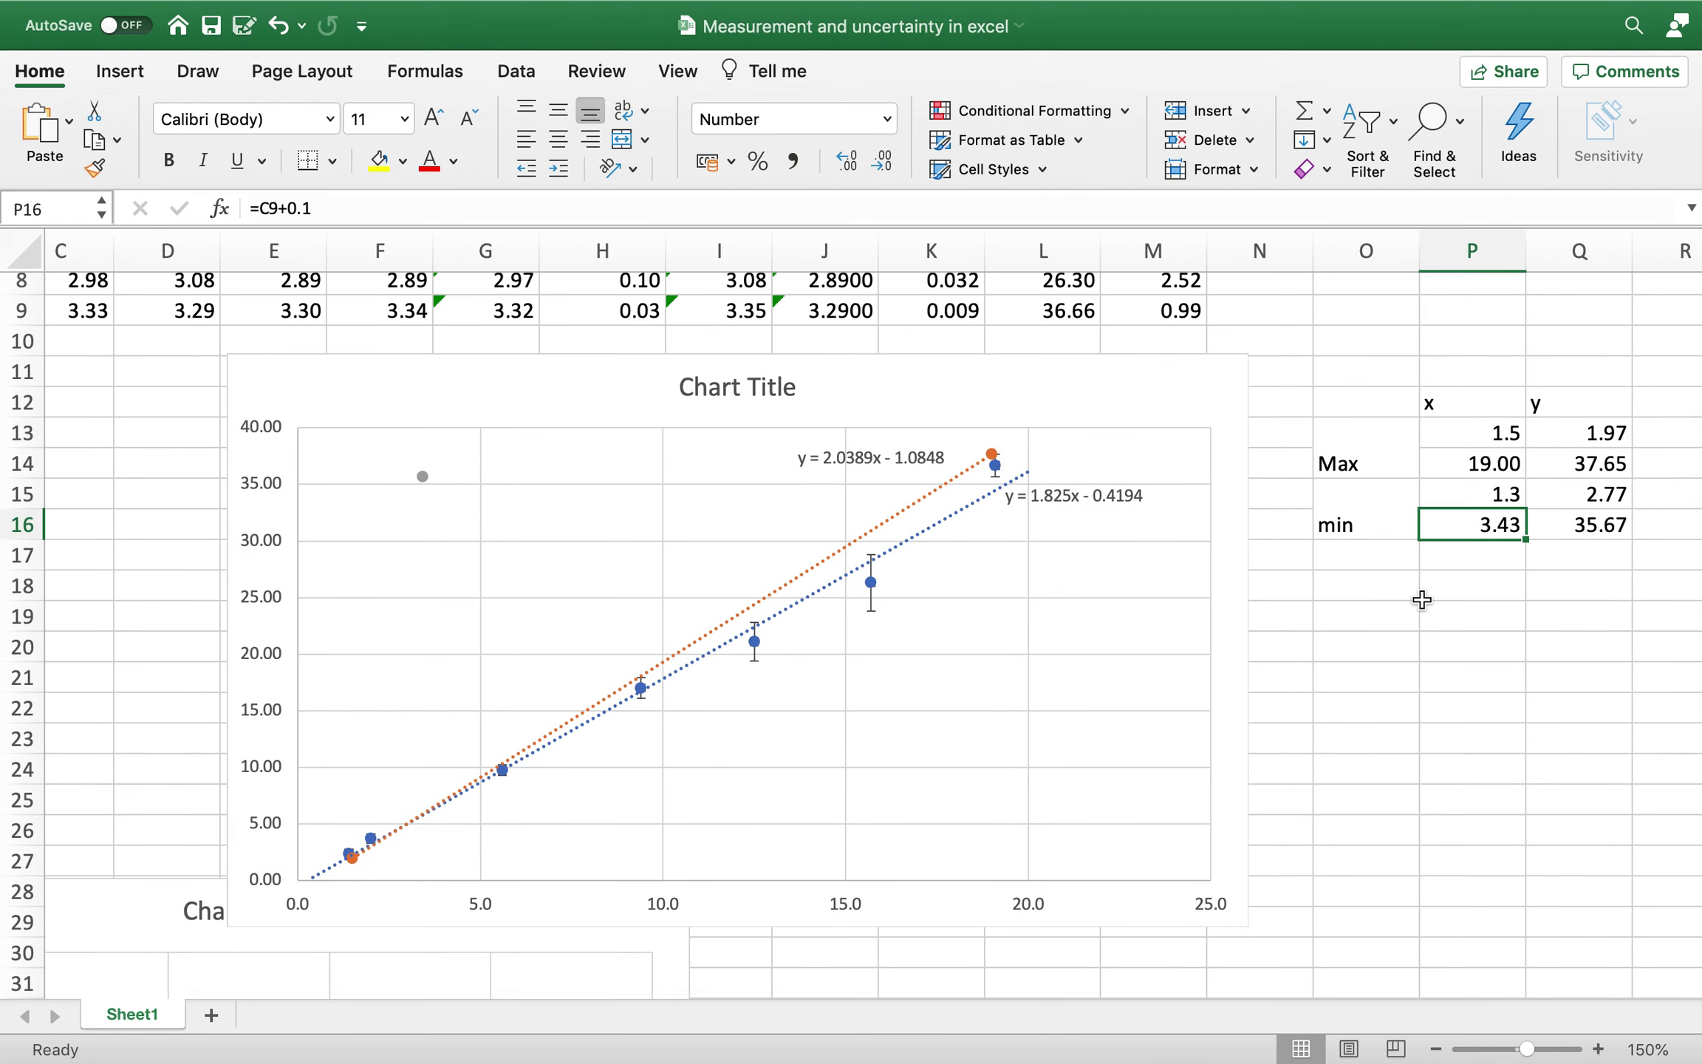
type("=")
scroll(864, 596, "up", 7)
scroll(864, 596, "left", 2)
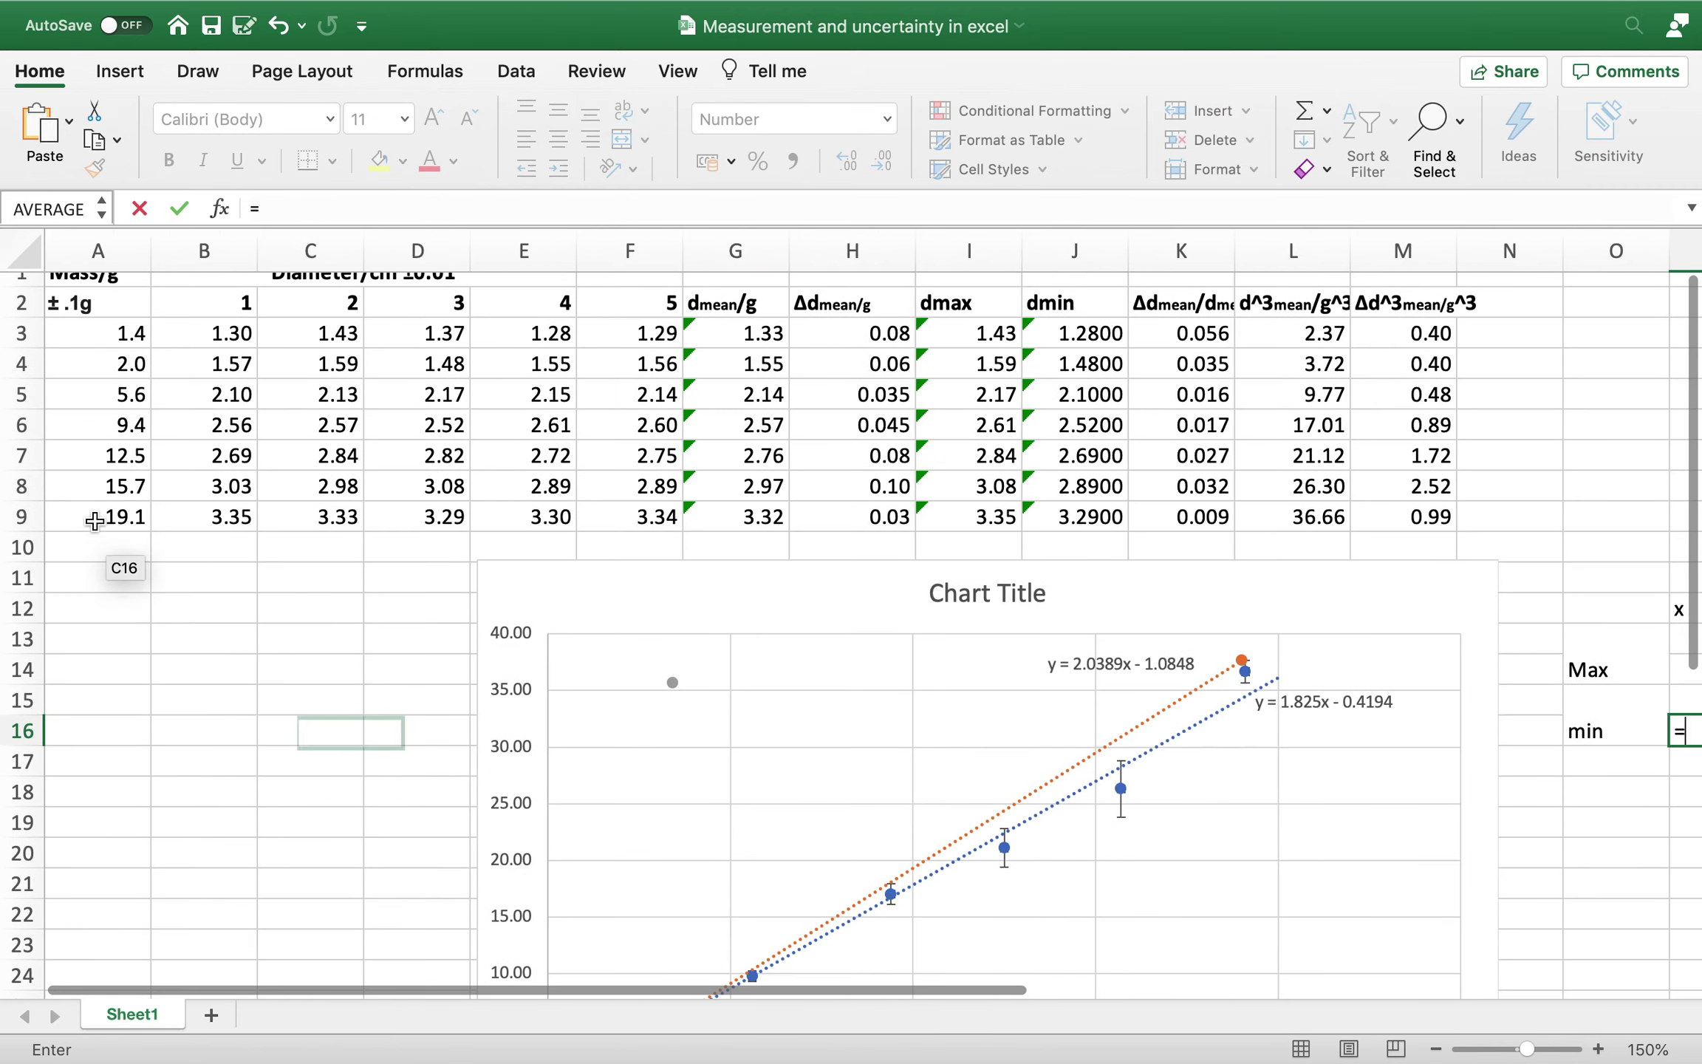
left_click(92, 520)
type("-")
scroll(303, 695, "down", 4)
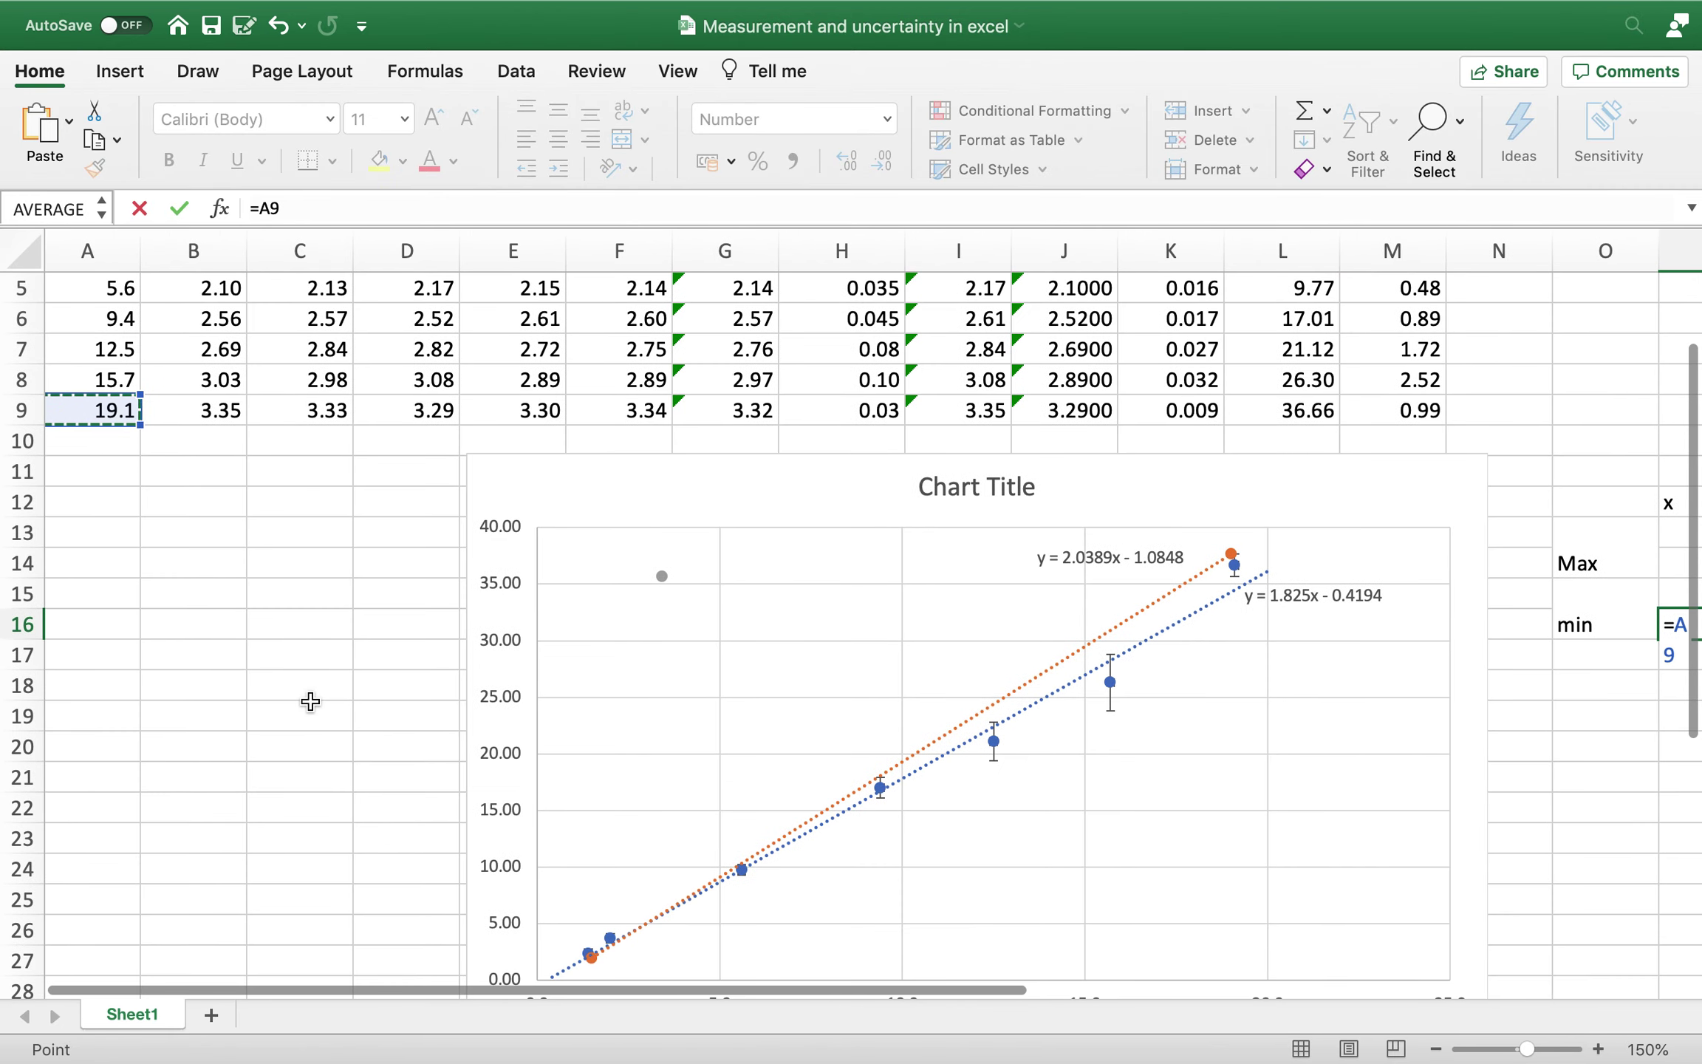
type("0.1")
key("Return")
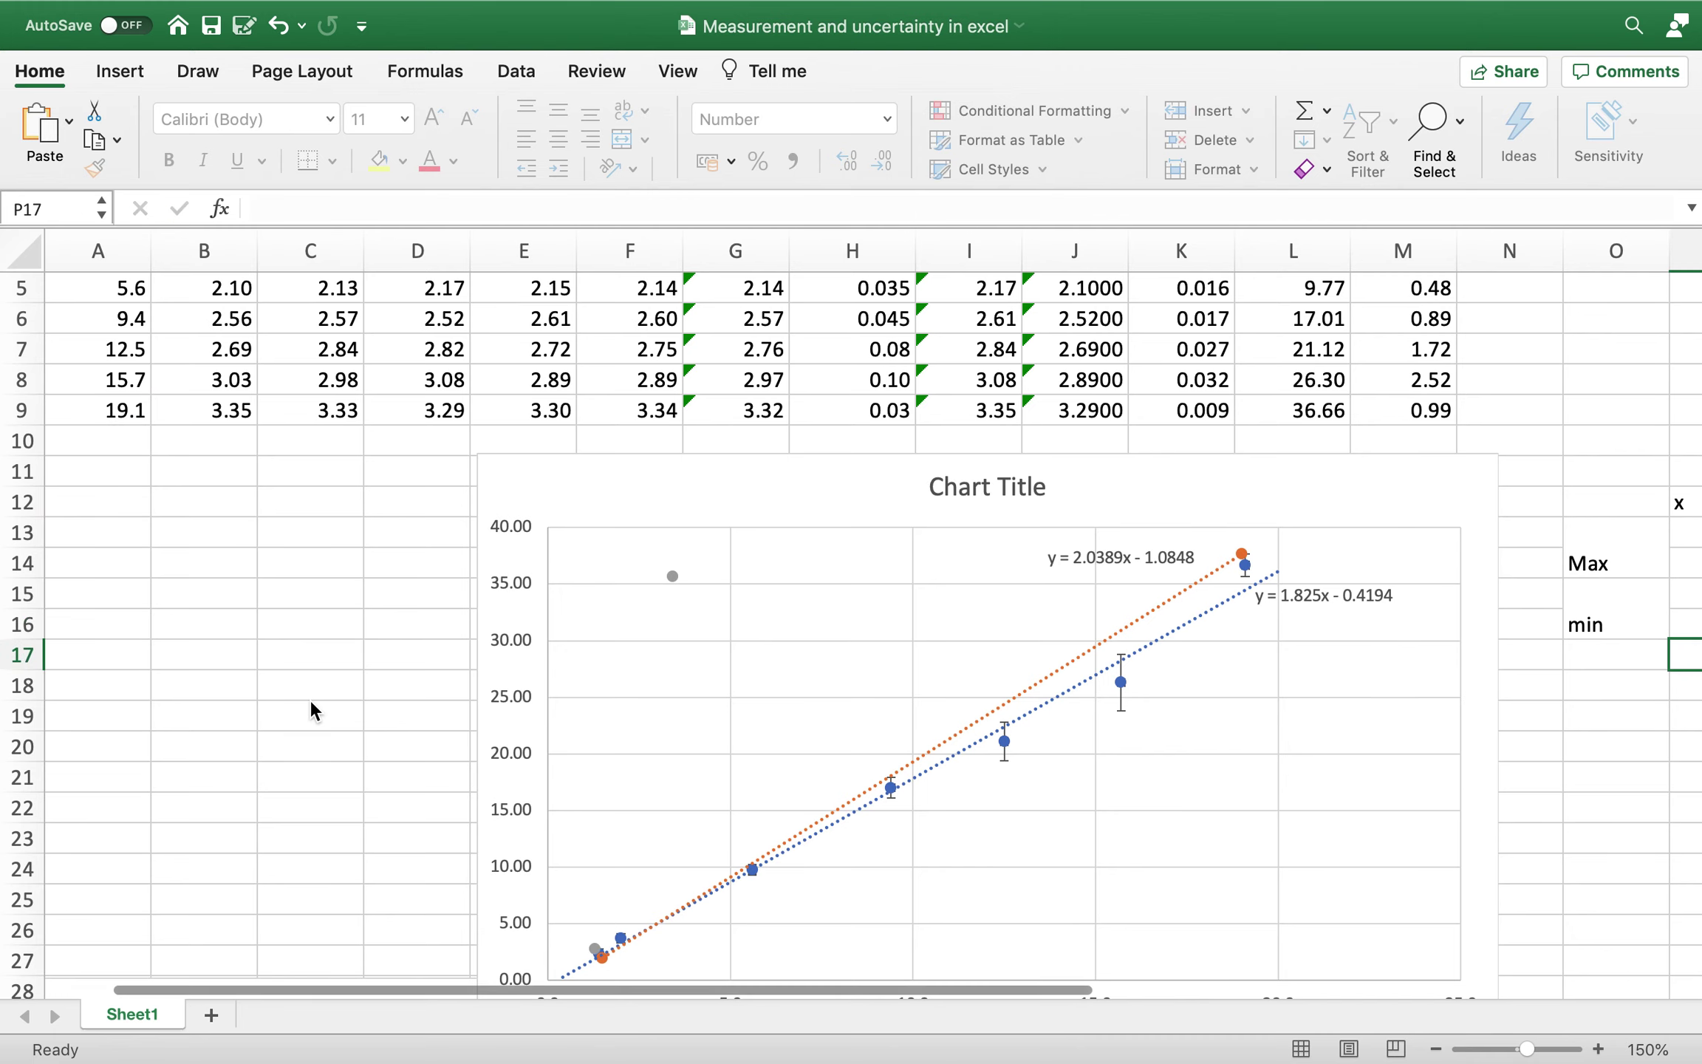
- Add a linear trendline based on the Min slope series to the cubed-diameter chart
scroll(444, 717, "right", 1)
scroll(947, 825, "down", 2)
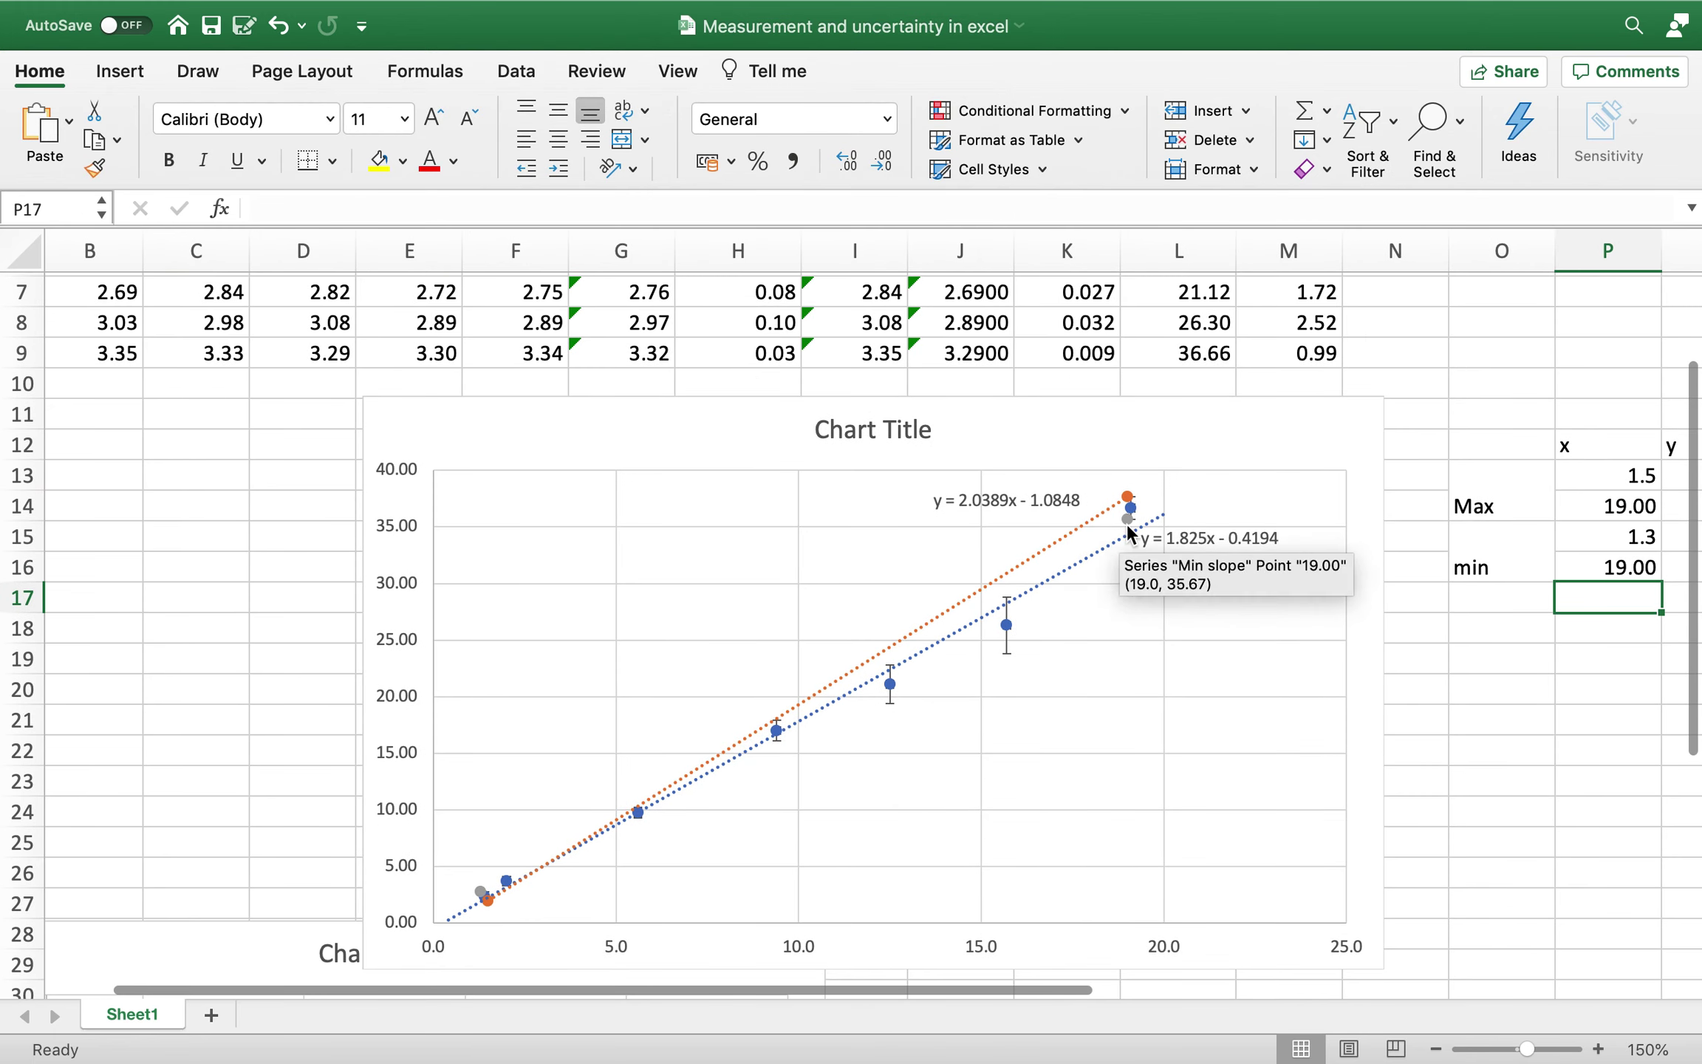
left_click(588, 626)
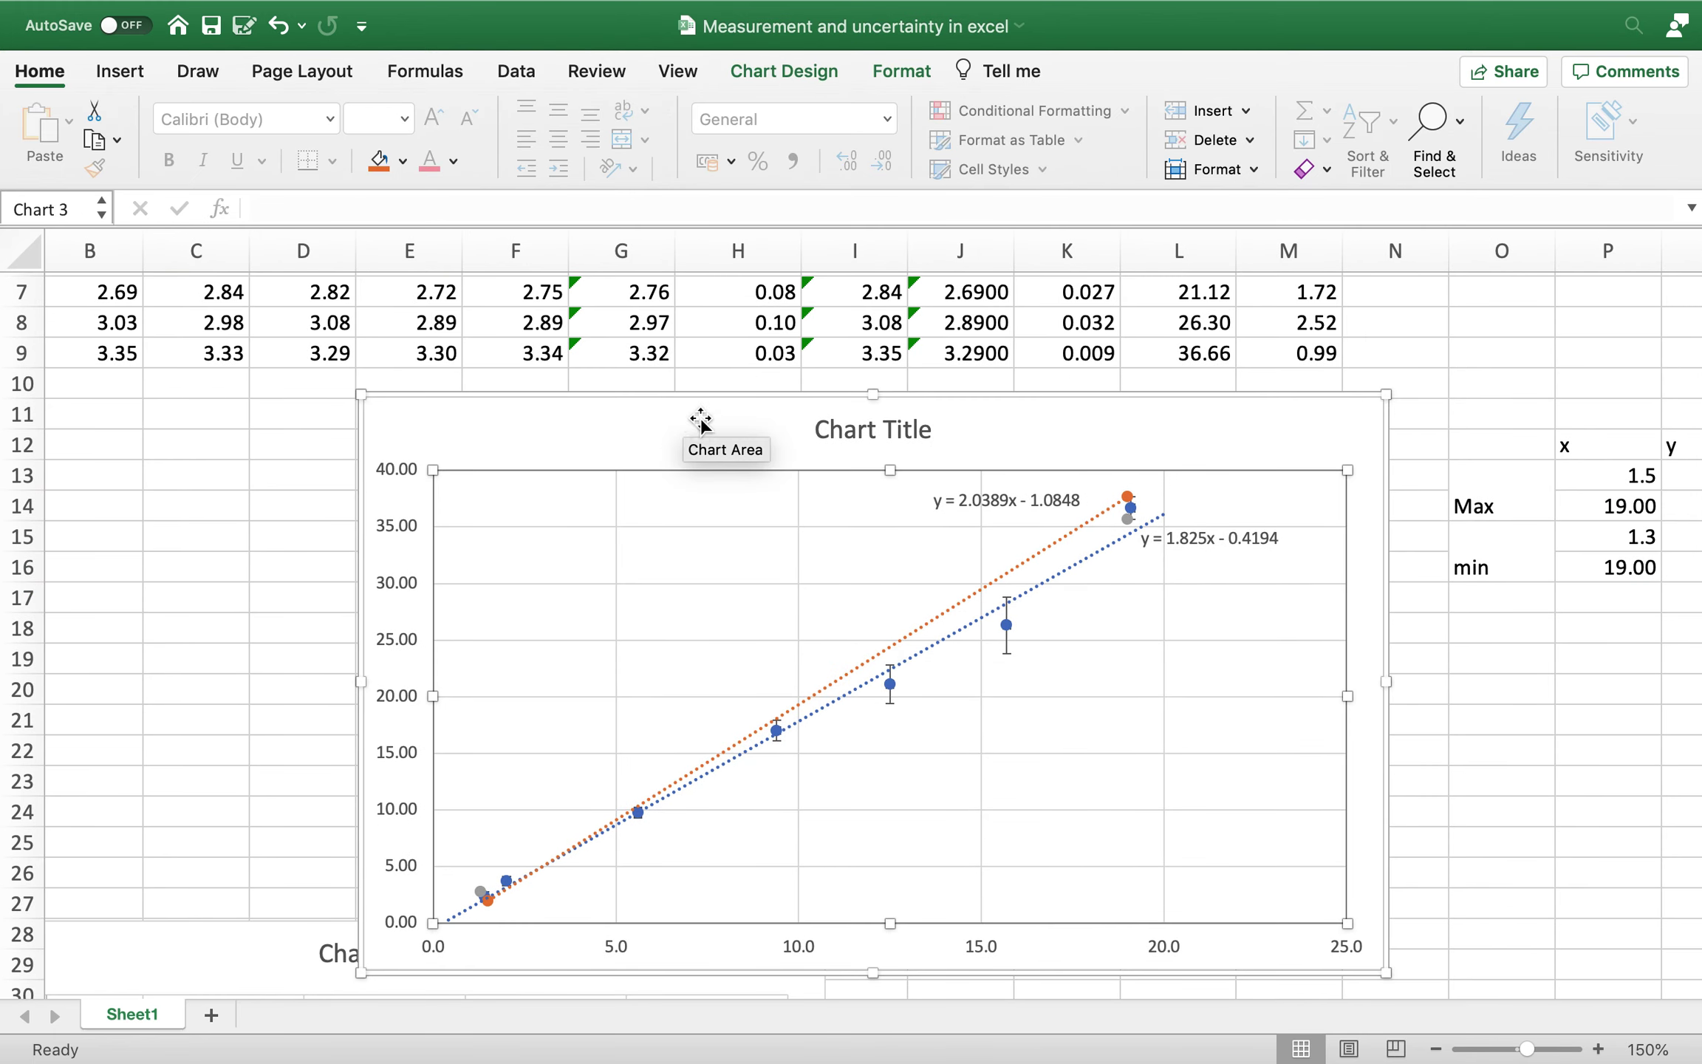
left_click(782, 74)
left_click(43, 122)
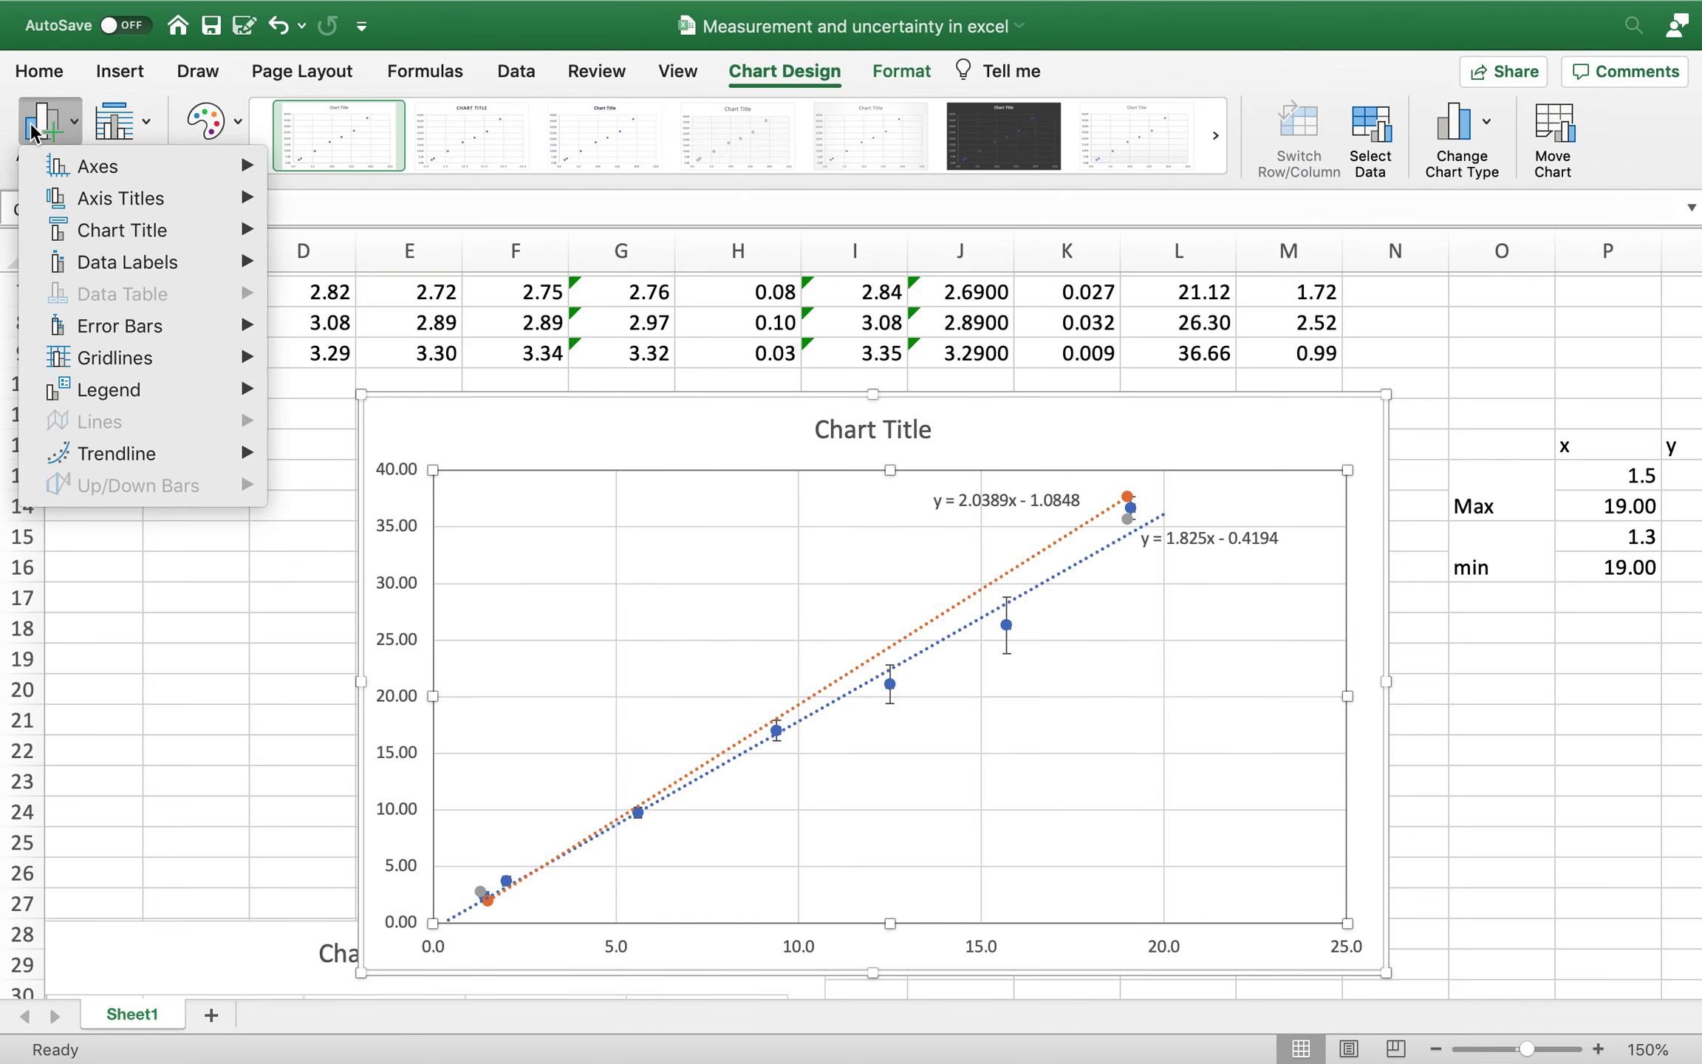
mouse_move(137, 454)
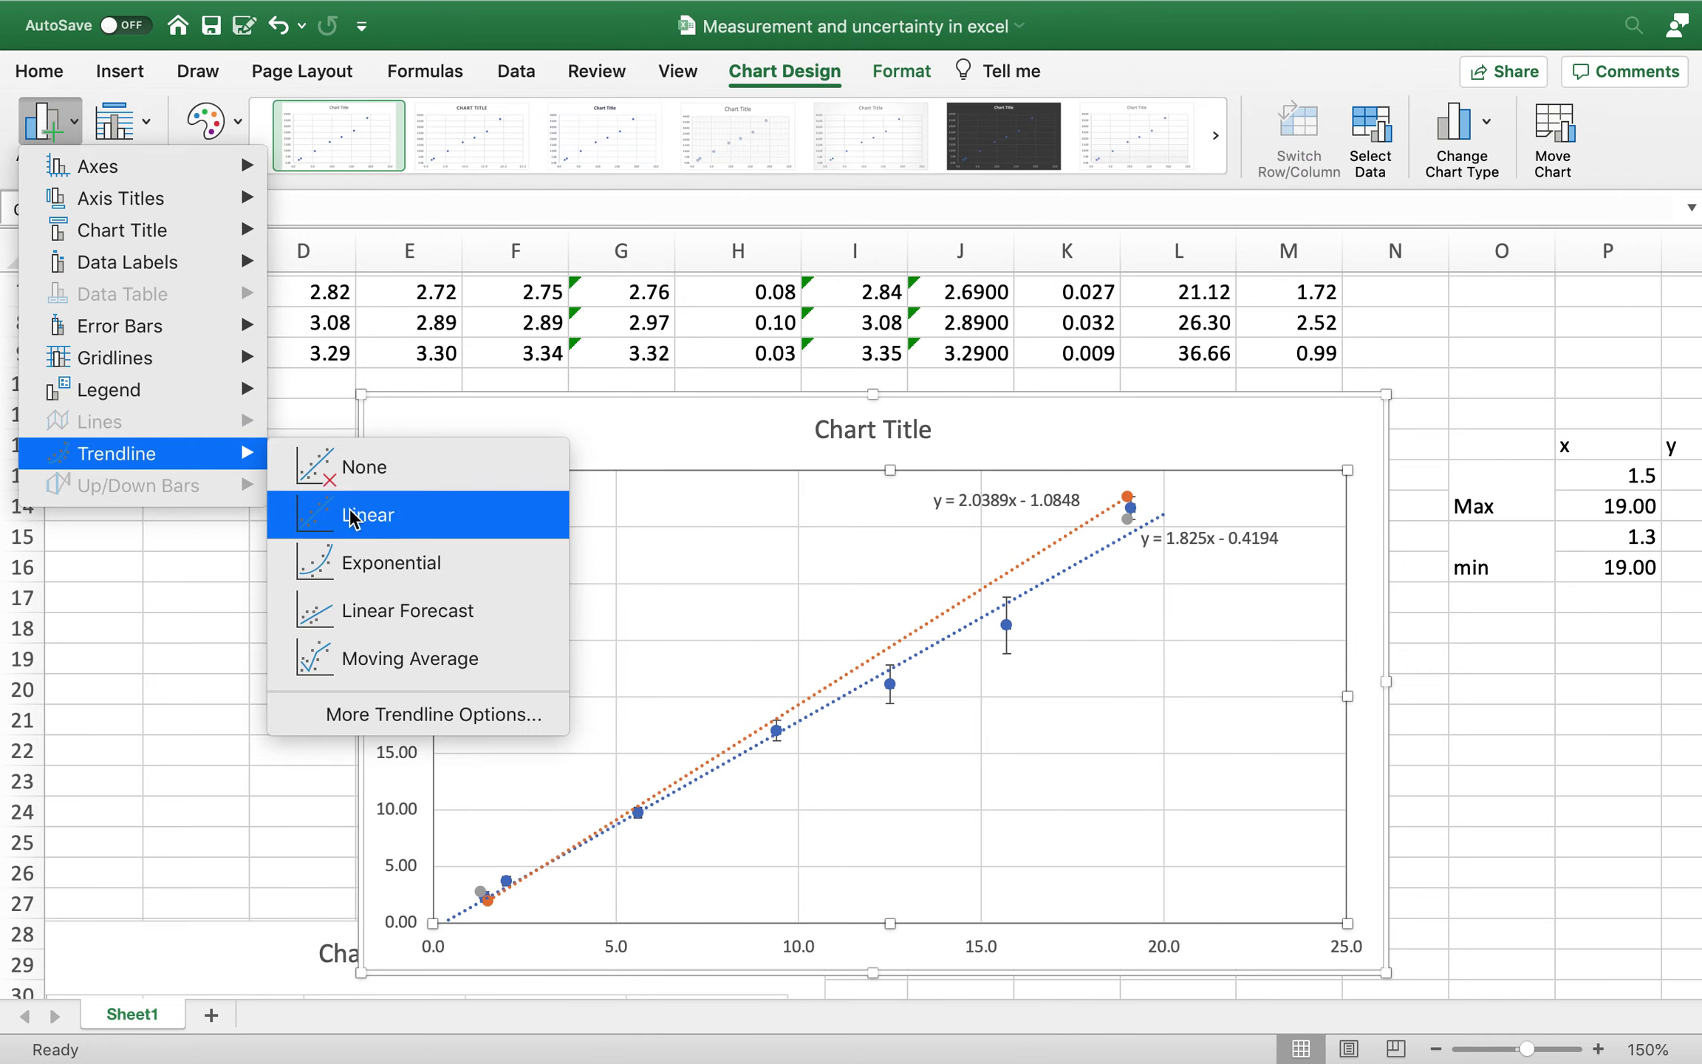
left_click(386, 714)
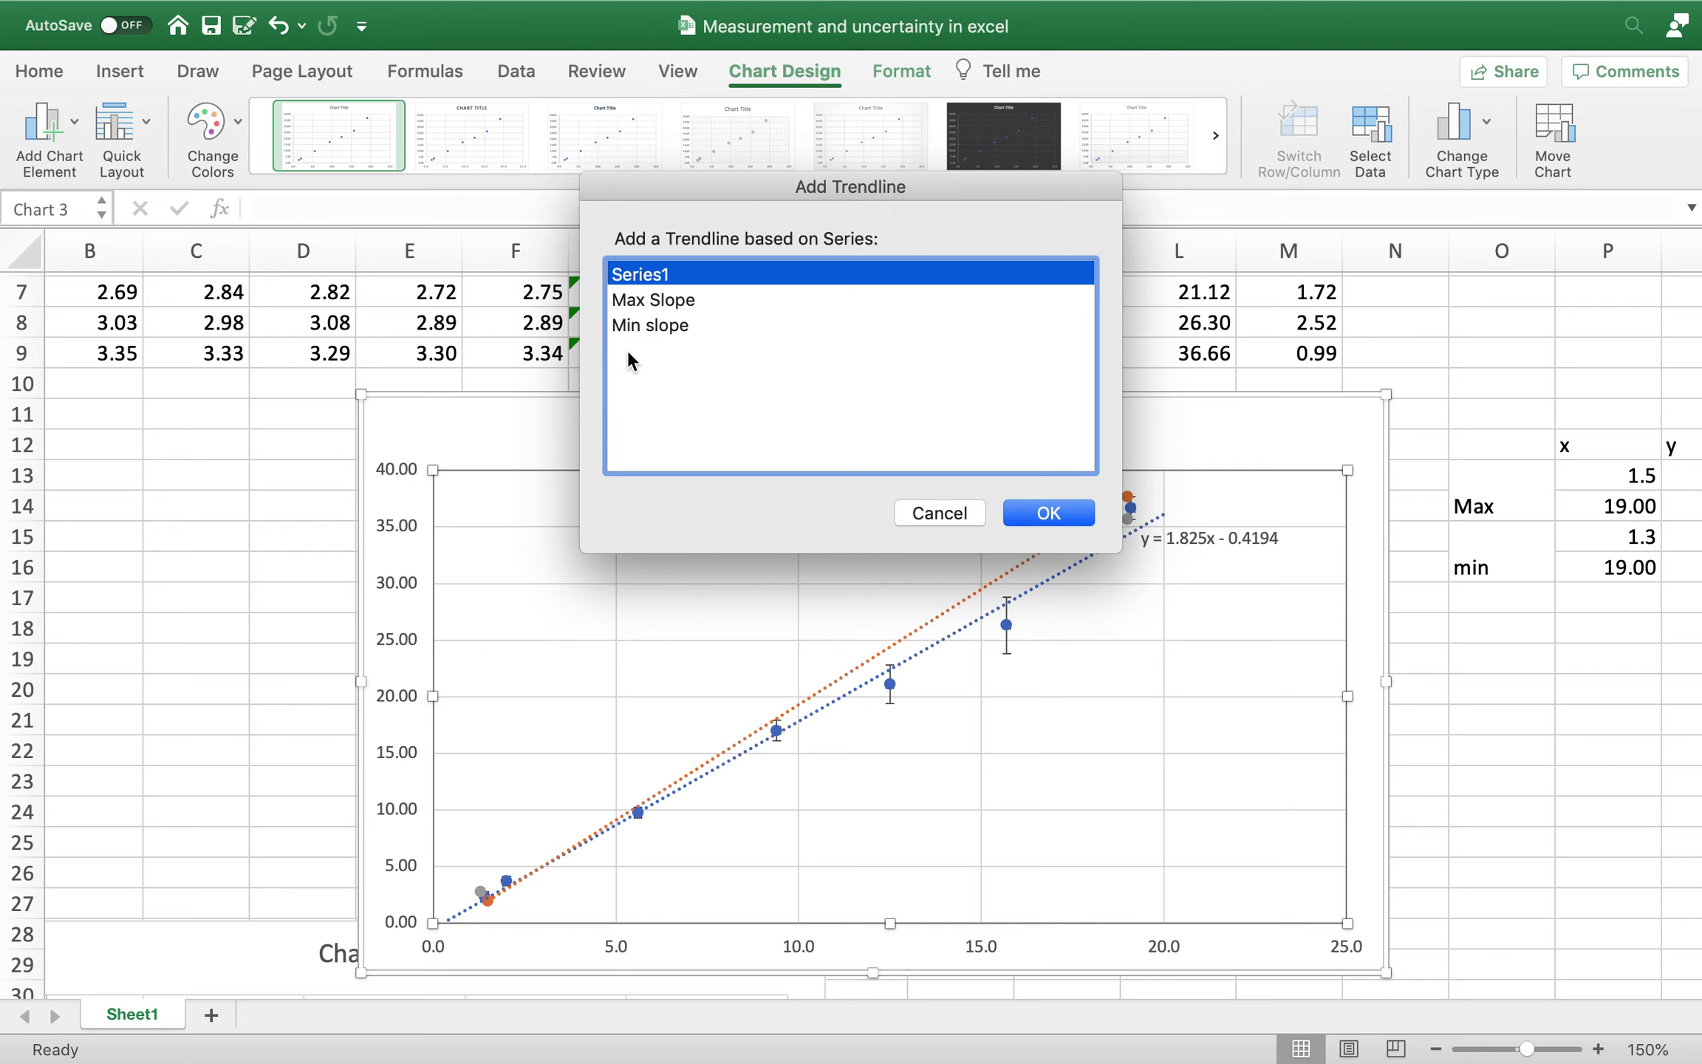
left_click(630, 325)
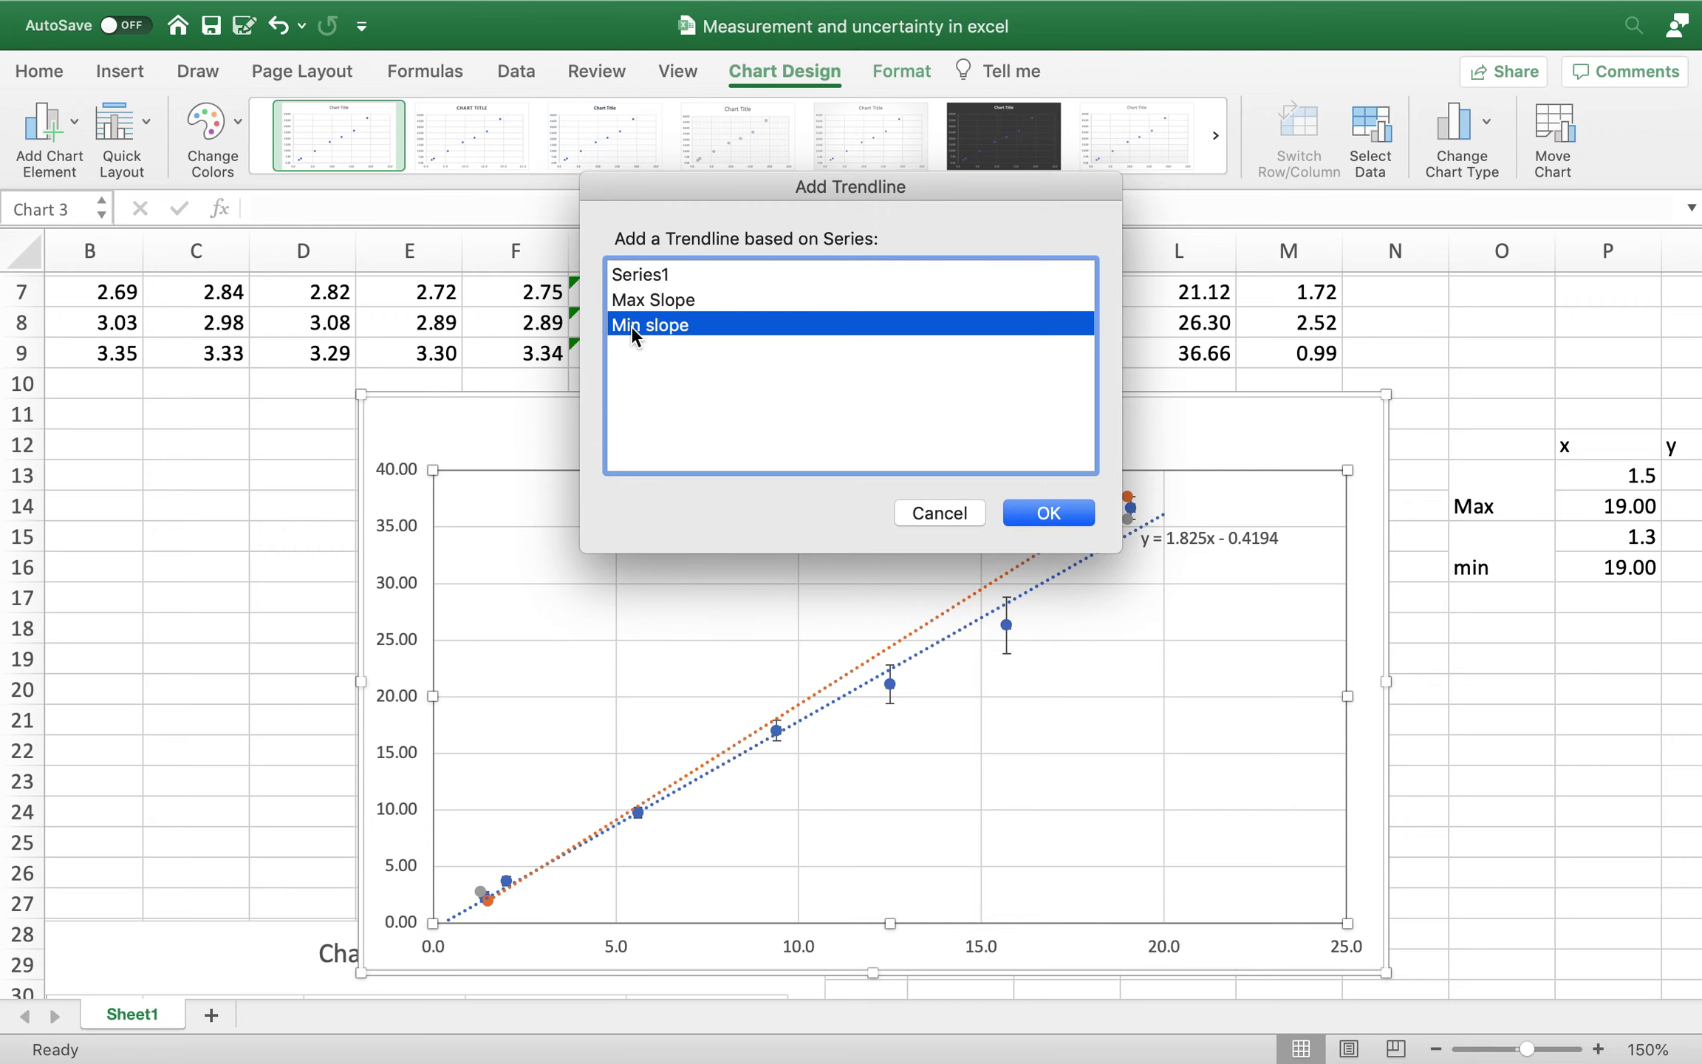
left_click(1028, 514)
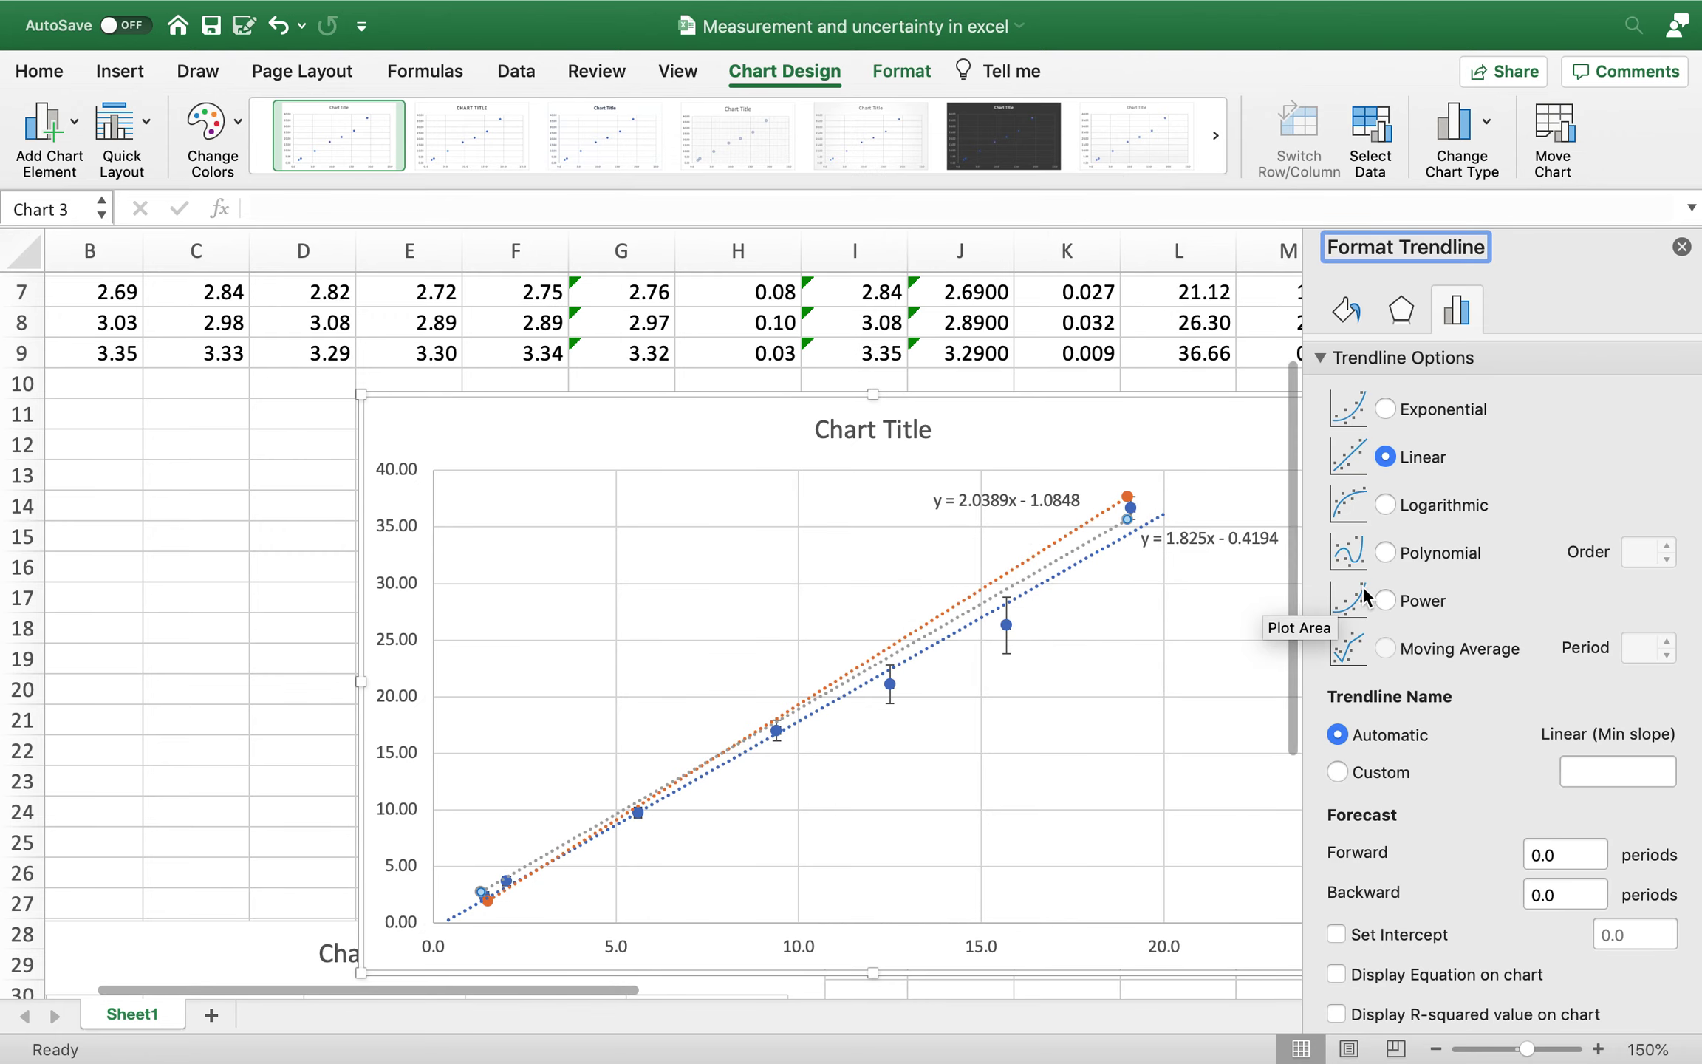
- Display the Min slope trendline's equation on the chart and color the line standard red
scroll(1358, 923, "down", 1)
left_click(1341, 962)
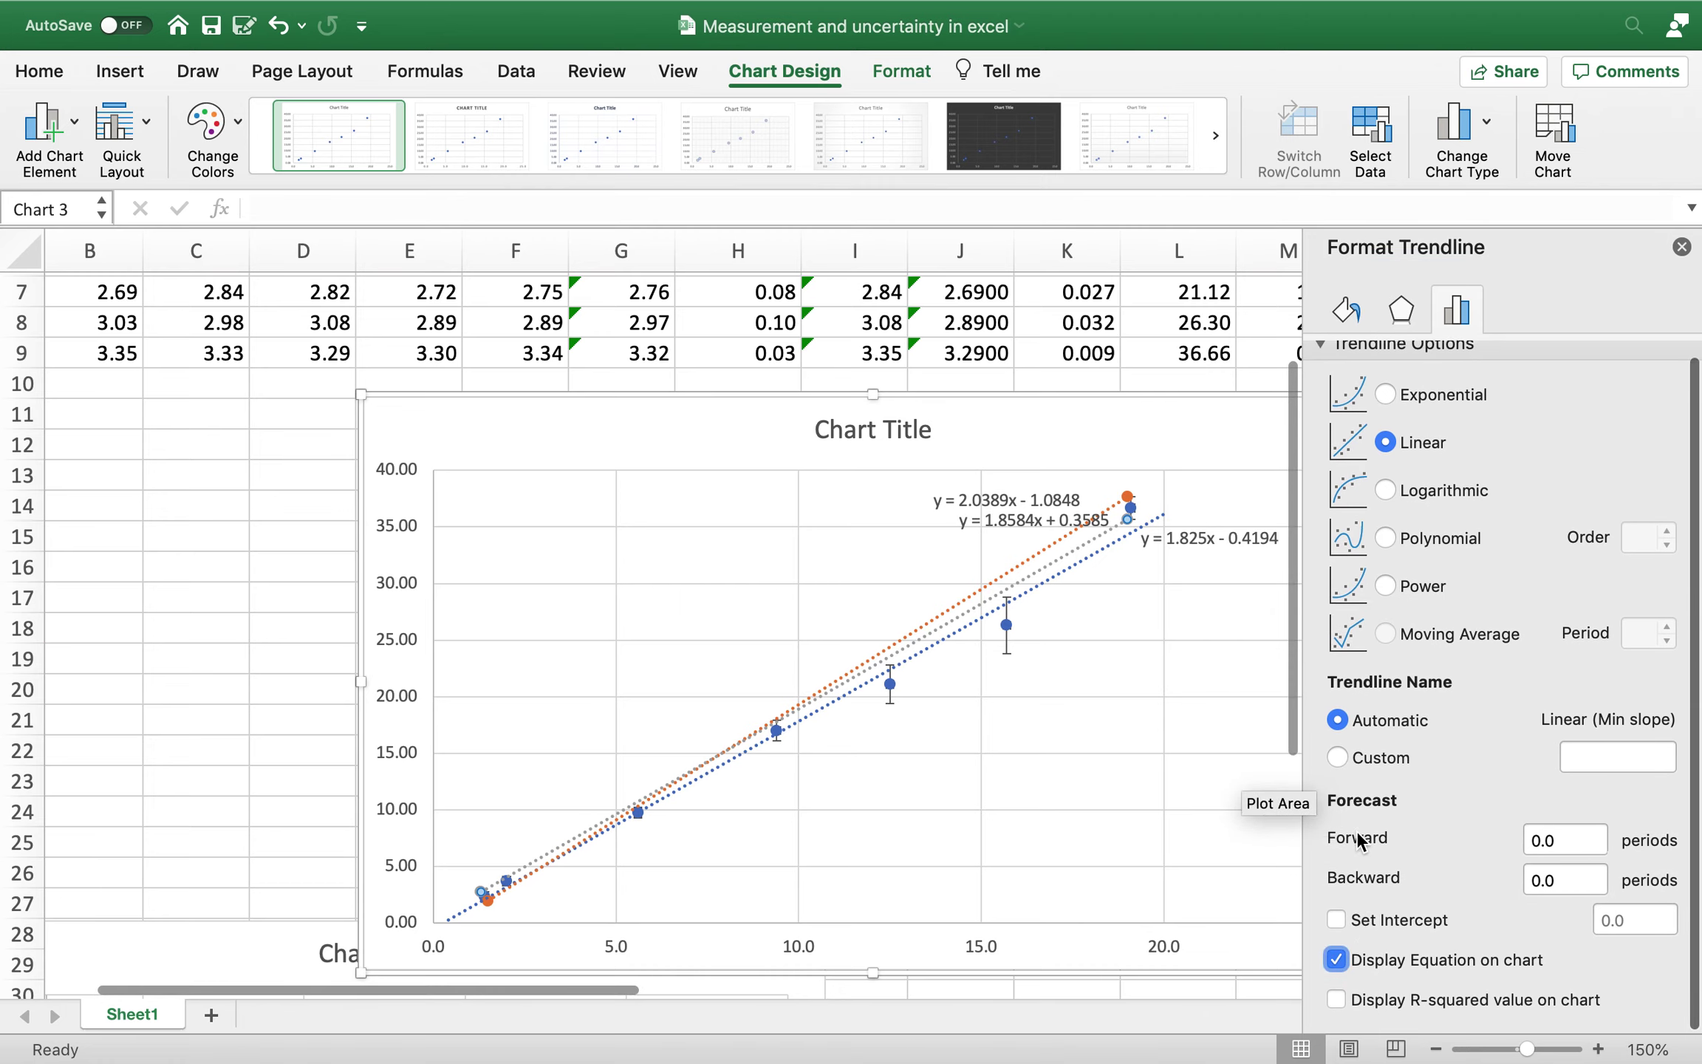
scroll(1340, 521, "up", 1)
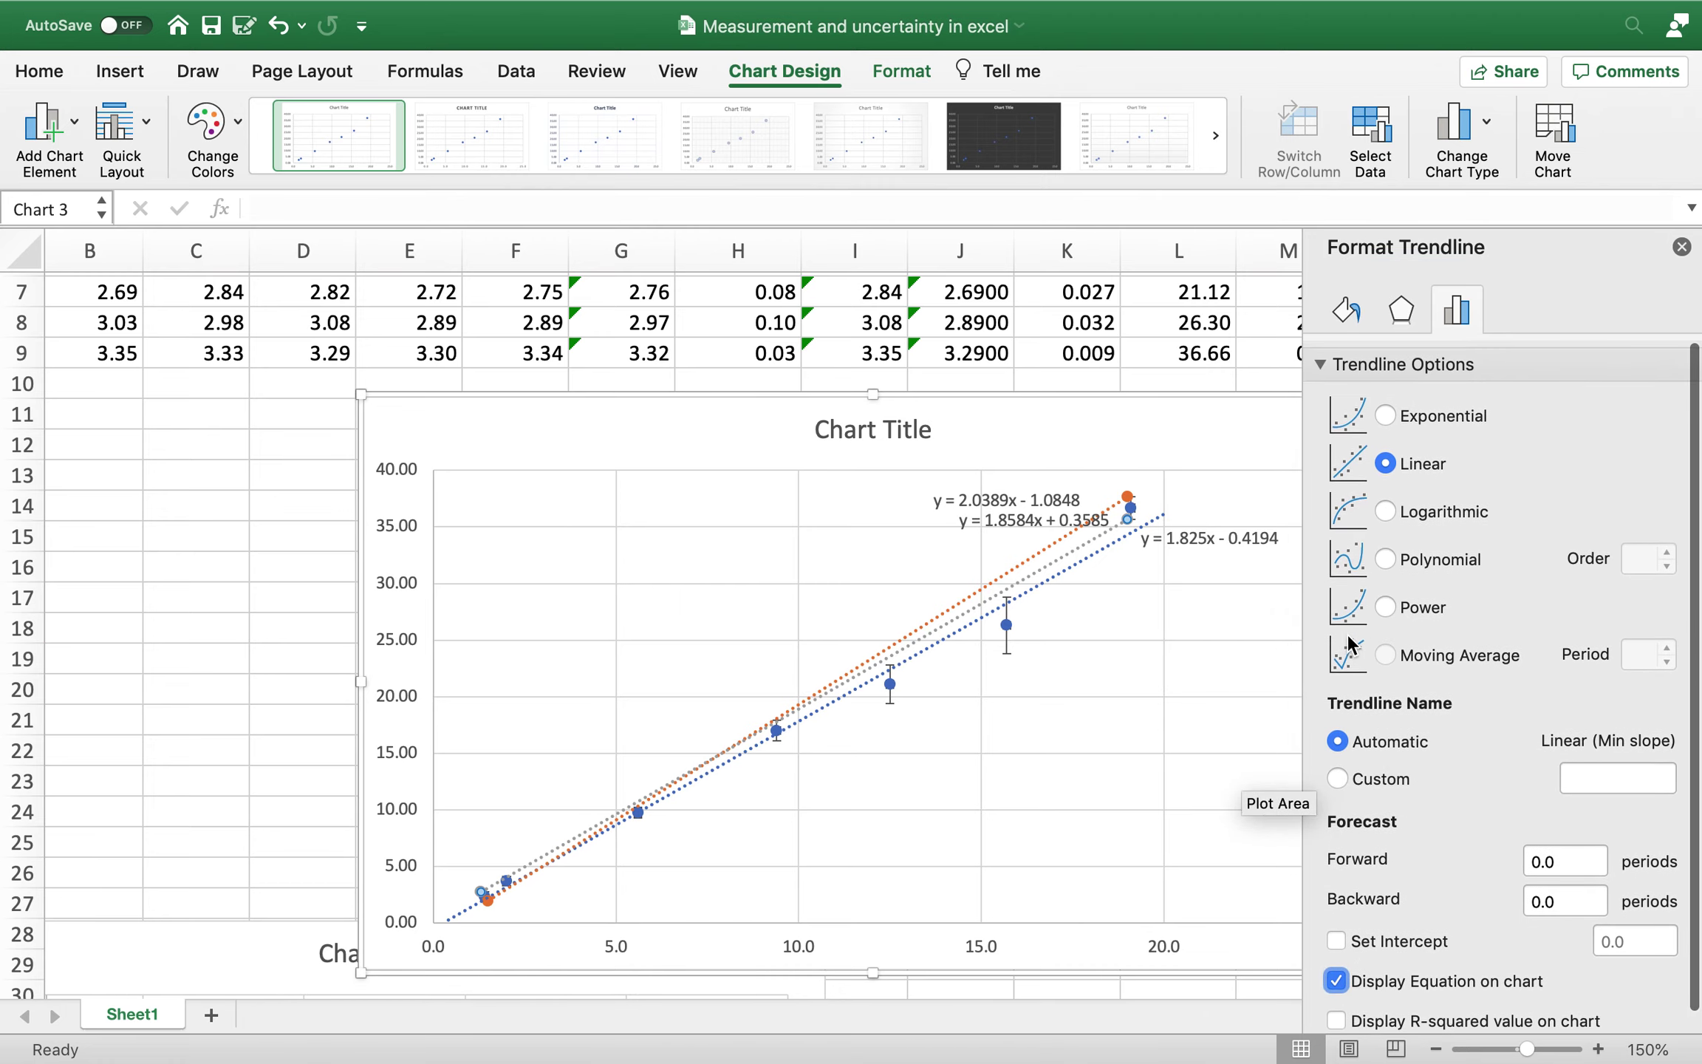
left_click(1339, 311)
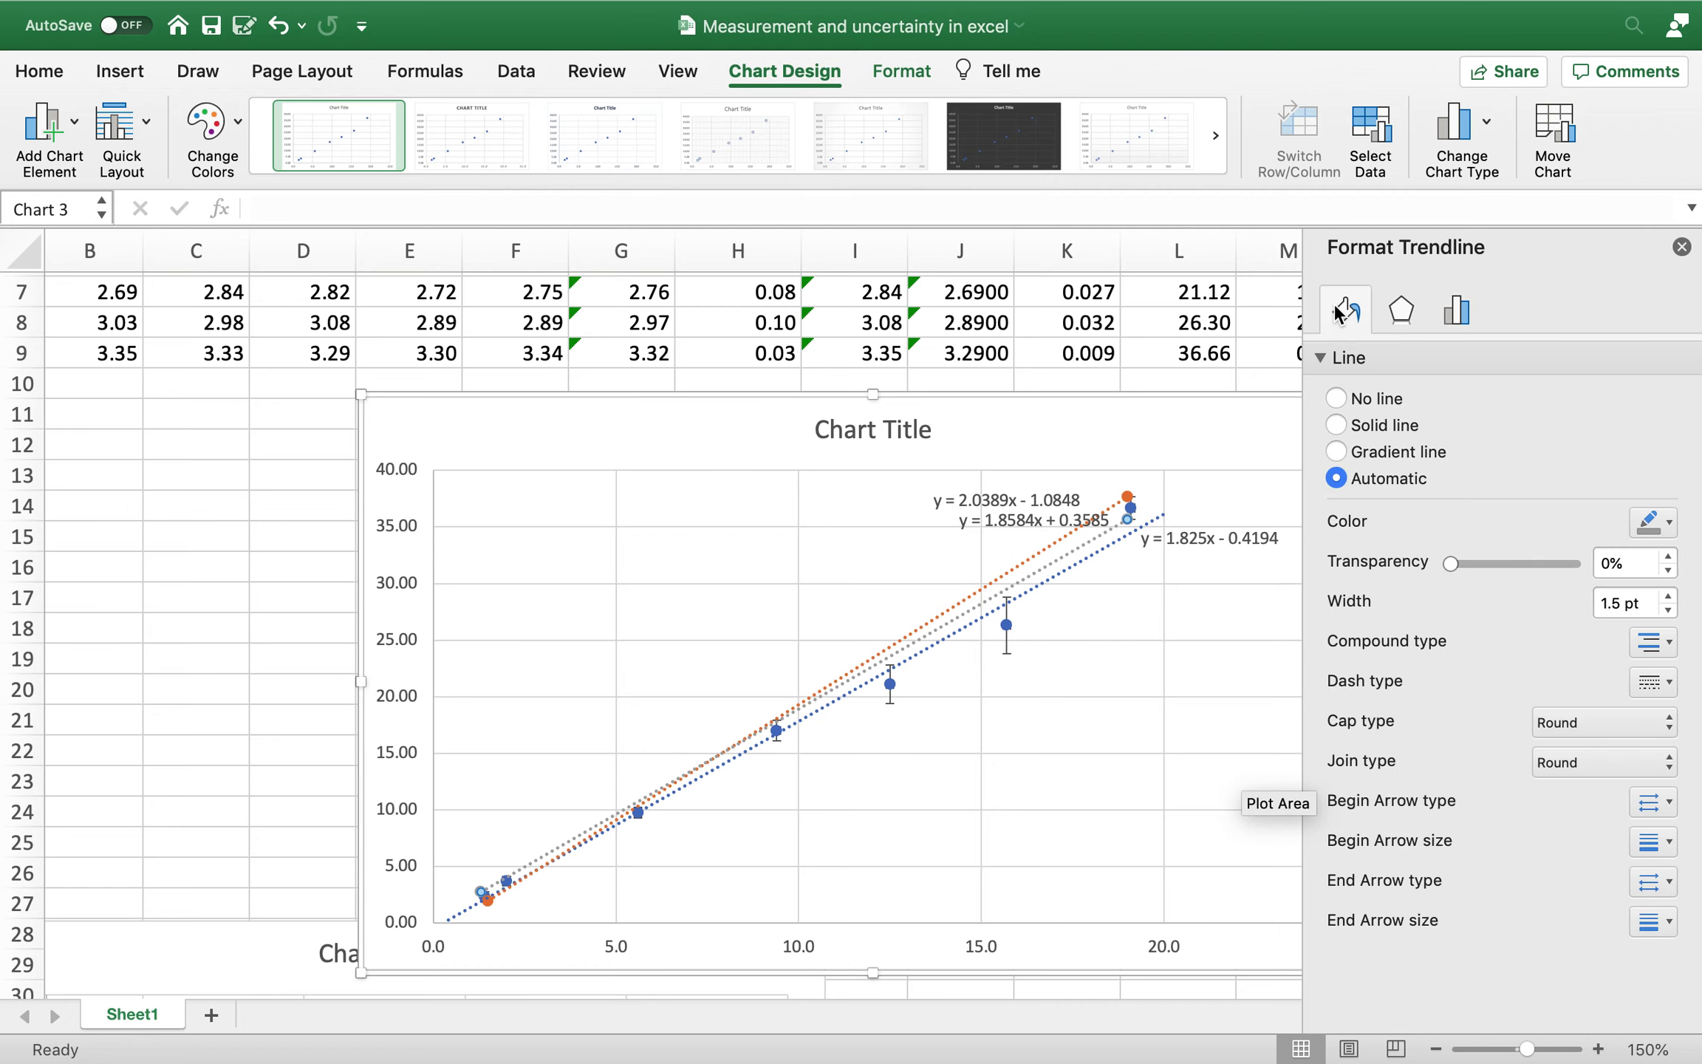
left_click(1647, 526)
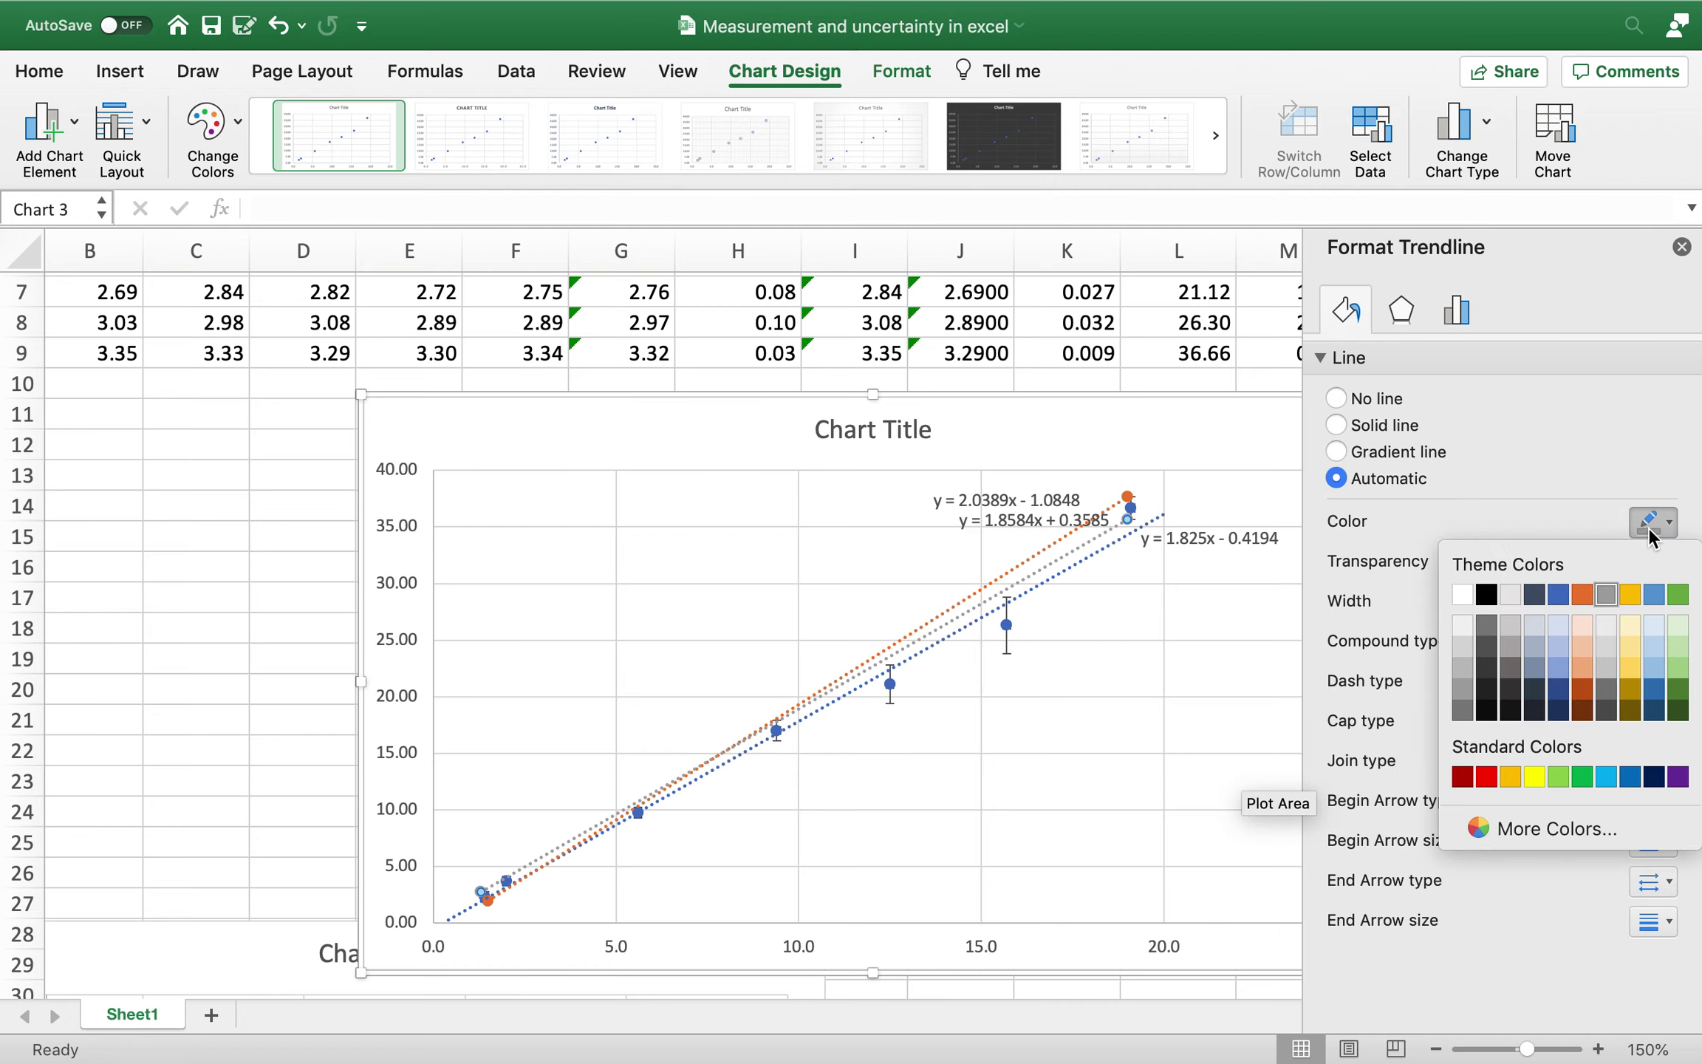
left_click(1486, 775)
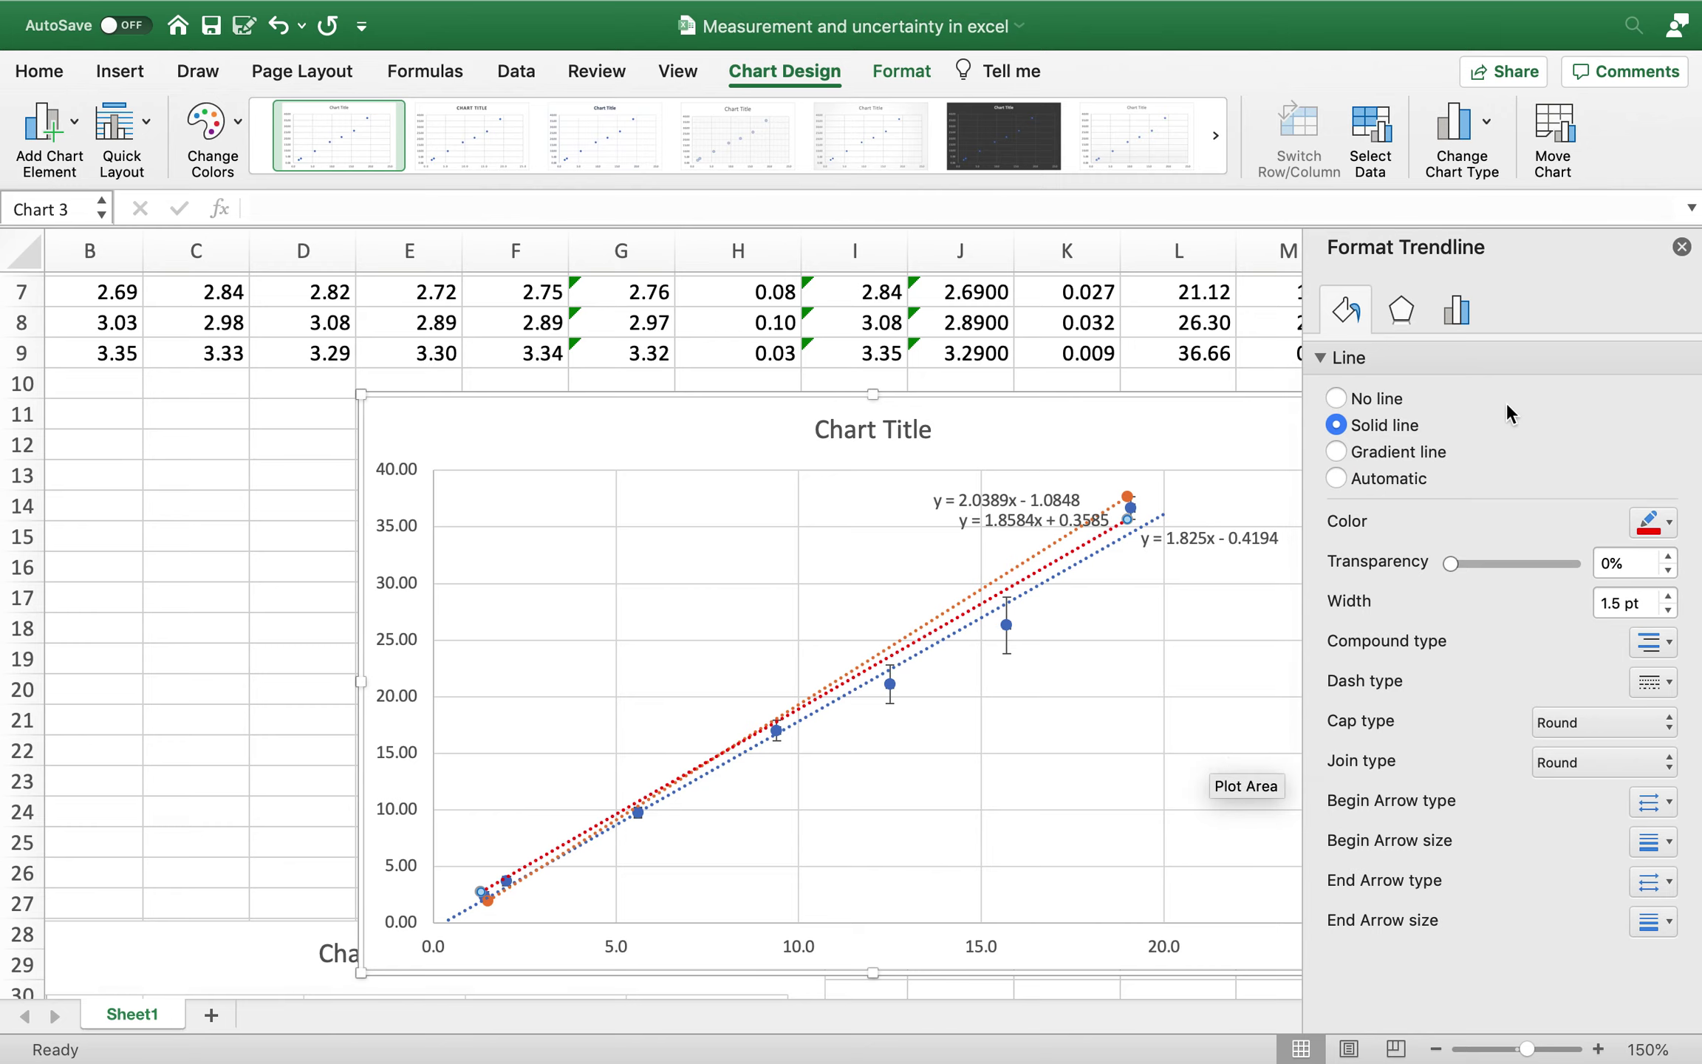
- Close the formatting pane so the chart and the x-y table can be seen together
left_click(1145, 693)
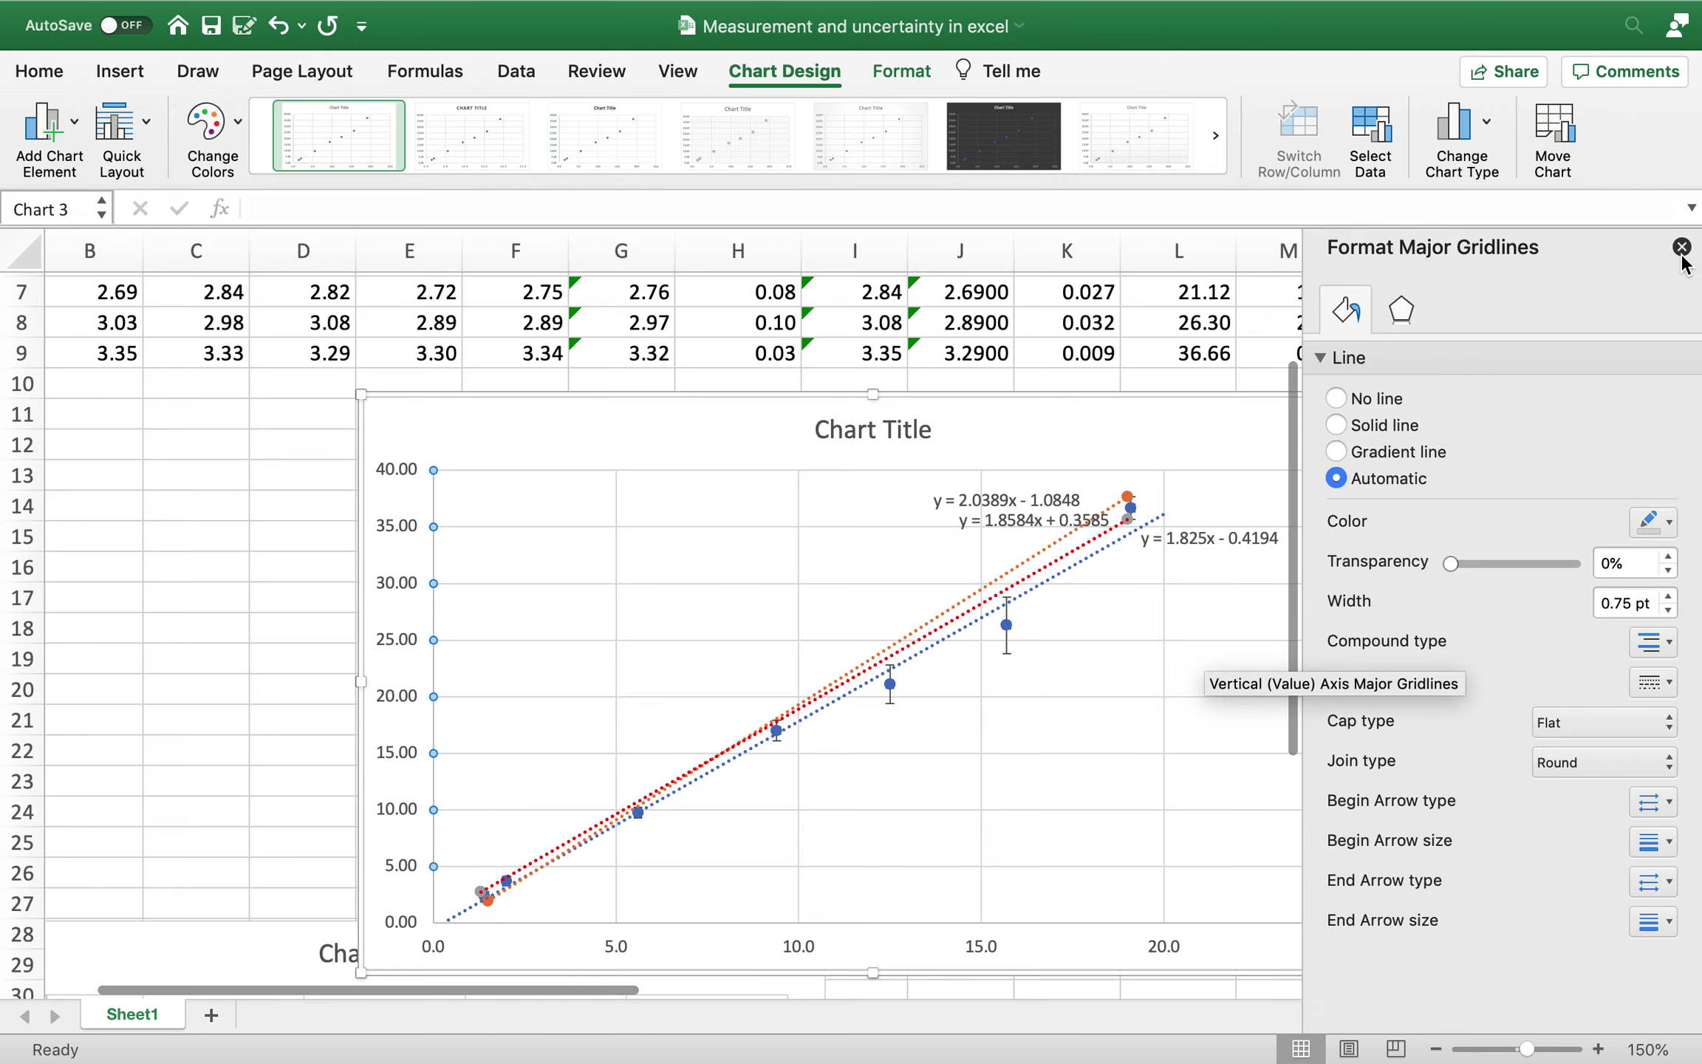
left_click(1681, 248)
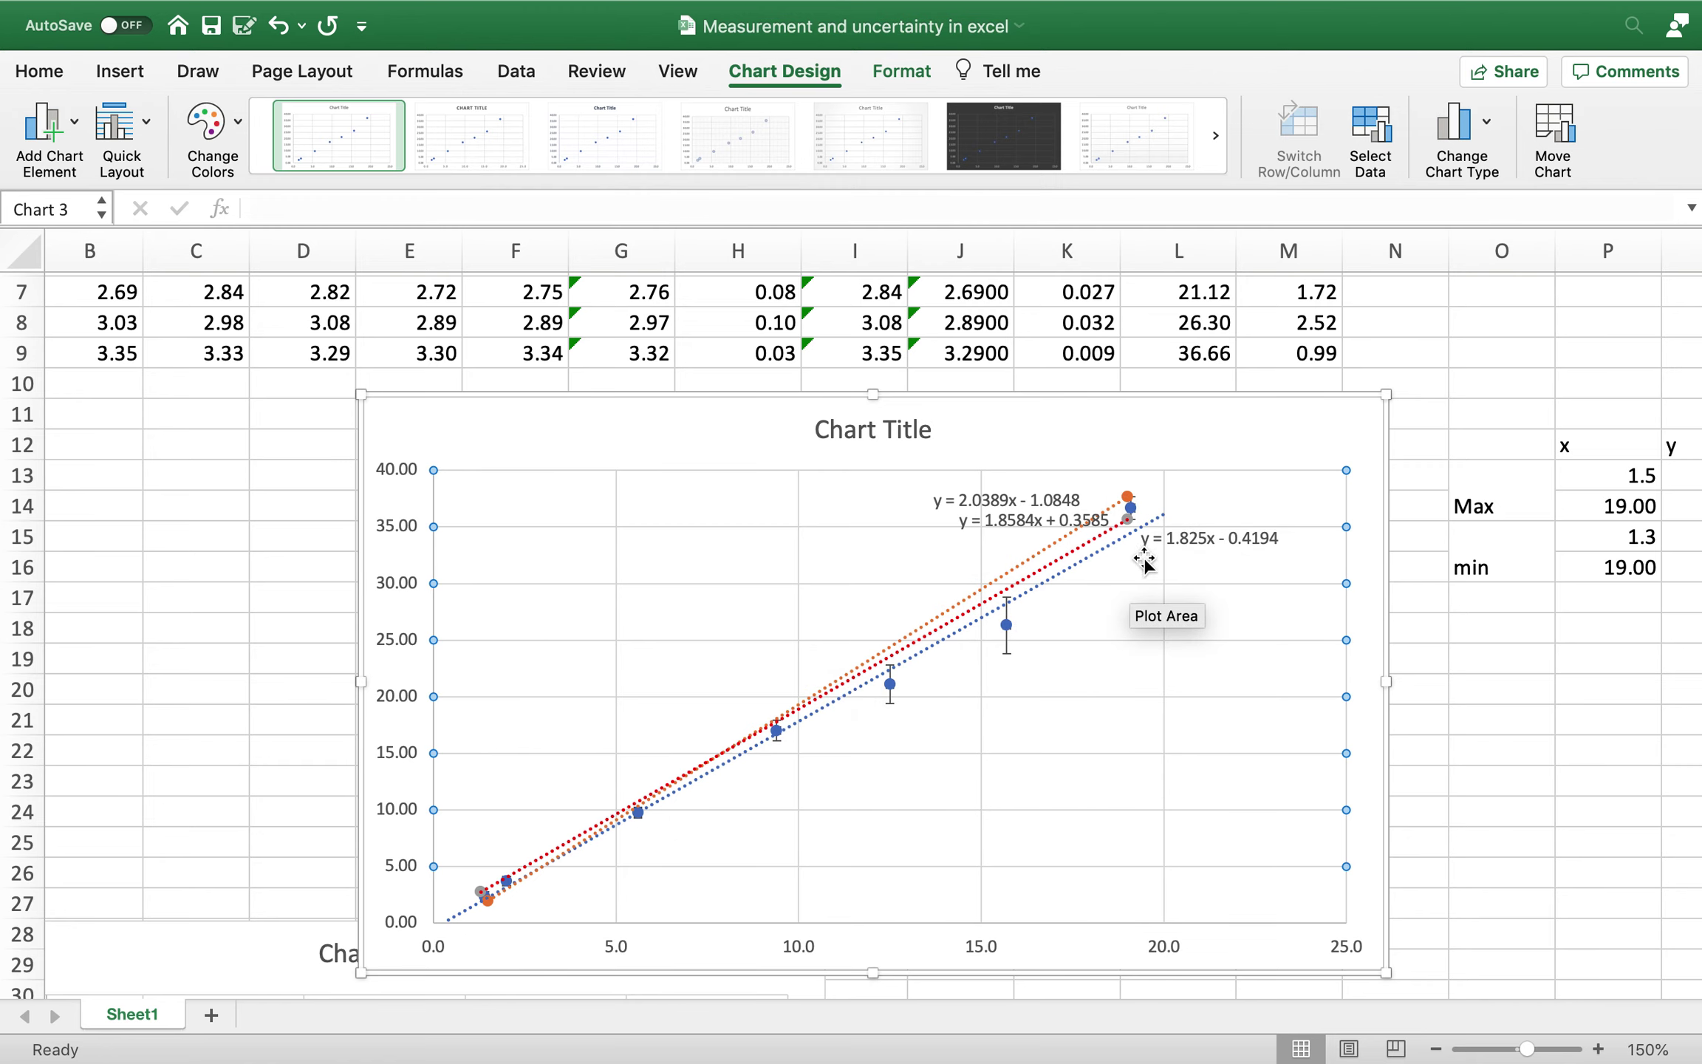
scroll(1247, 662, "right", 5)
scroll(1247, 663, "down", 2)
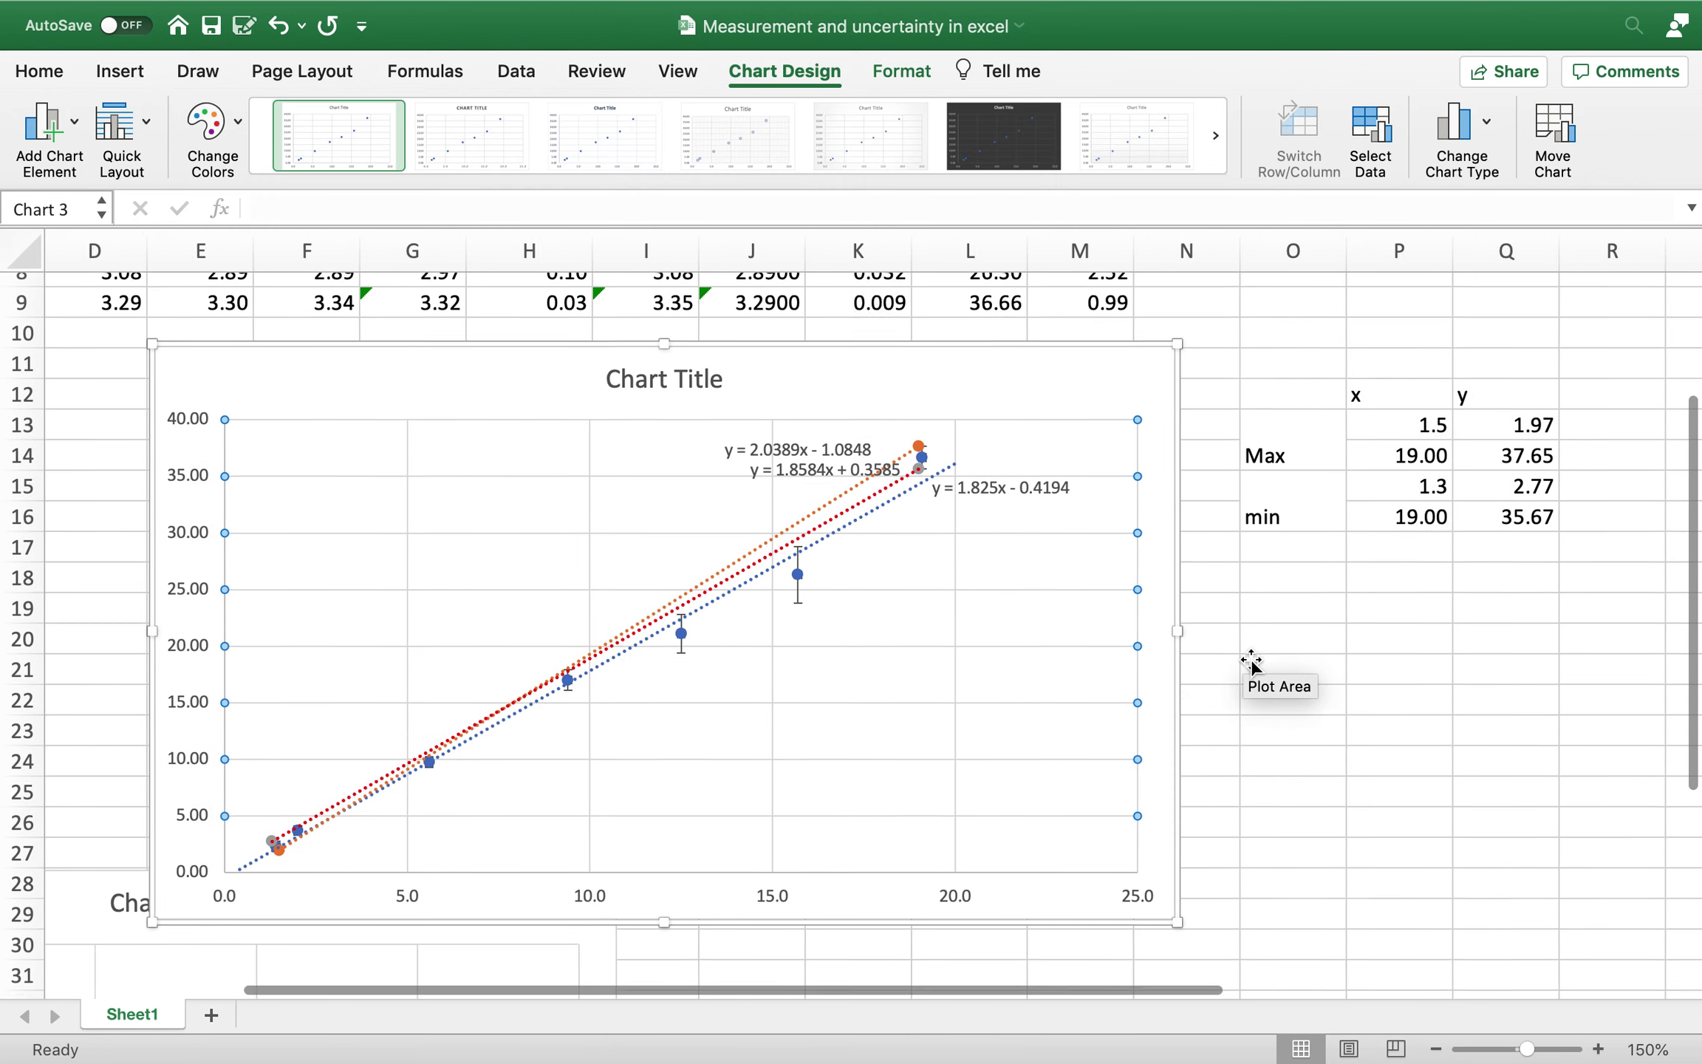
- Try =L9-M9-1, =L9-M9-2 and =L9-M9-3 in Q16 to lower the min row's second y value
left_click(1467, 515)
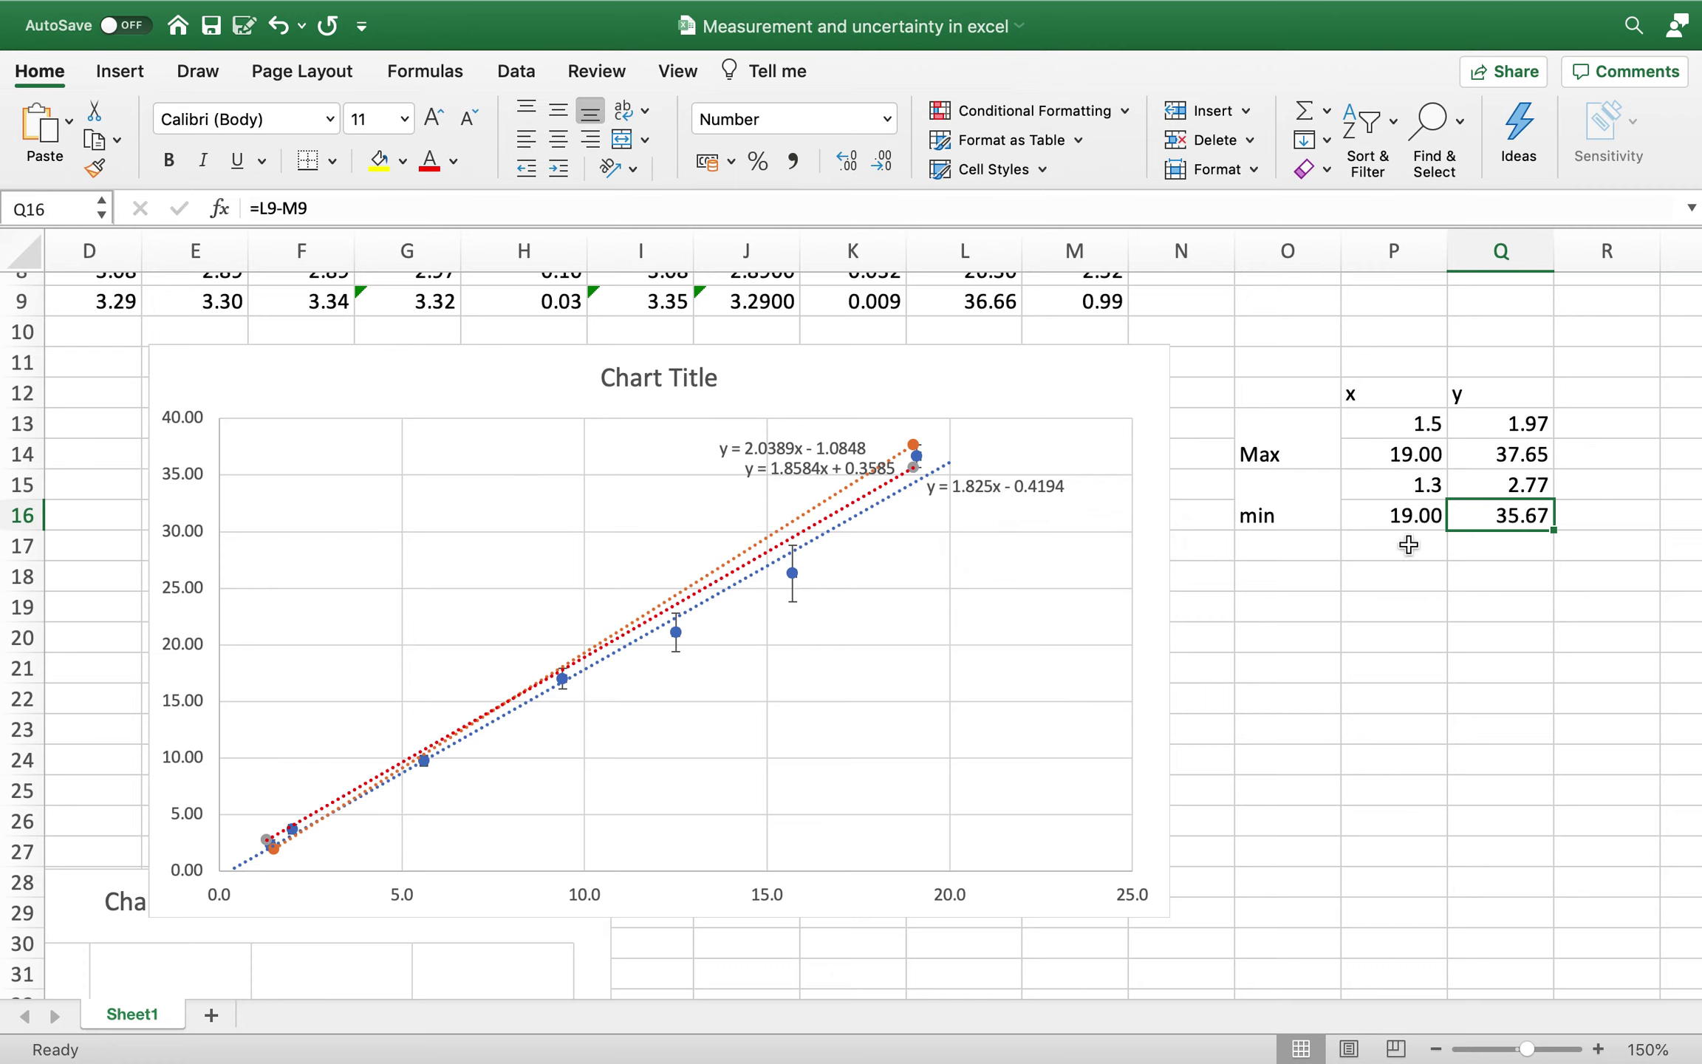
double_click(1509, 515)
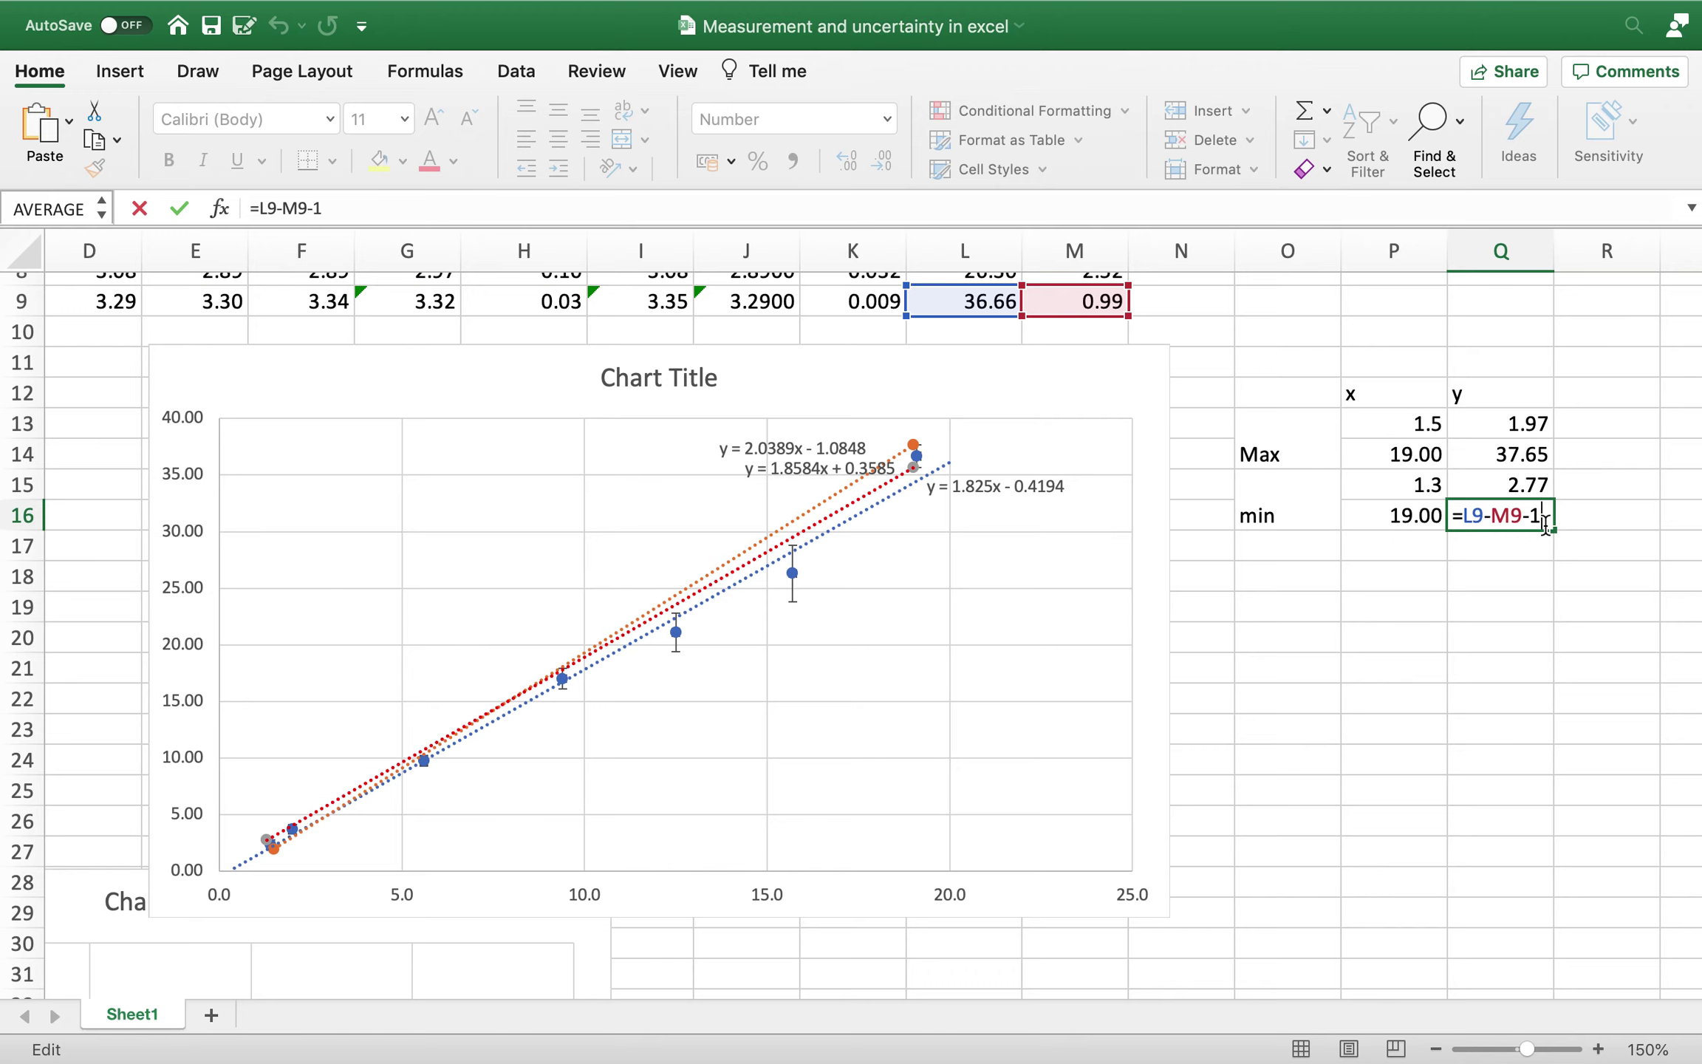
key("Return")
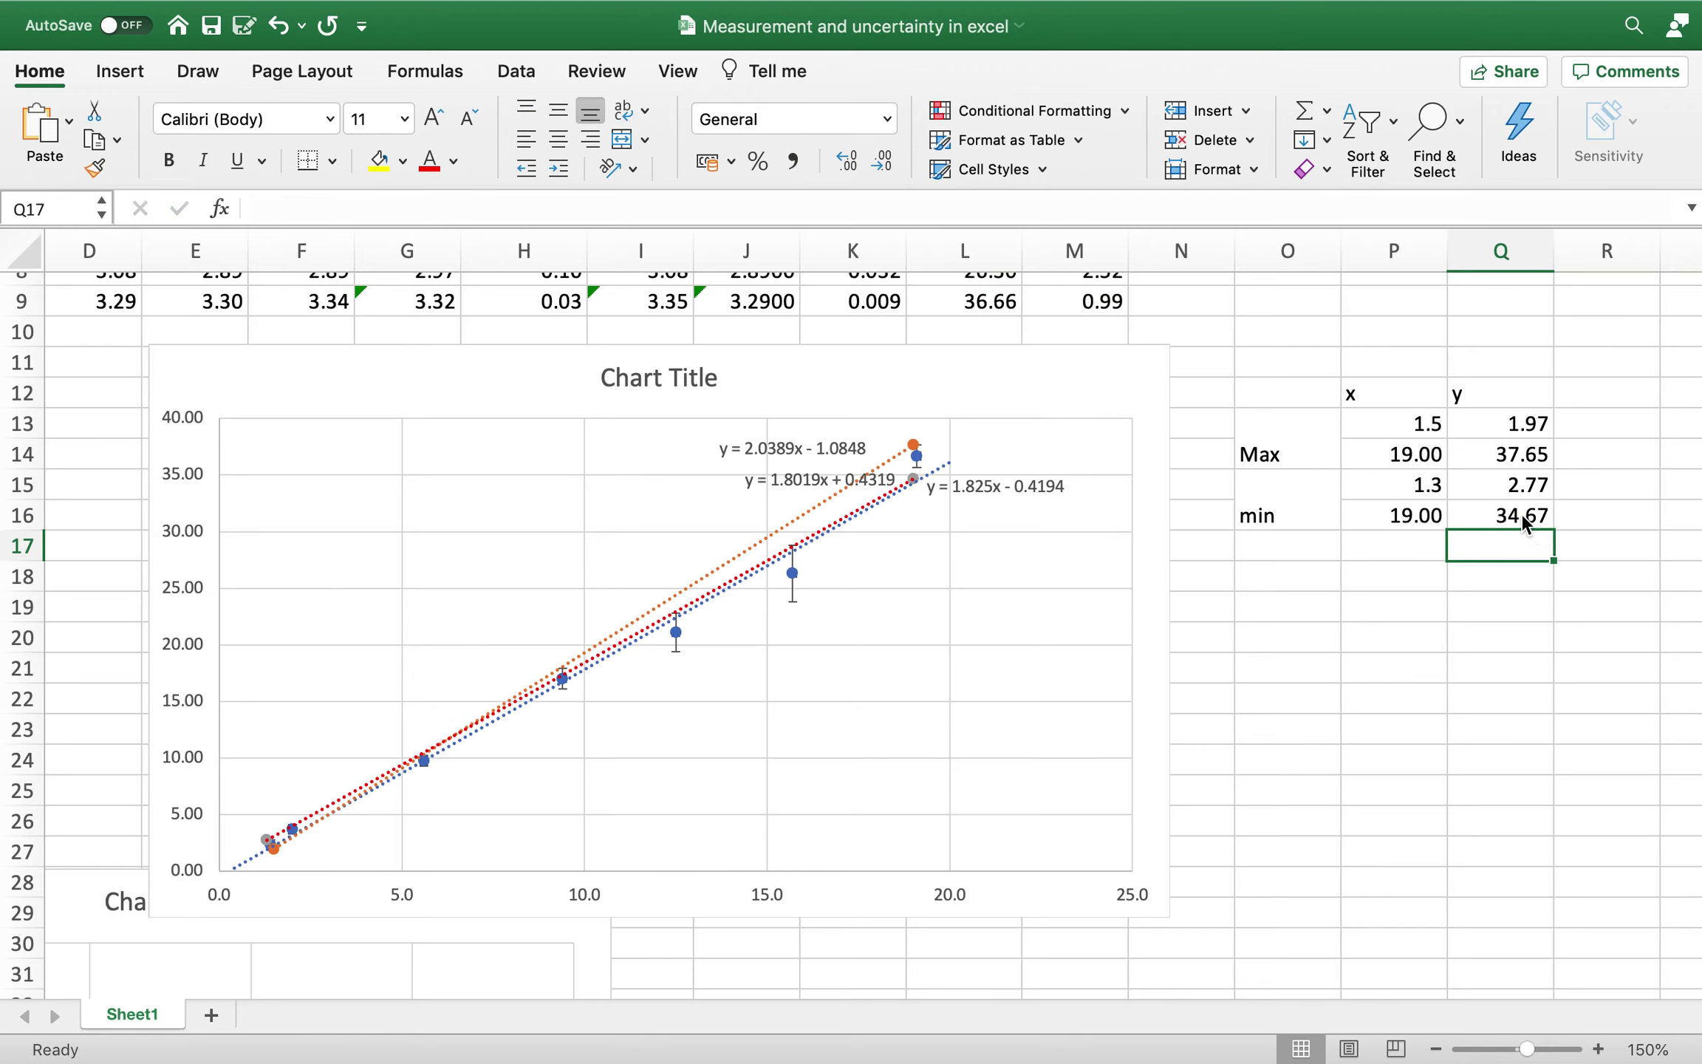
left_click(1520, 515)
double_click(1520, 515)
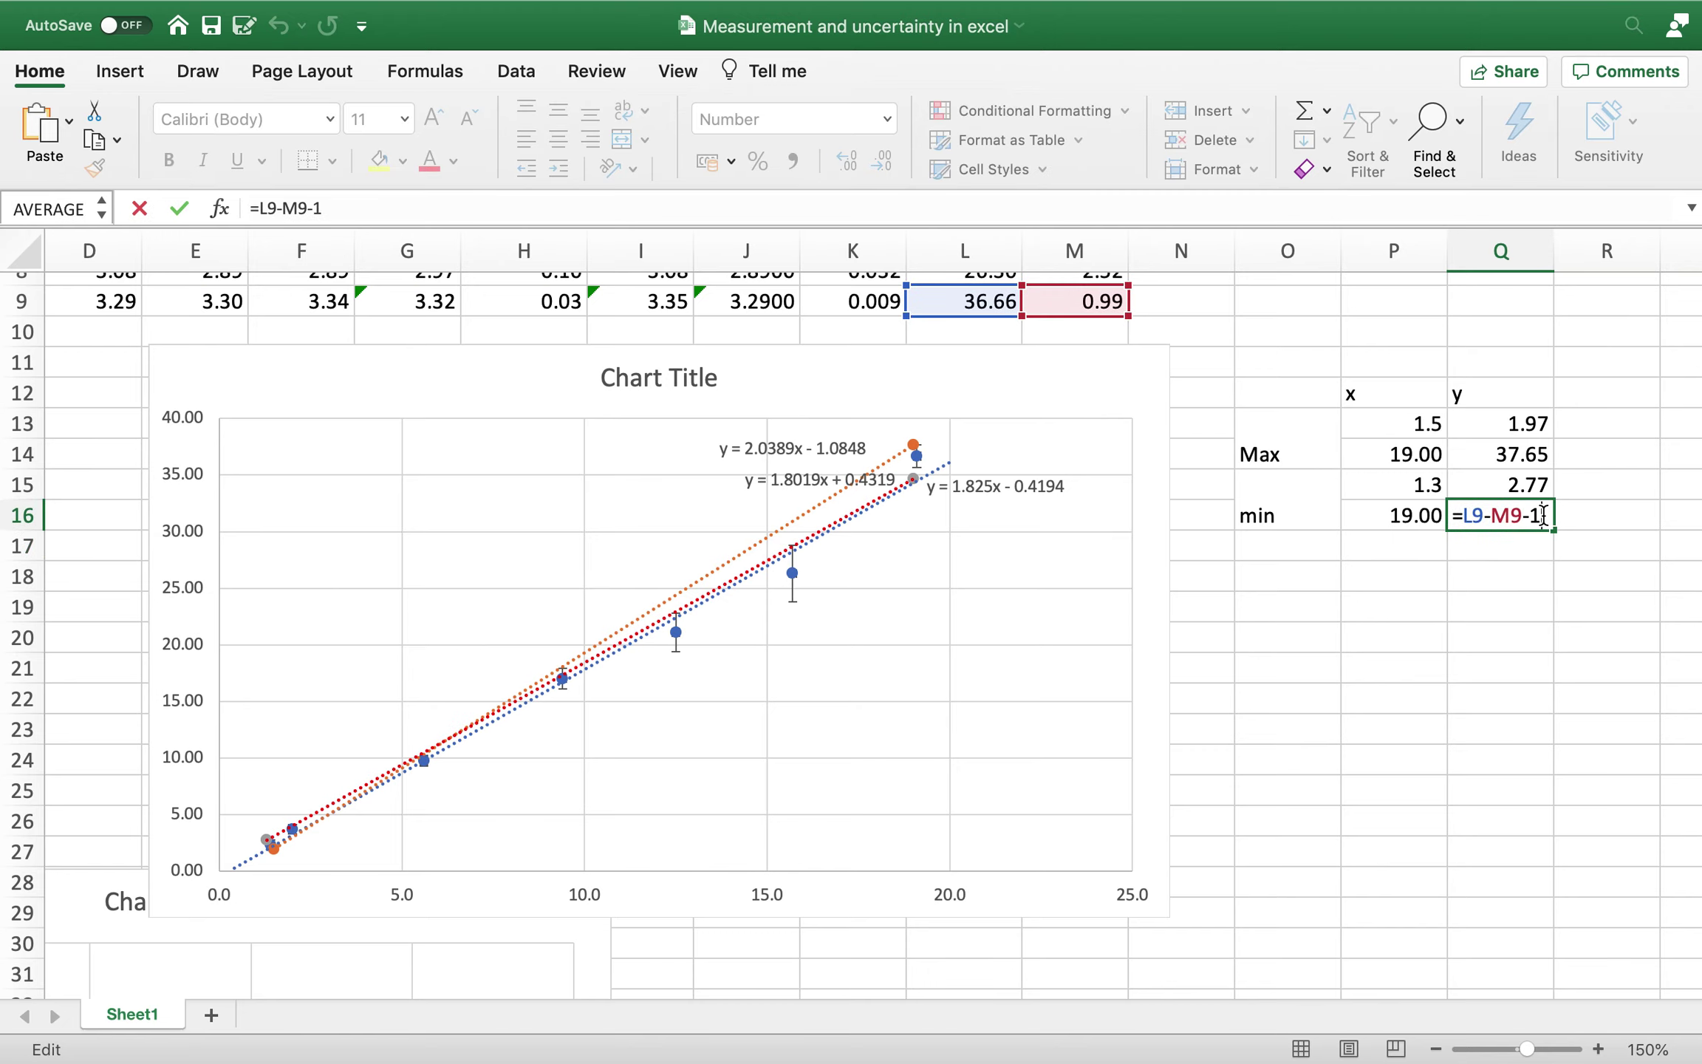
left_click(1478, 688)
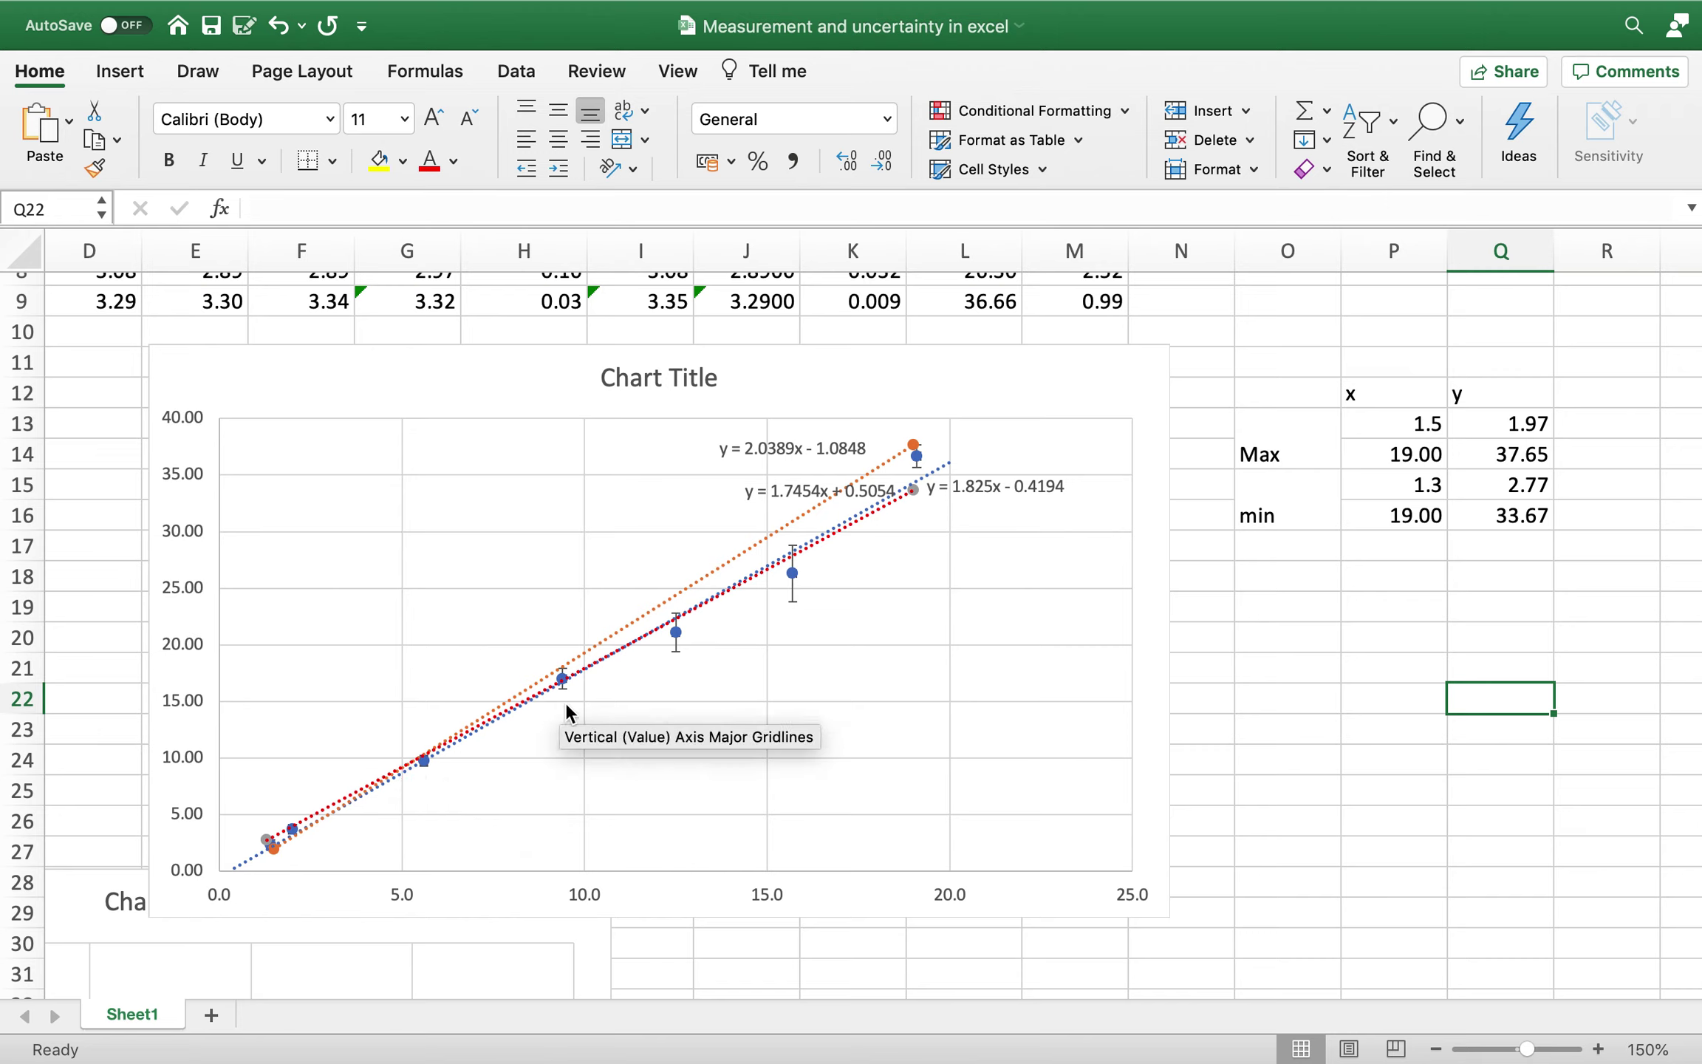
left_click(1501, 525)
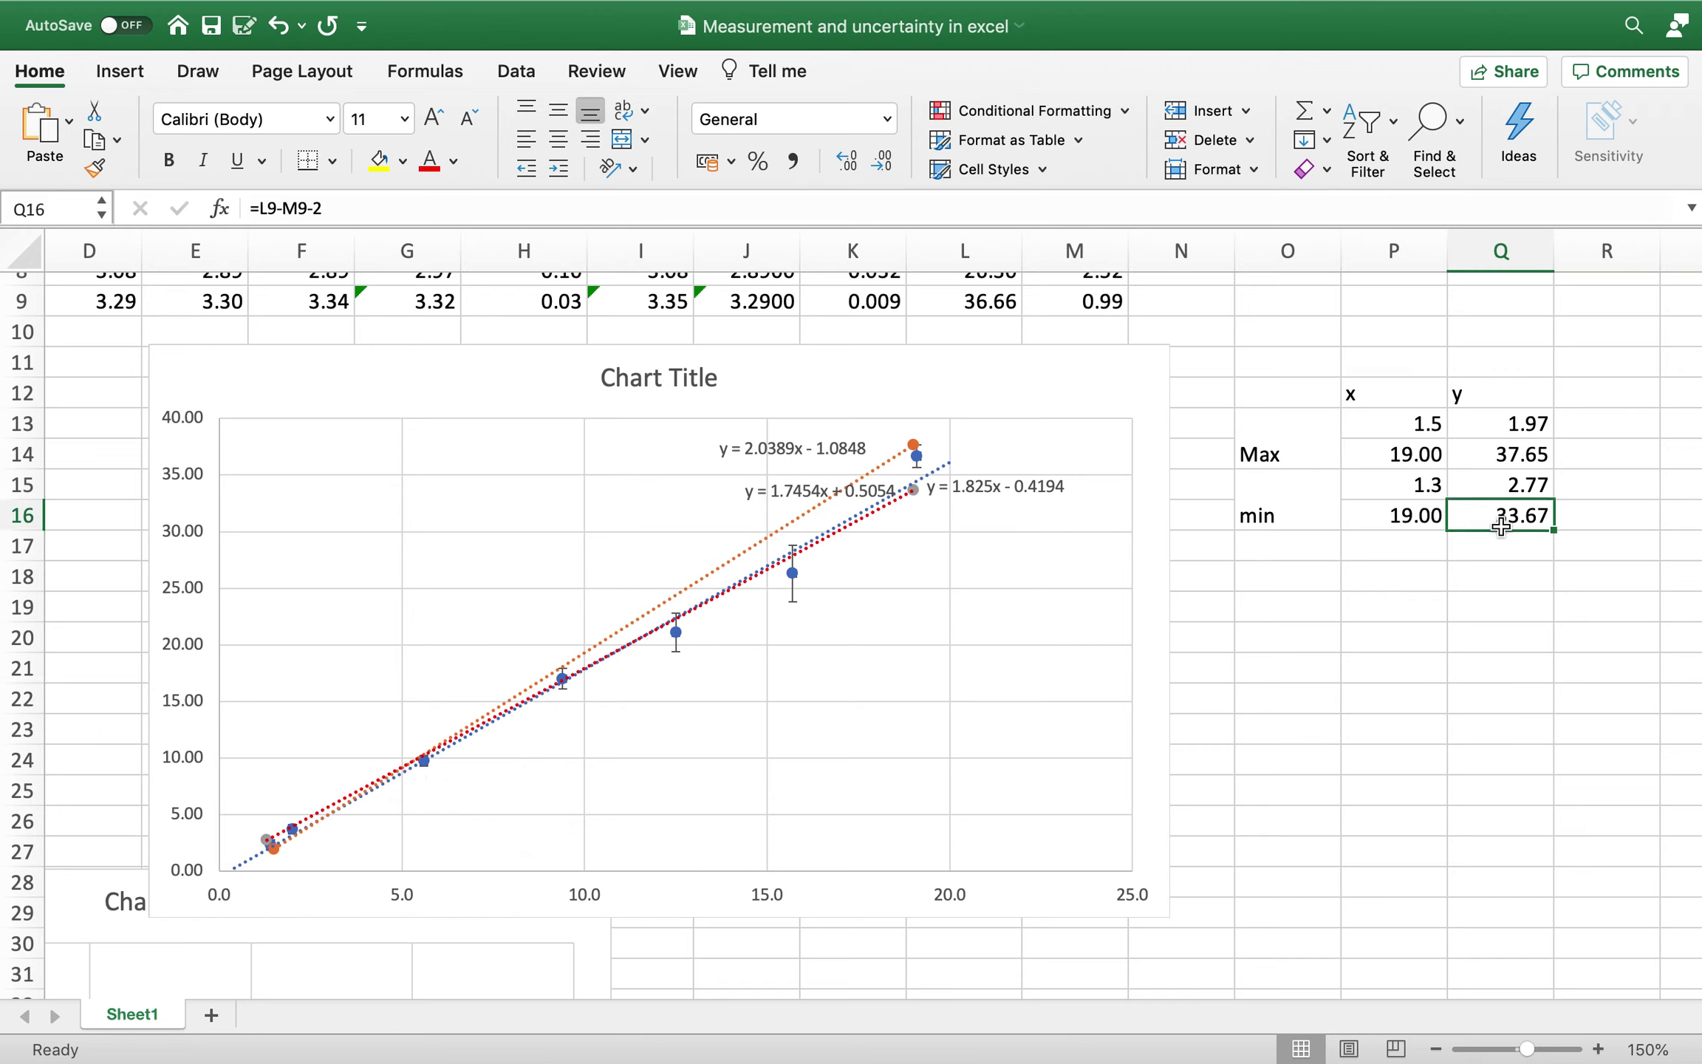
double_click(1541, 515)
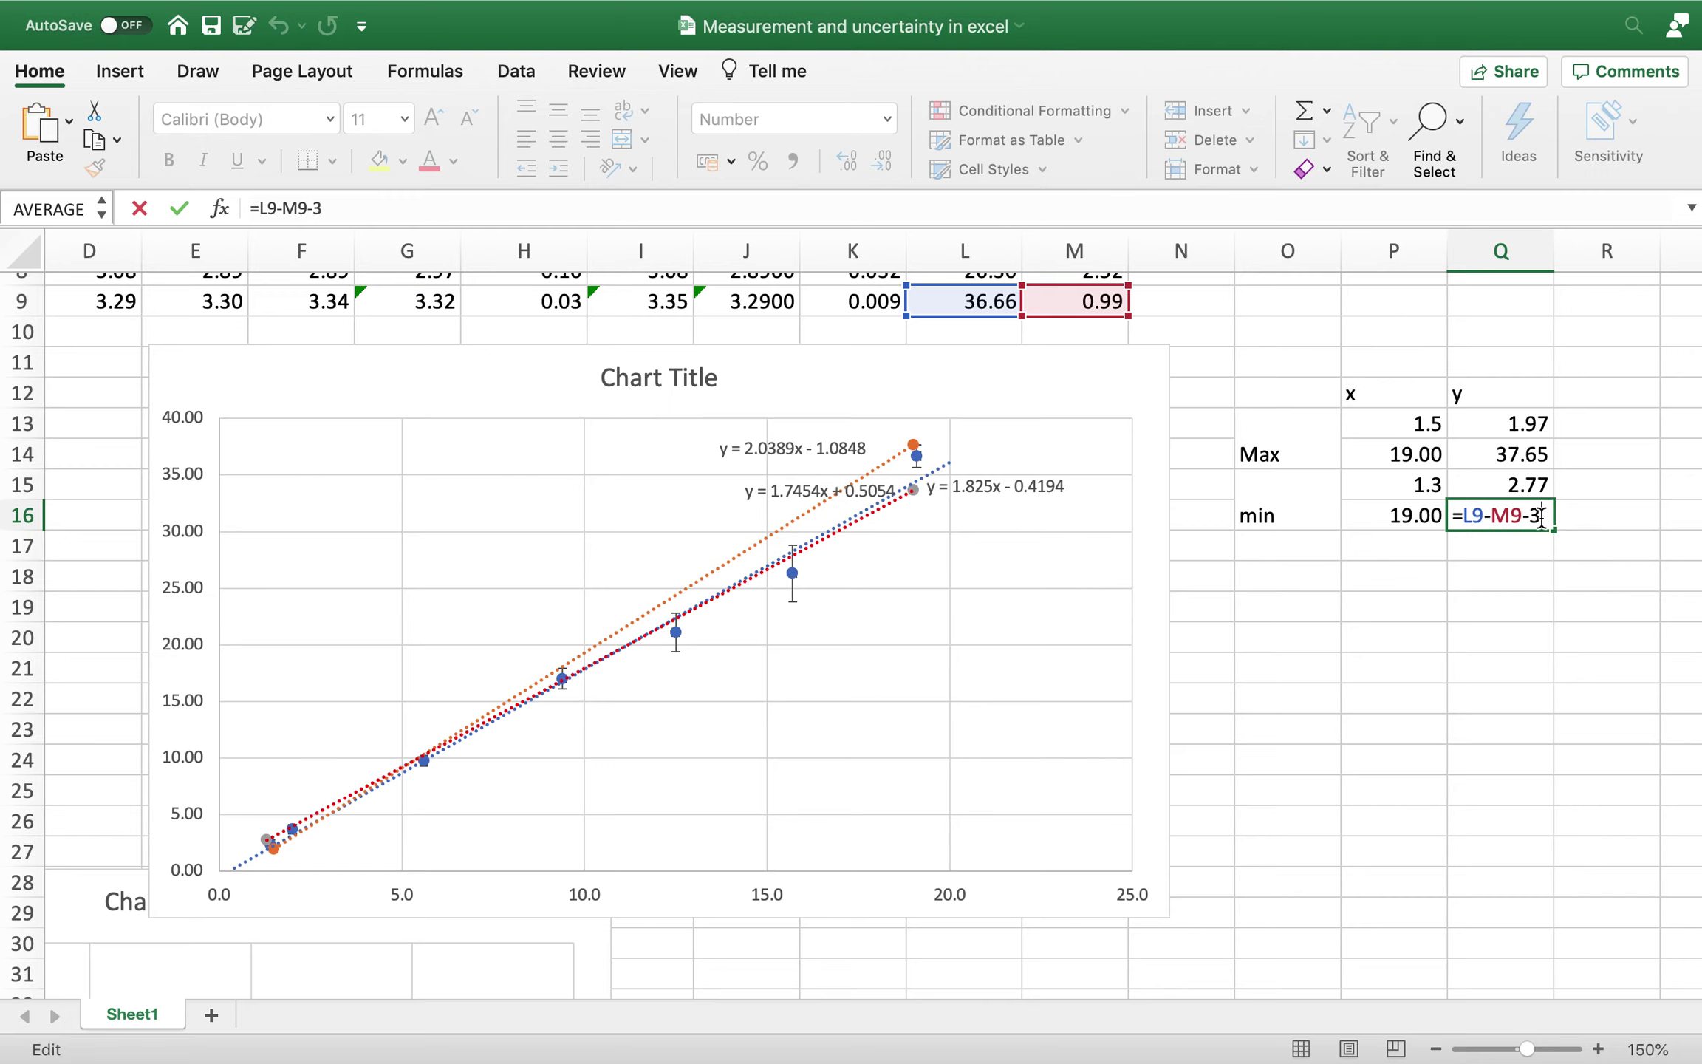
left_click(1491, 650)
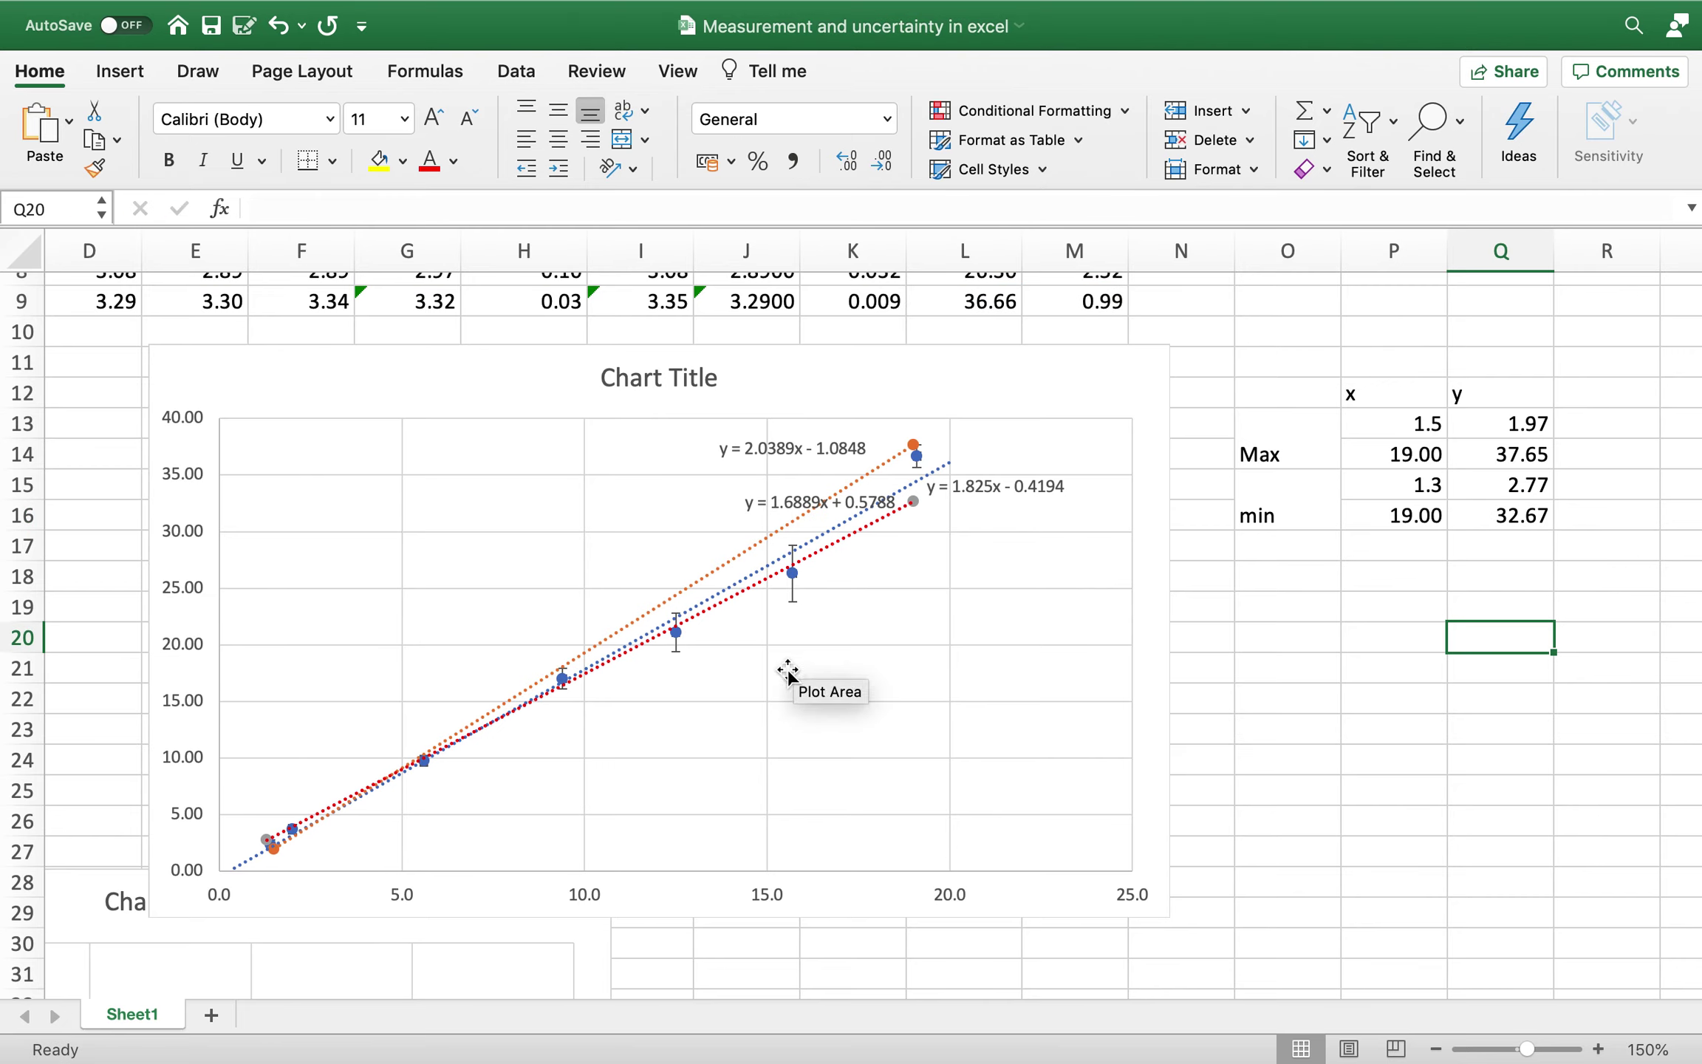
- Change the formula in Q16 to =L9-M9-4 to flatten the Min slope line further
left_click(1514, 521)
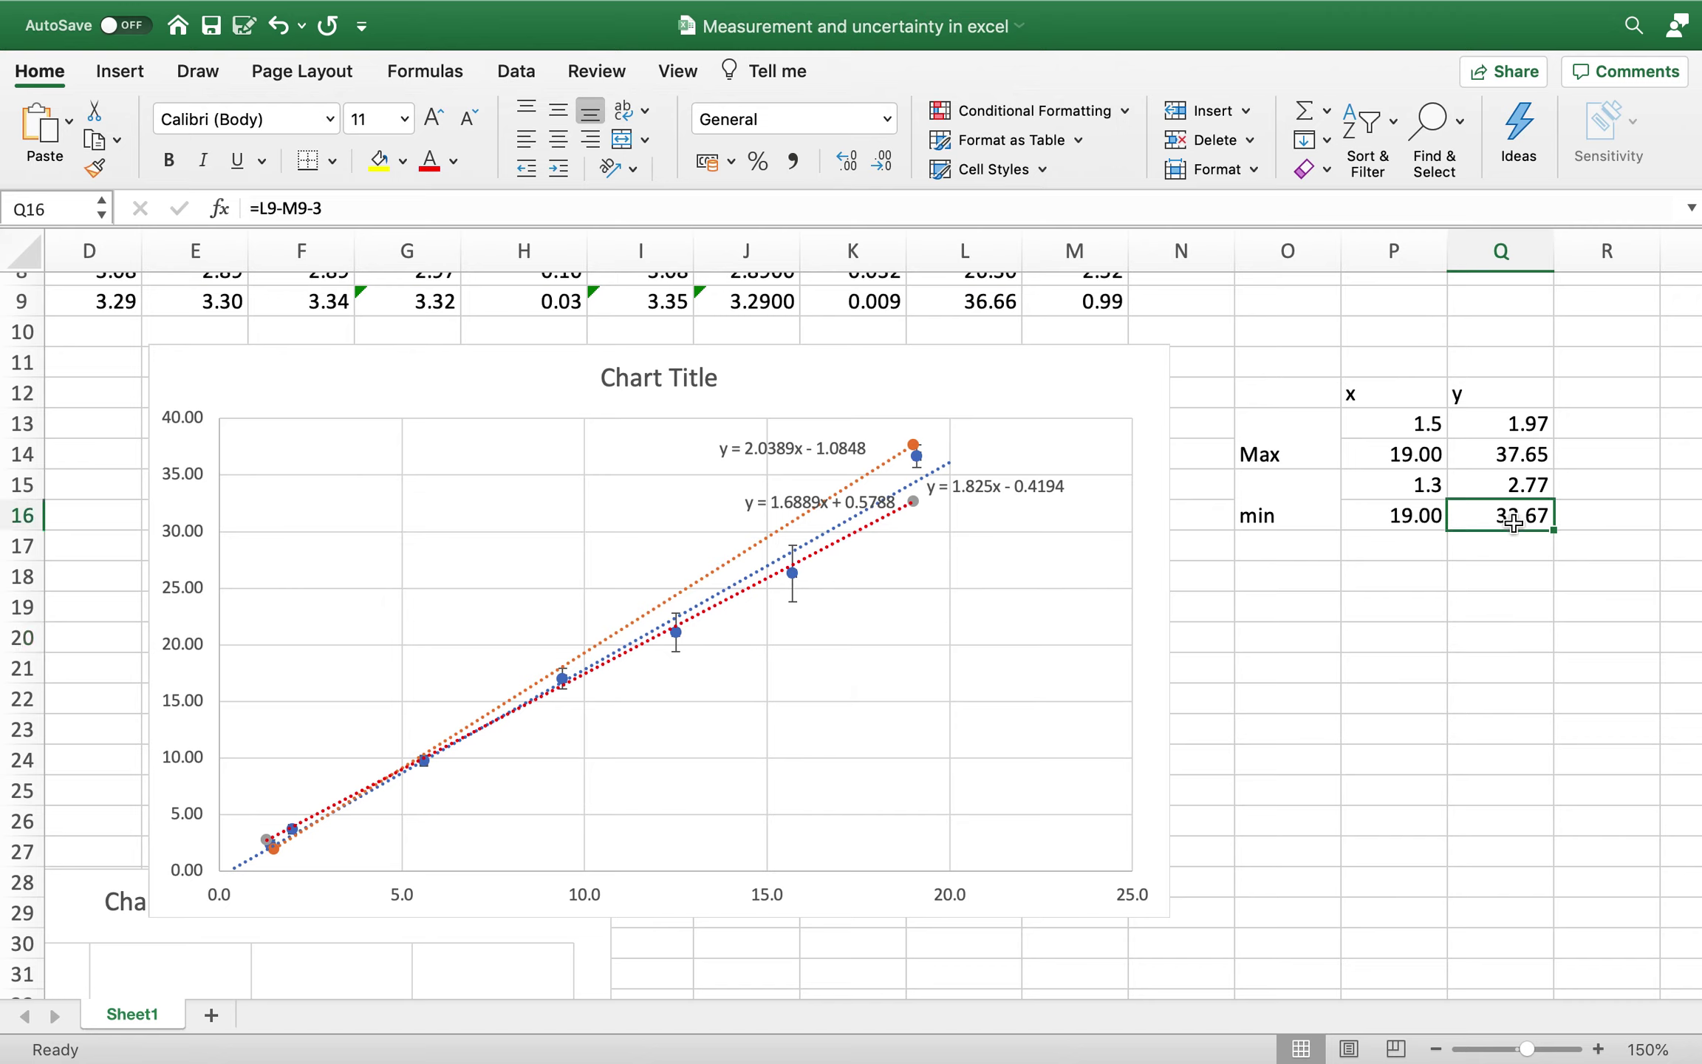
double_click(1512, 517)
left_click(1545, 518)
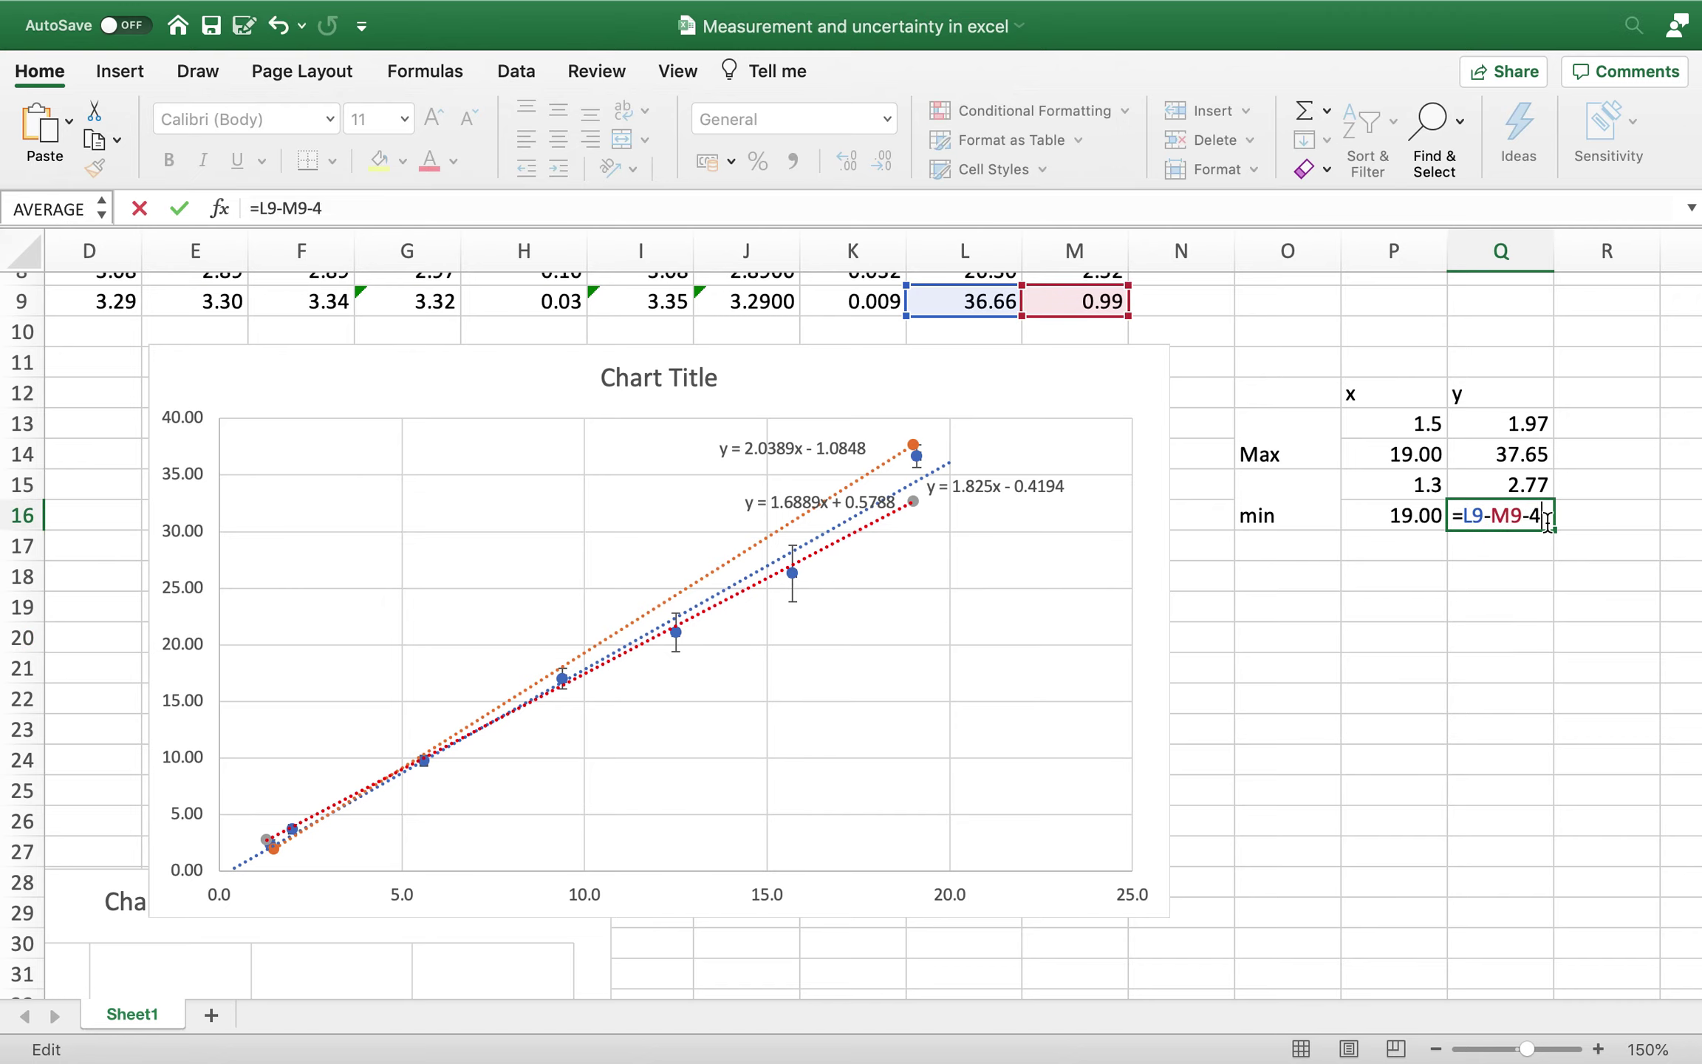
key("Return")
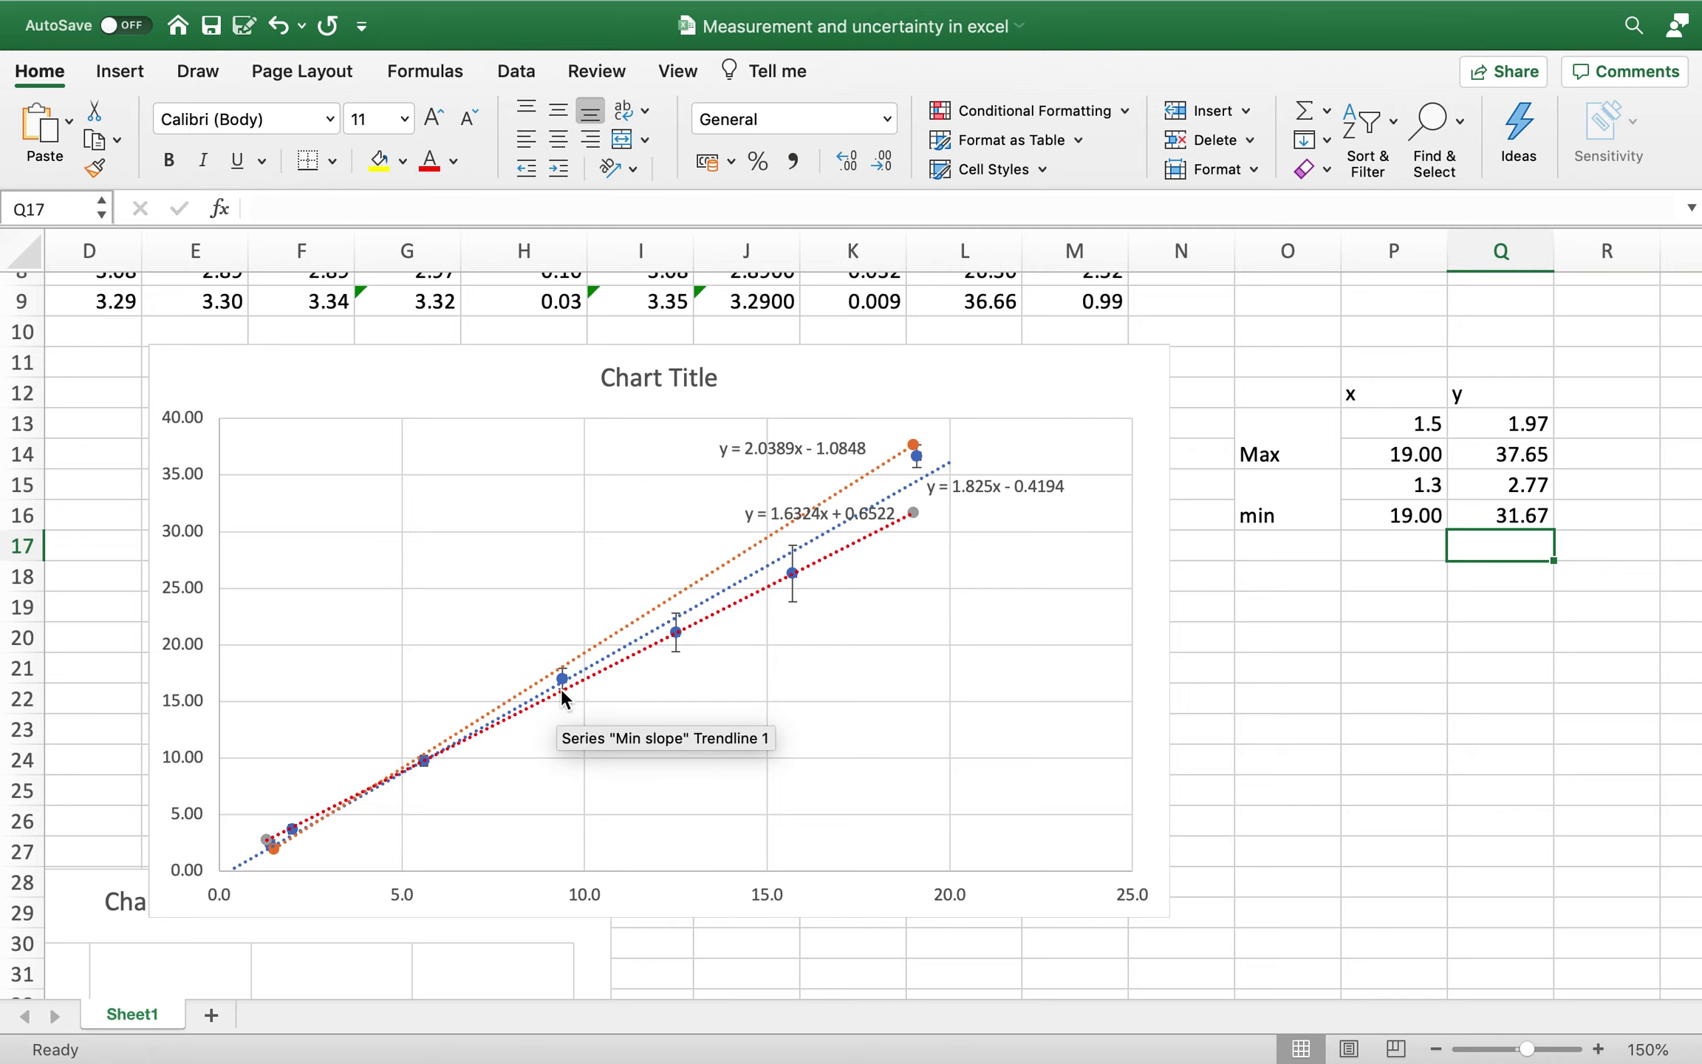
- Try =A9-0.1+1 as the formula in P16, and undo that change
left_click(1380, 526)
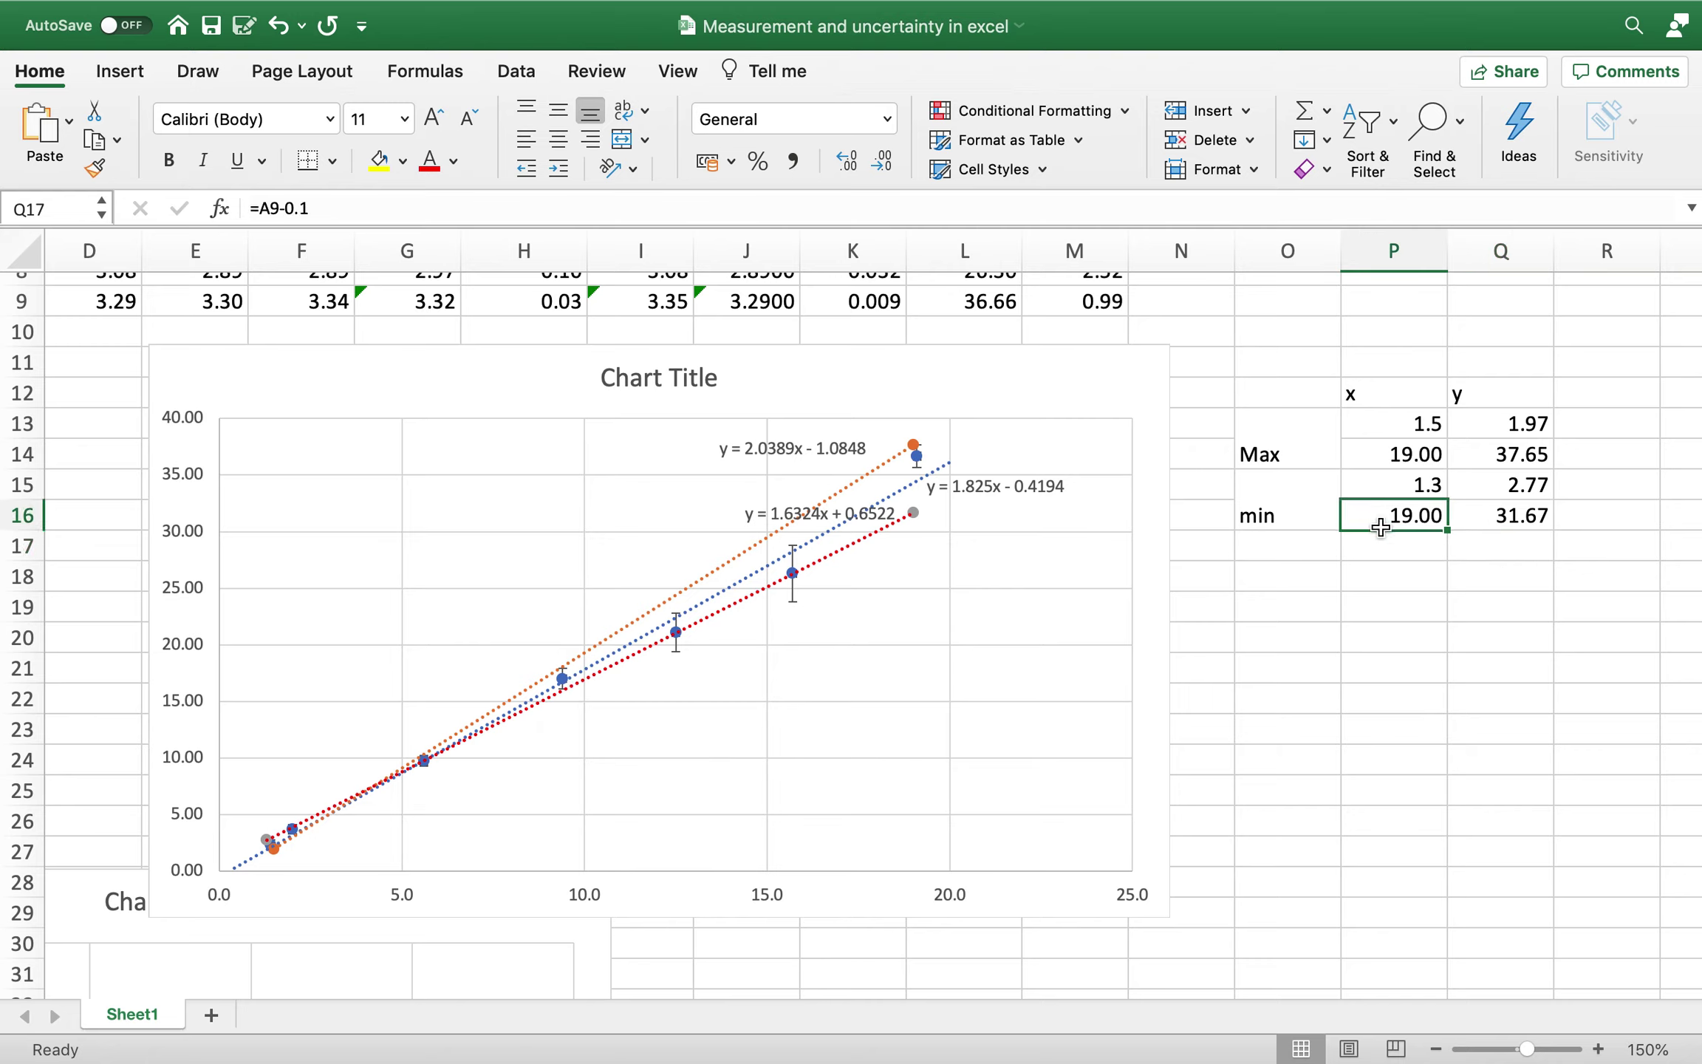
double_click(1391, 517)
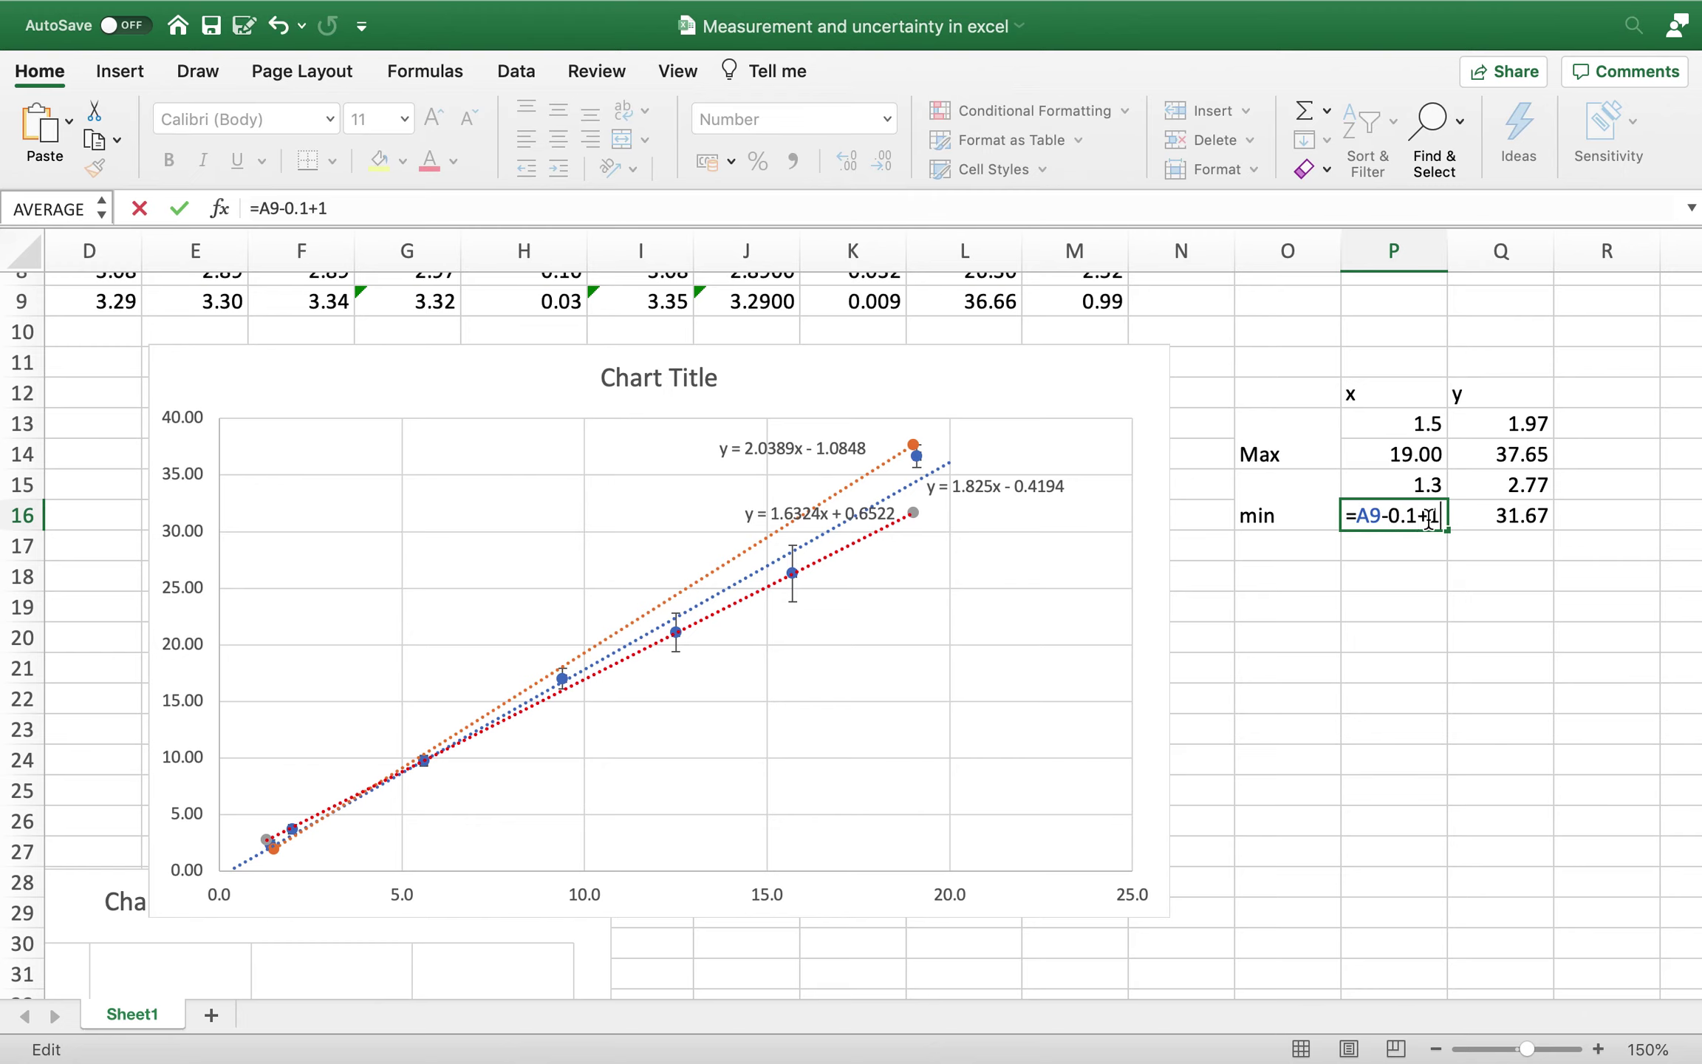
key("Return")
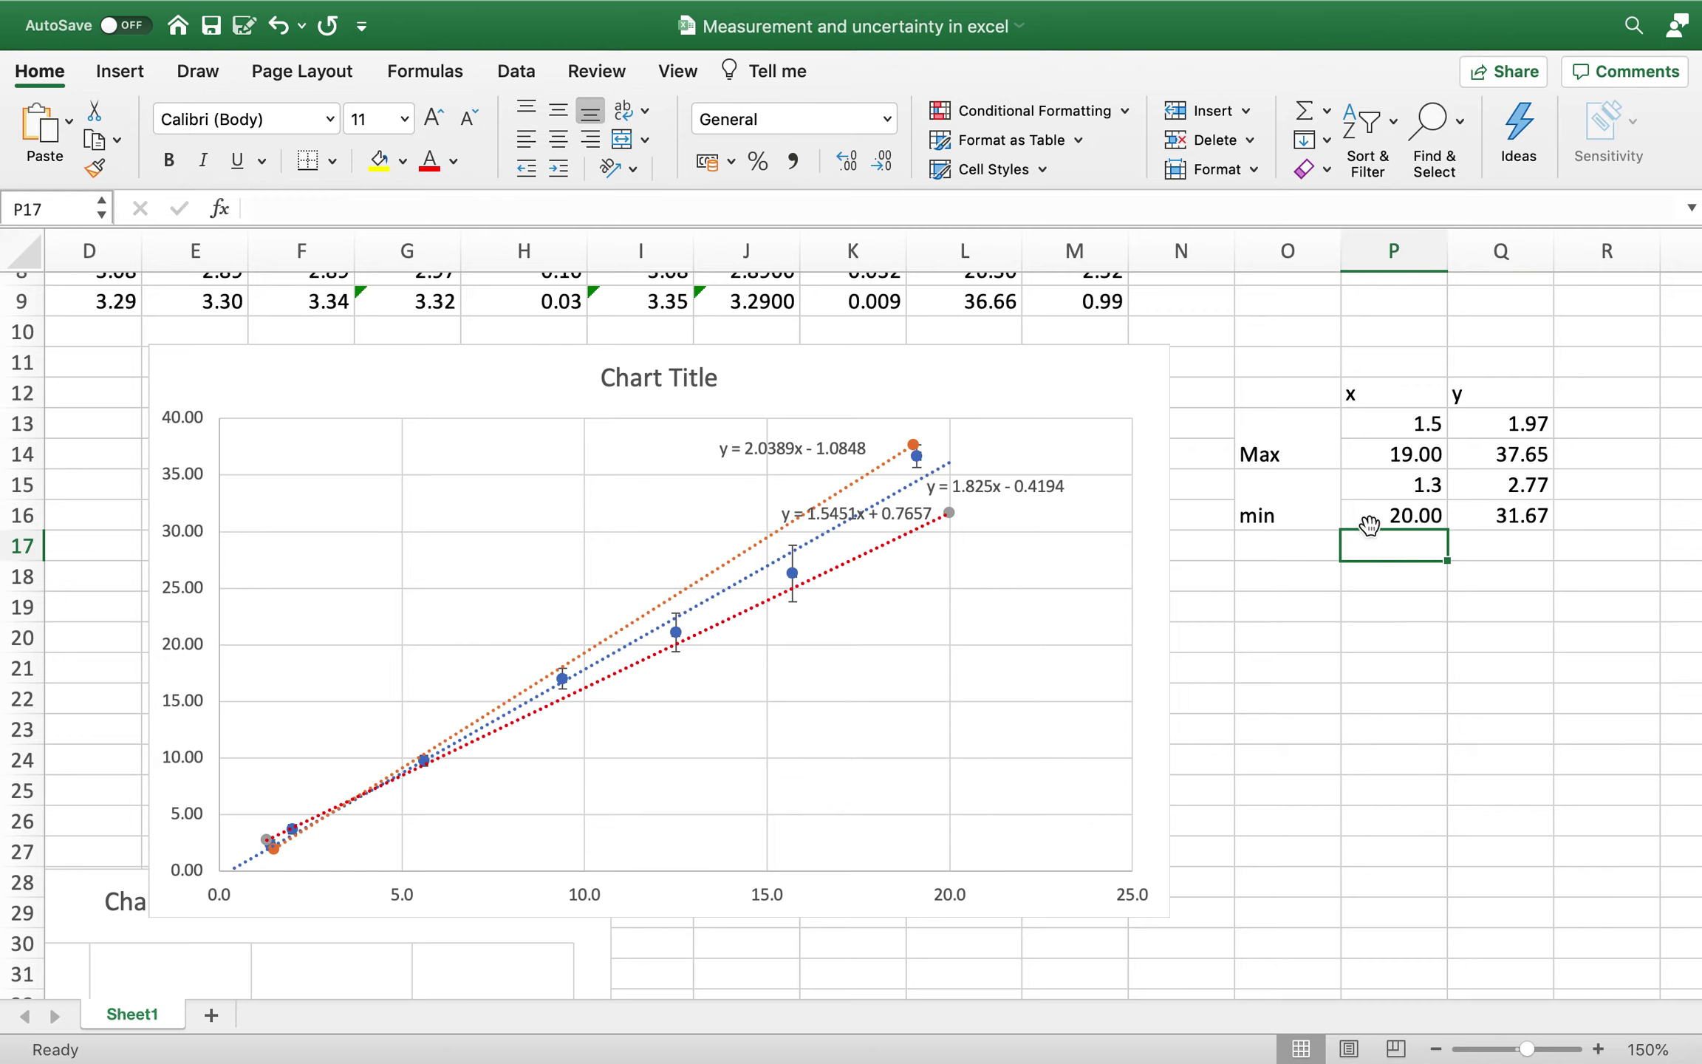
key("super+z")
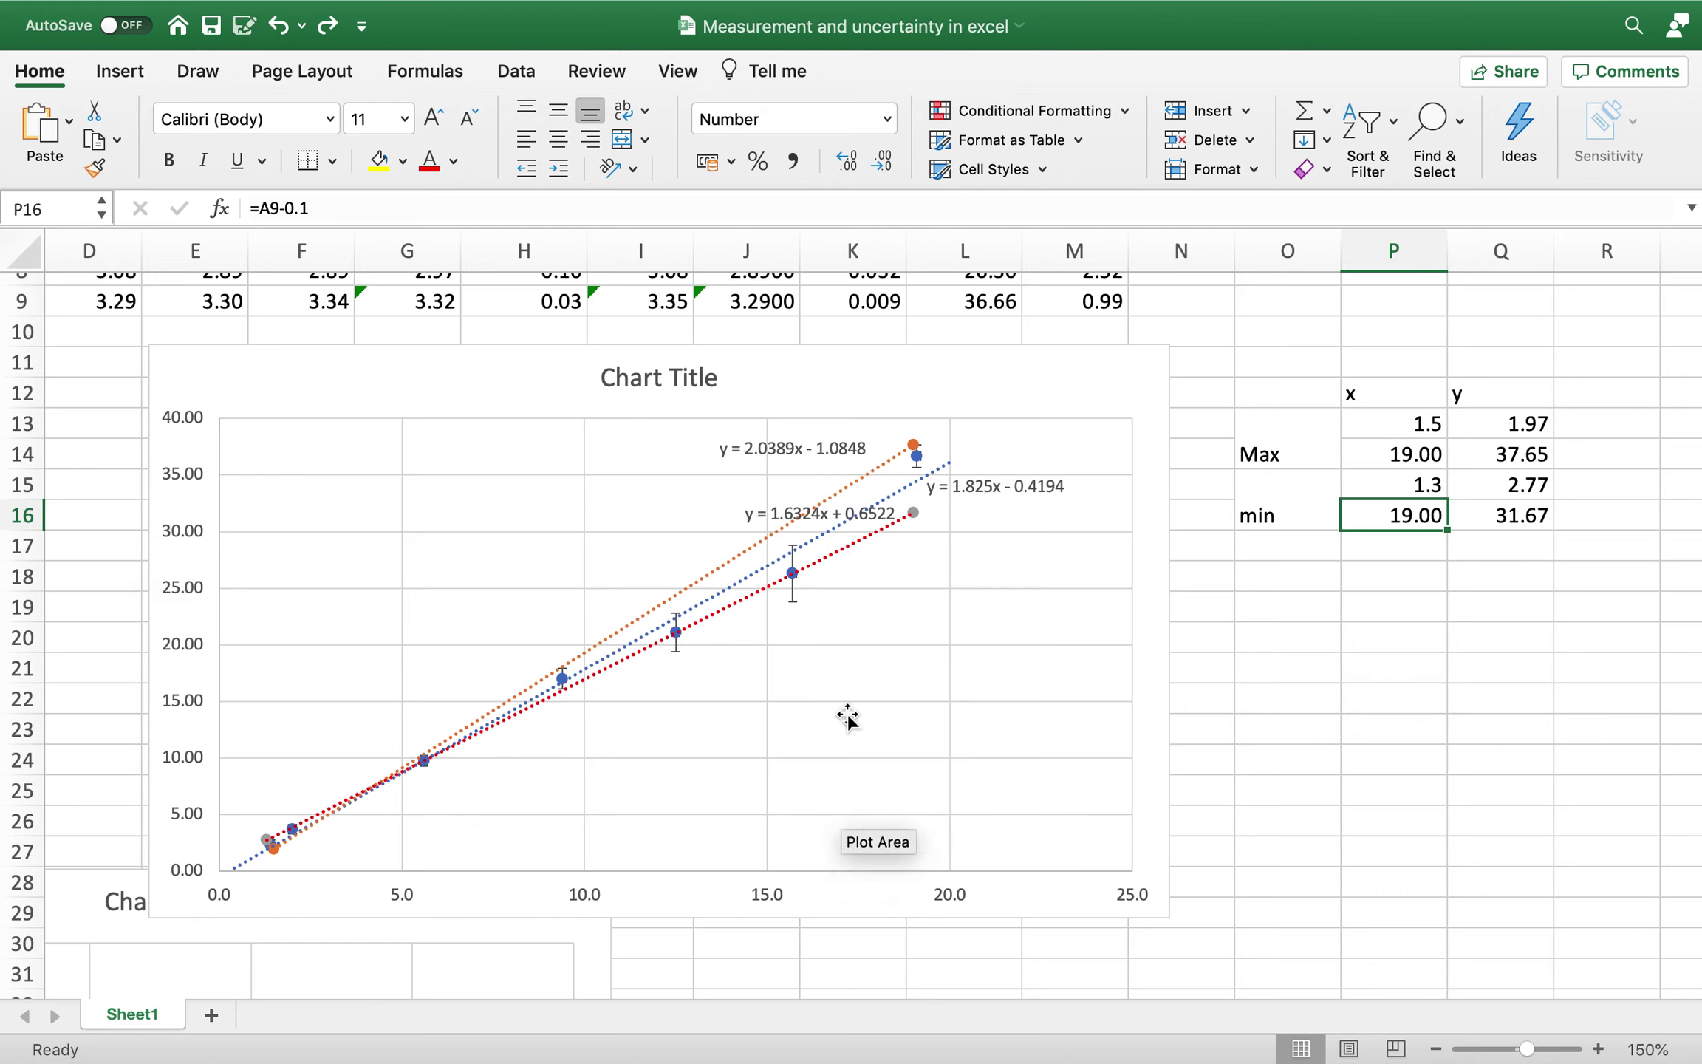
- Move the Min slope trendline's equation clear of the lines, below the main trendline's equation, and deselect the chart
left_click_drag(778, 514, 949, 559)
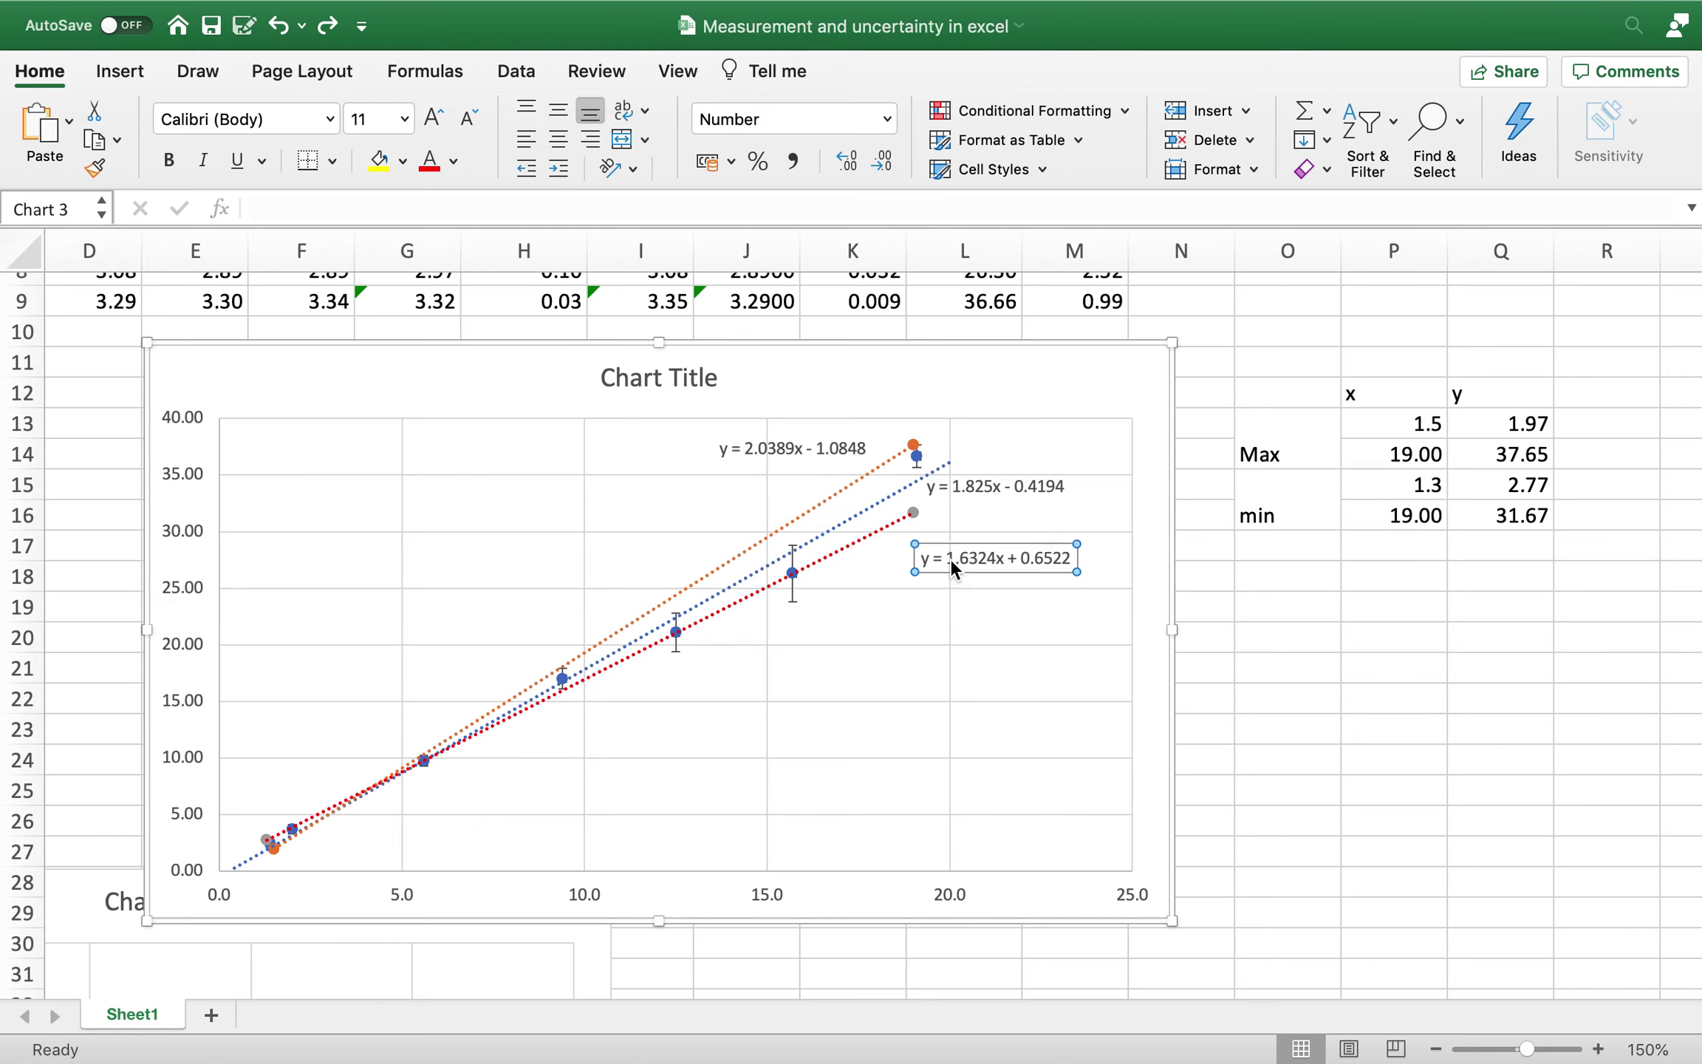
left_click(1225, 637)
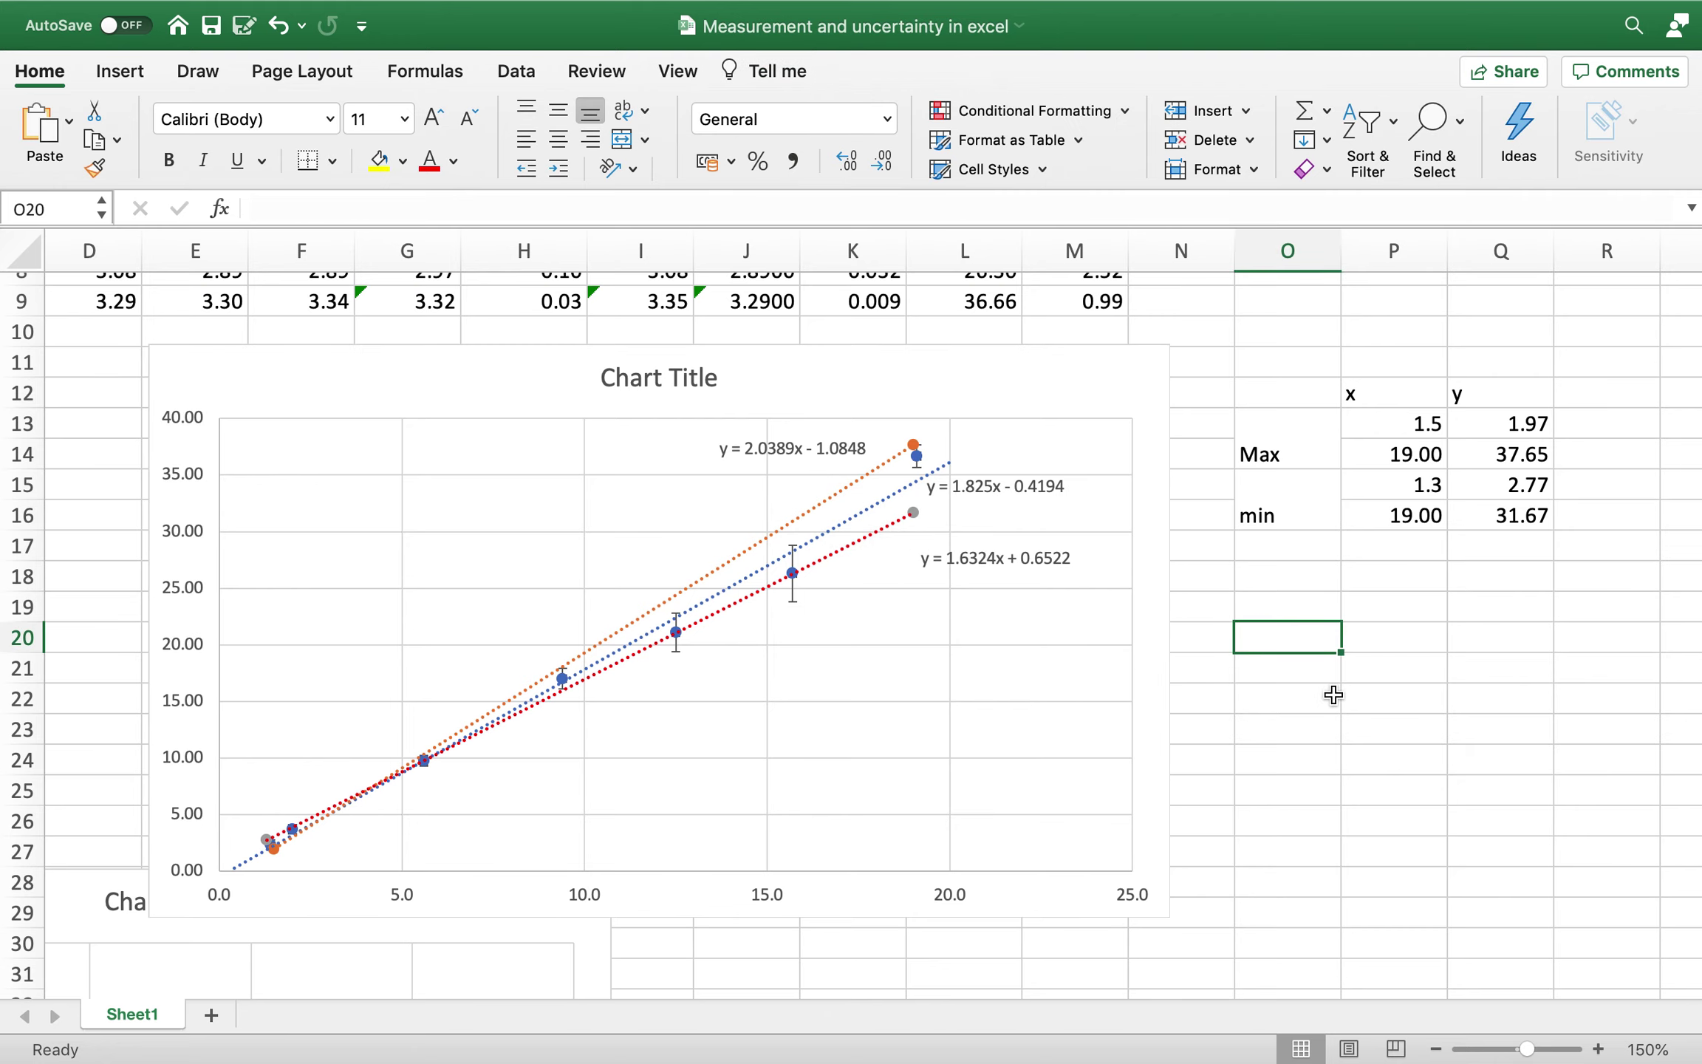
- Copy the Δdmean/g header from H2 into O20 beneath the x-y table
scroll(1333, 694, "up", 8)
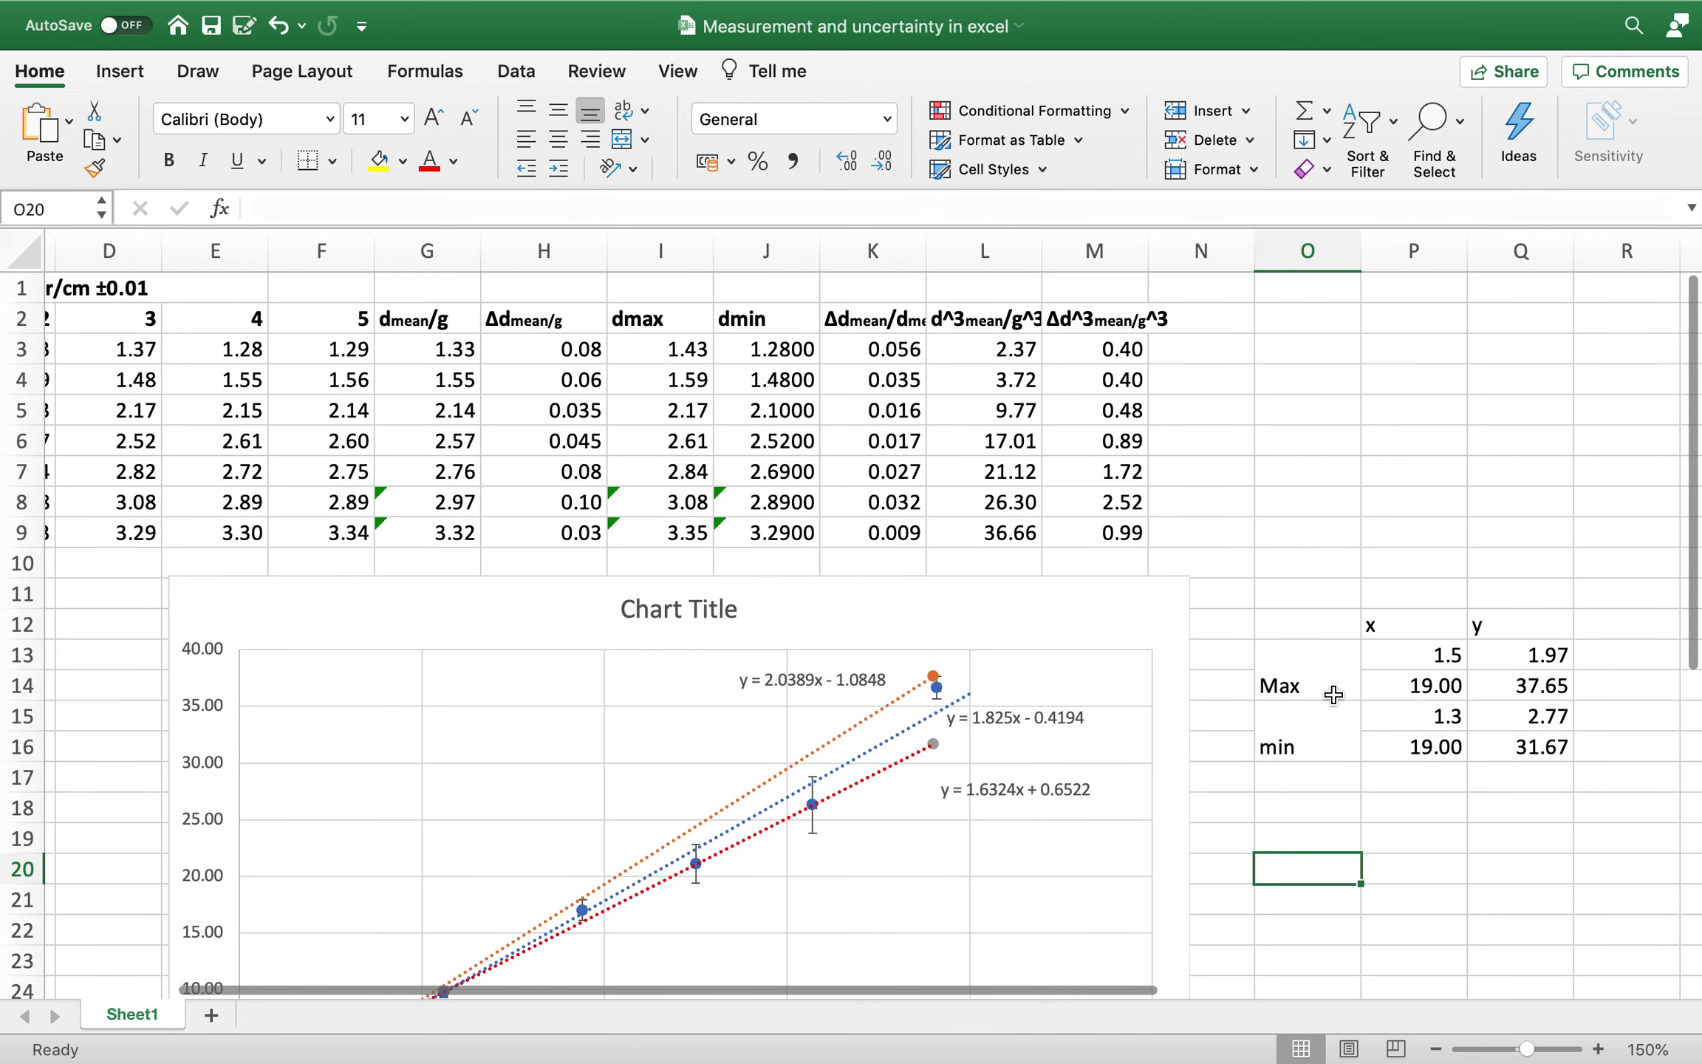
left_click(516, 317)
key("super+c")
left_click(1284, 876)
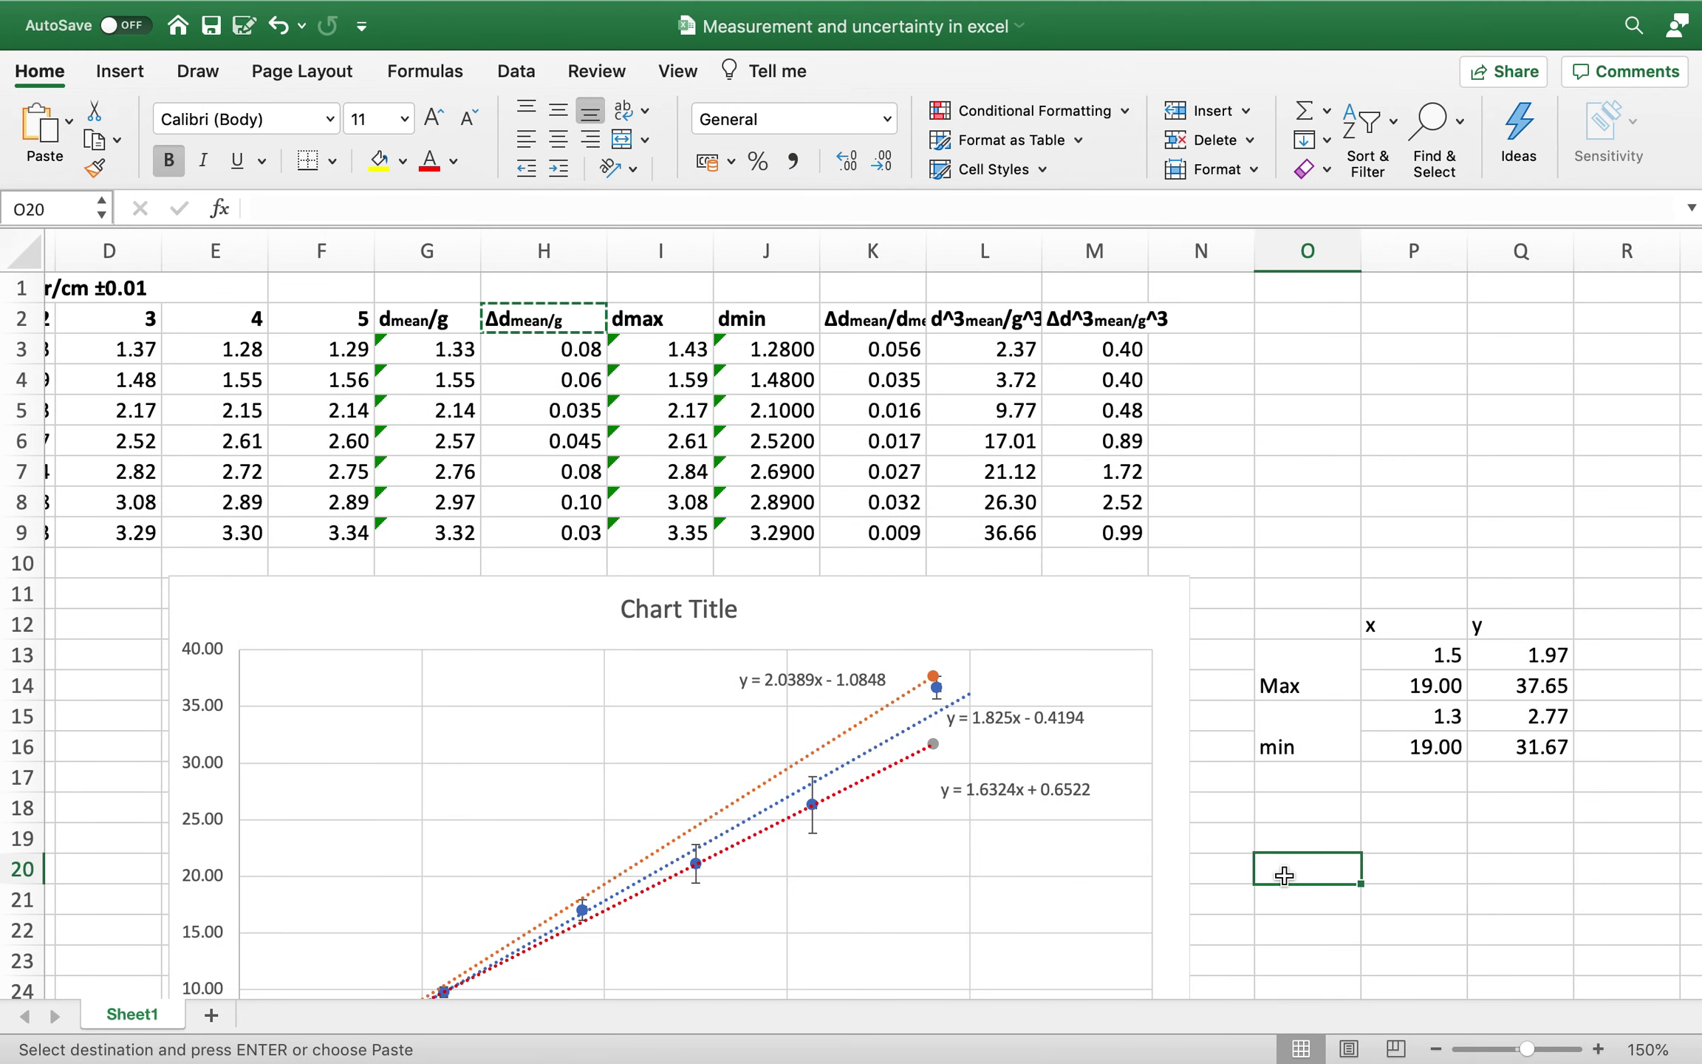
key("super+v")
- Edit the label in O20 to read Δslope(d^3/g), keeping the copied delta symbol
double_click(1338, 873)
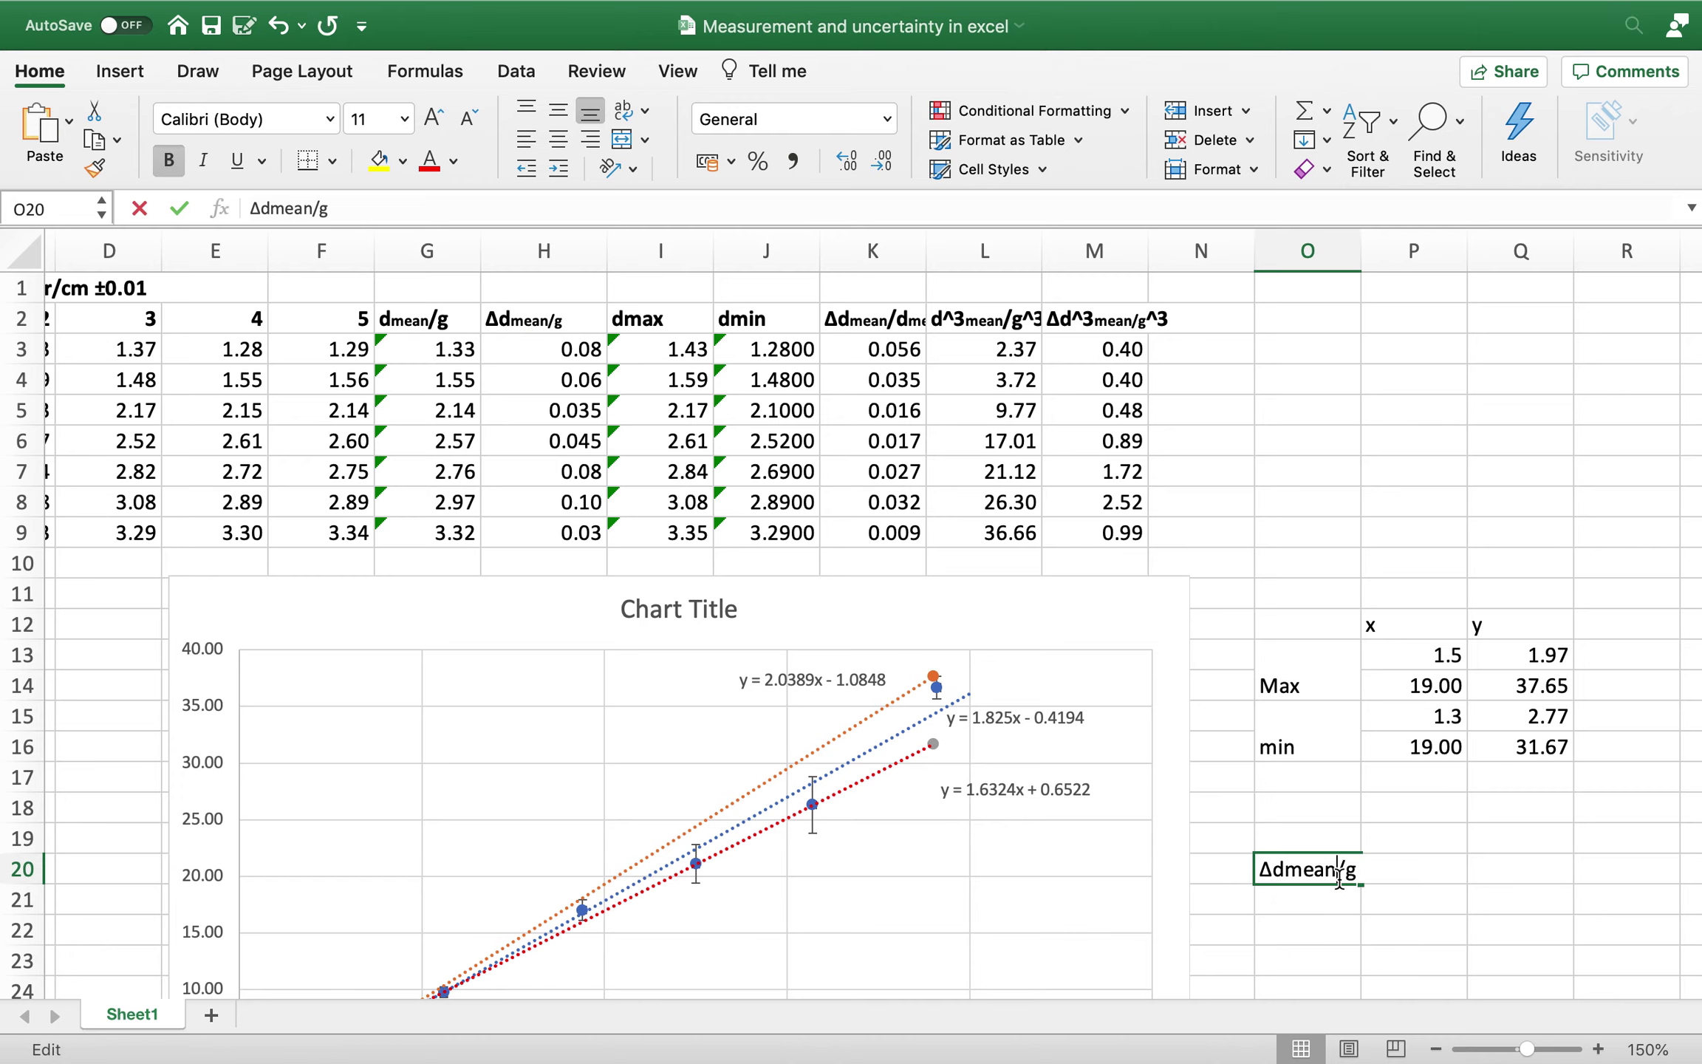
key("BackSpace")
key("BackSpace")
key("BackSpace")
key("BackSpace")
key("BackSpace")
type("slope")
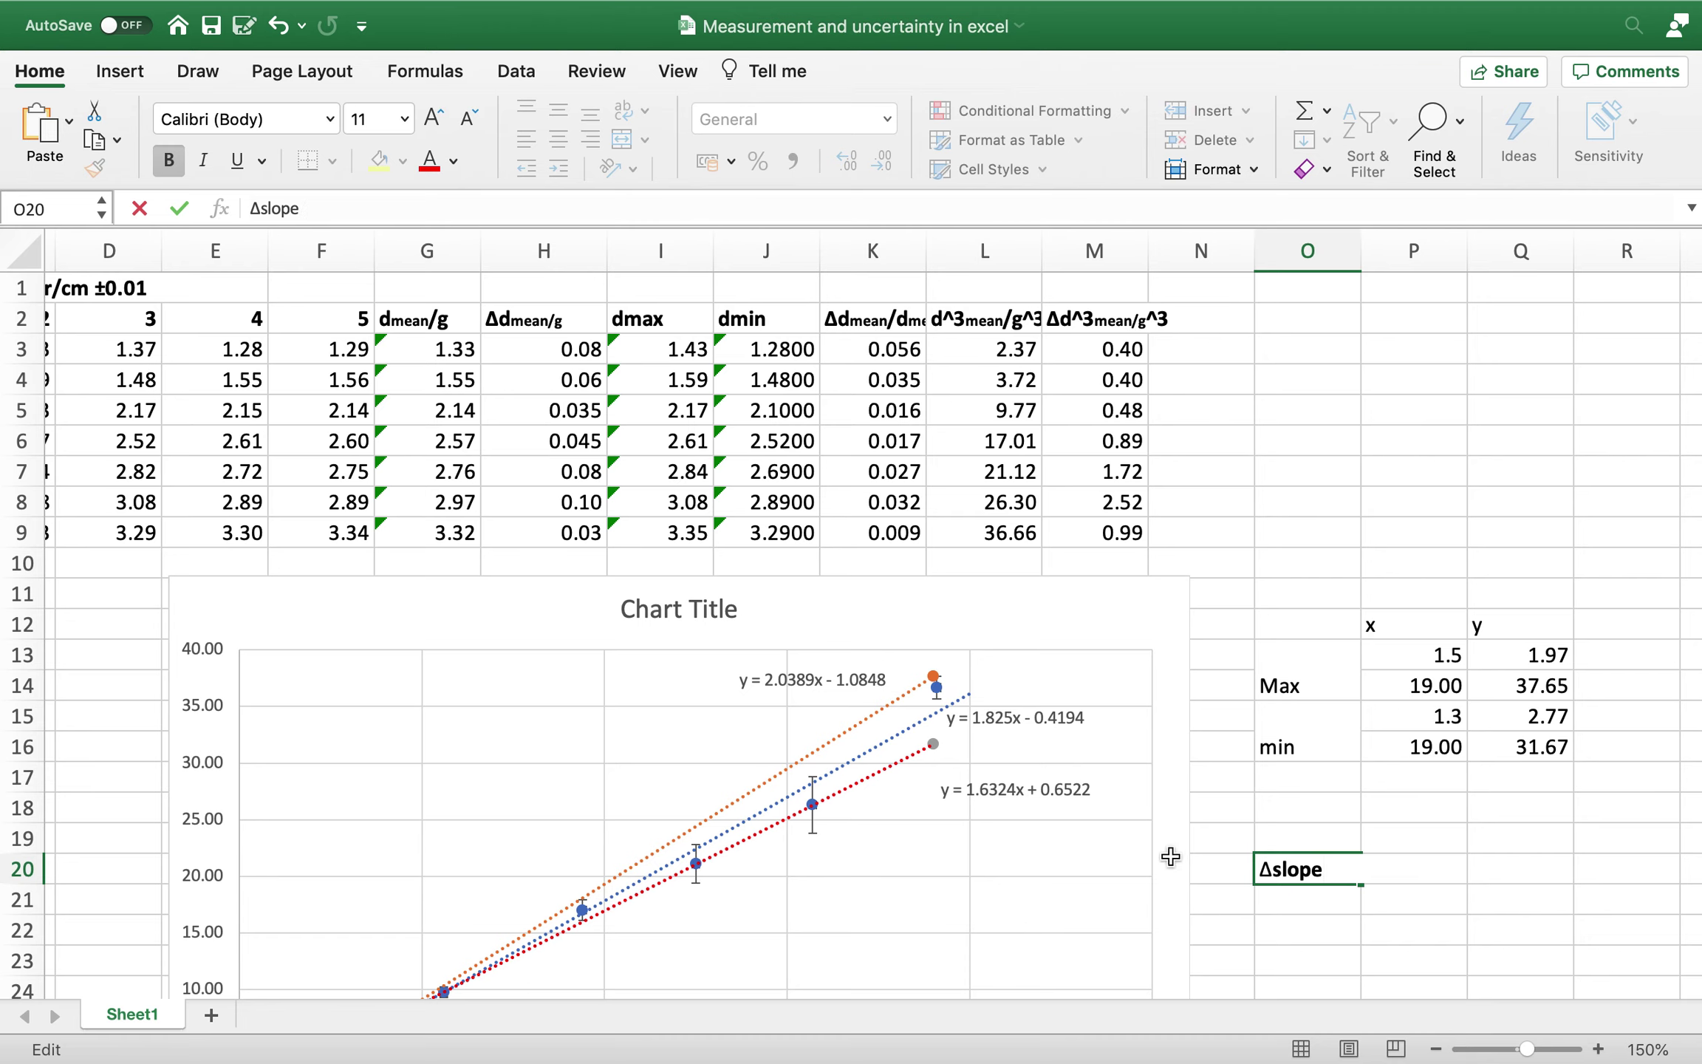
scroll(812, 913, "down", 5)
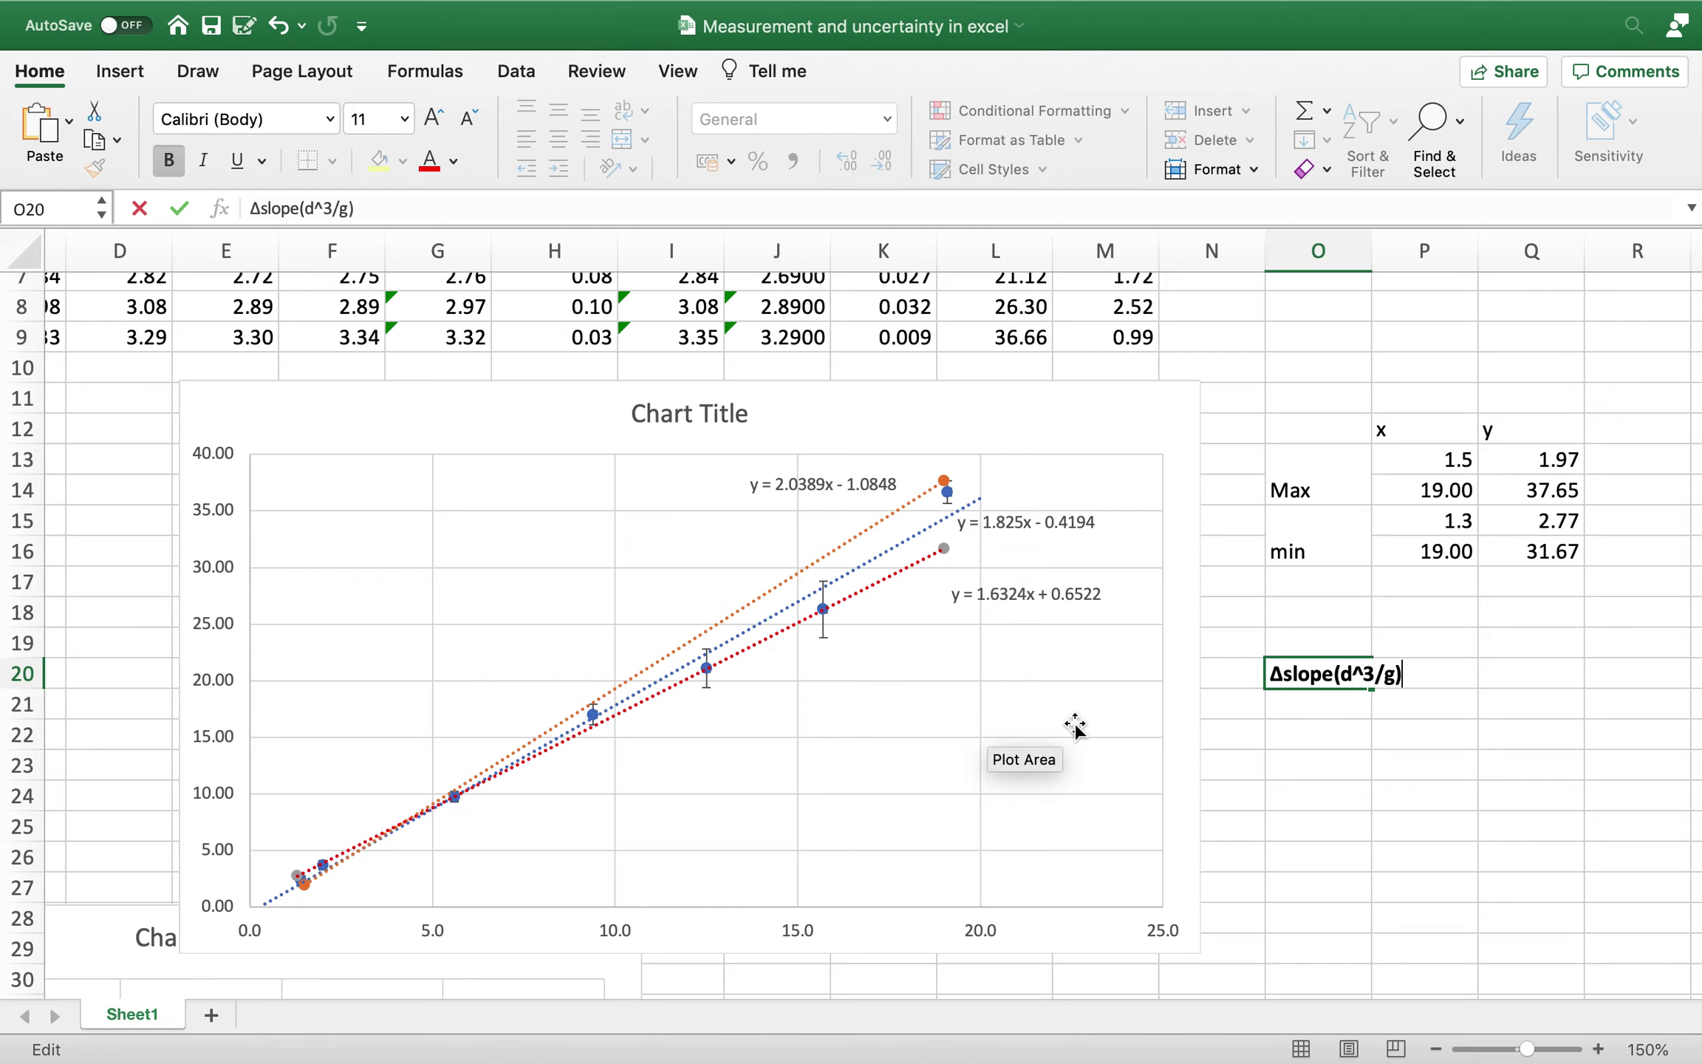
key("Return")
- Calculate the slope uncertainty in P20 with =(2.0389-1.6324)/2
left_click(1426, 676)
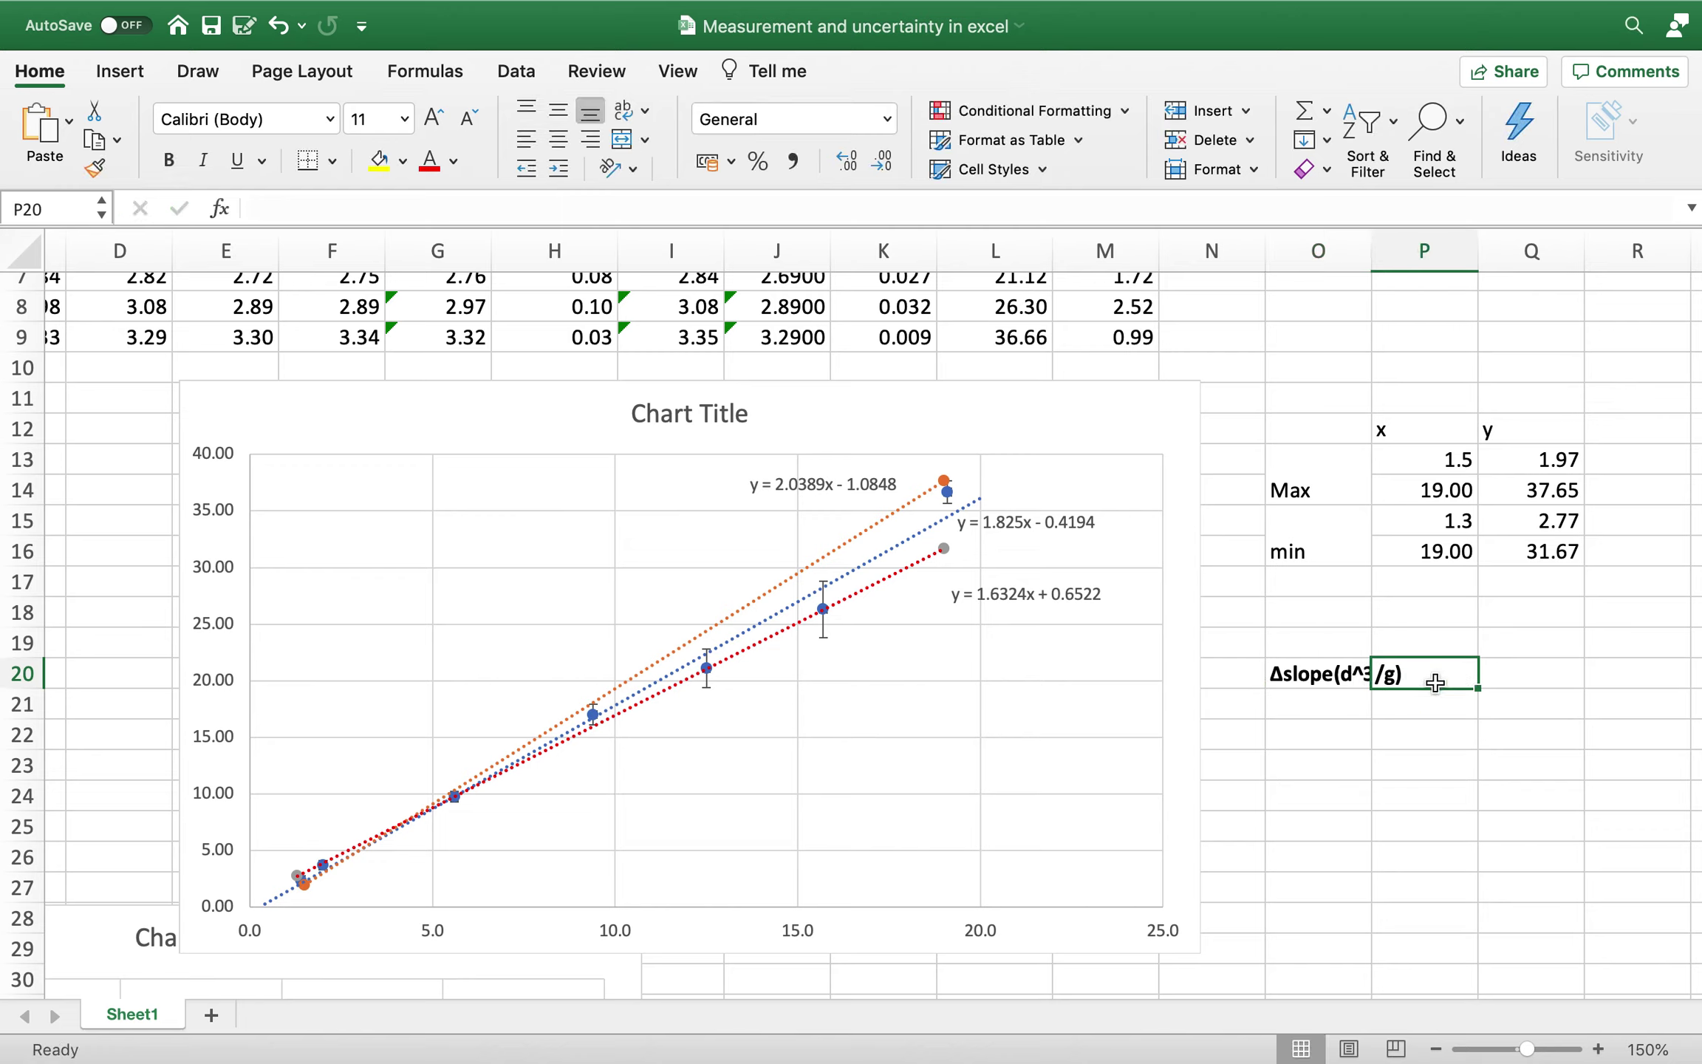
type("=2.0389-1.6324)/2")
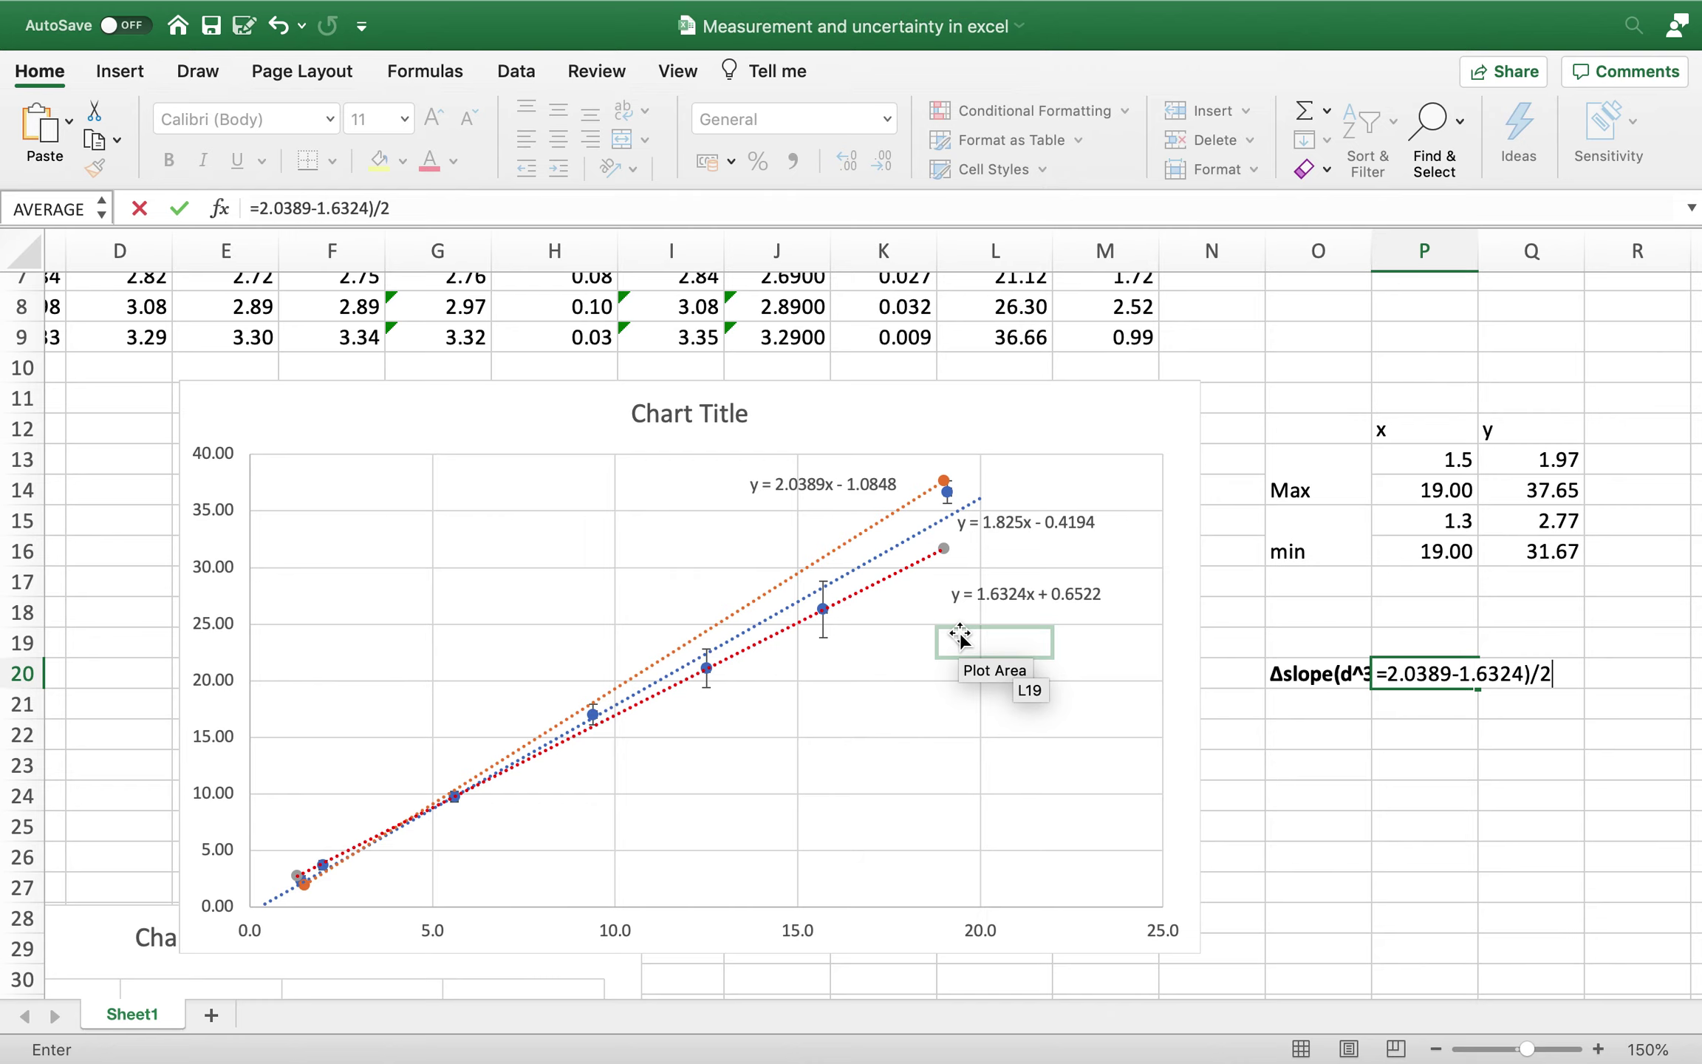
key("Return")
left_click(1055, 479)
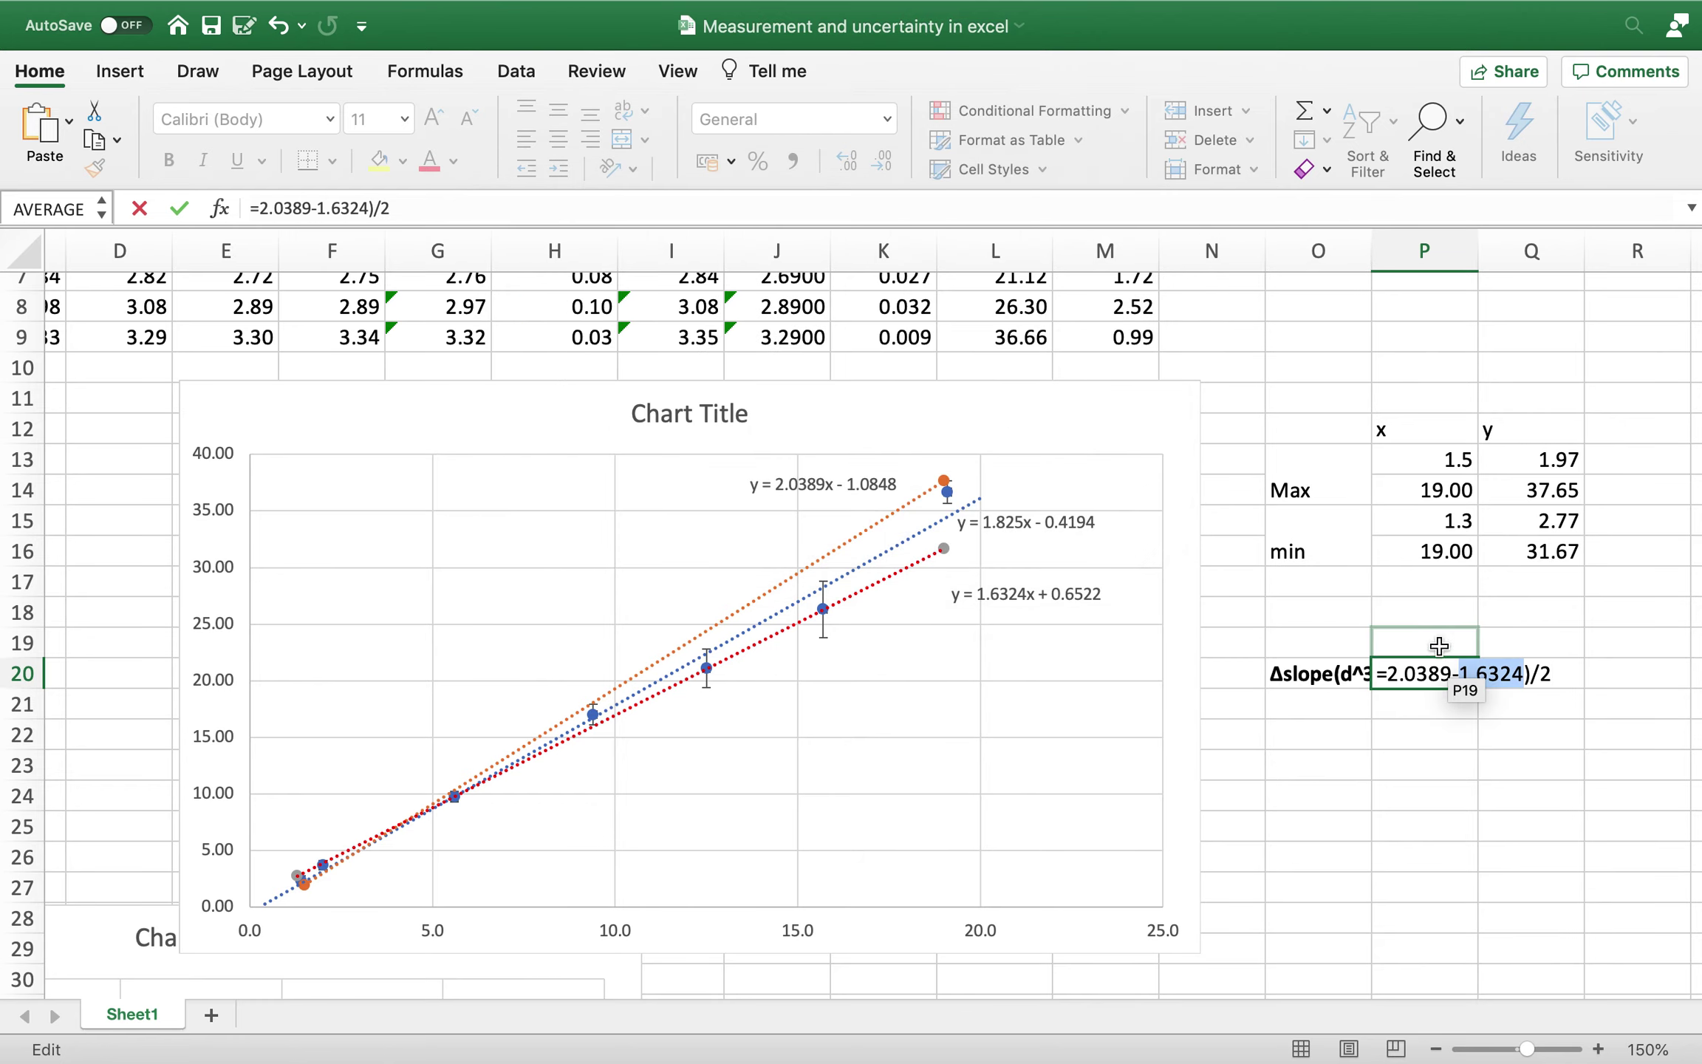
left_click(1382, 668)
type("(")
key("Return")
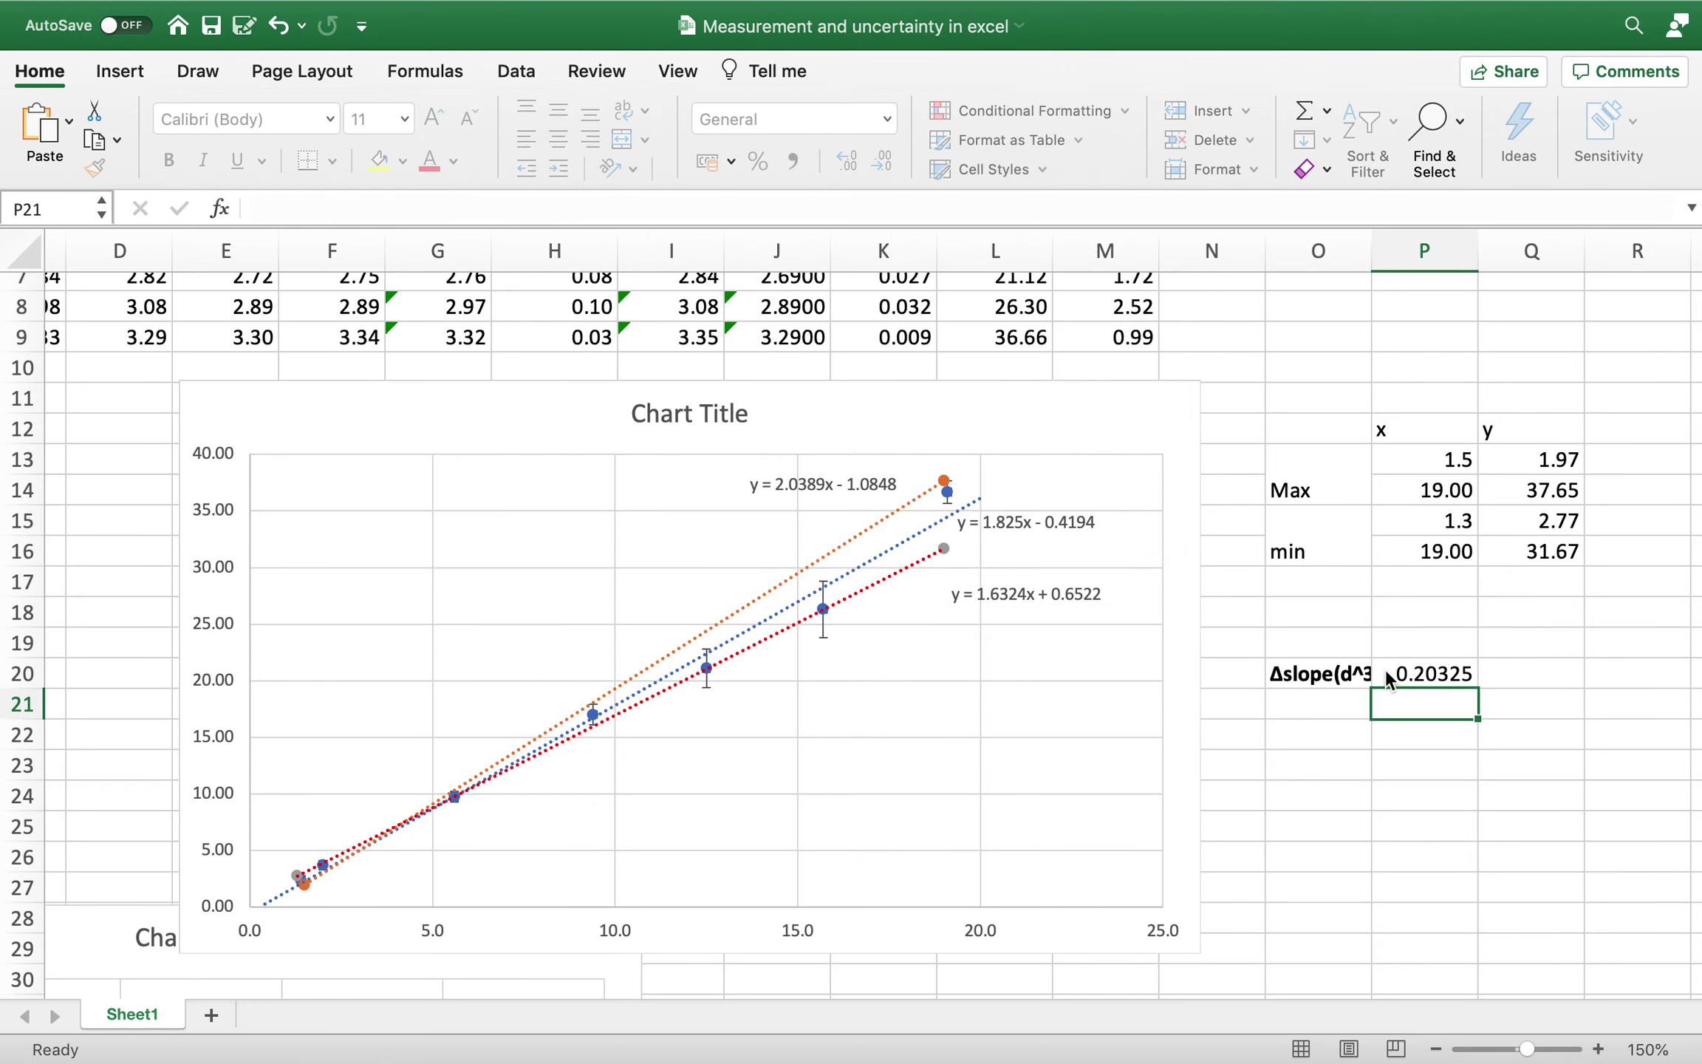
- Format the slope uncertainty in P20 to one decimal place
left_click(1424, 676)
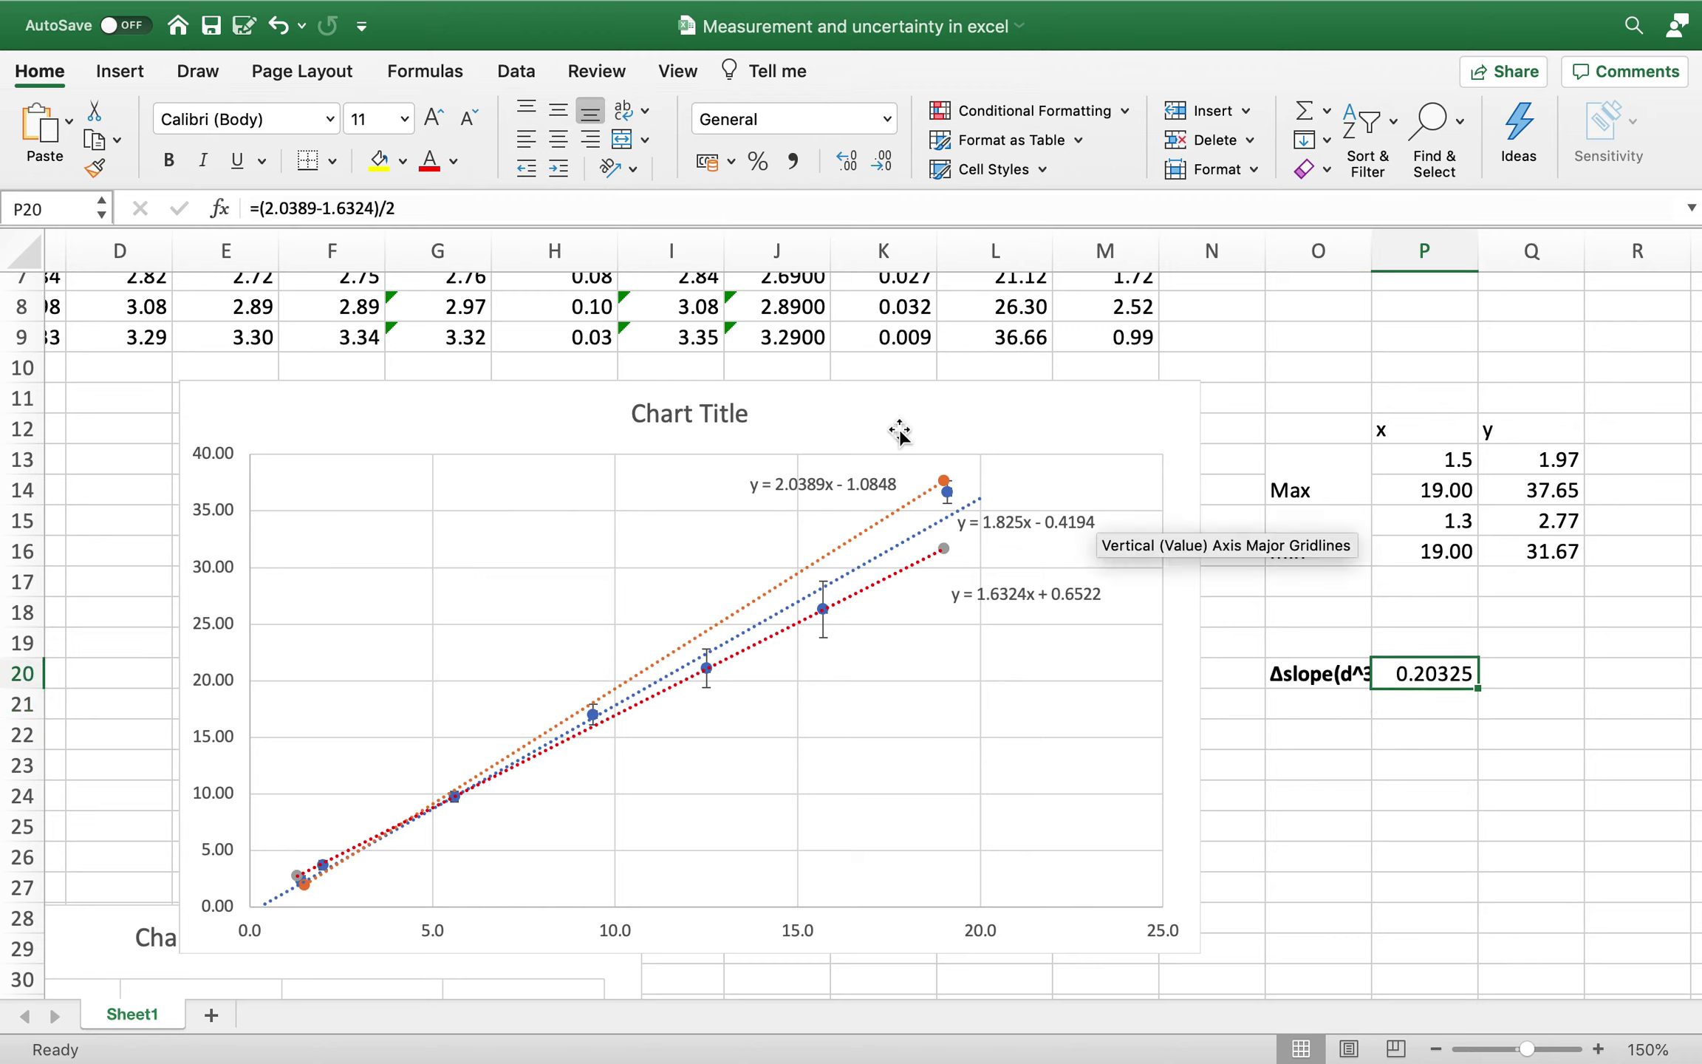
left_click(840, 162)
left_click(881, 166)
left_click(881, 166)
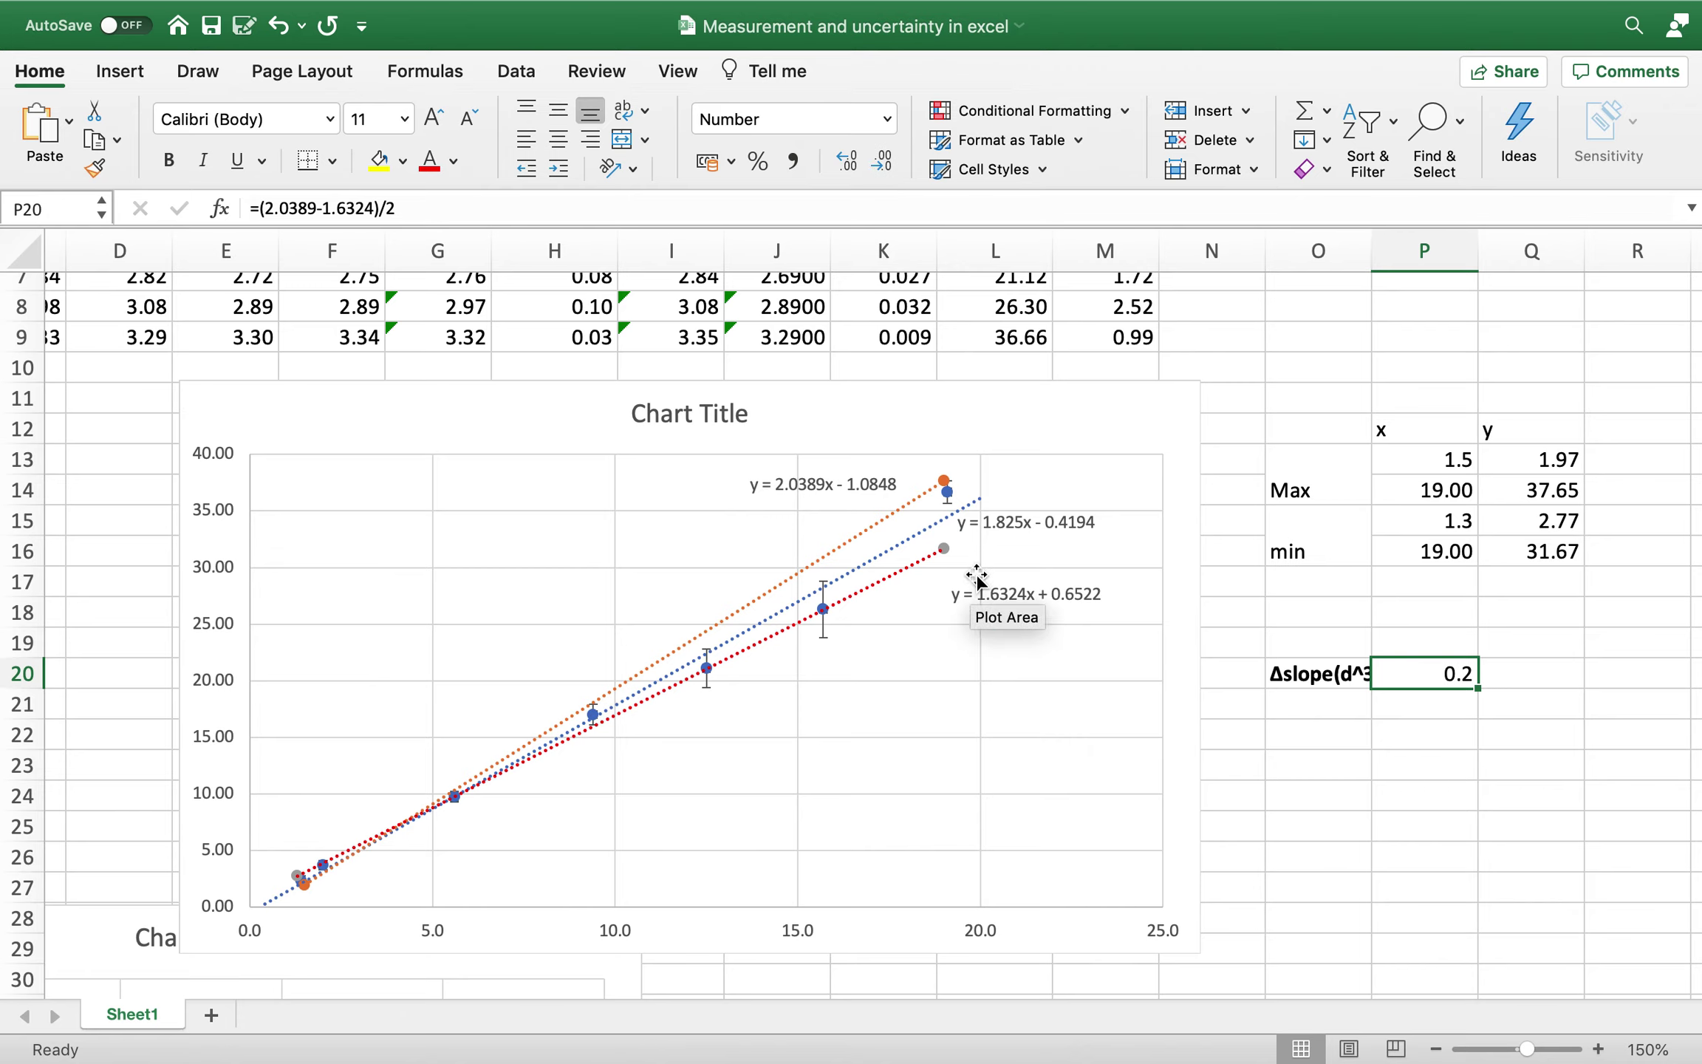
- Edit the main Series 1 trendline equation on the chart to read y = 1.8x - 0.4194
left_click(987, 554)
left_click(1019, 523)
left_click(1015, 524)
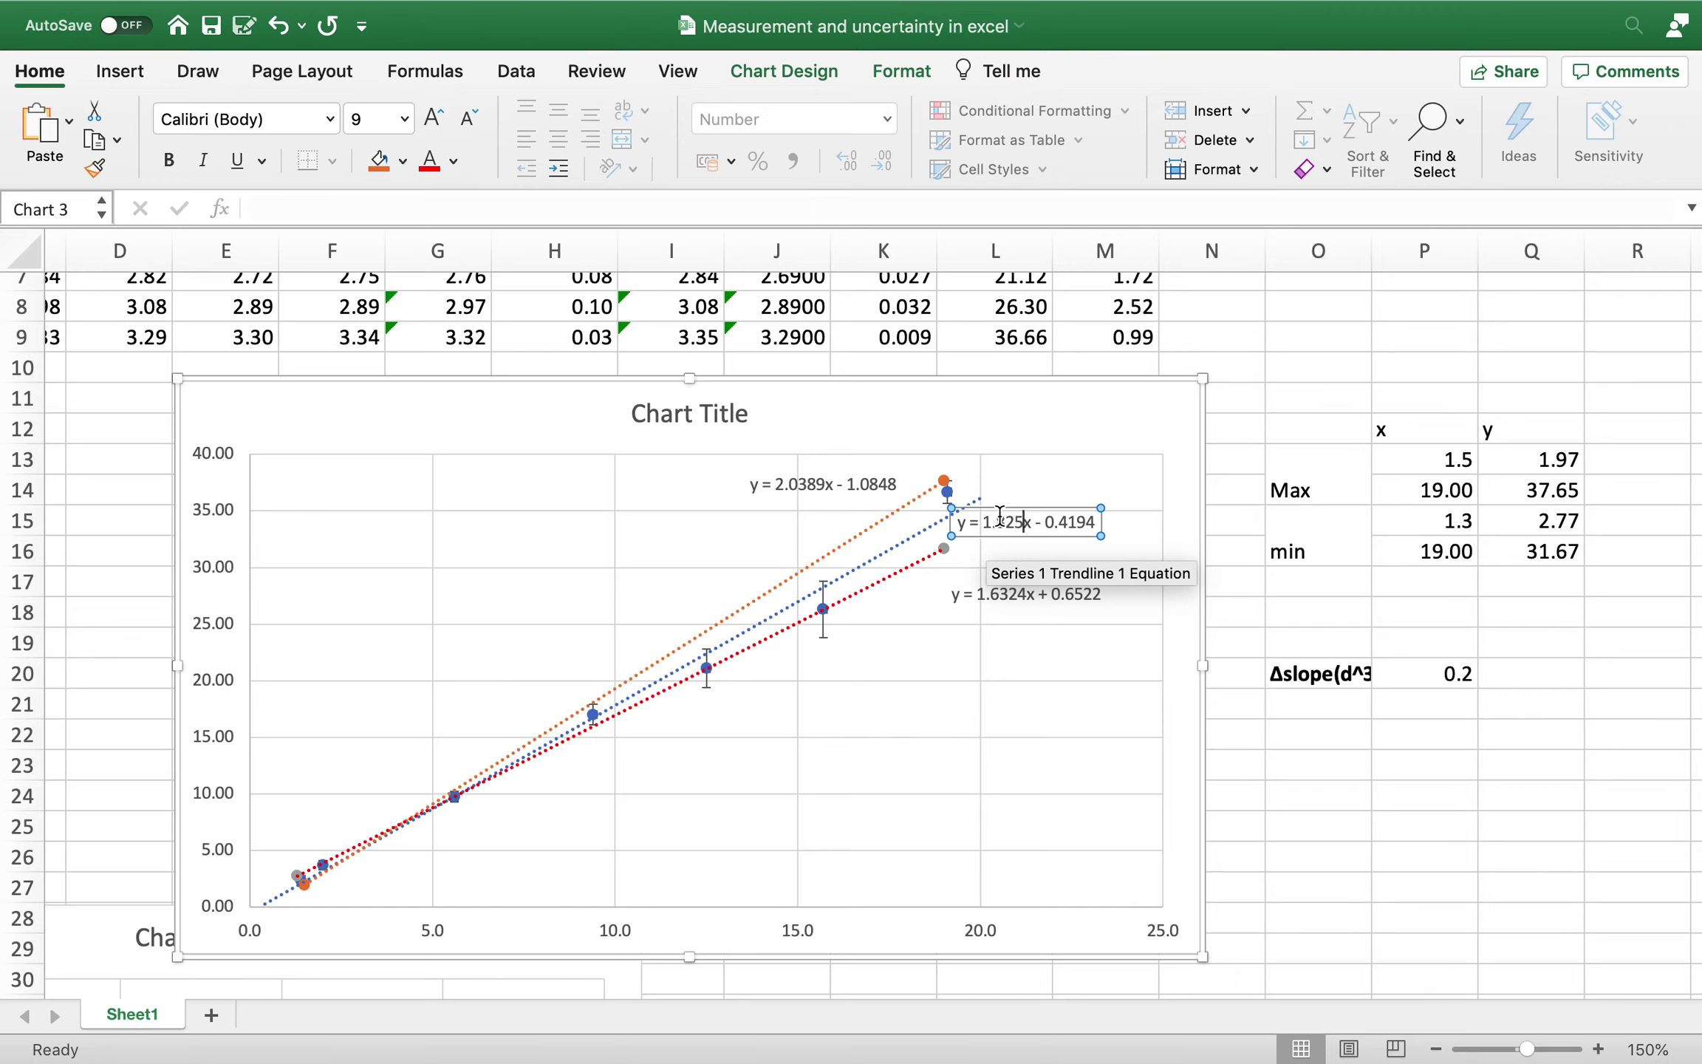
key("BackSpace")
key("BackSpace")
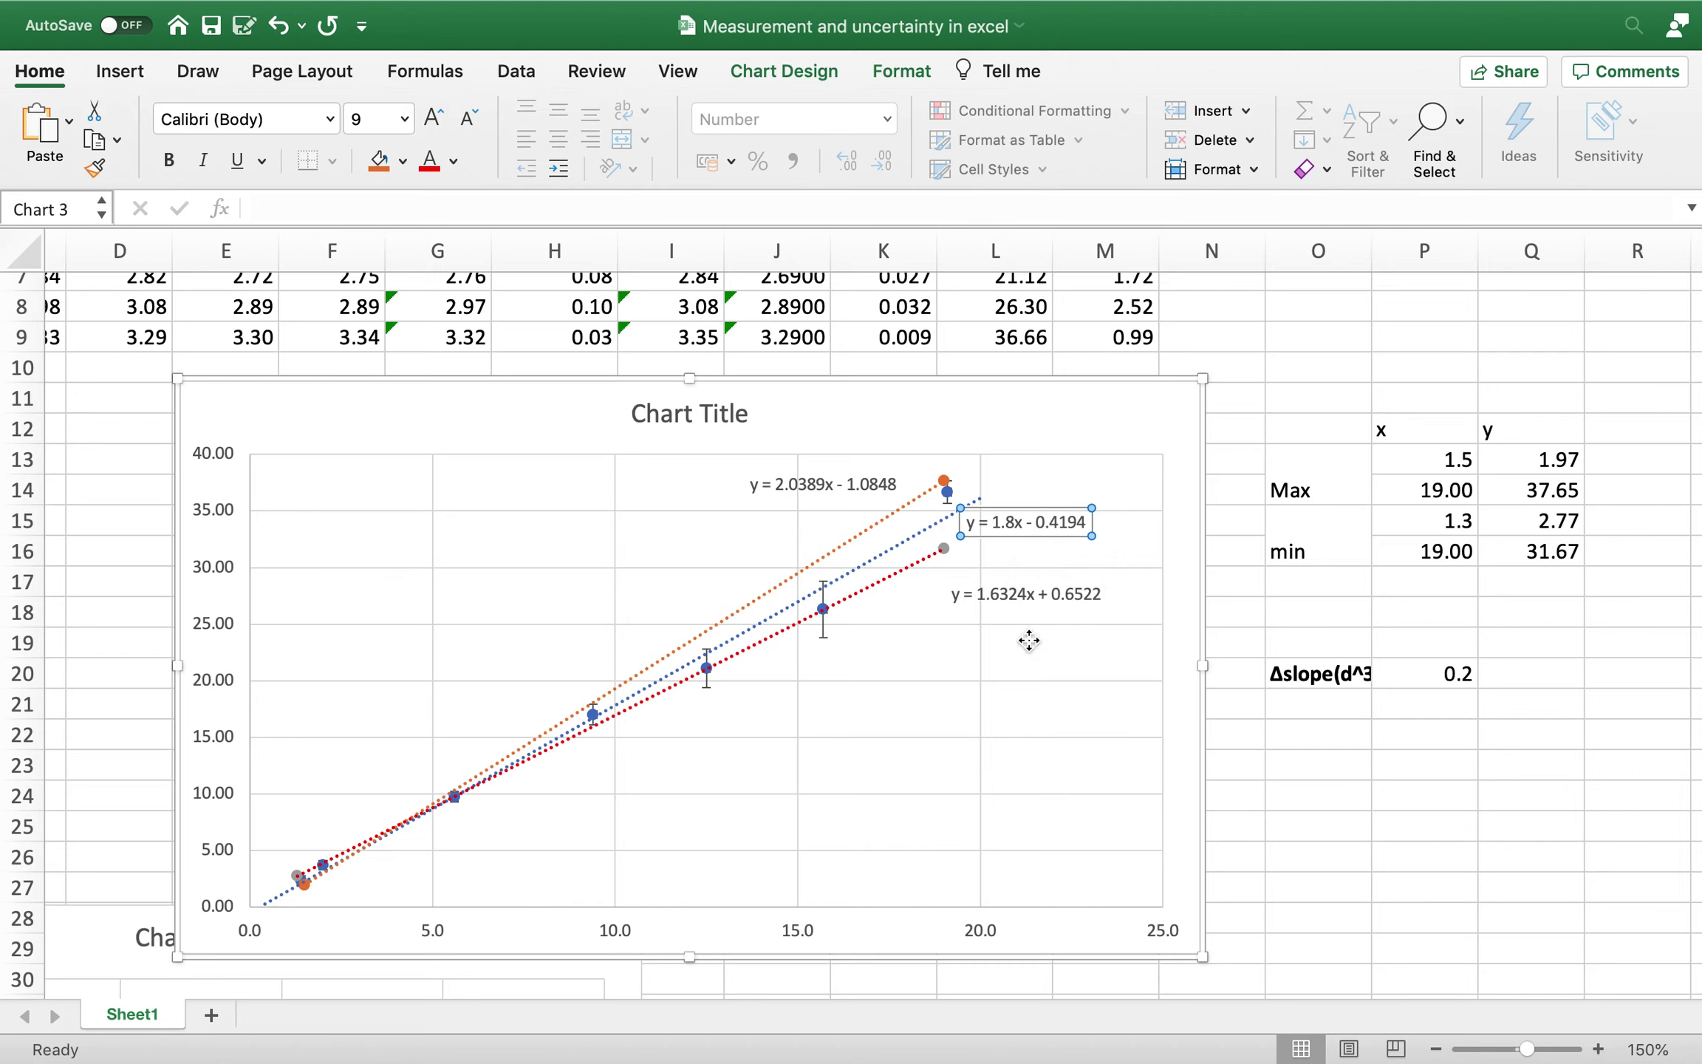
key("Escape")
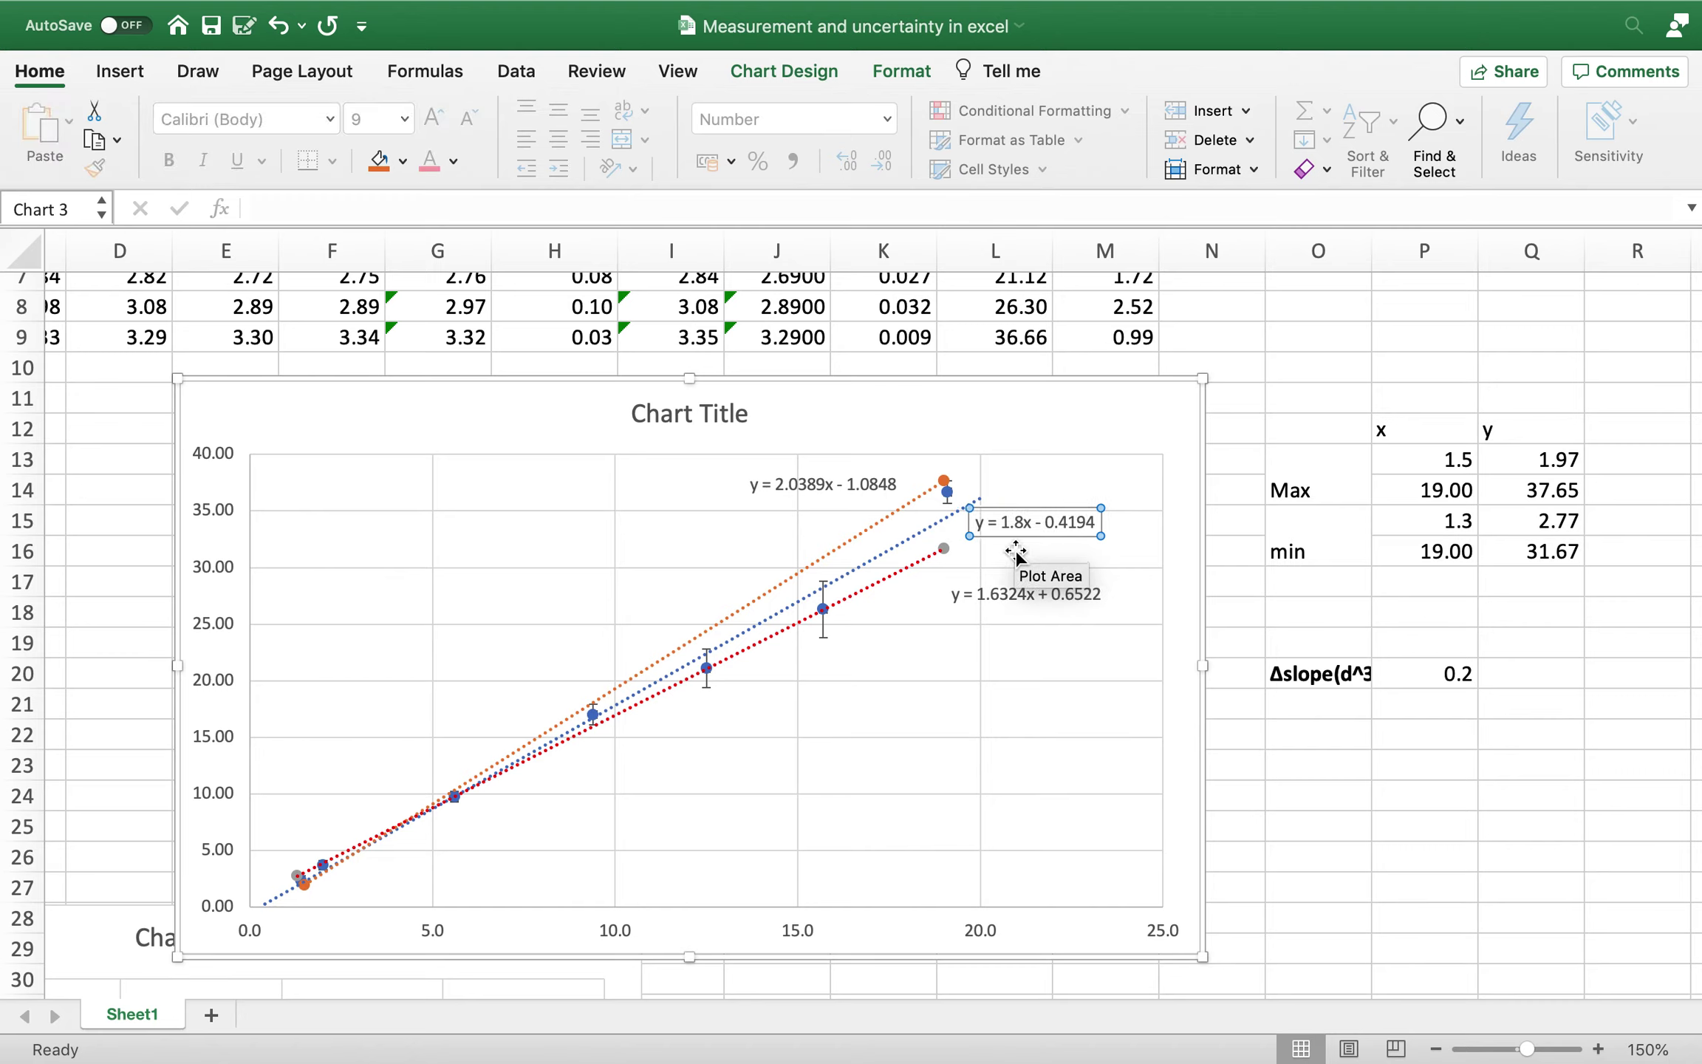
left_click(1016, 593)
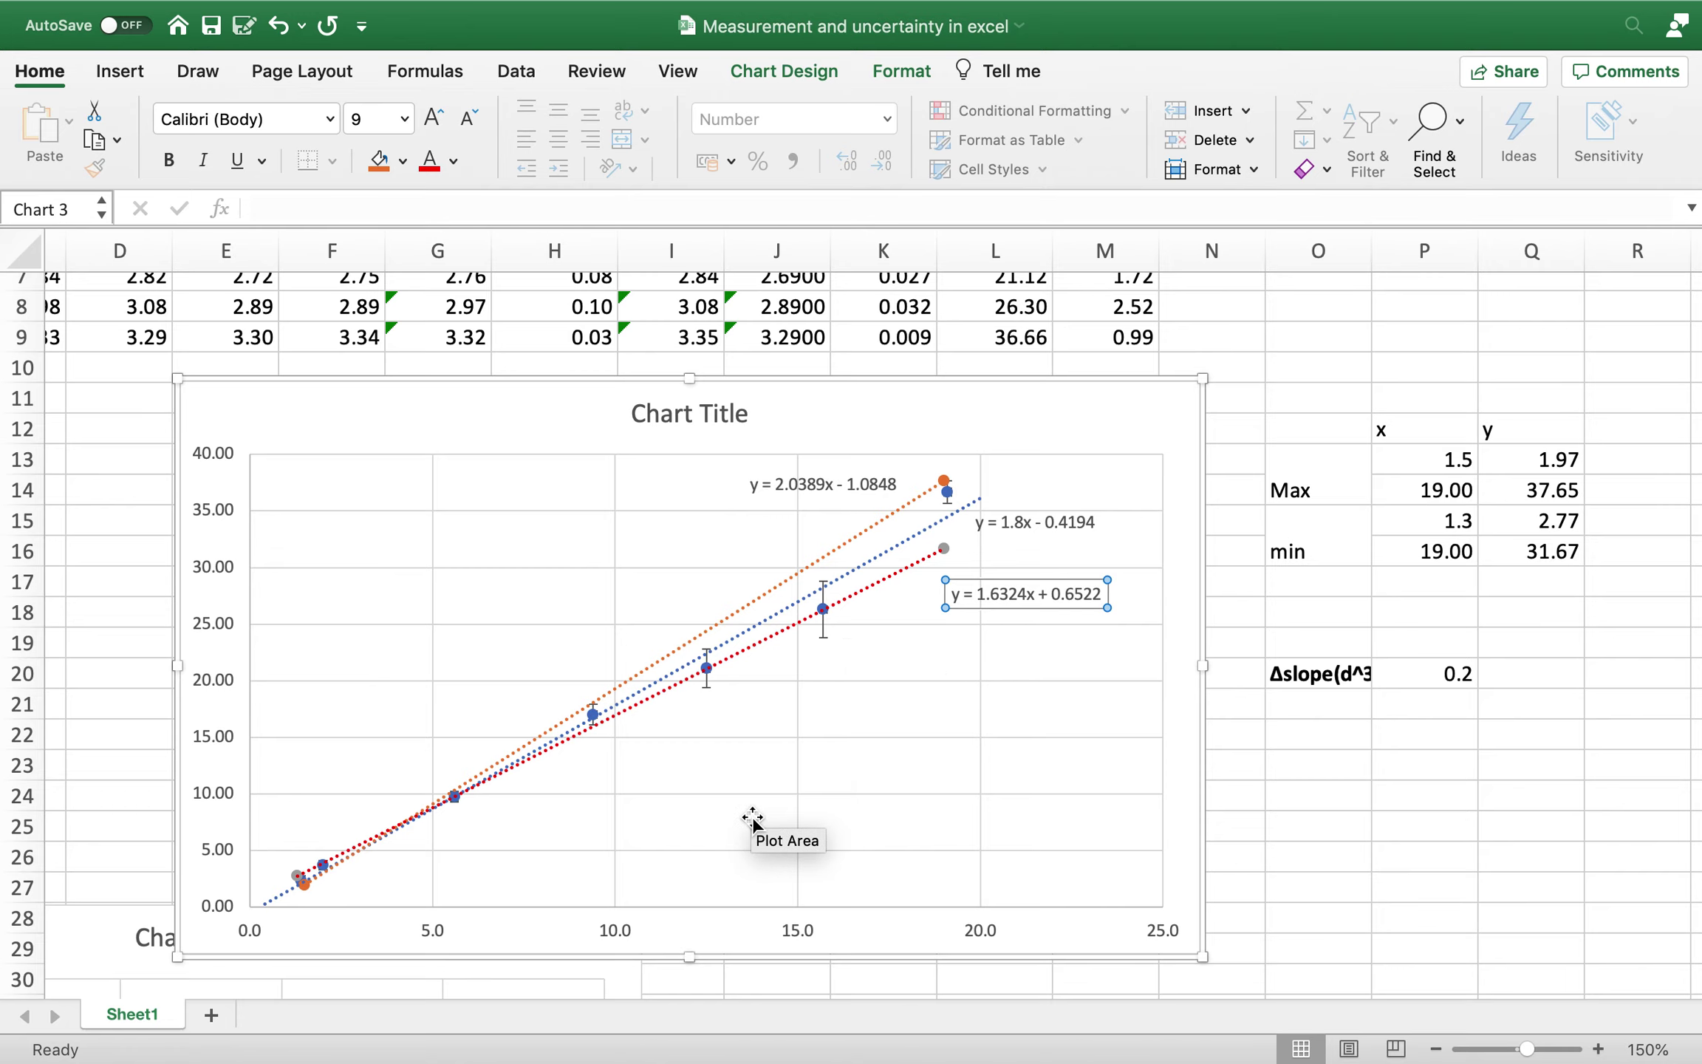
scroll(900, 715, "up", 1)
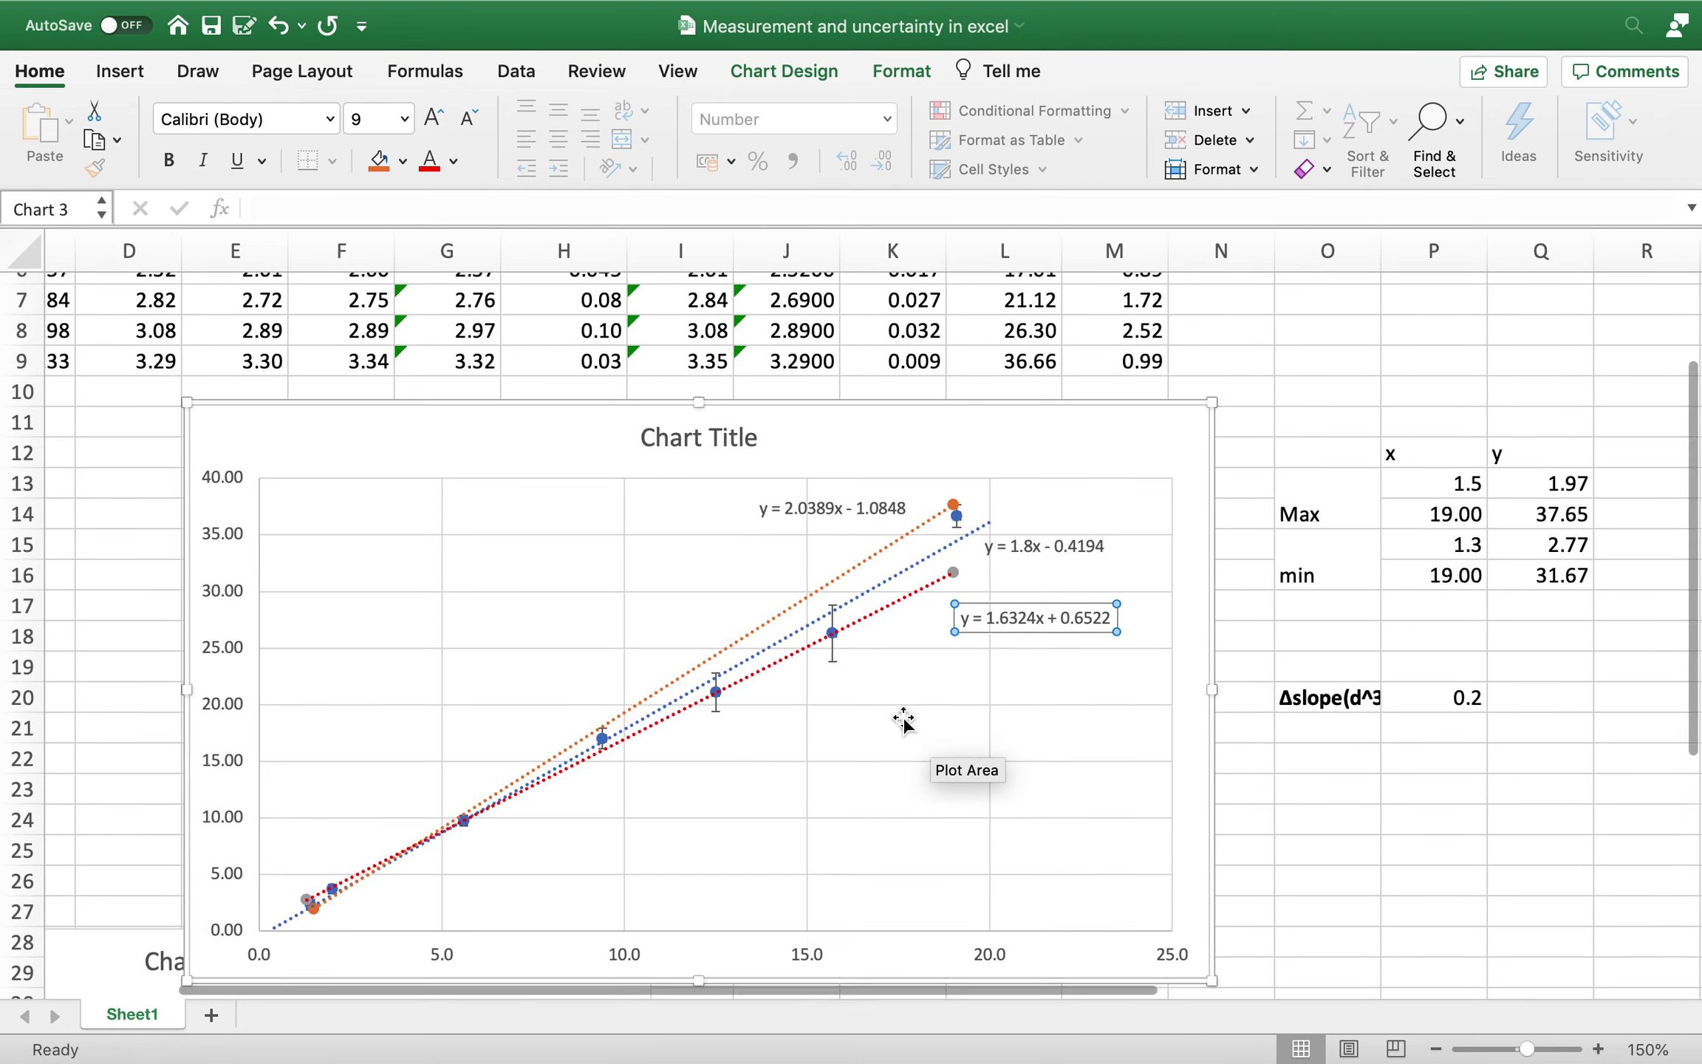
scroll(840, 621, "down", 6)
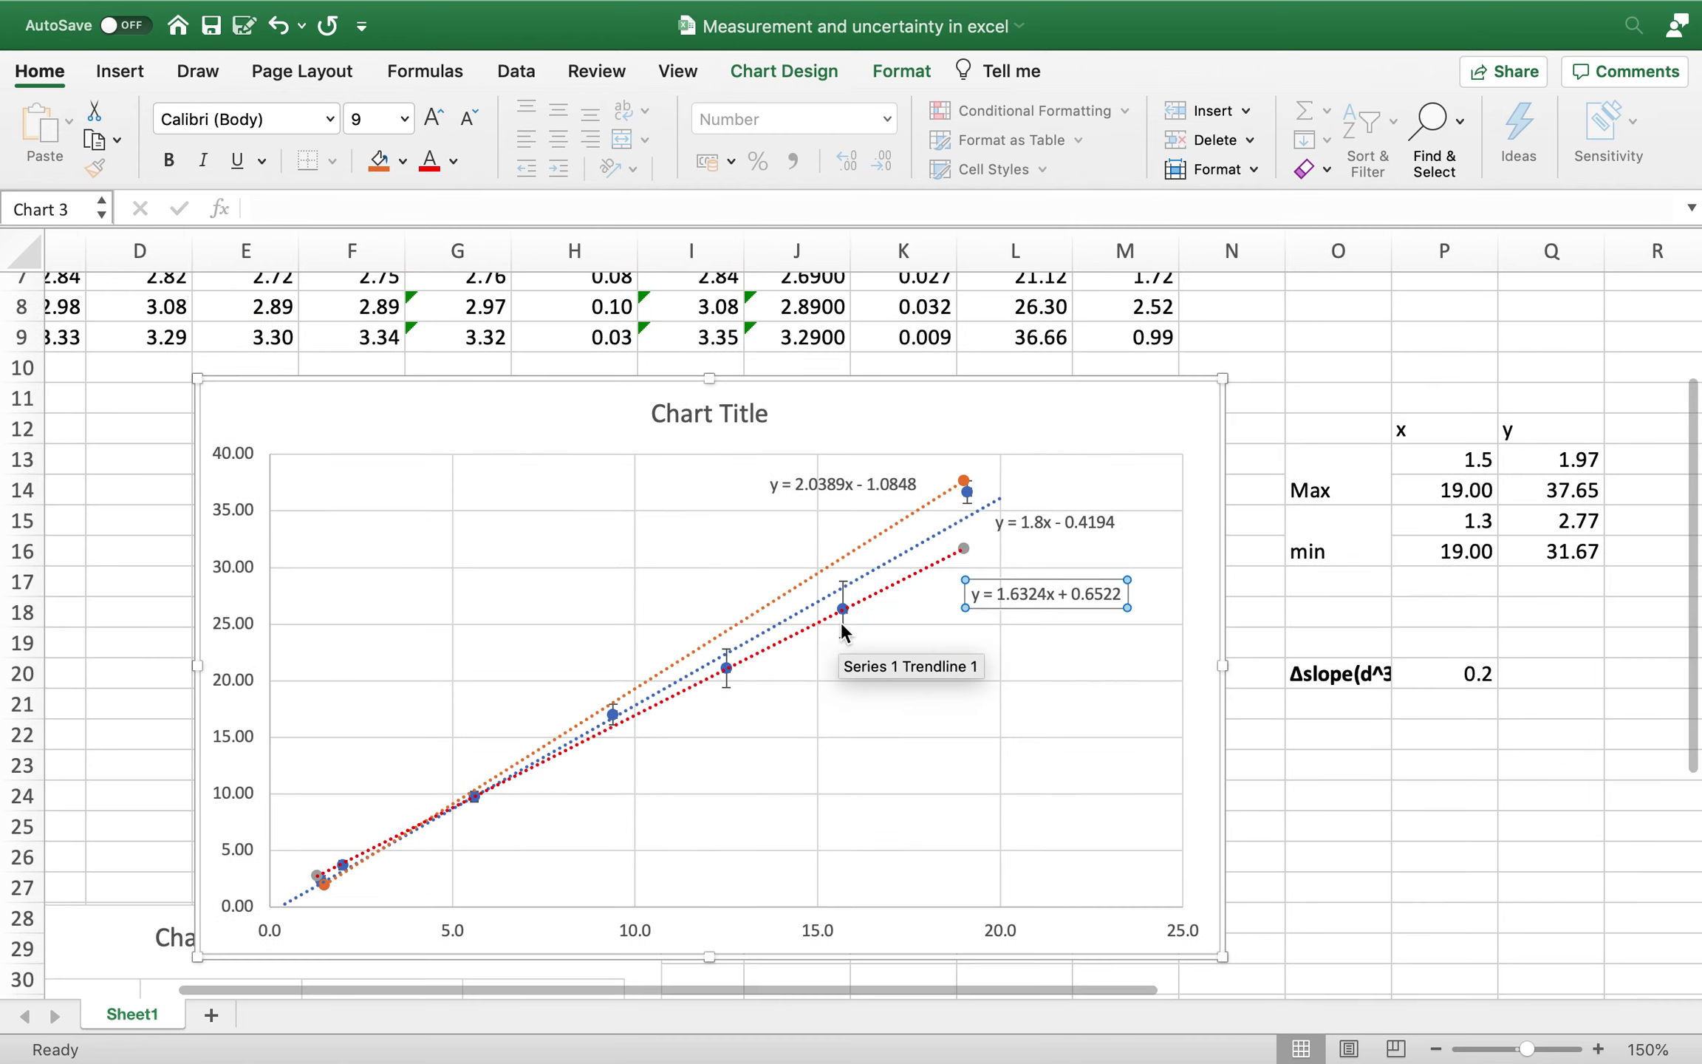
scroll(840, 621, "down", 3)
scroll(841, 621, "up", 7)
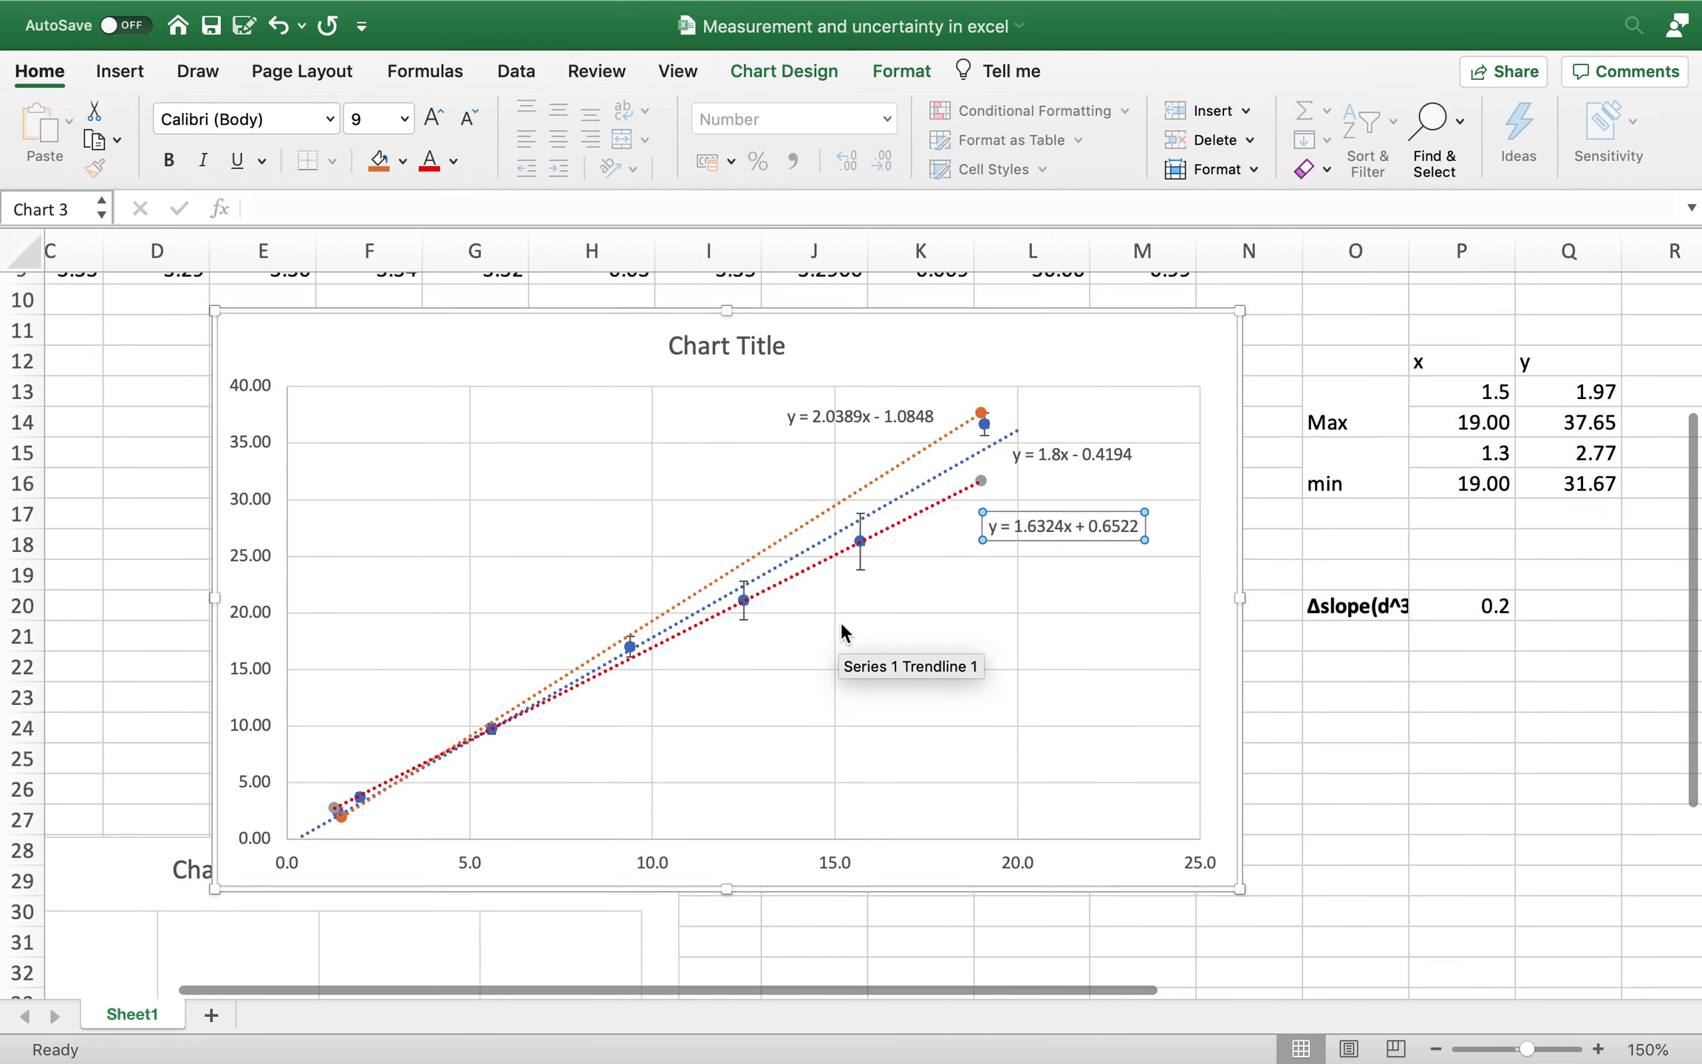
scroll(904, 707, "up", 1)
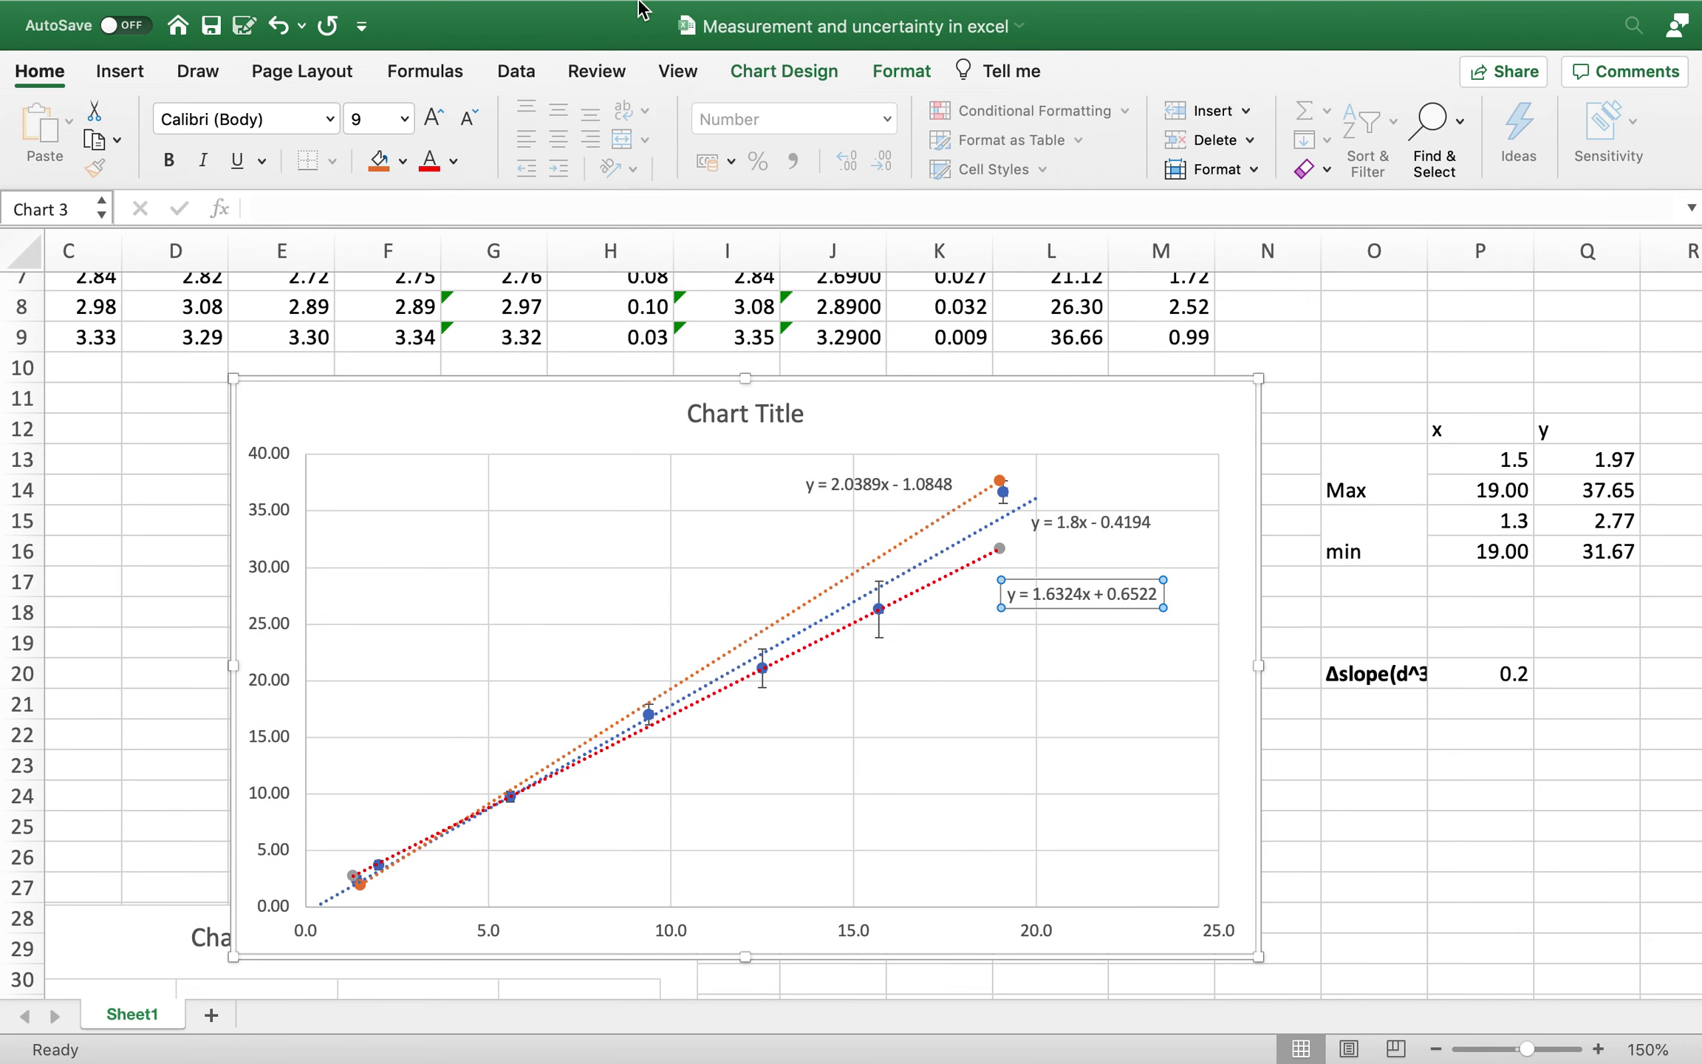
mouse_move(663, 14)
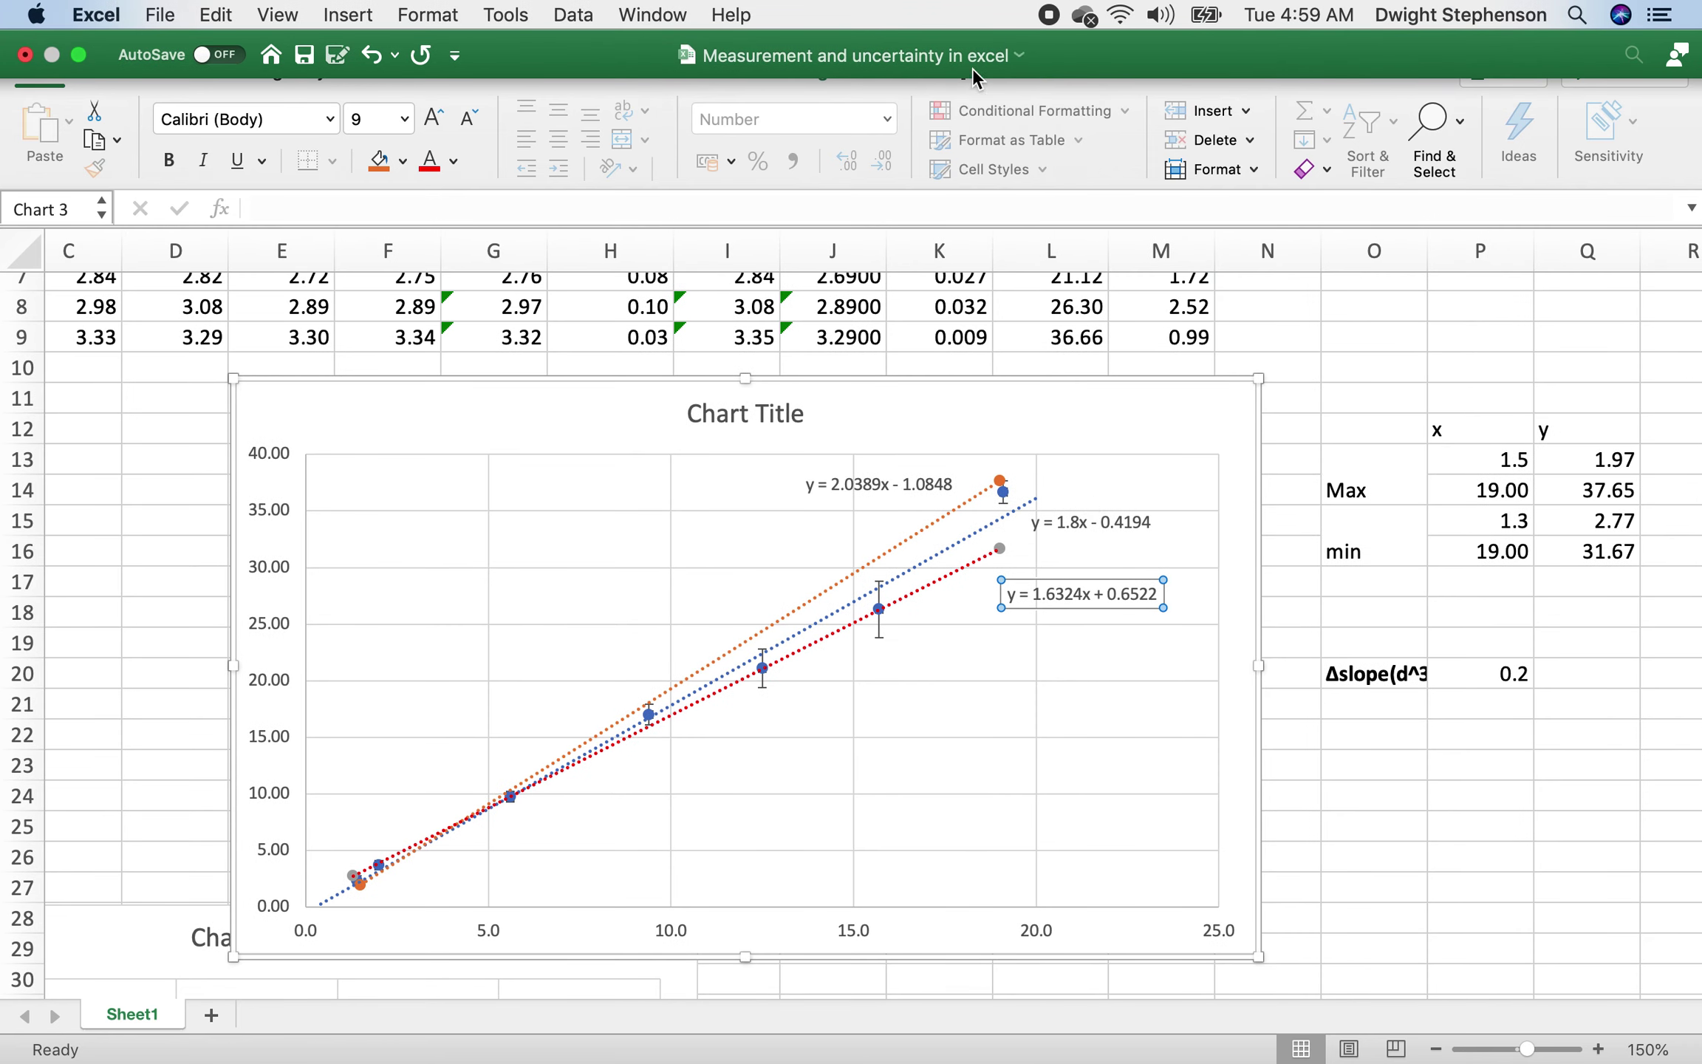